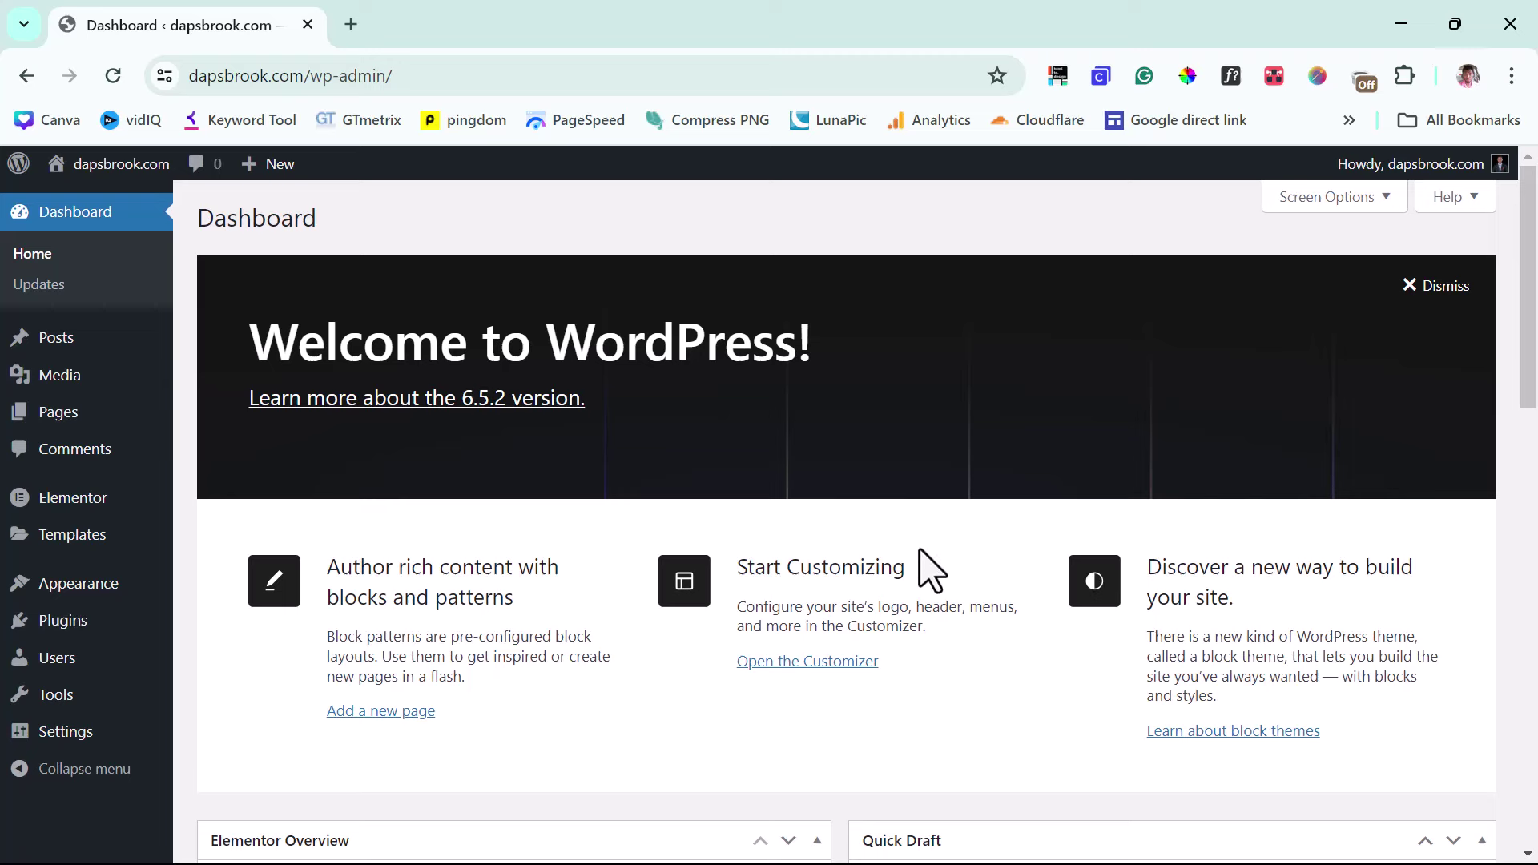
Step: Search the plugin directory for forminator, and install and activate the Forminator – Contact Form, Payment Form & Custom Form Builder plugin
mouse_move(50, 620)
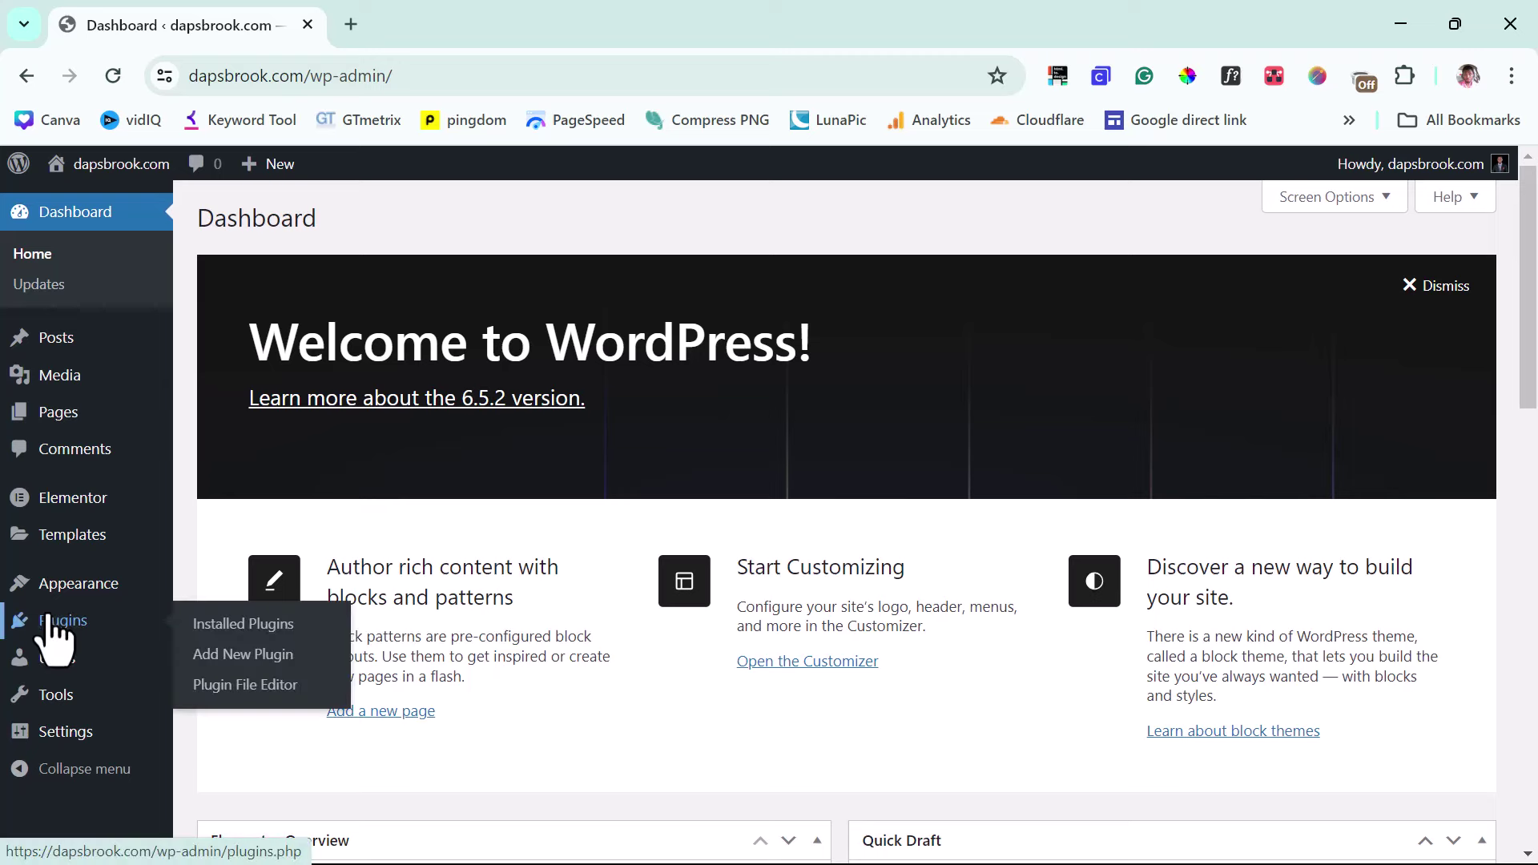
click(219, 657)
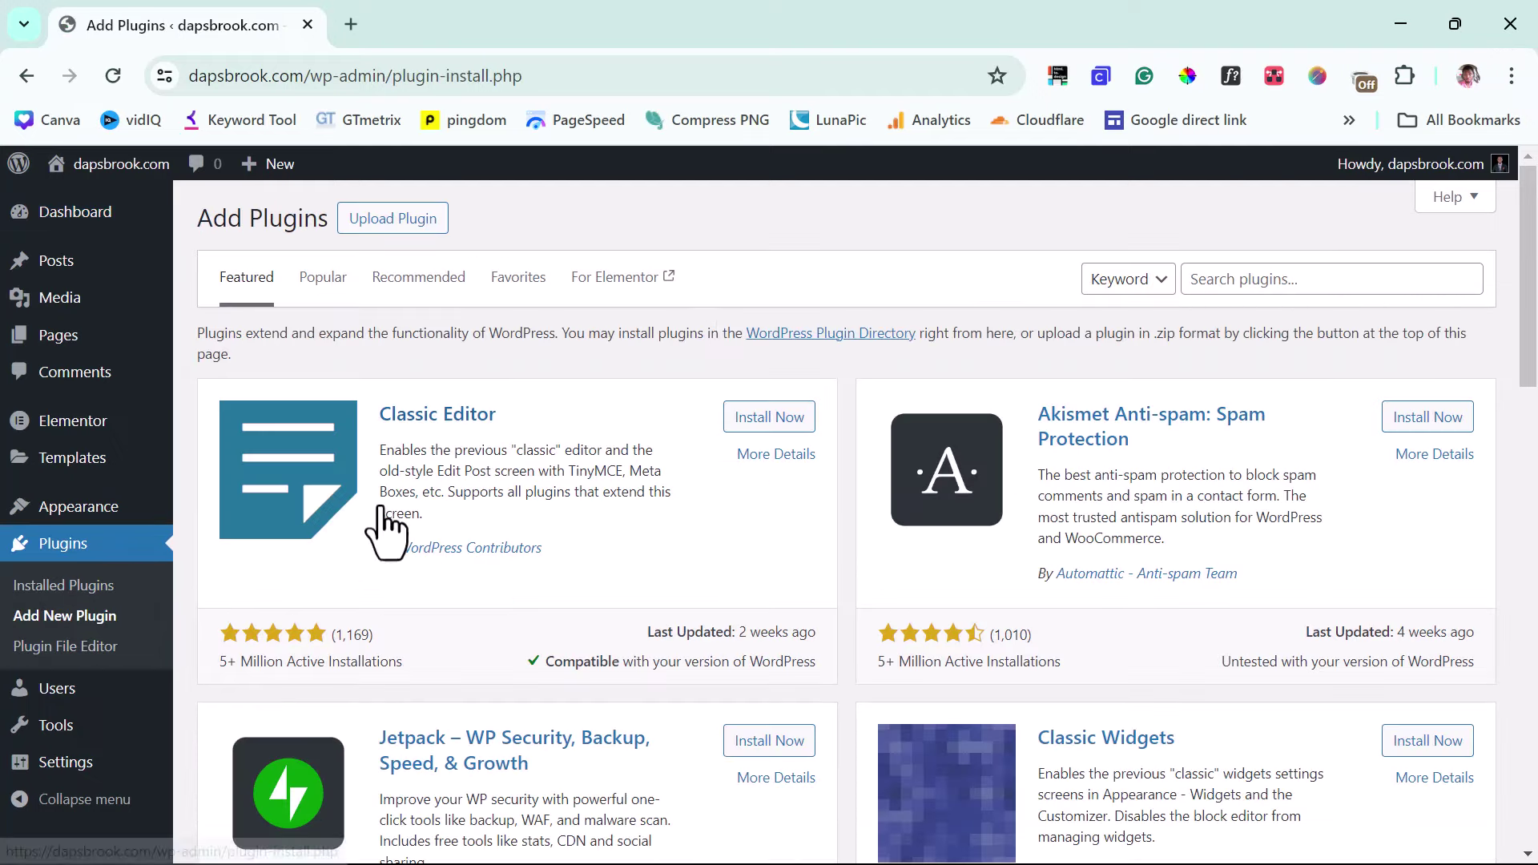
click(1239, 282)
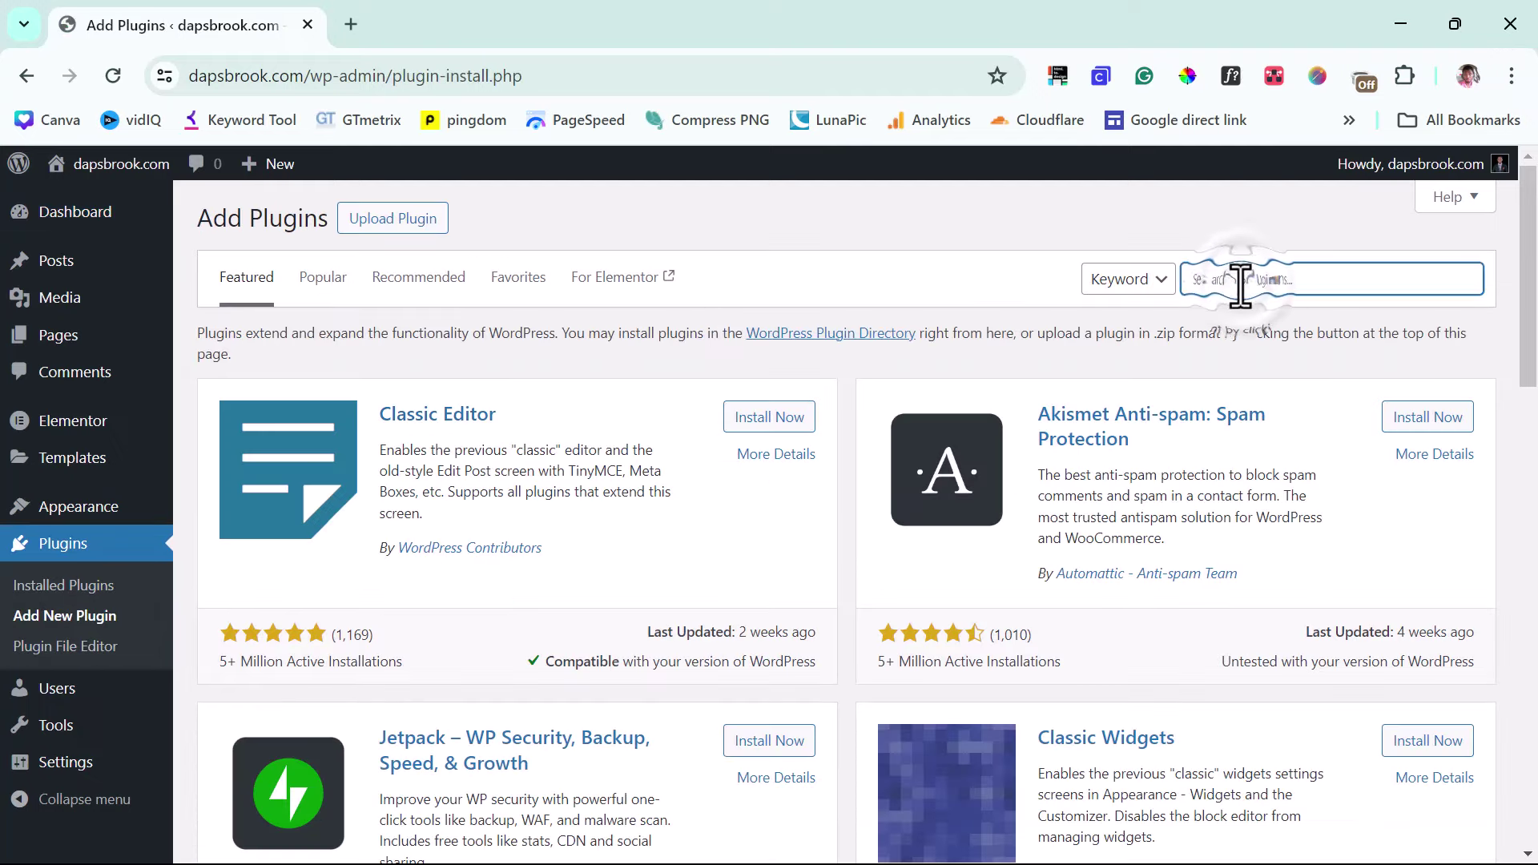
text(forminator)
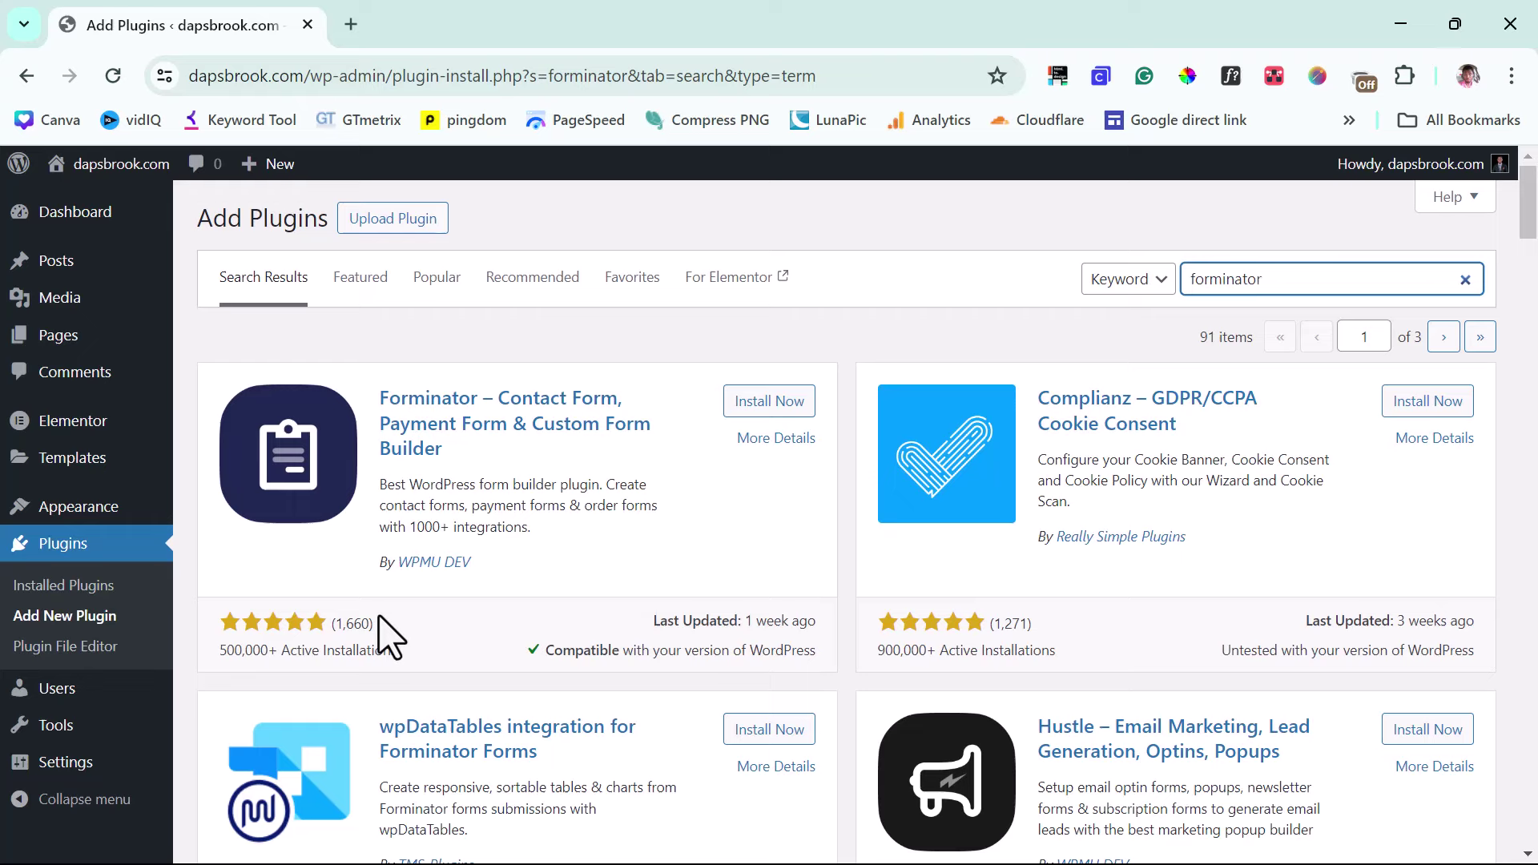
click(768, 403)
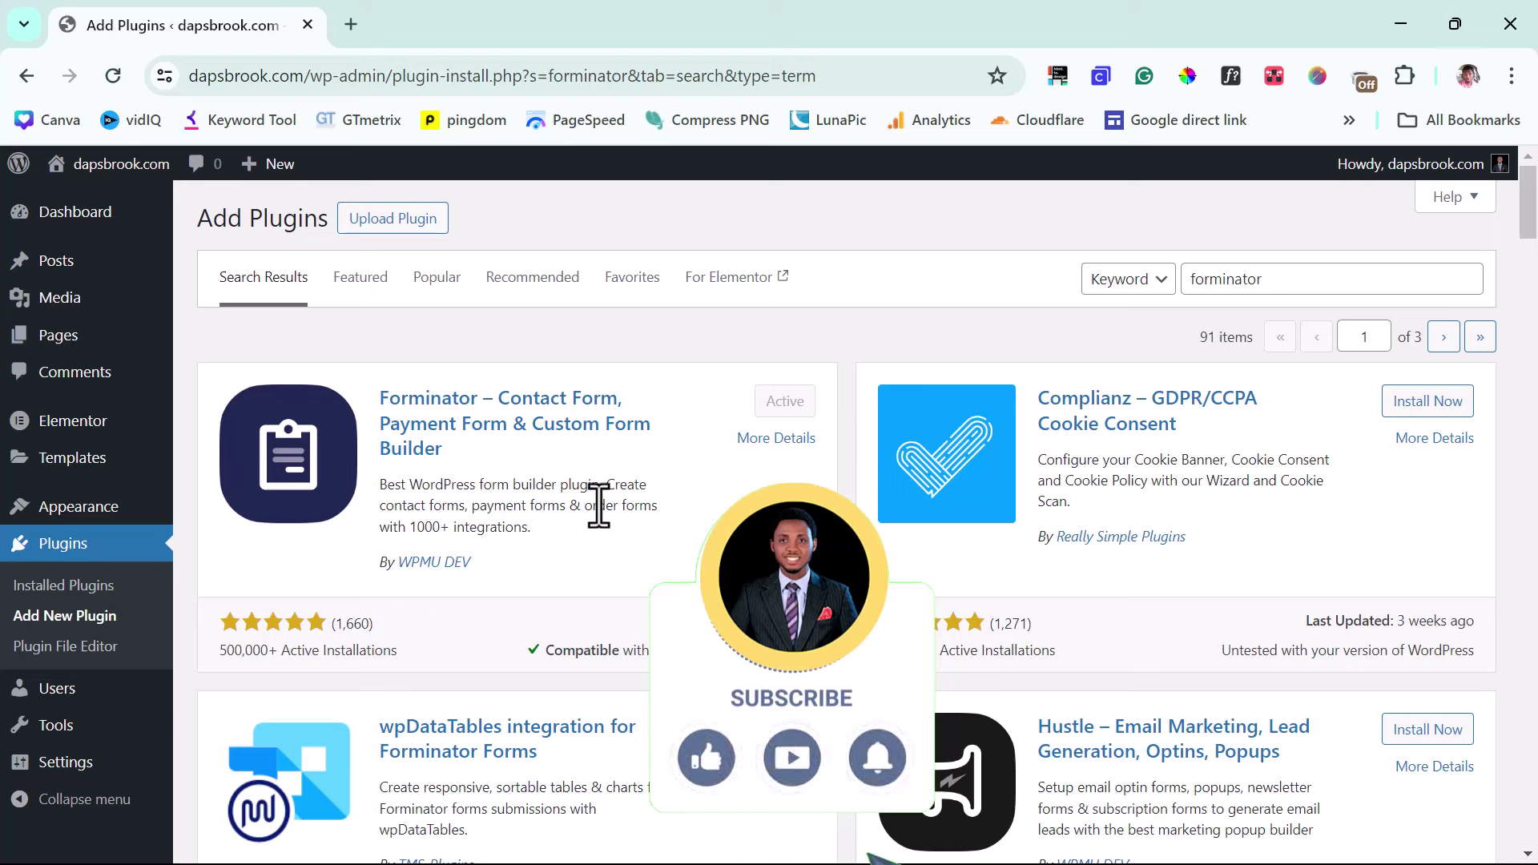
Step: Create a new Forminator form from the Blank template and name it Payment Form
click(70, 225)
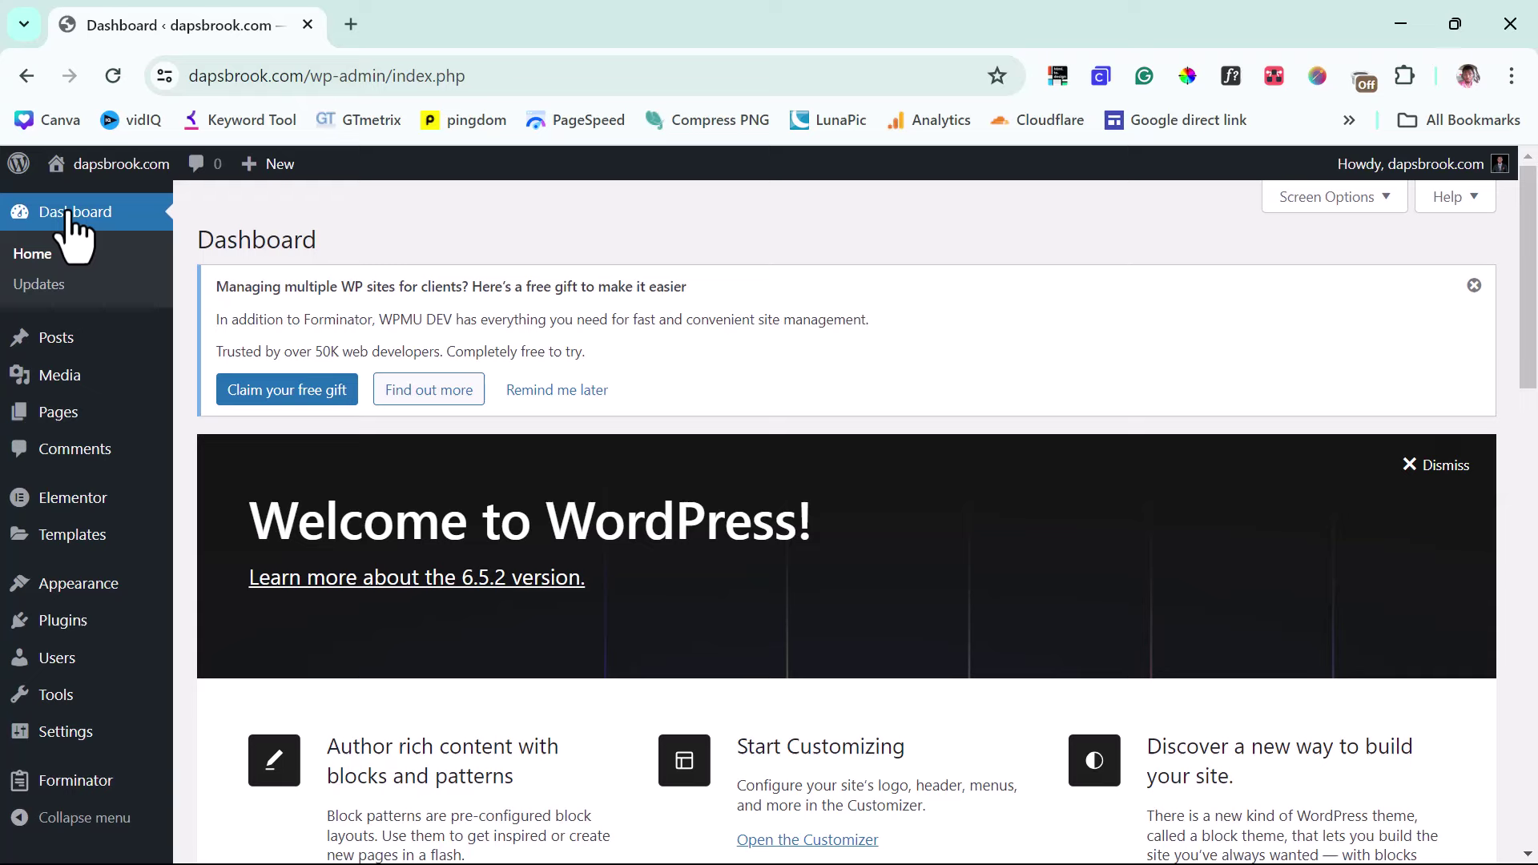
mouse_move(83, 795)
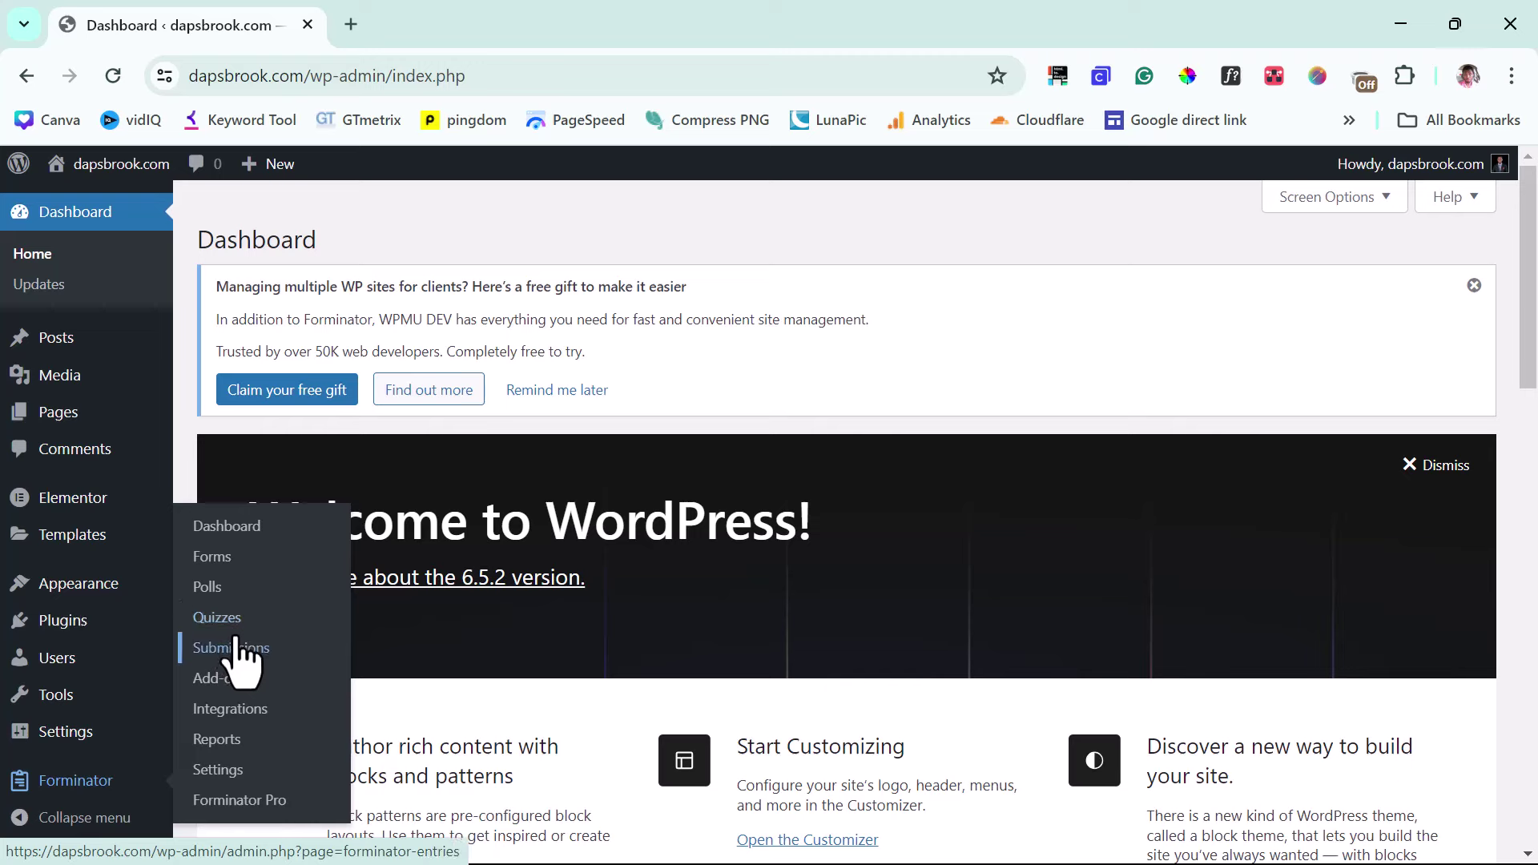
click(211, 556)
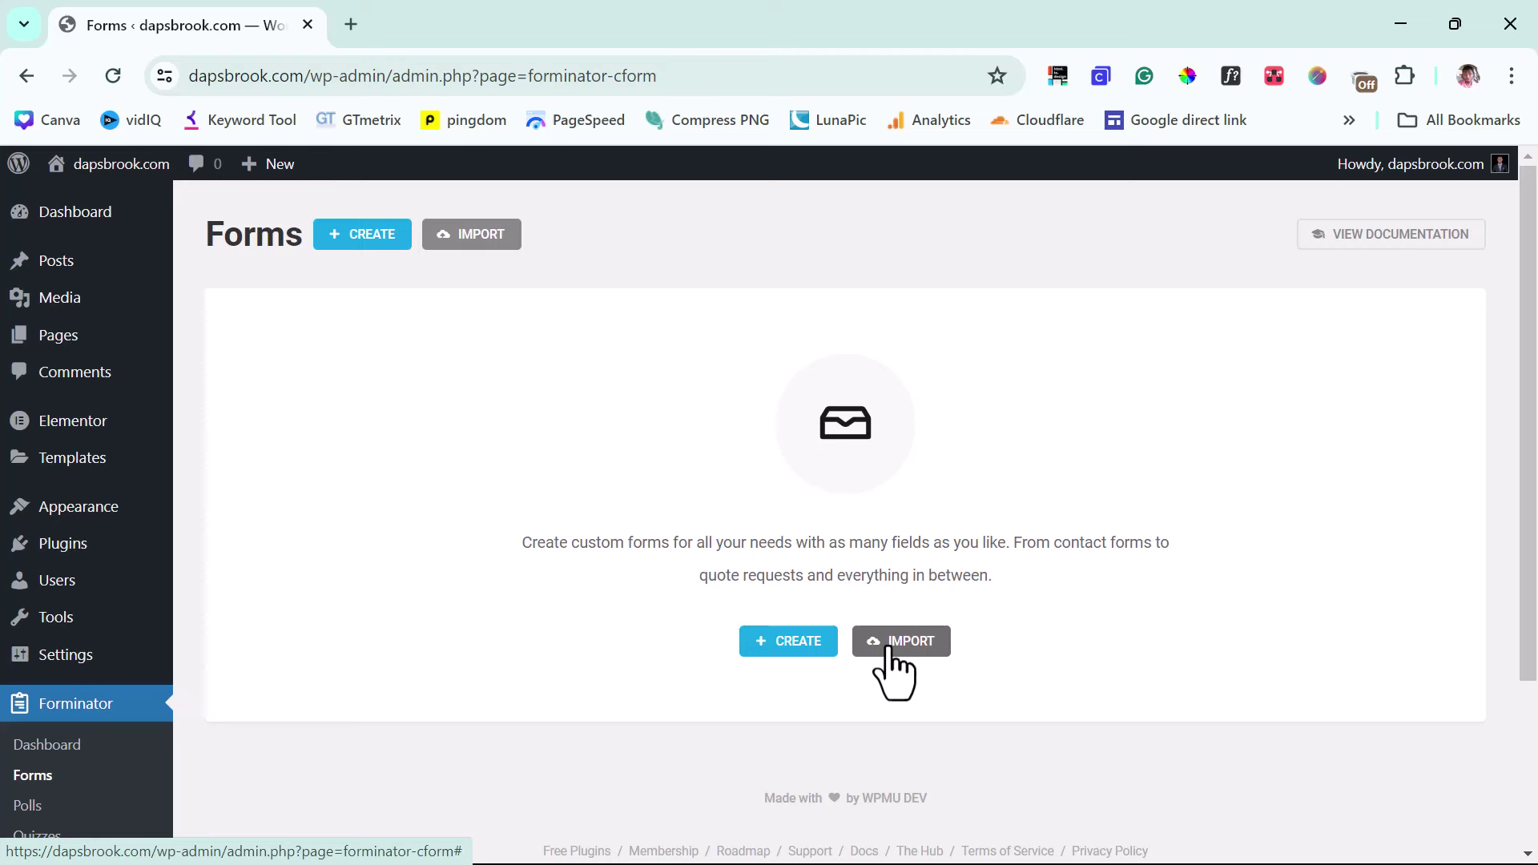
click(792, 650)
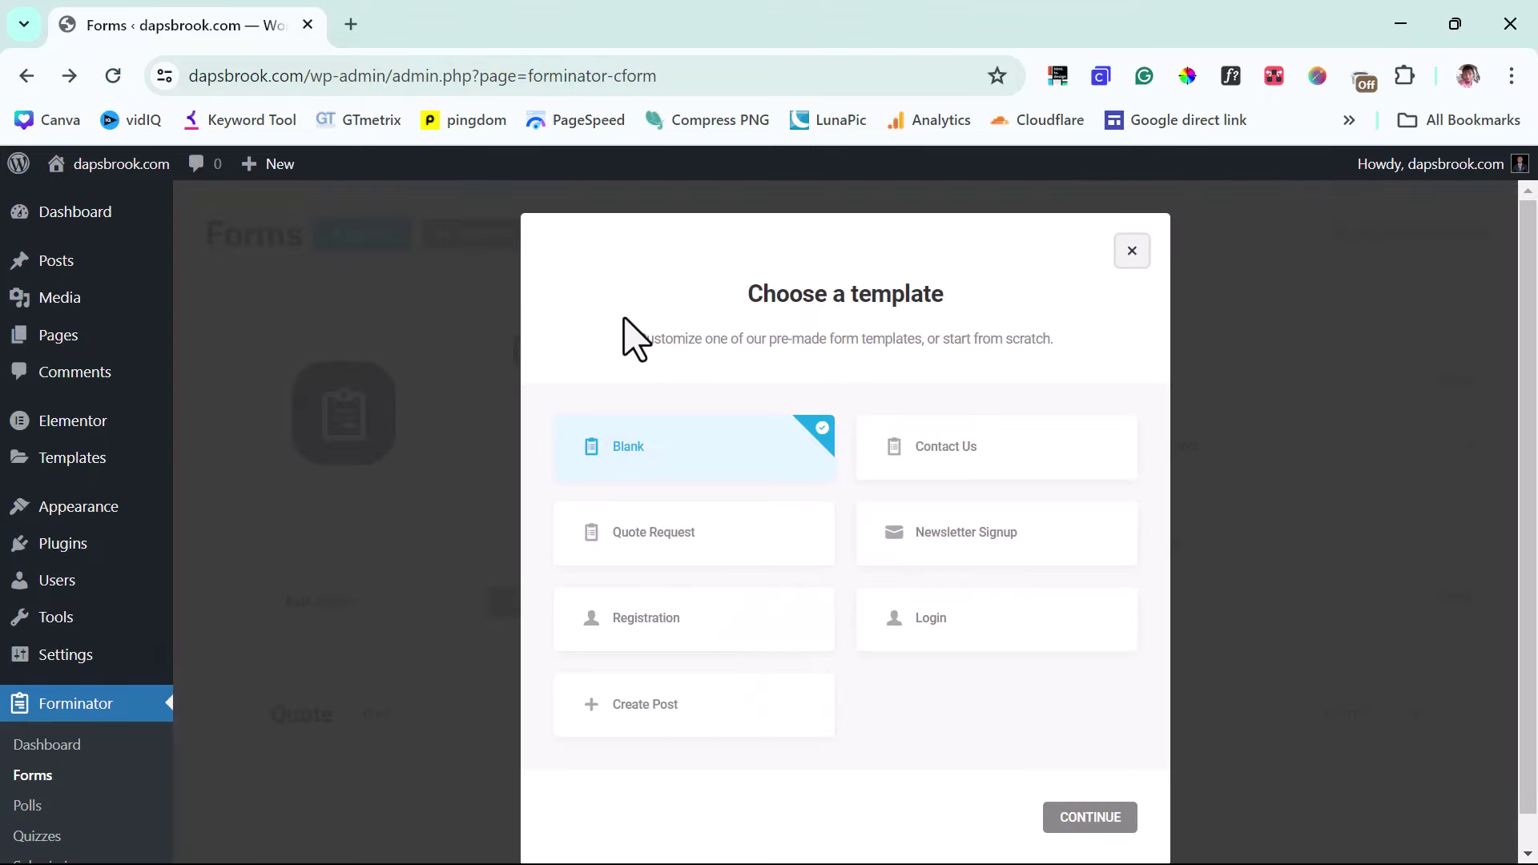
click(1098, 820)
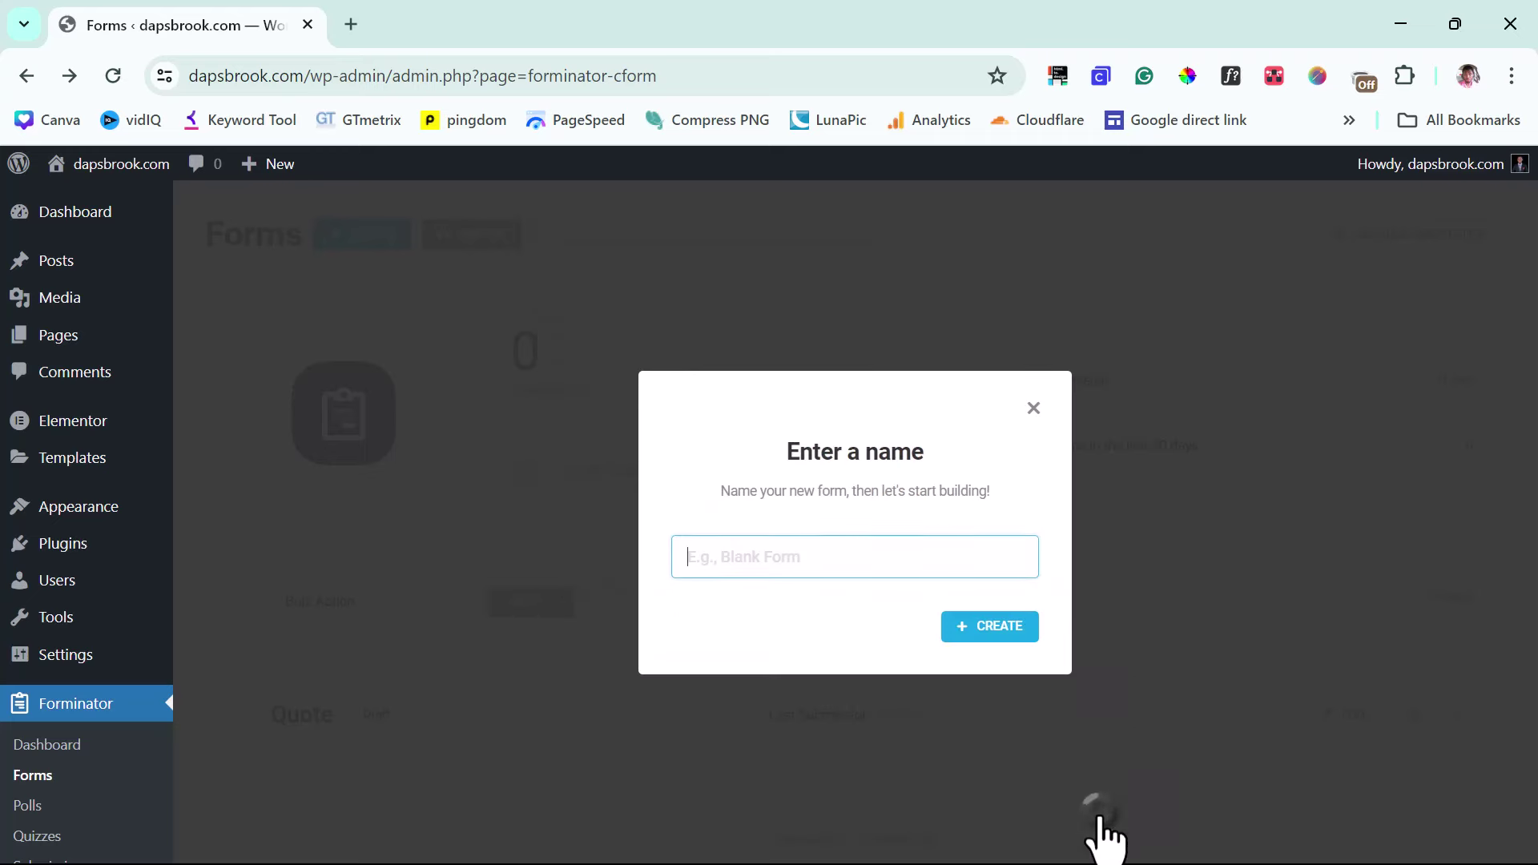
click(747, 561)
text(Pay)
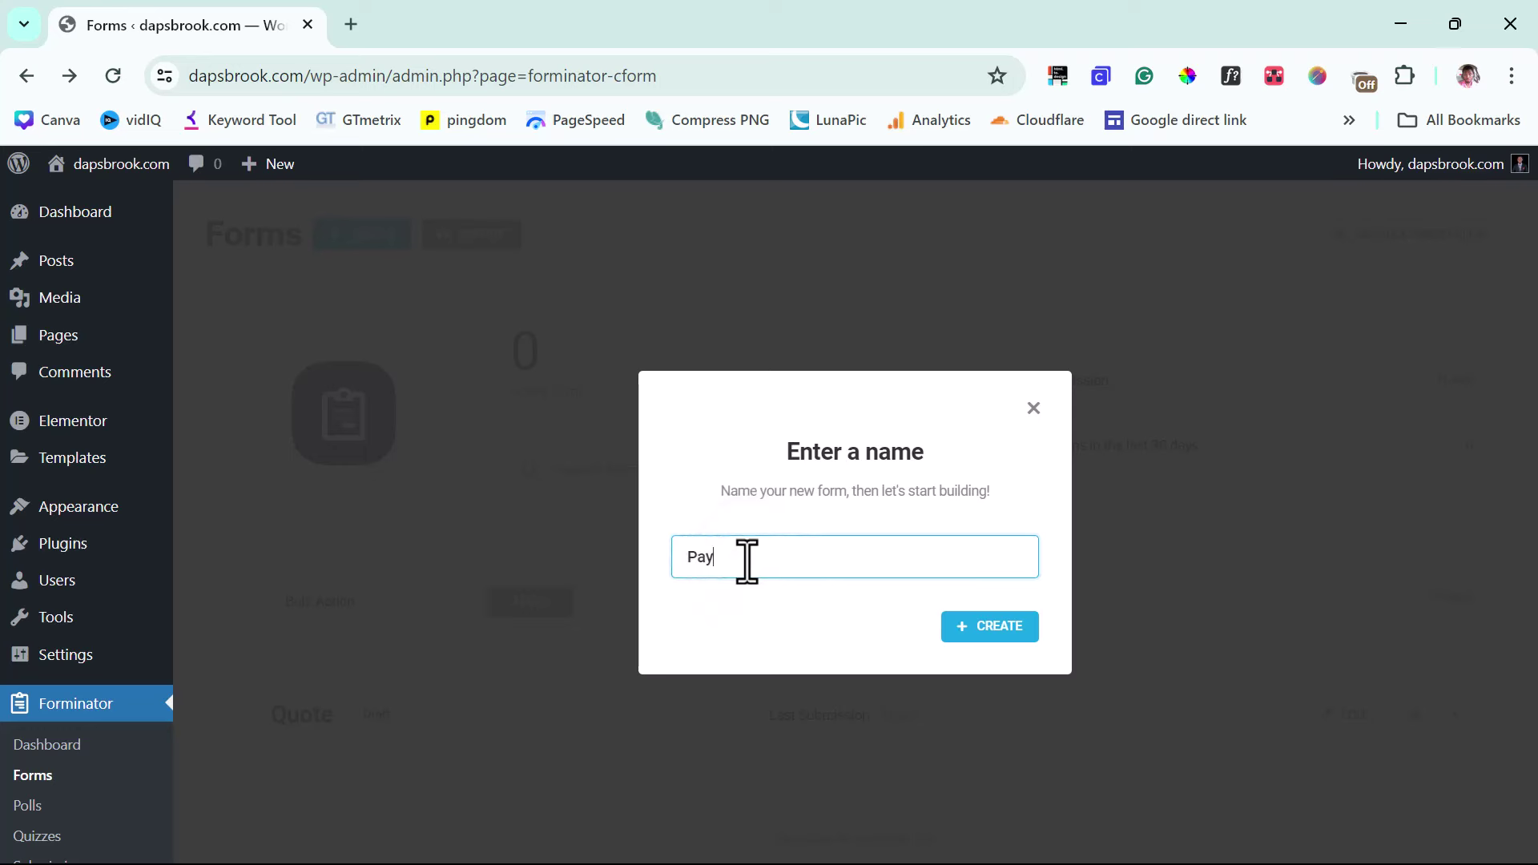
text(ment Form)
click(987, 634)
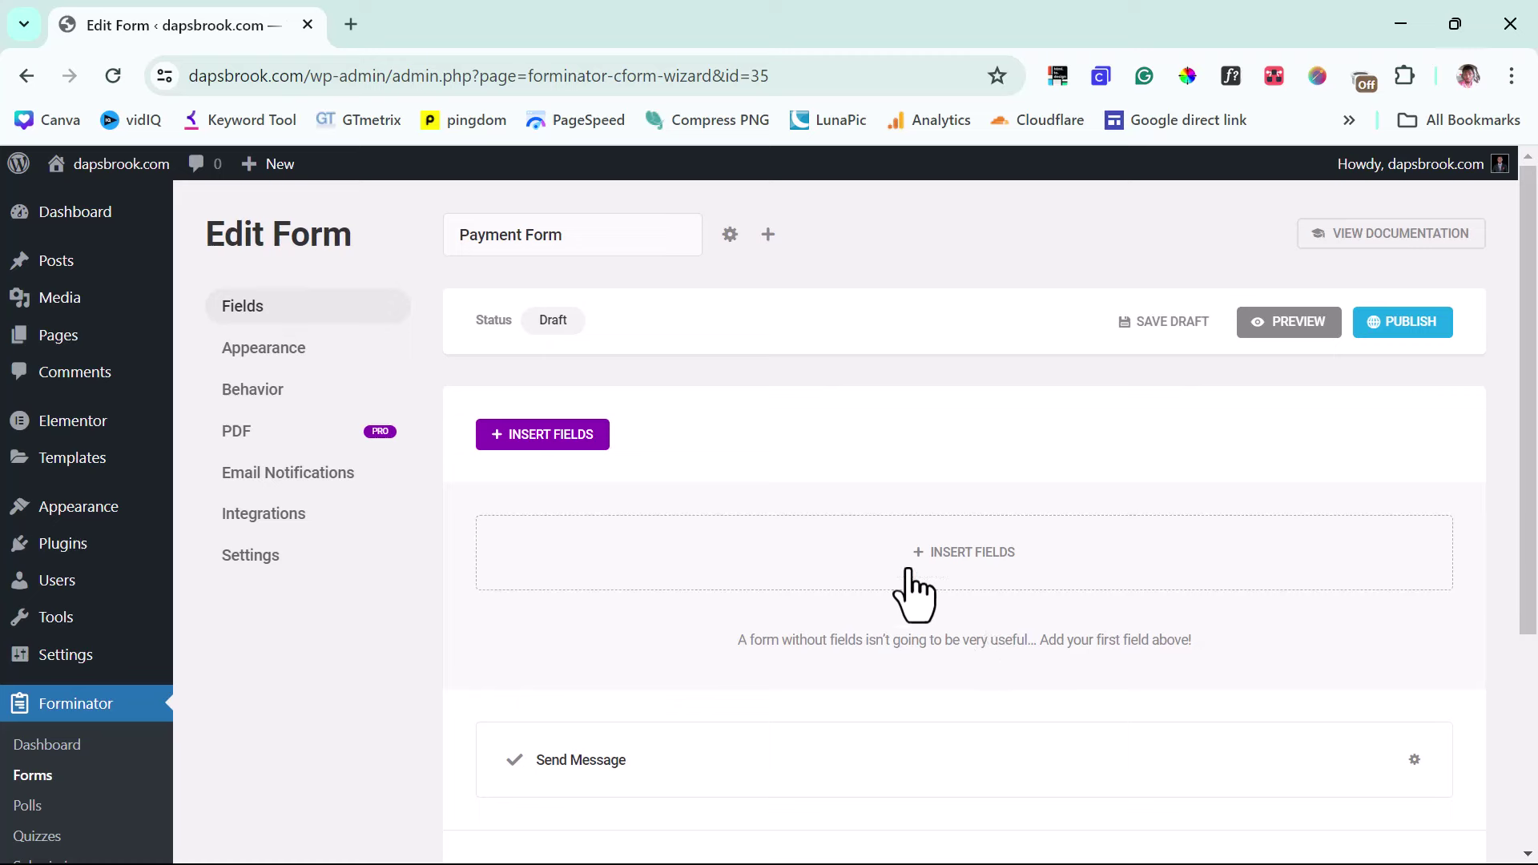
Step: Insert a Section field into the empty Payment Form
click(552, 436)
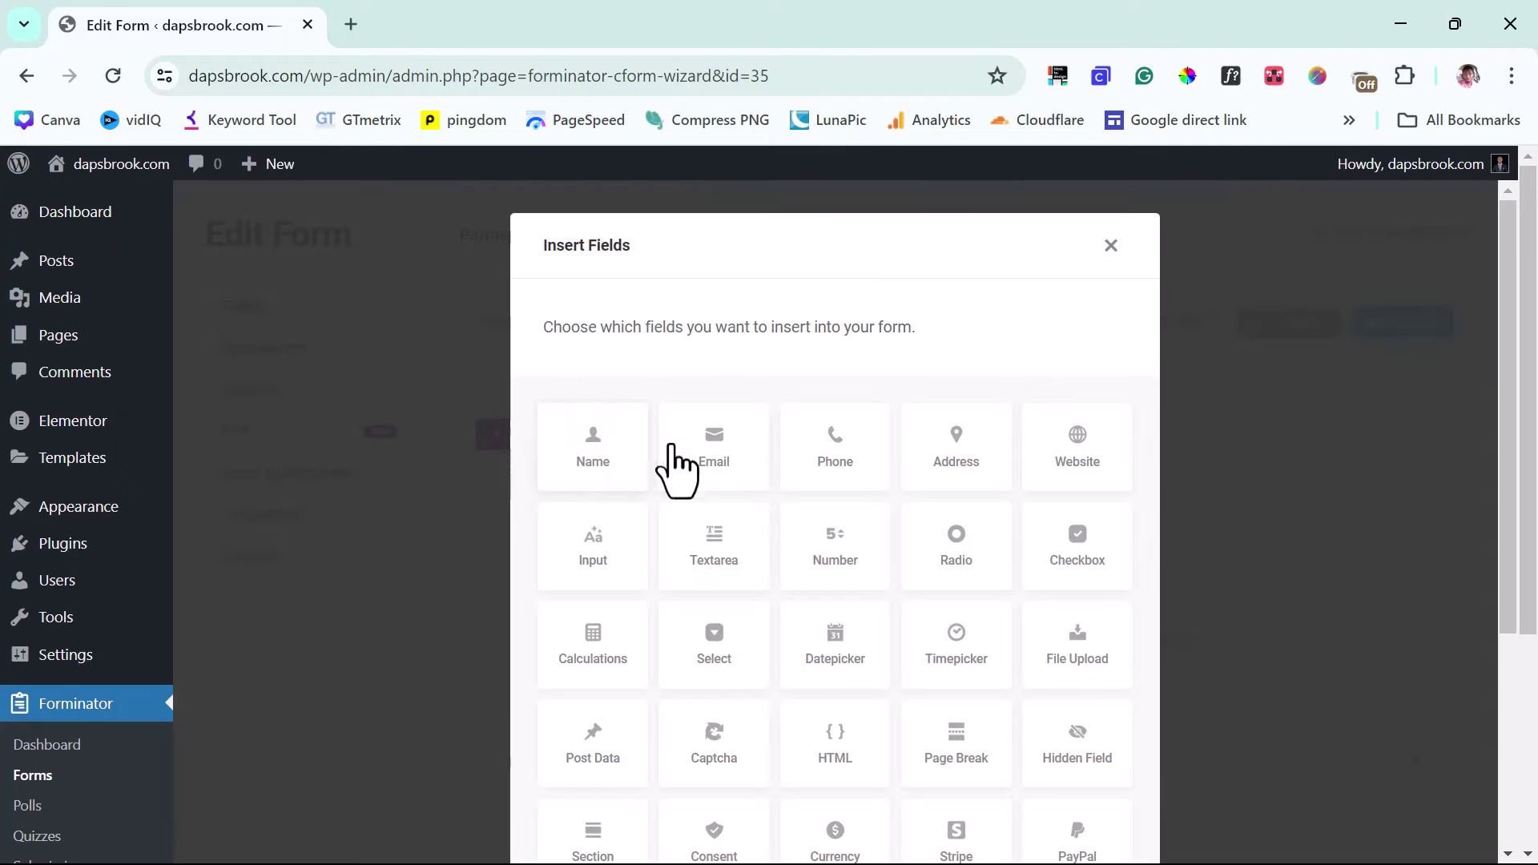
scroll(724, 464, down, 3)
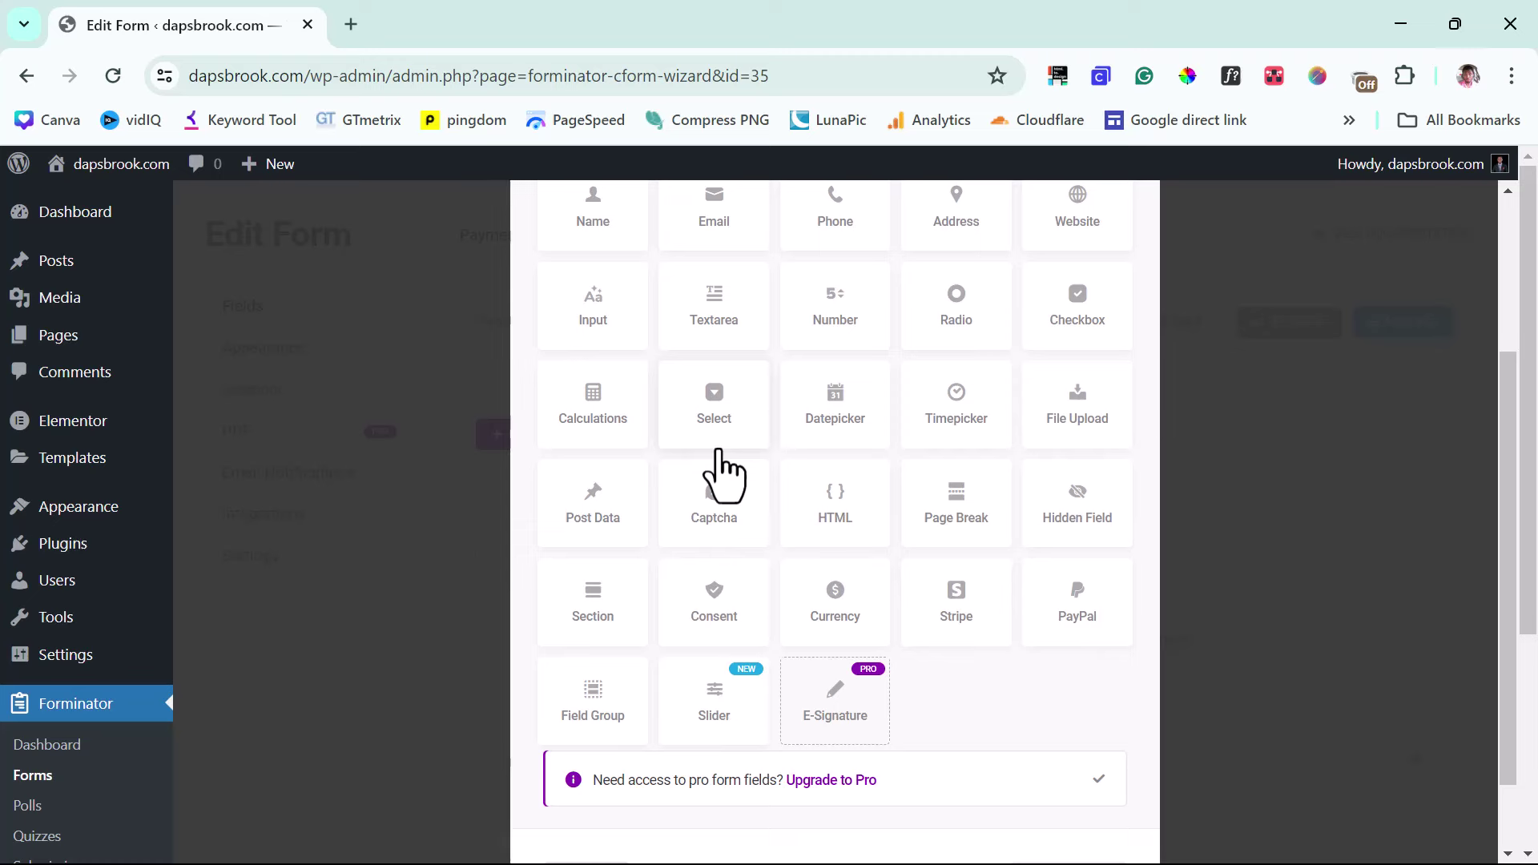
click(571, 610)
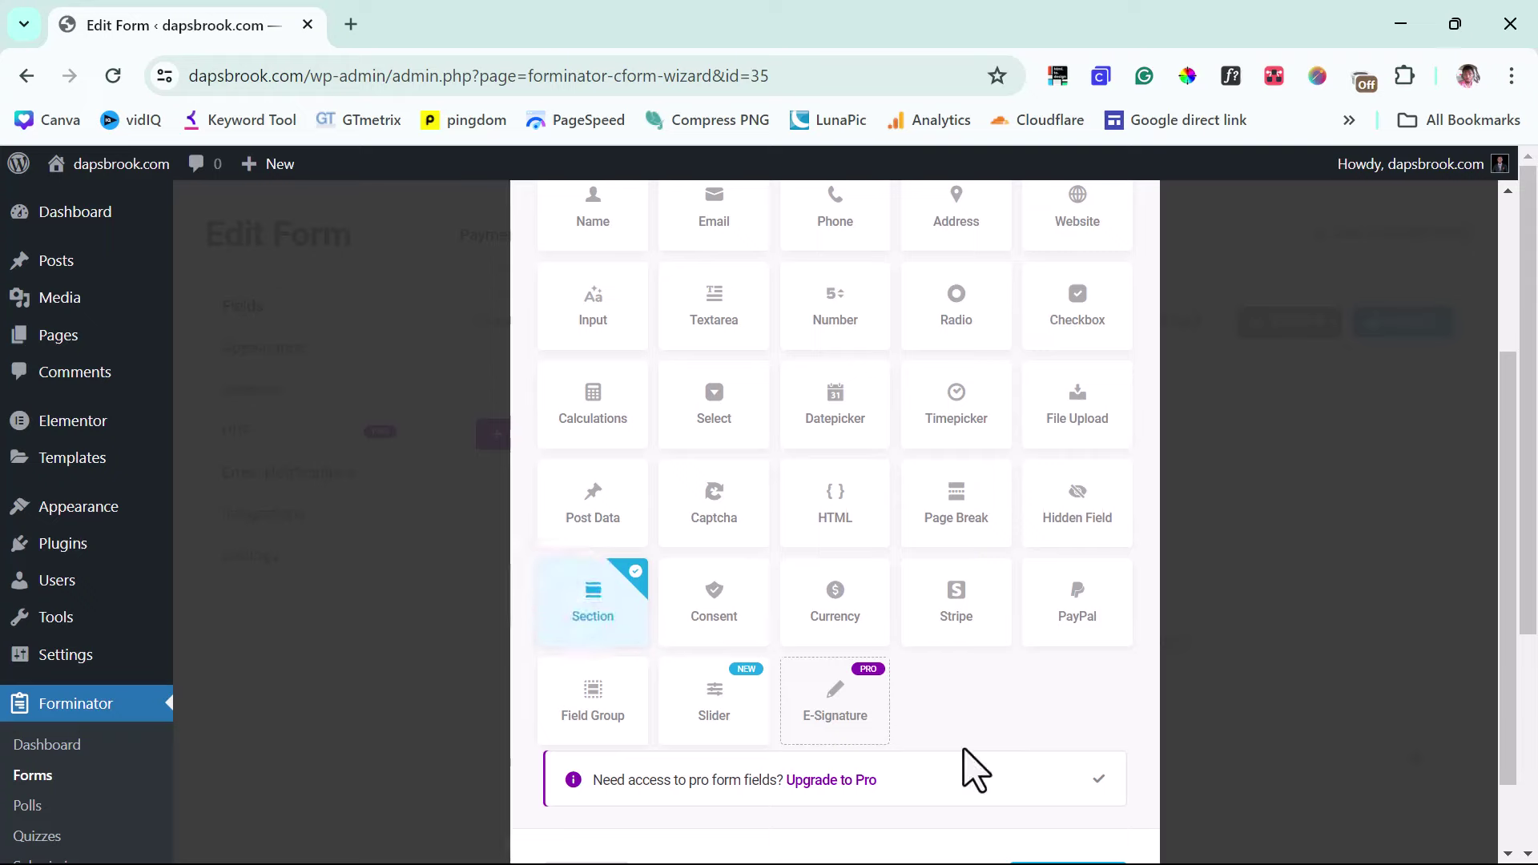
scroll(973, 769, down, 3)
click(1072, 801)
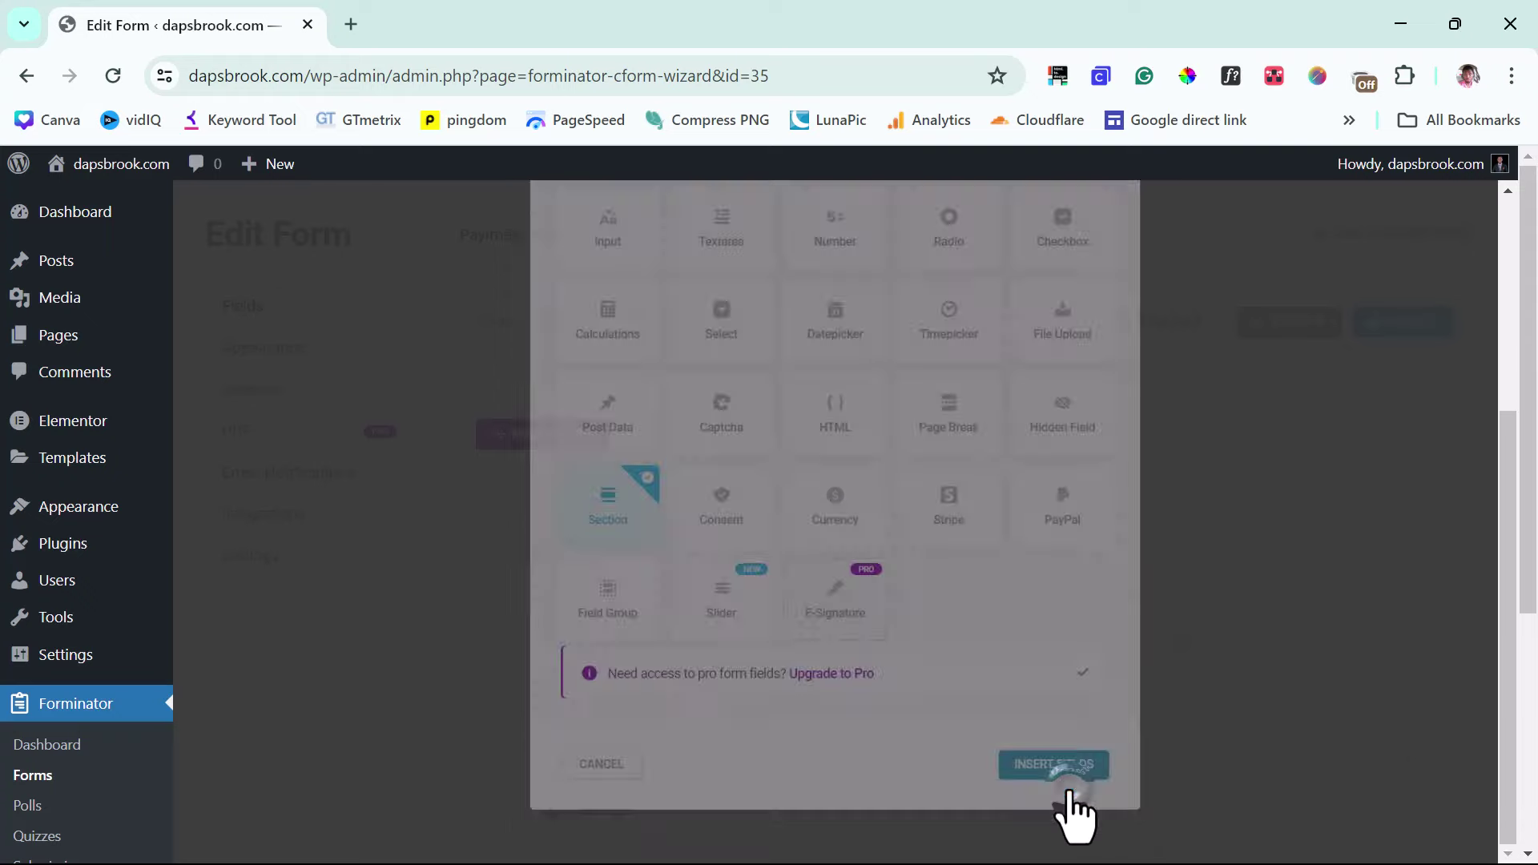
Step: Set the section's title to "Request A Quote" and apply the field changes
click(703, 548)
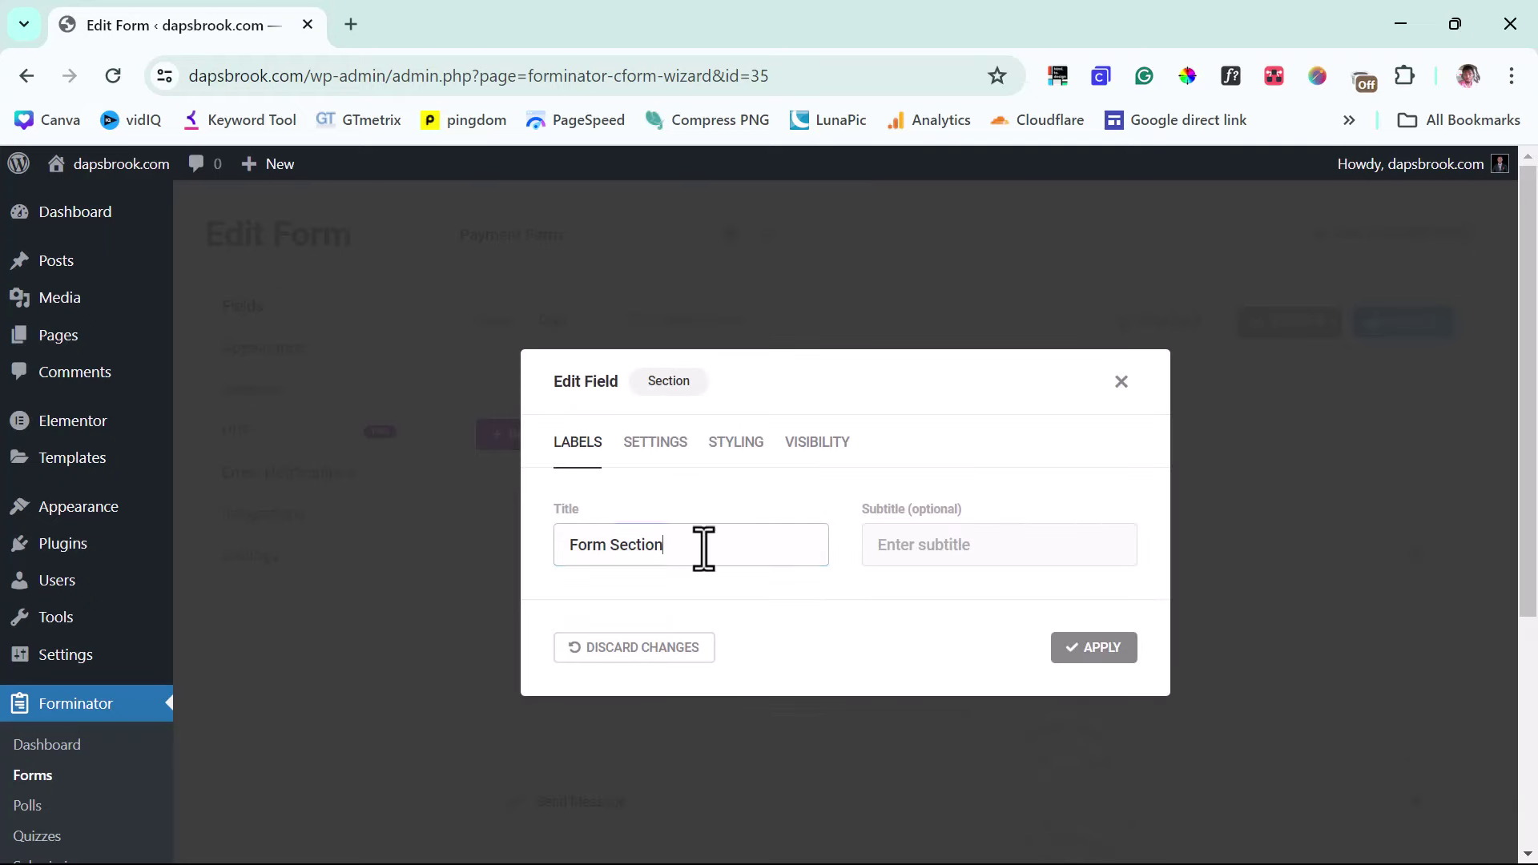
triple_click(703, 549)
text(Request A Quote)
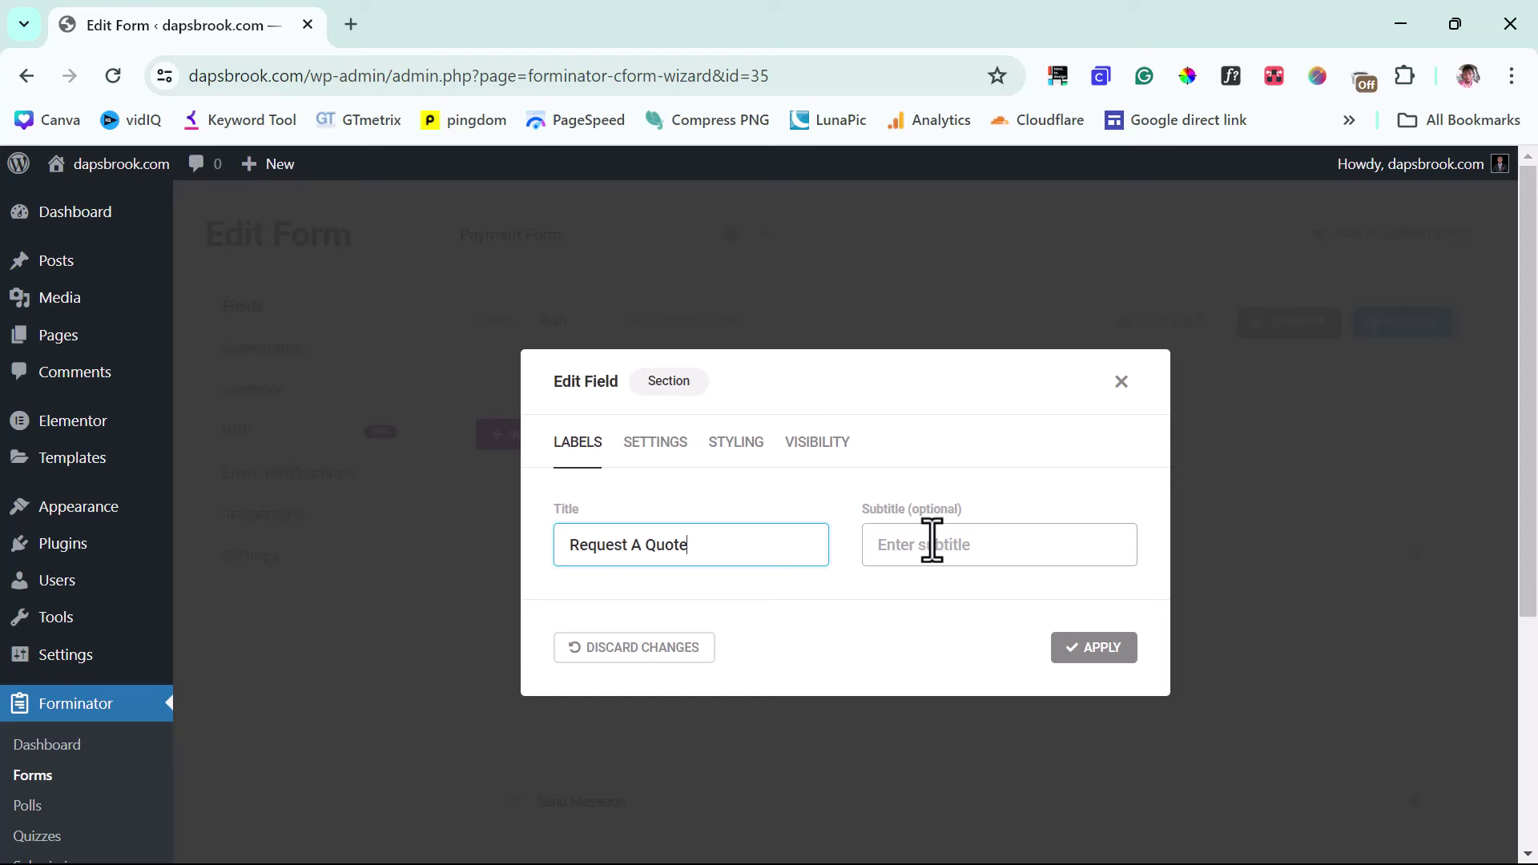
click(1091, 653)
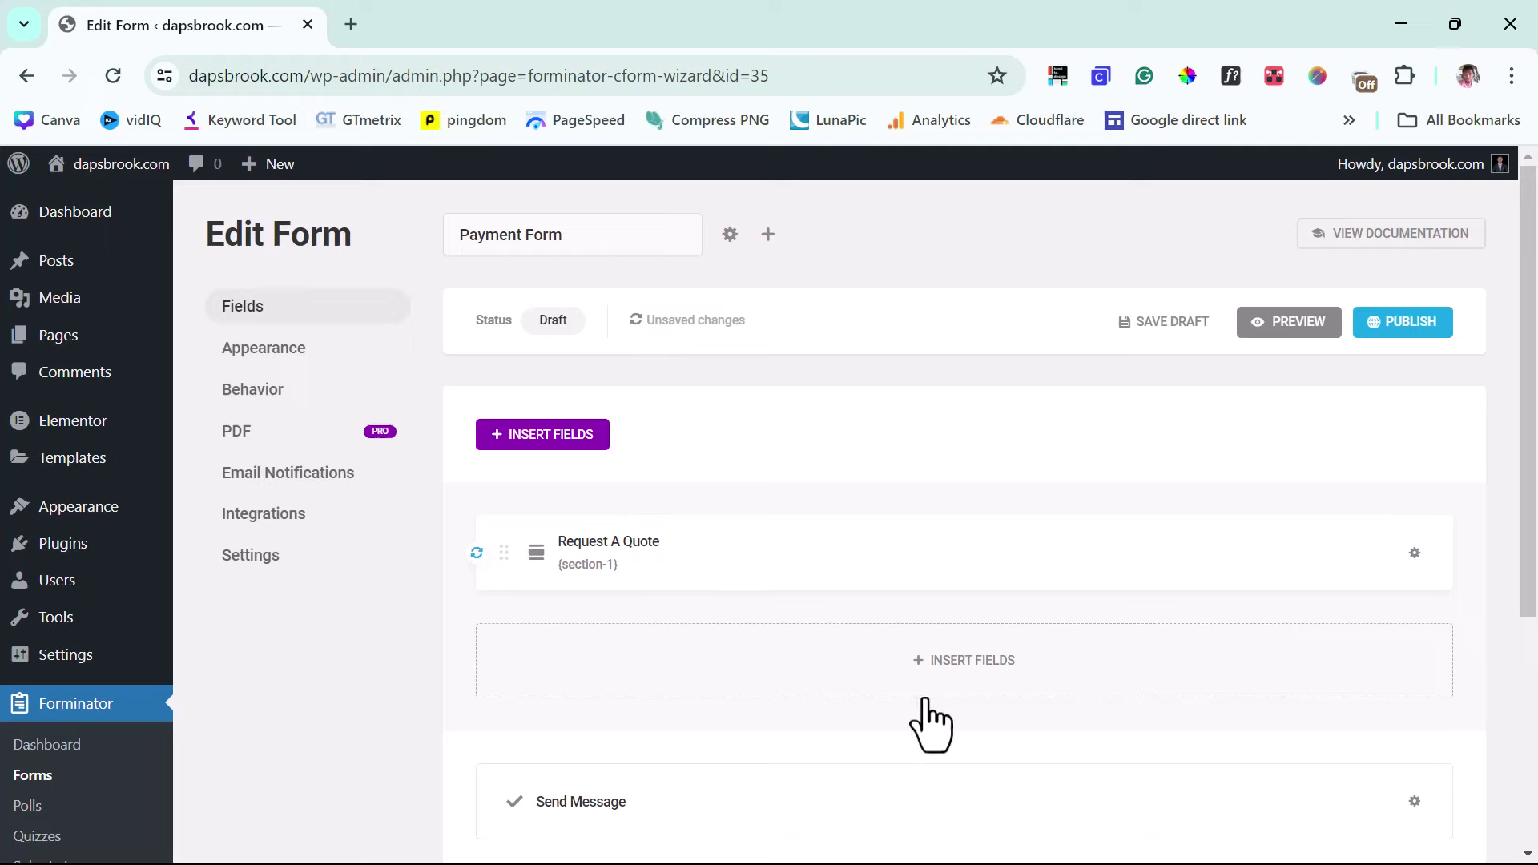
Step: Insert a Select field below the Request A Quote section and label it "Choose your project"
click(934, 669)
click(935, 661)
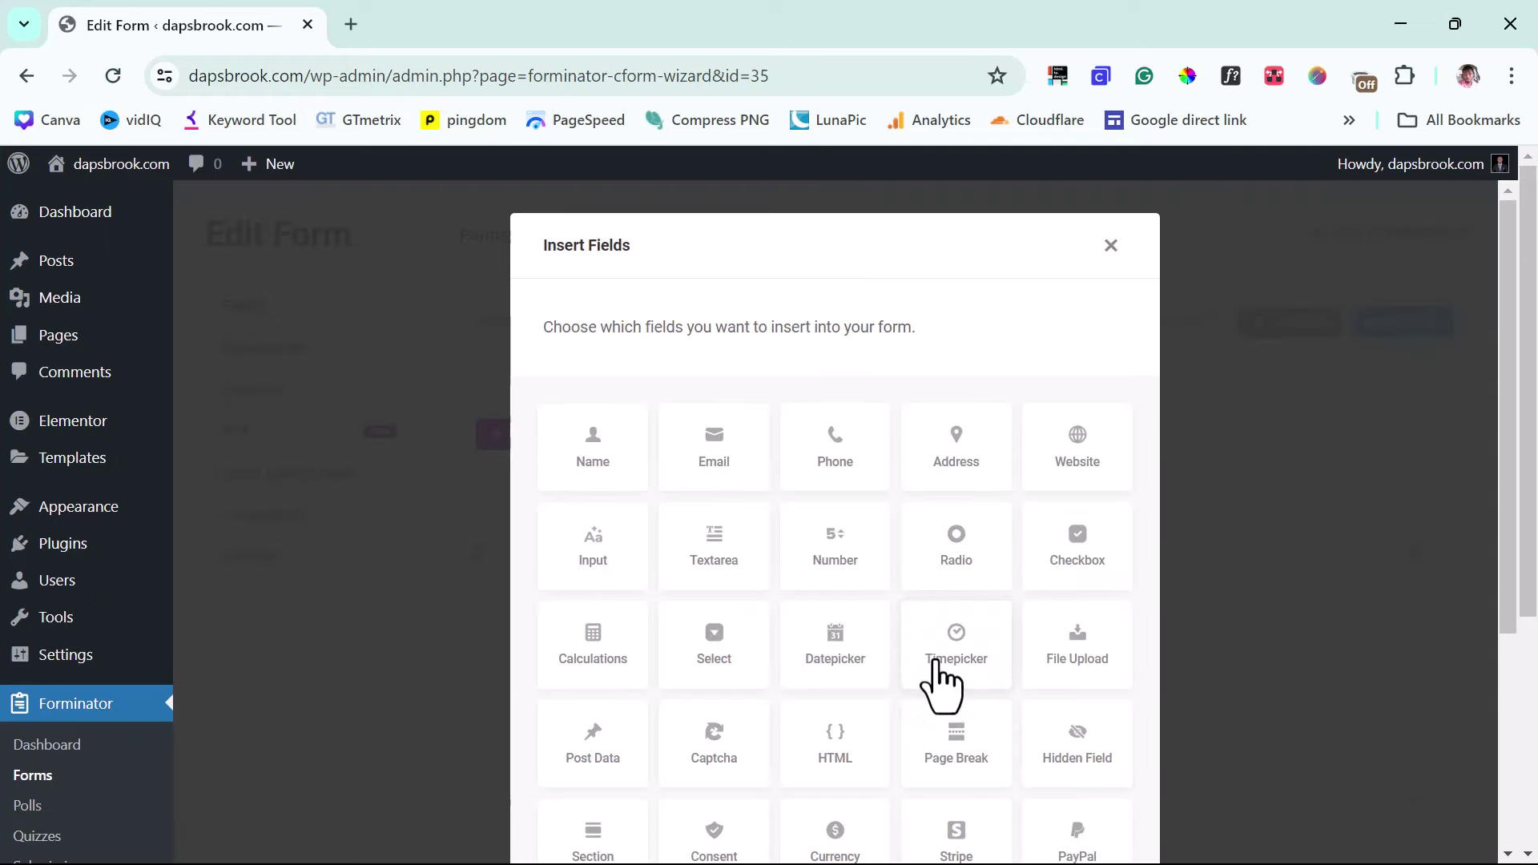
click(712, 639)
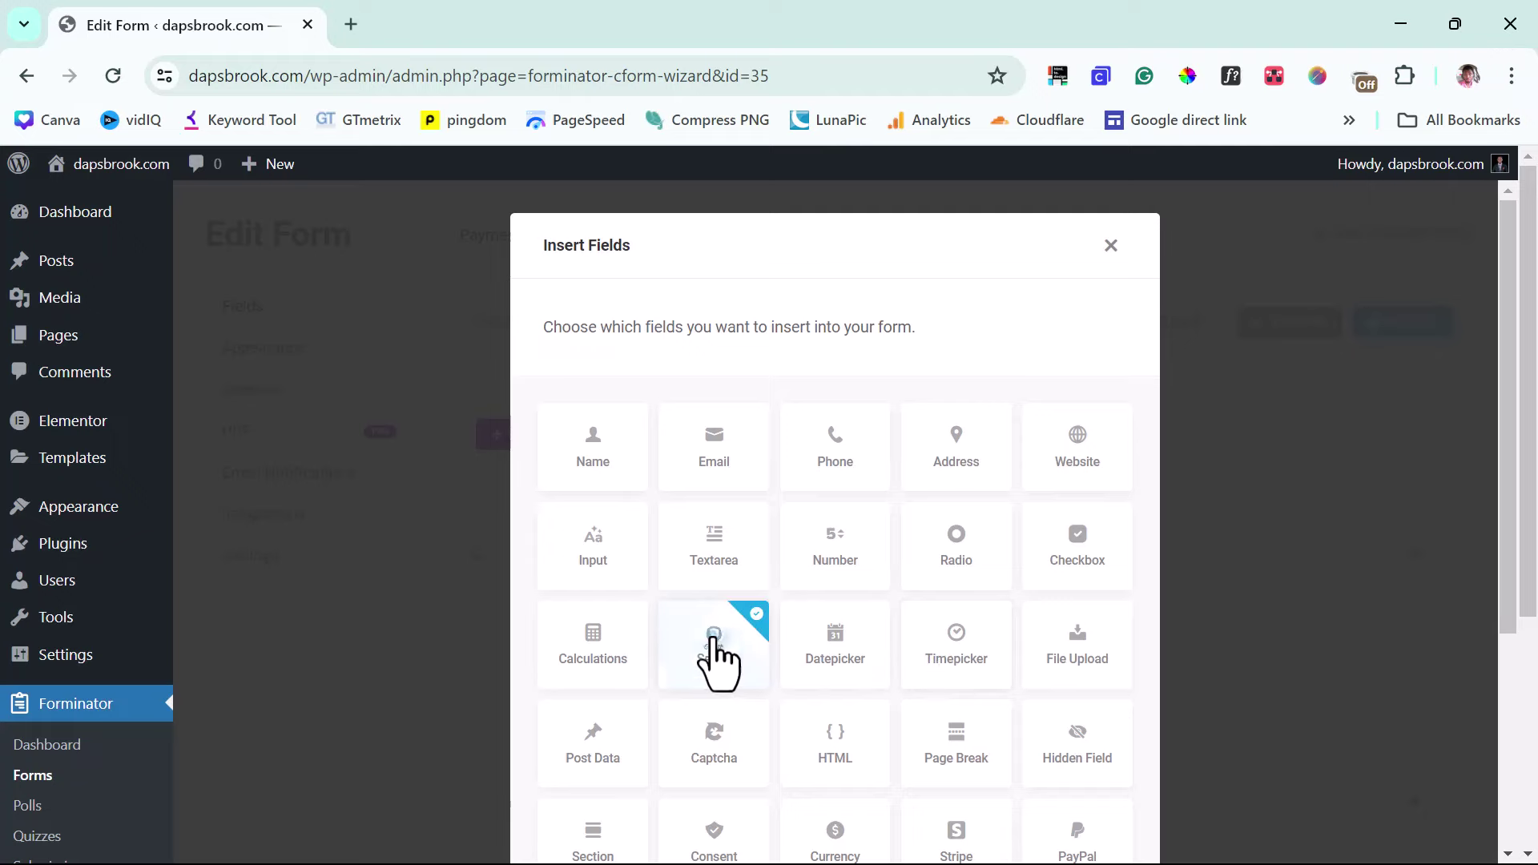
scroll(712, 639, down, 5)
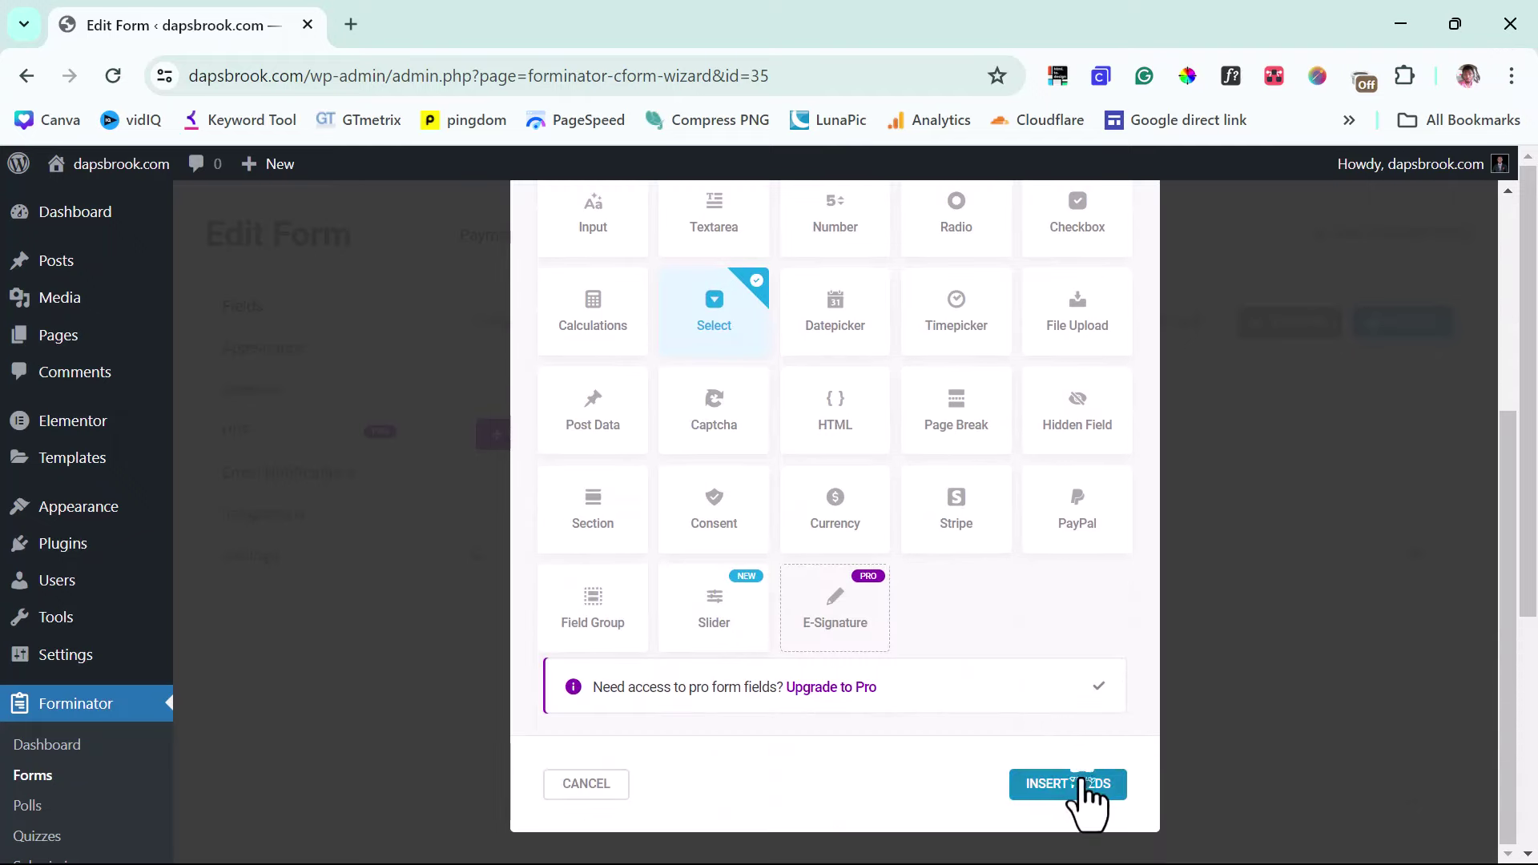
click(1076, 801)
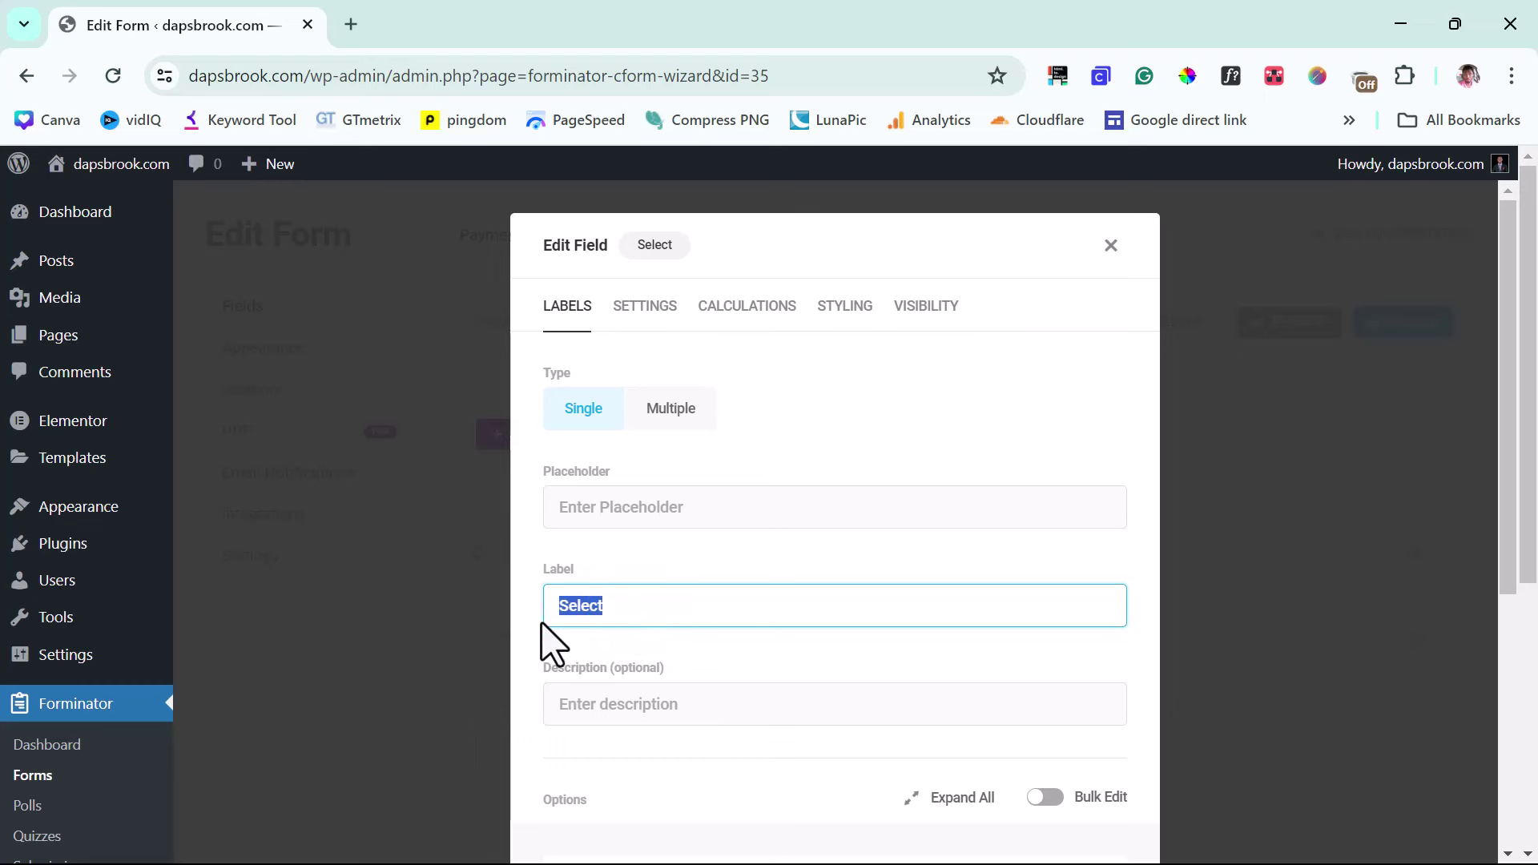
text(ur project)
Step: Rename the Select field's first two options as "eCommerce website" and "Blog"
scroll(789, 589, down, 3)
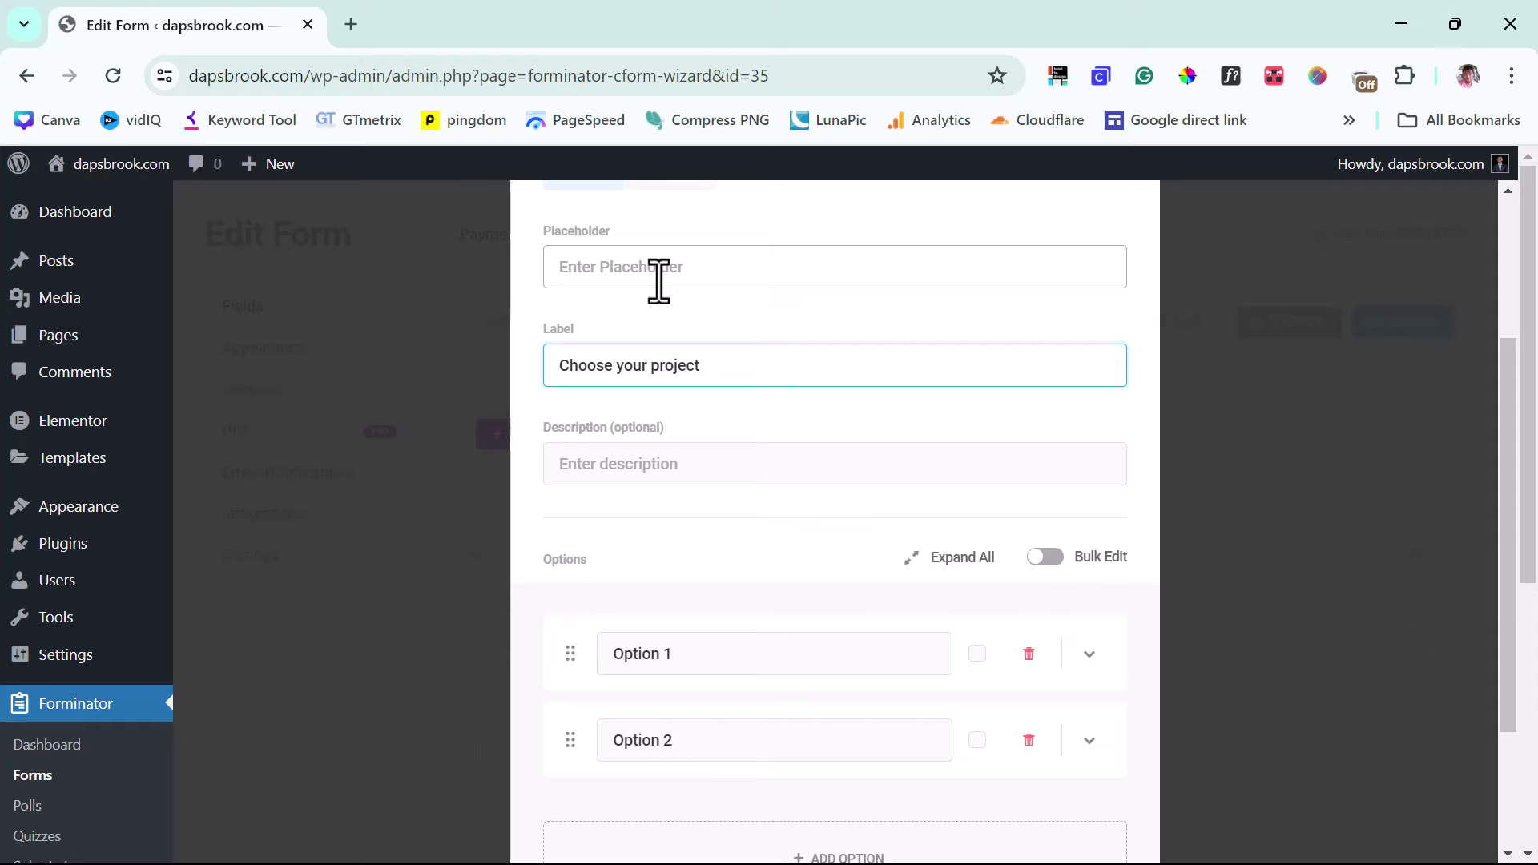
scroll(673, 304, down, 3)
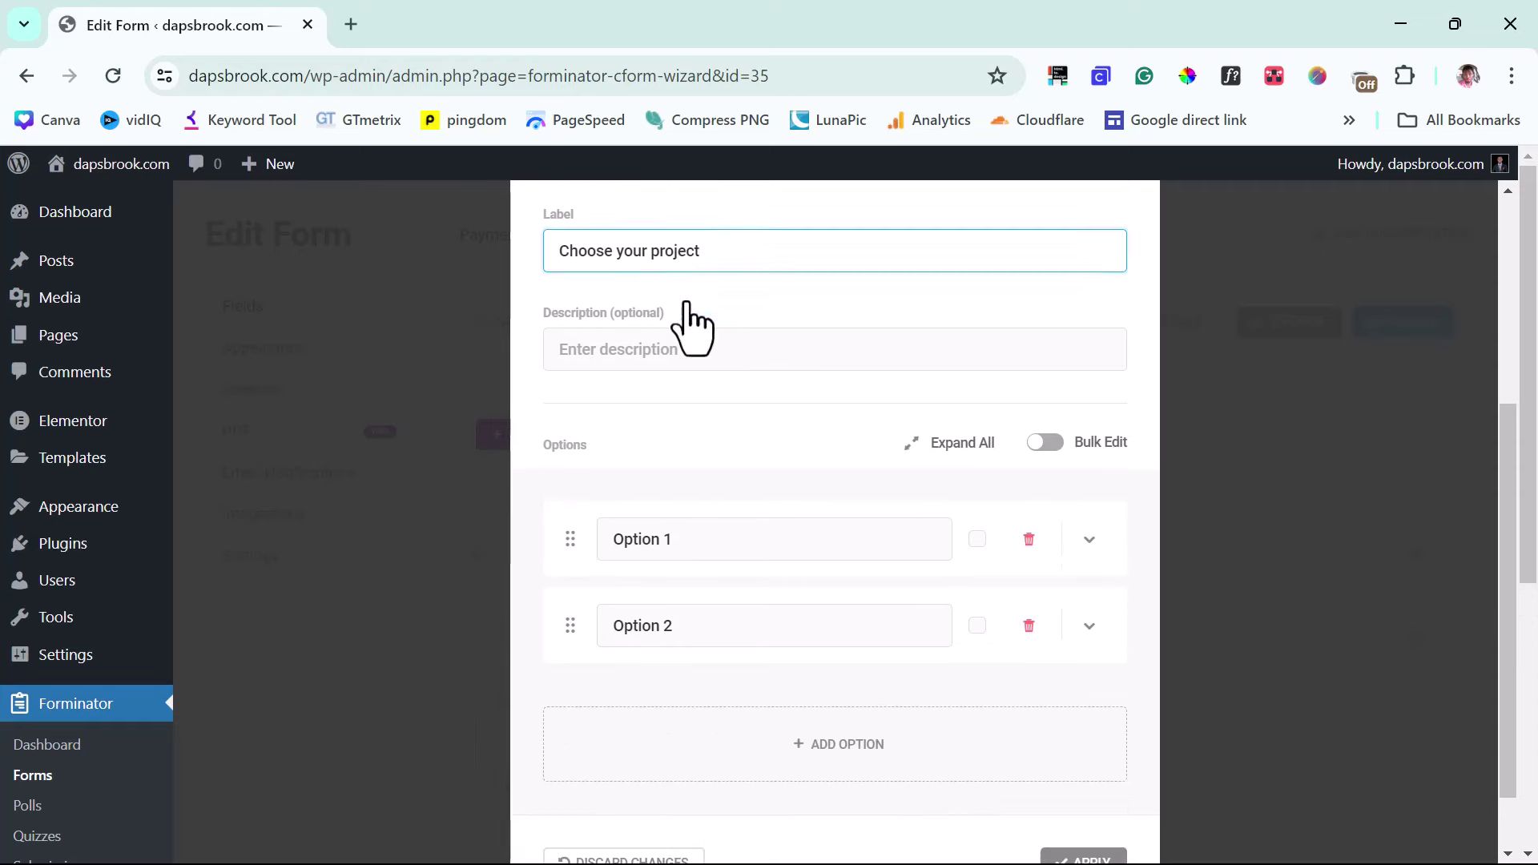
click(716, 463)
drag(713, 463, 559, 497)
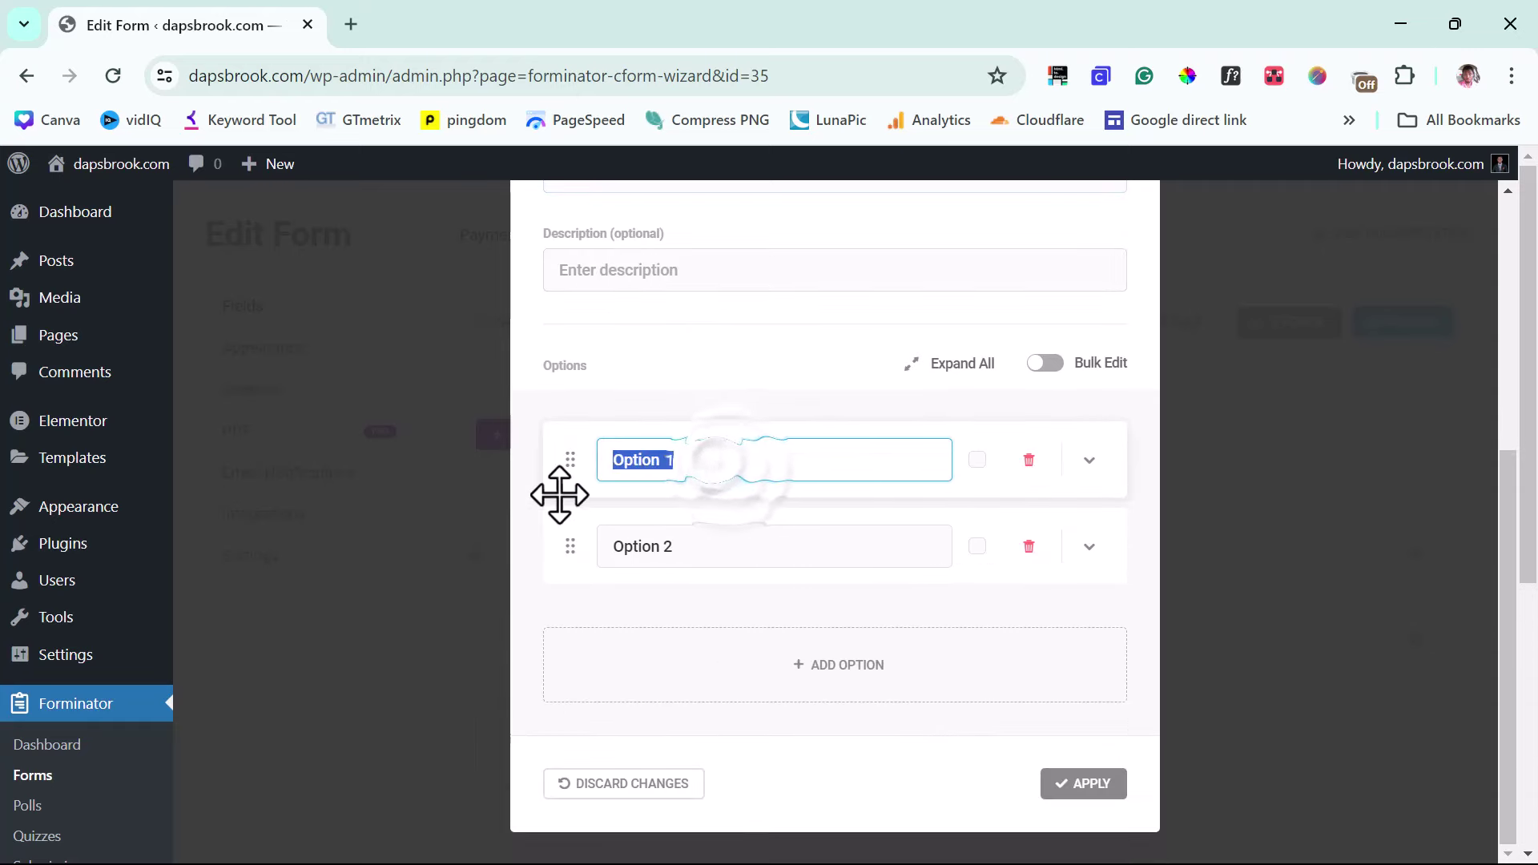
text(eCommerce website)
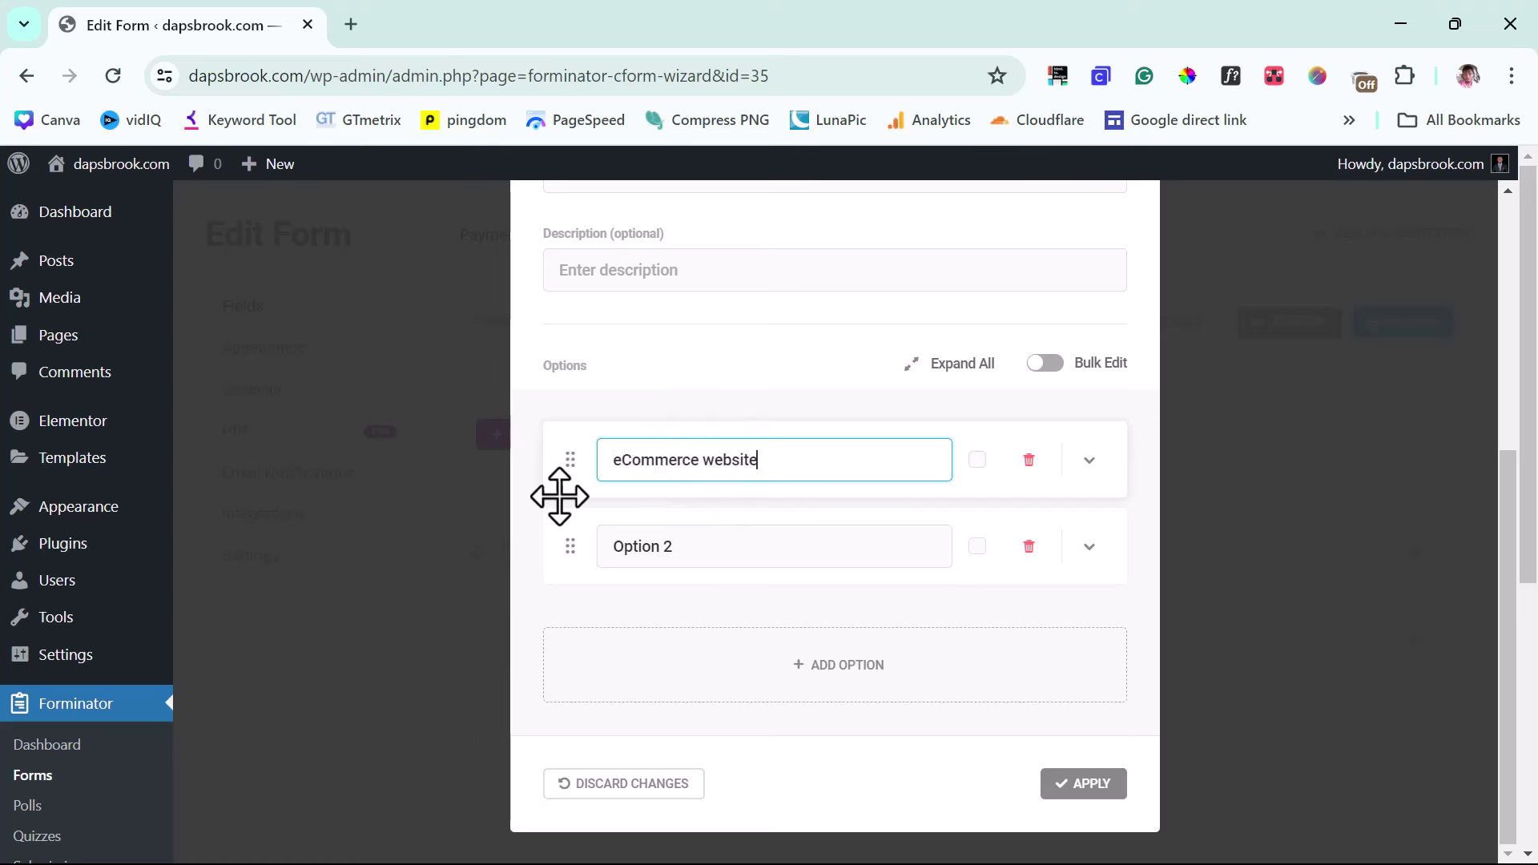
drag(711, 550, 619, 557)
text(Blog)
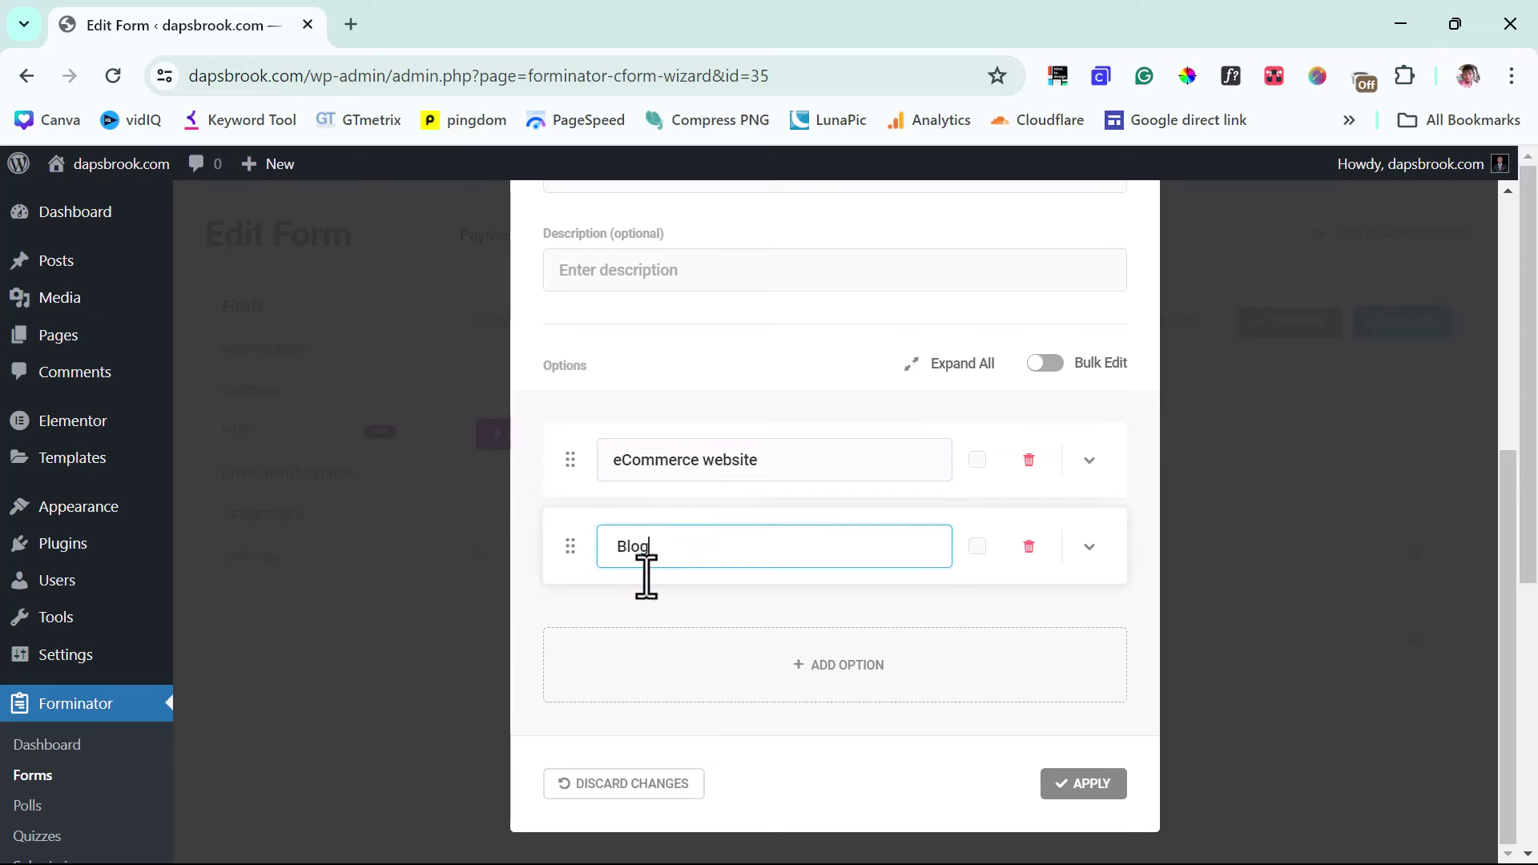
Step: Add a third option to the Select field labelled "Business directory"
click(825, 664)
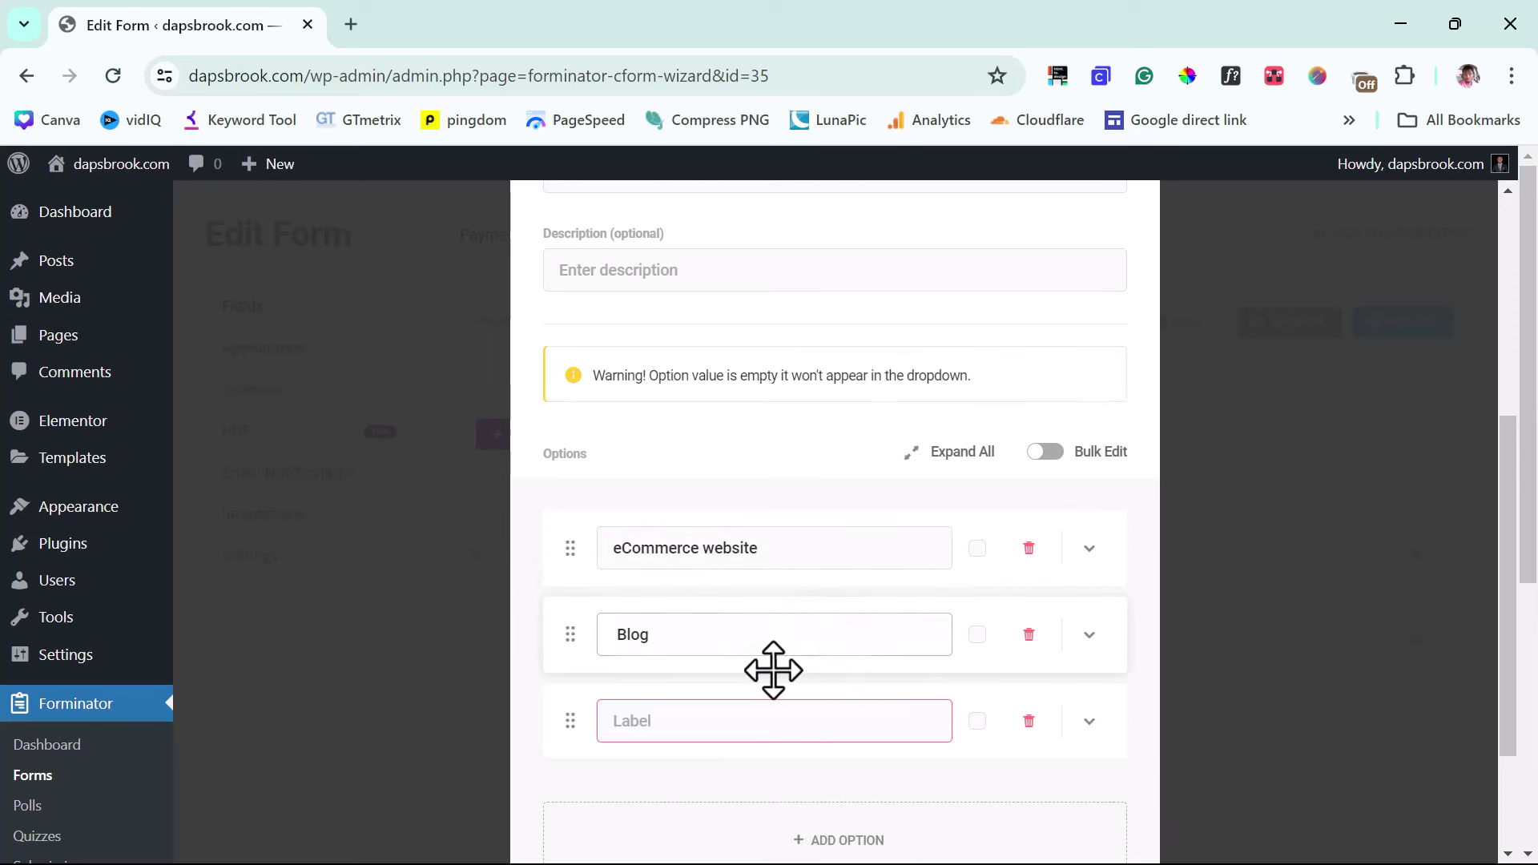
scroll(769, 669, down, 2)
click(652, 601)
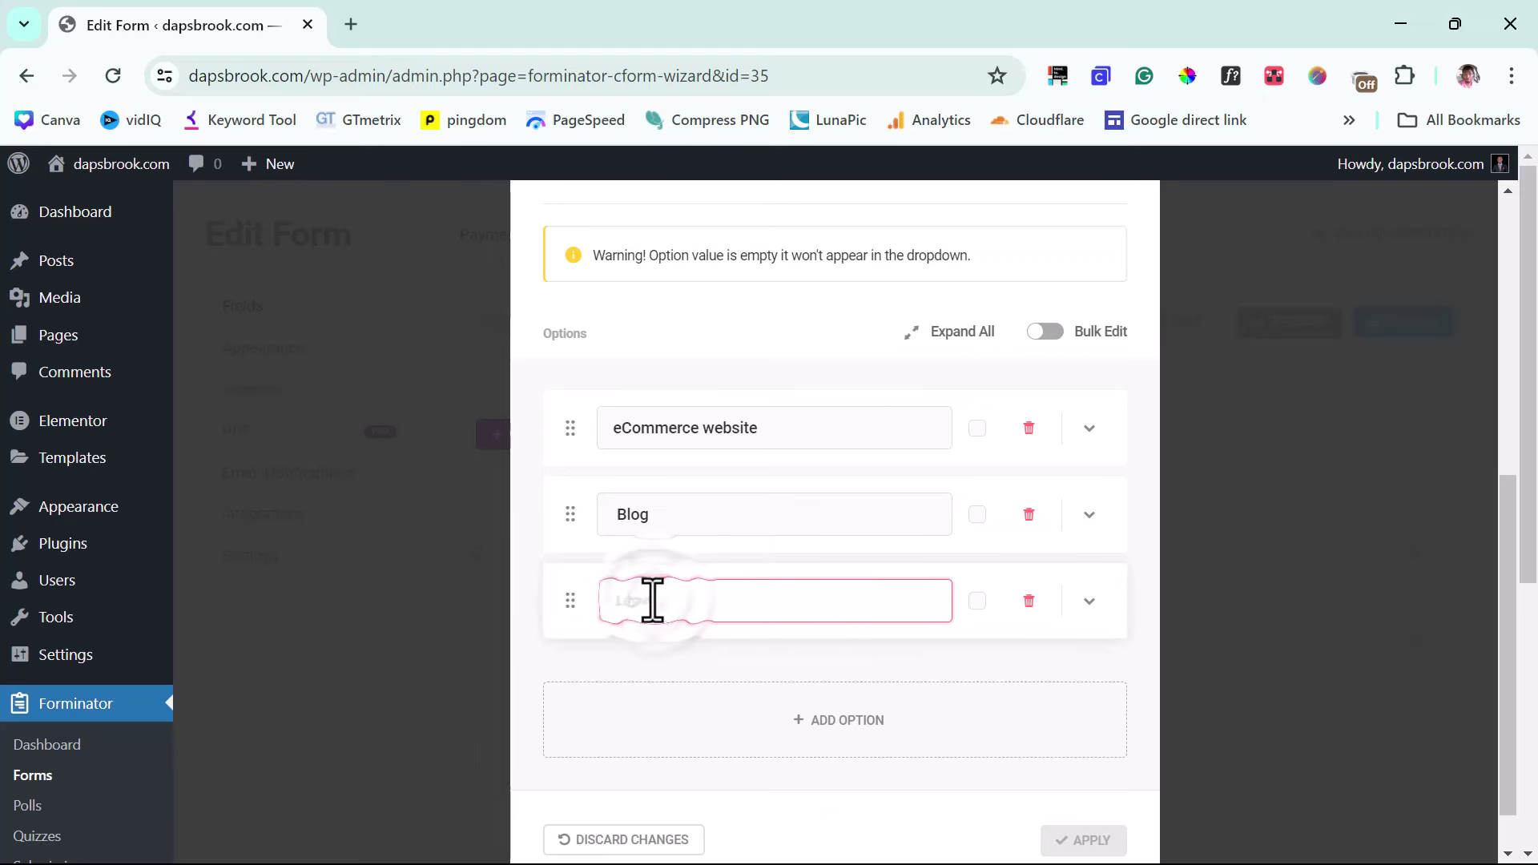
text(Business)
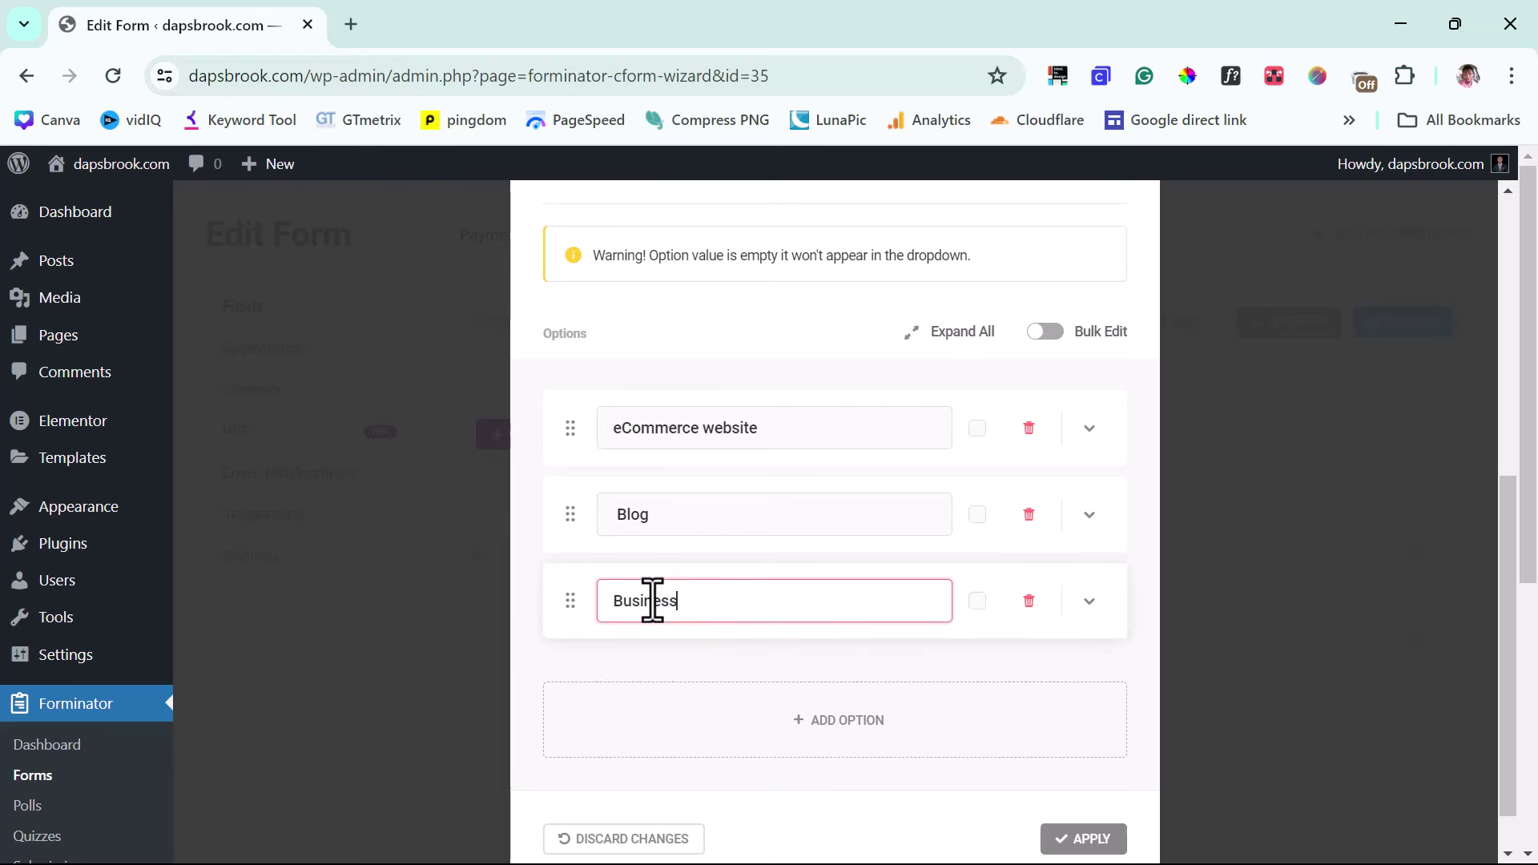
text( directory)
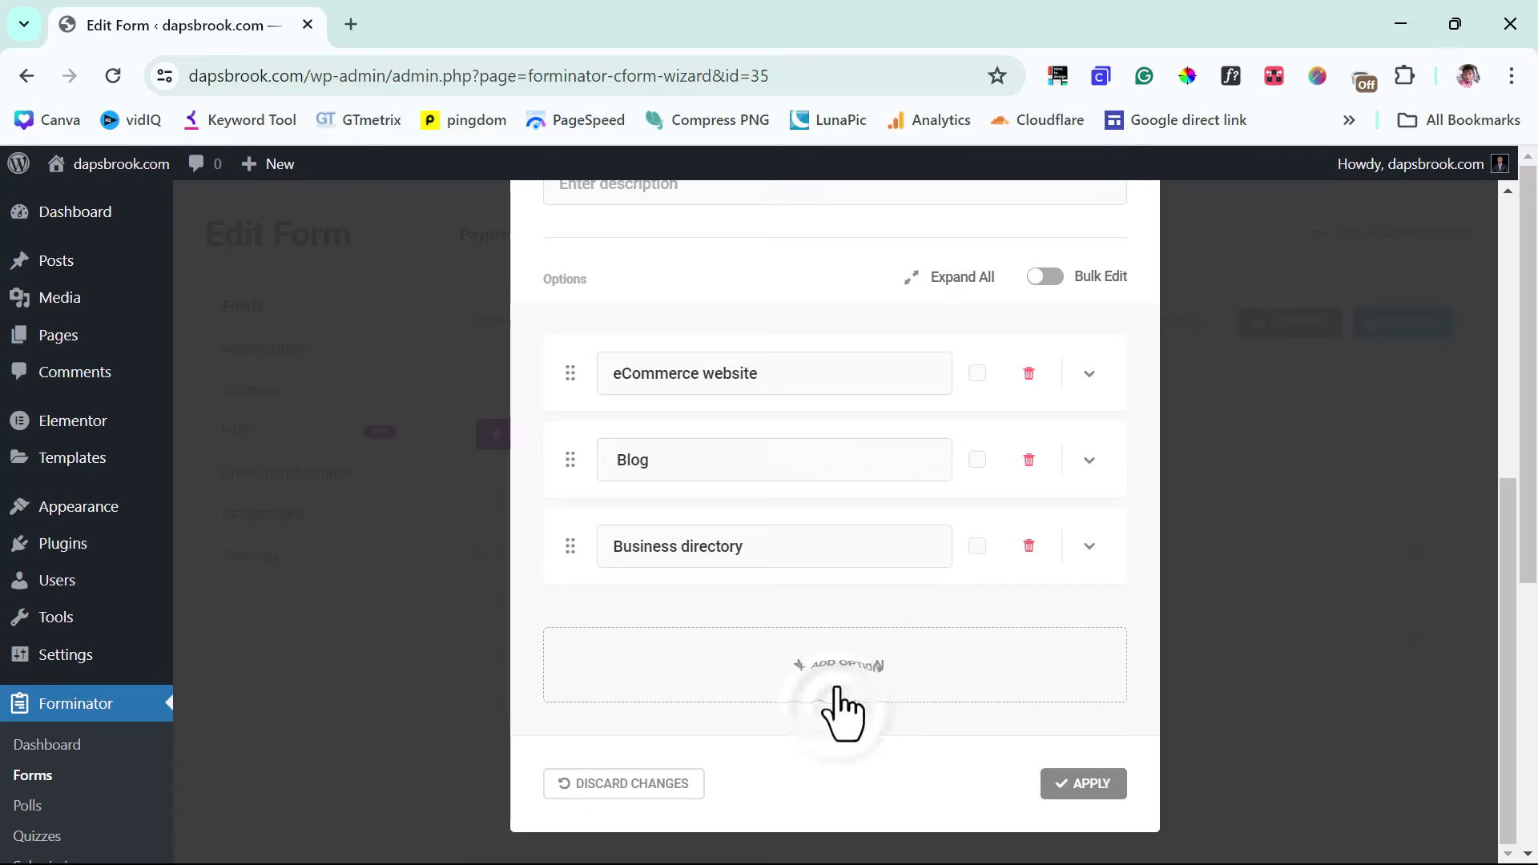
Step: Add a fourth option to the Select field labelled "Learning management system"
click(833, 689)
click(707, 721)
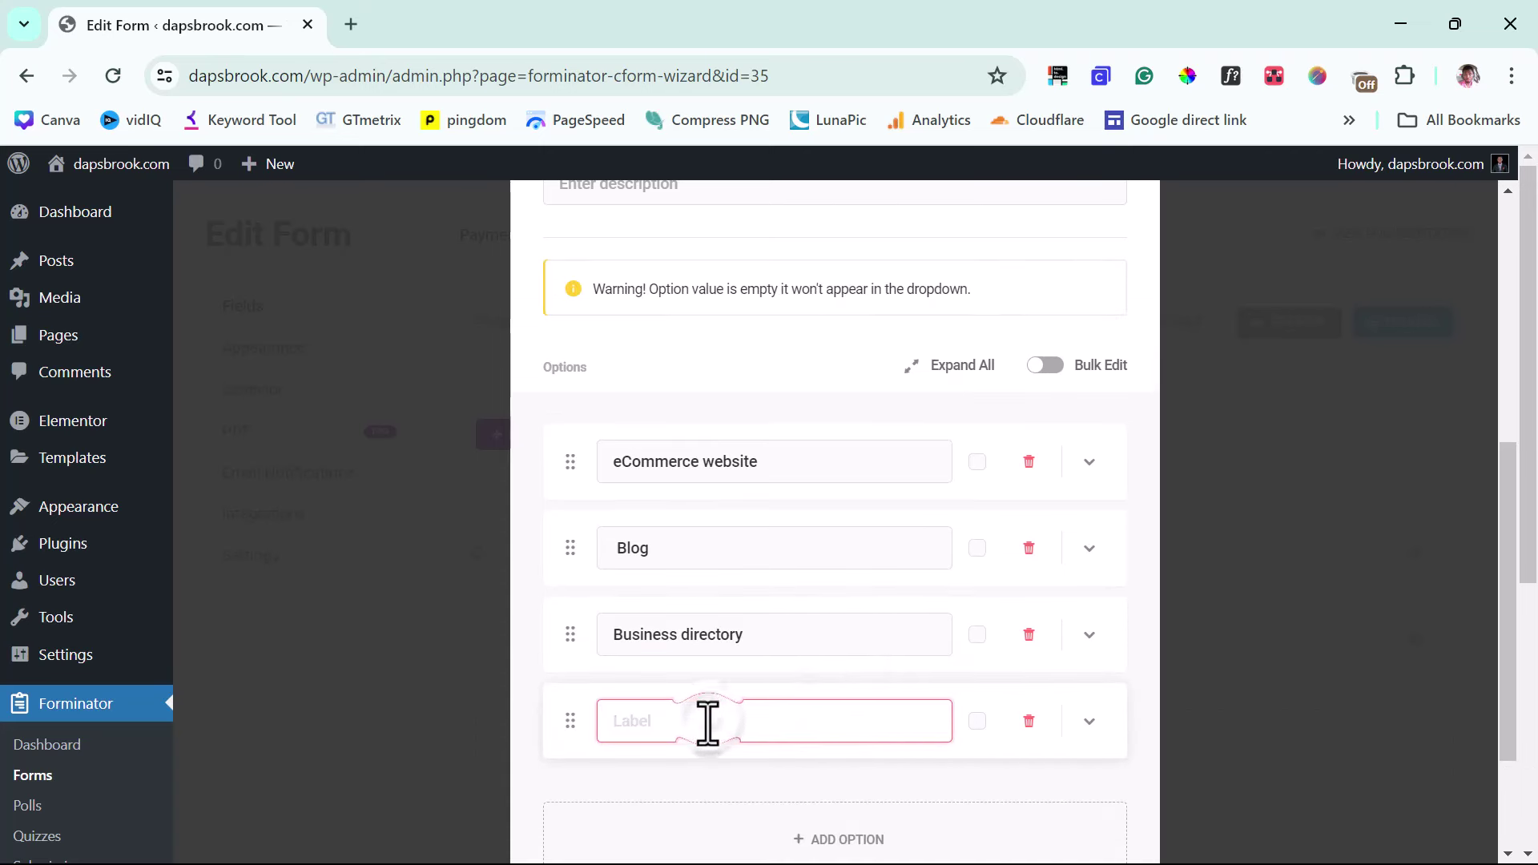
text(Learning management system)
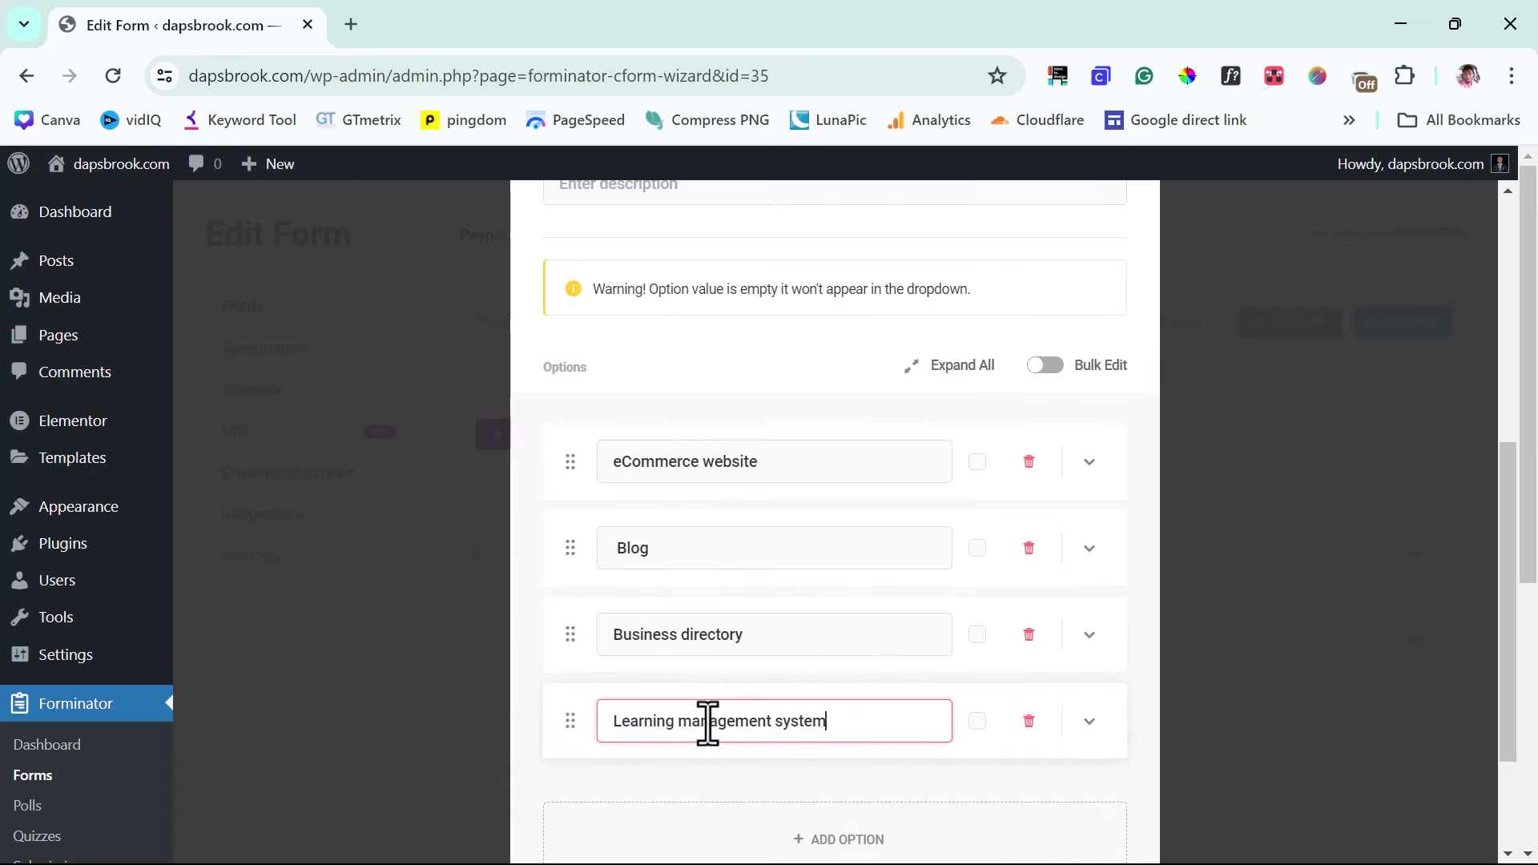
scroll(837, 713, down, 2)
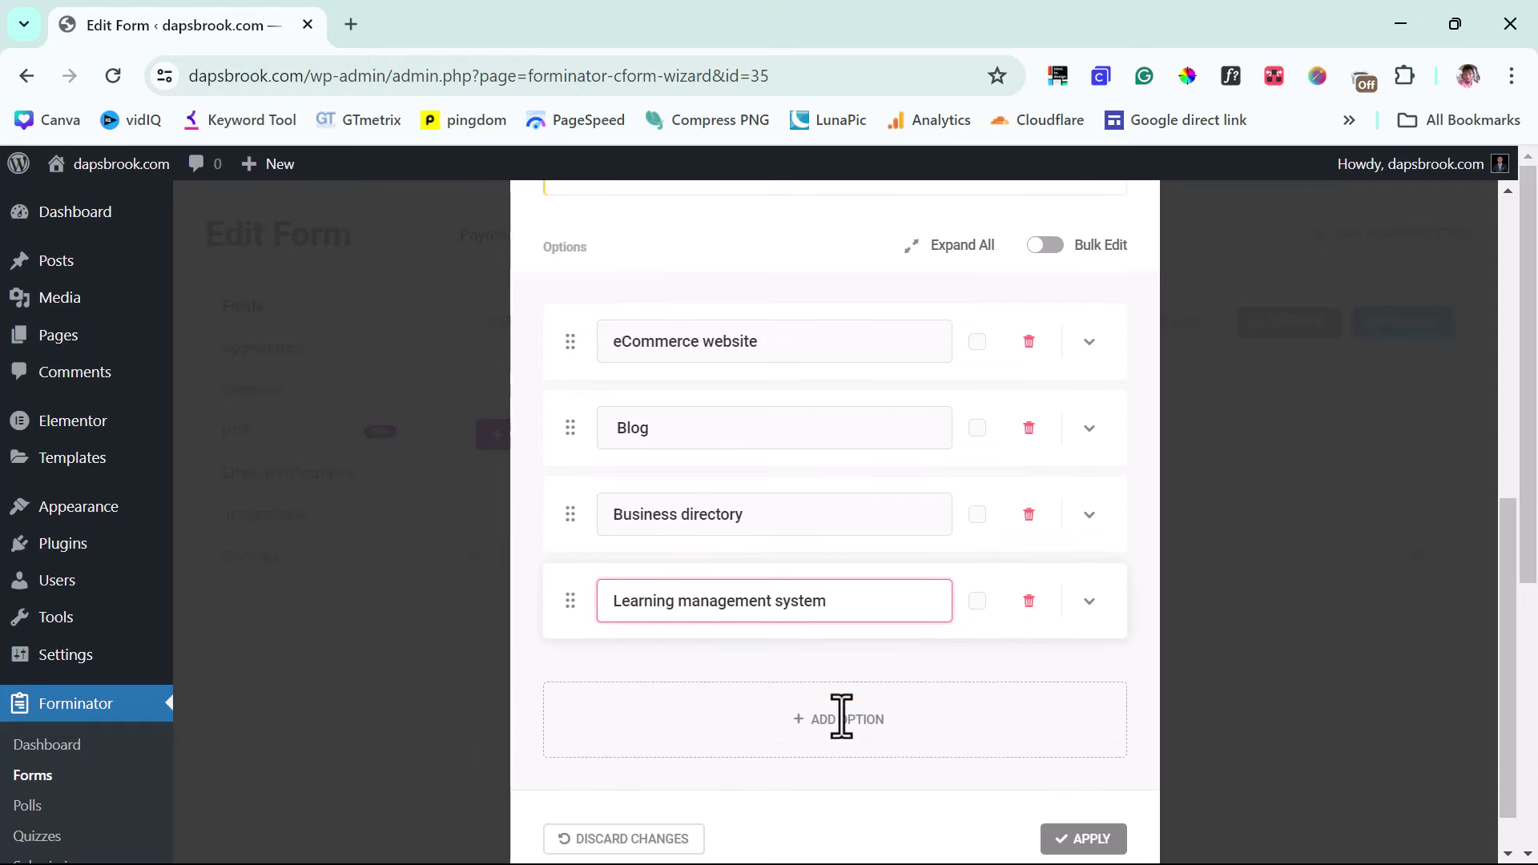
Step: Apply the option changes to the "Choose your project" field
click(1088, 841)
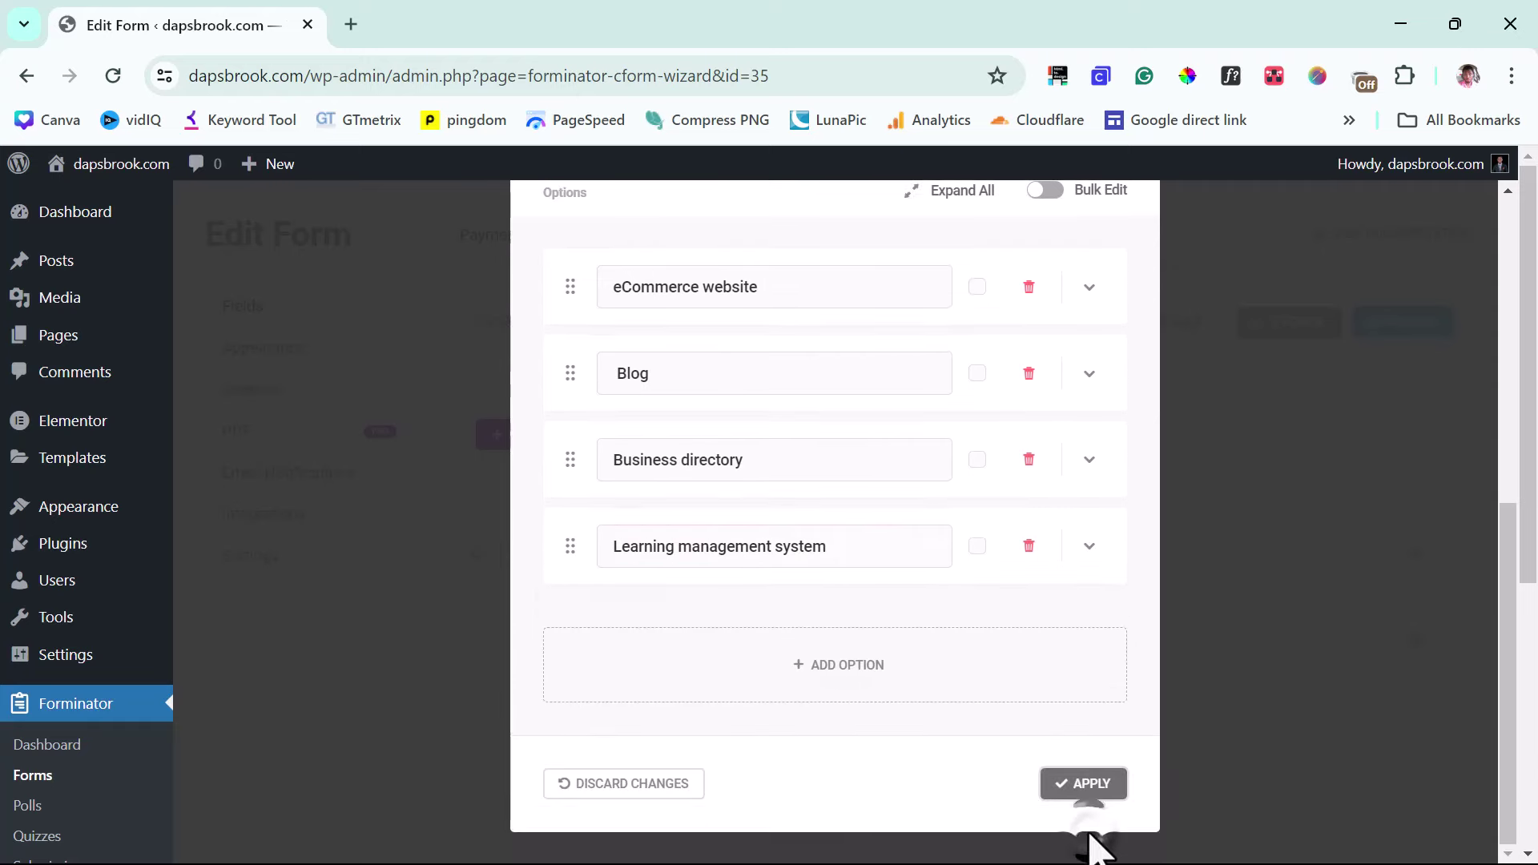
click(1077, 782)
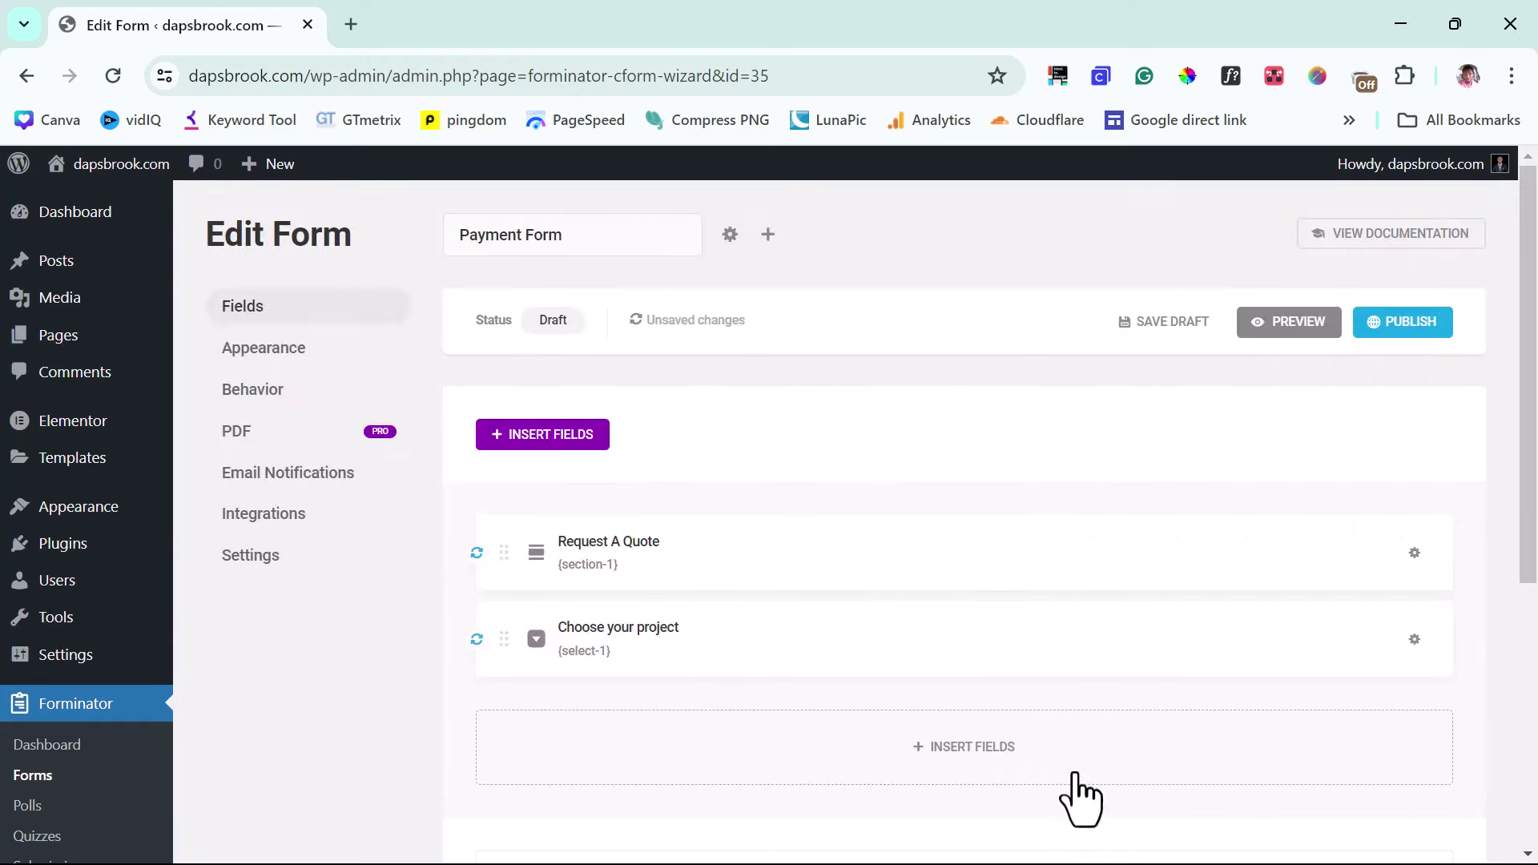
Step: Insert another Select field below "Choose your project" and label it "Do you need hosting?"
click(972, 747)
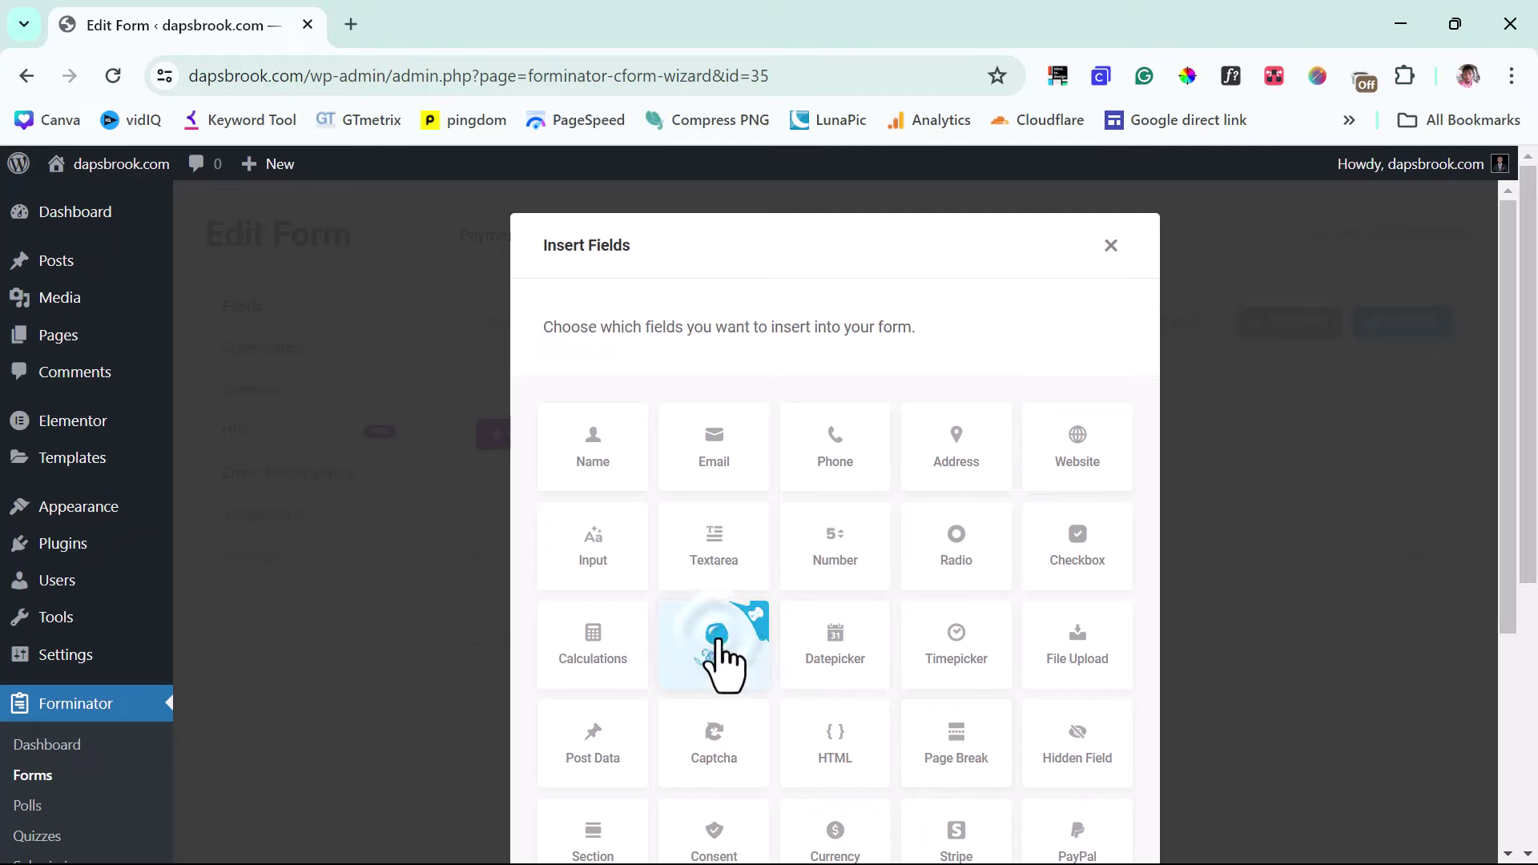
scroll(725, 669, down, 5)
click(1064, 784)
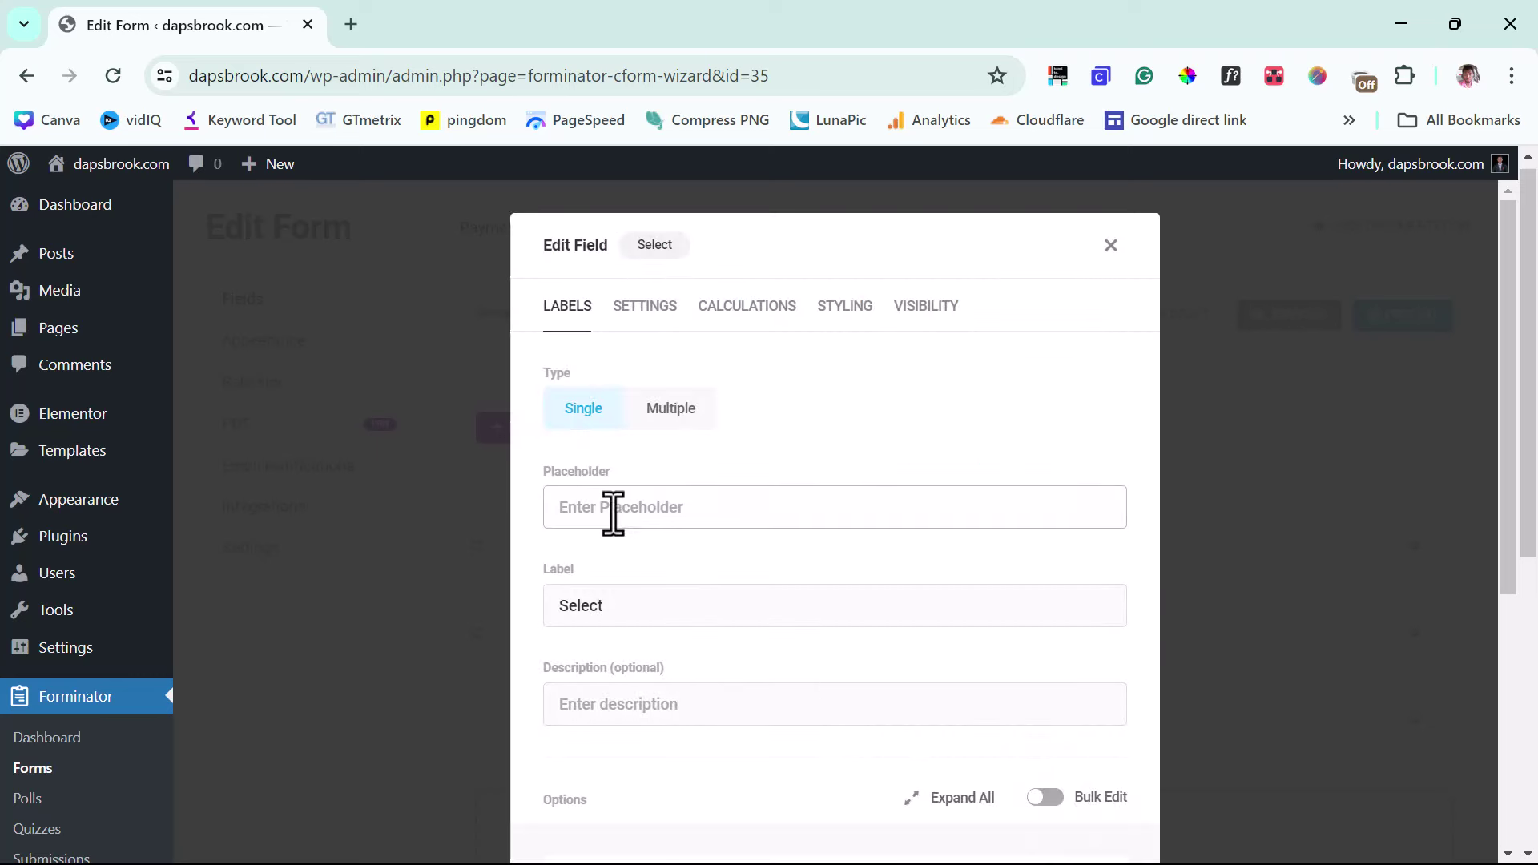
click(587, 601)
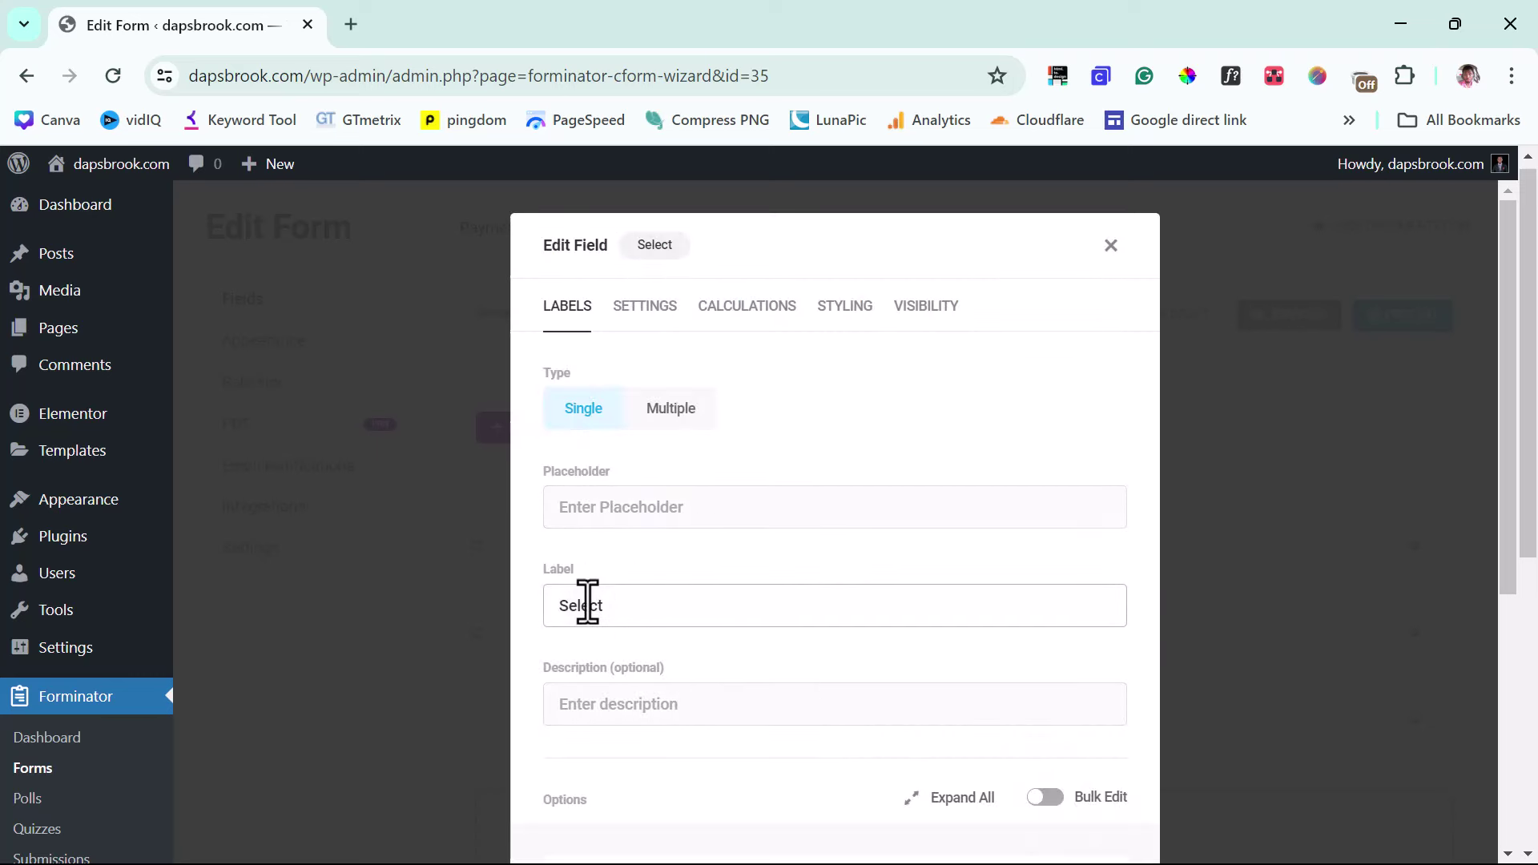
drag(638, 611, 529, 628)
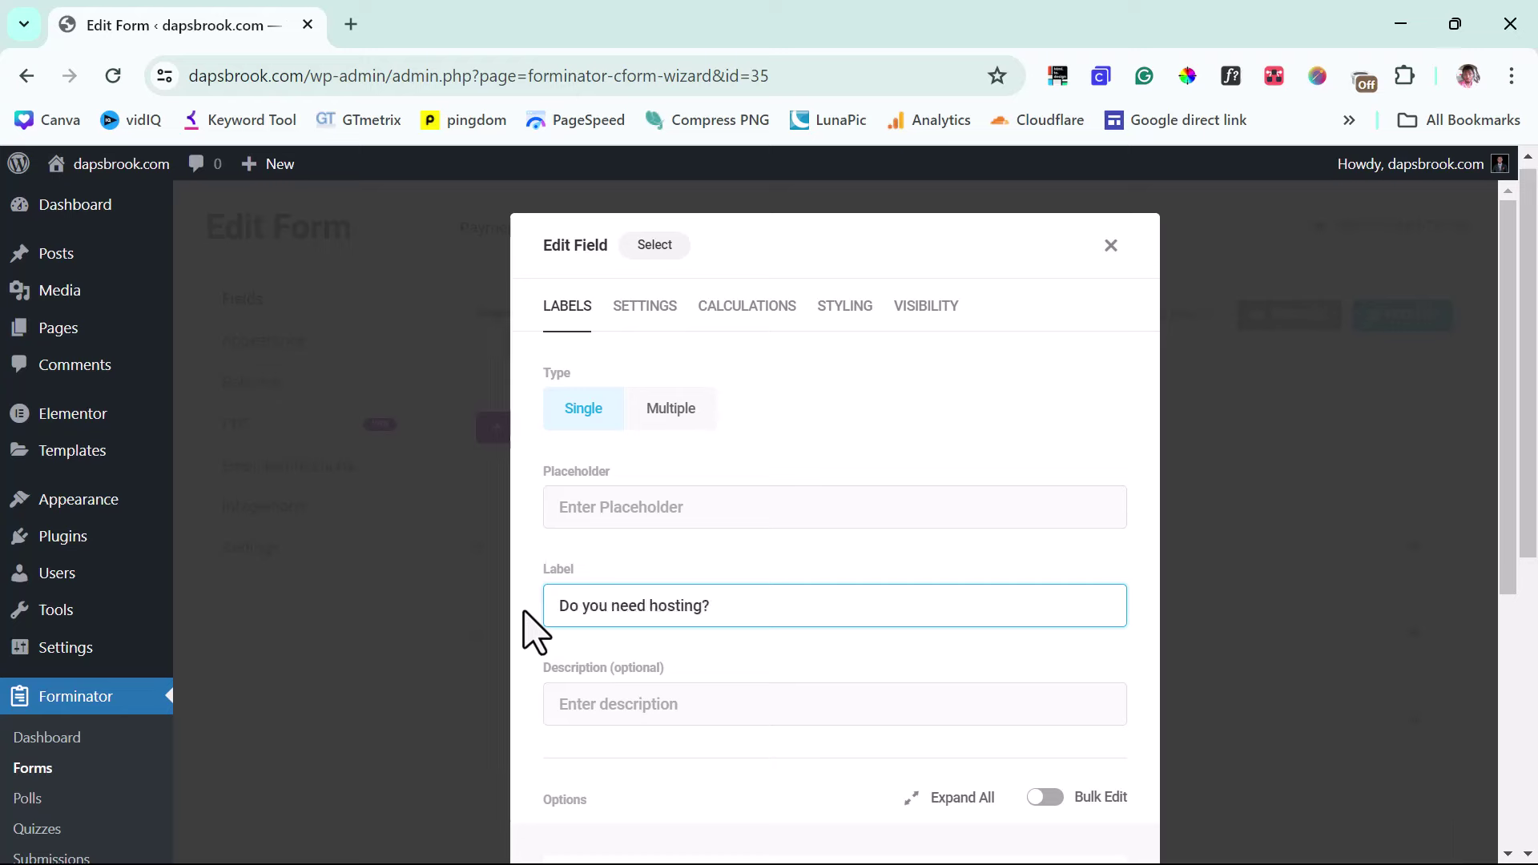
text(Do you need hosting?)
Step: Name the hosting field's two options "Yes" and "No" and apply the field settings
scroll(721, 624, down, 3)
drag(710, 655, 549, 663)
text(Yes)
key(Tab)
text(No)
scroll(742, 700, down, 2)
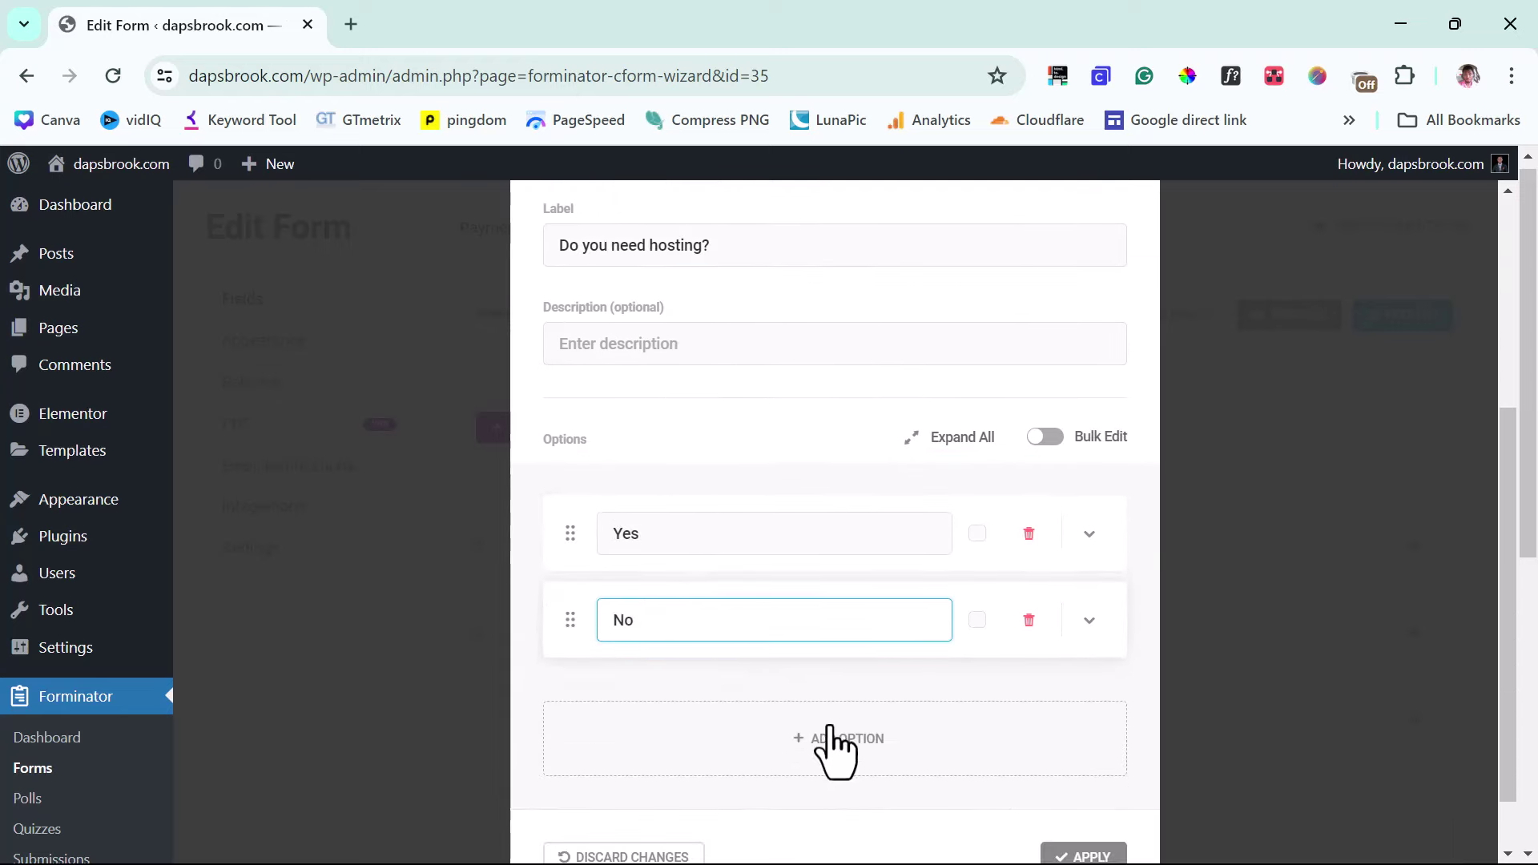
scroll(832, 749, down, 1)
click(1074, 790)
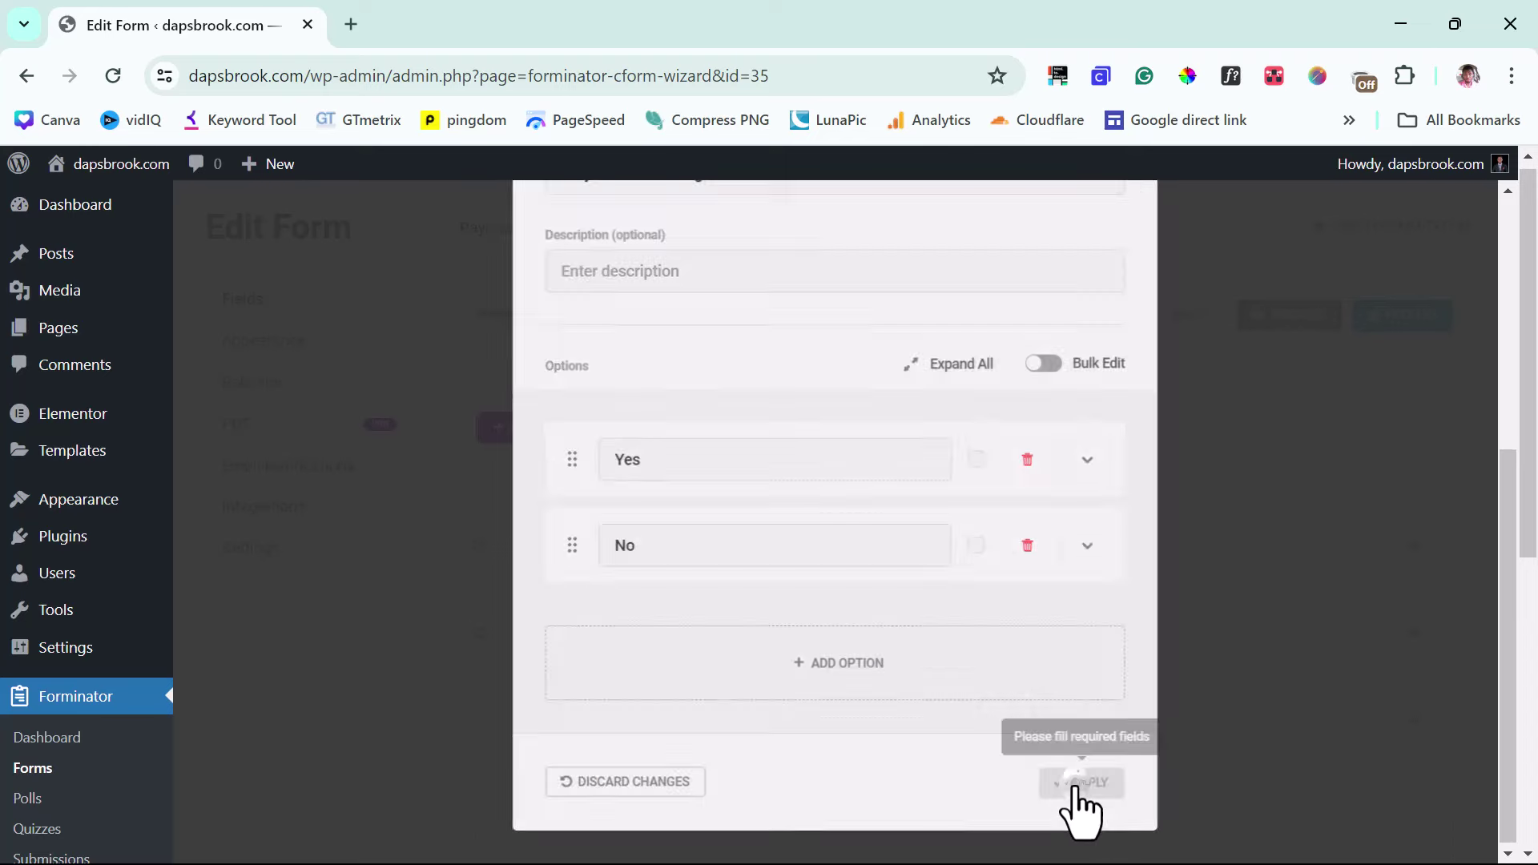
Step: Duplicate the "Do you need hosting?" field in the form
scroll(873, 690, down, 1)
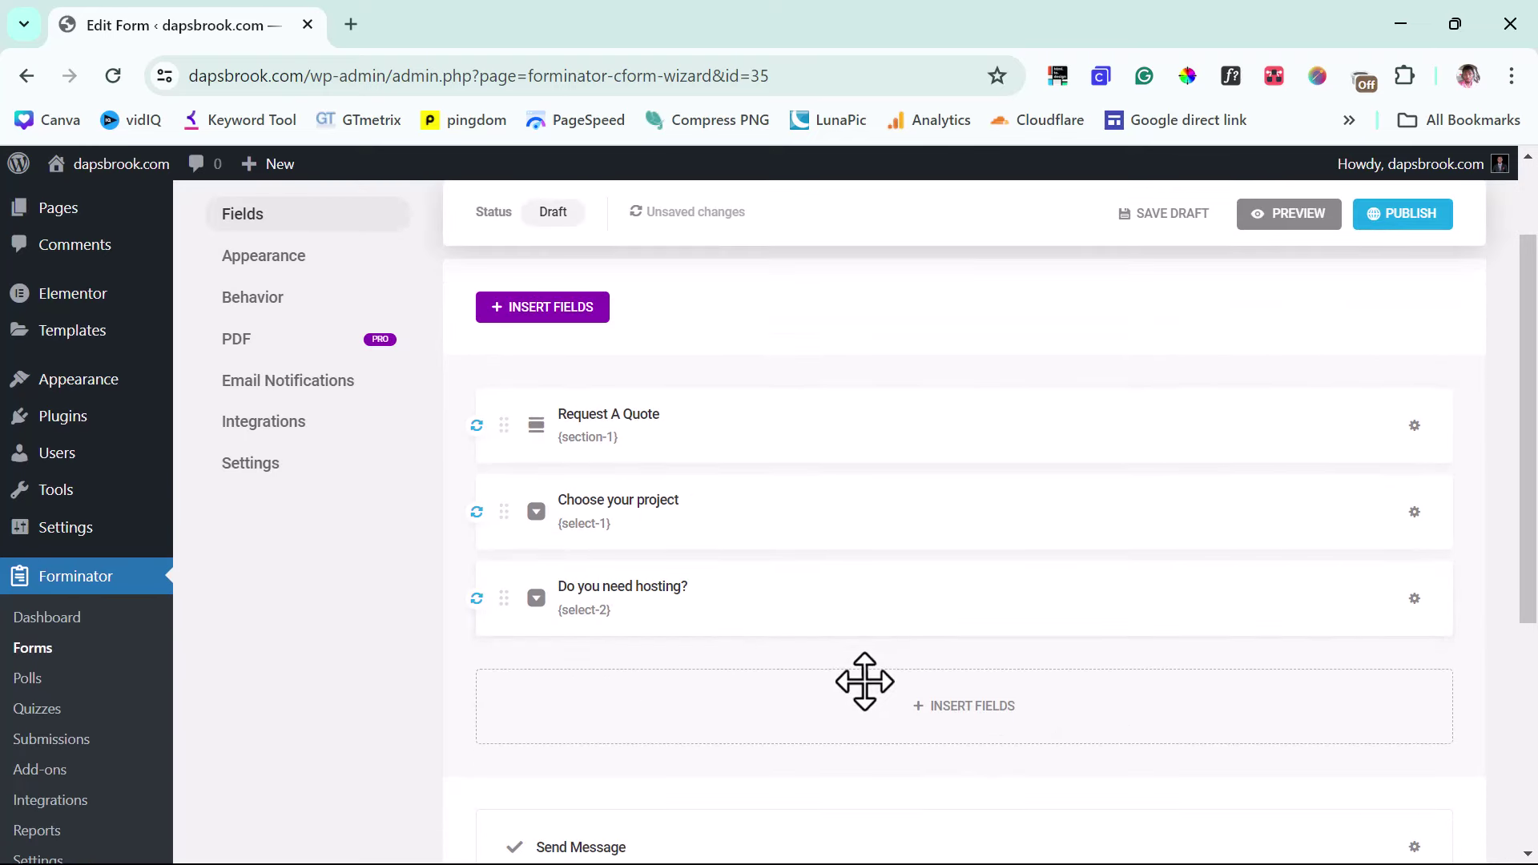
click(1415, 599)
click(1341, 696)
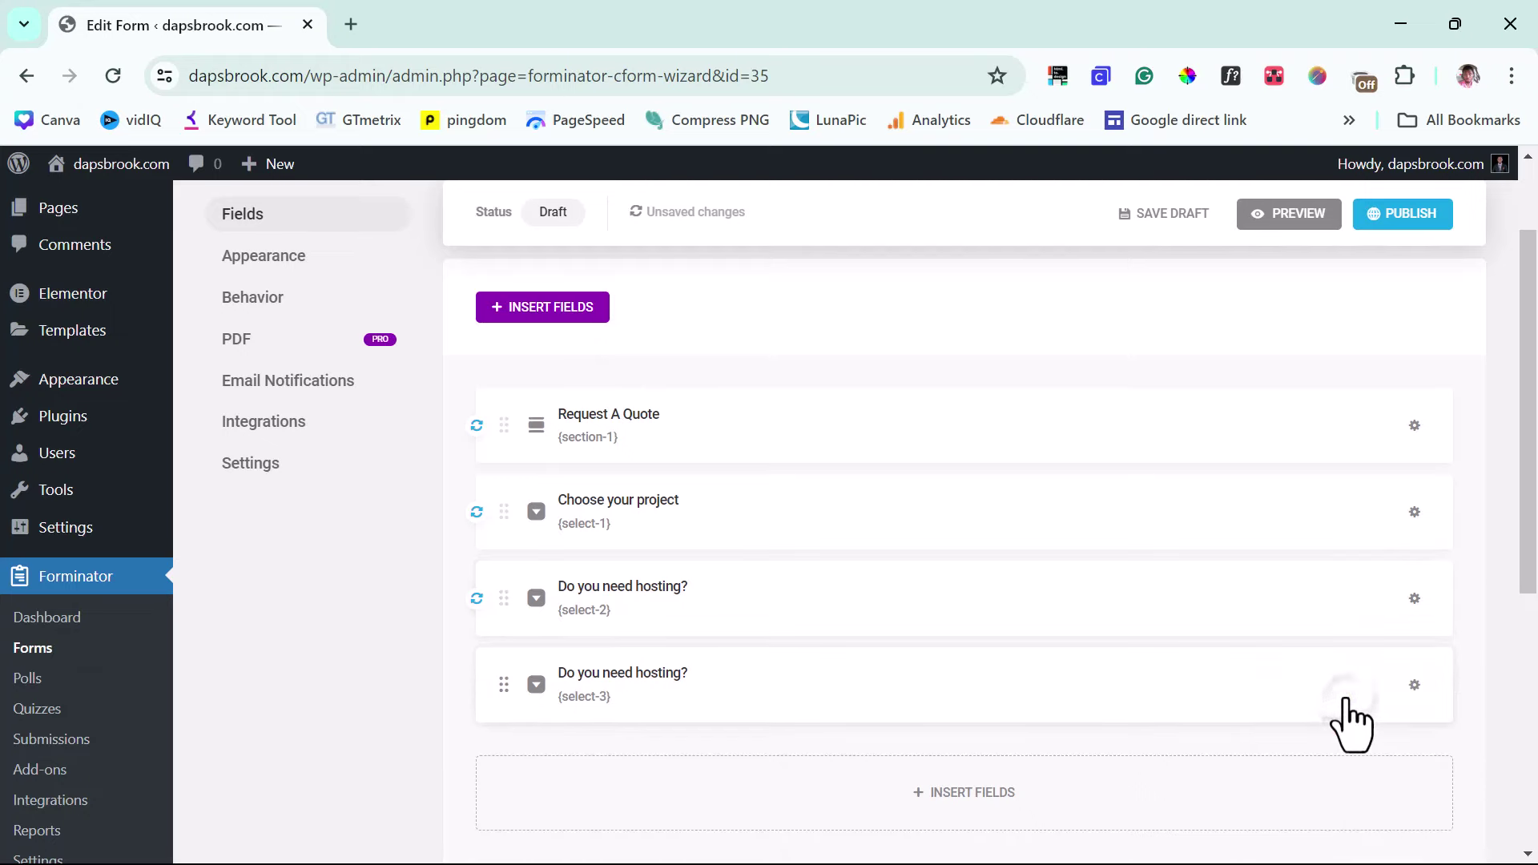
Step: Relabel the duplicated hosting field as "Do you need a domain name", keep its Yes and No options, and apply
click(704, 685)
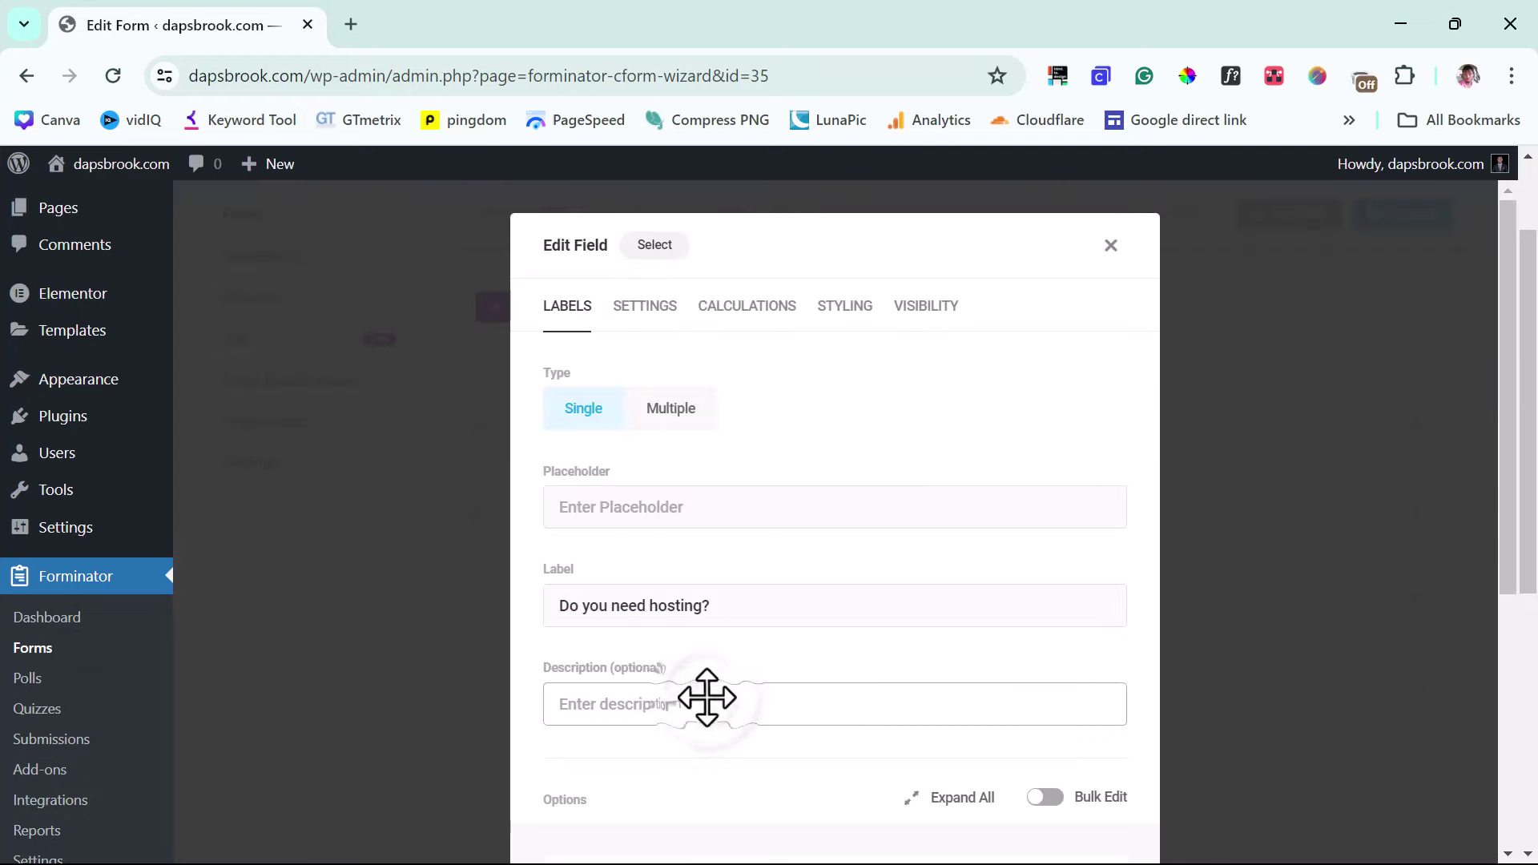
drag(725, 605, 652, 607)
text(a domain name)
scroll(697, 665, down, 2)
scroll(697, 665, down, 3)
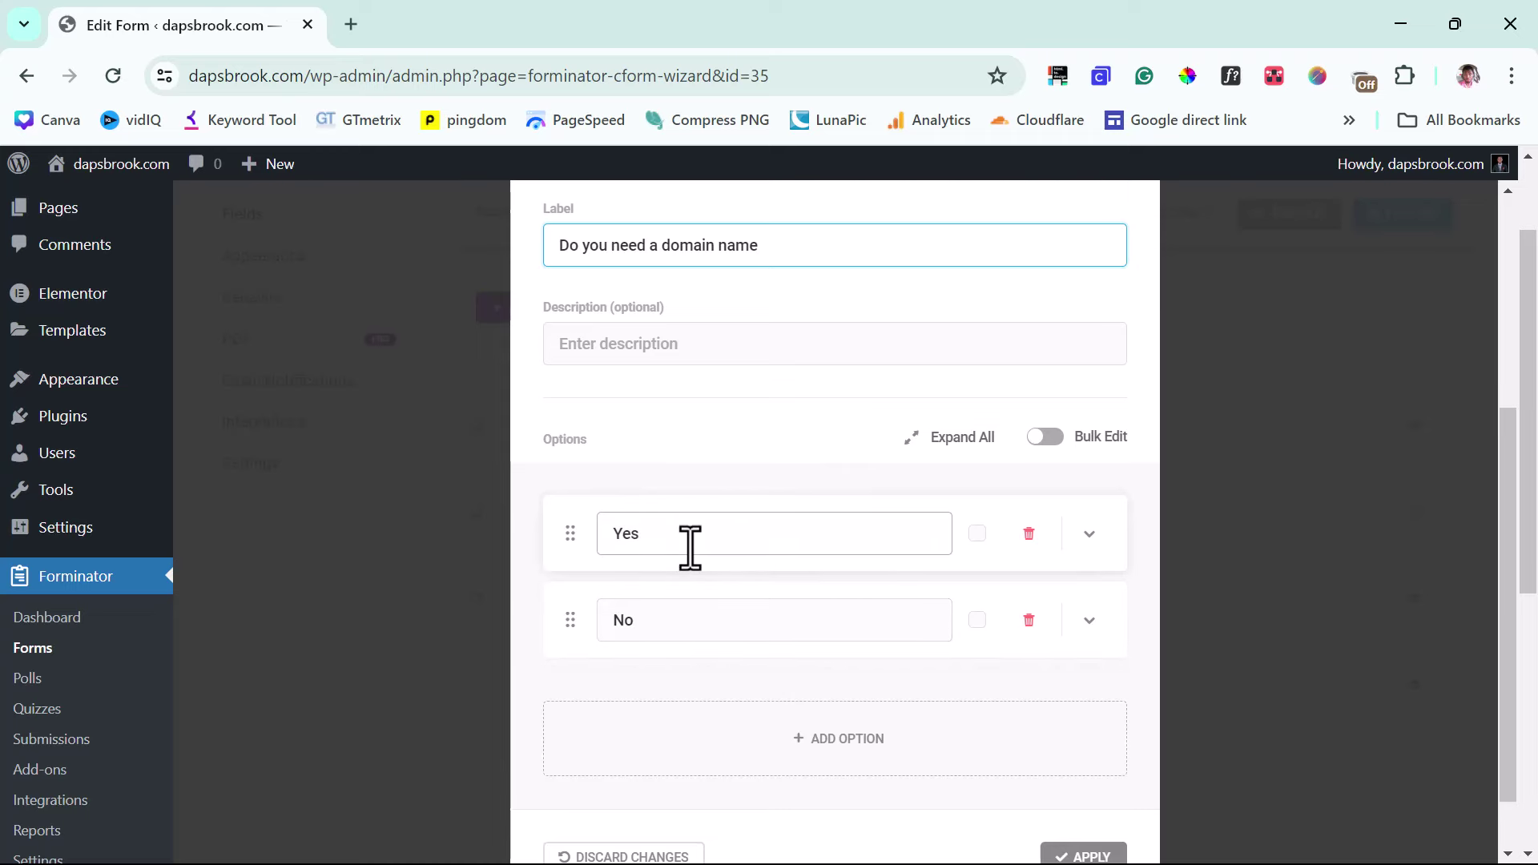
scroll(721, 569, down, 1)
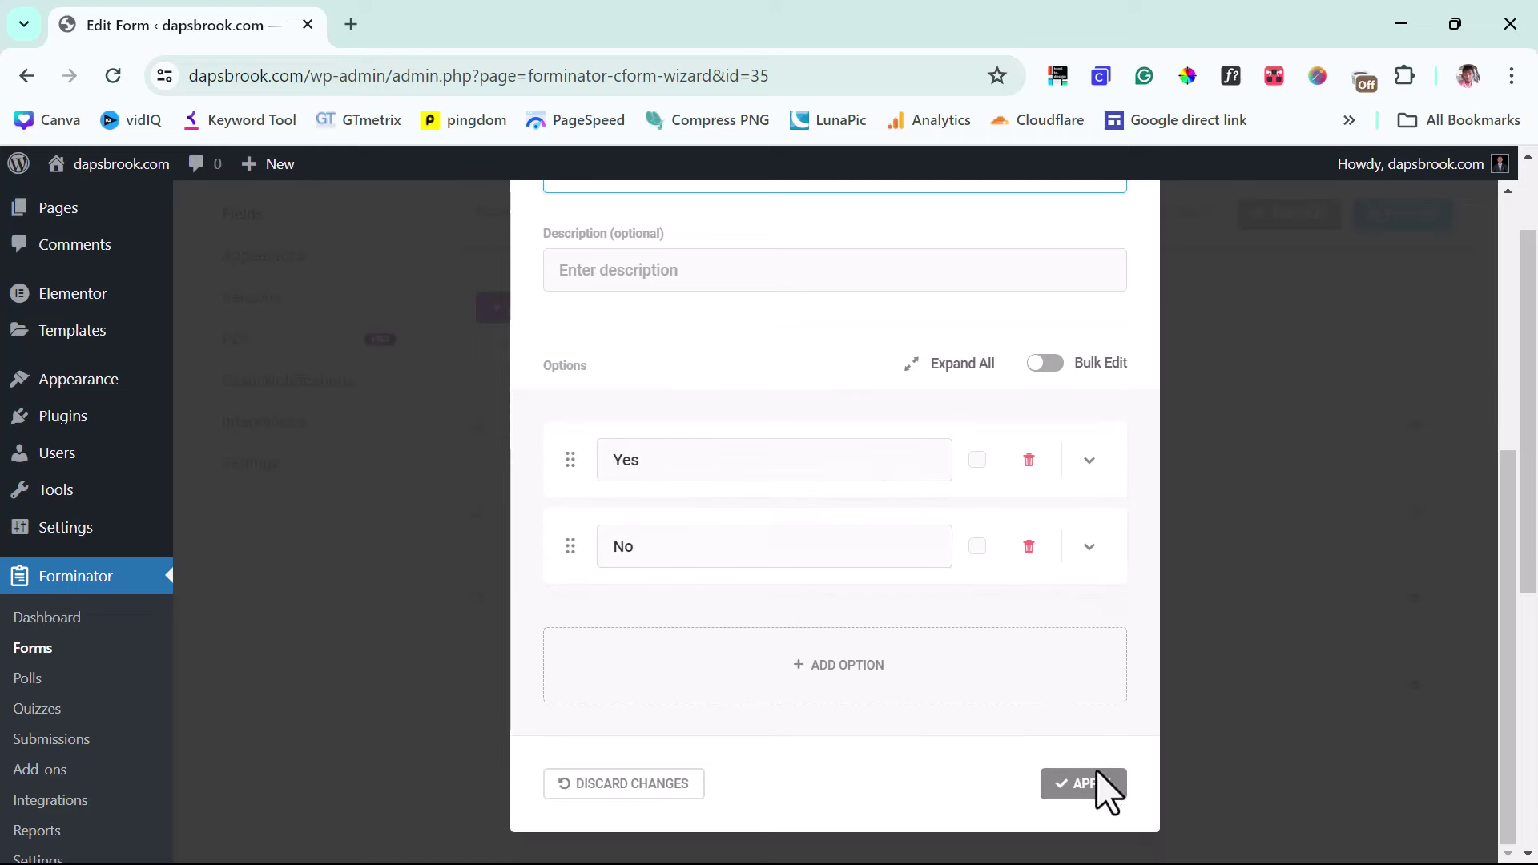
click(1087, 783)
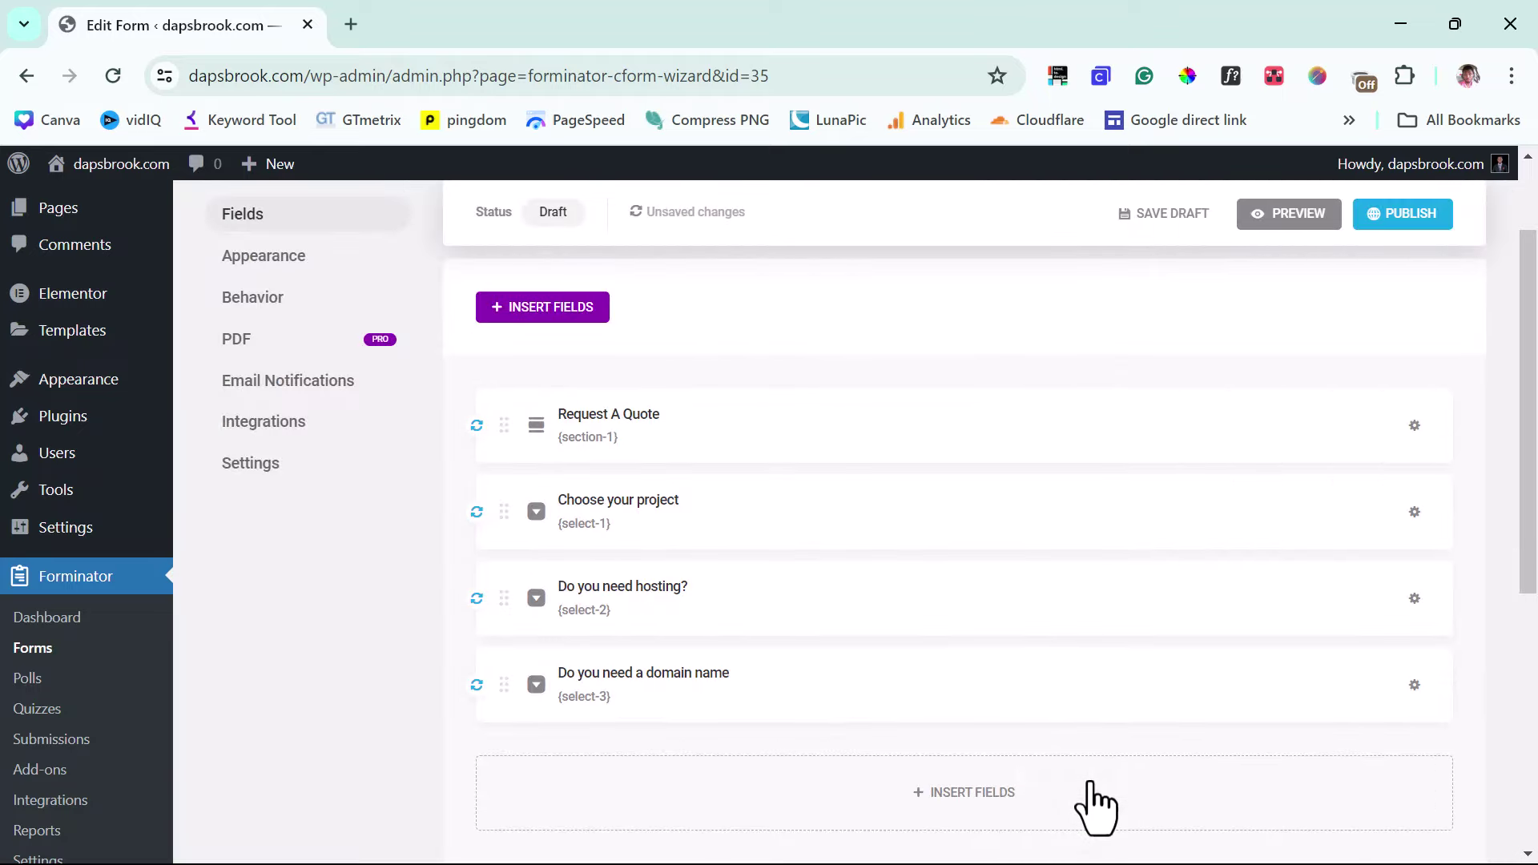
Step: Insert a Textarea field below the domain name field and label it "Tell me more about your project"
click(990, 820)
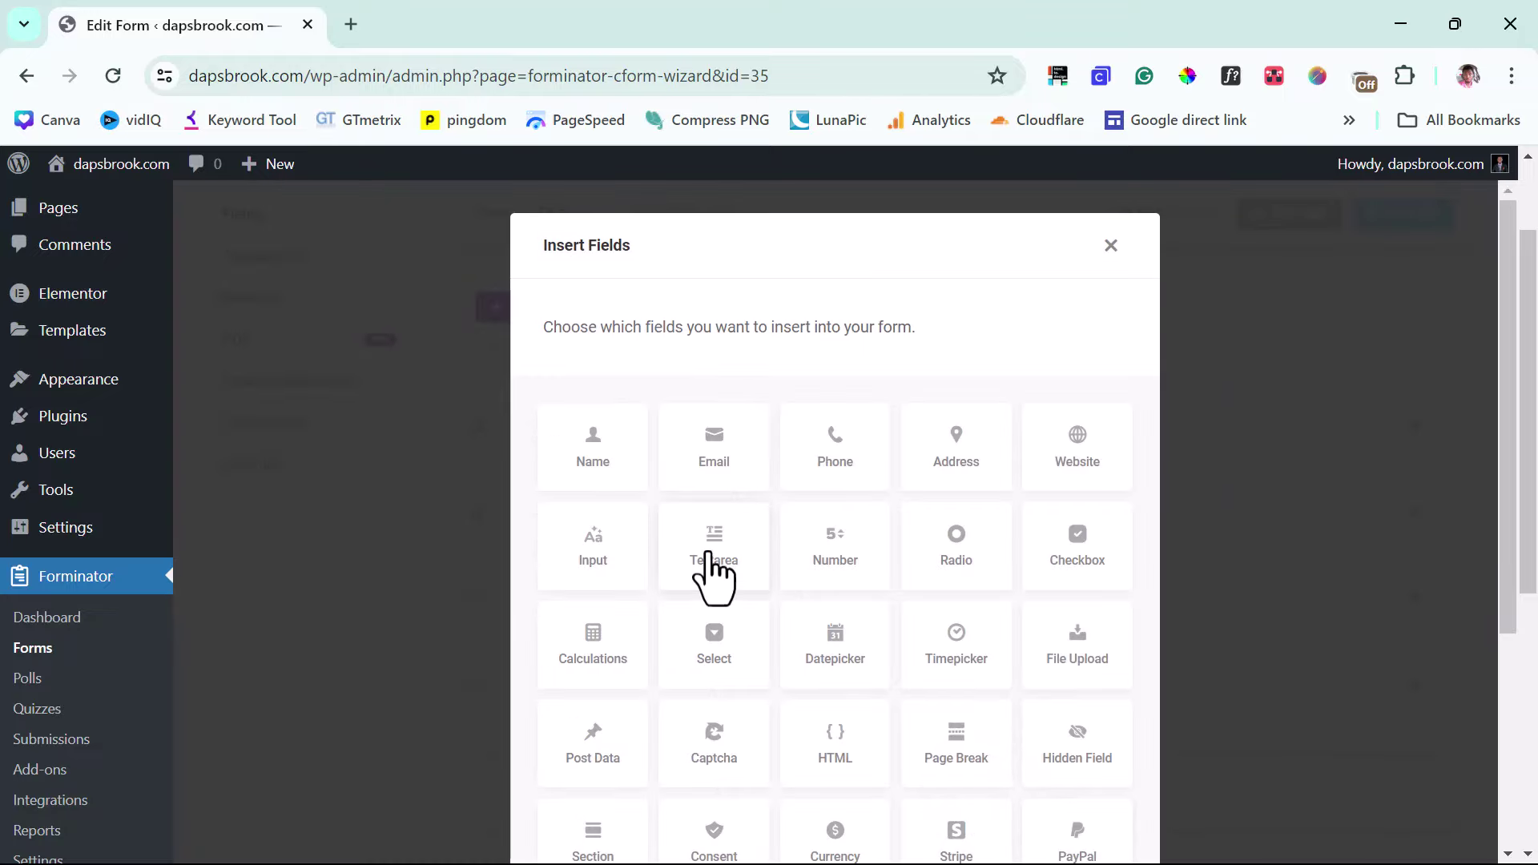
scroll(1041, 689, down, 4)
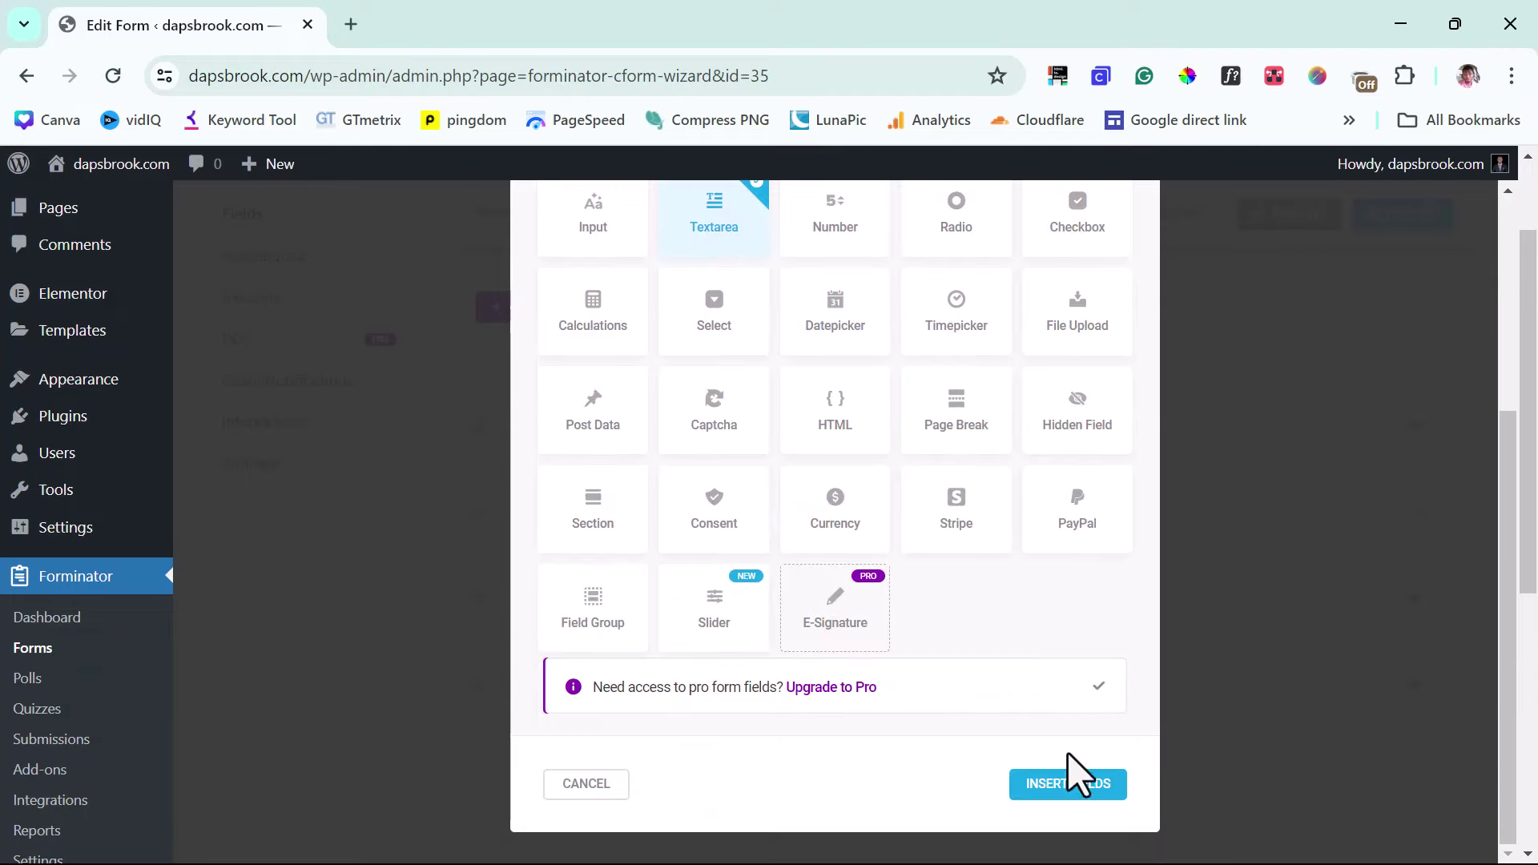
click(1068, 781)
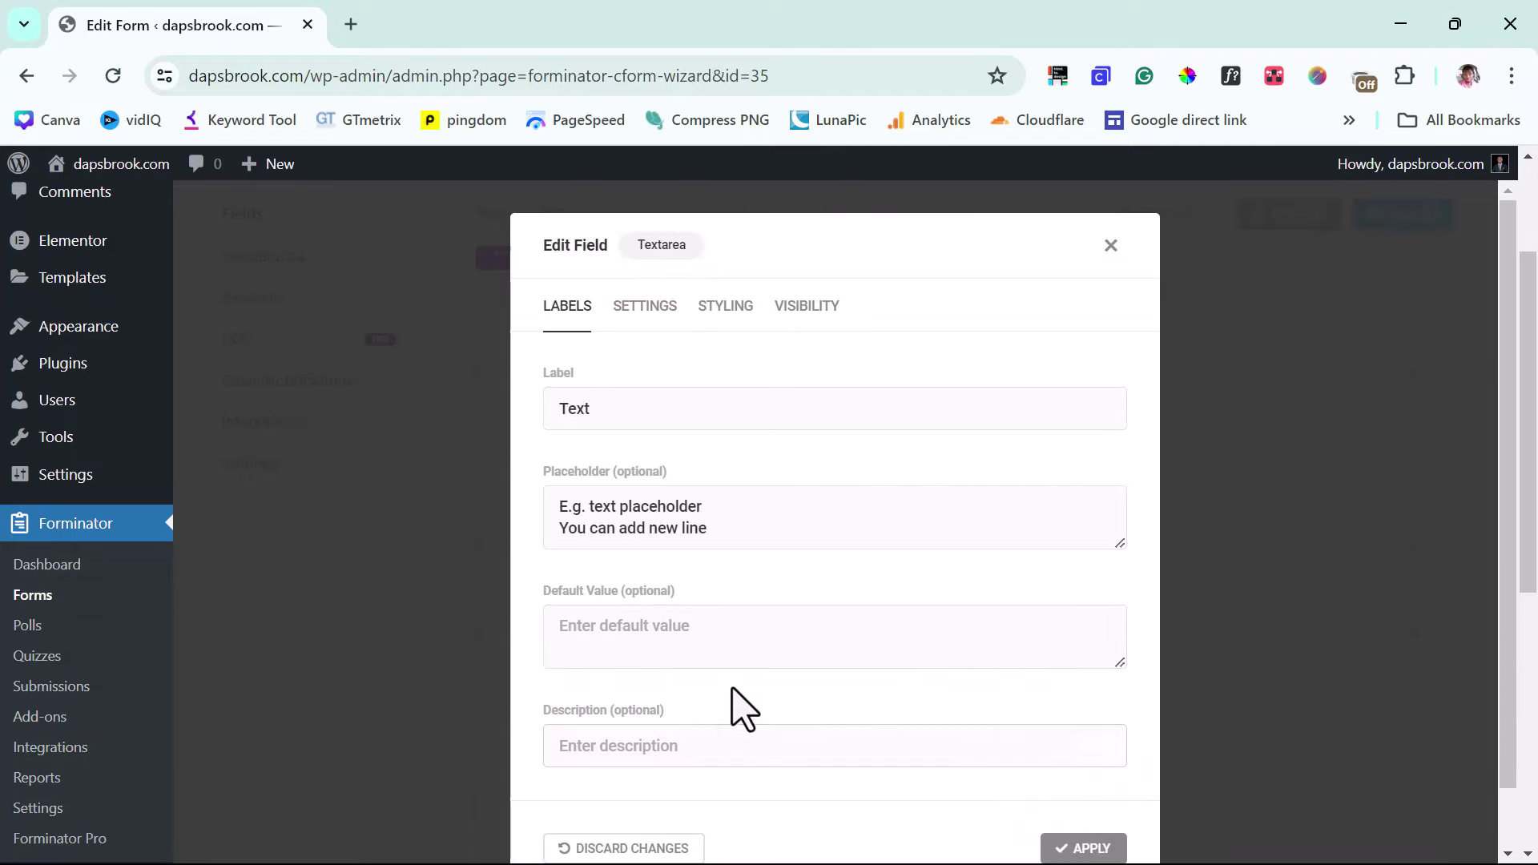
click(606, 424)
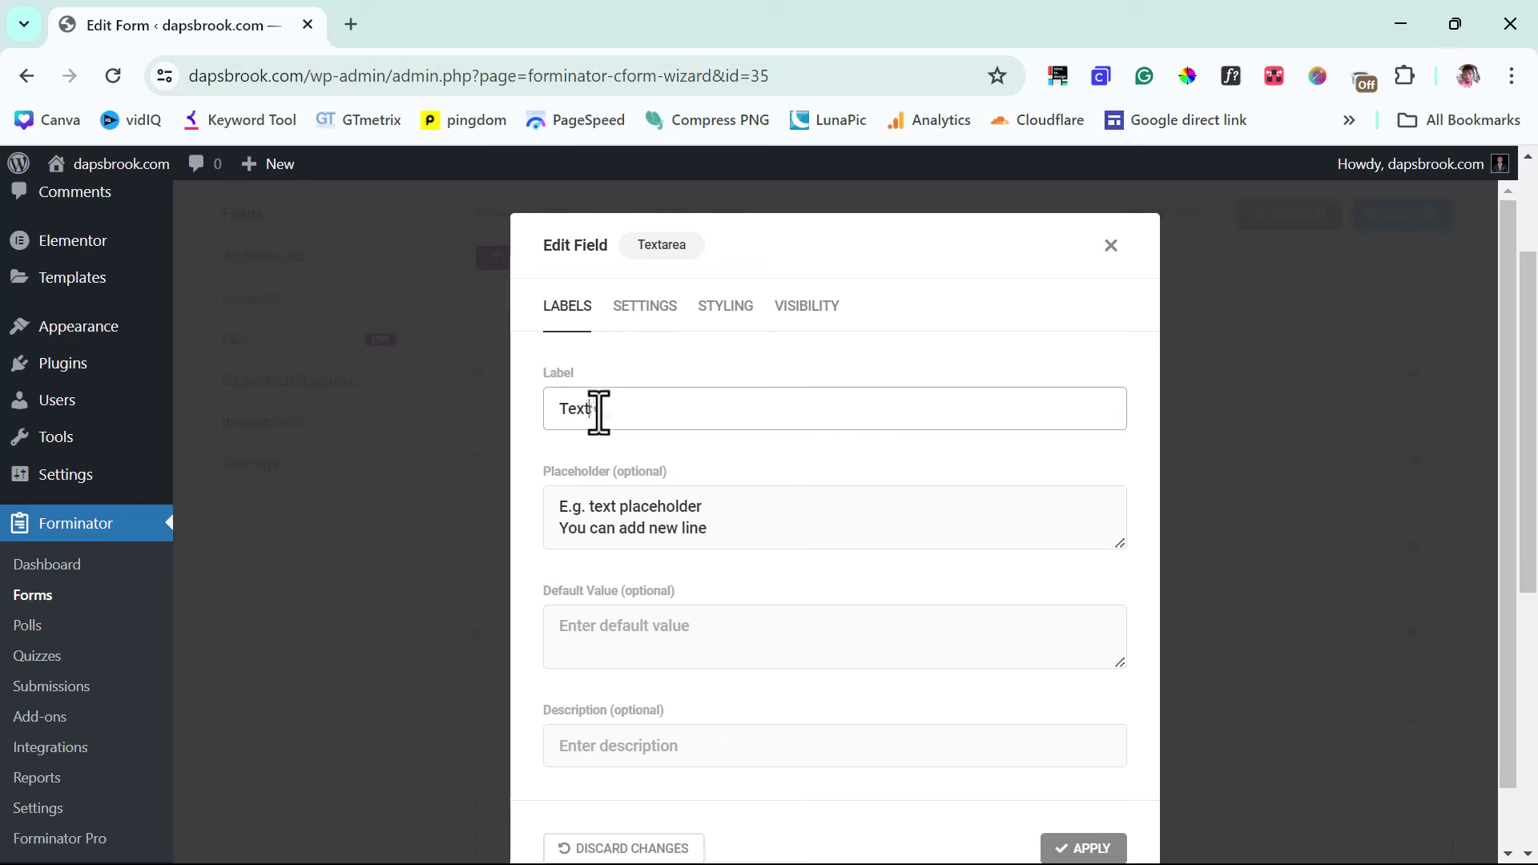
drag(599, 413, 508, 435)
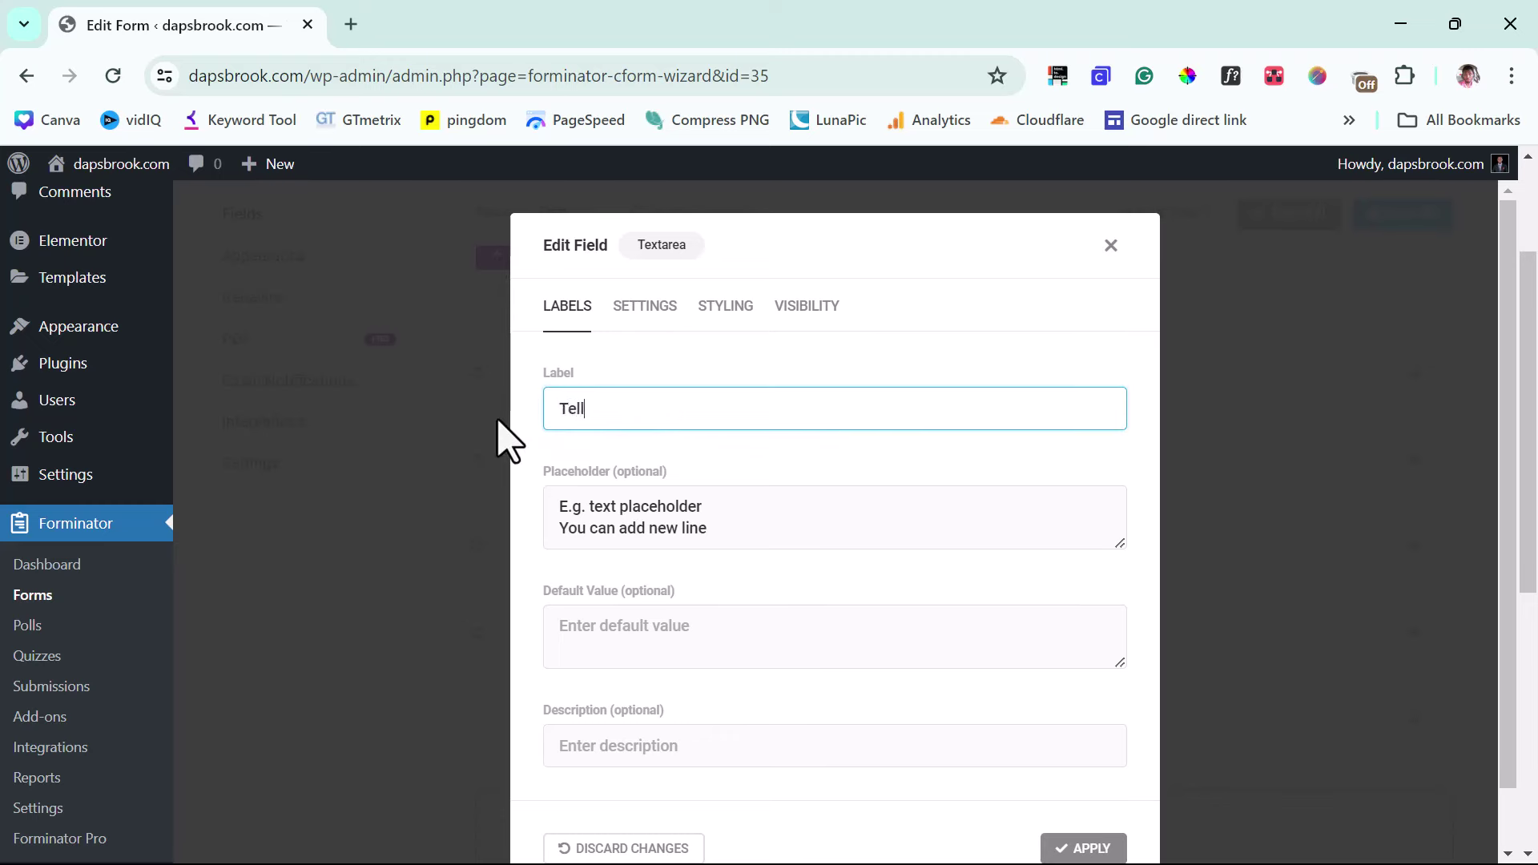
text(Tell me more about your project)
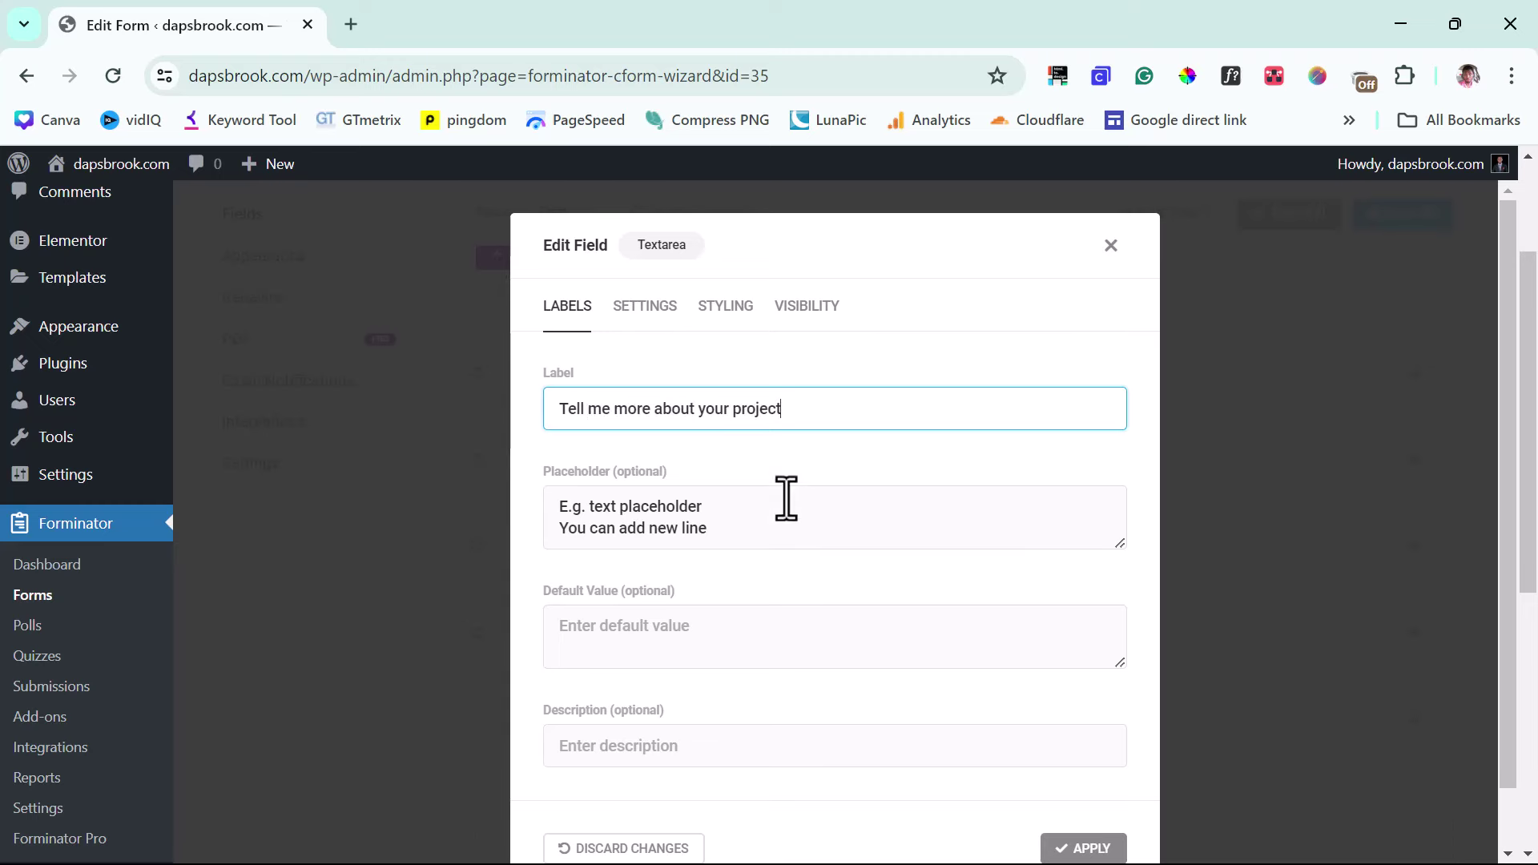
Step: Clear the Textarea's placeholder and set its description to "Make sure you give me every little details, as this will help me give you the best"
drag(748, 532, 489, 478)
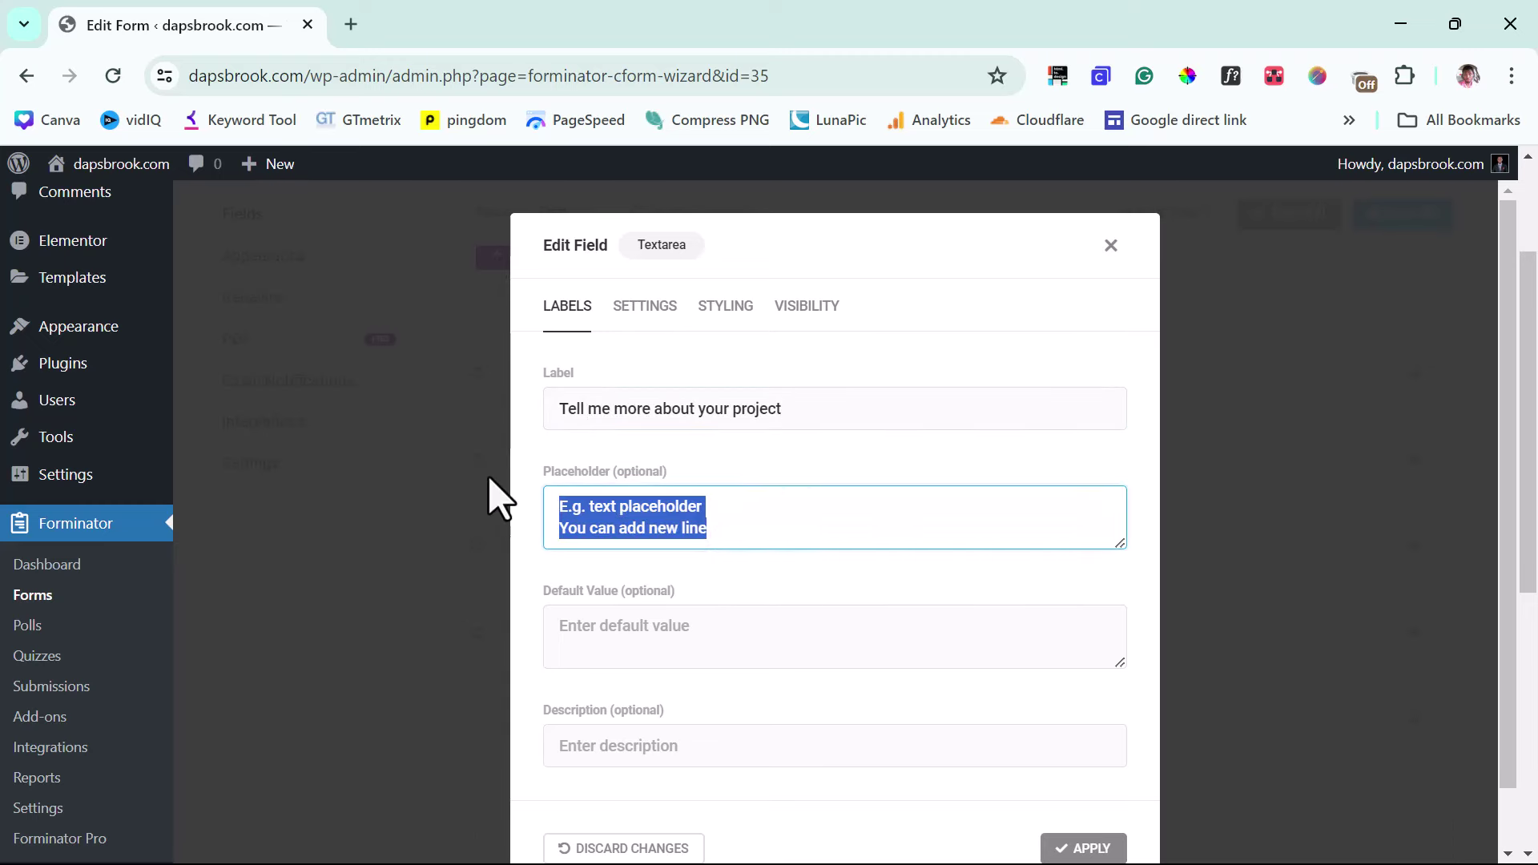
key(BackSpace)
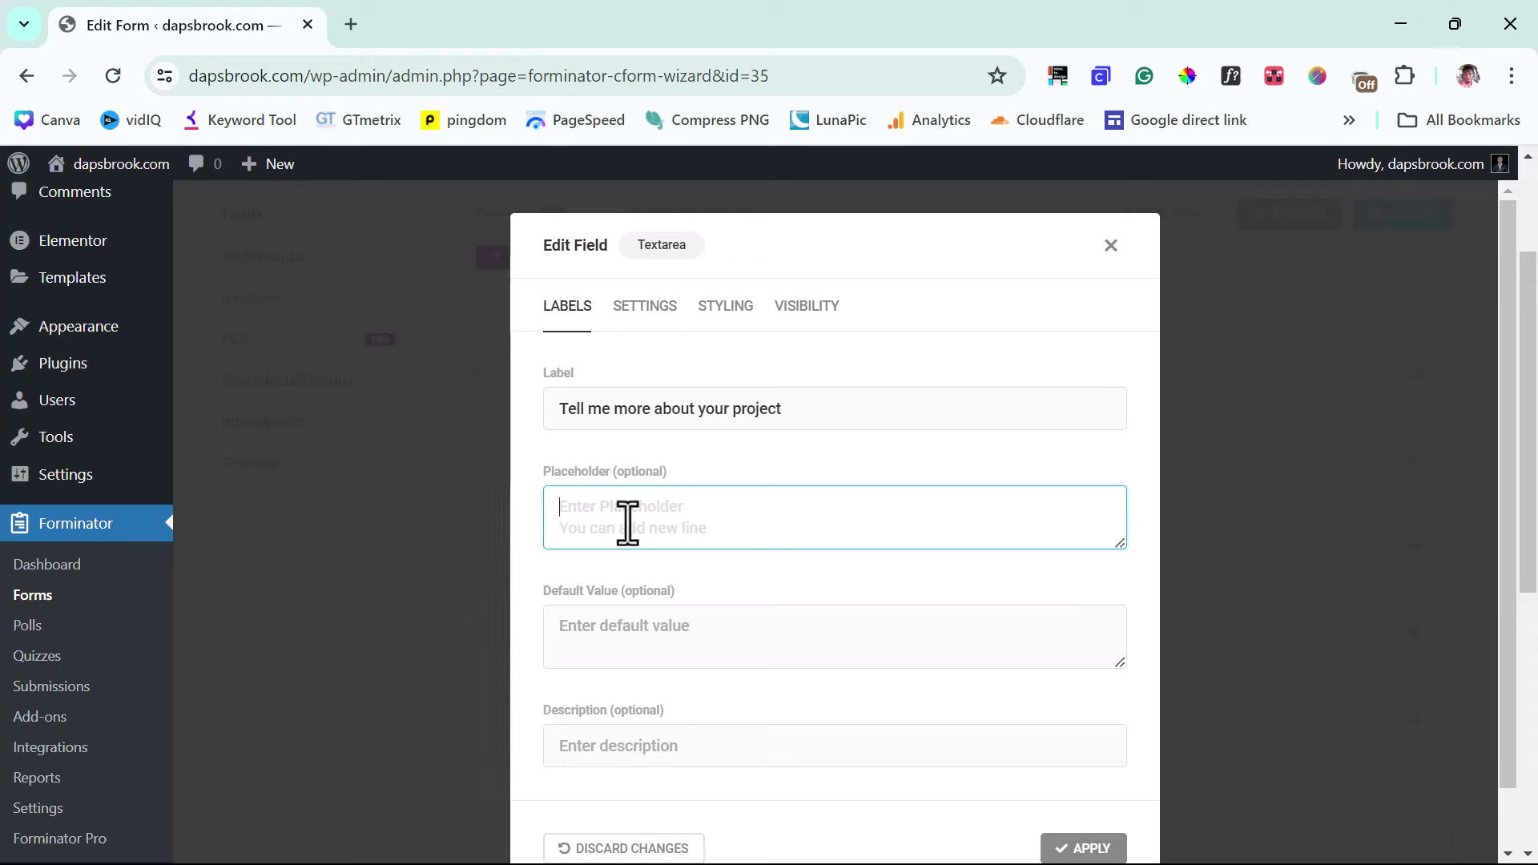
scroll(744, 578, down, 1)
click(604, 681)
text(Make sure you give me every little details, as this will help me give you the best)
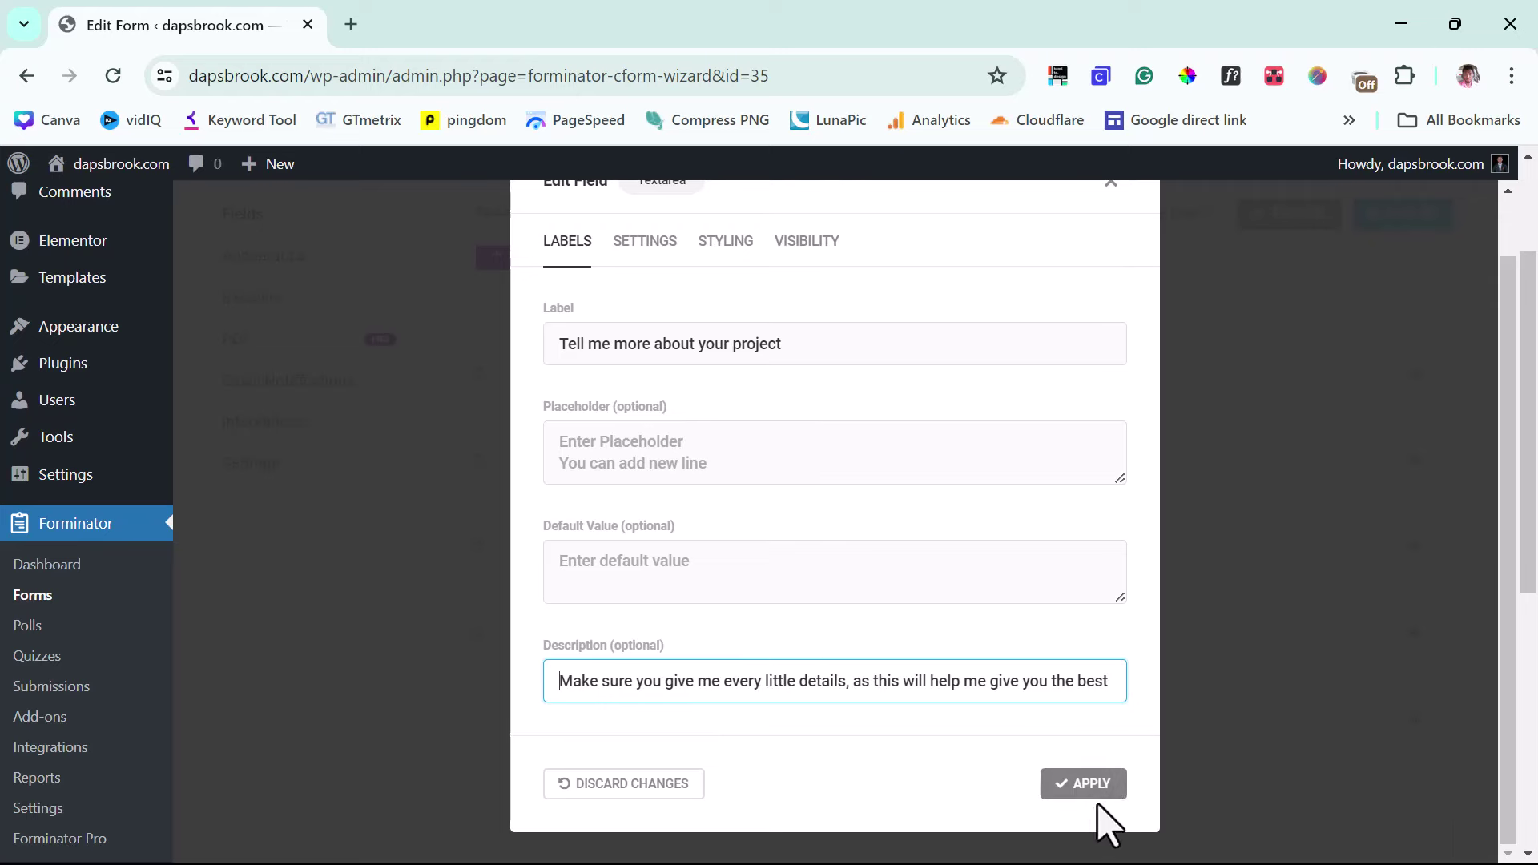
click(1083, 785)
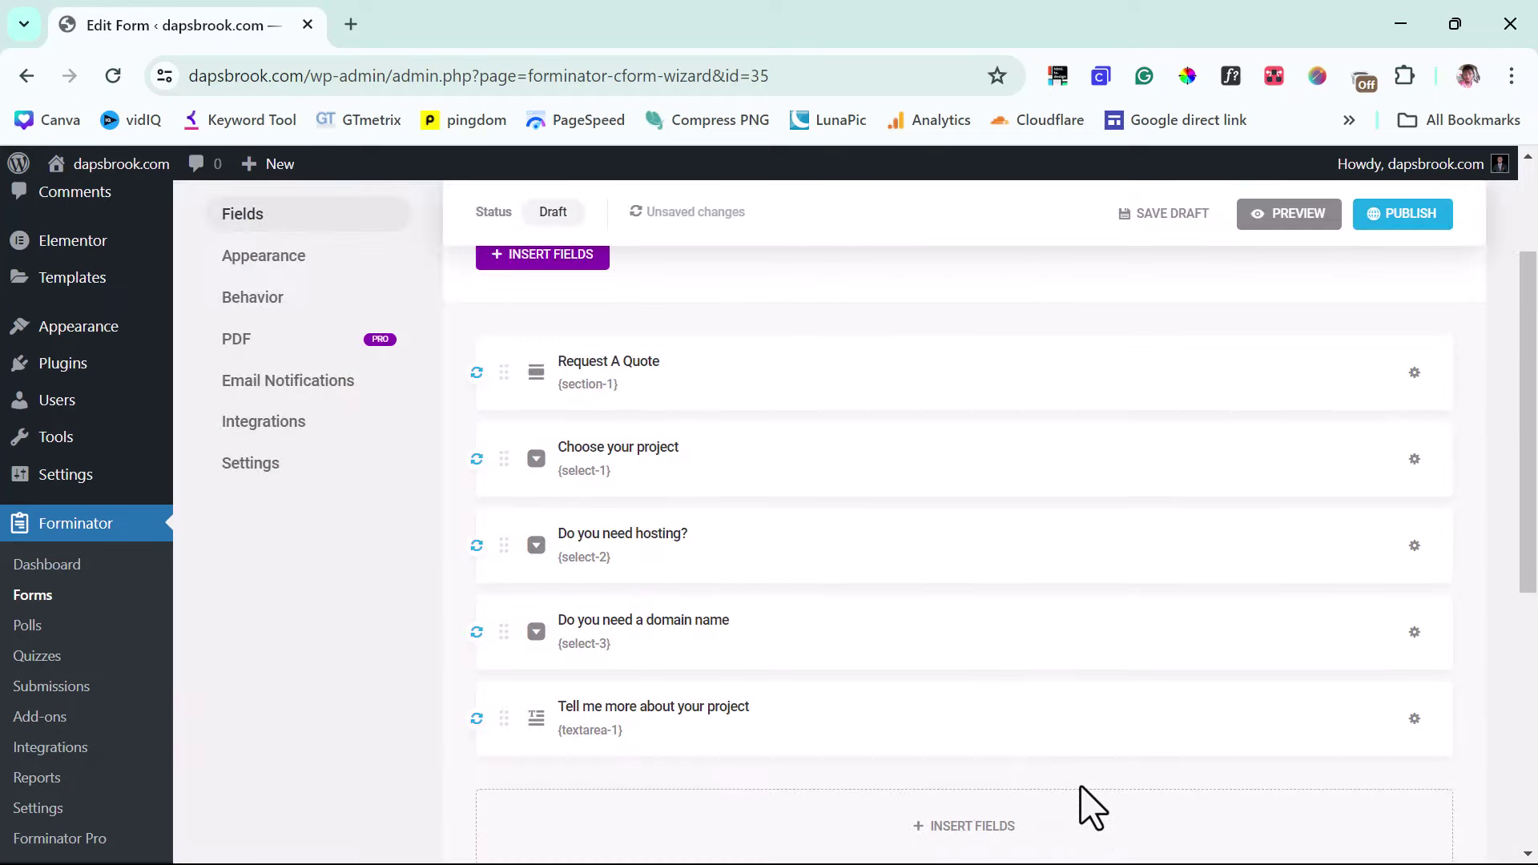
Step: Insert a Name field below the "Tell me more about your project" field
scroll(1077, 785, up, 2)
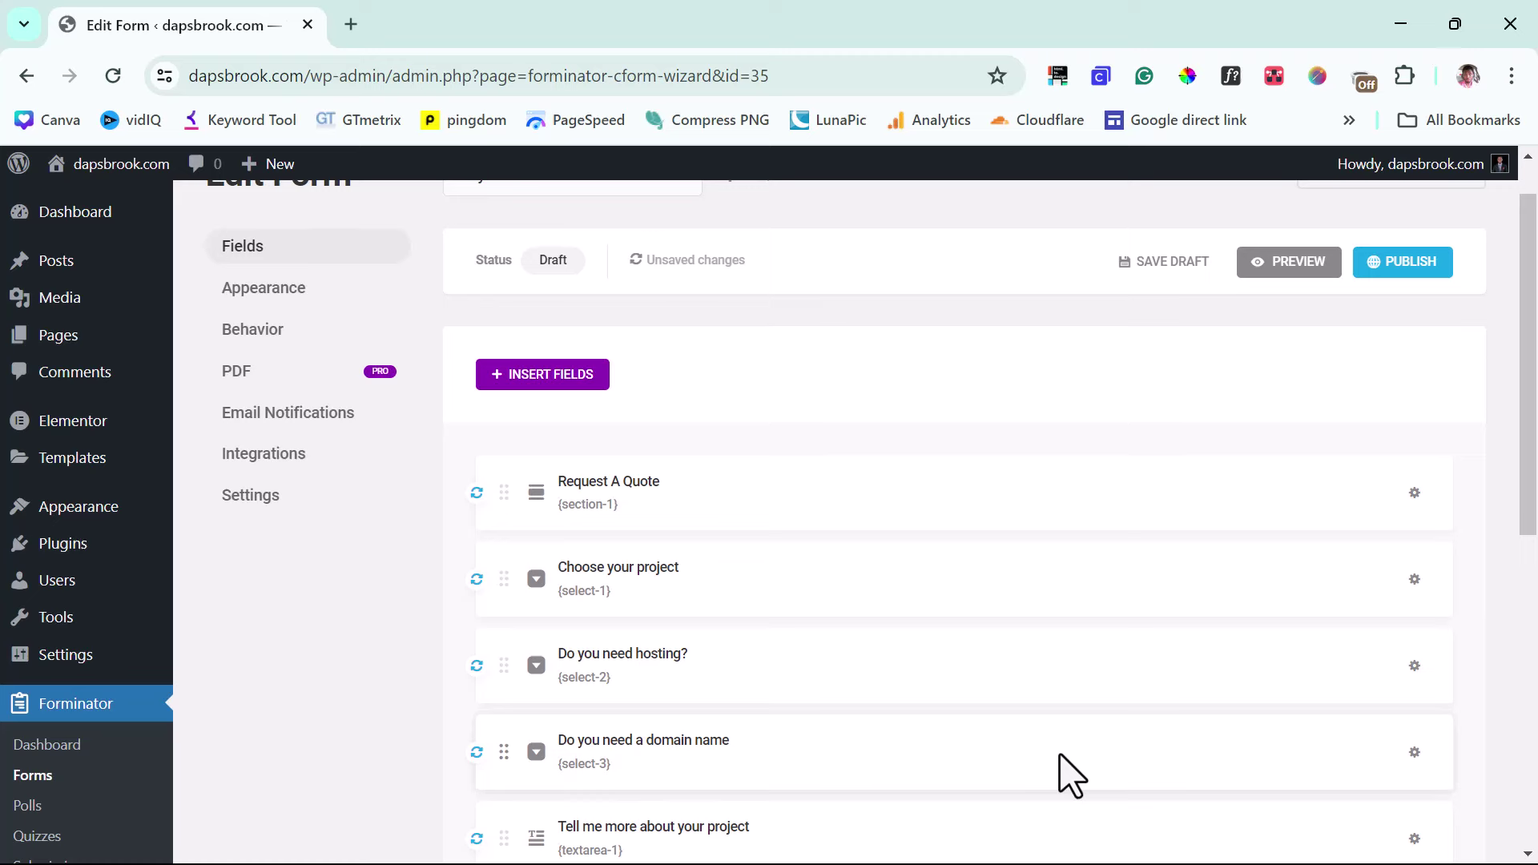
scroll(1071, 775, down, 5)
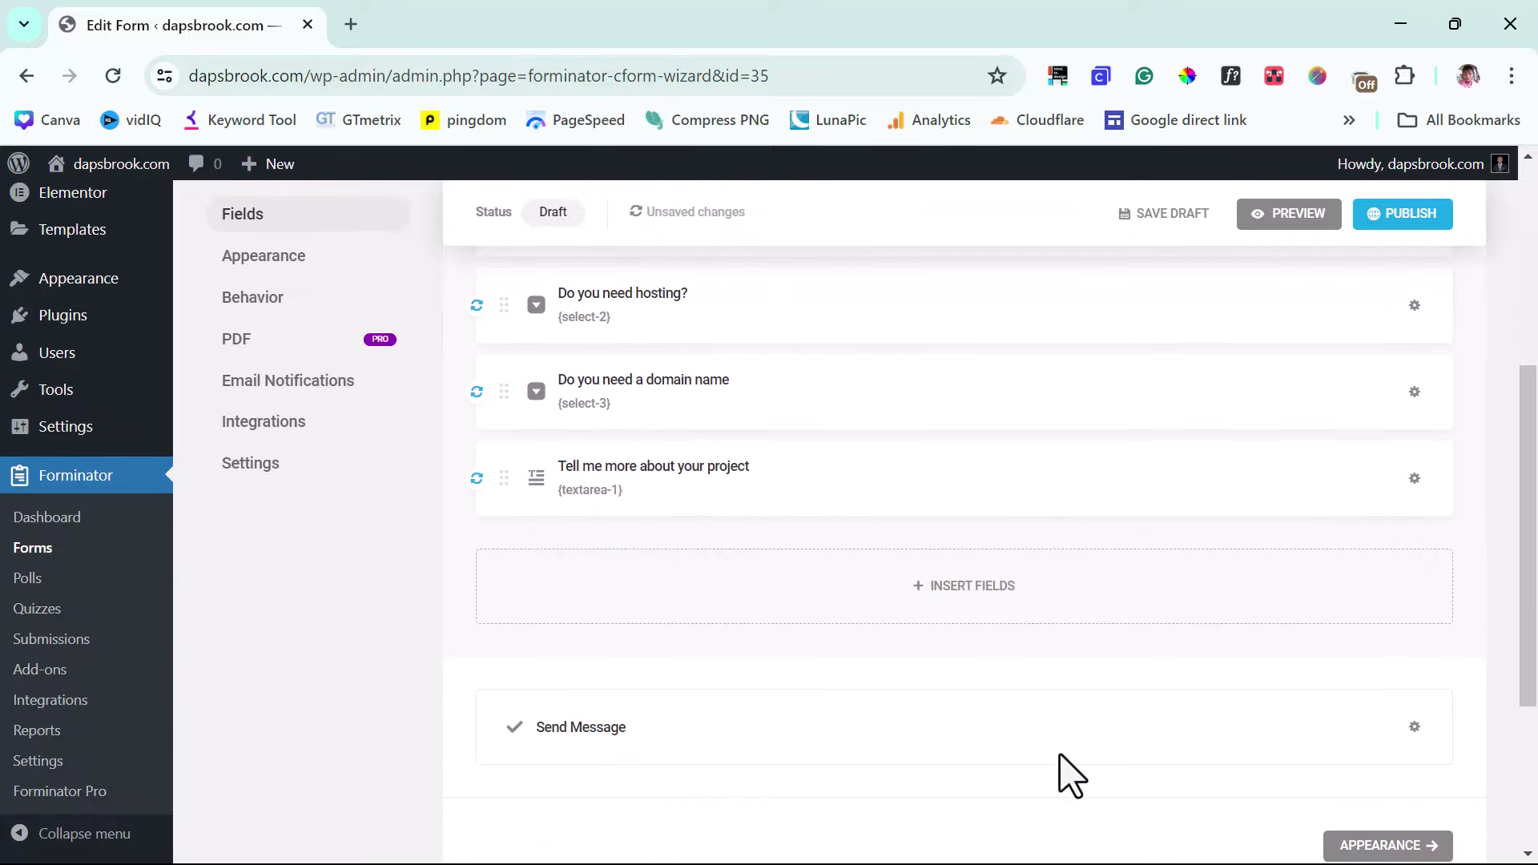
click(968, 594)
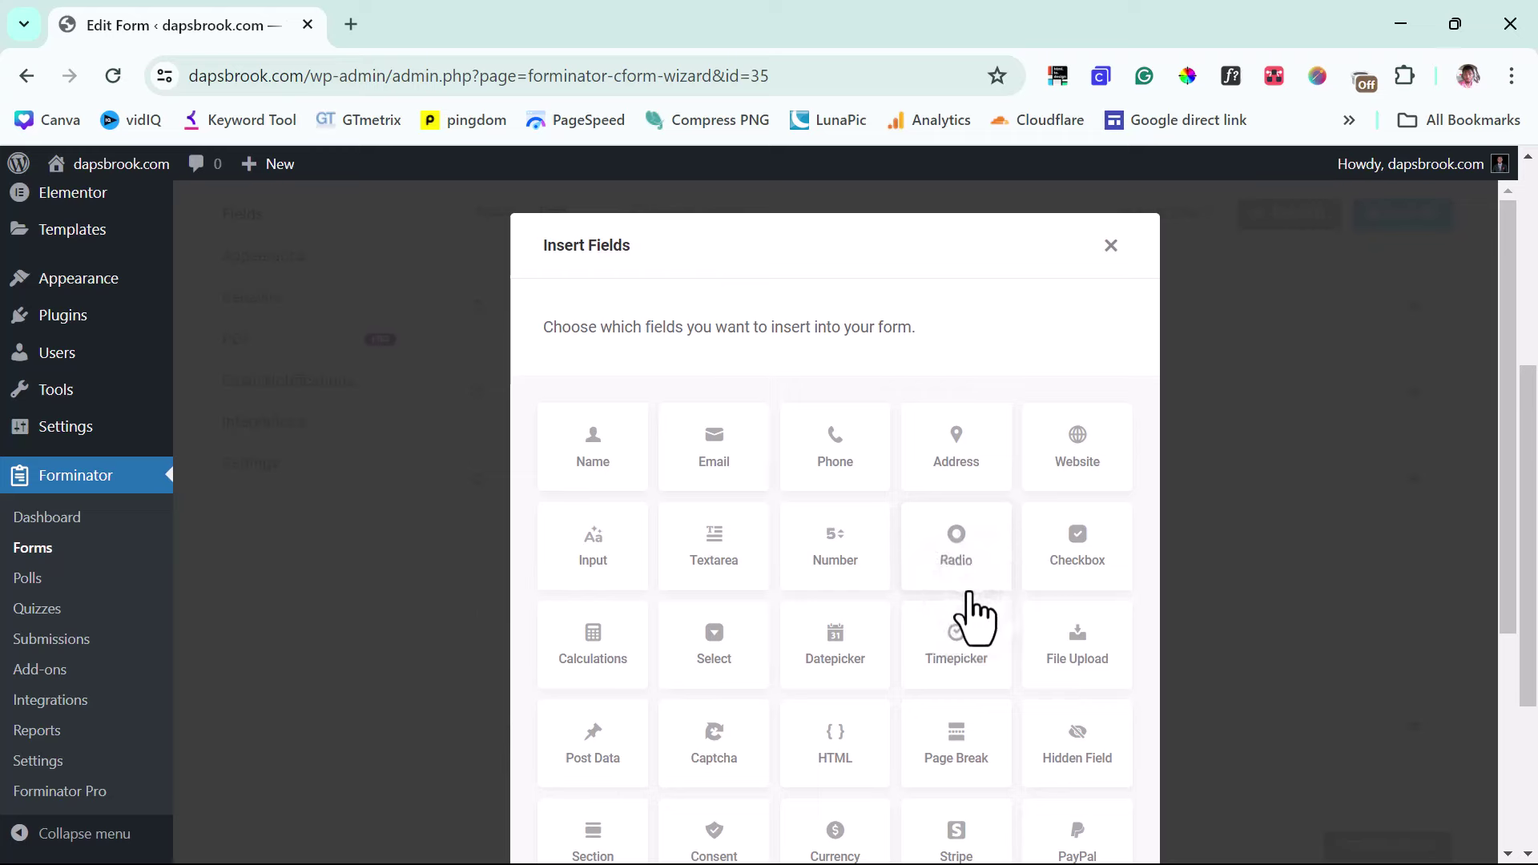
click(571, 453)
scroll(883, 710, down, 4)
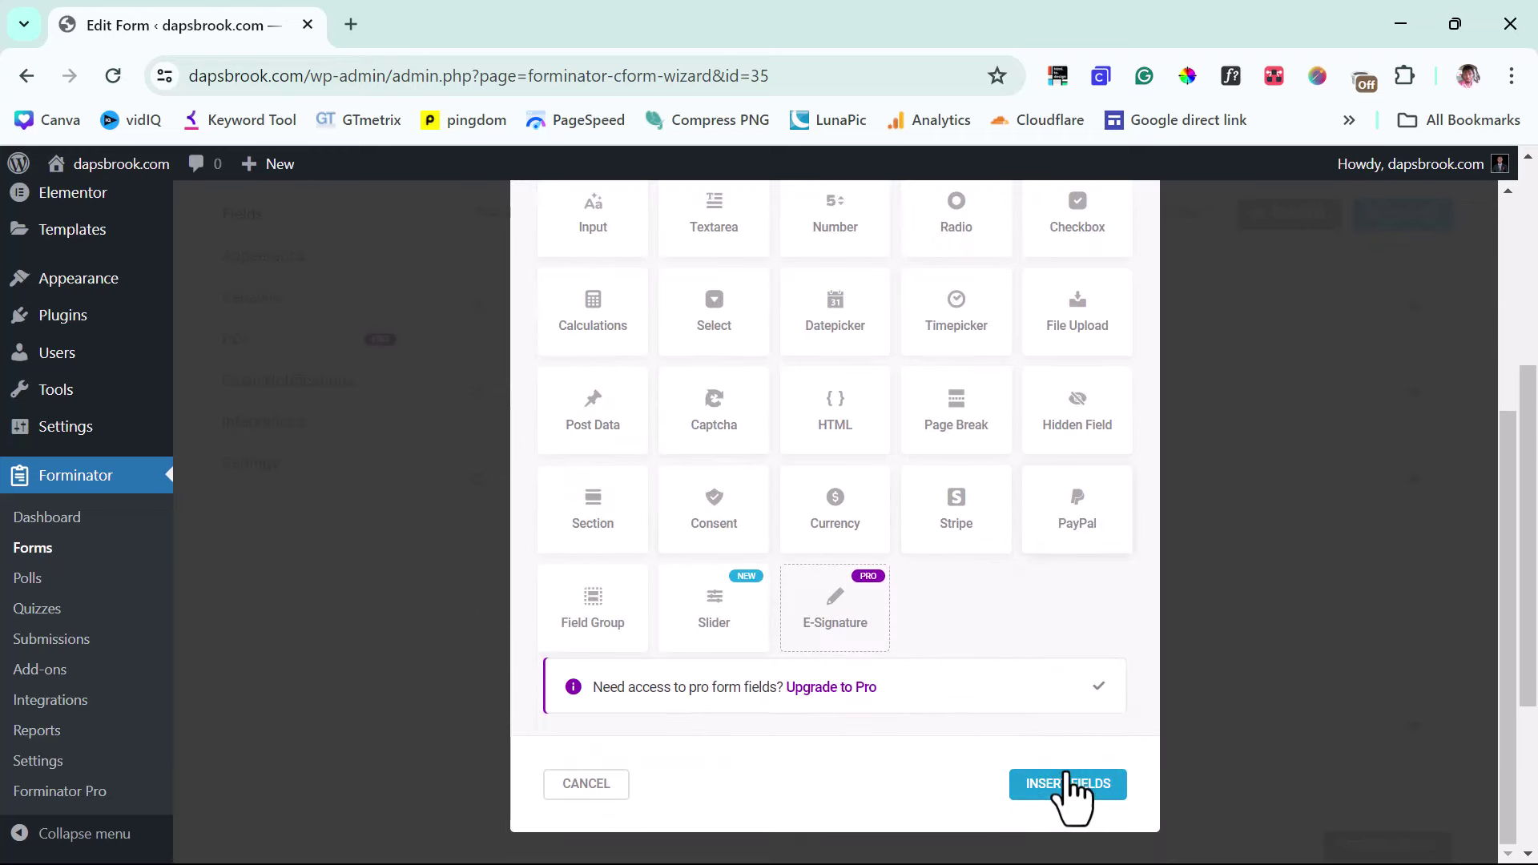
click(1065, 772)
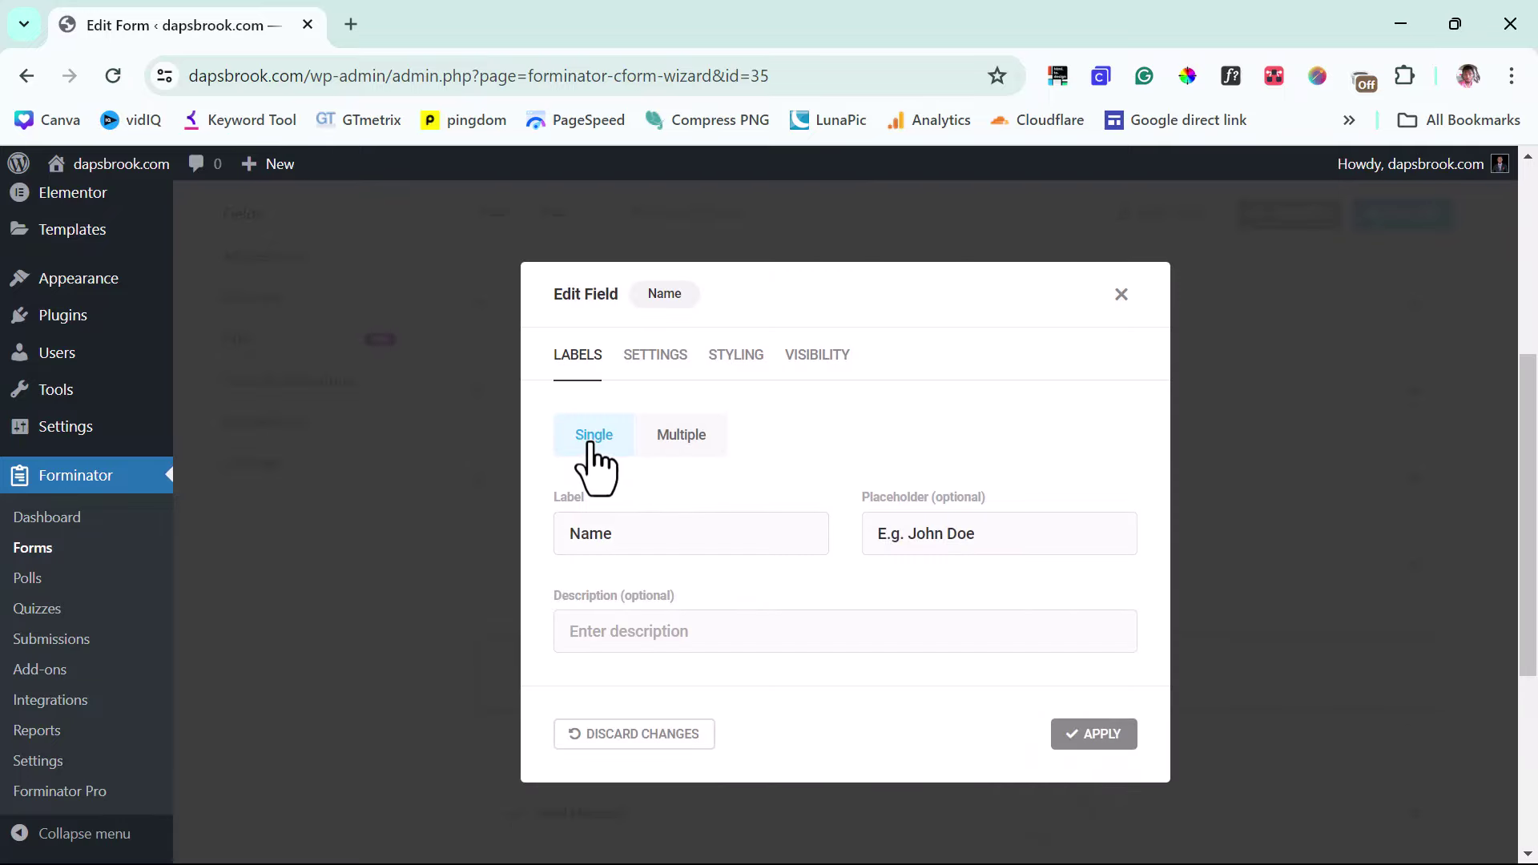
Step: Switch the Name field to Multiple, disable Prefix and Middle Name, and apply the changes
click(677, 443)
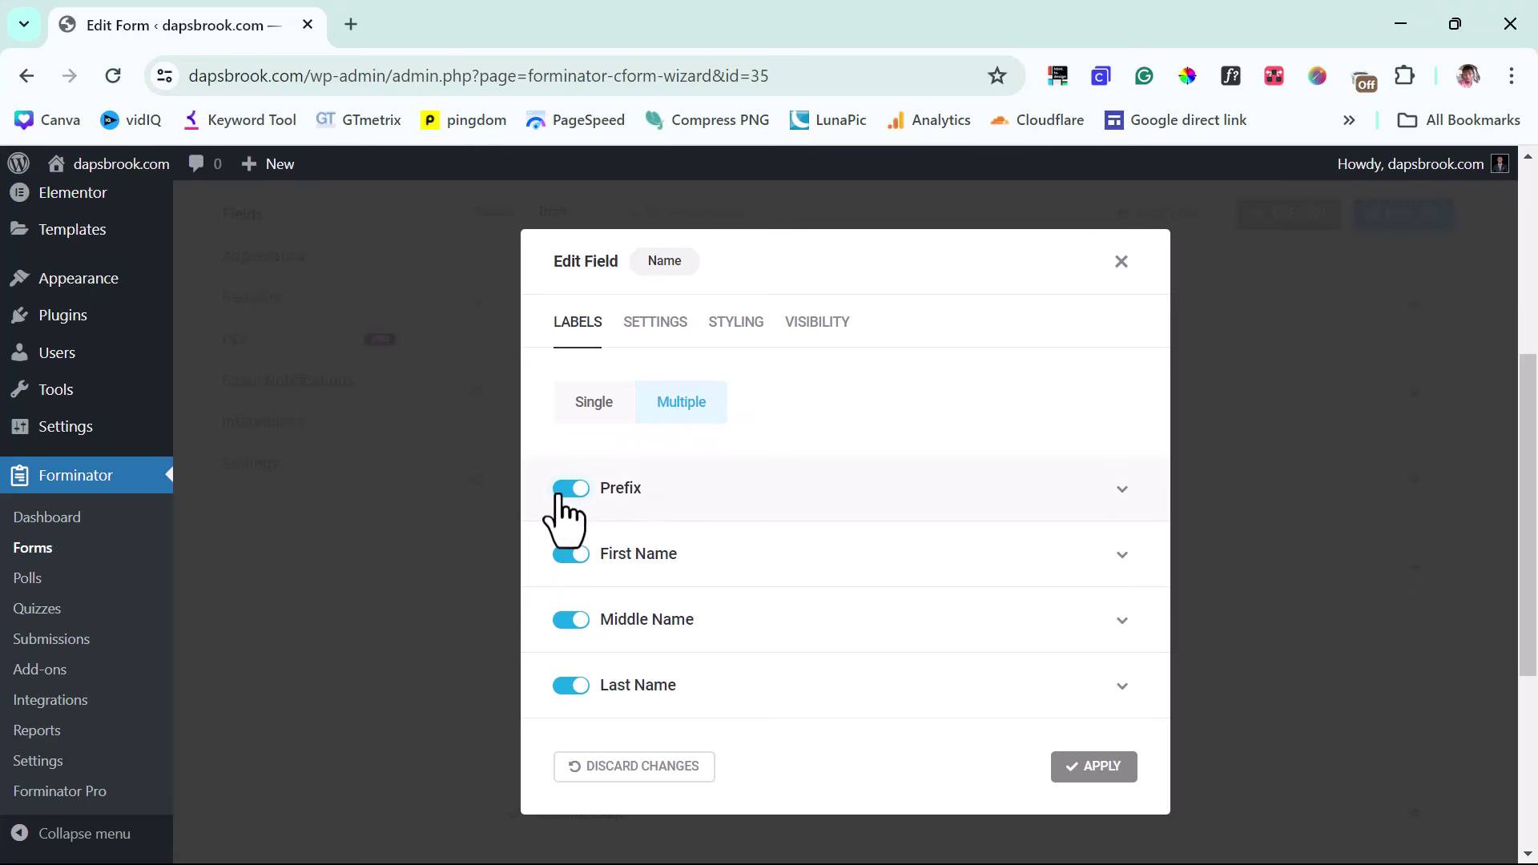
click(561, 494)
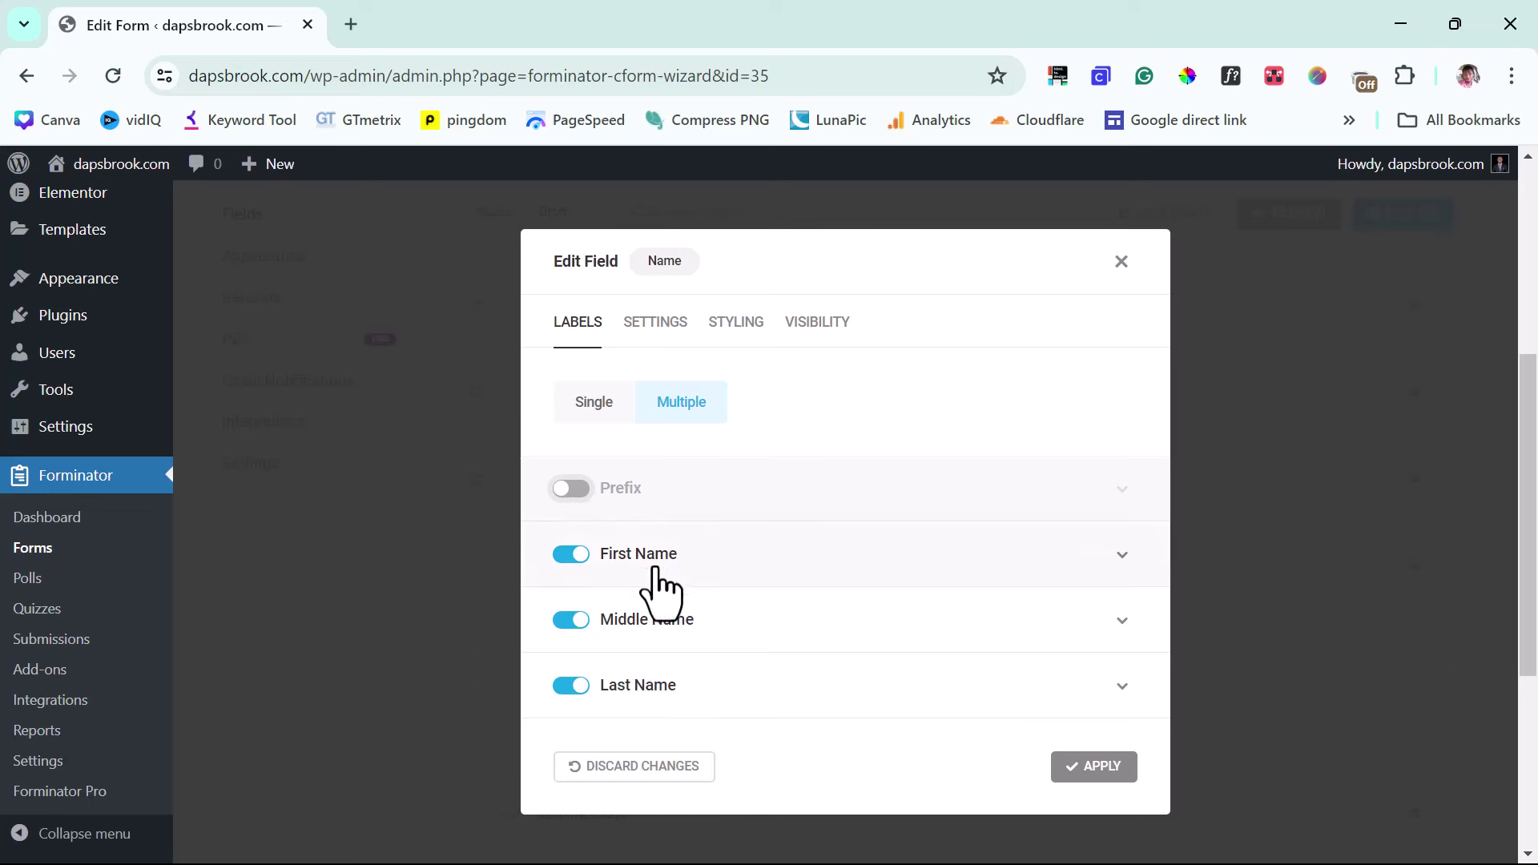
click(569, 620)
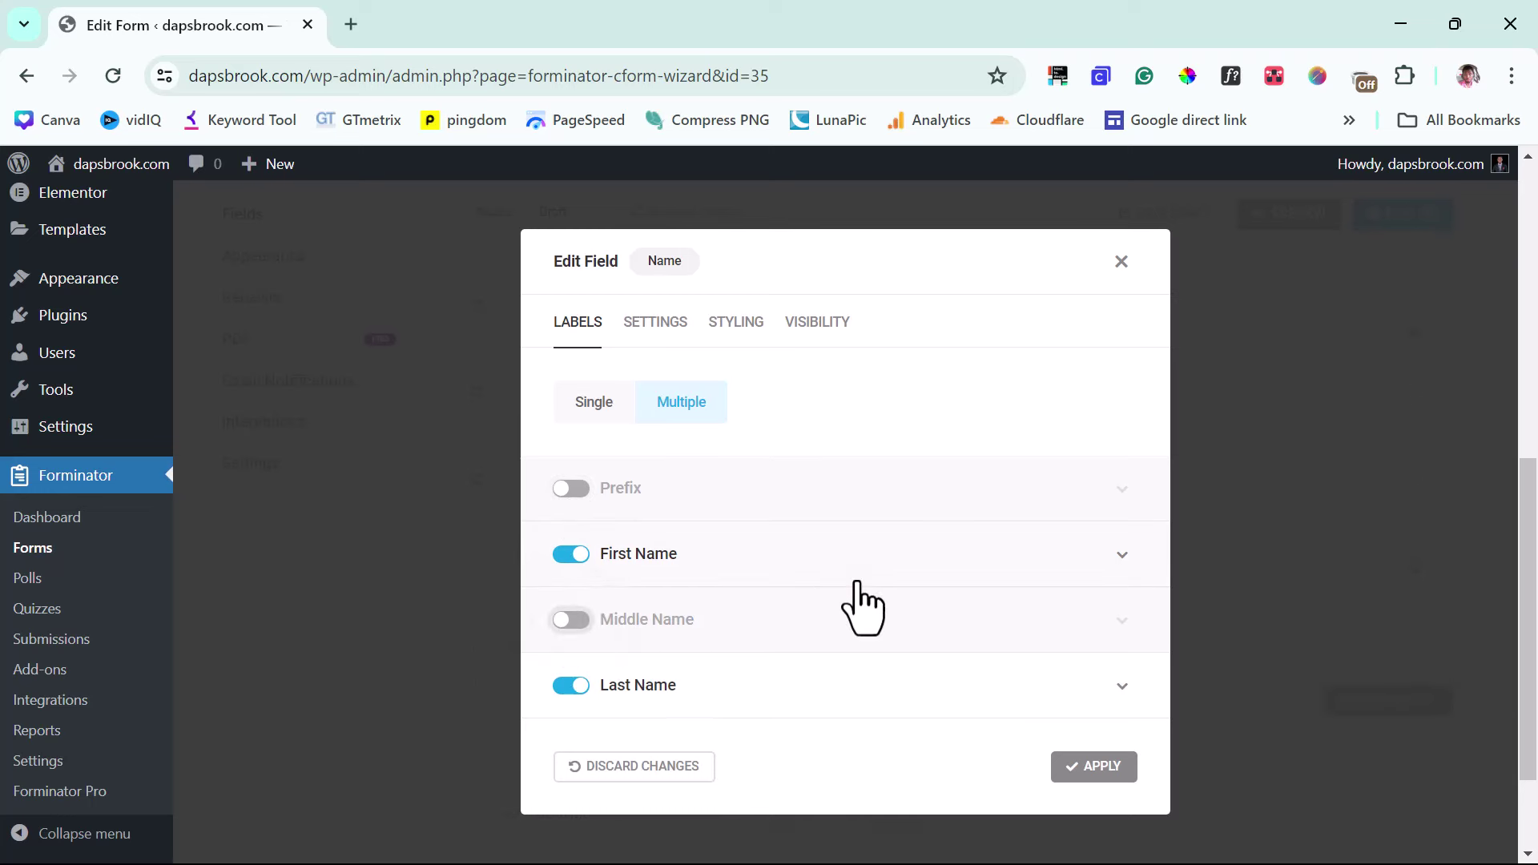
click(1075, 773)
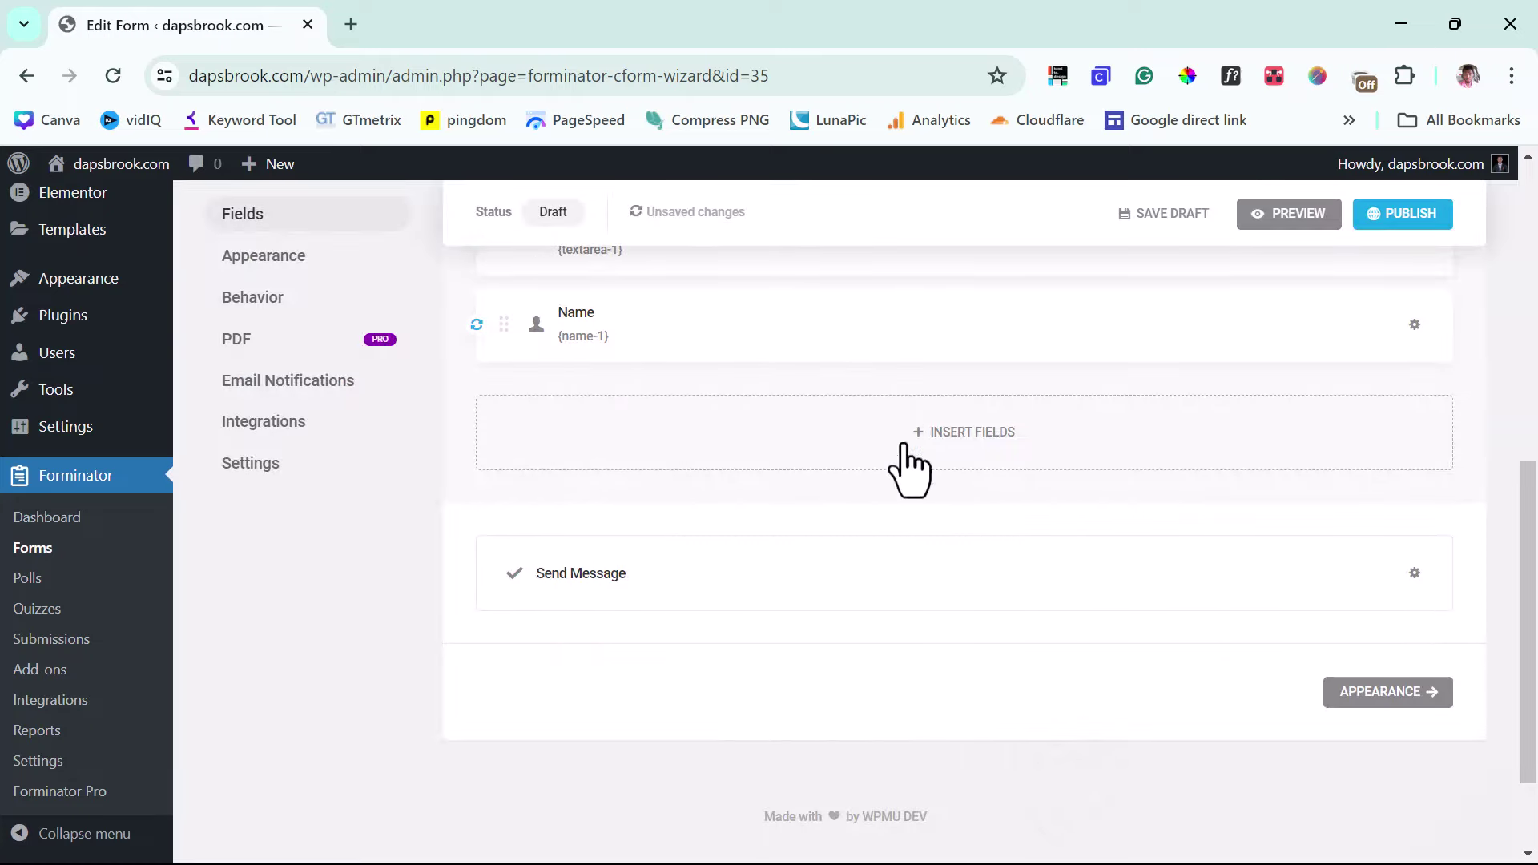
Step: Insert an Email field below the Name field and apply its default label and placeholder
click(977, 437)
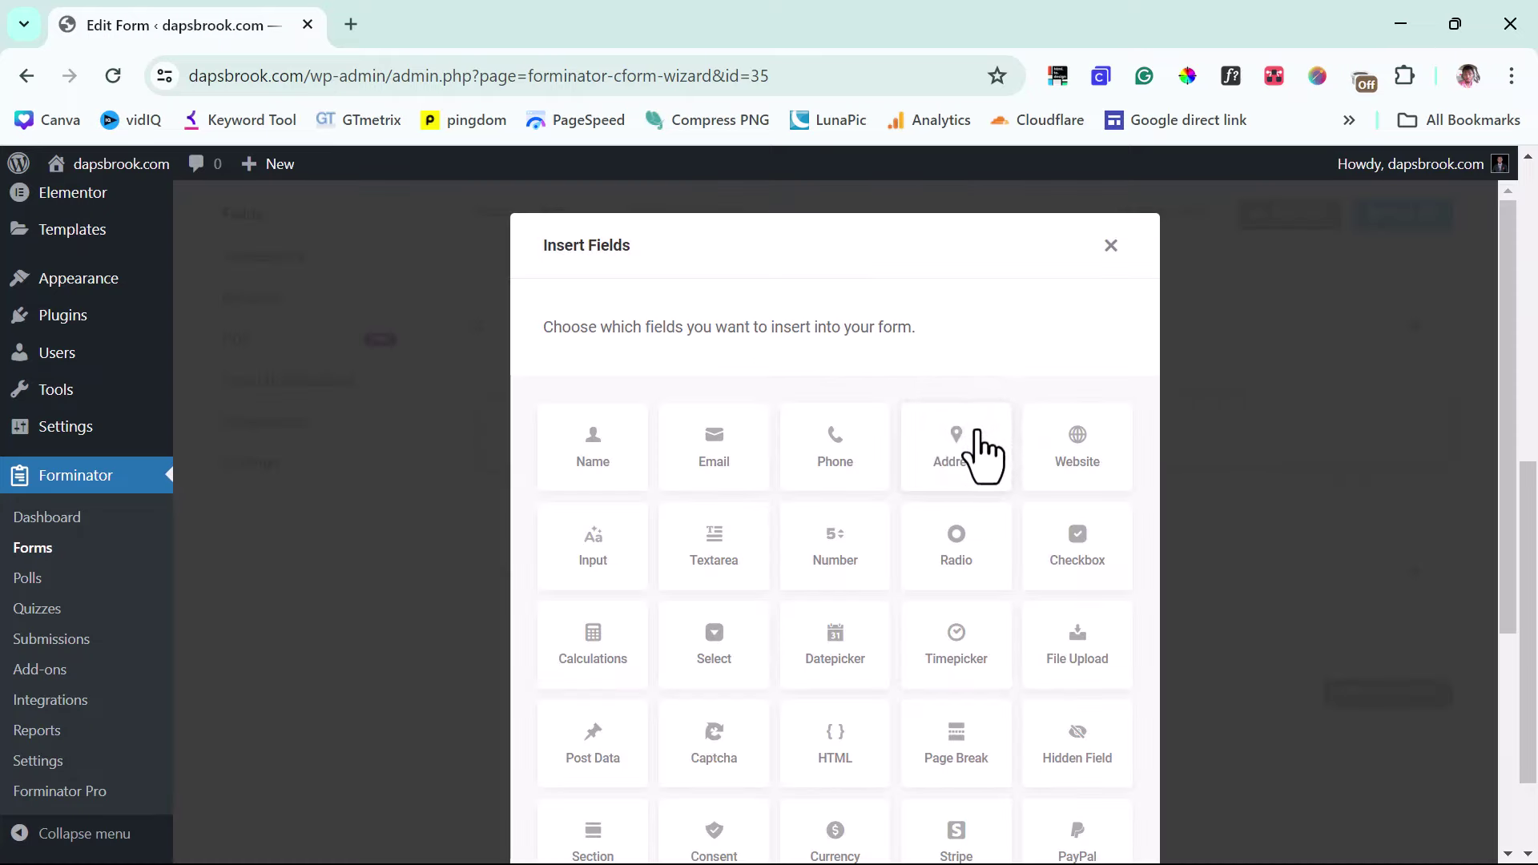
click(721, 474)
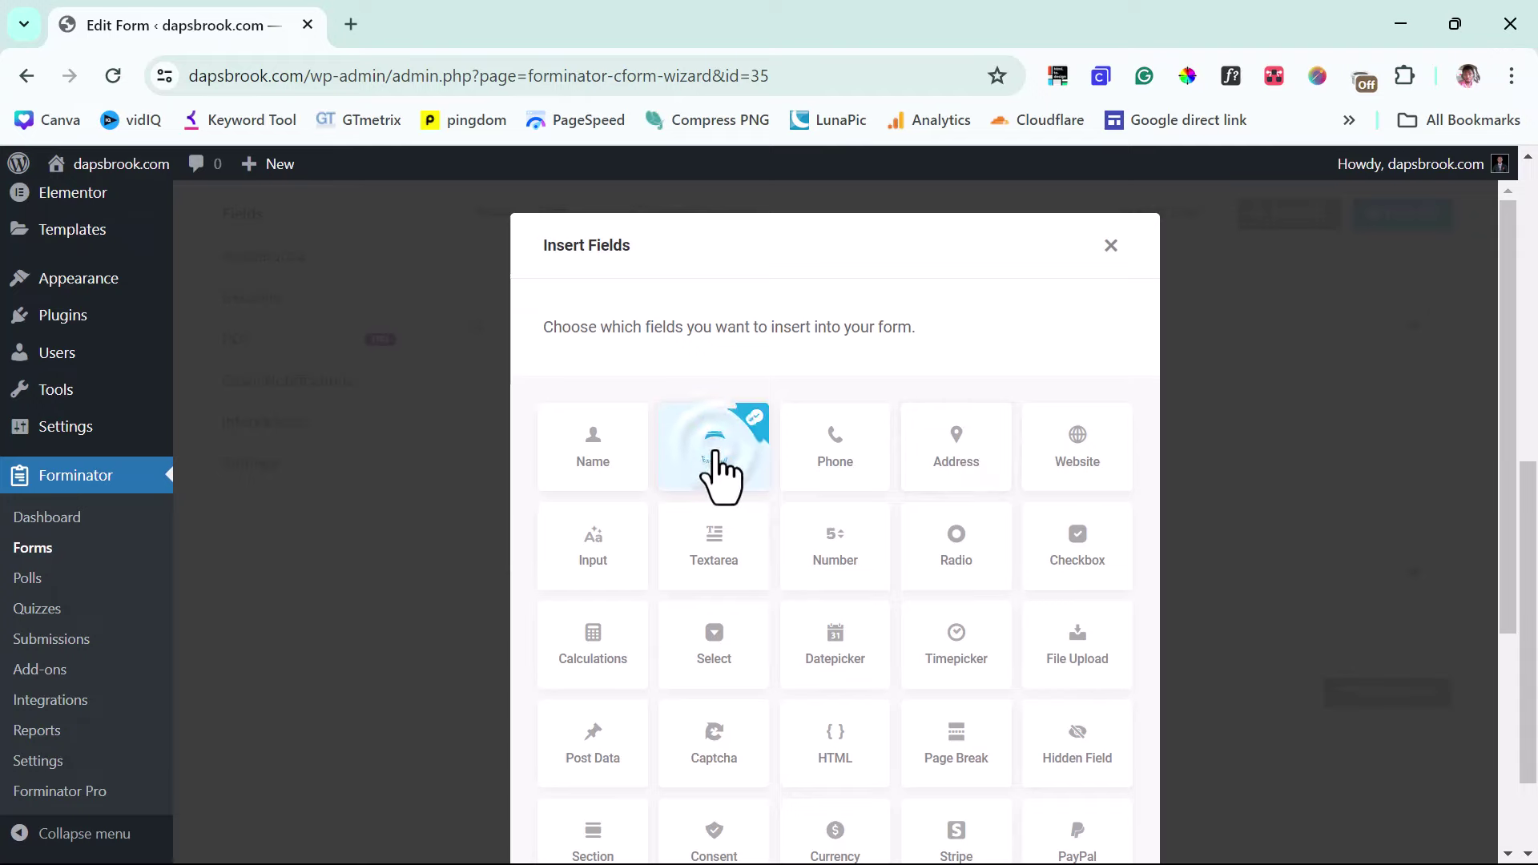
scroll(869, 591, down, 4)
click(1080, 783)
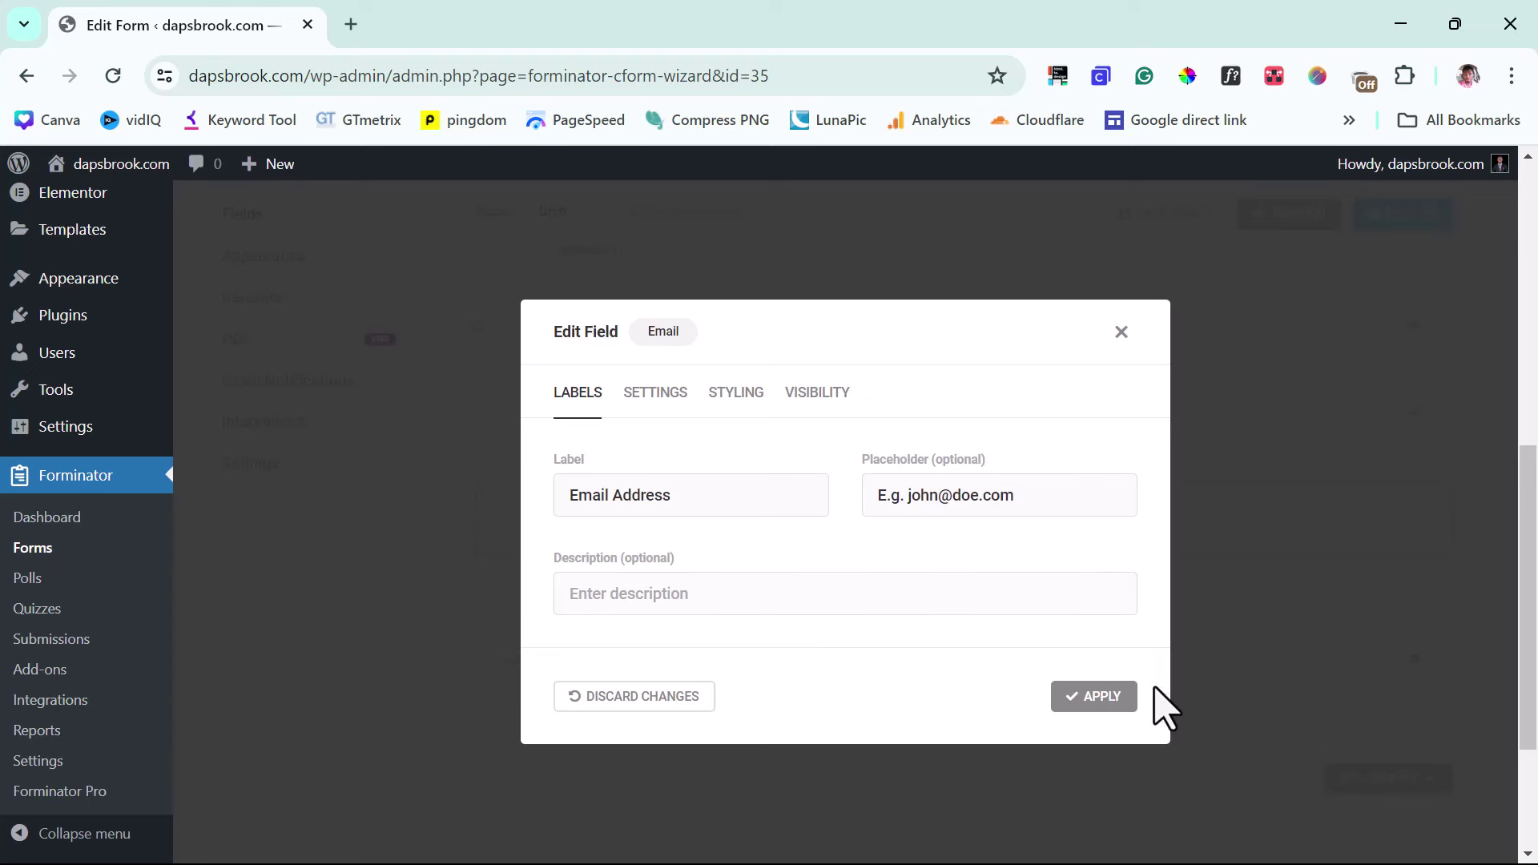
click(1103, 697)
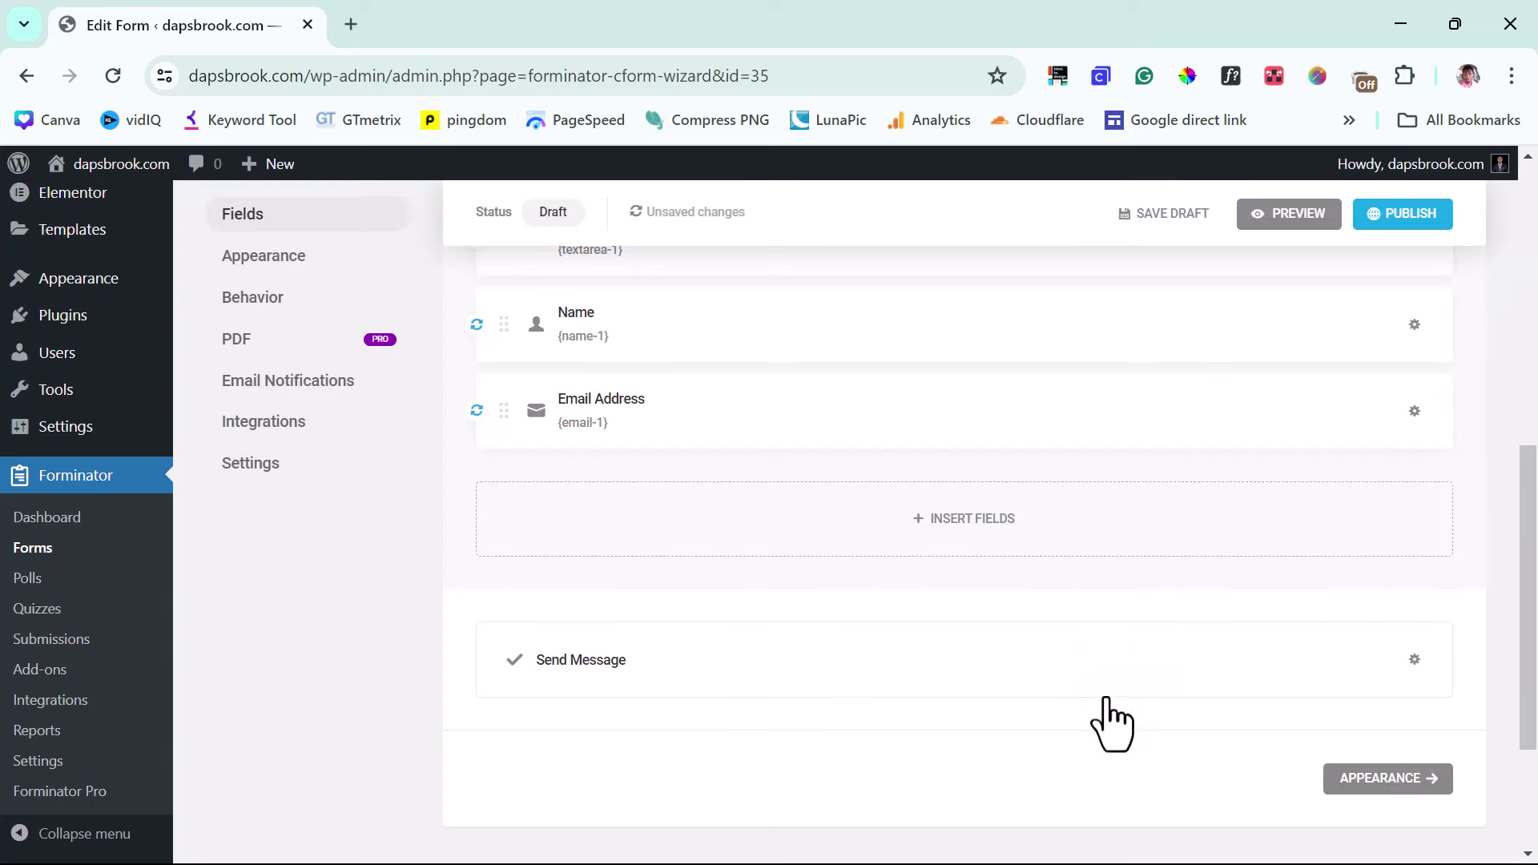
Step: Insert a Phone field below the Email Address field and apply its default label and placeholder
click(937, 510)
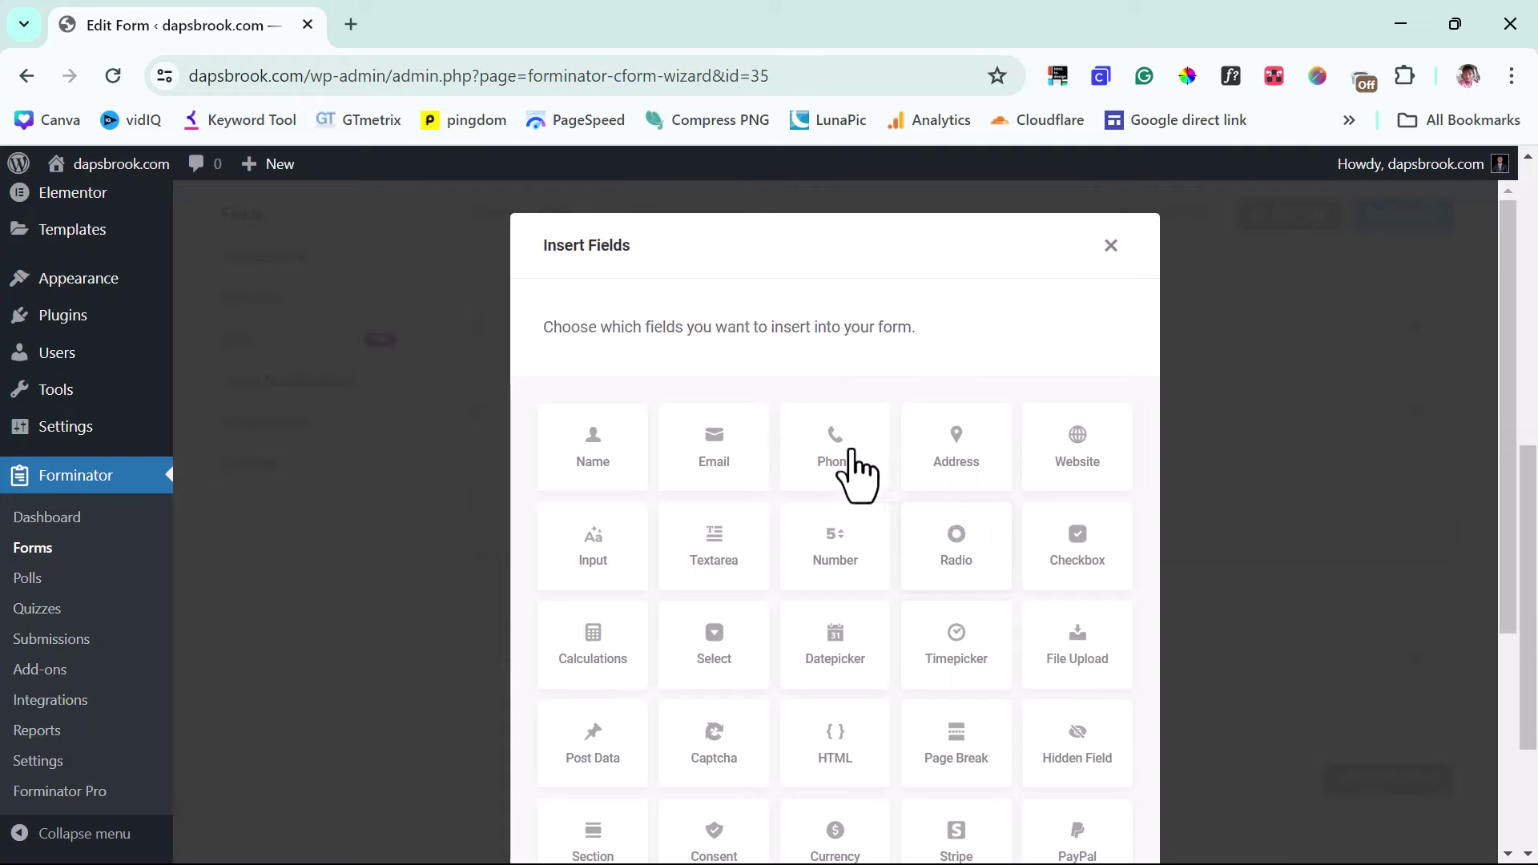
click(837, 461)
scroll(962, 611, down, 4)
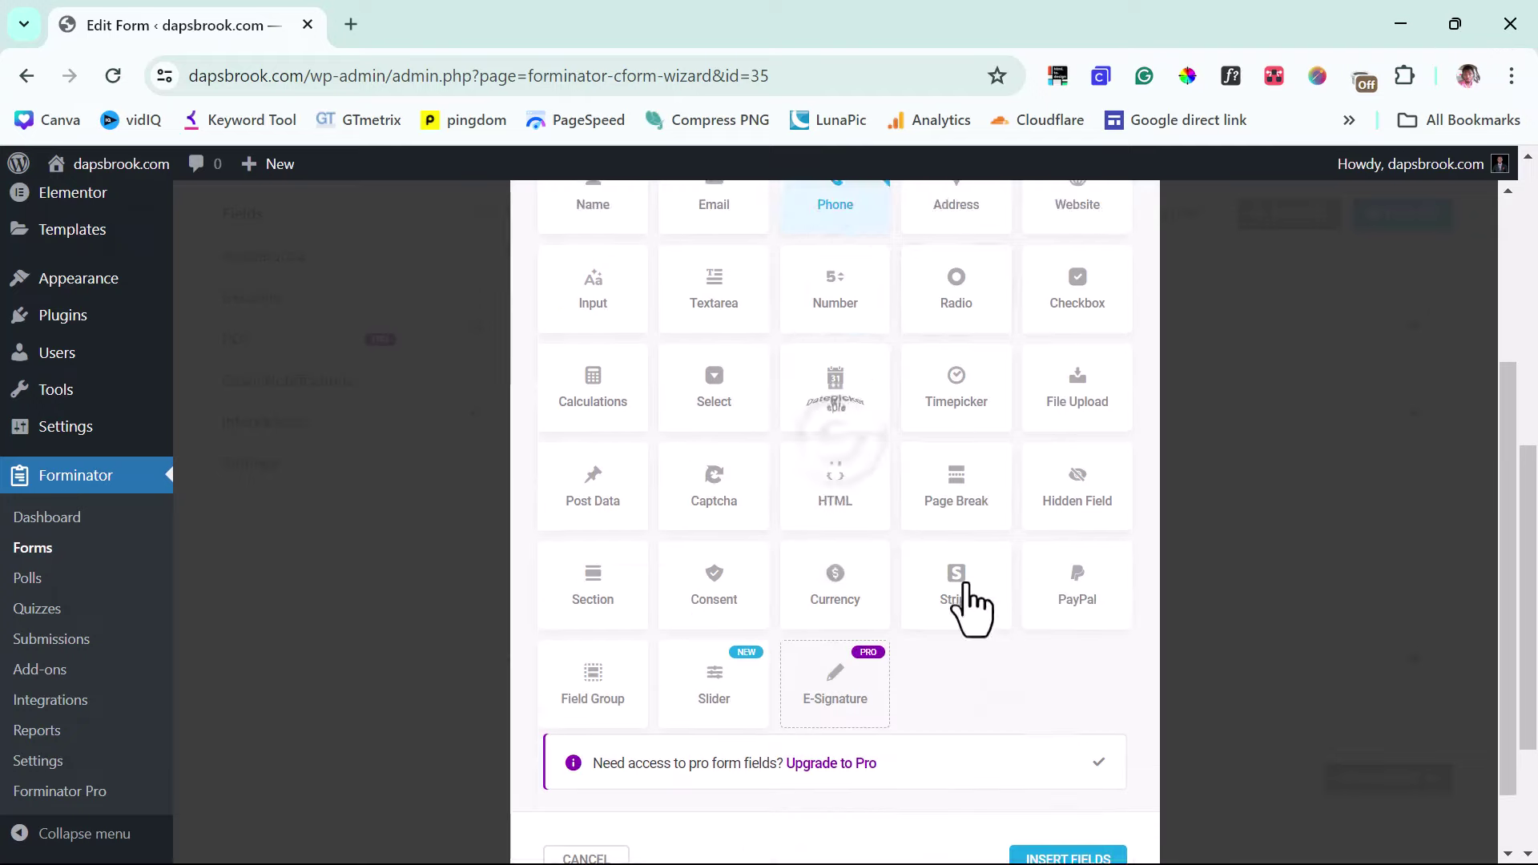
click(1079, 786)
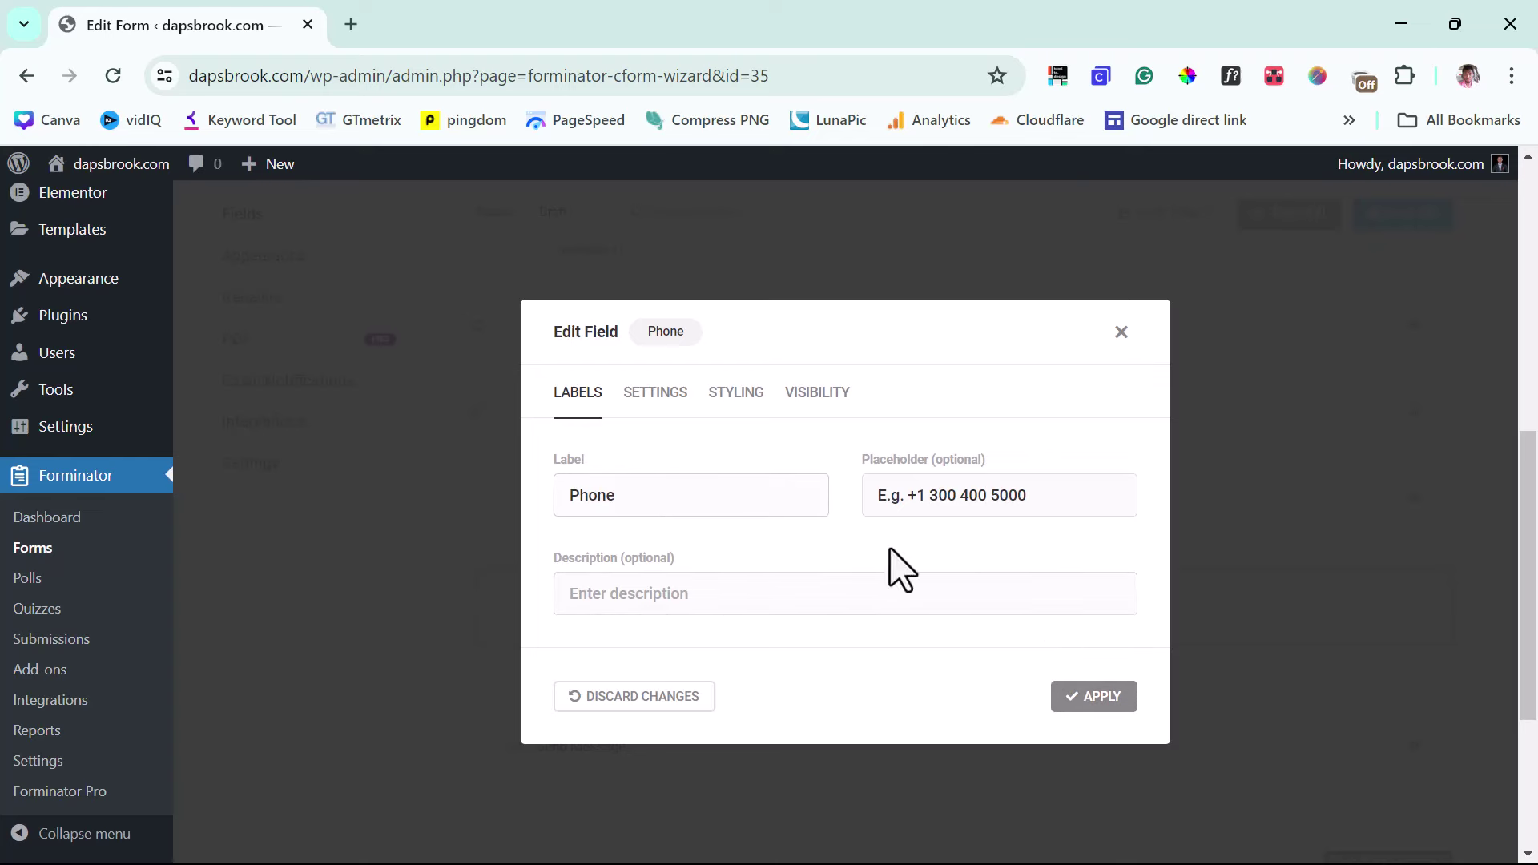
click(1081, 696)
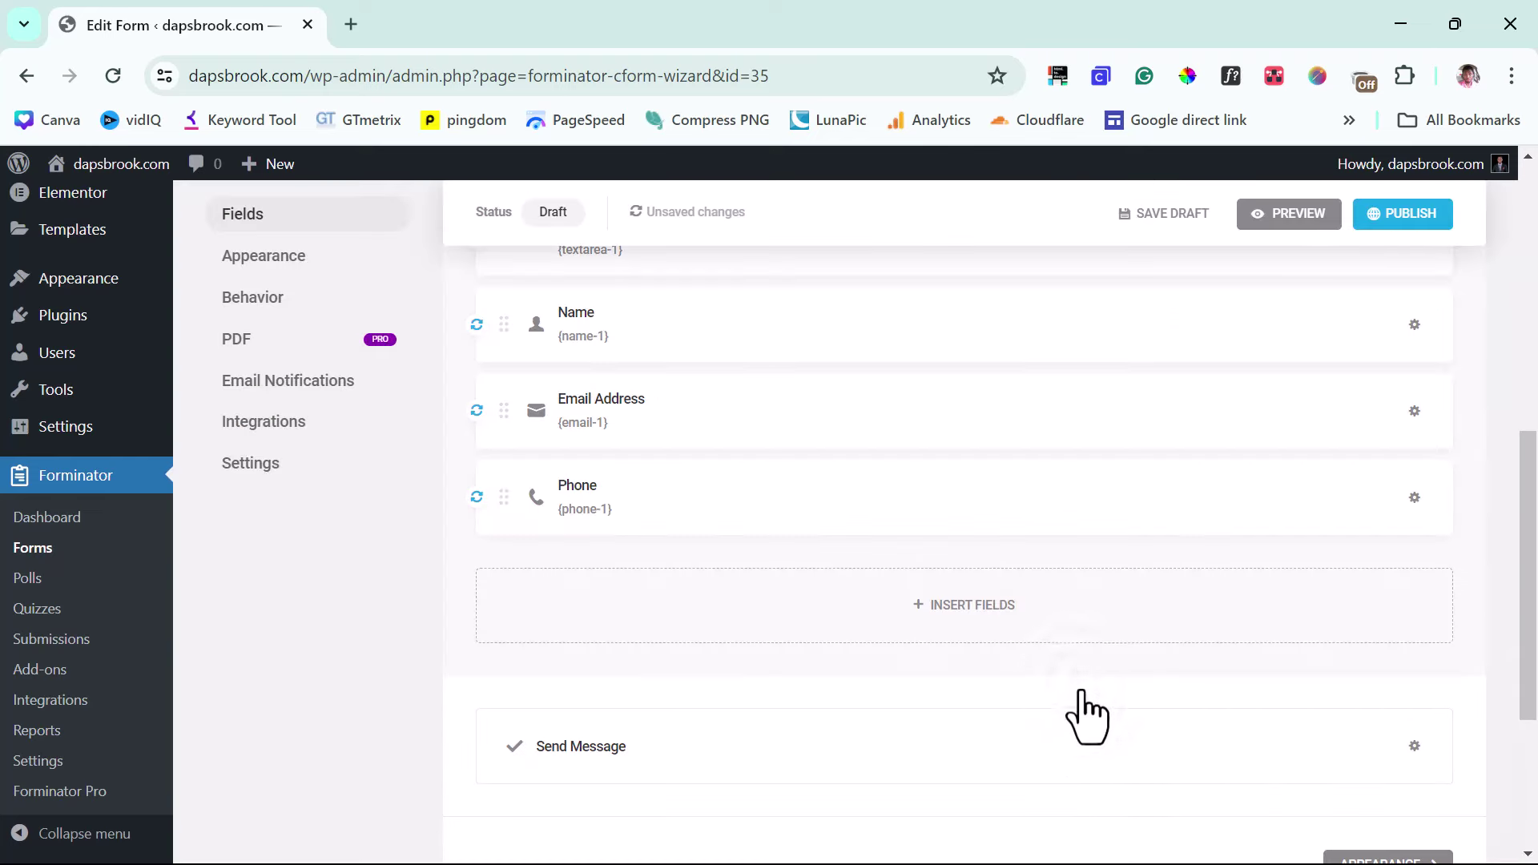
Step: Insert an Address field below the Phone field
click(934, 593)
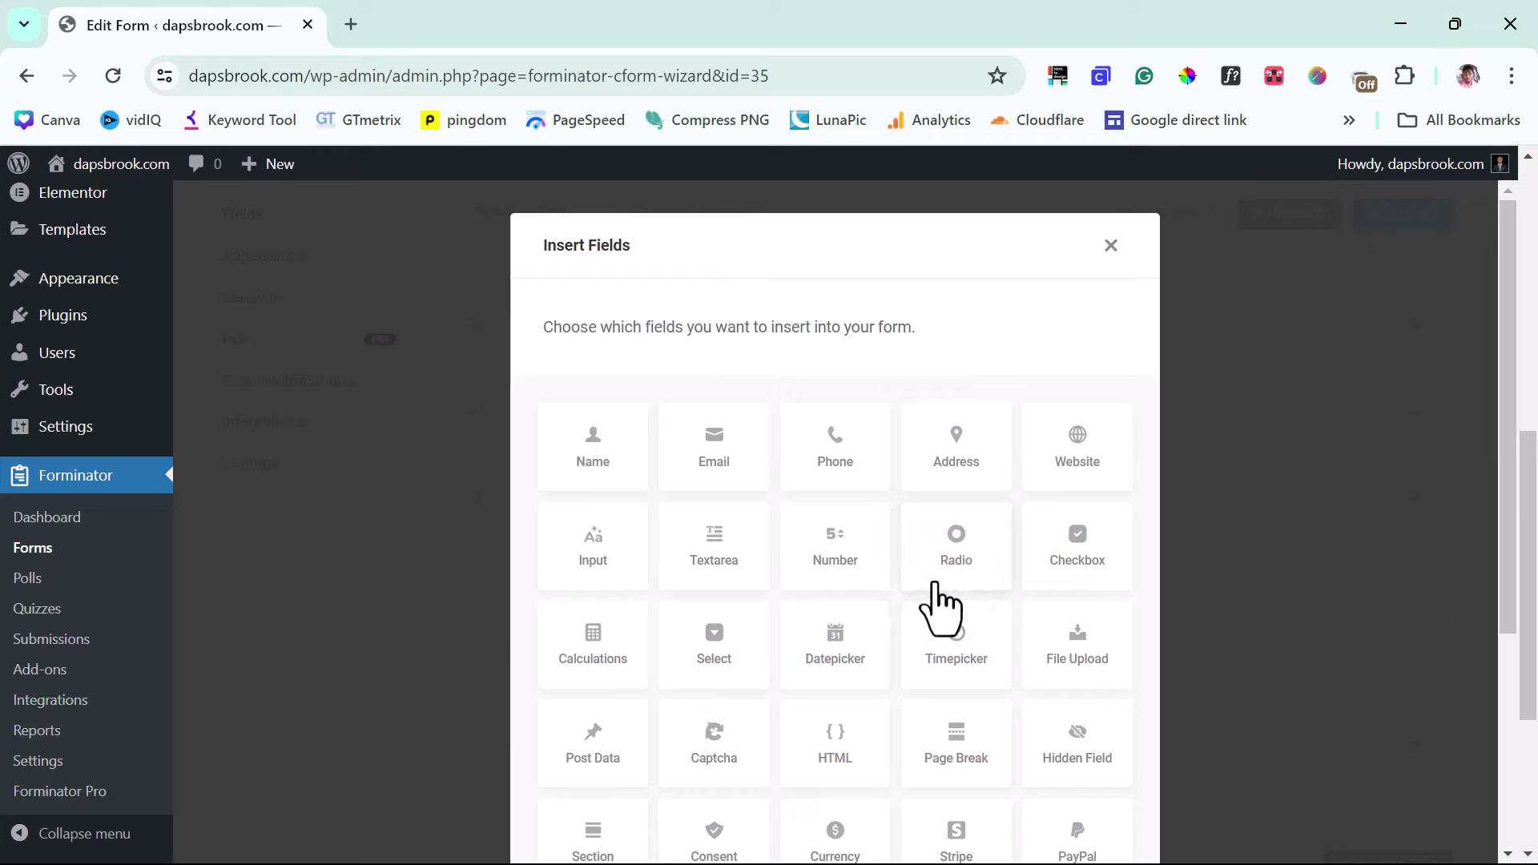
scroll(940, 609, down, 3)
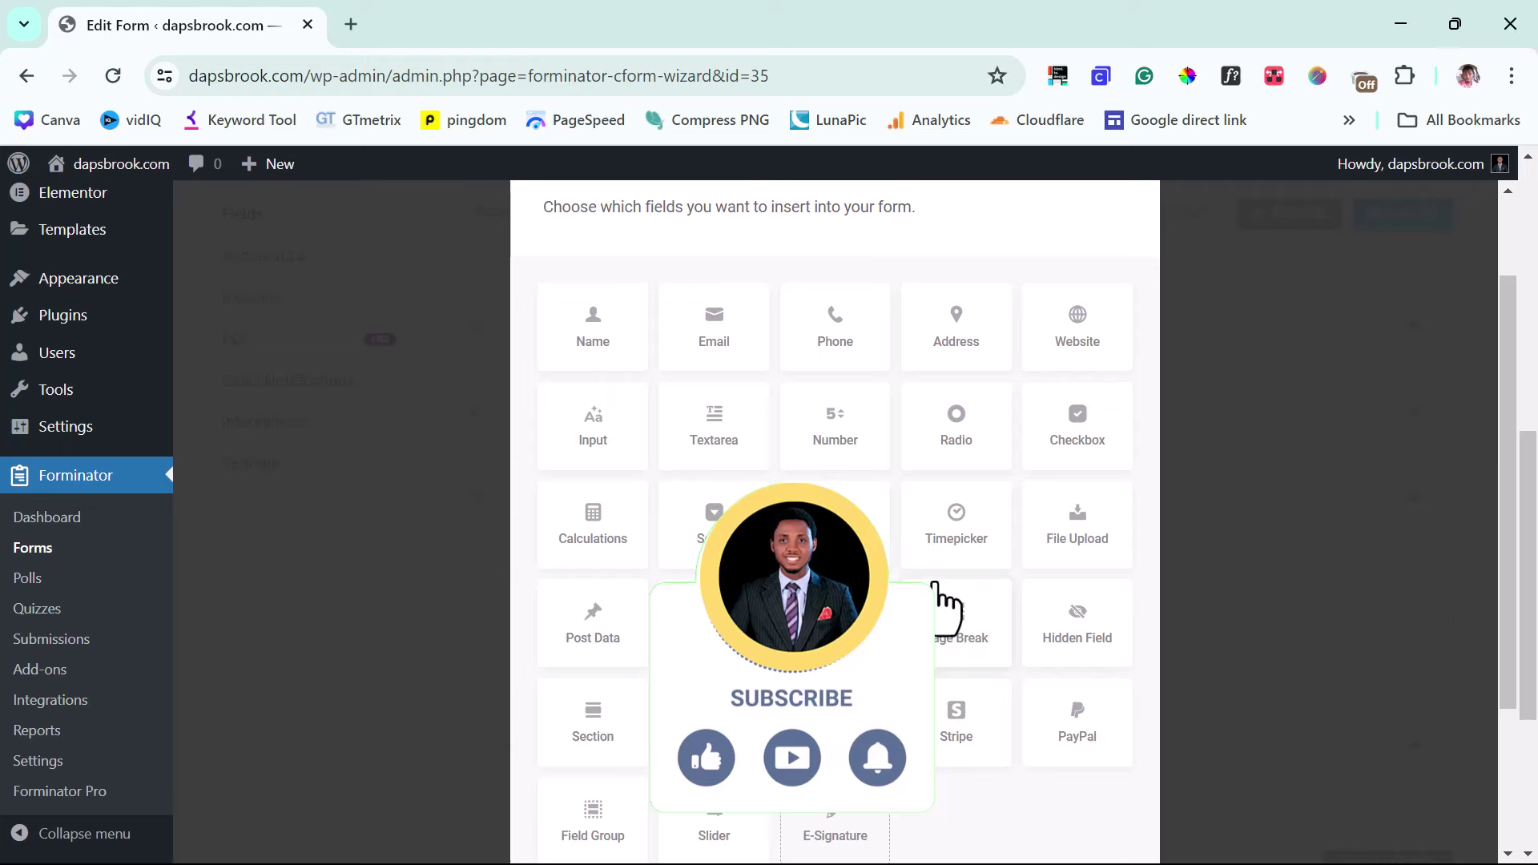
click(971, 336)
scroll(1098, 728, down, 3)
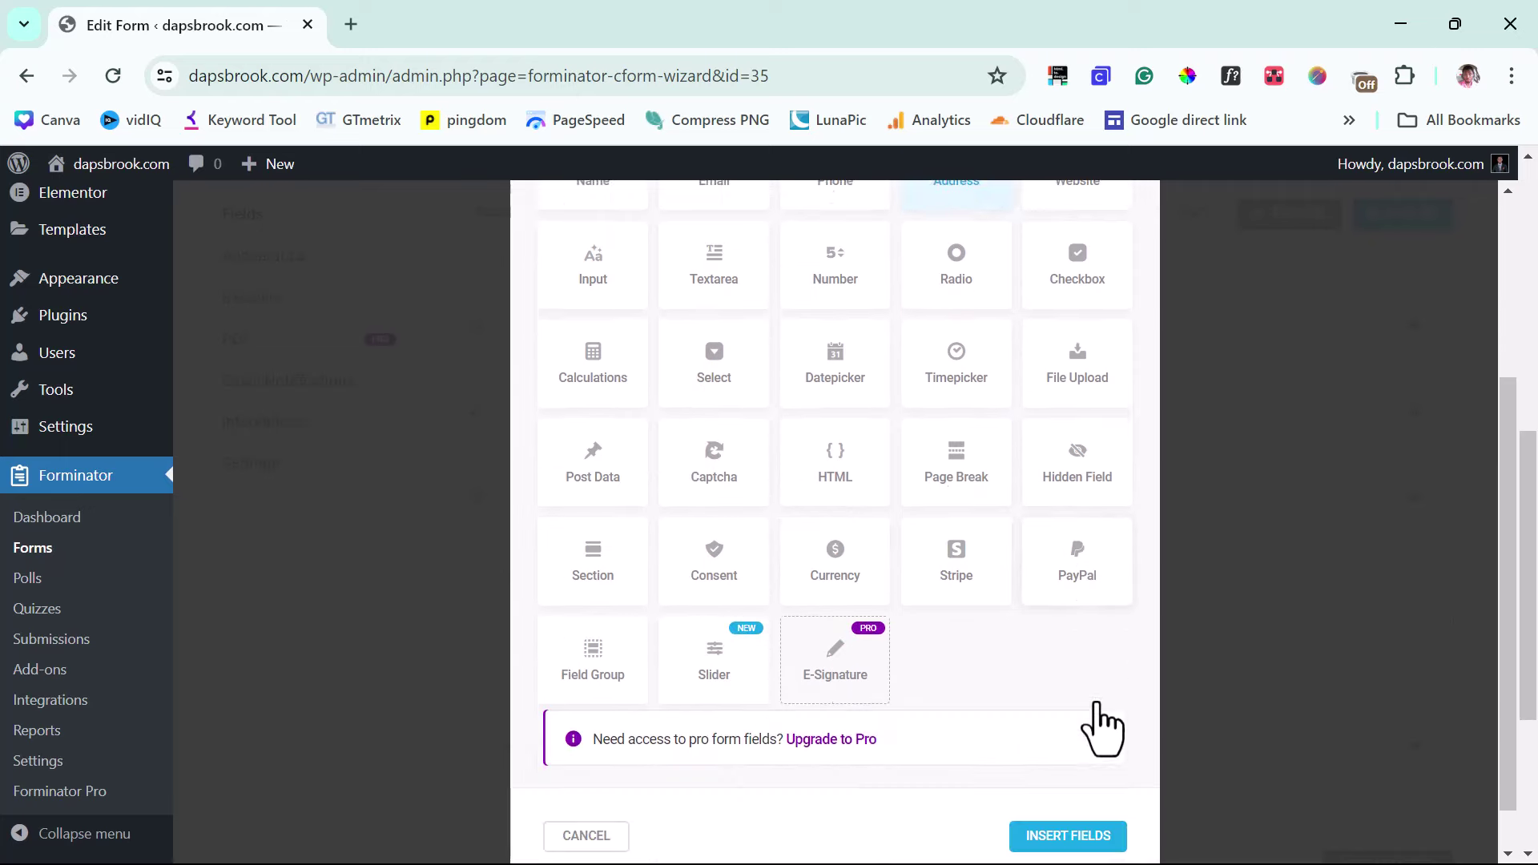
click(1100, 793)
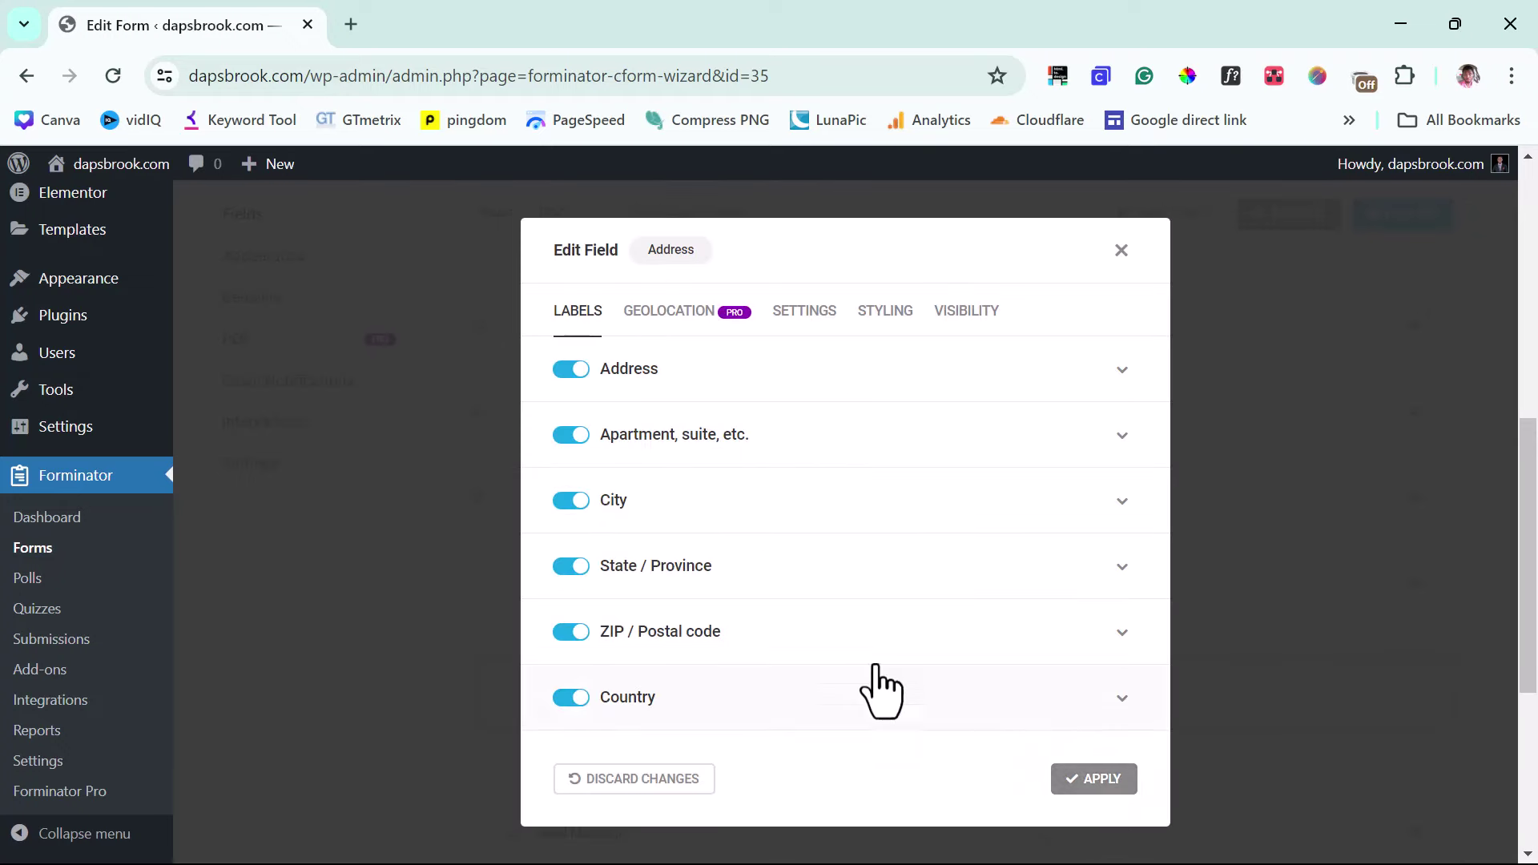
Step: Disable "Apartment, suite, etc." in the Address field, review its settings, styling and visibility options, and apply the changes
scroll(825, 641, up, 3)
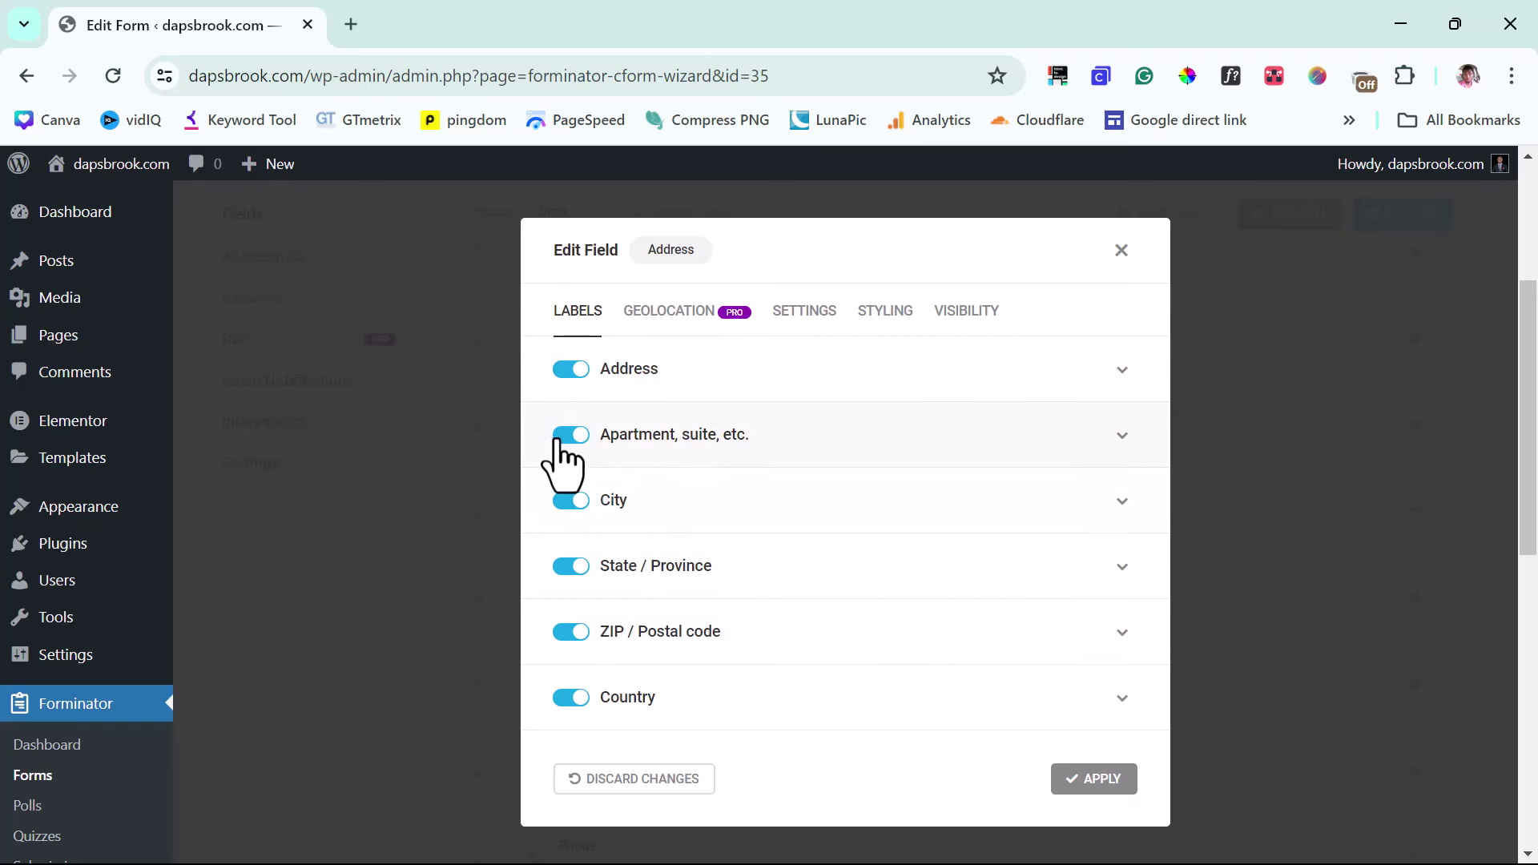
click(560, 436)
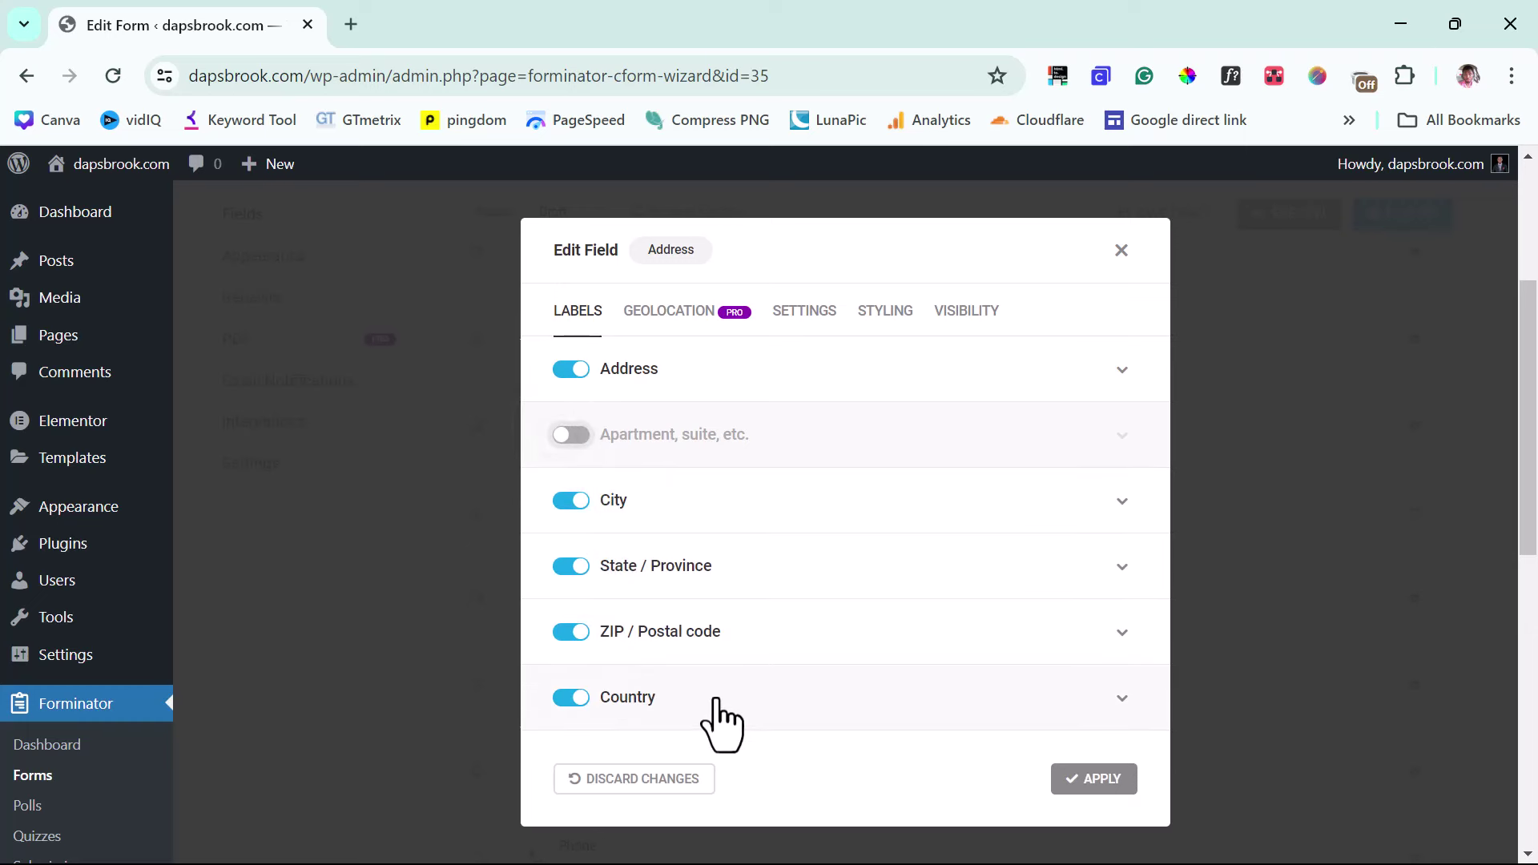
scroll(714, 704, down, 3)
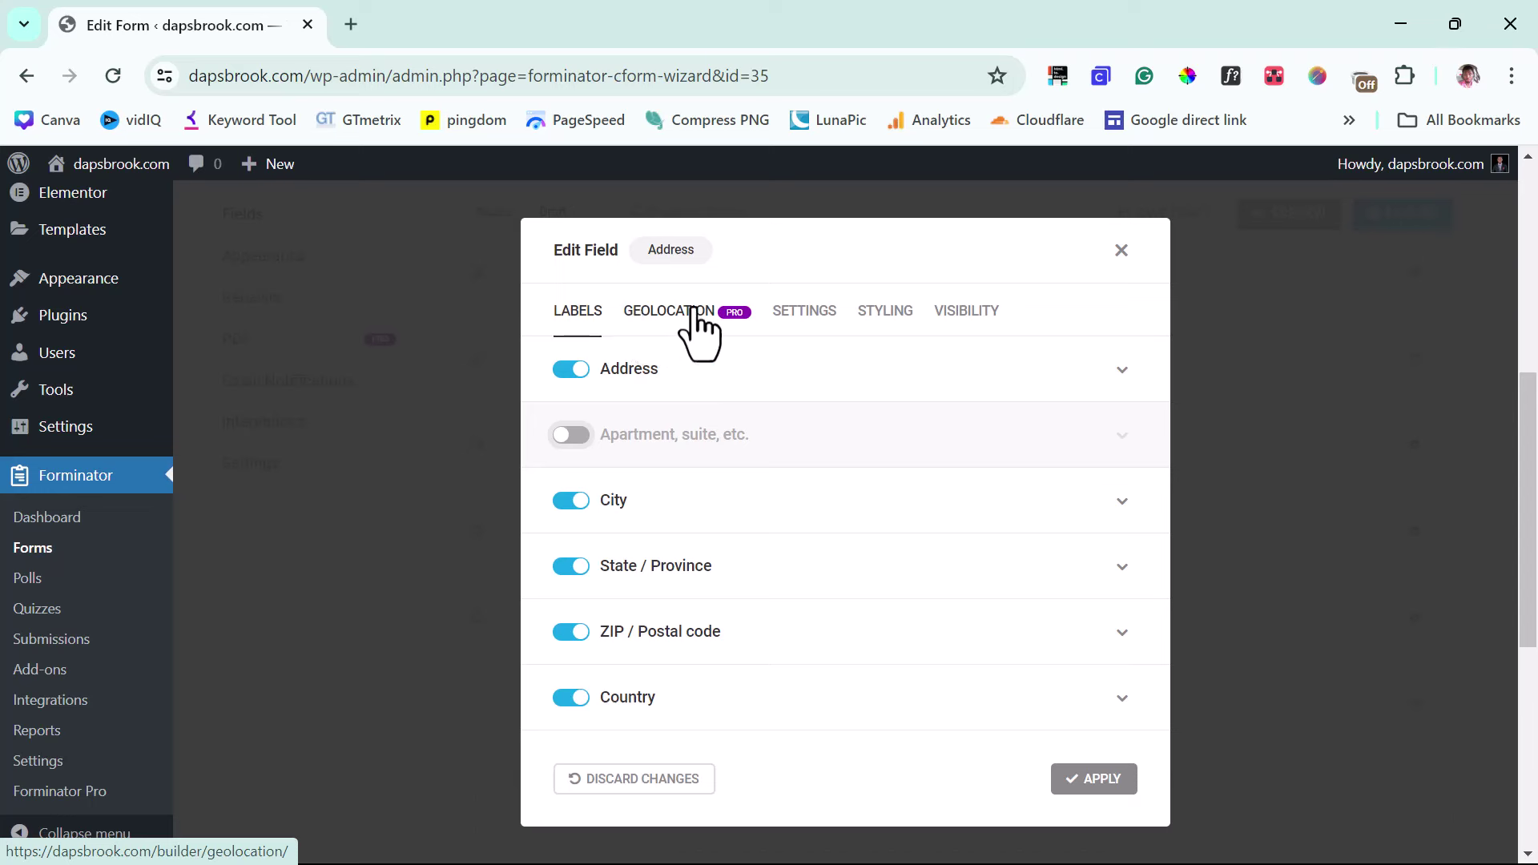
click(805, 312)
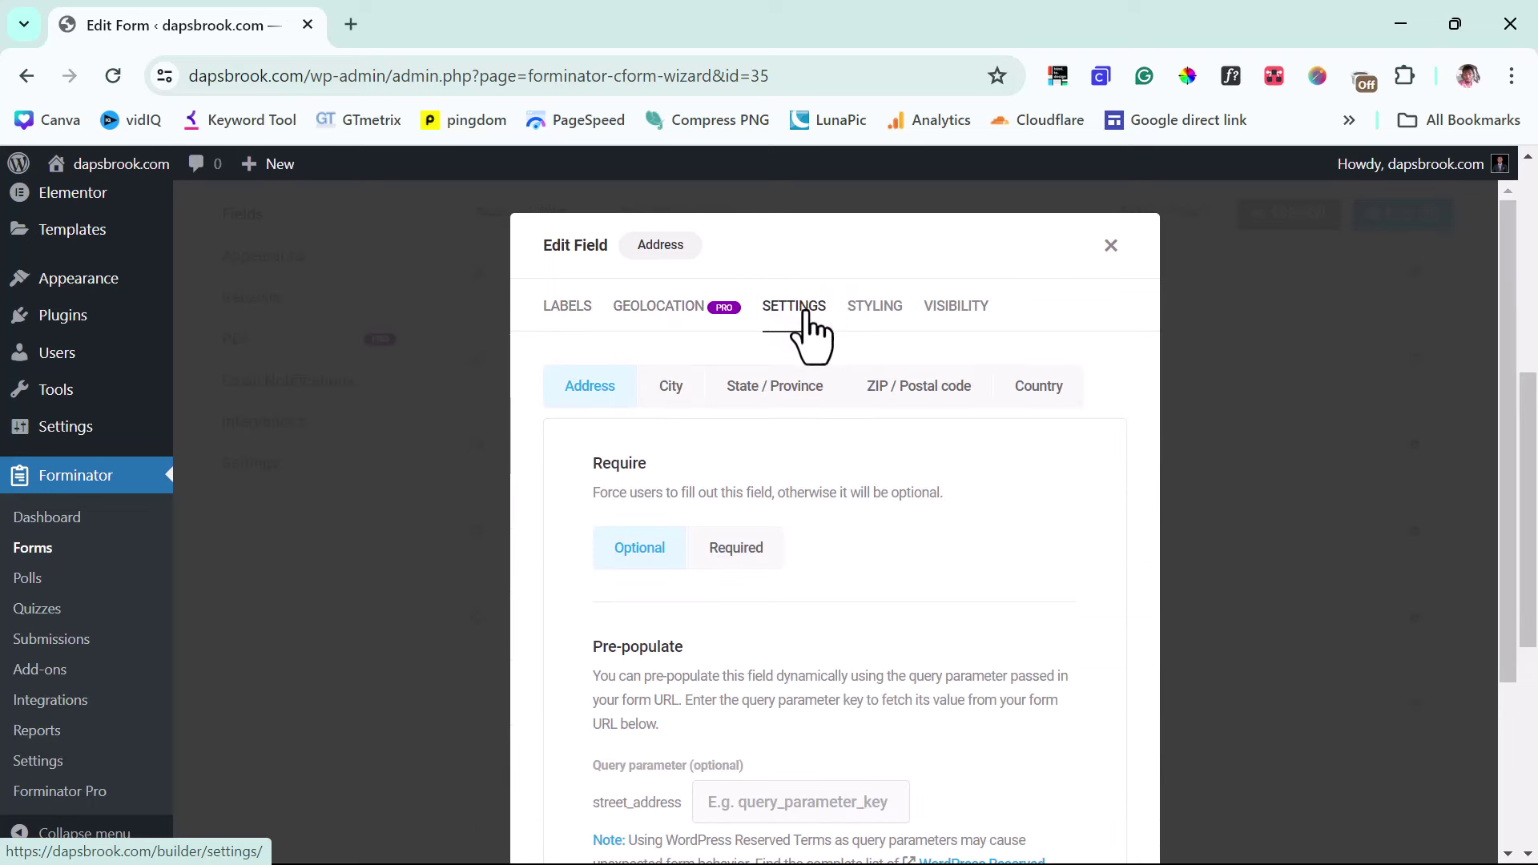
click(865, 313)
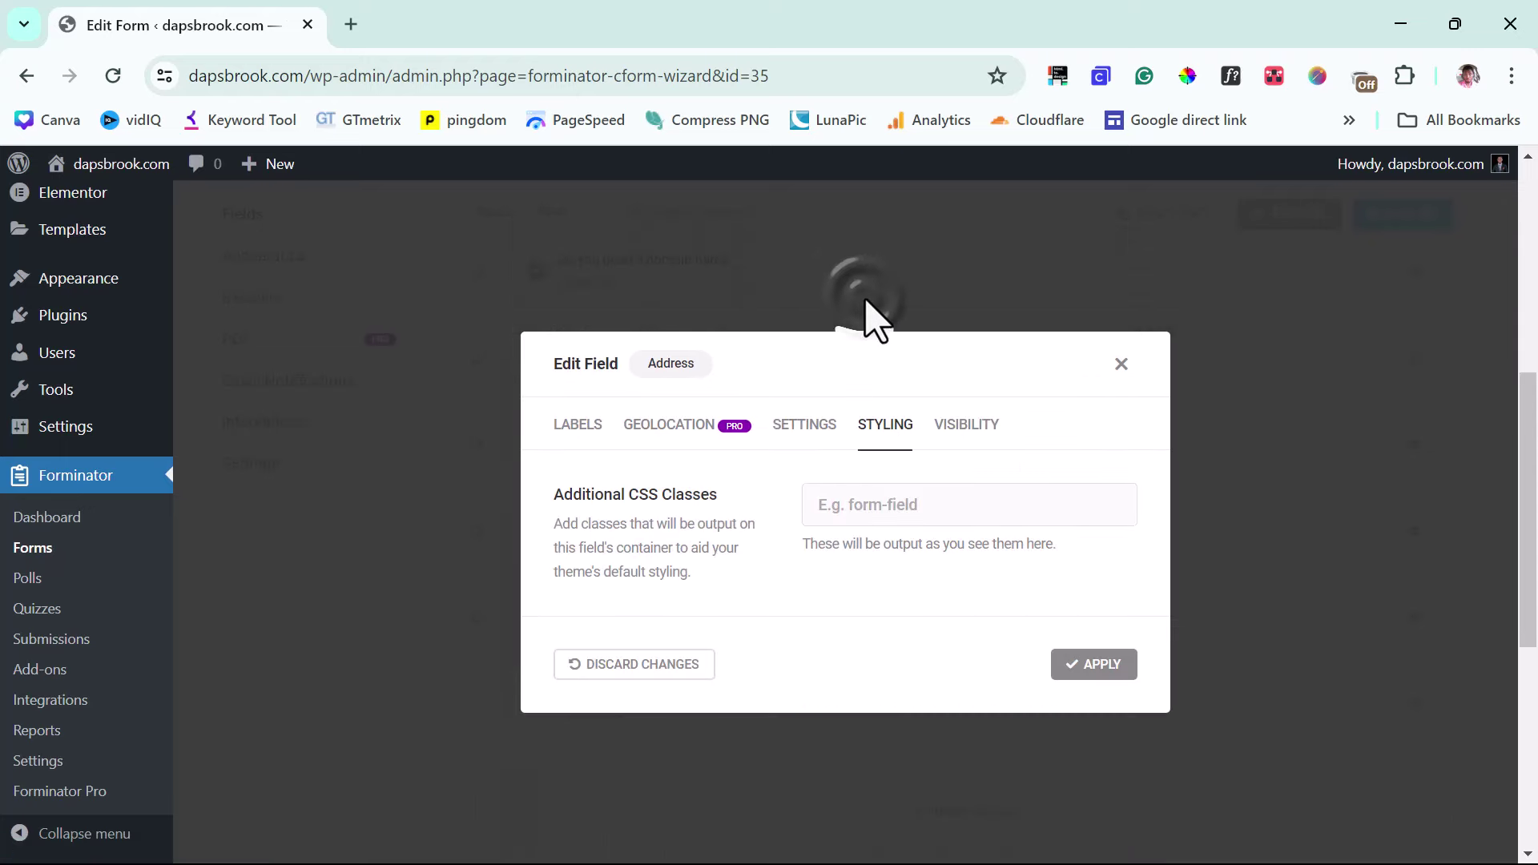
click(964, 425)
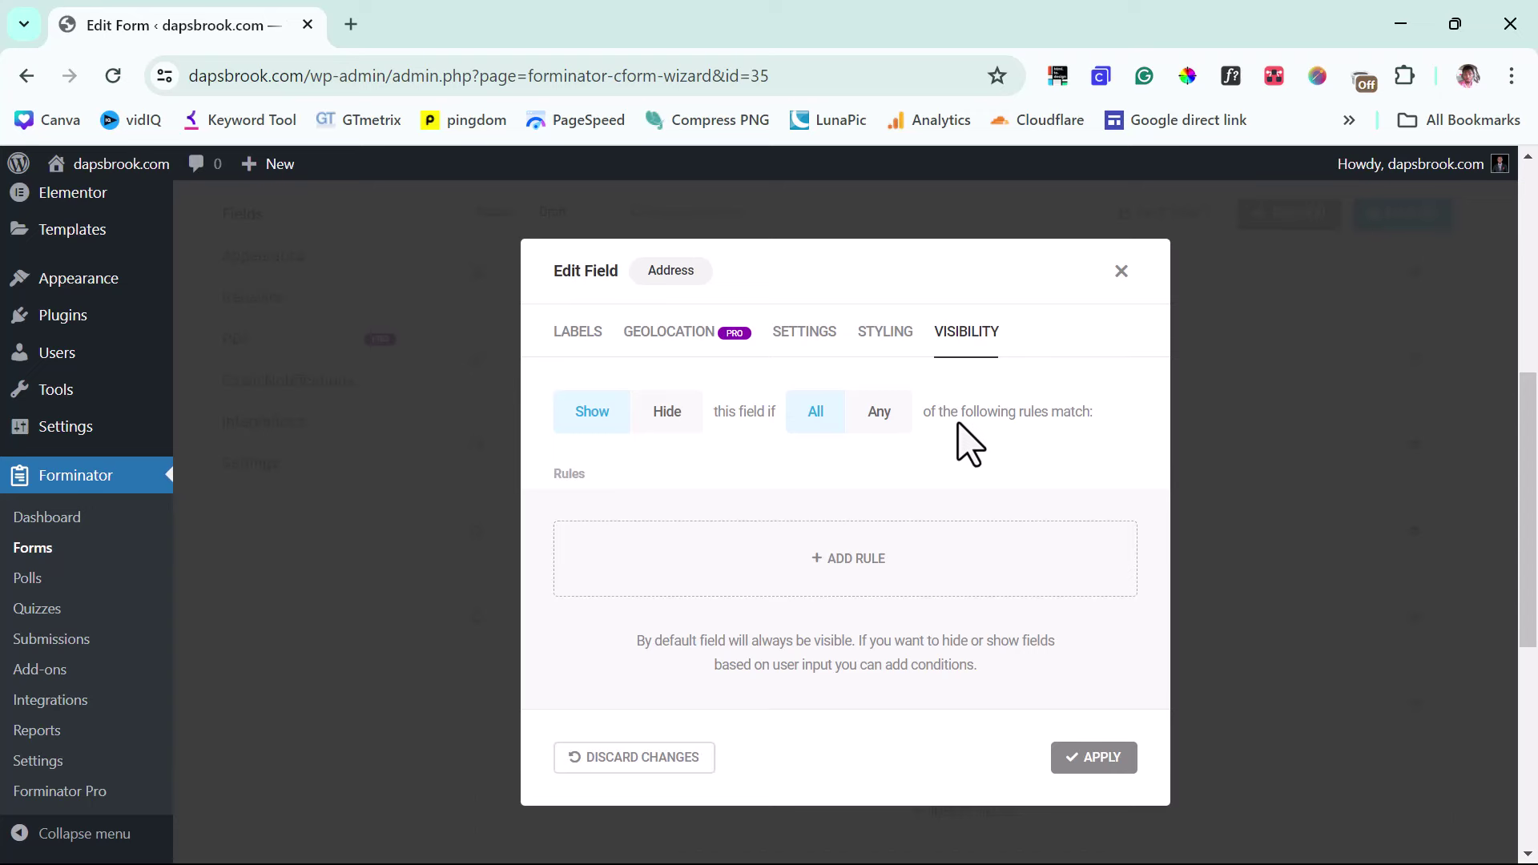
click(1102, 759)
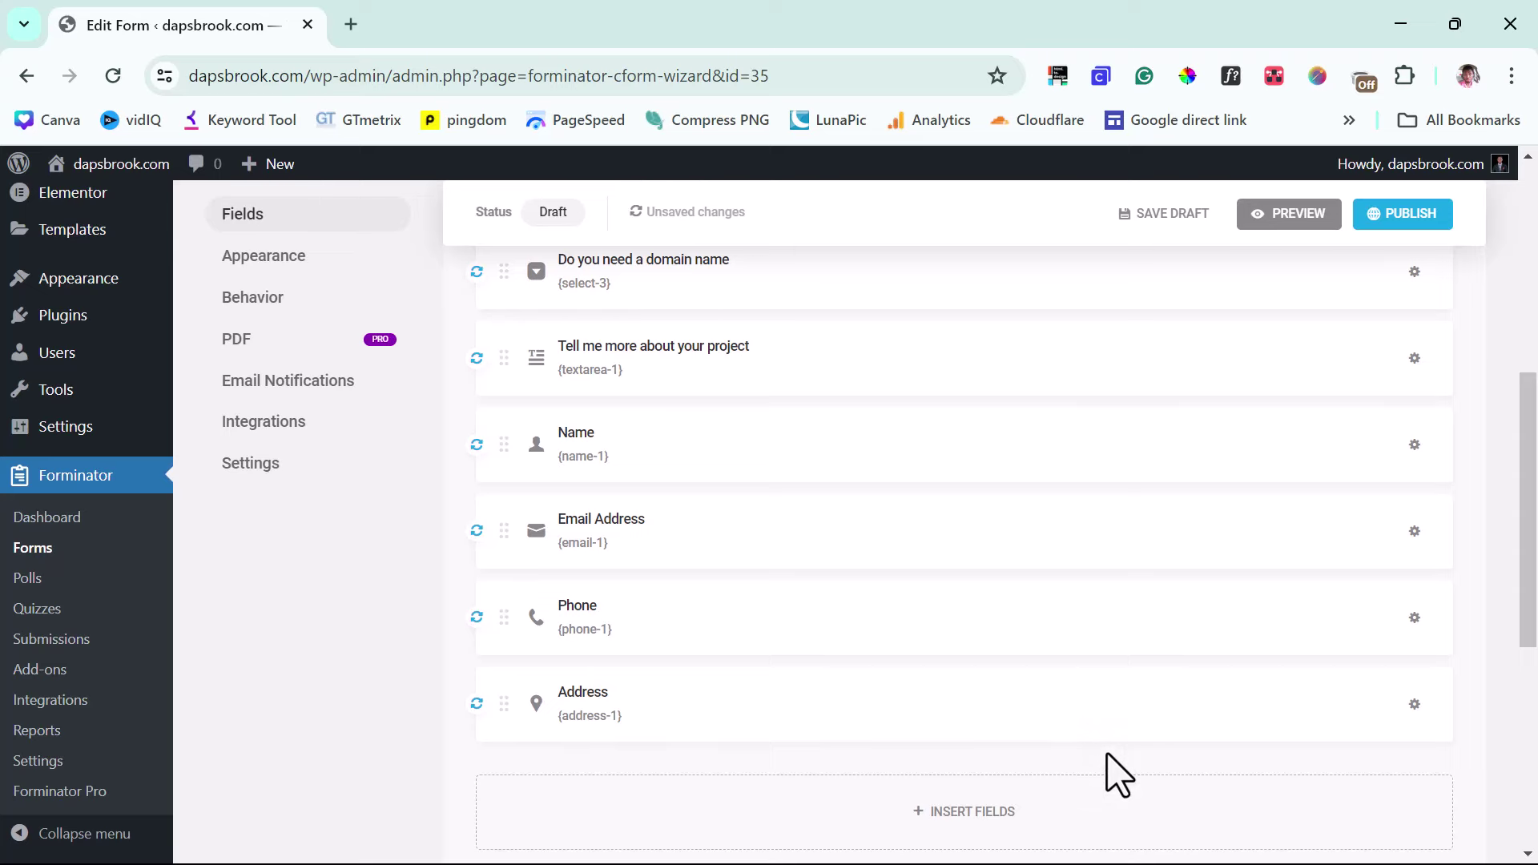
Step: Preview the form and test its selections with Business directory as the project and No for both hosting and domain name
scroll(1118, 773, up, 5)
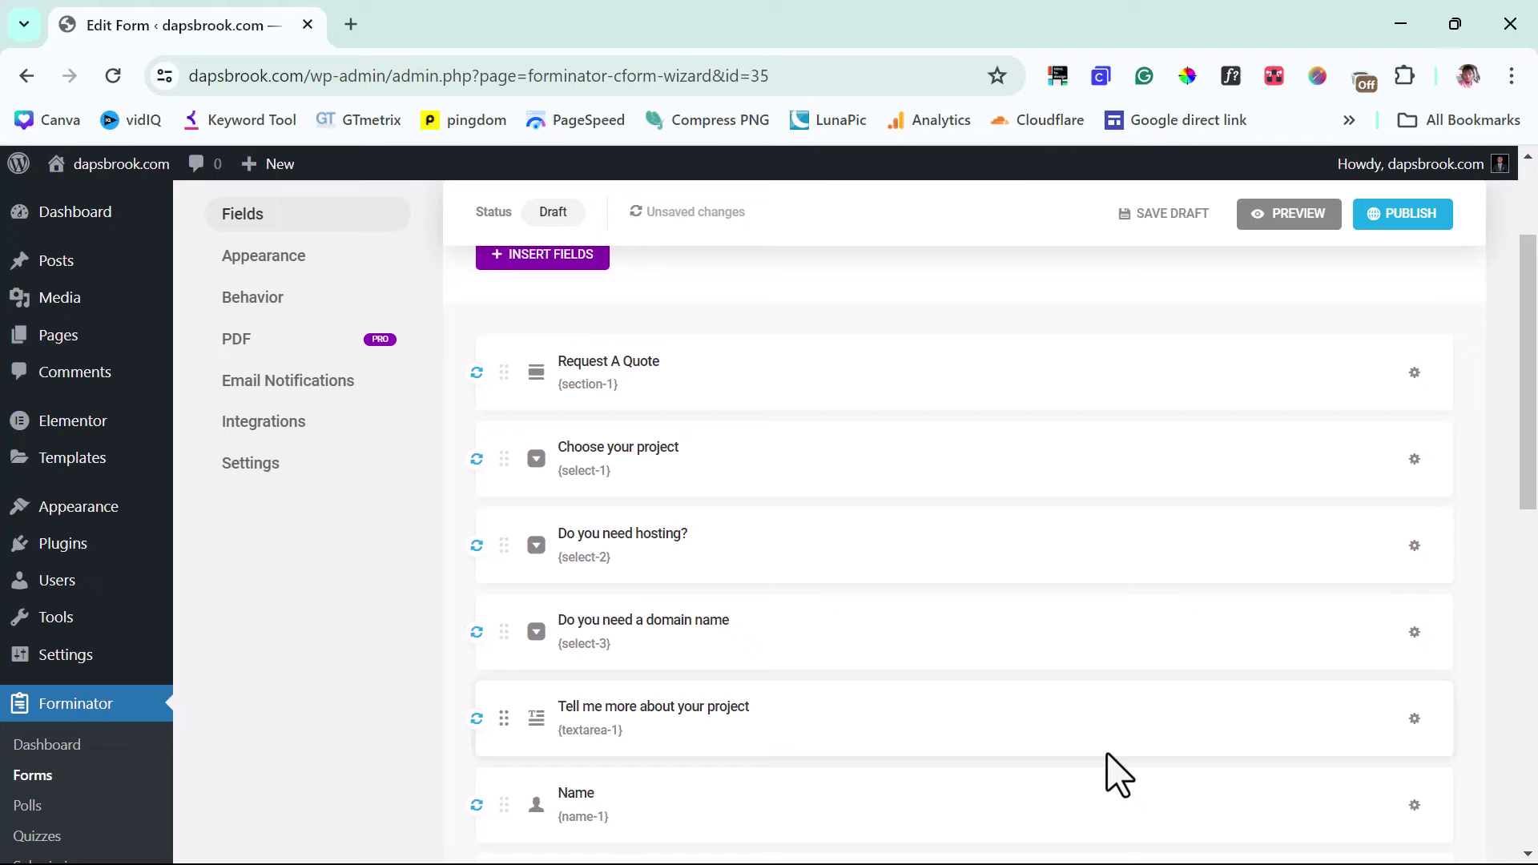
click(1291, 216)
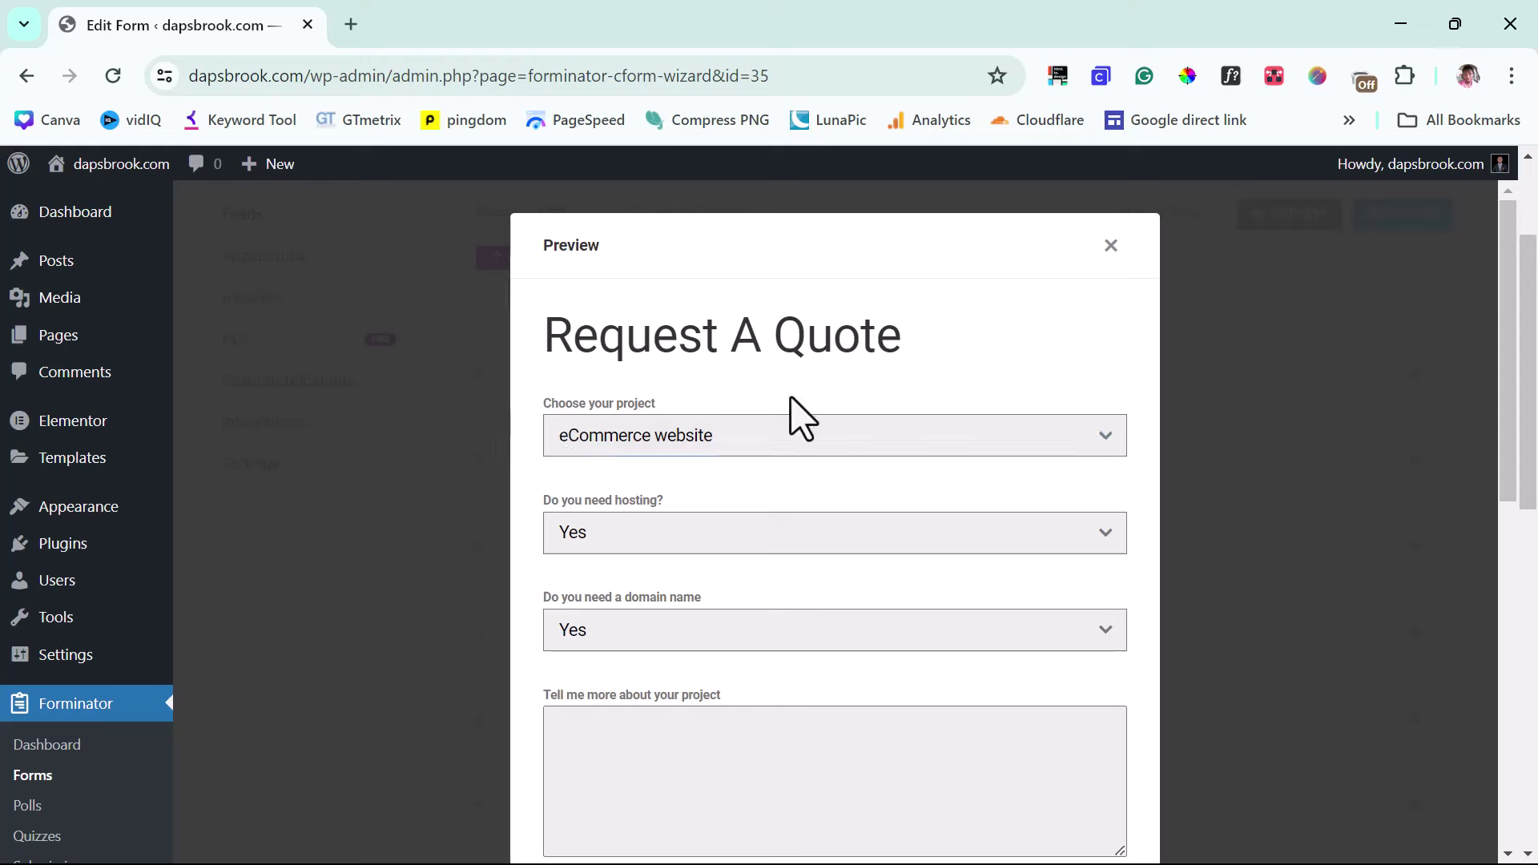
click(877, 441)
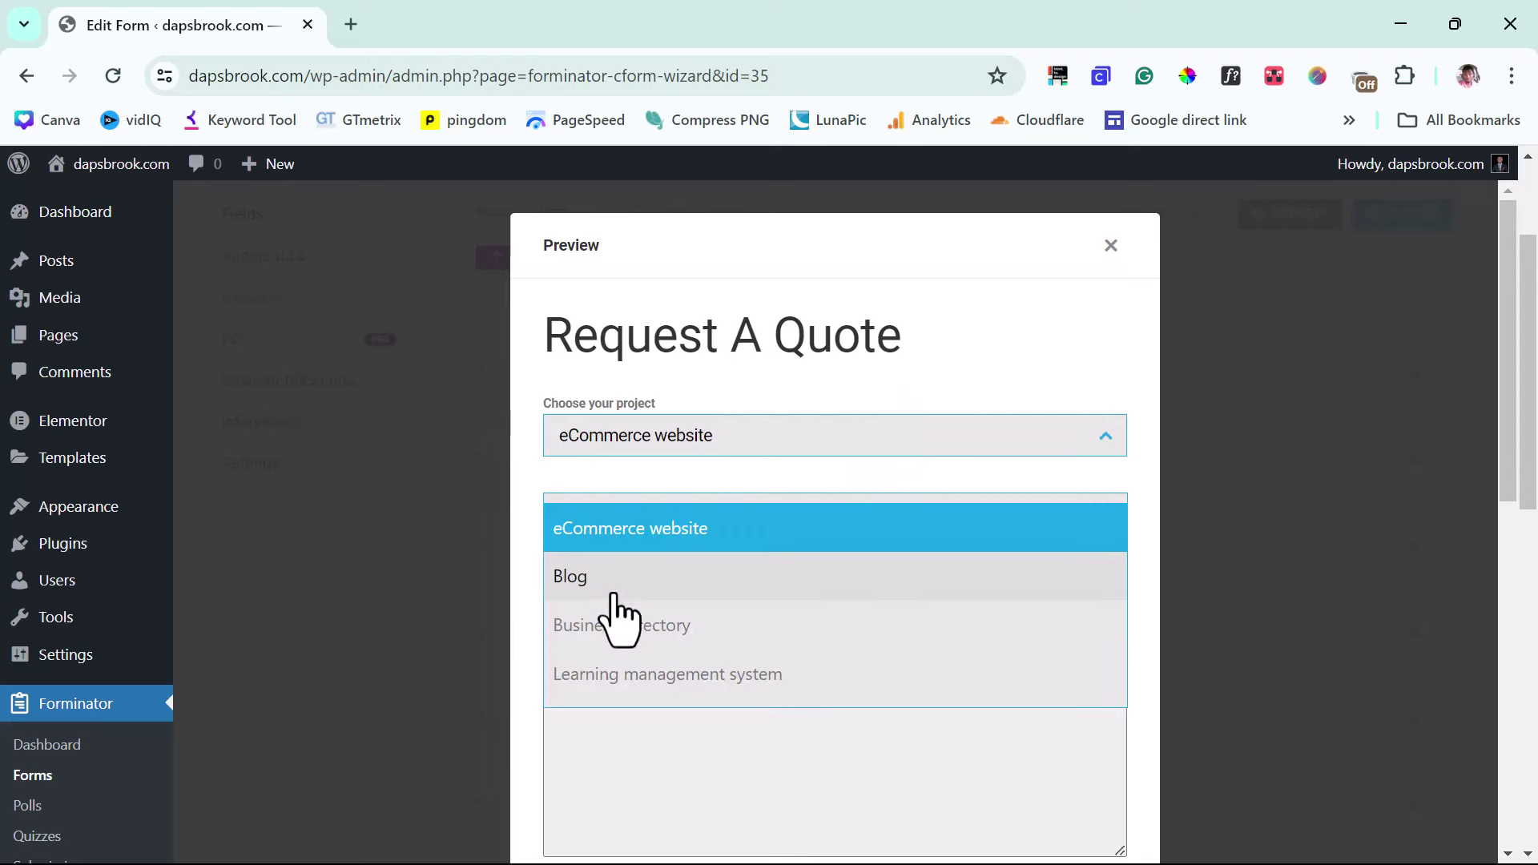
click(633, 637)
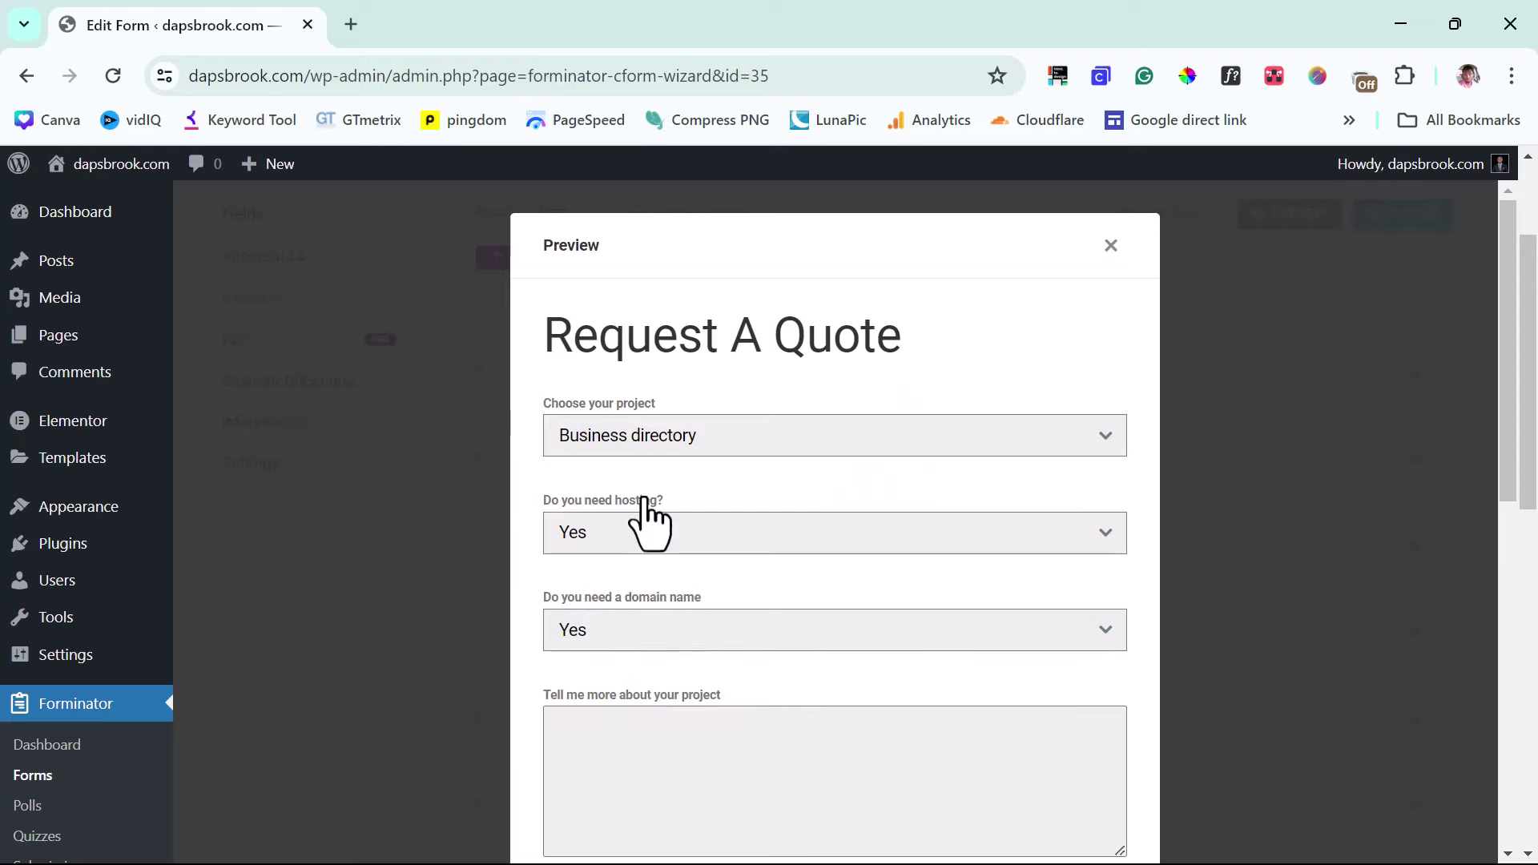
click(647, 535)
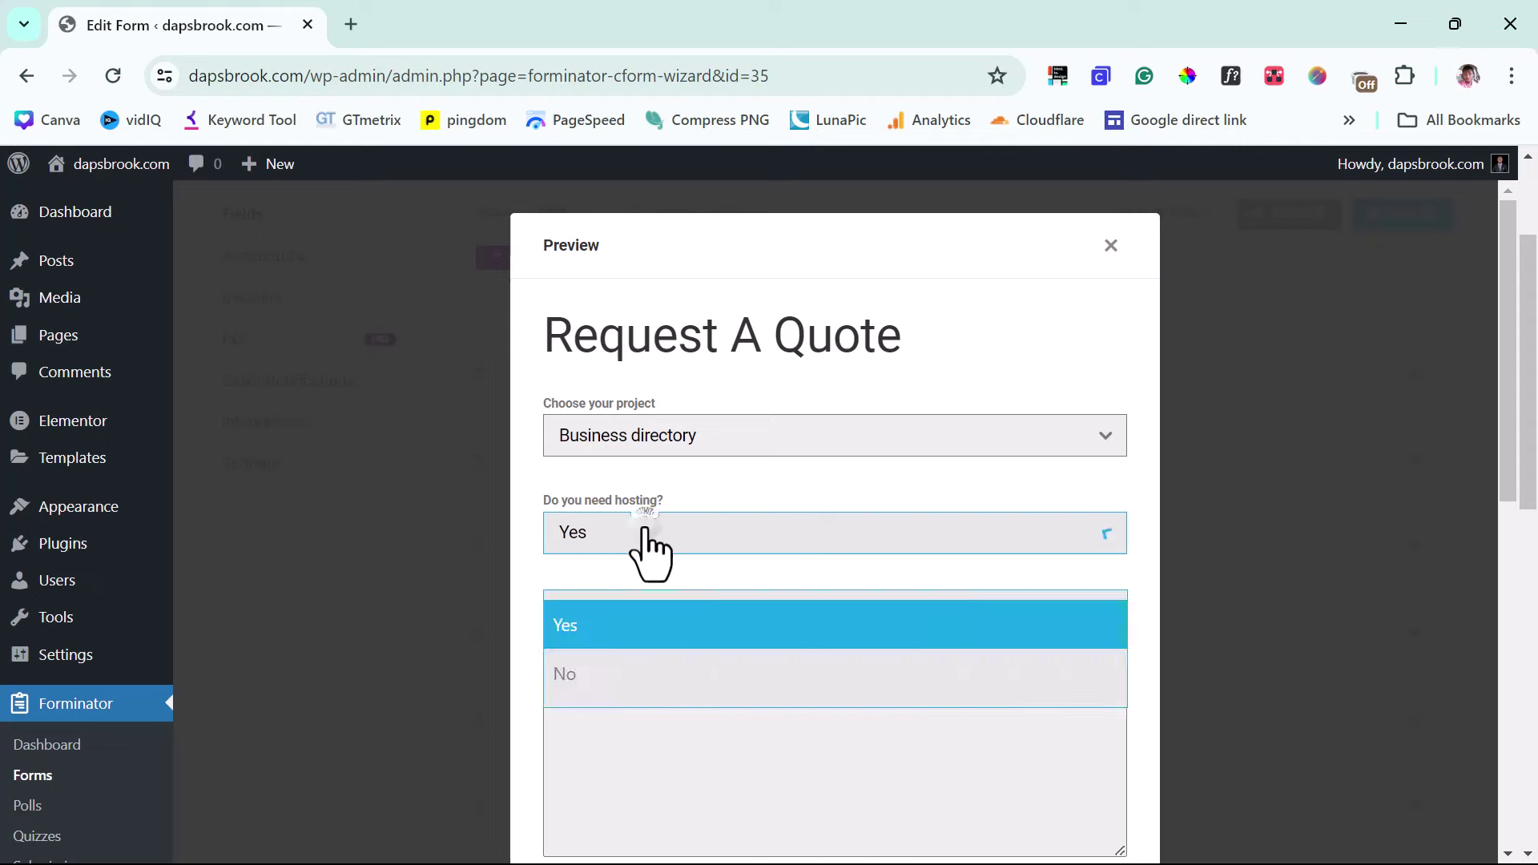
click(621, 671)
click(633, 633)
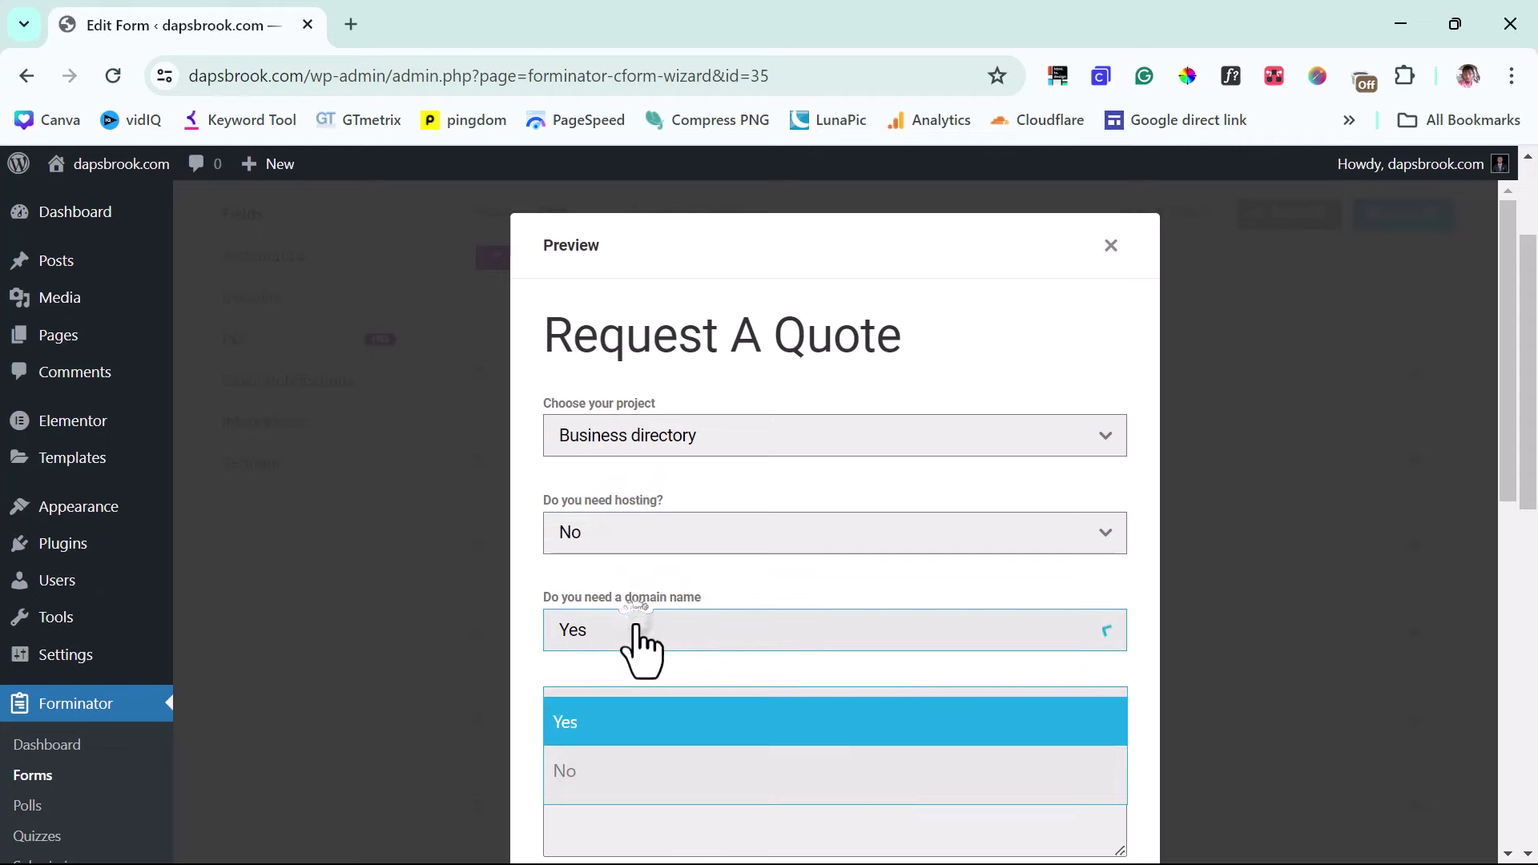
click(601, 773)
Step: Review the project description, name, email, phone and address fields in the form preview, and close it
scroll(704, 690, down, 4)
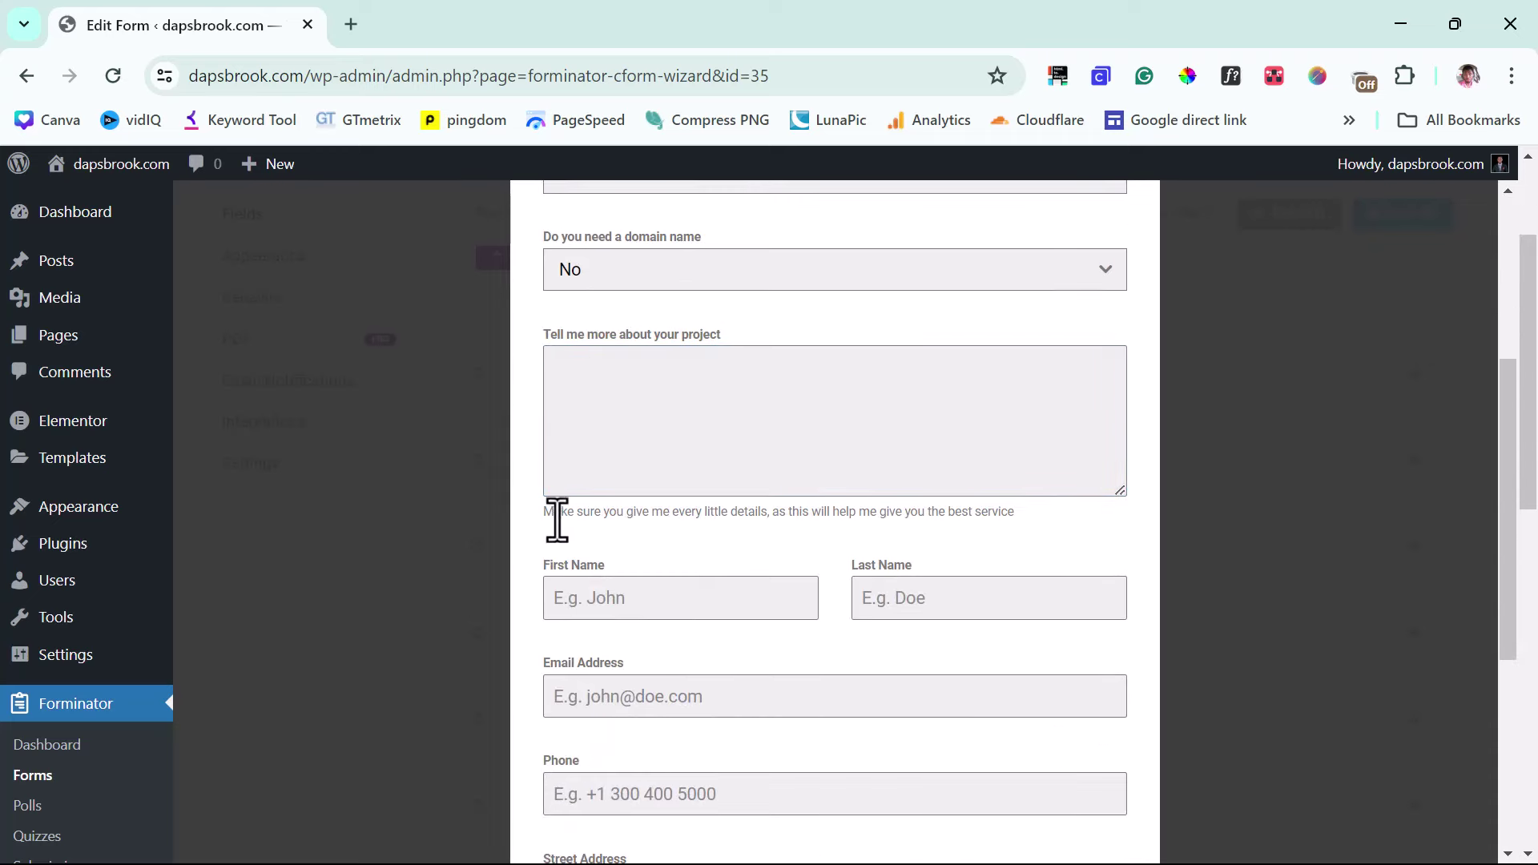
drag(544, 513, 957, 511)
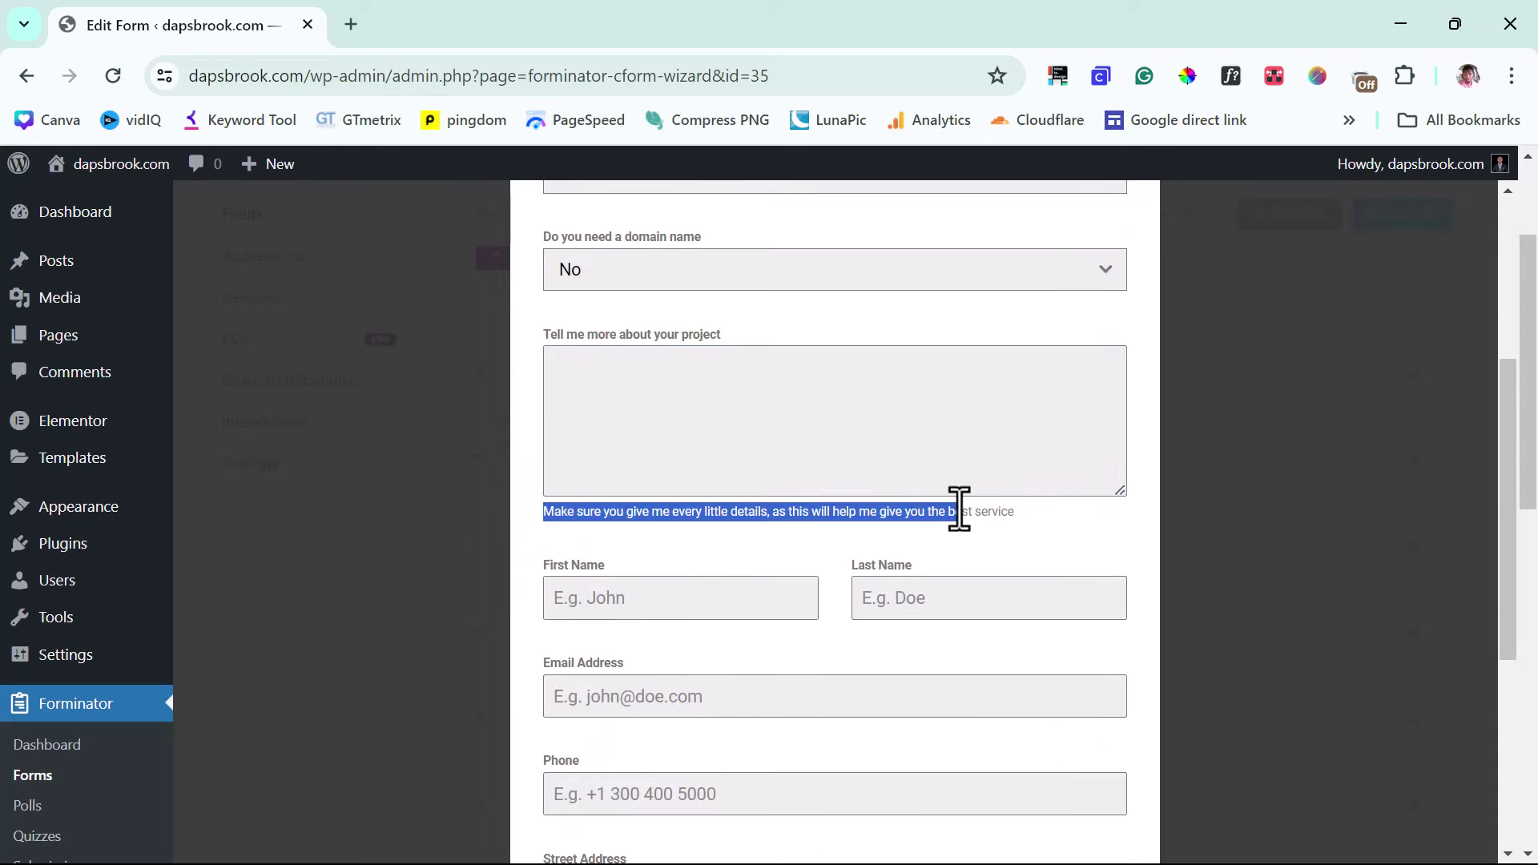
scroll(753, 561, down, 2)
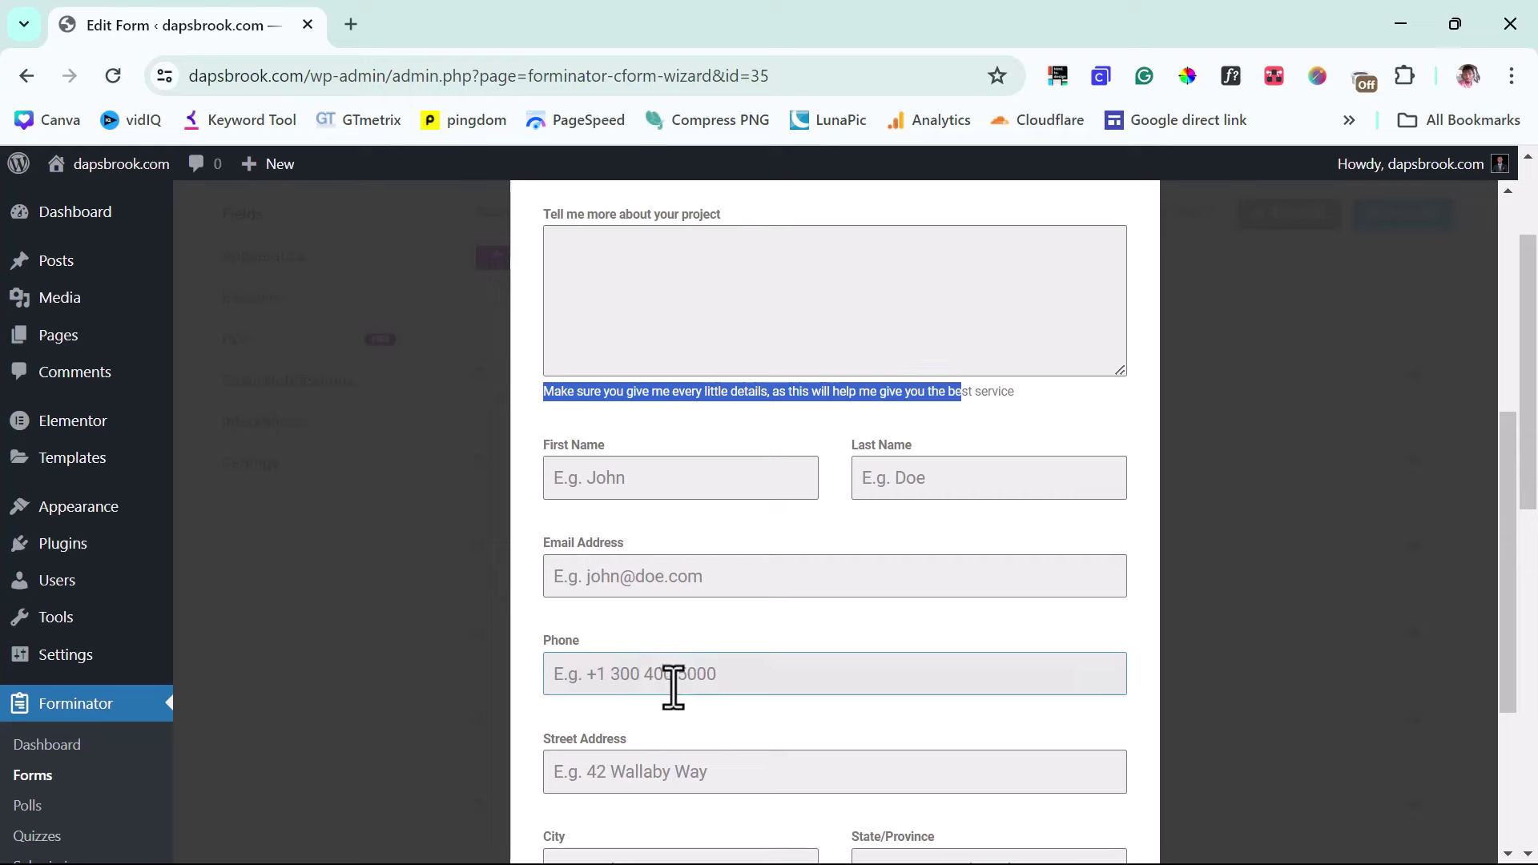
scroll(671, 677, down, 3)
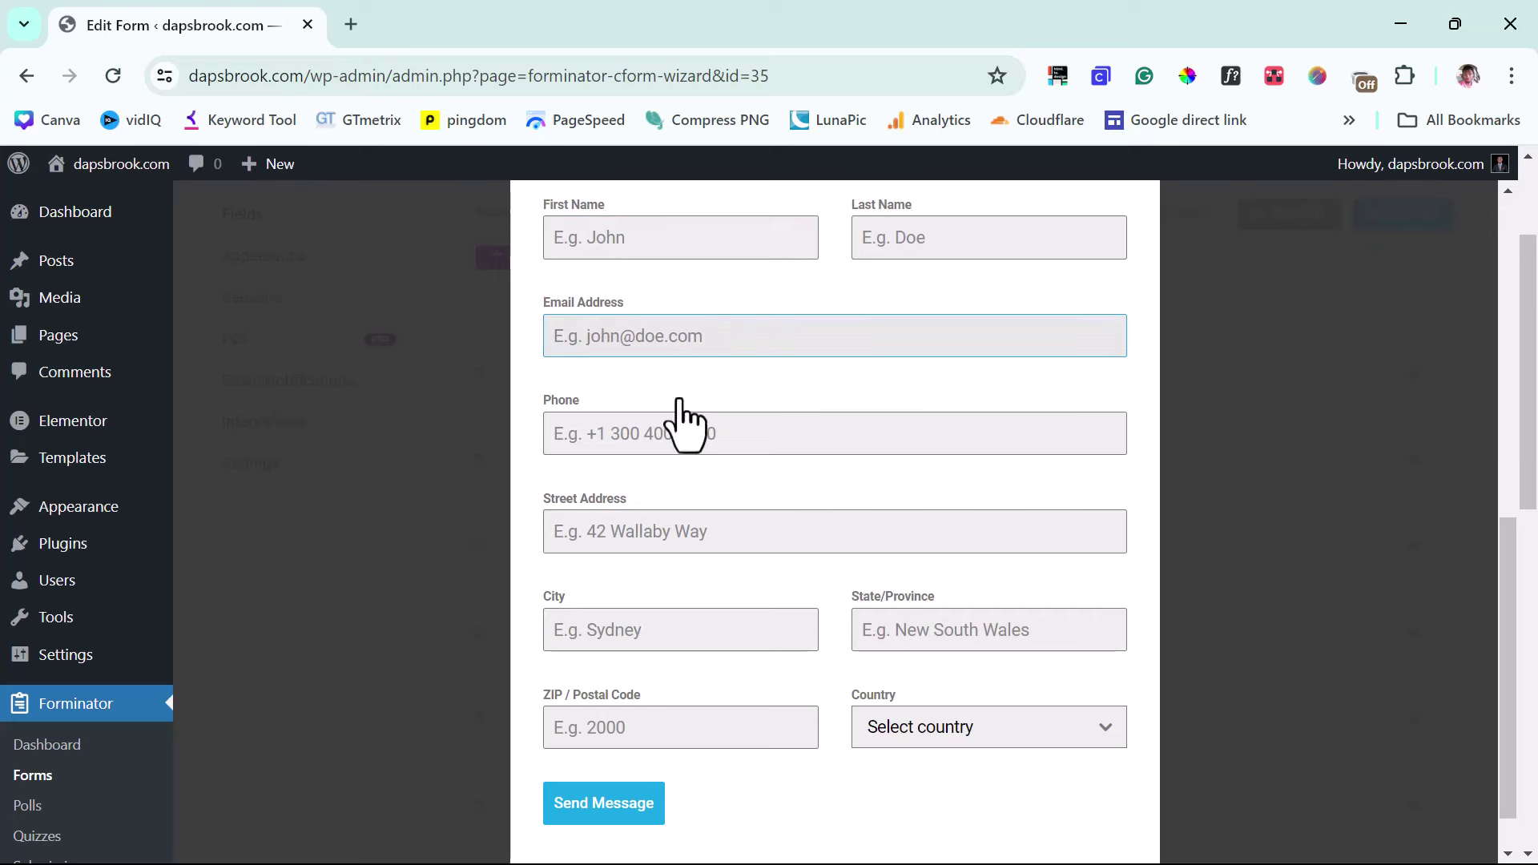
scroll(749, 396, up, 3)
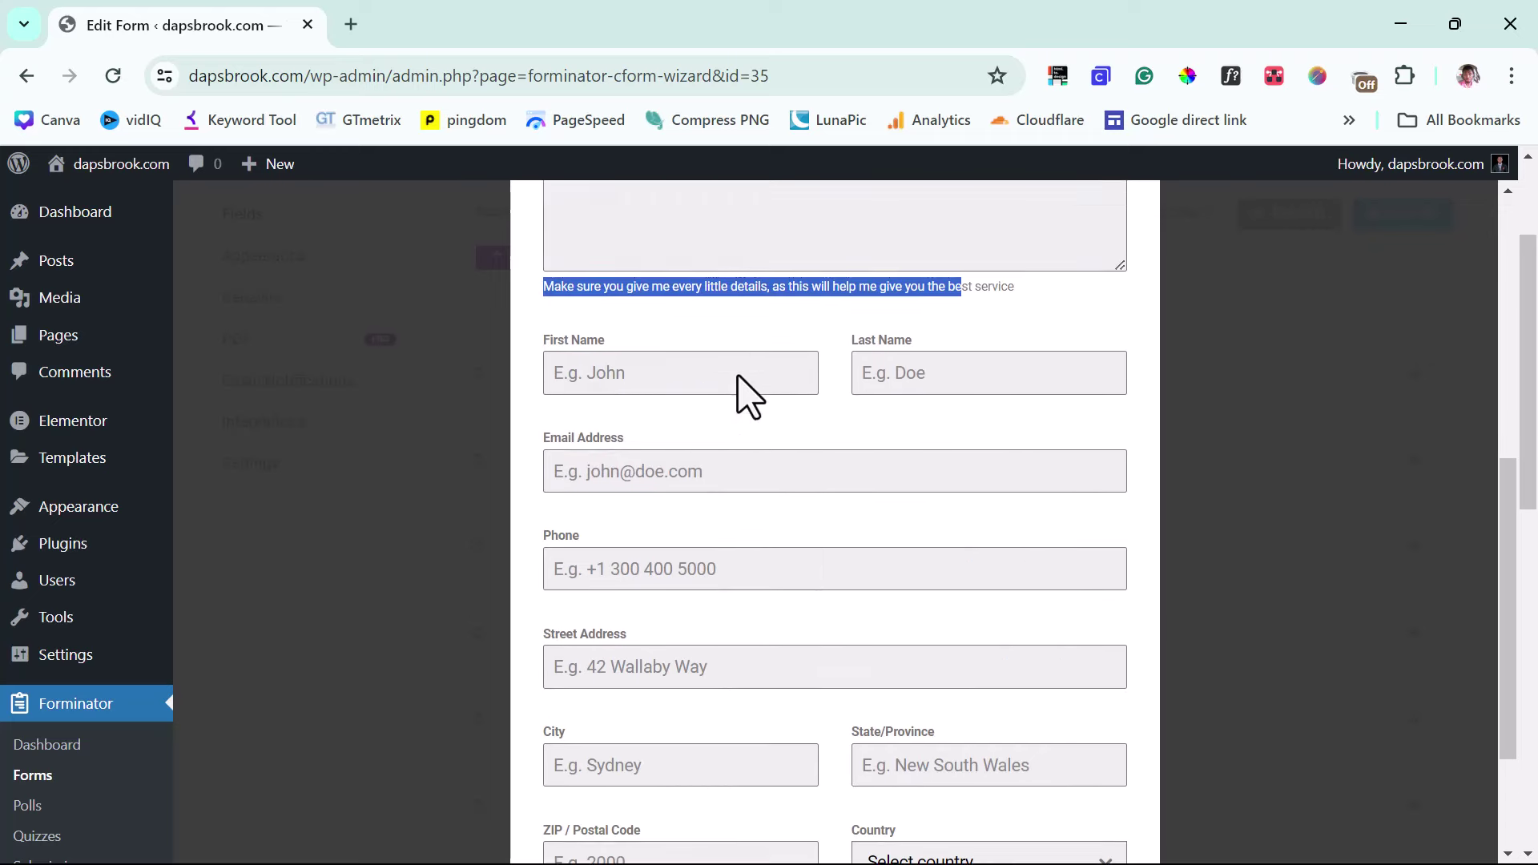
scroll(908, 481, up, 6)
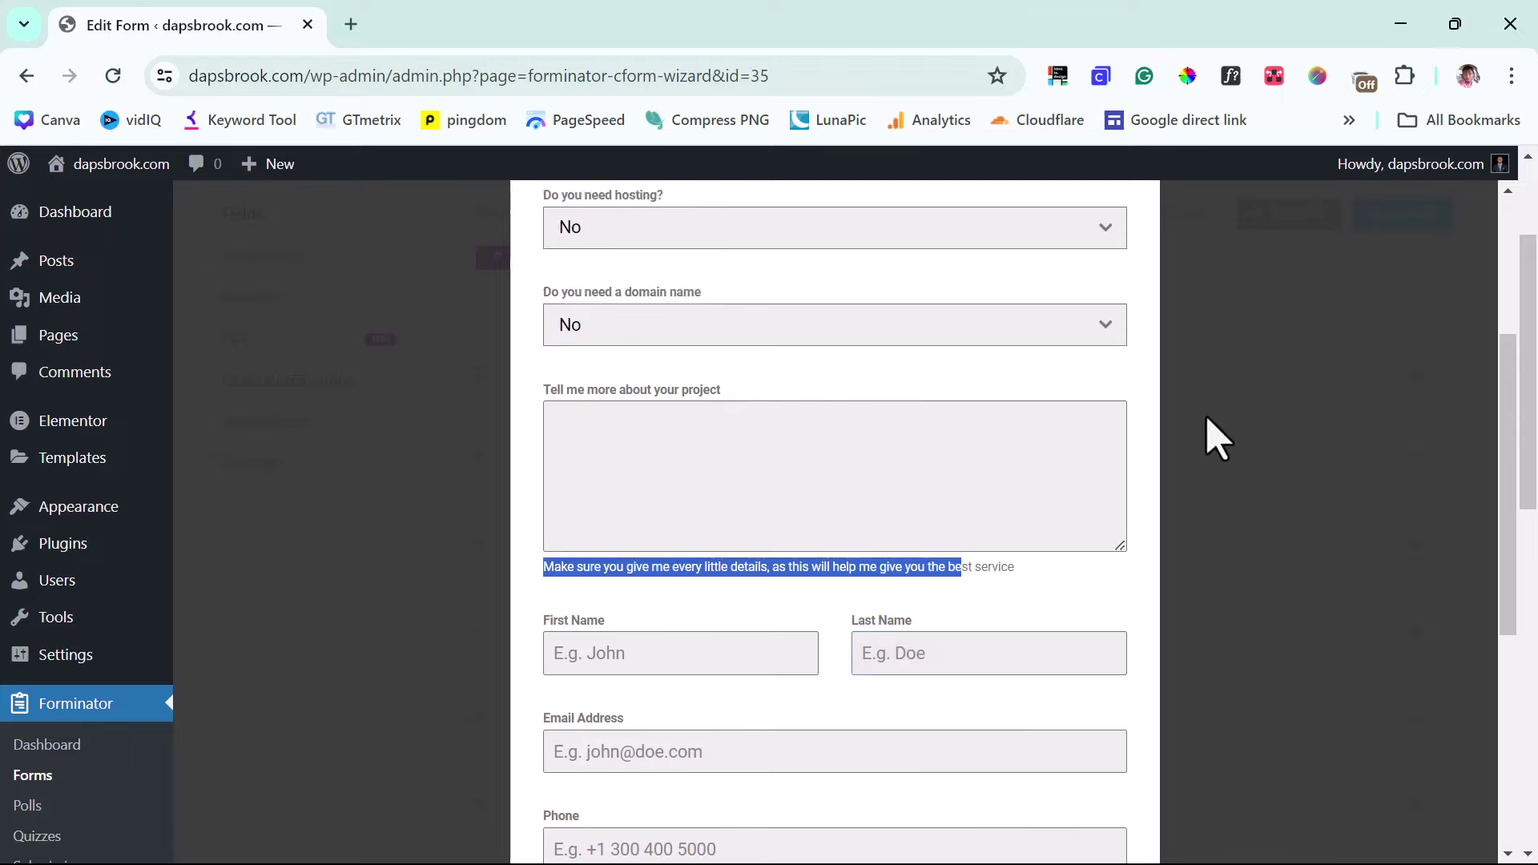
click(1110, 245)
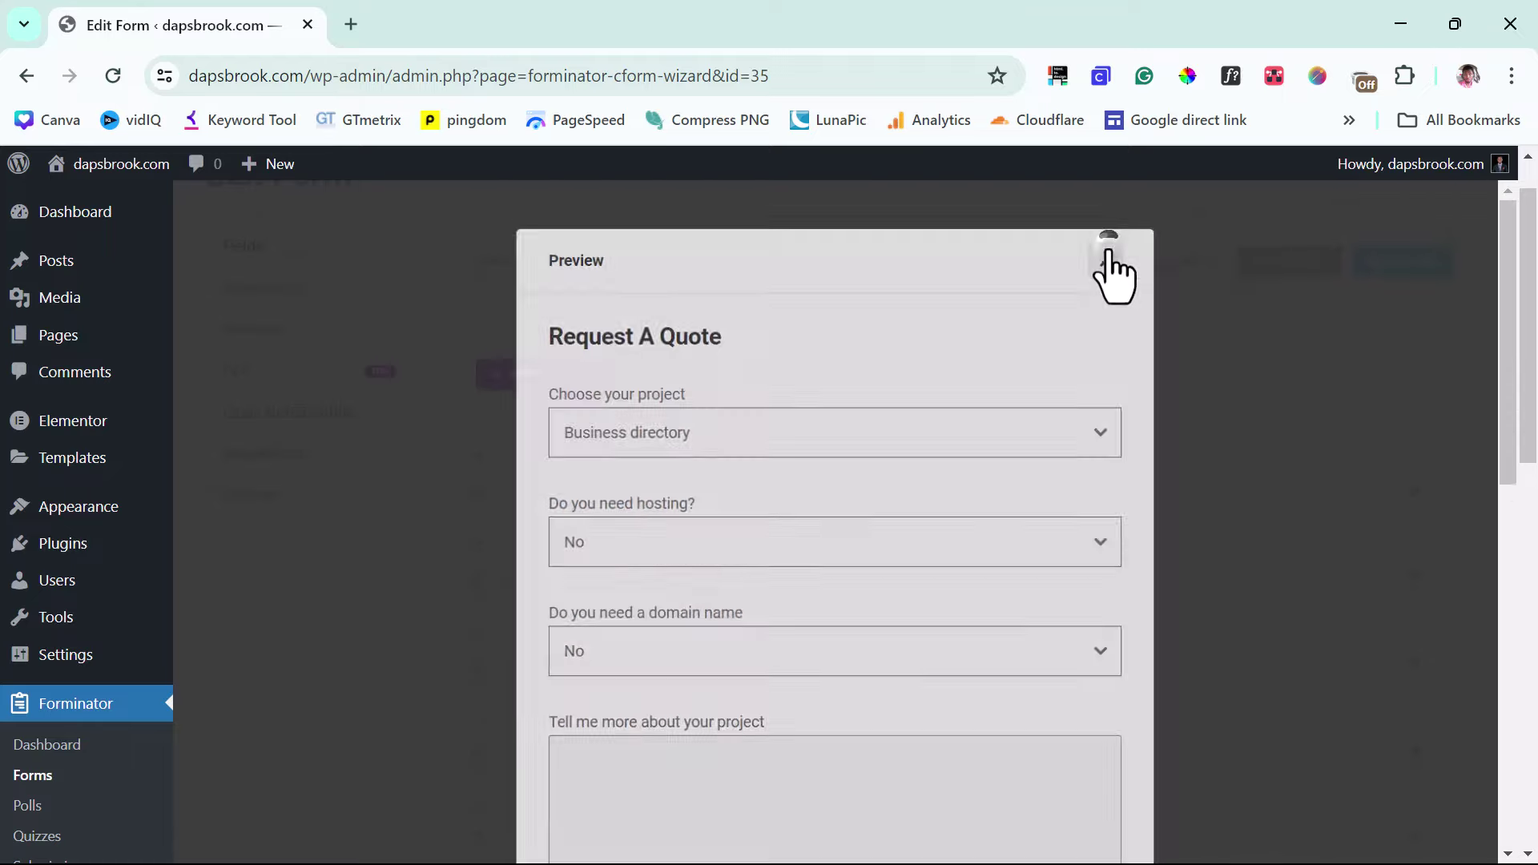
Step: Move the Phone field onto the same row as the Email Address field, to its right
scroll(764, 449, down, 3)
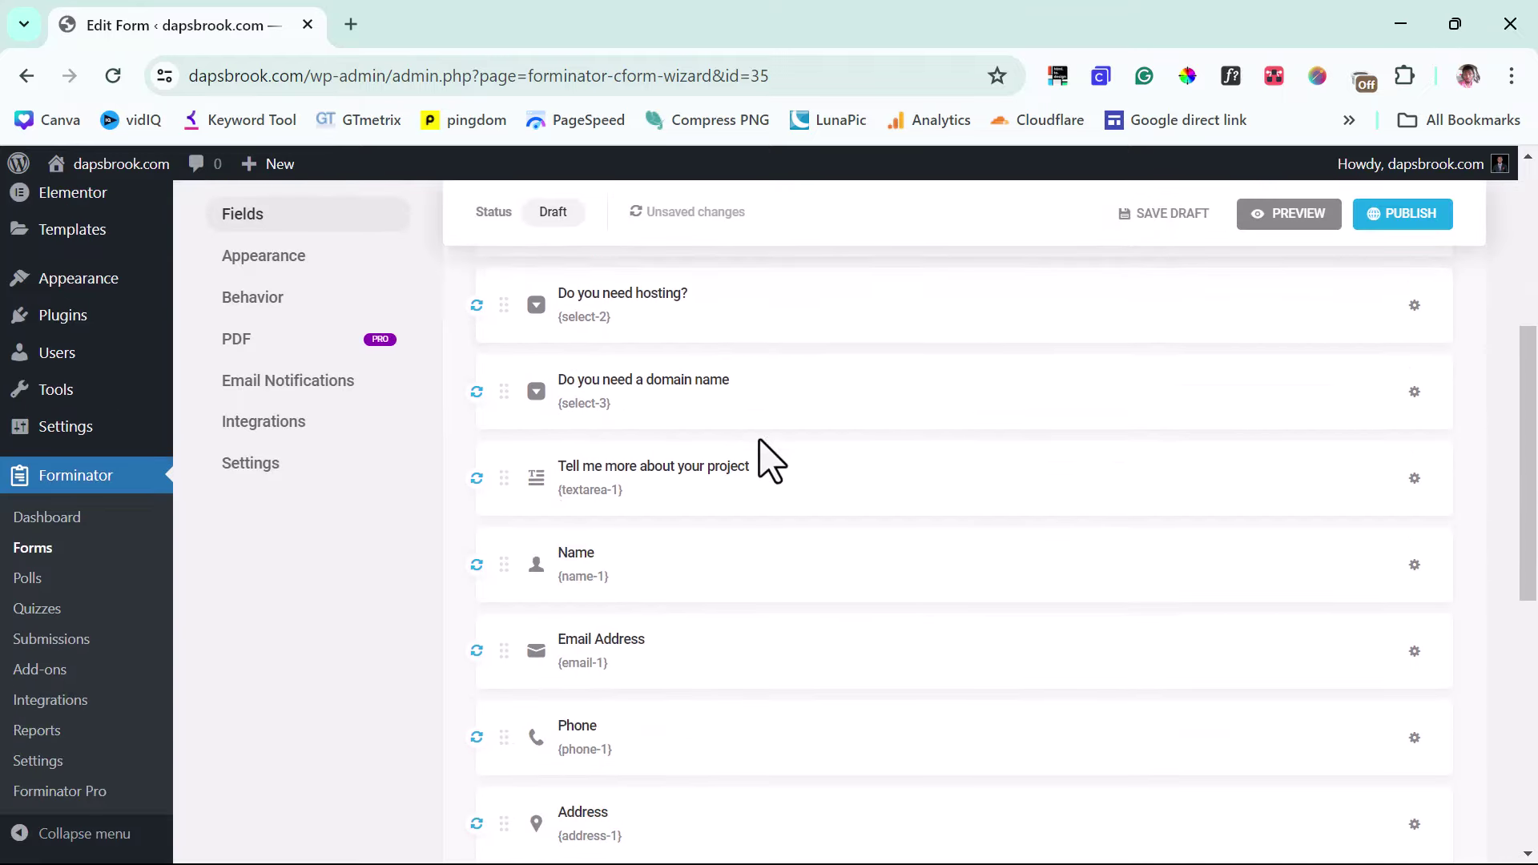
scroll(762, 456, down, 1)
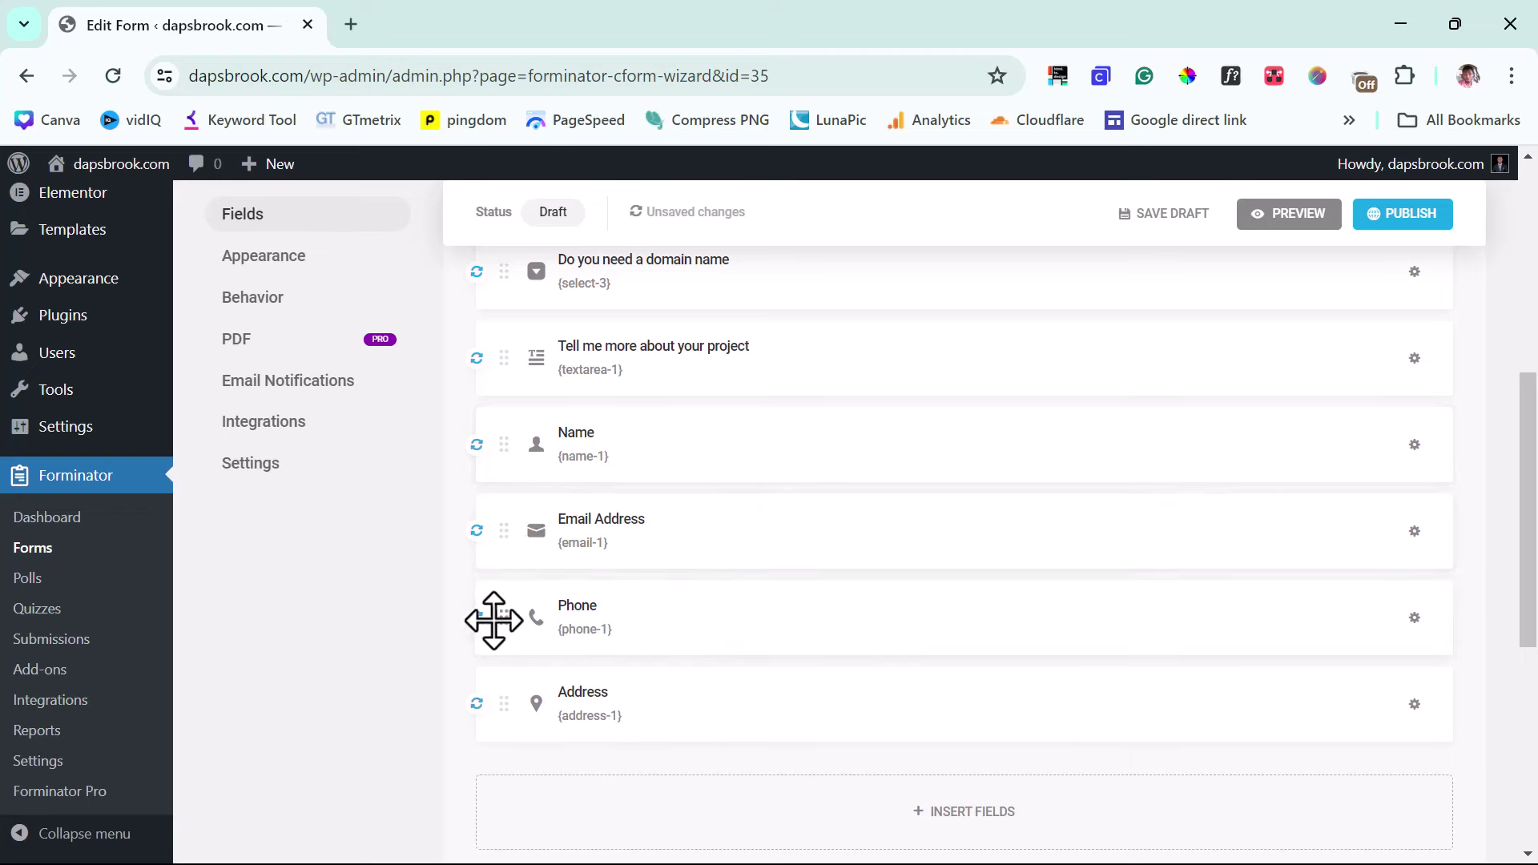
drag(504, 611, 1404, 542)
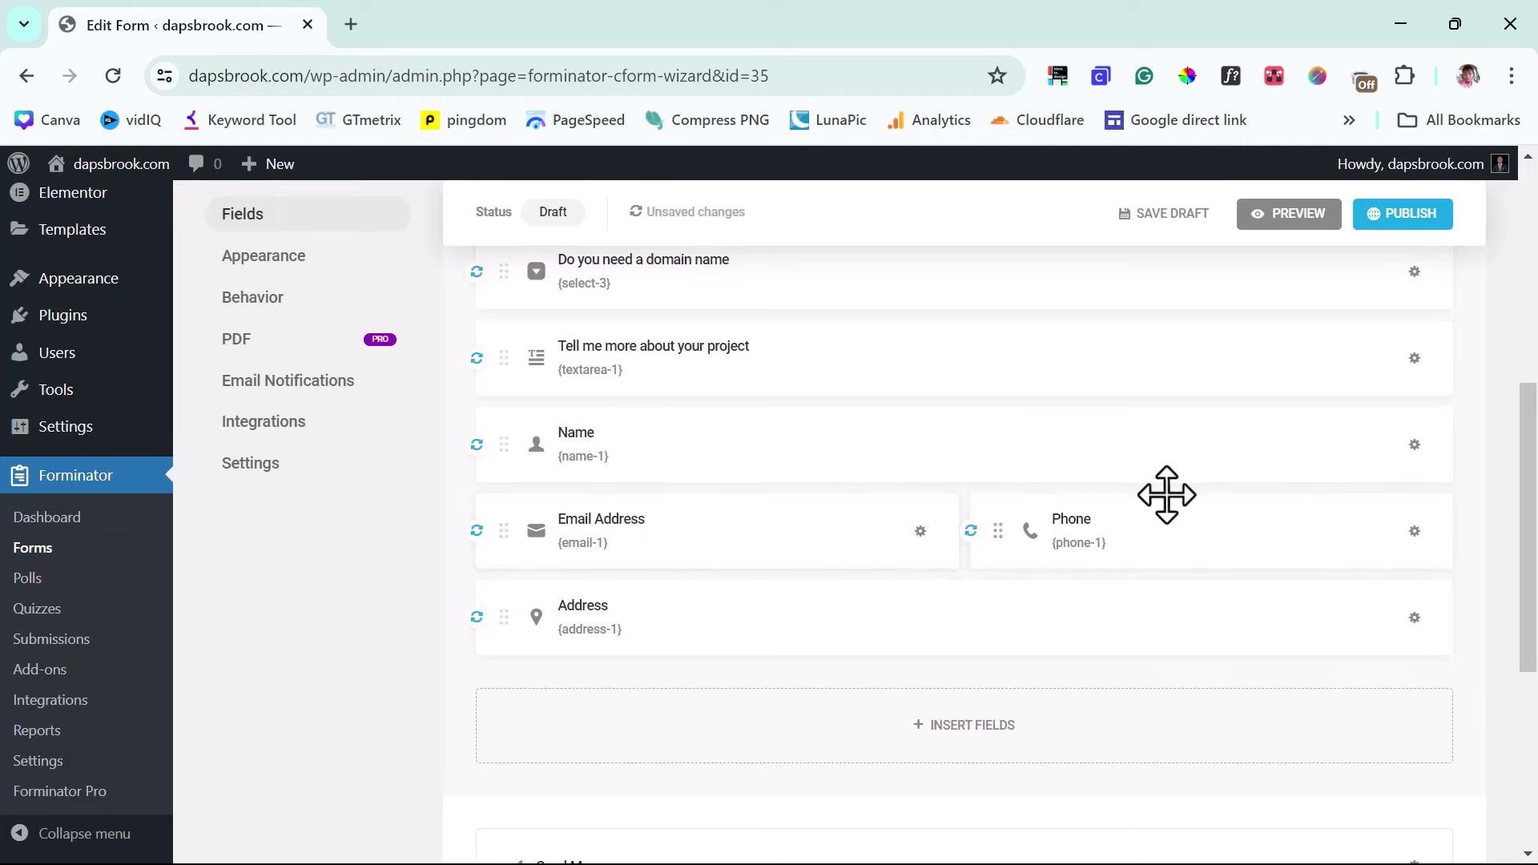
Step: Preview the form, check the layout of all fields including the Email Address and Phone row, and close the preview
click(1269, 232)
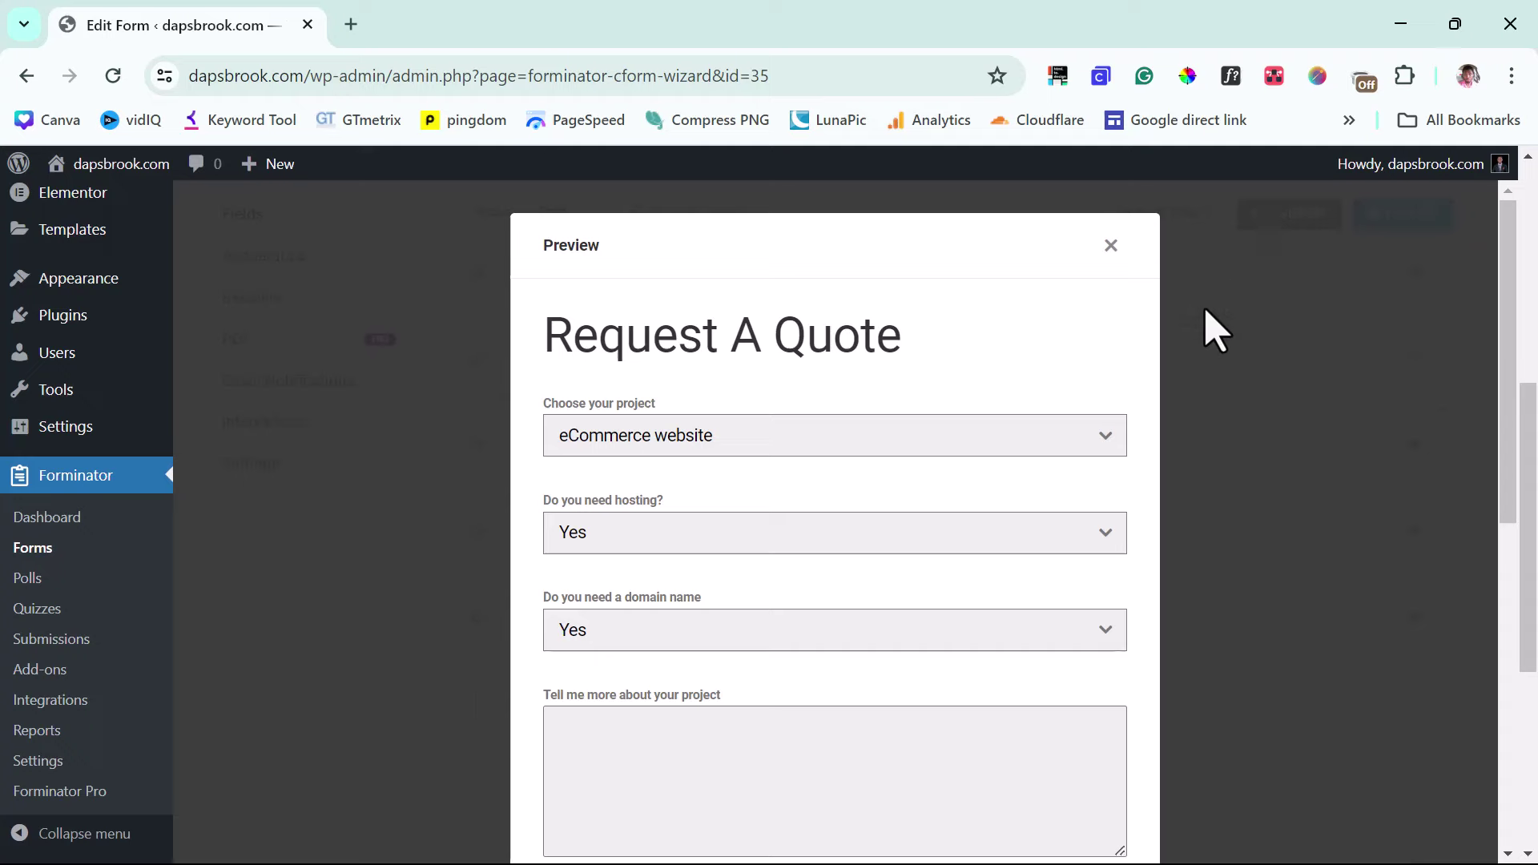
scroll(827, 347, down, 8)
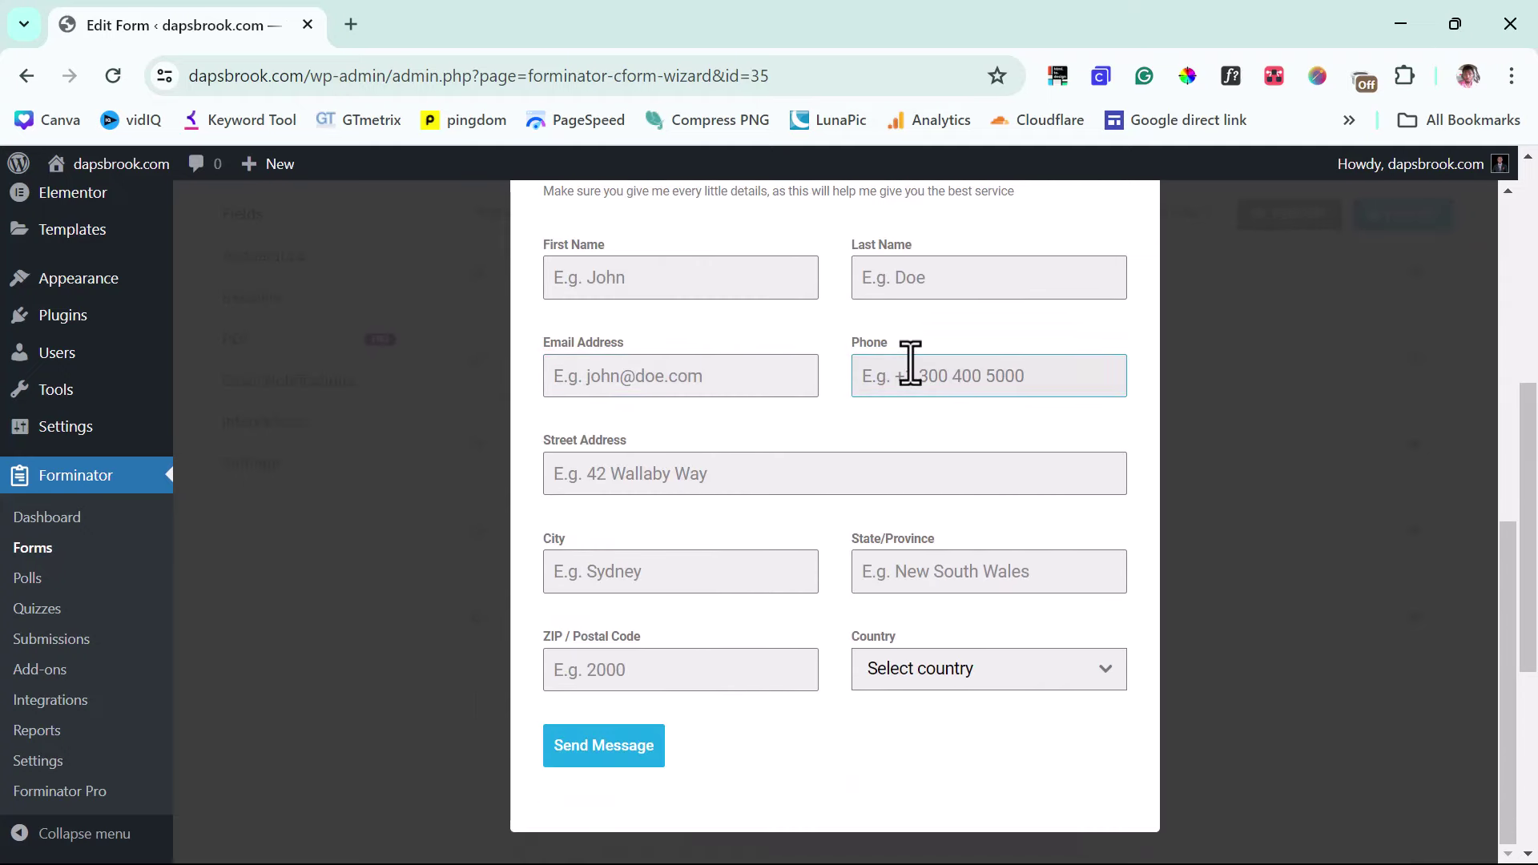
scroll(881, 529, up, 6)
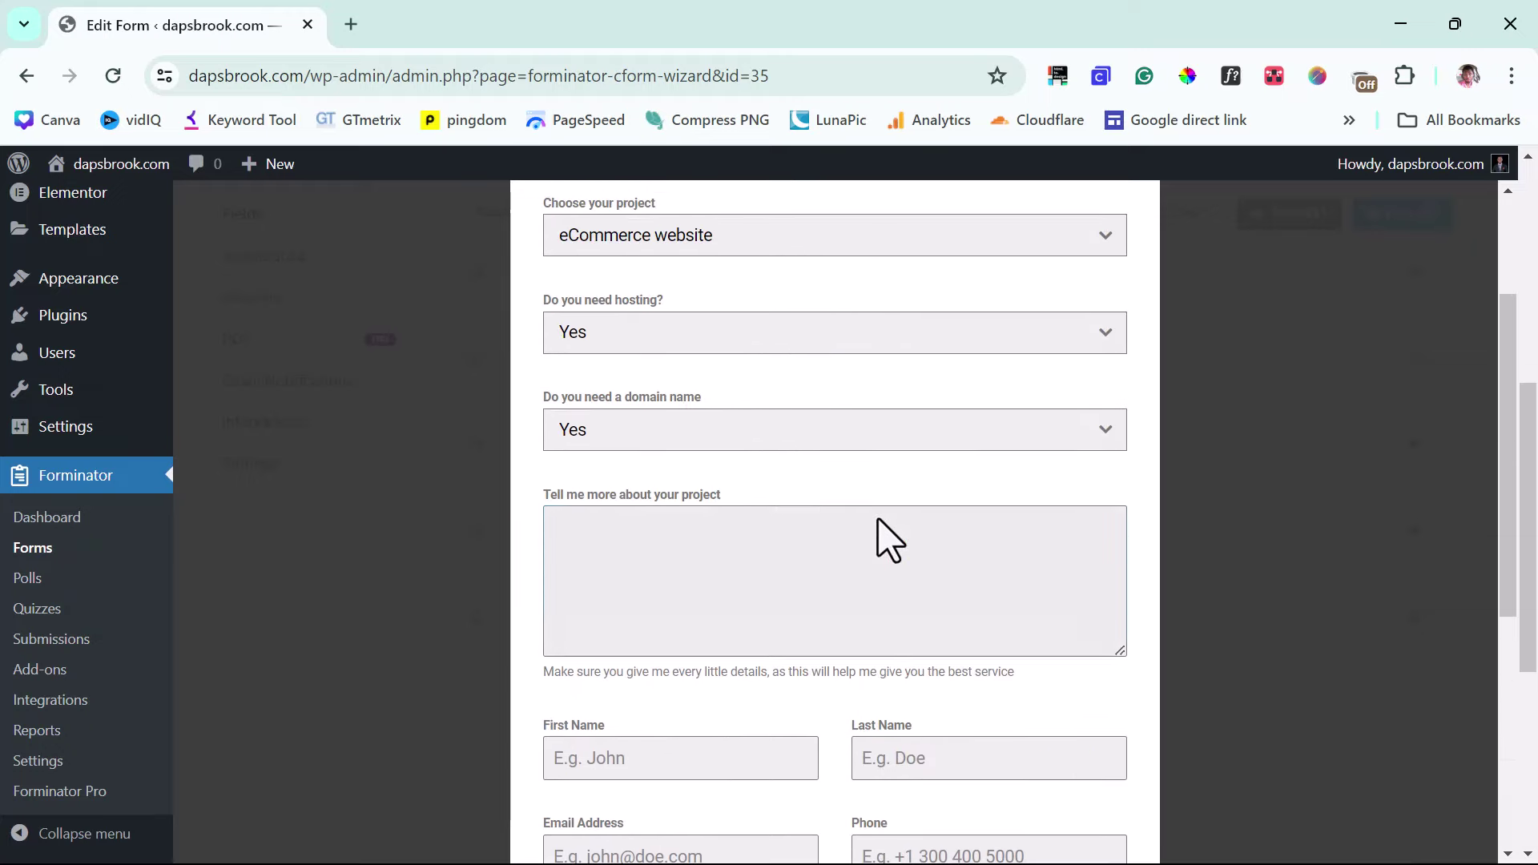
scroll(876, 520, up, 2)
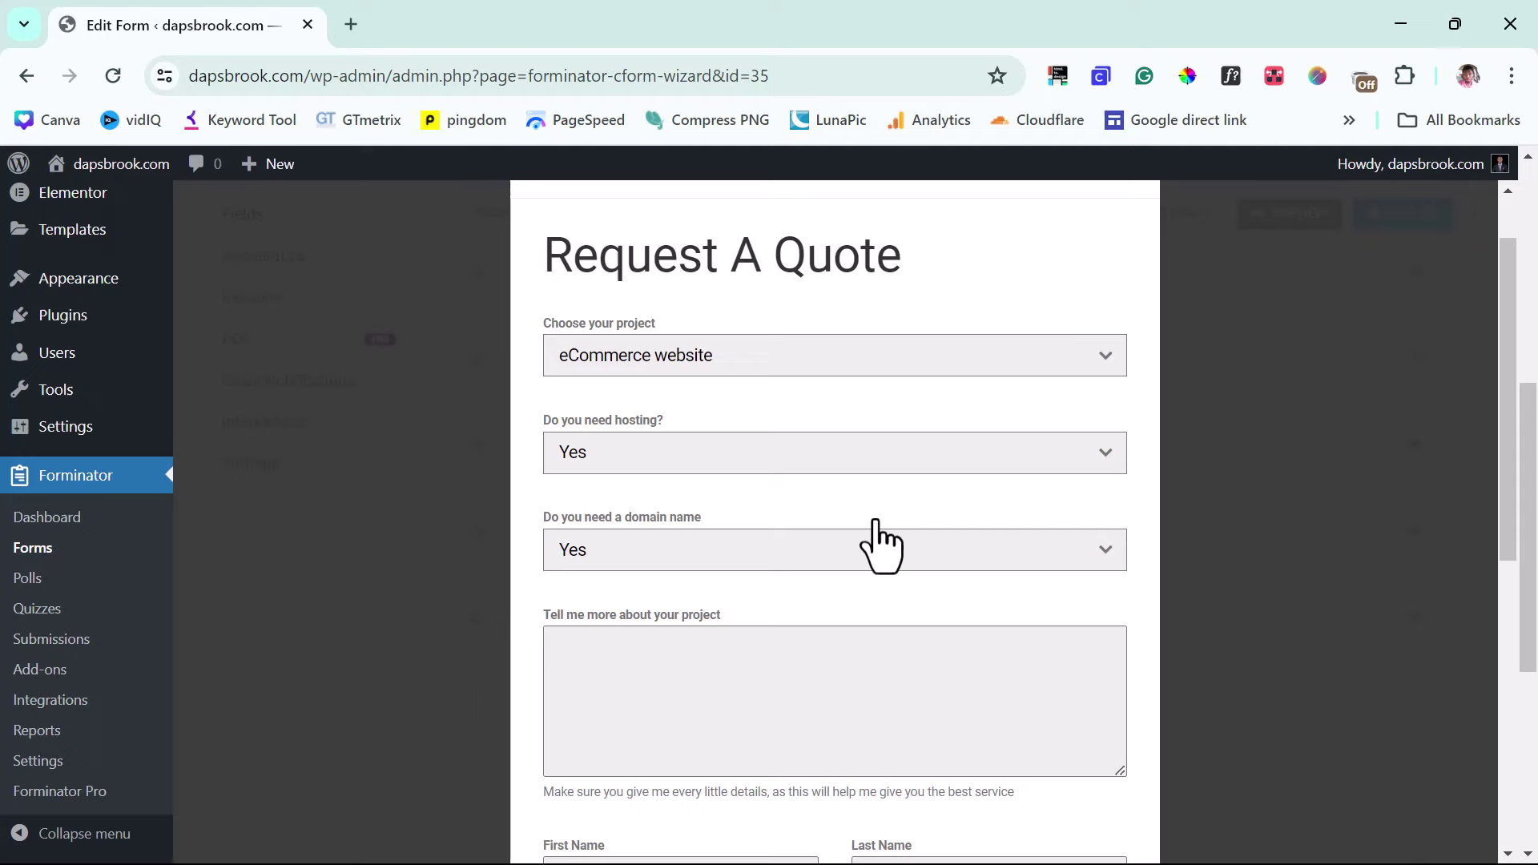
scroll(881, 540, down, 6)
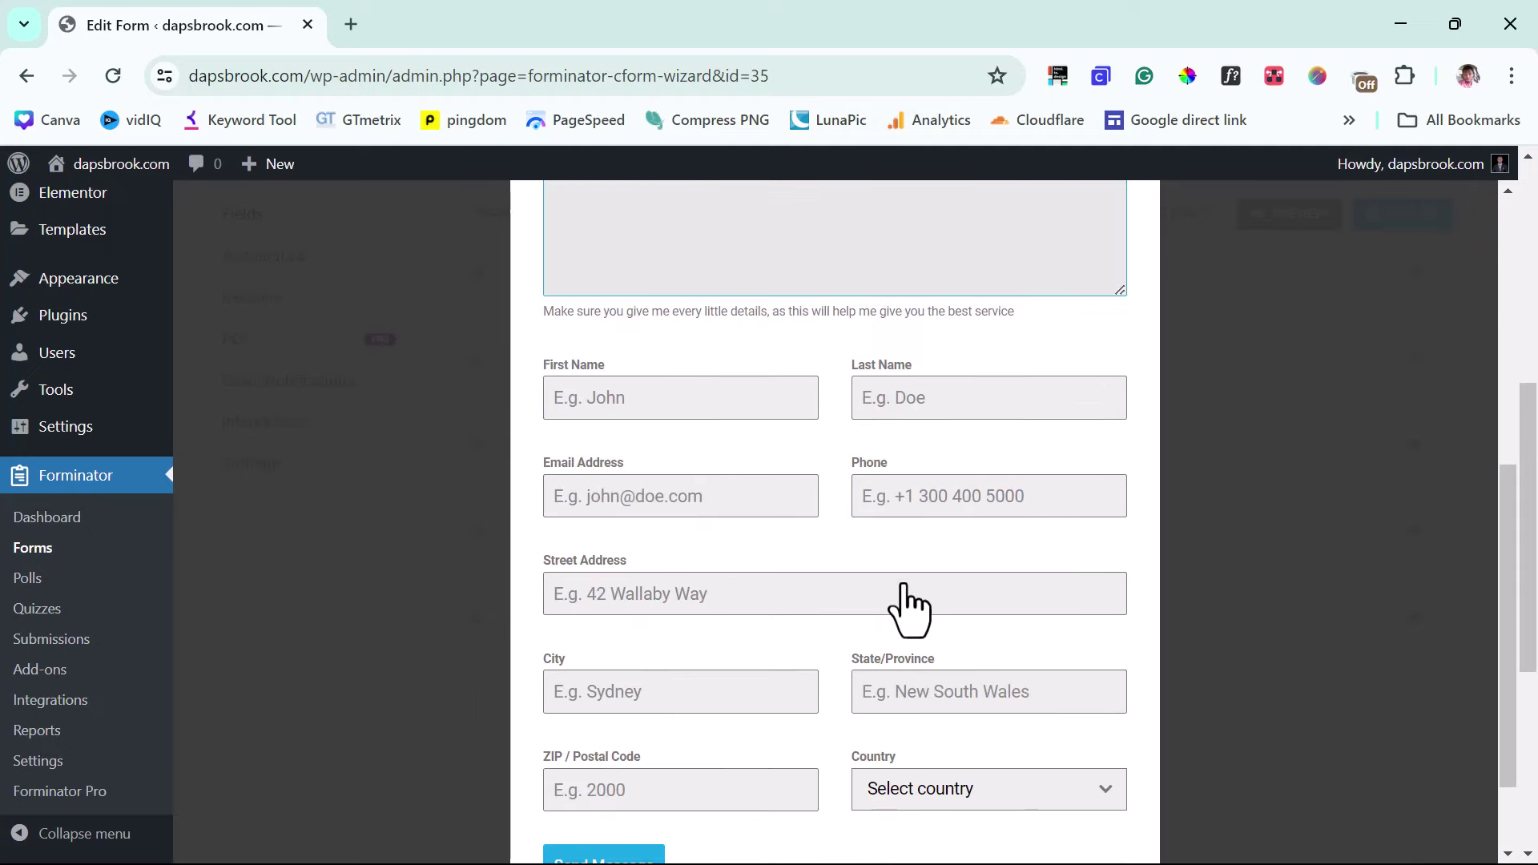
scroll(903, 586, up, 7)
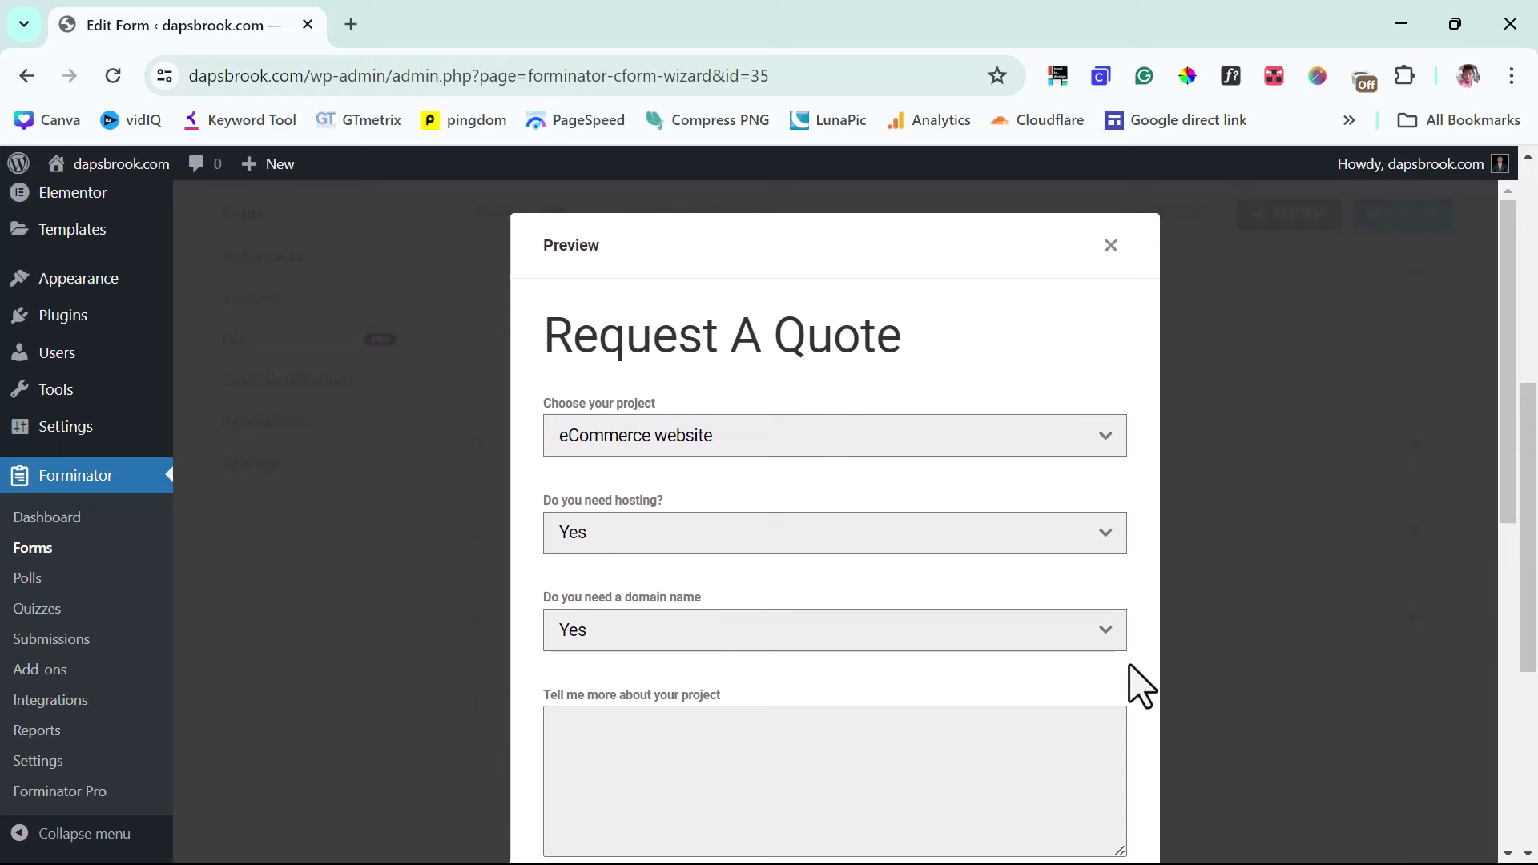
scroll(1140, 693, down, 3)
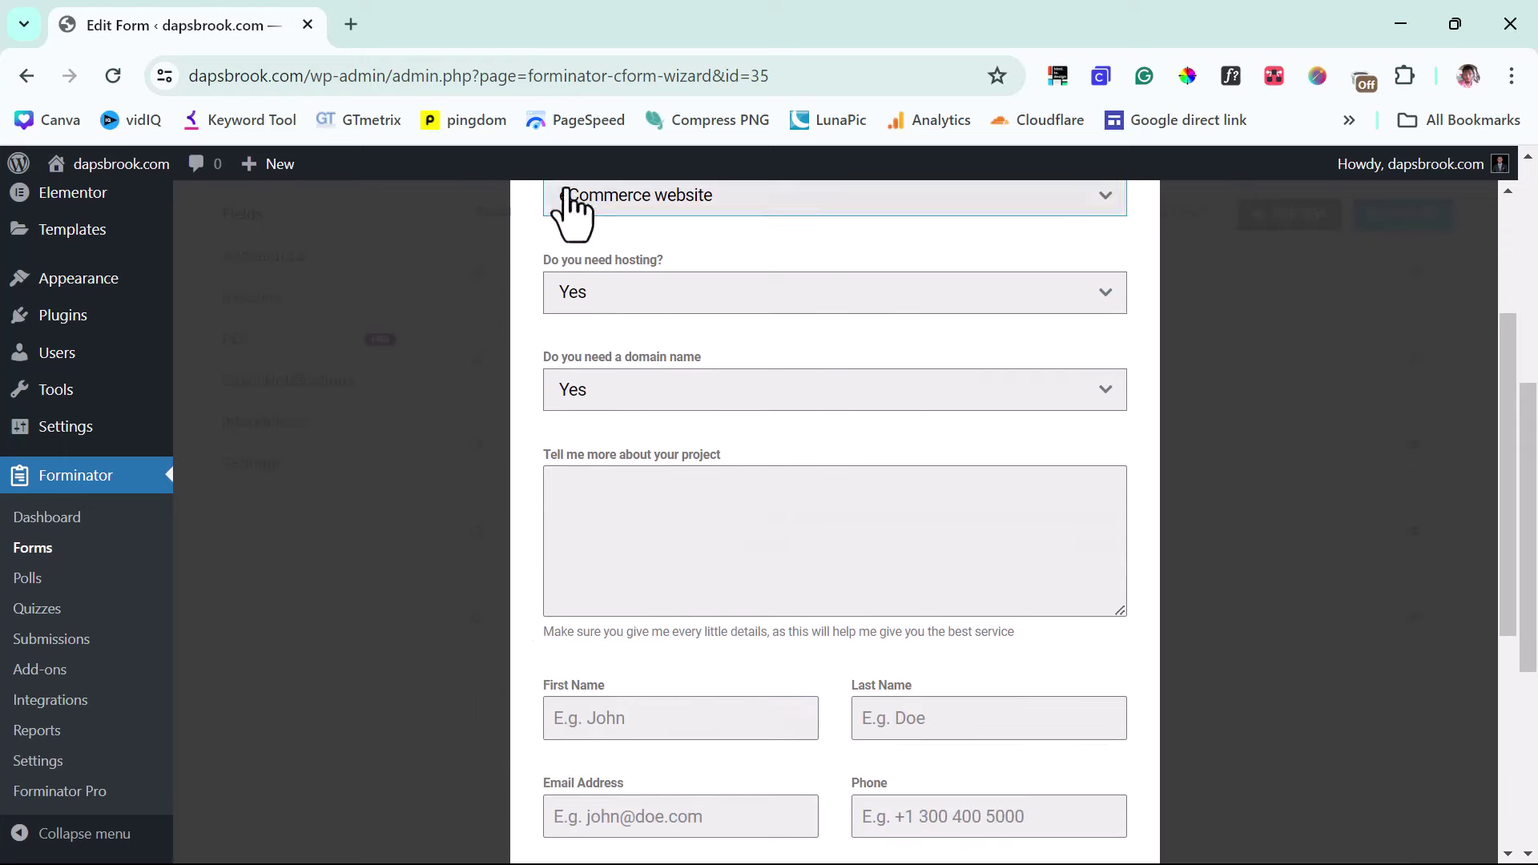
scroll(1084, 448, down, 3)
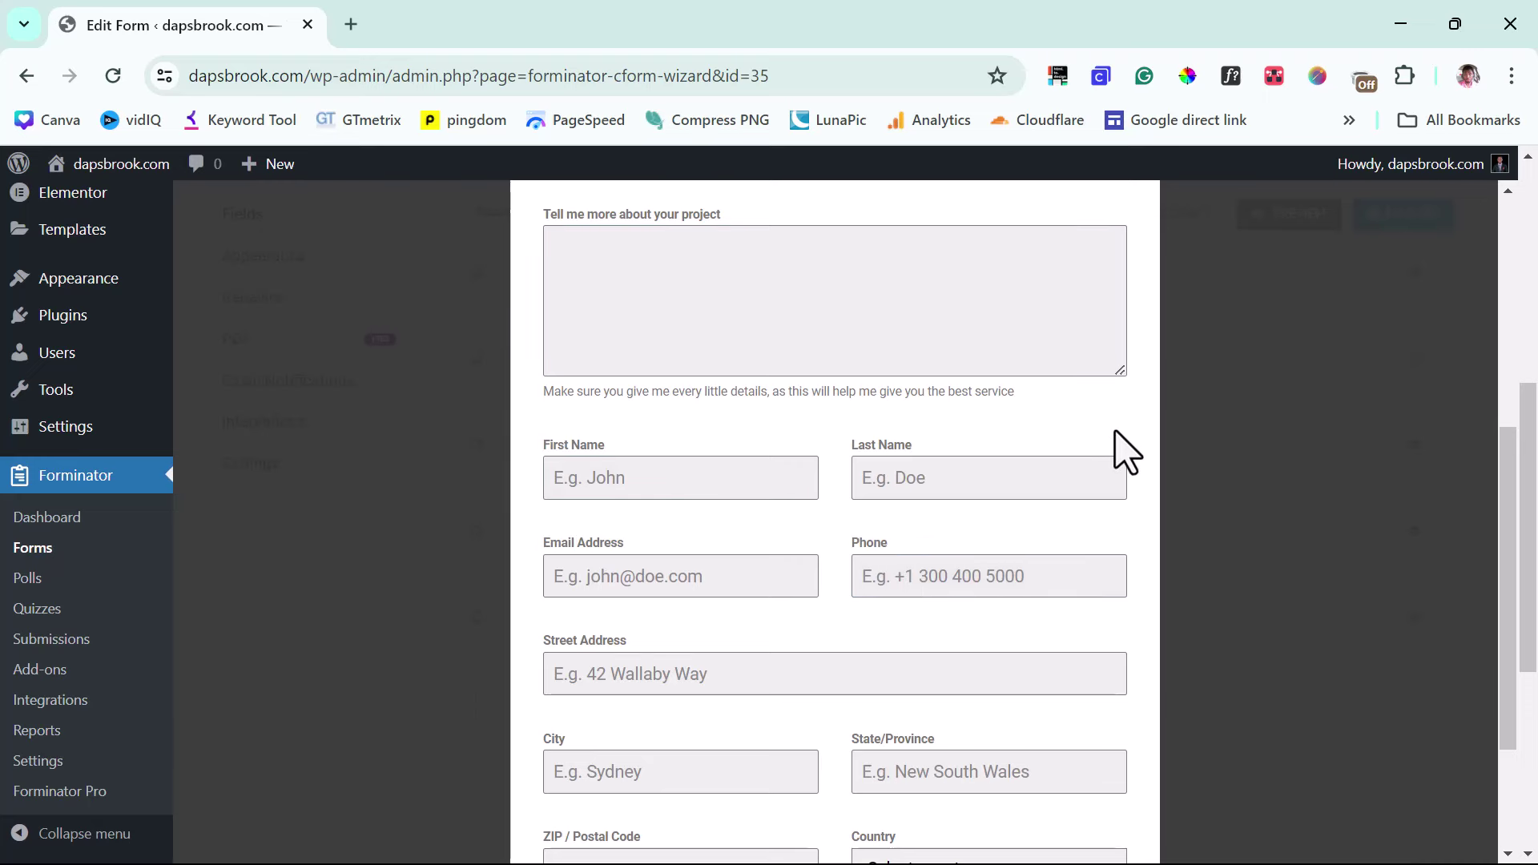
scroll(1123, 456, down, 3)
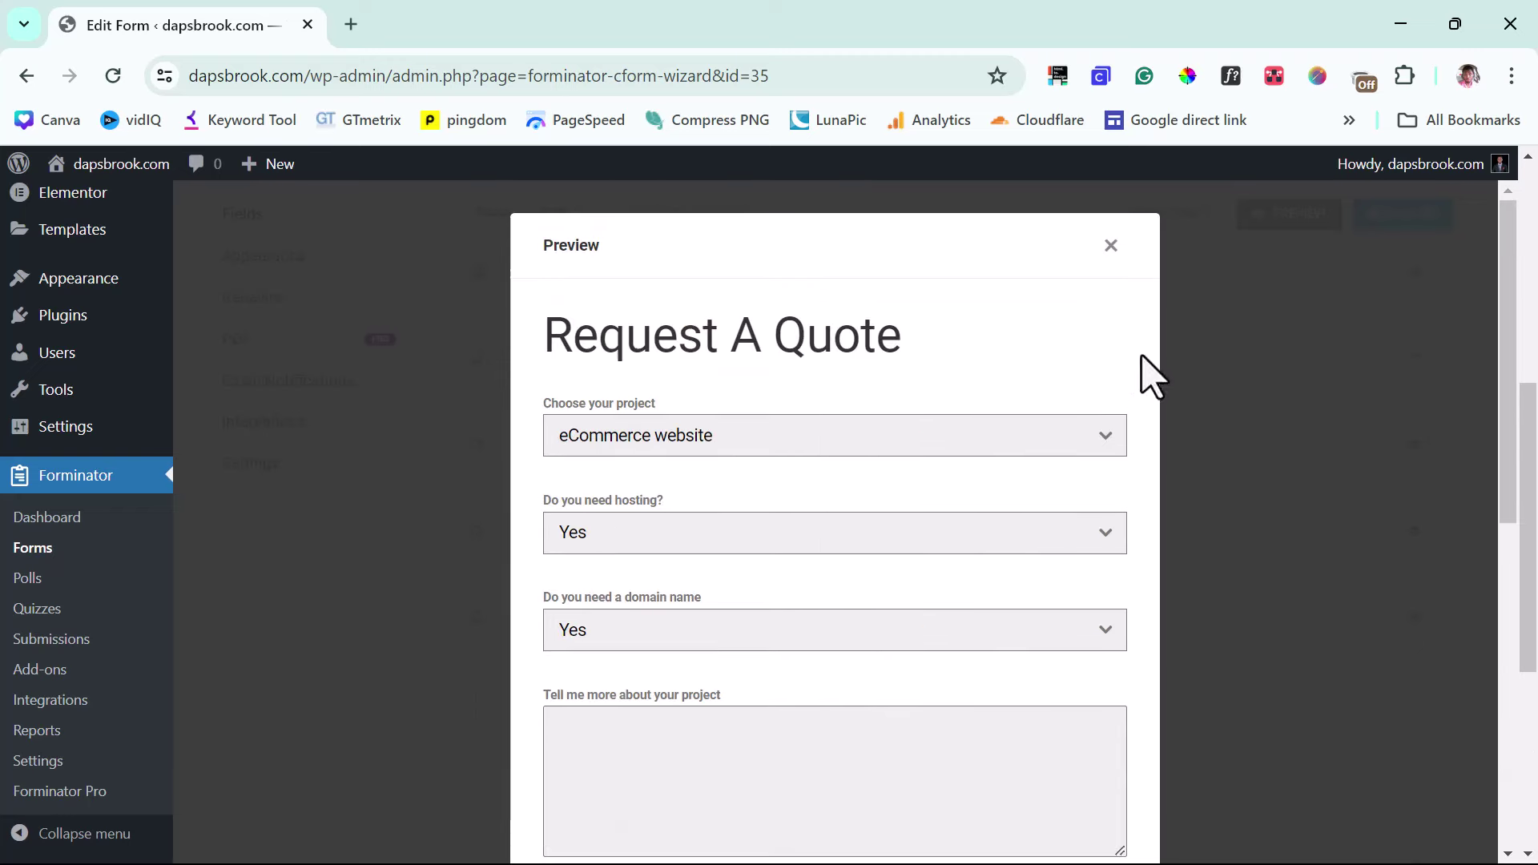
click(1098, 245)
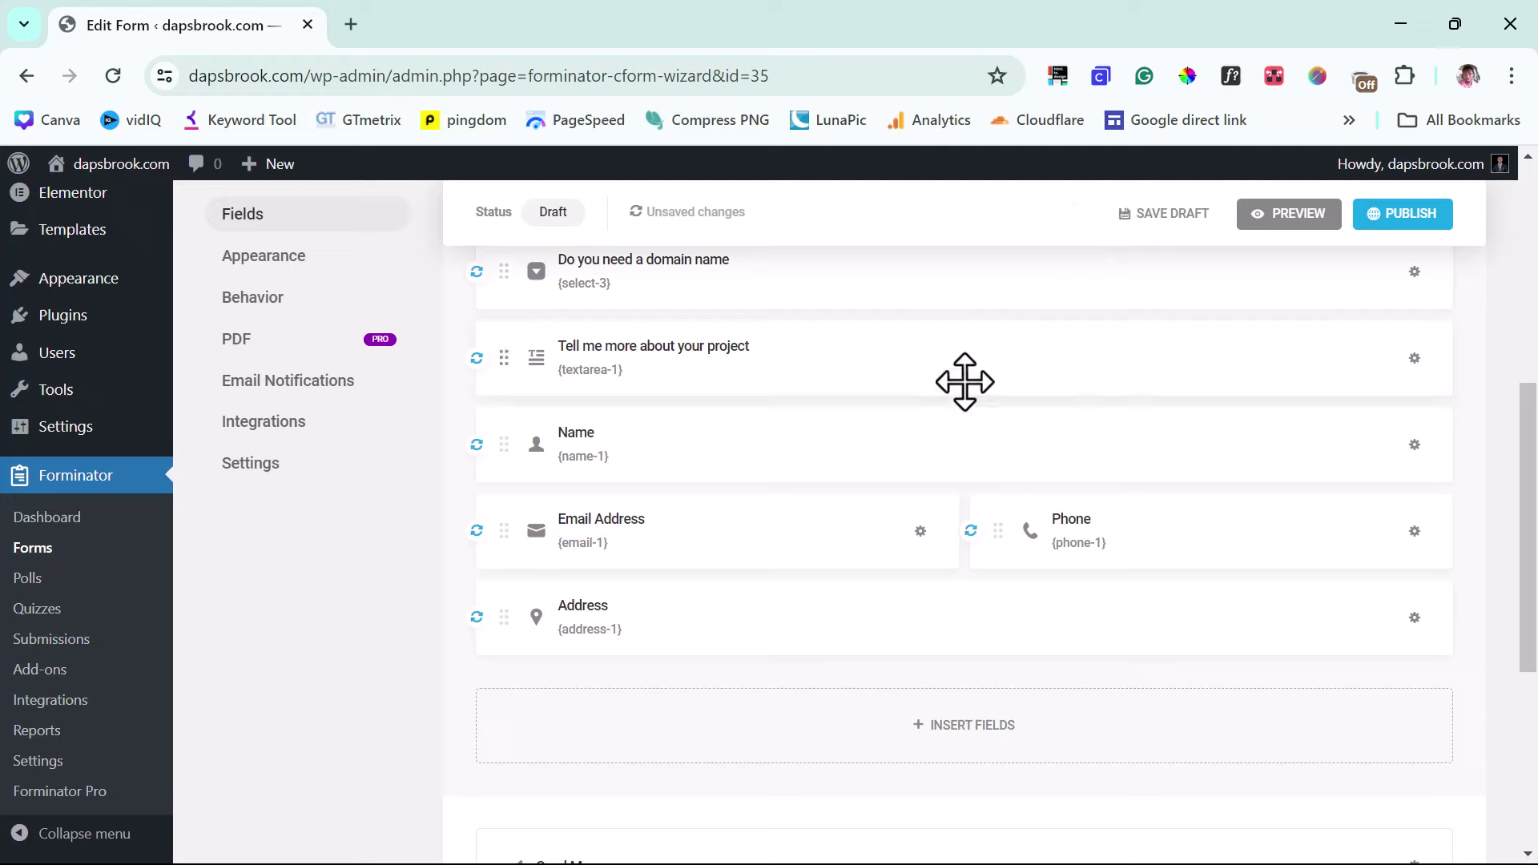
Step: Insert a Page Break field and move it between "Tell me more about your project" and Name
click(957, 721)
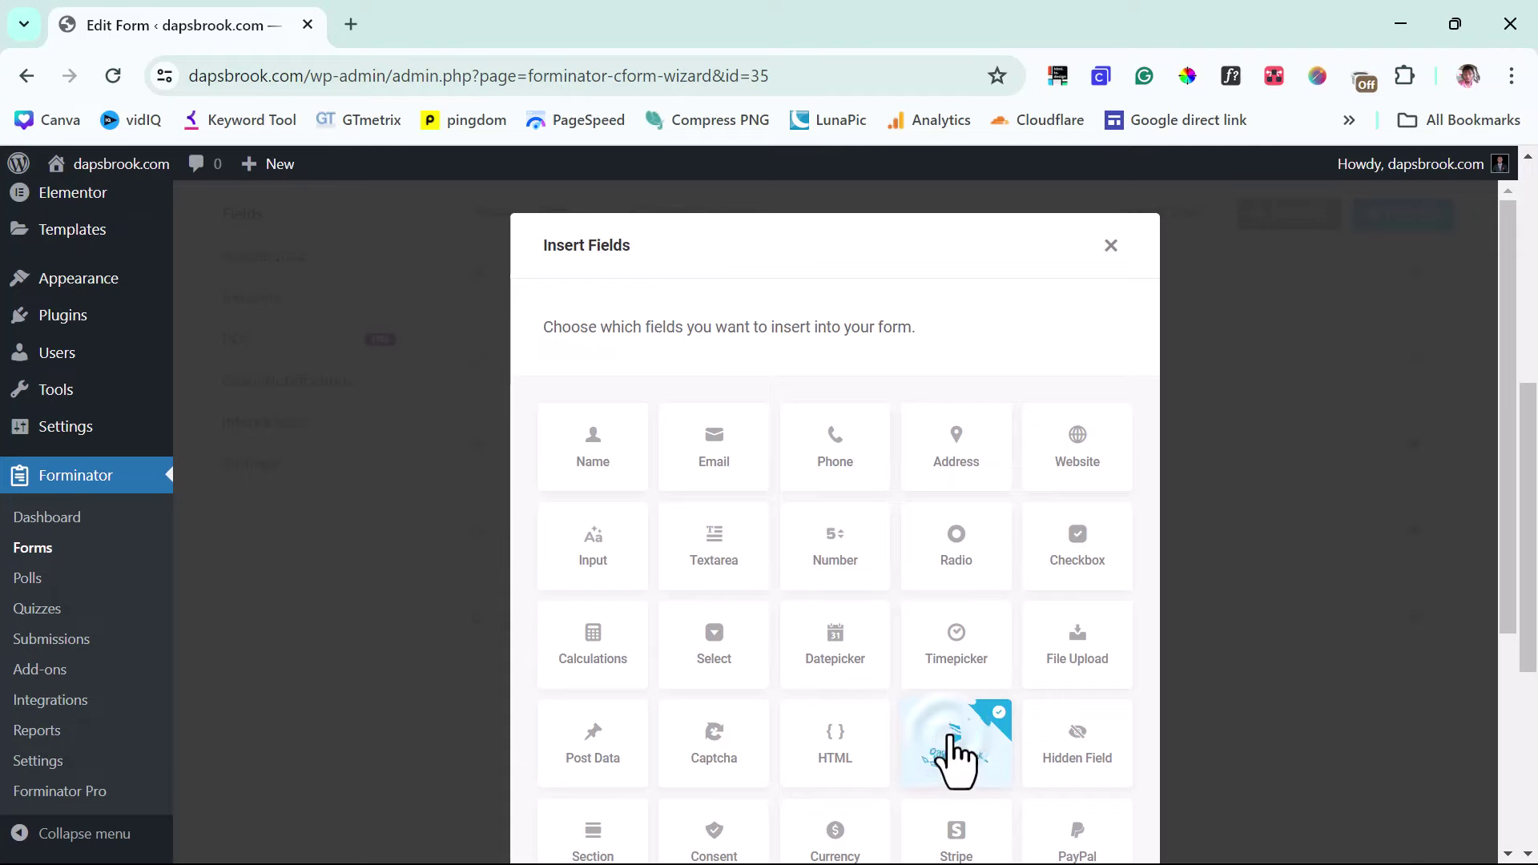
scroll(952, 762, down, 5)
click(1042, 785)
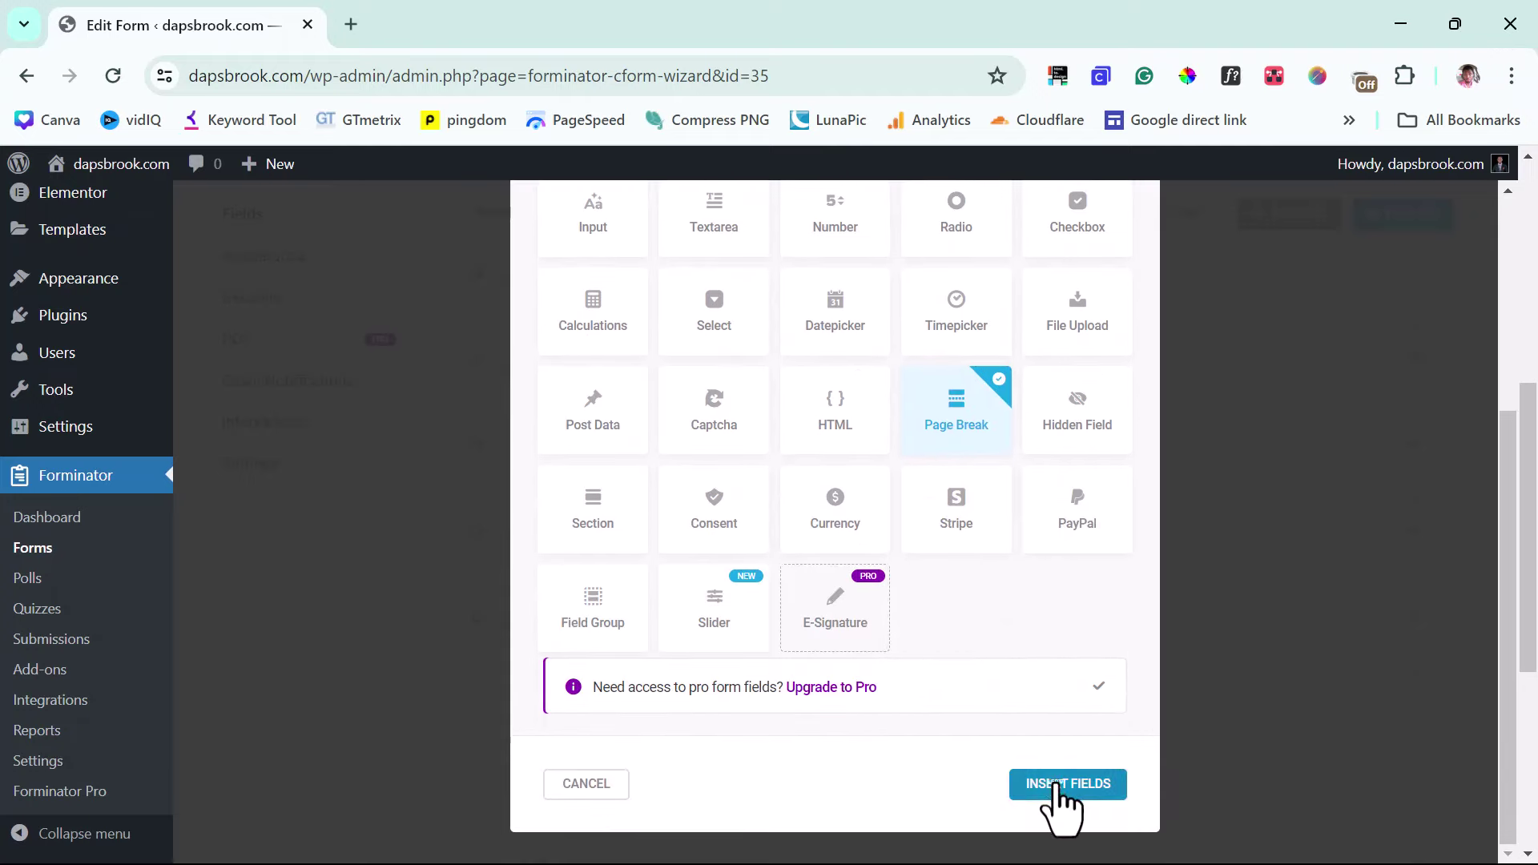
scroll(985, 748, up, 3)
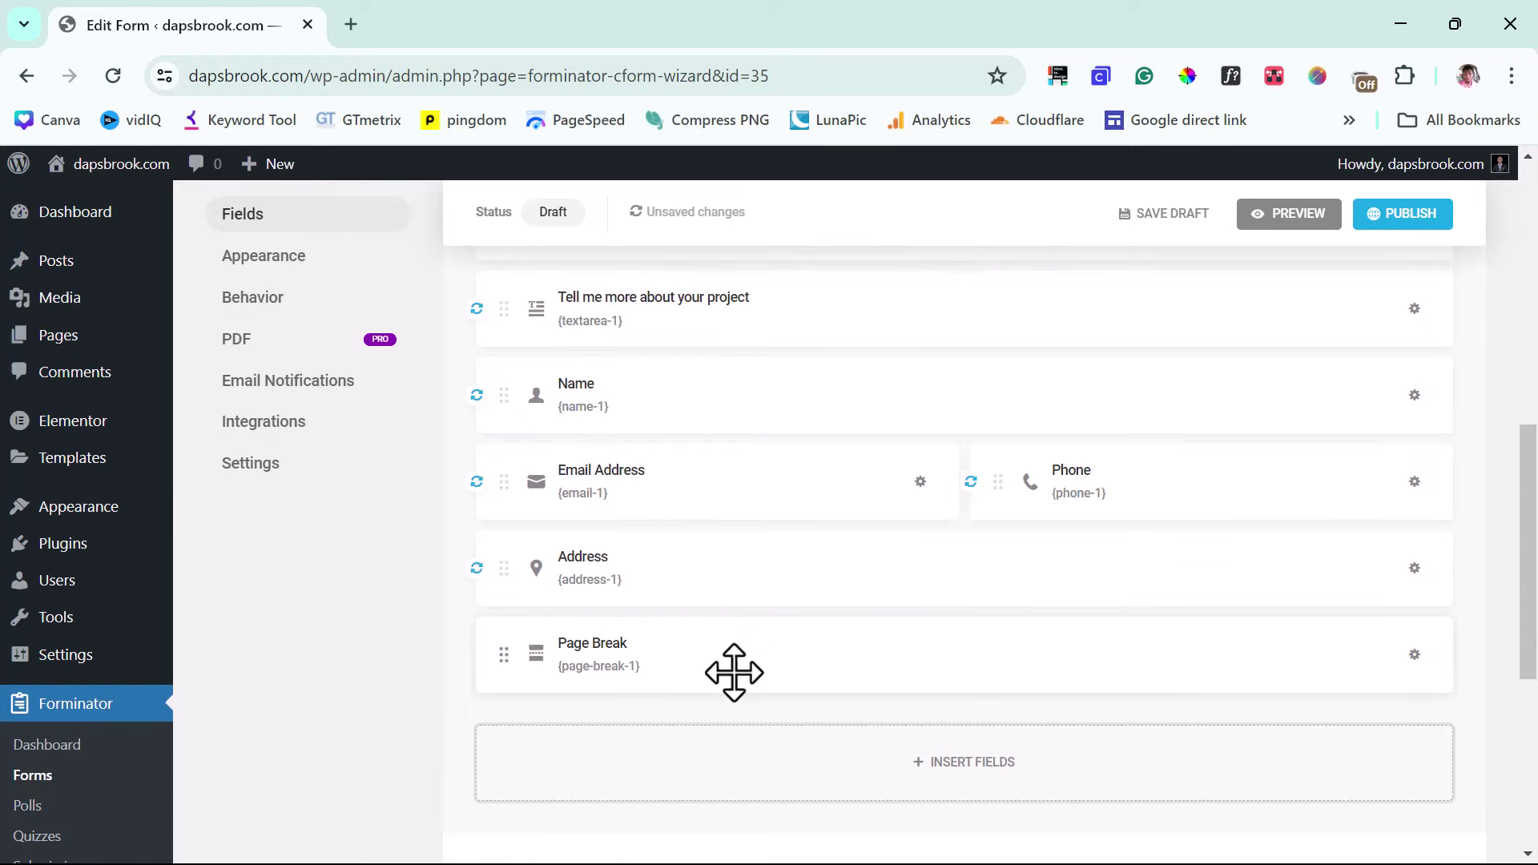
drag(734, 669, 776, 377)
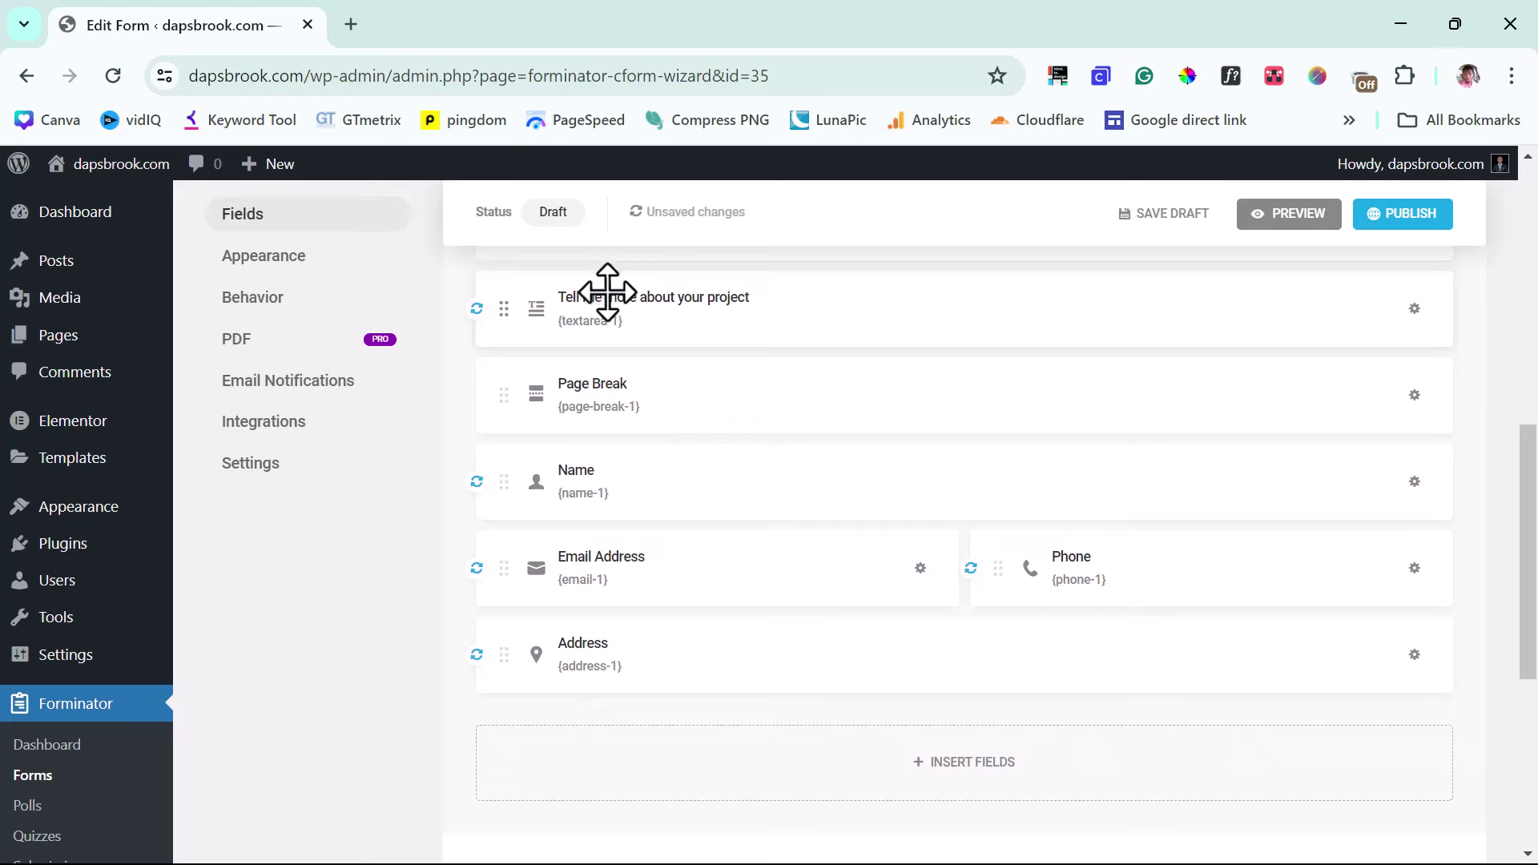
Step: Insert a second Page Break after the Address field
scroll(748, 372, down, 2)
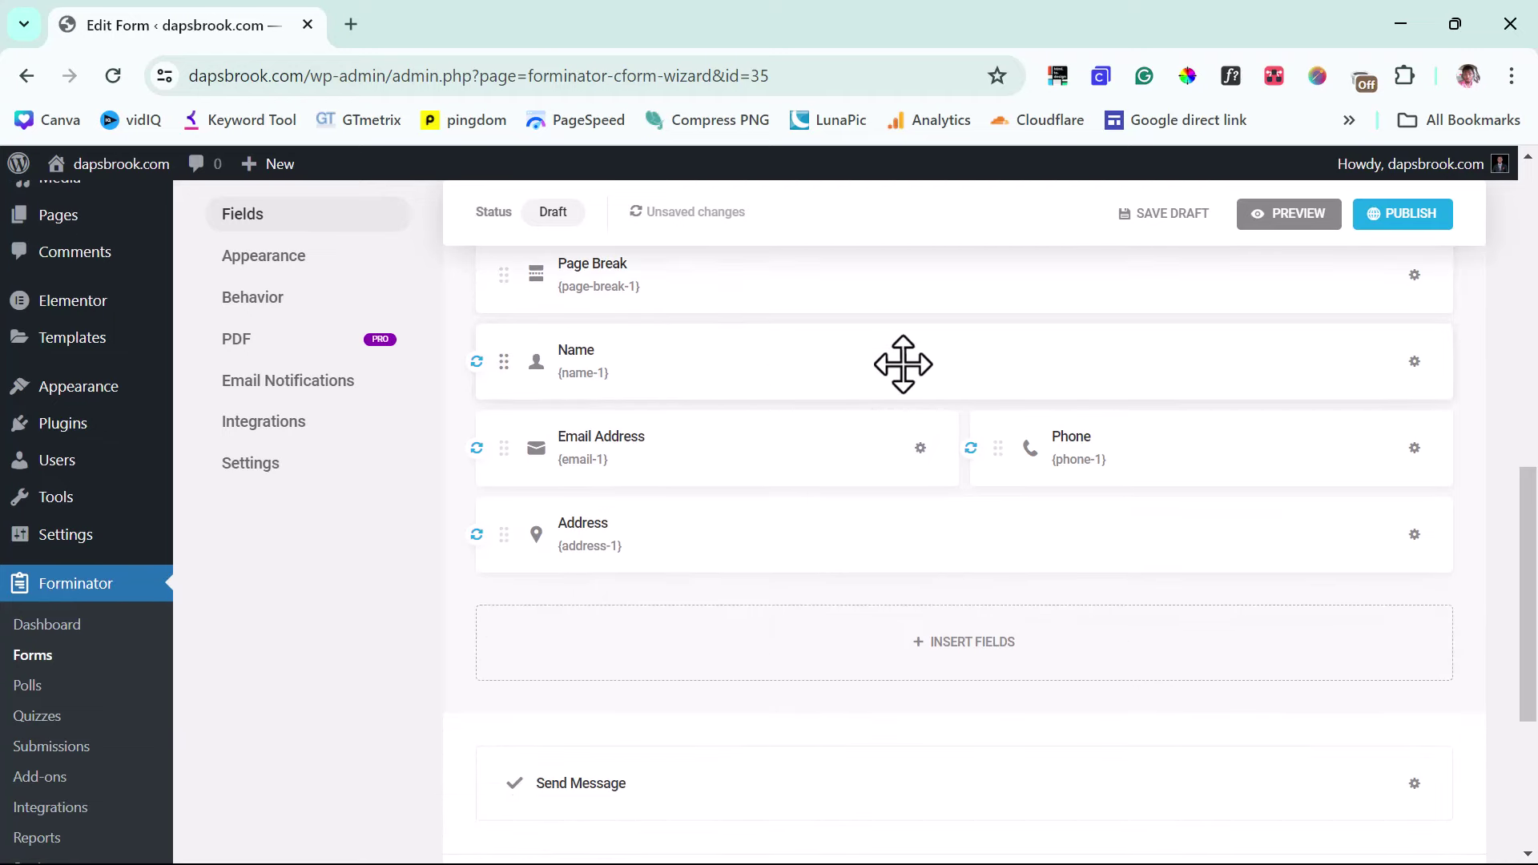
click(943, 641)
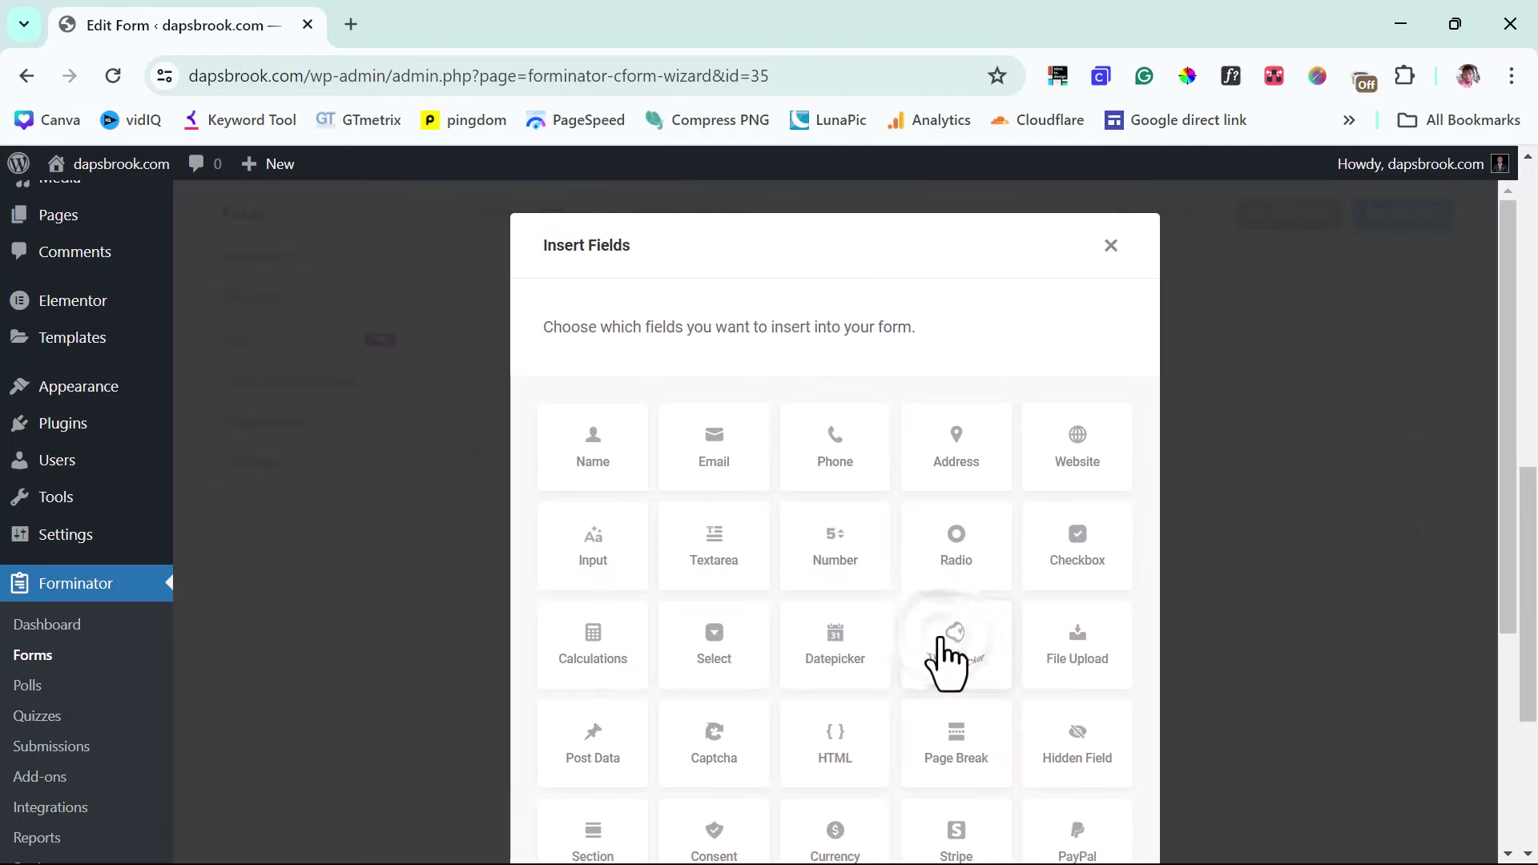
click(959, 749)
scroll(961, 753, down, 4)
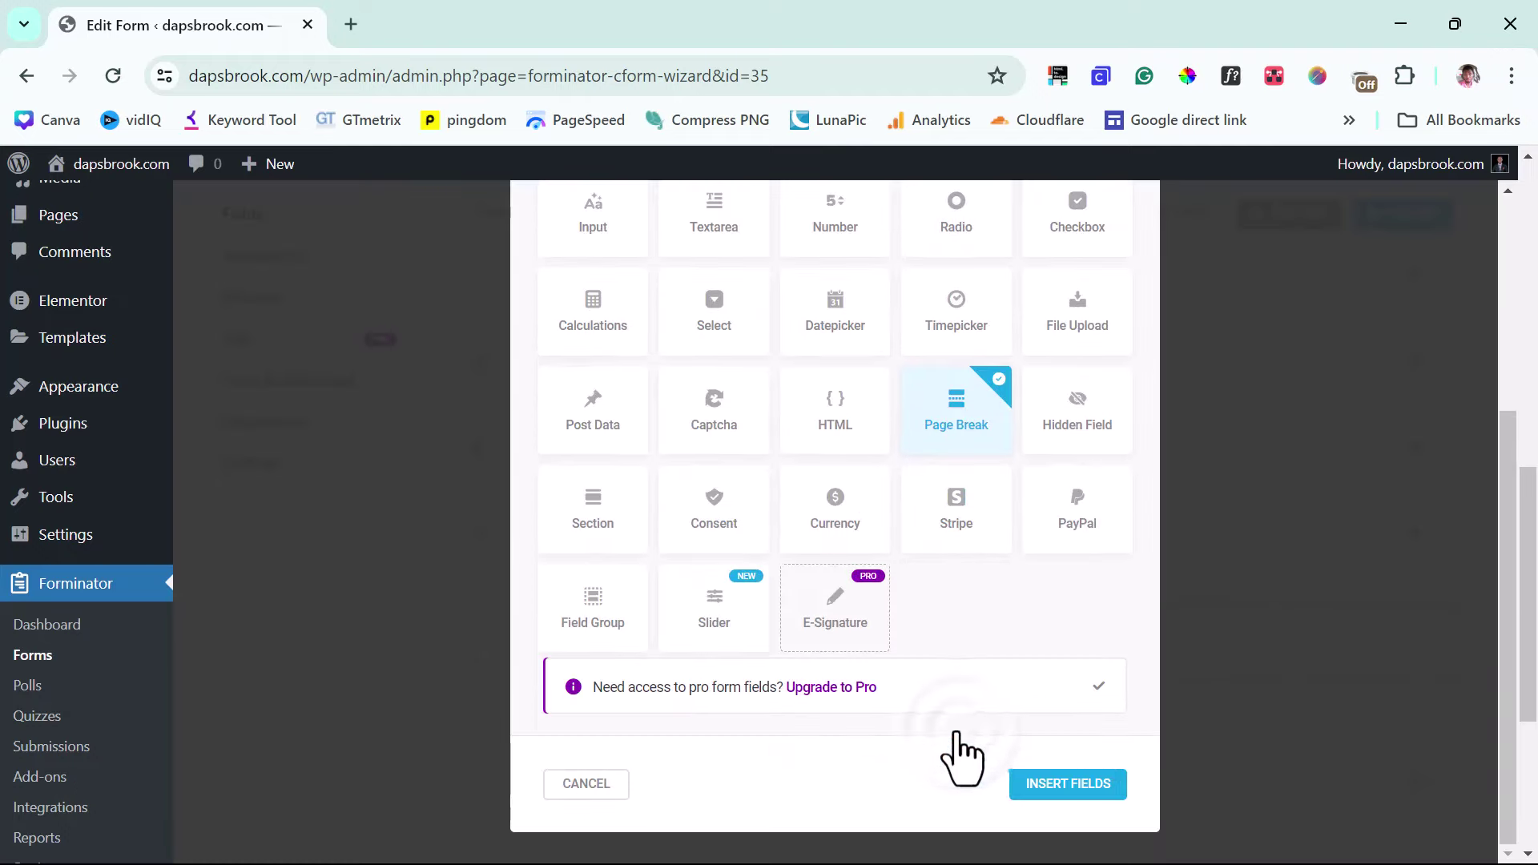
click(1041, 788)
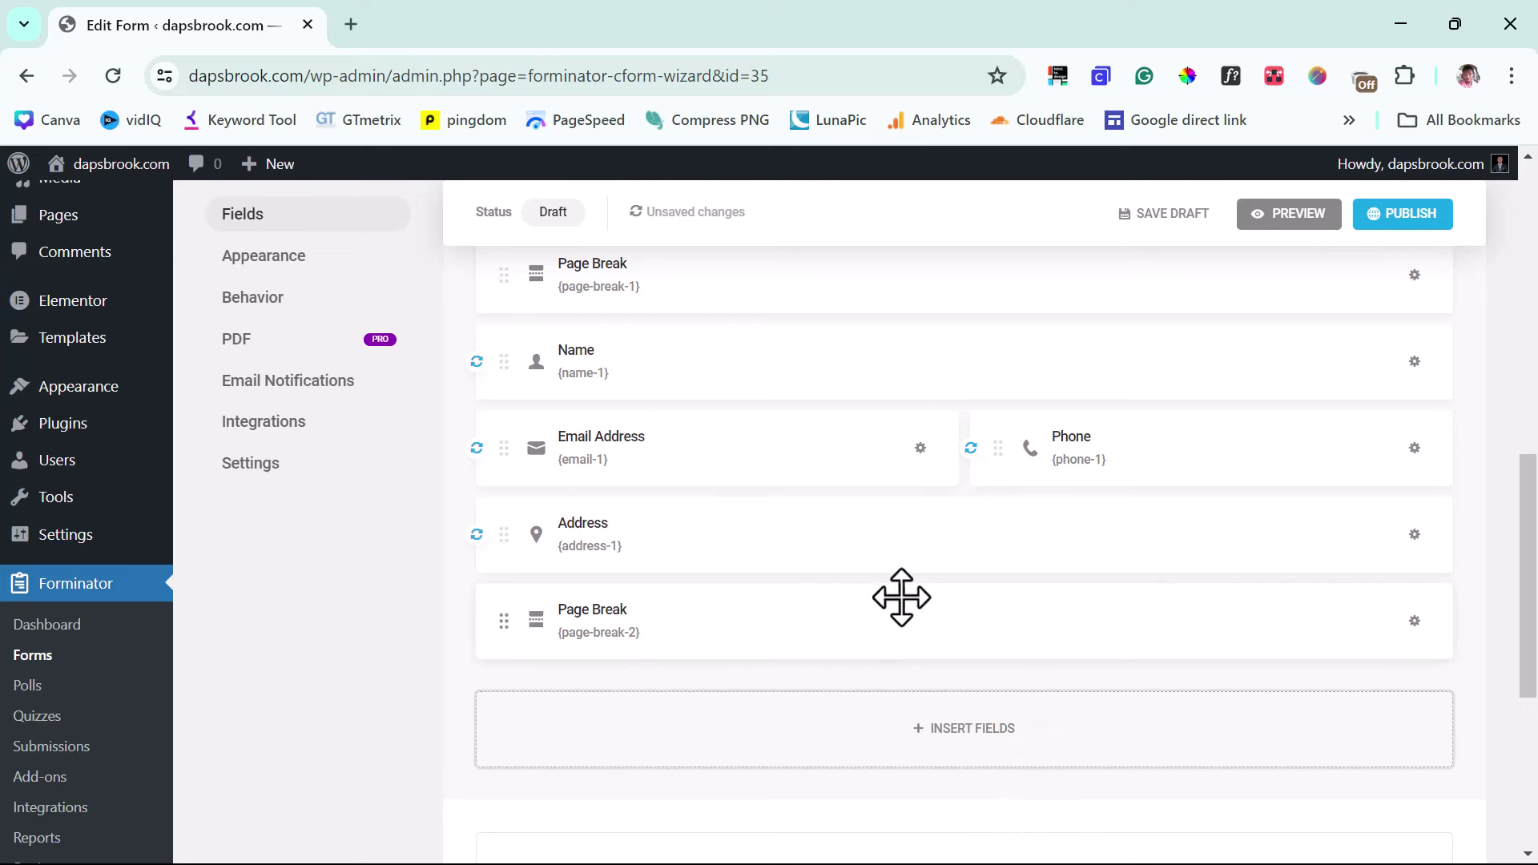
Step: Insert Calculations, PayPal and Consent fields after the second page break, and move Consent above Calculations
scroll(901, 597, down, 1)
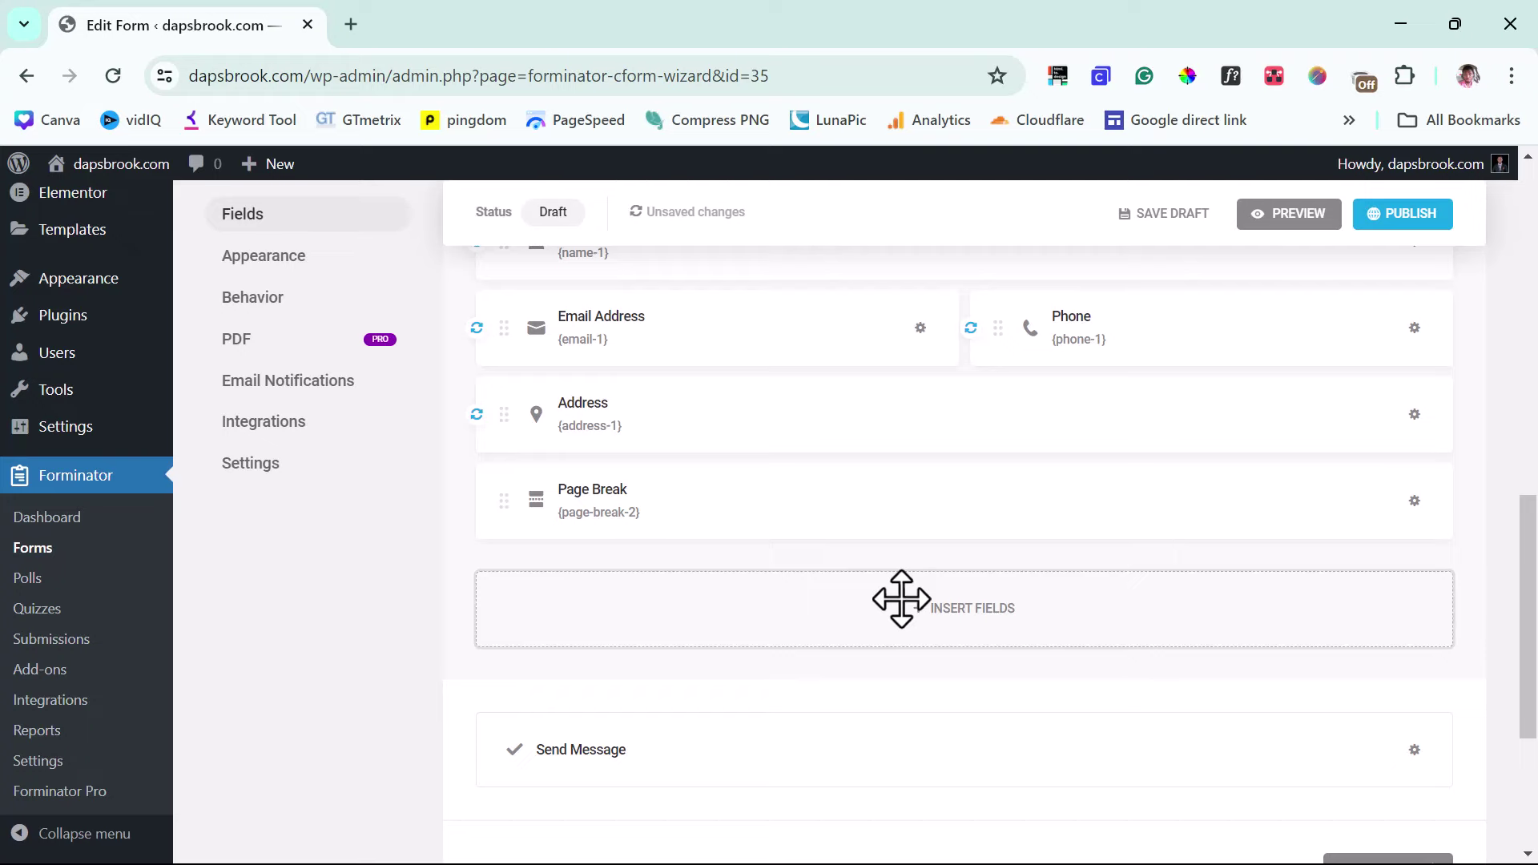
click(901, 599)
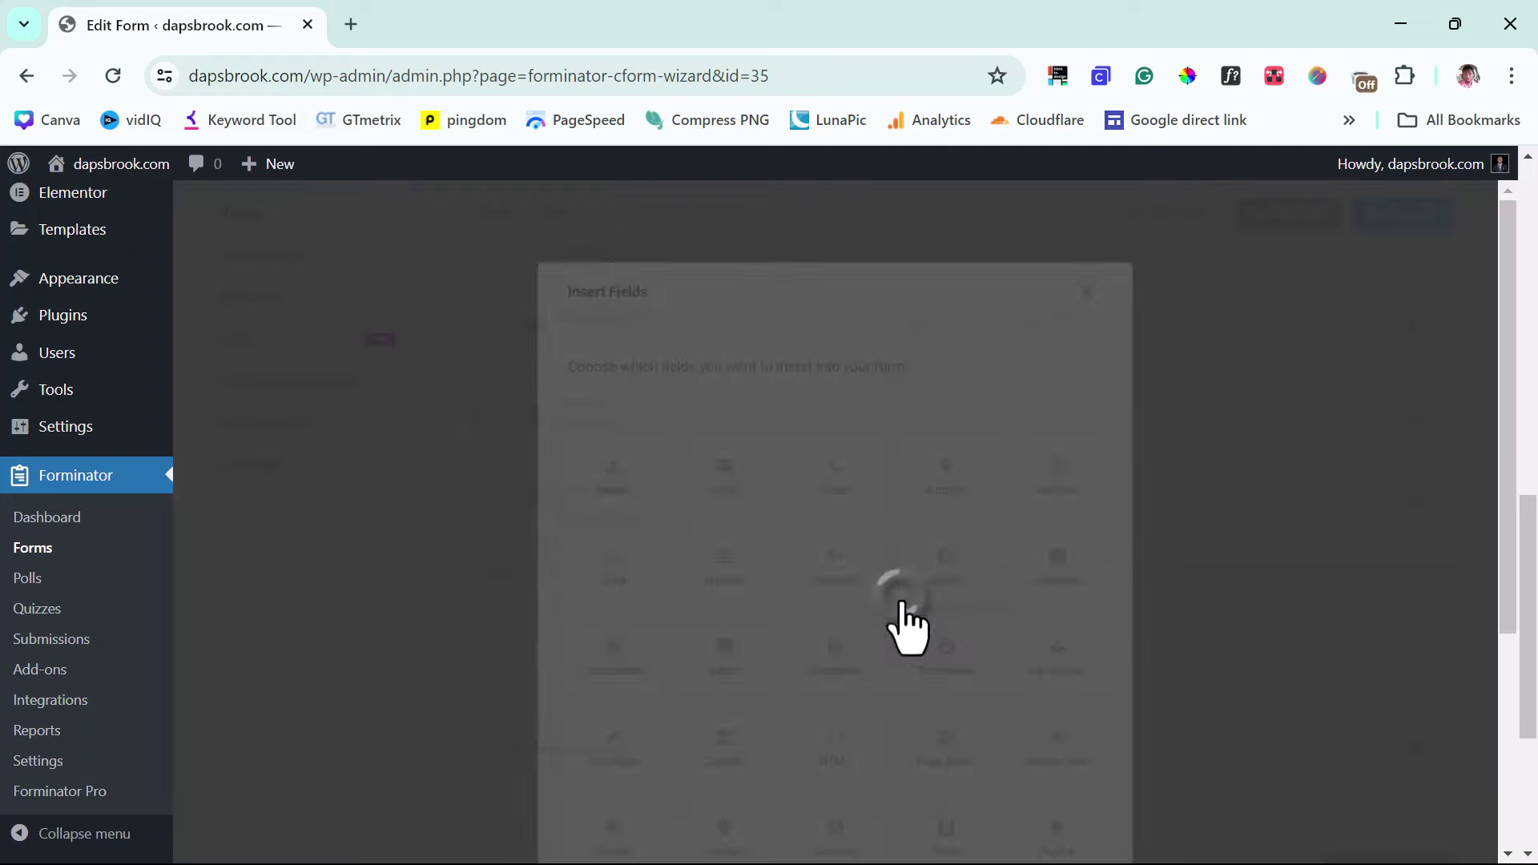
scroll(801, 633, down, 3)
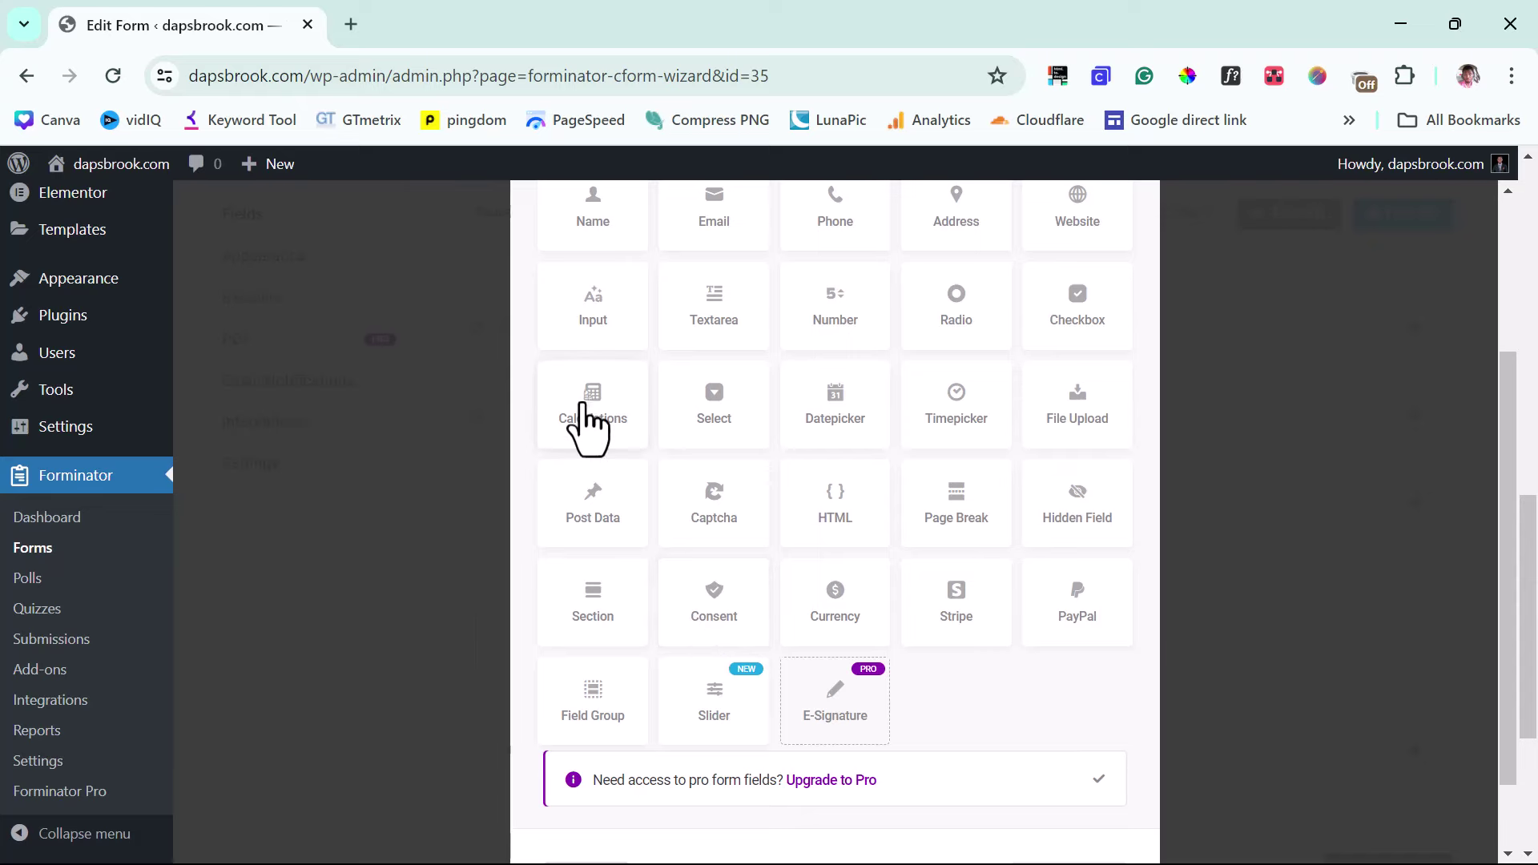
click(585, 425)
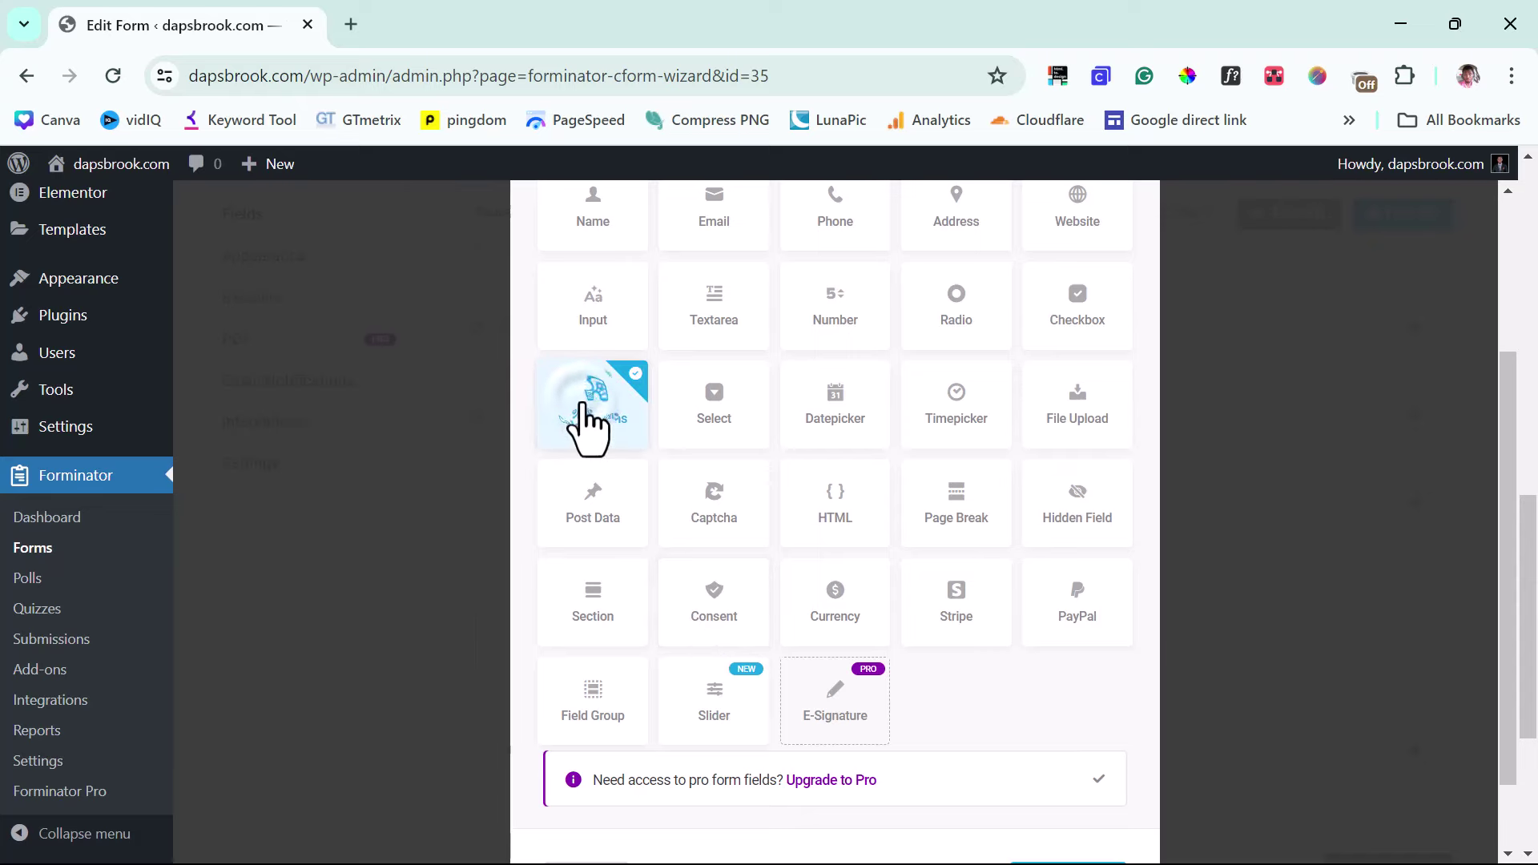
click(1083, 624)
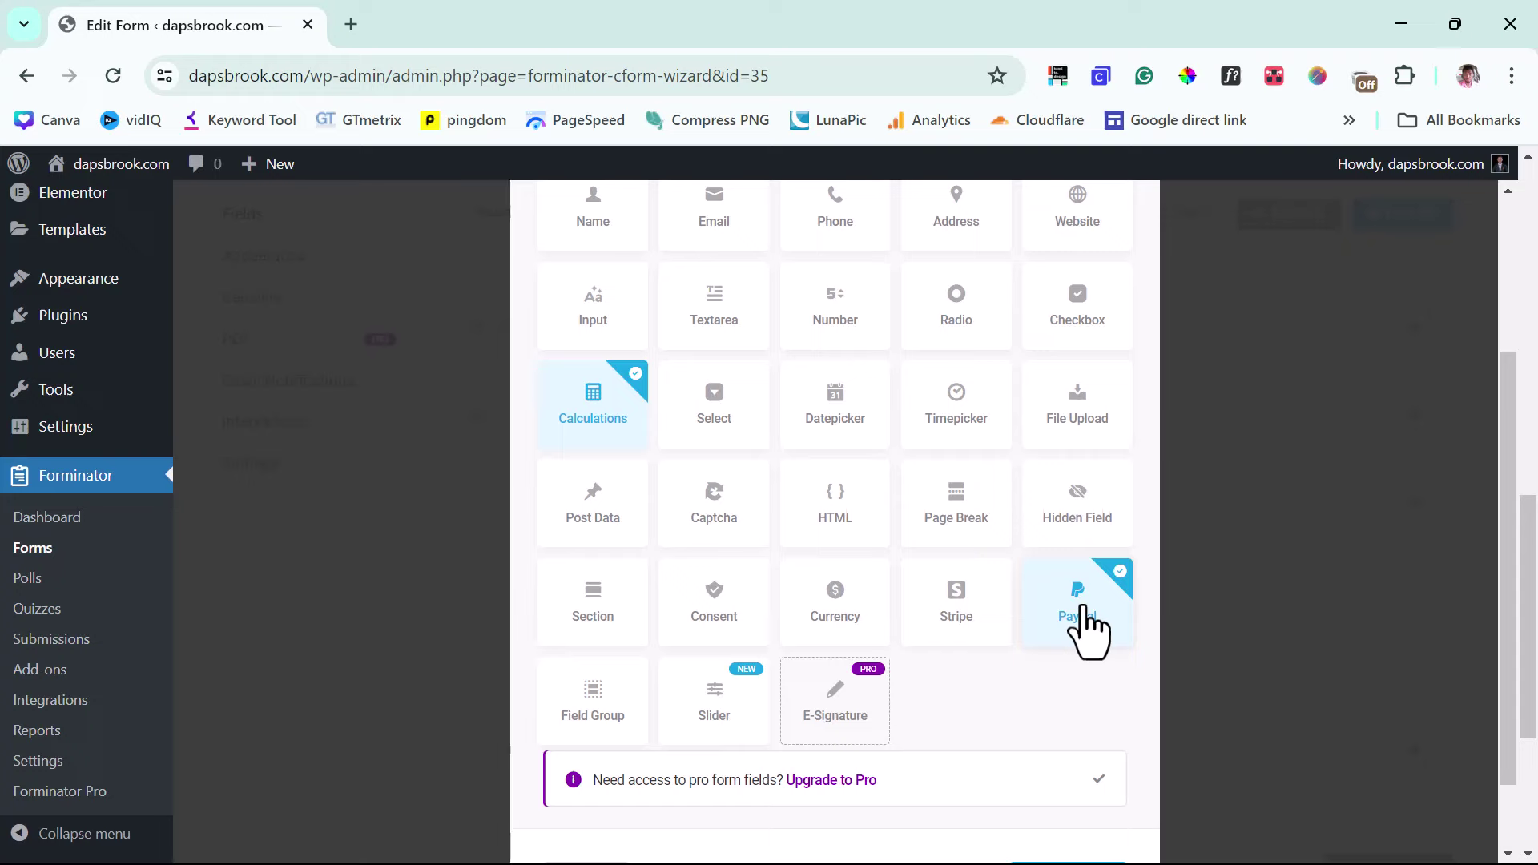
click(714, 613)
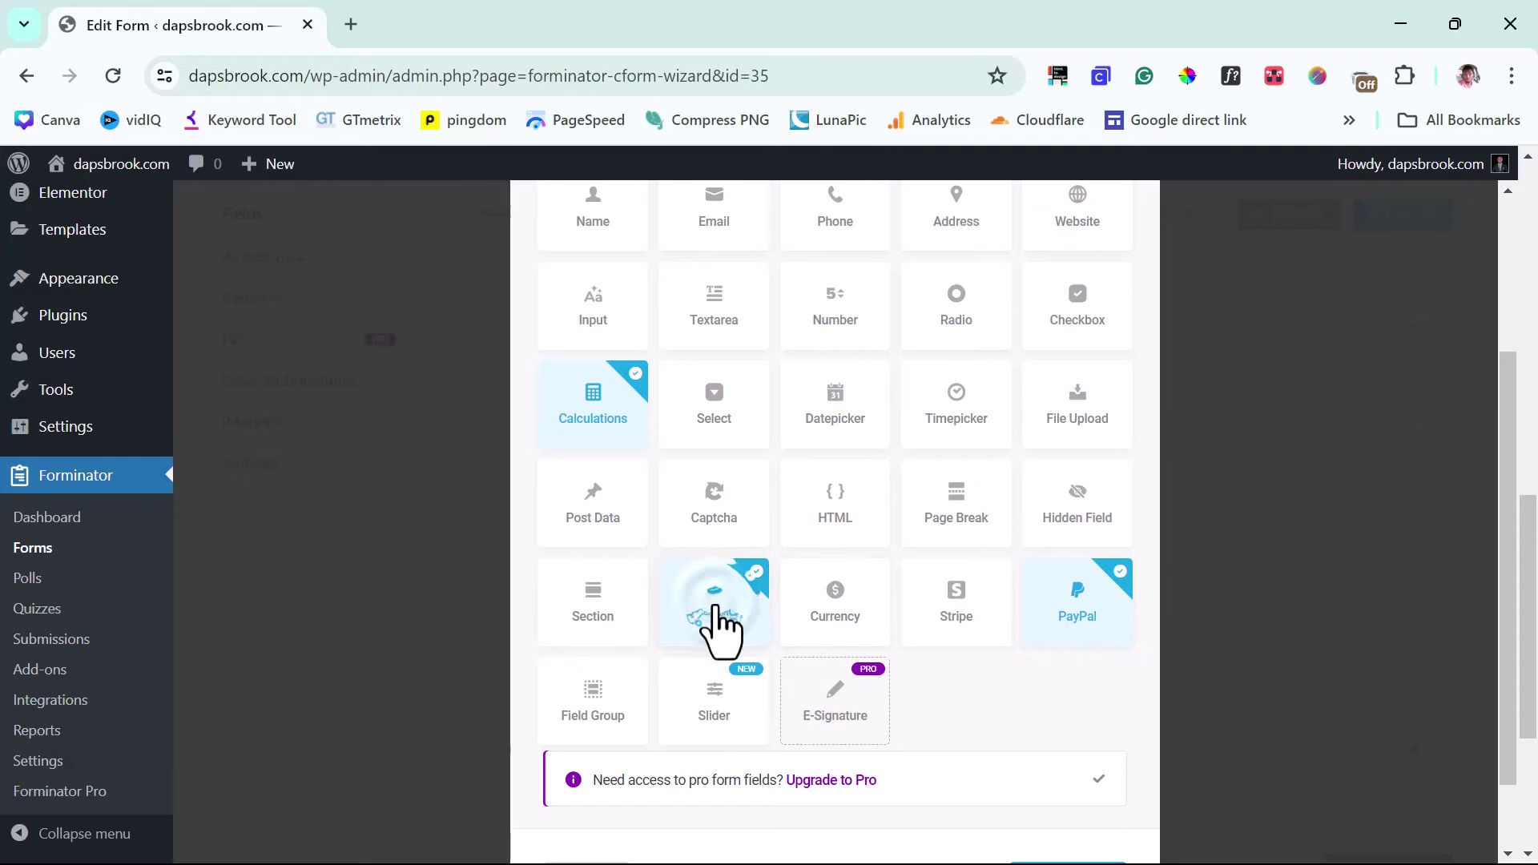
scroll(1038, 714, down, 1)
click(1077, 783)
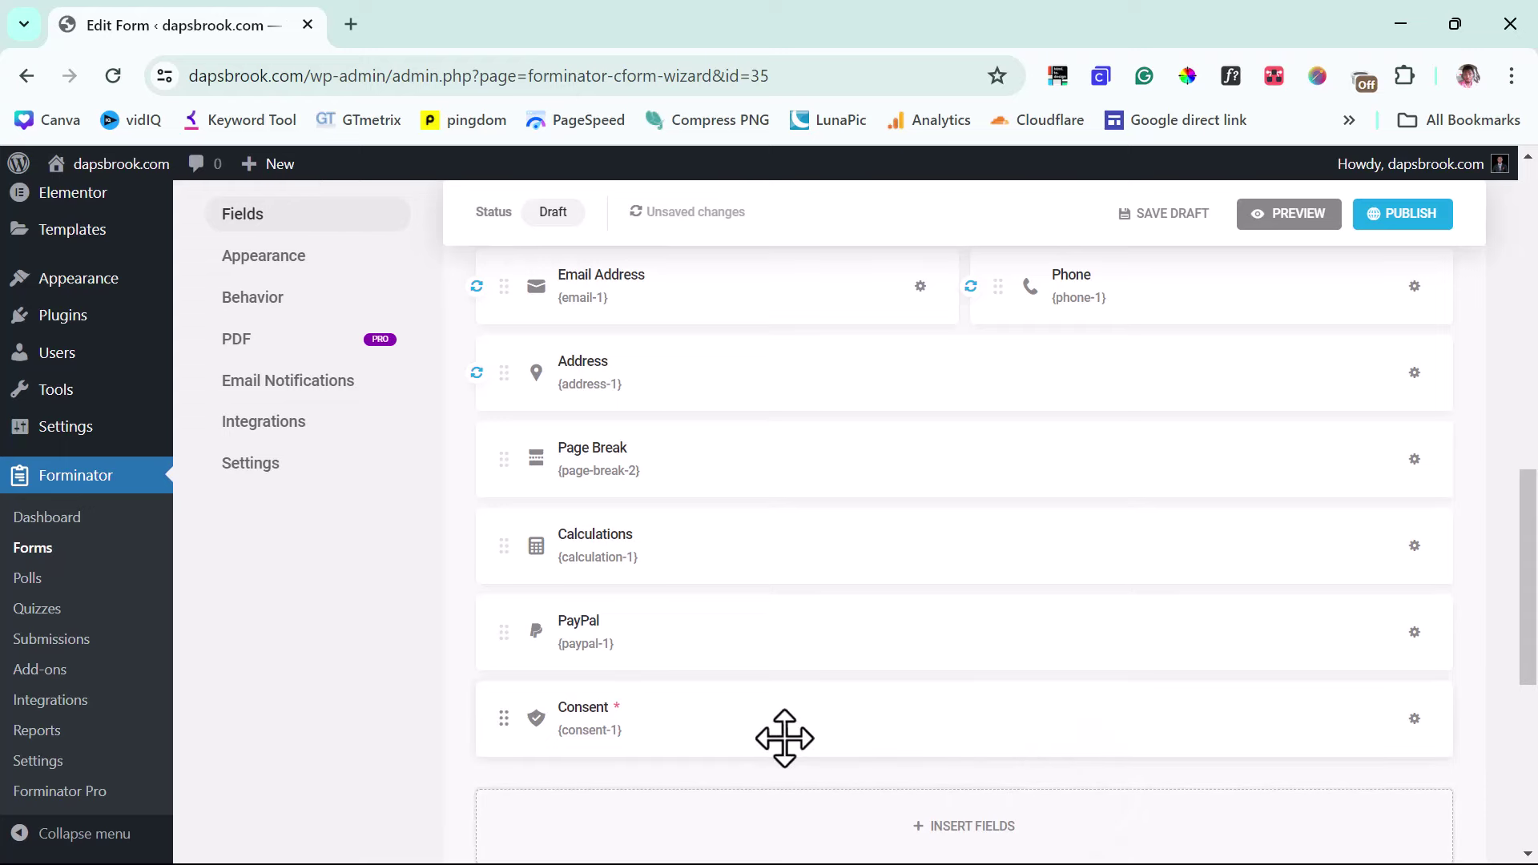
drag(784, 737, 865, 539)
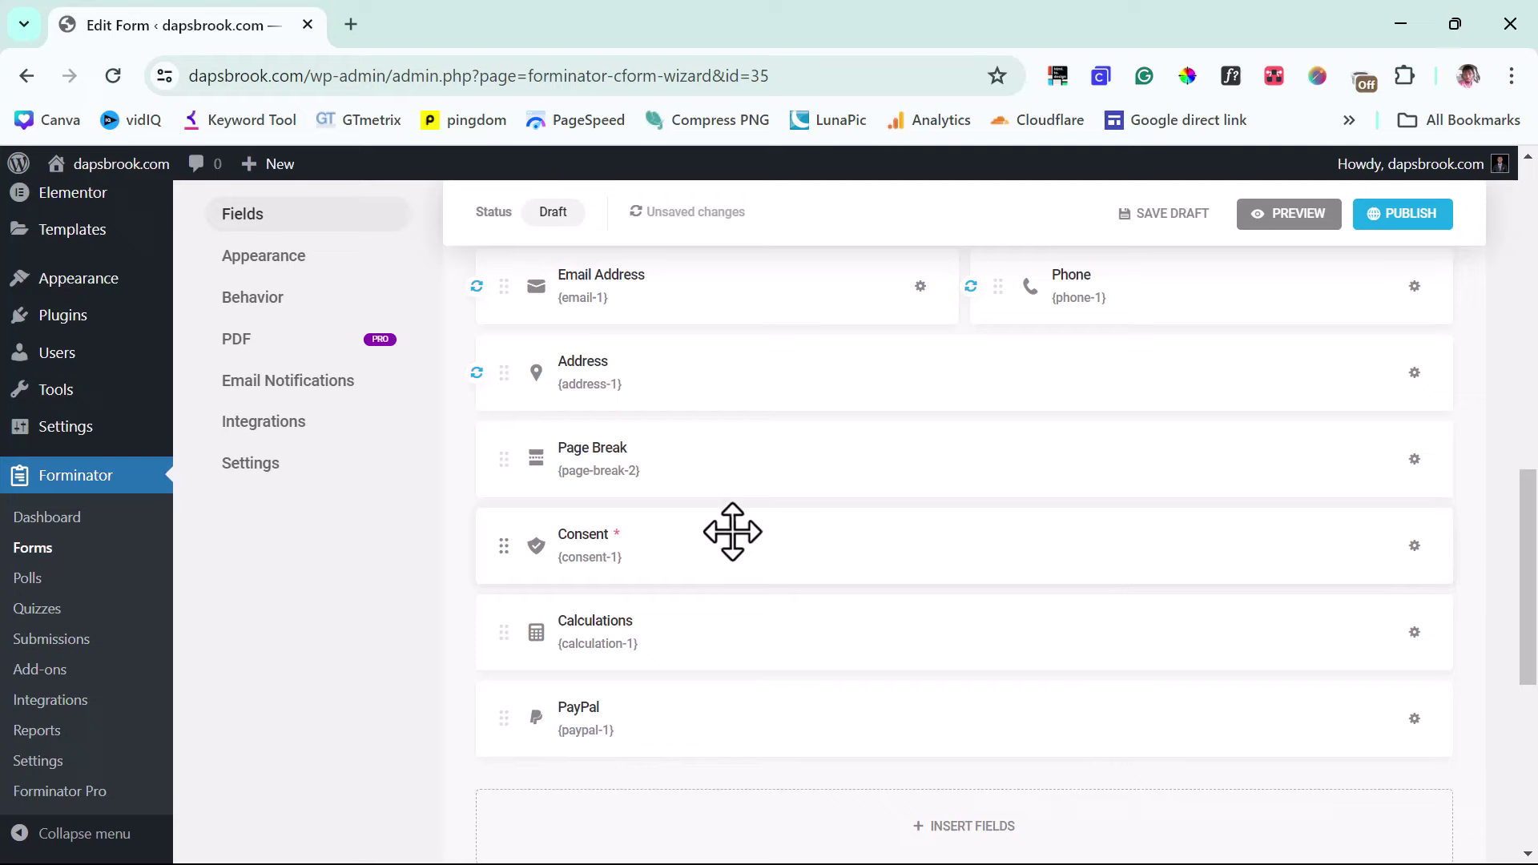
Step: Set the Consent field's label to "Agree to our terms" and apply the change
click(762, 541)
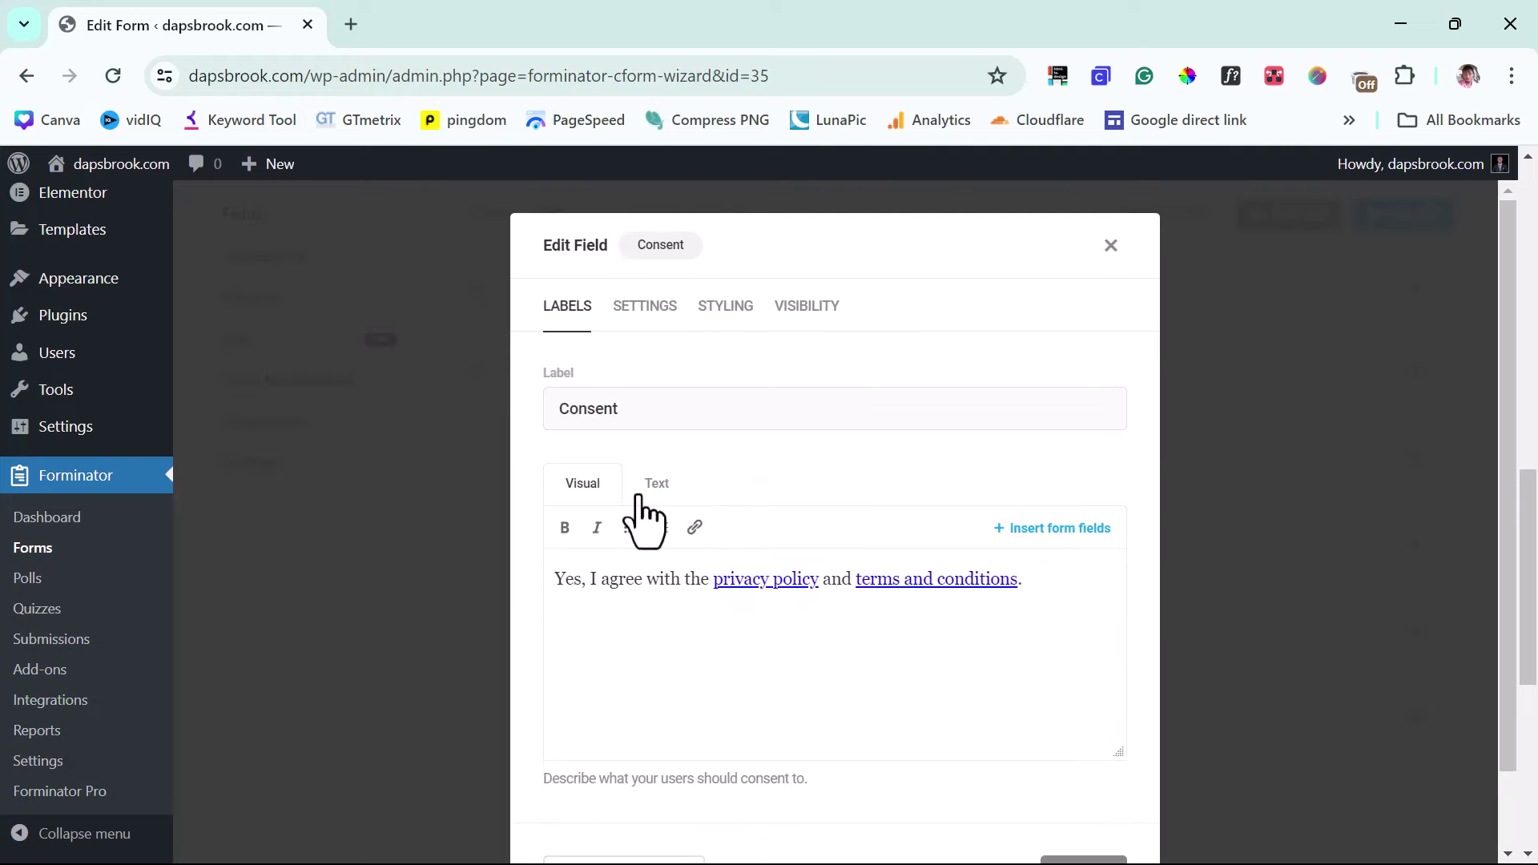
drag(653, 410, 490, 439)
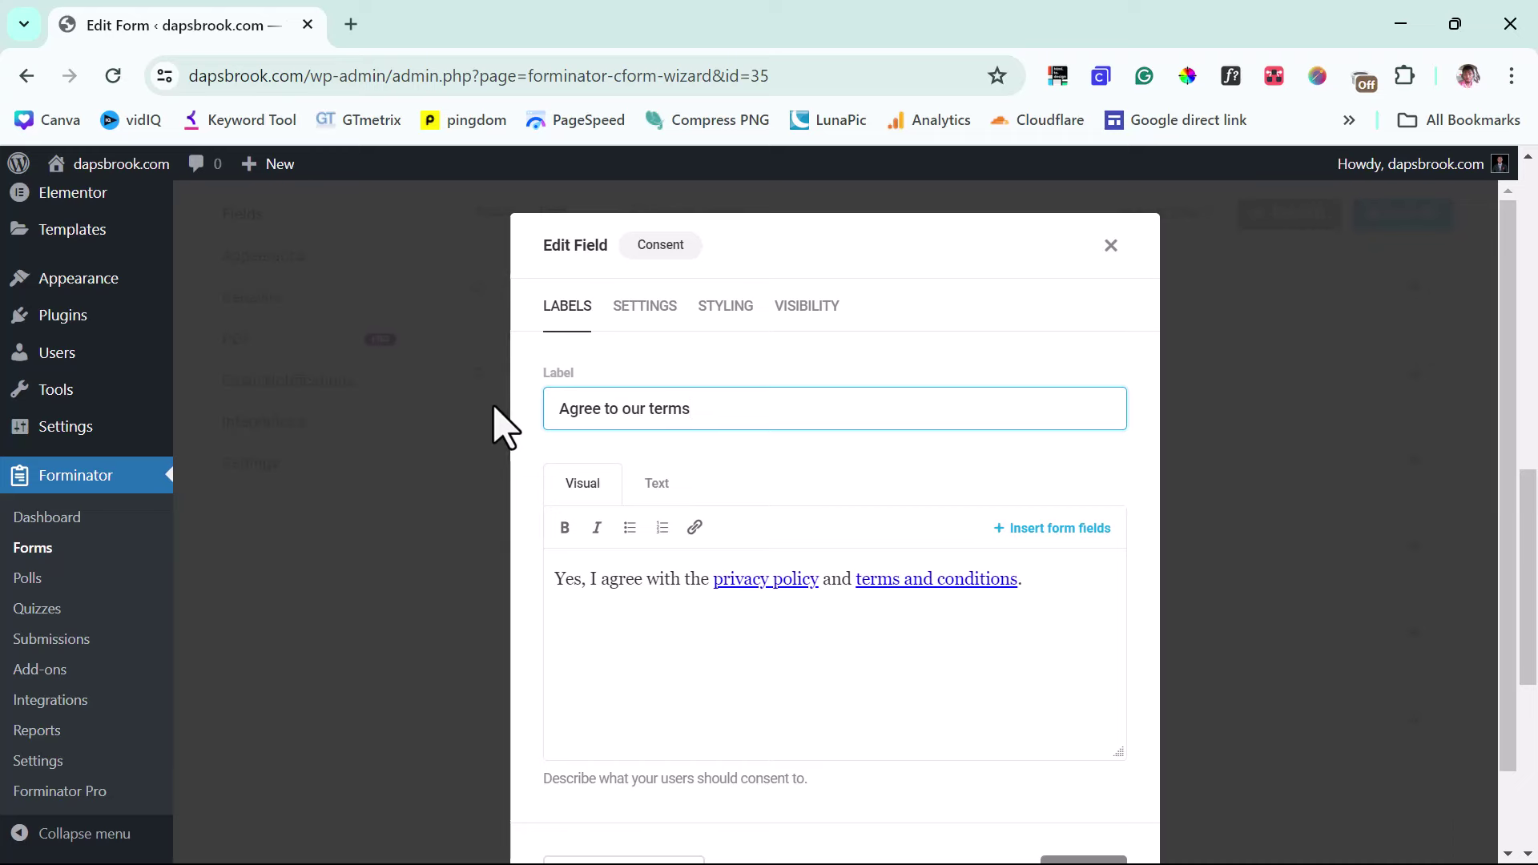
scroll(871, 507, down, 2)
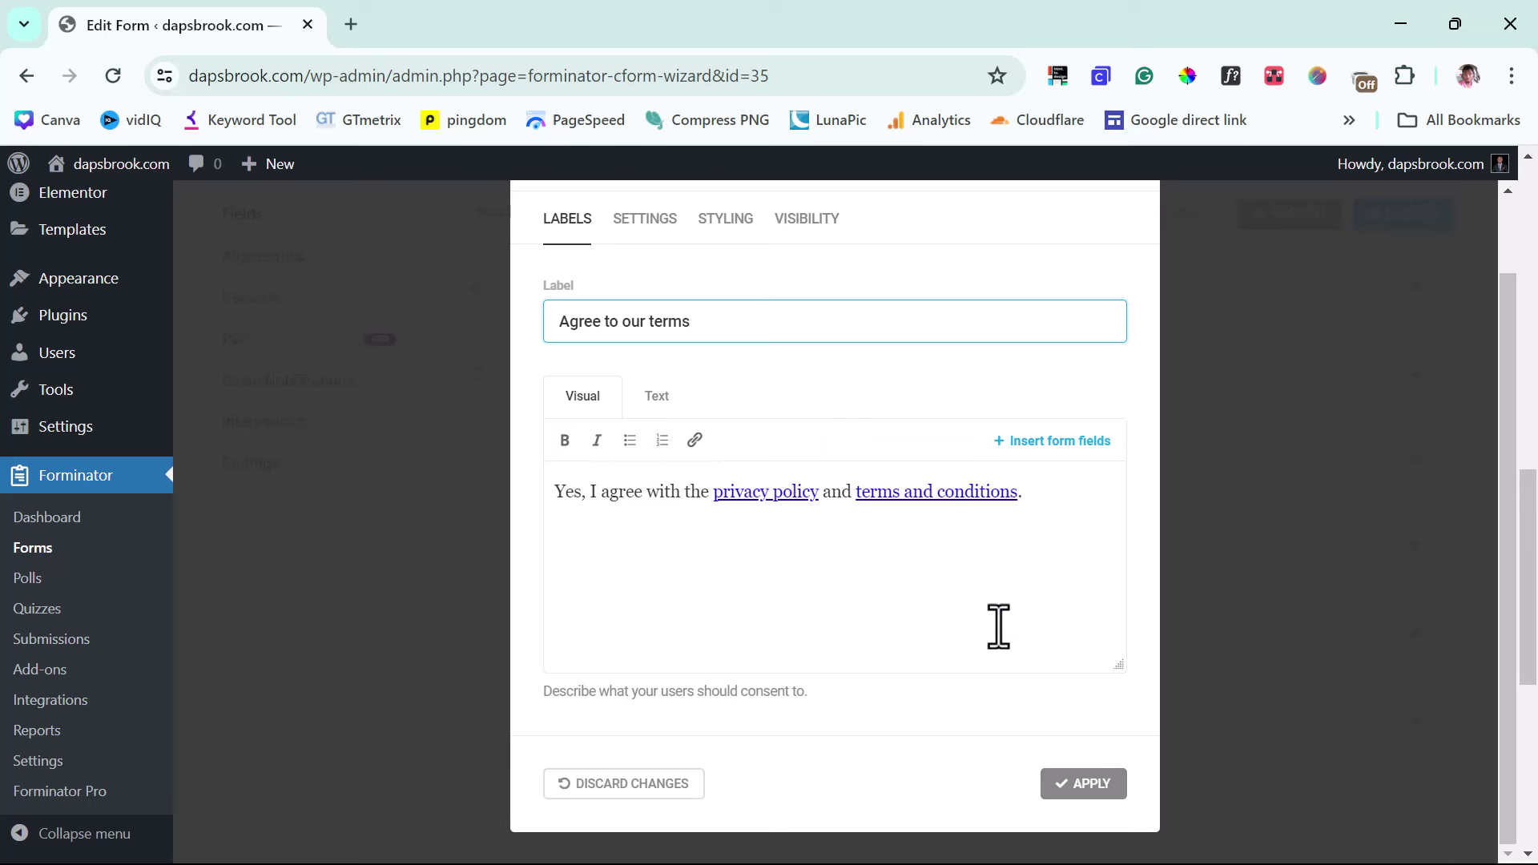
click(1086, 793)
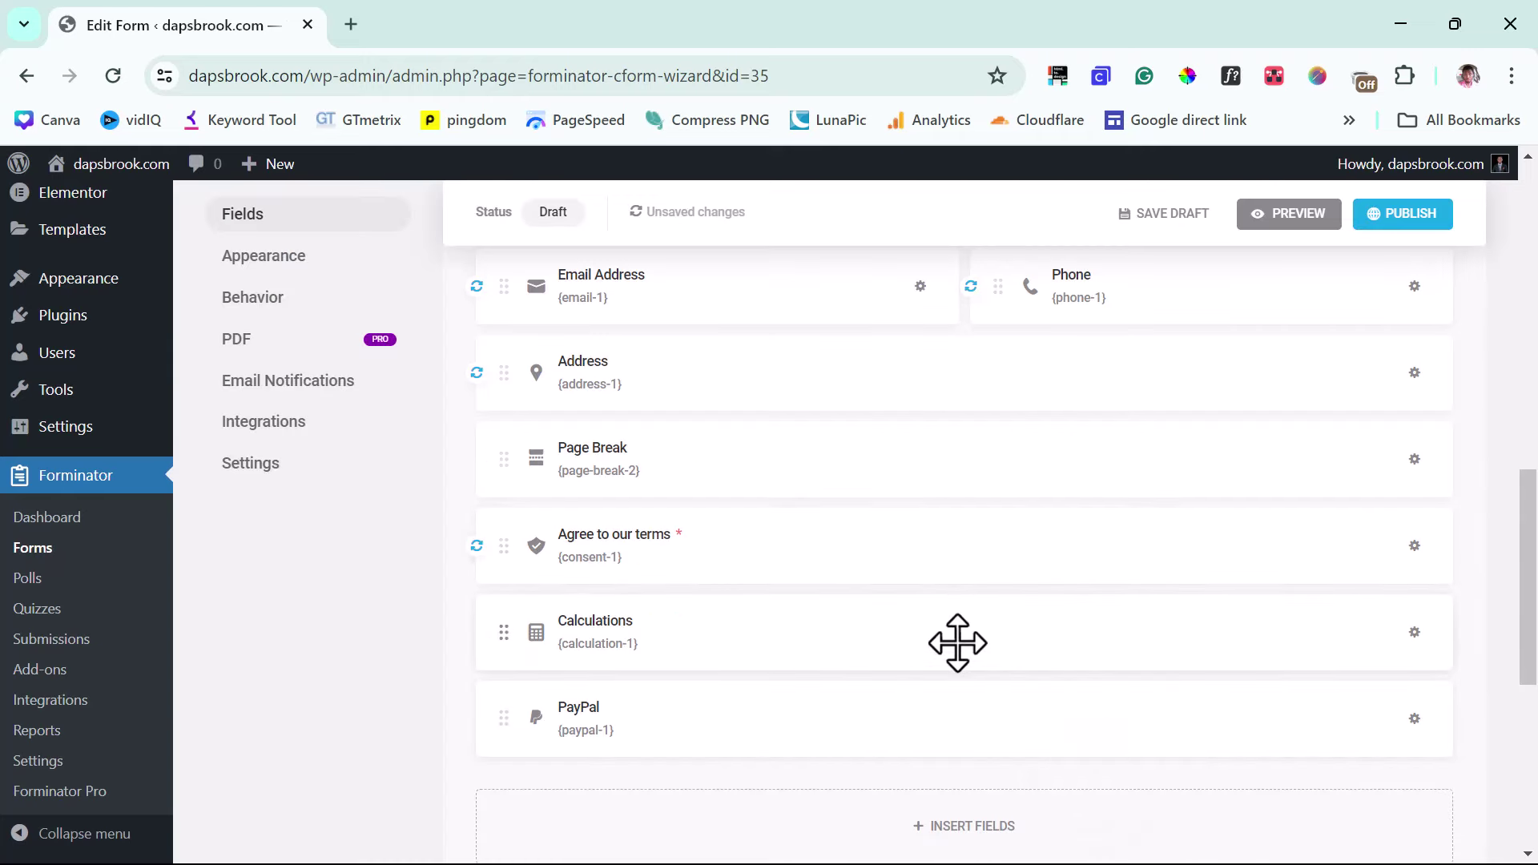
Step: Examine the Calculations field's label and formula options, and close its settings
click(752, 635)
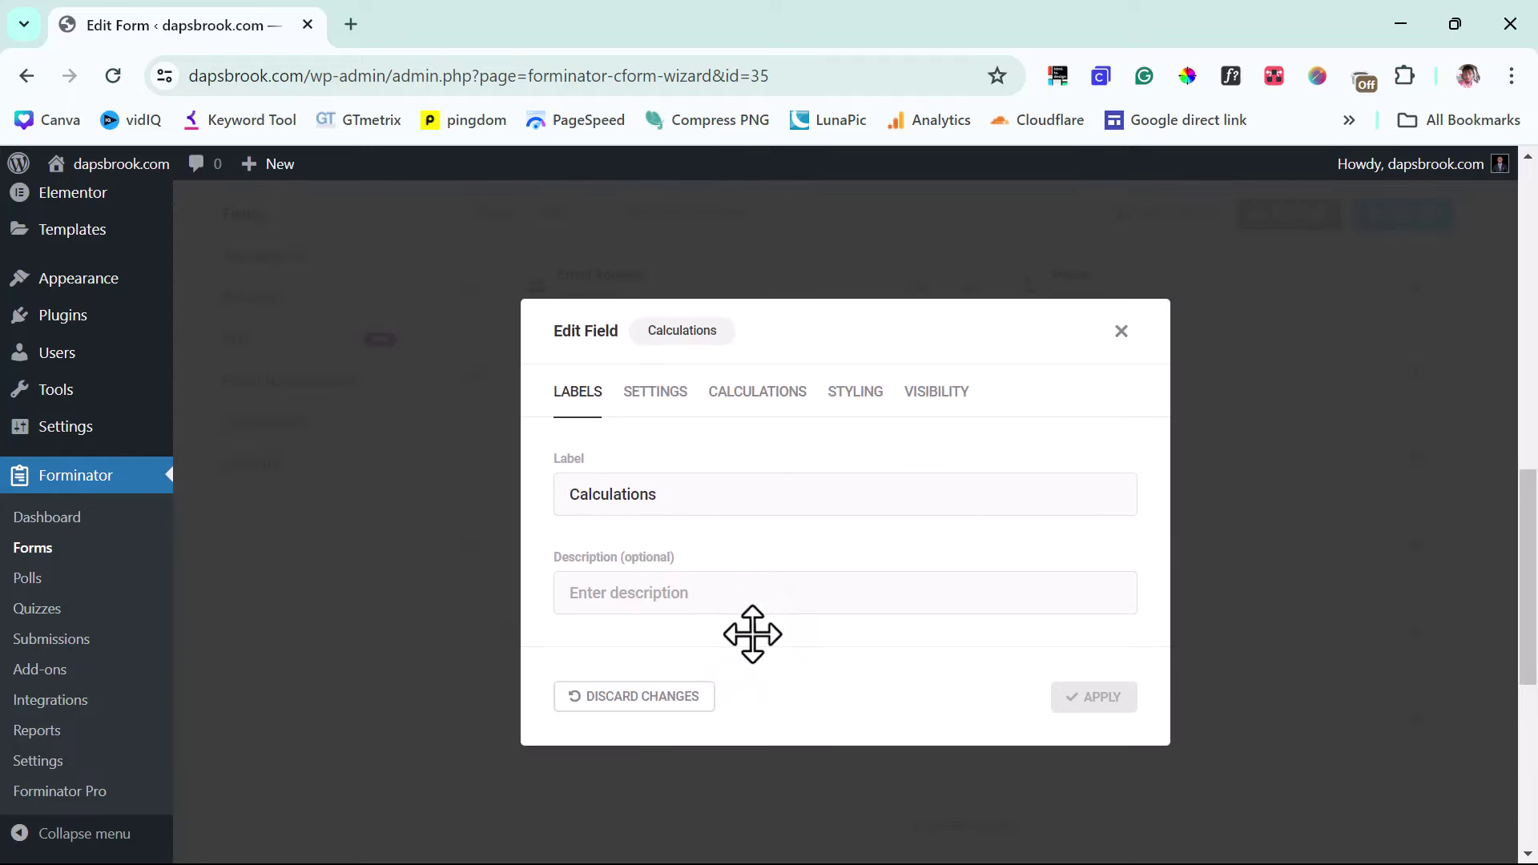
click(576, 494)
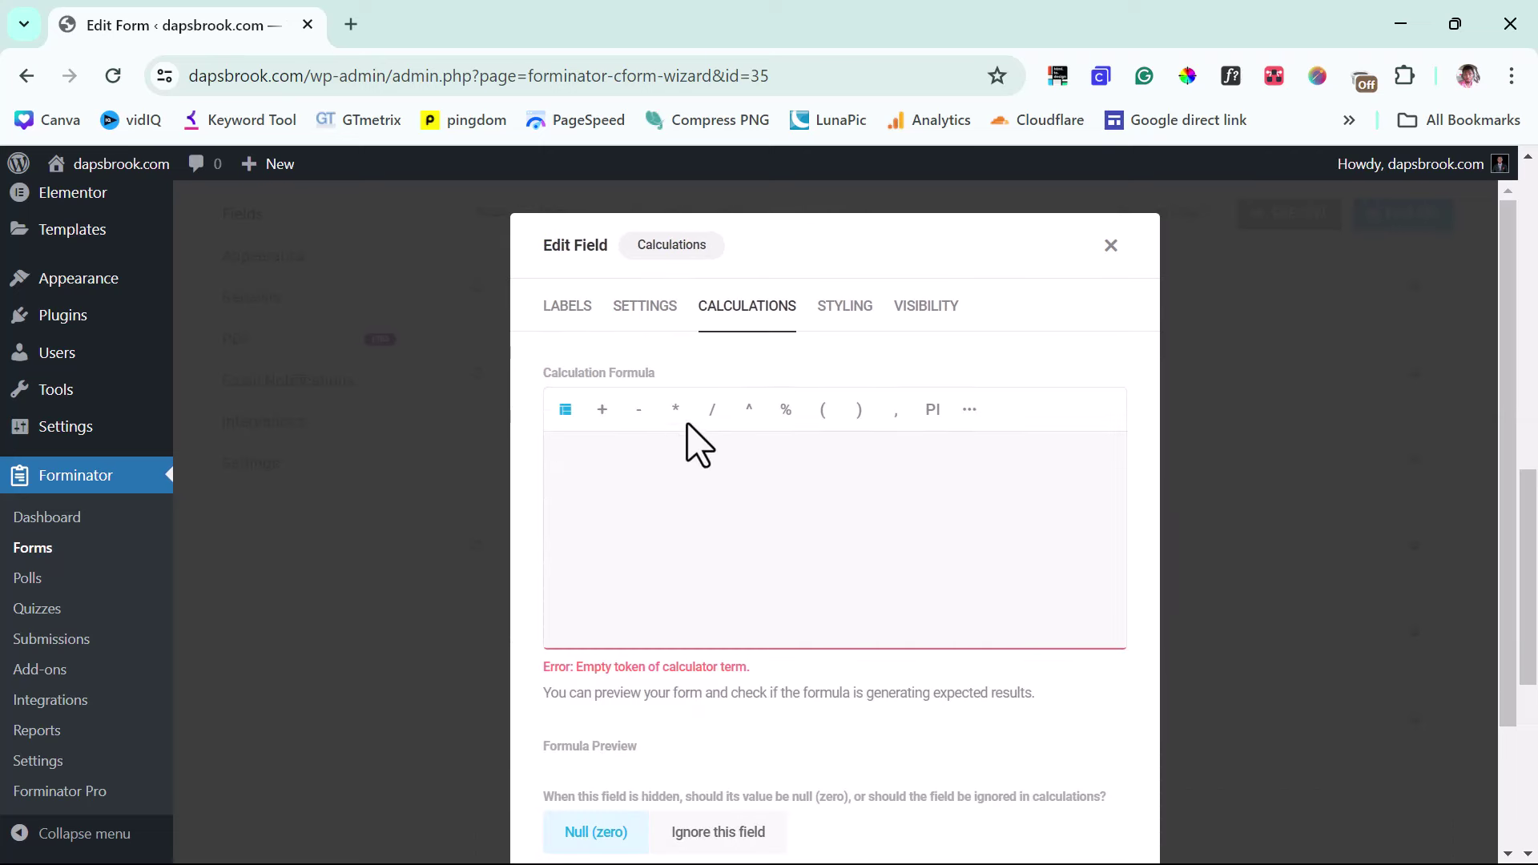
click(723, 442)
click(1111, 245)
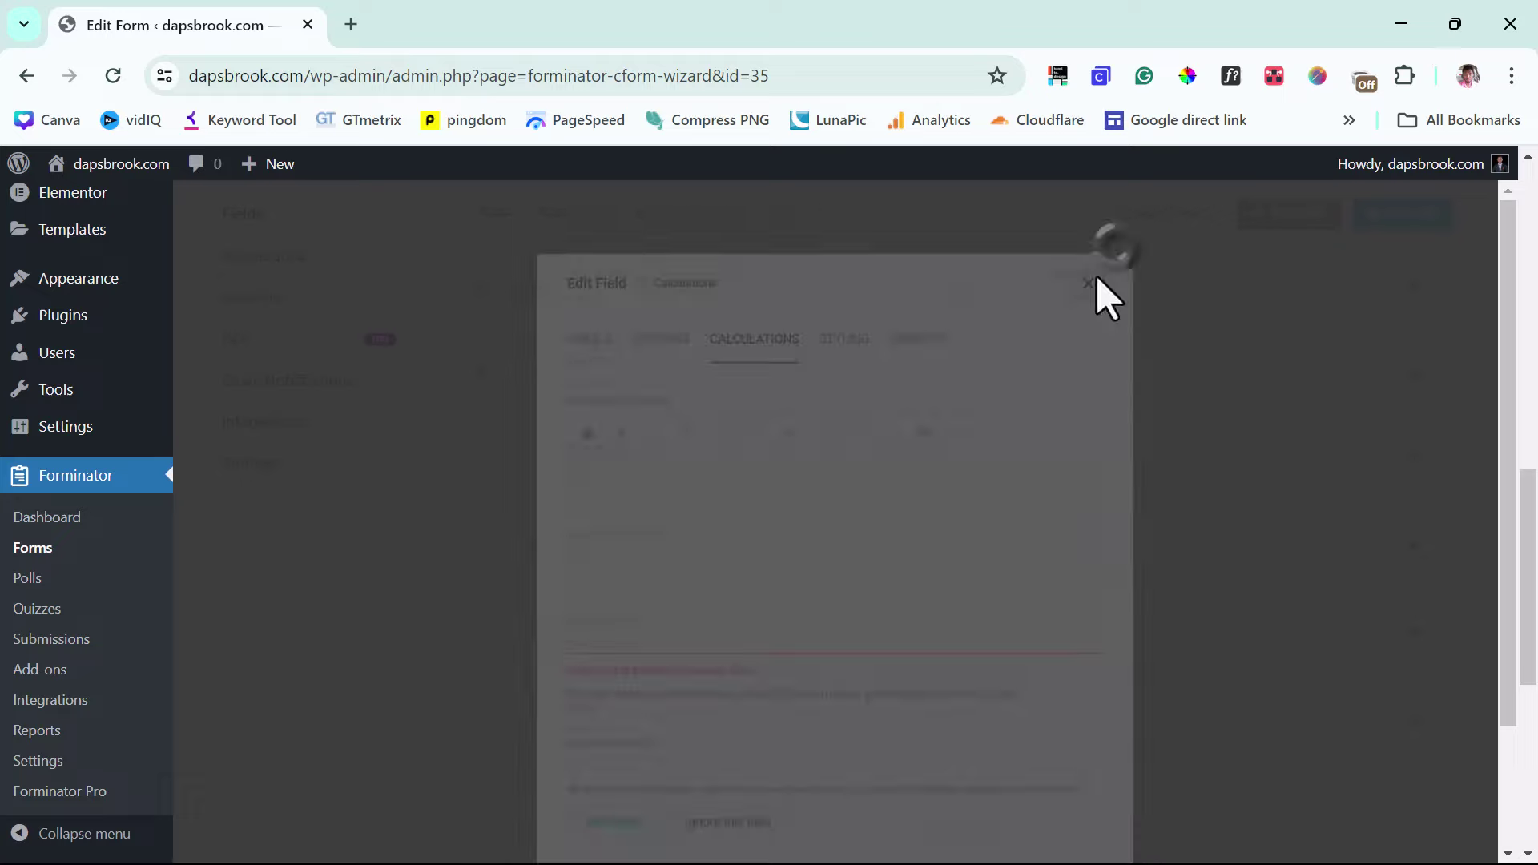
Step: Enable calculations for the "Choose your project" select field
scroll(756, 559, up, 10)
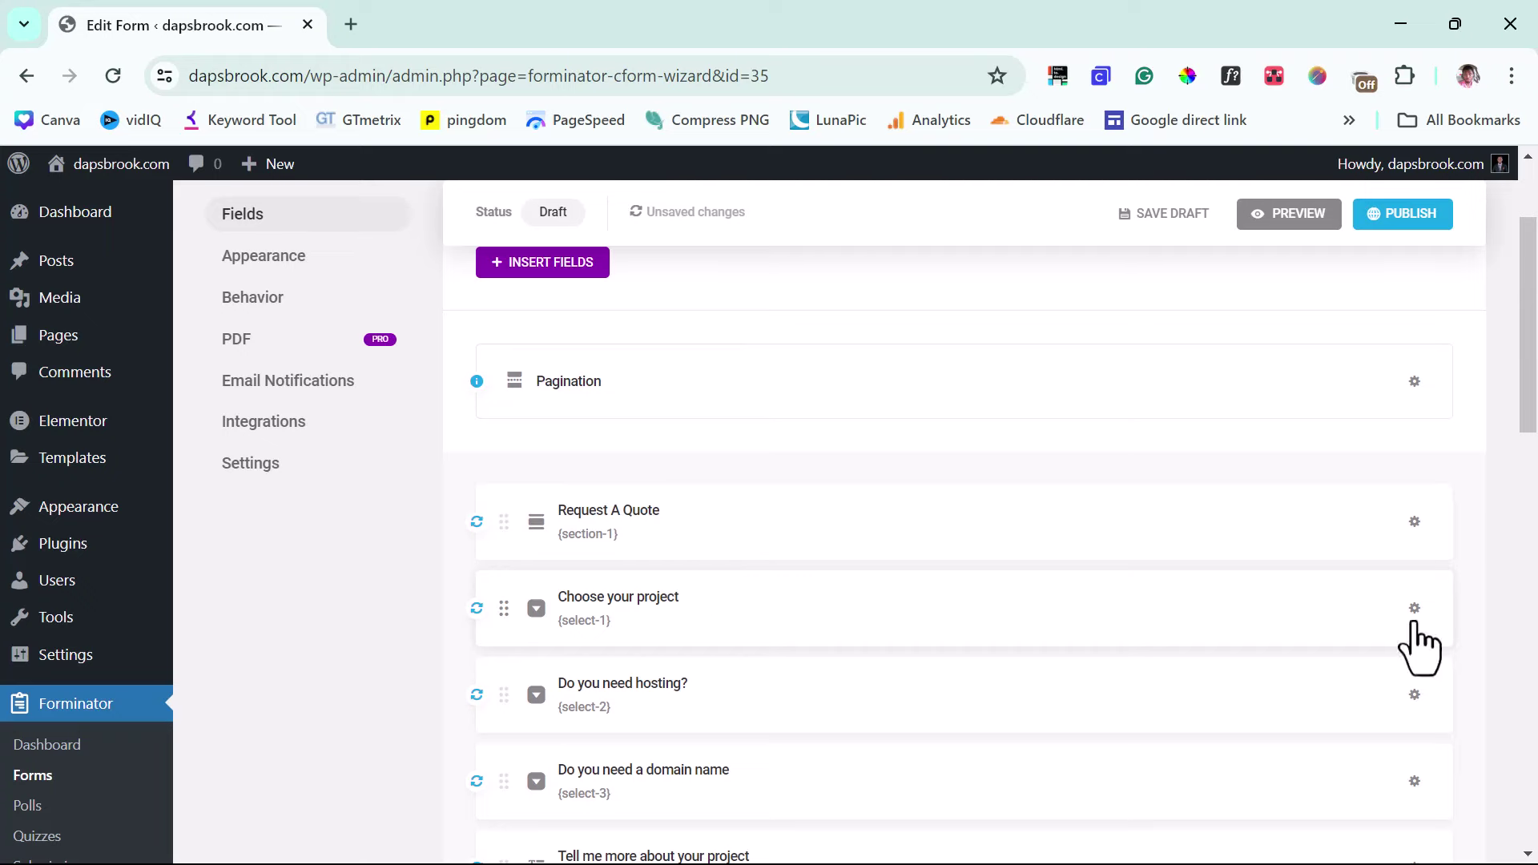
click(1339, 613)
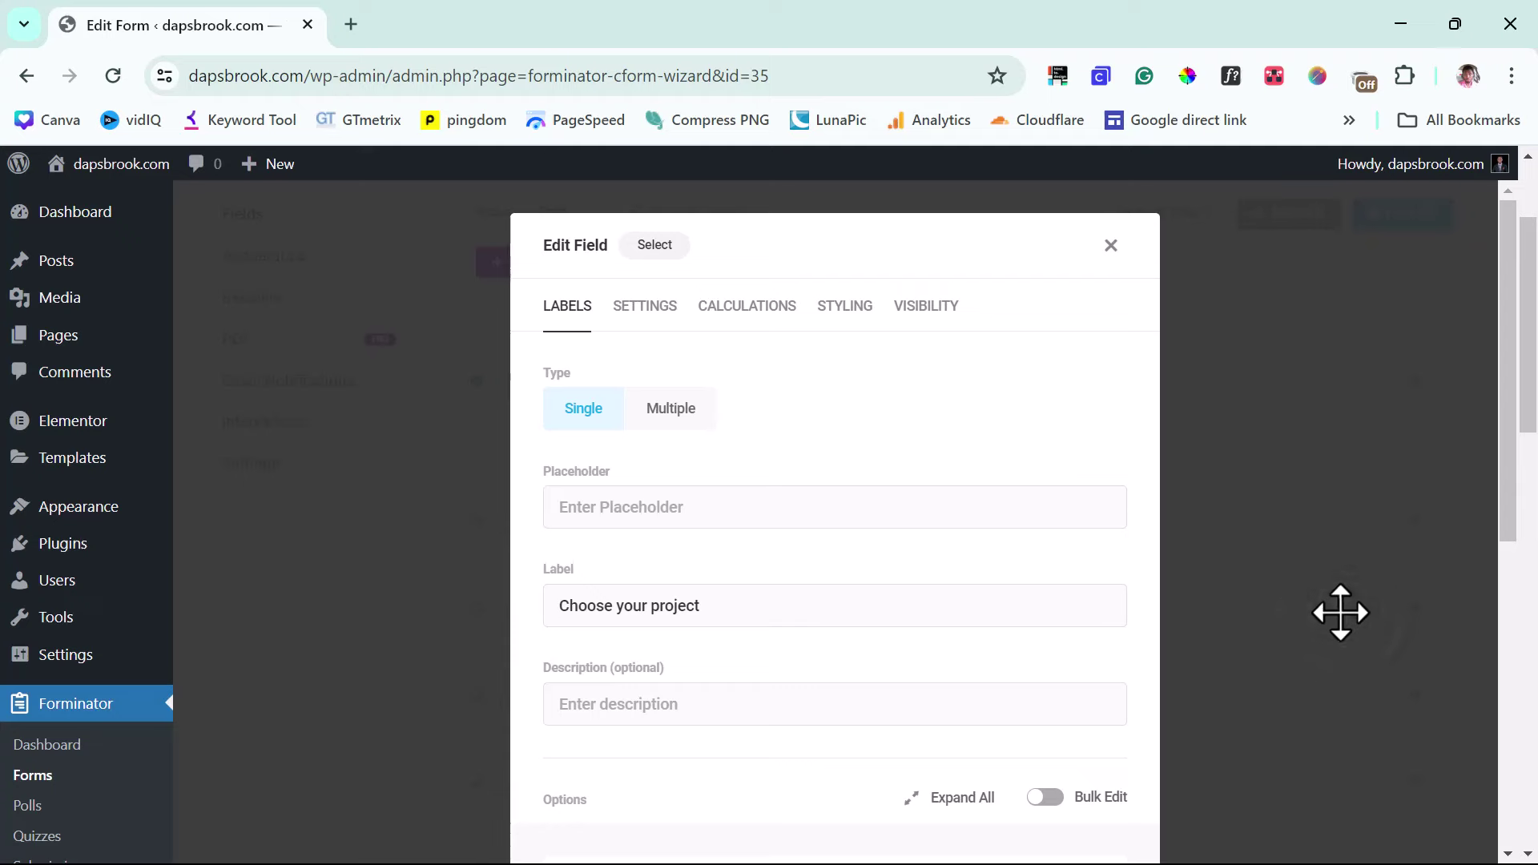
scroll(777, 708, down, 5)
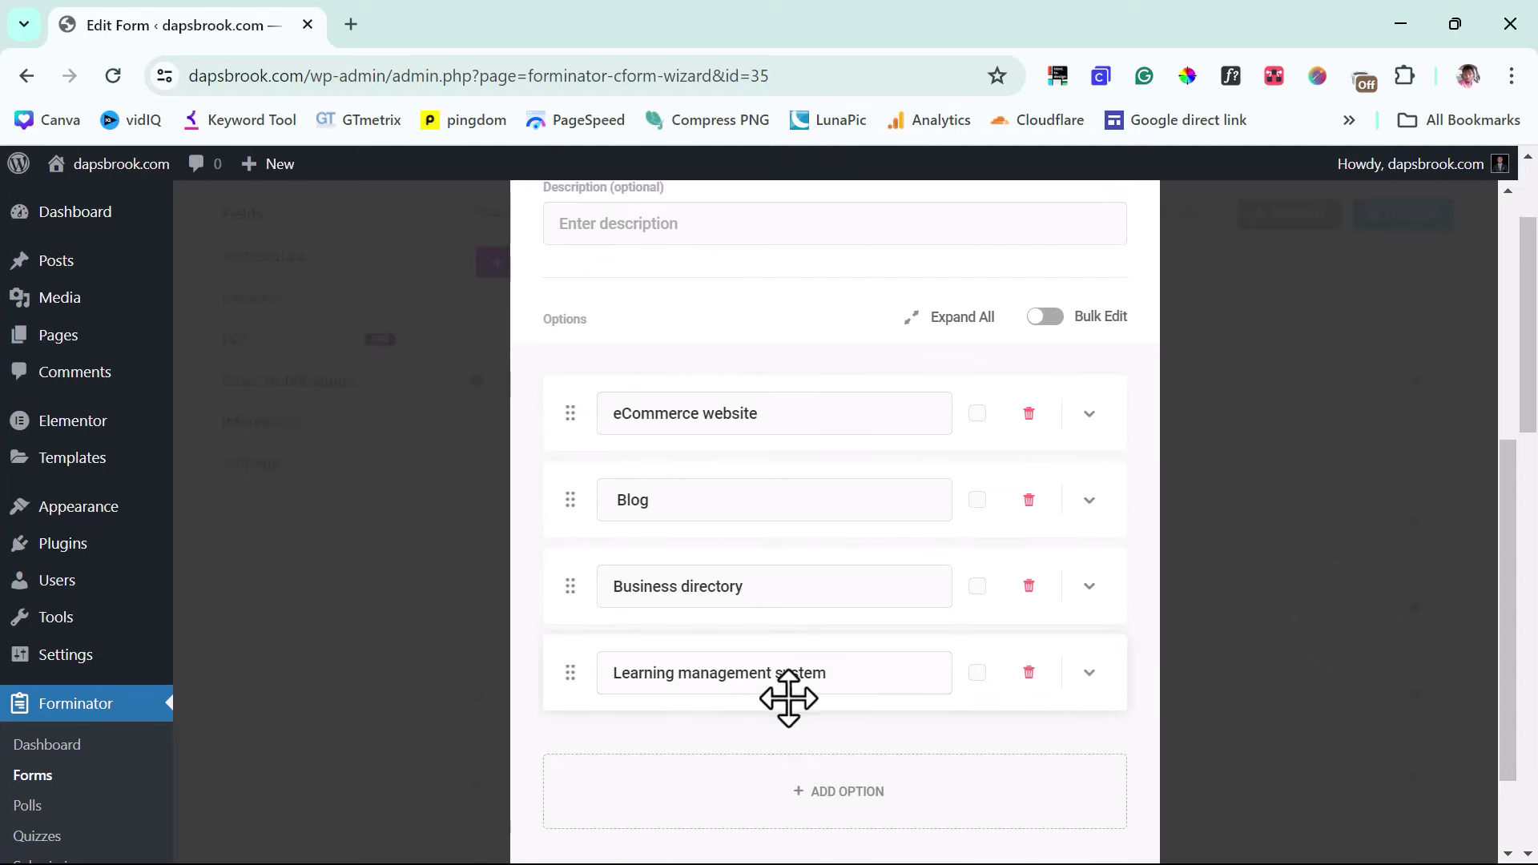
scroll(769, 705, up, 5)
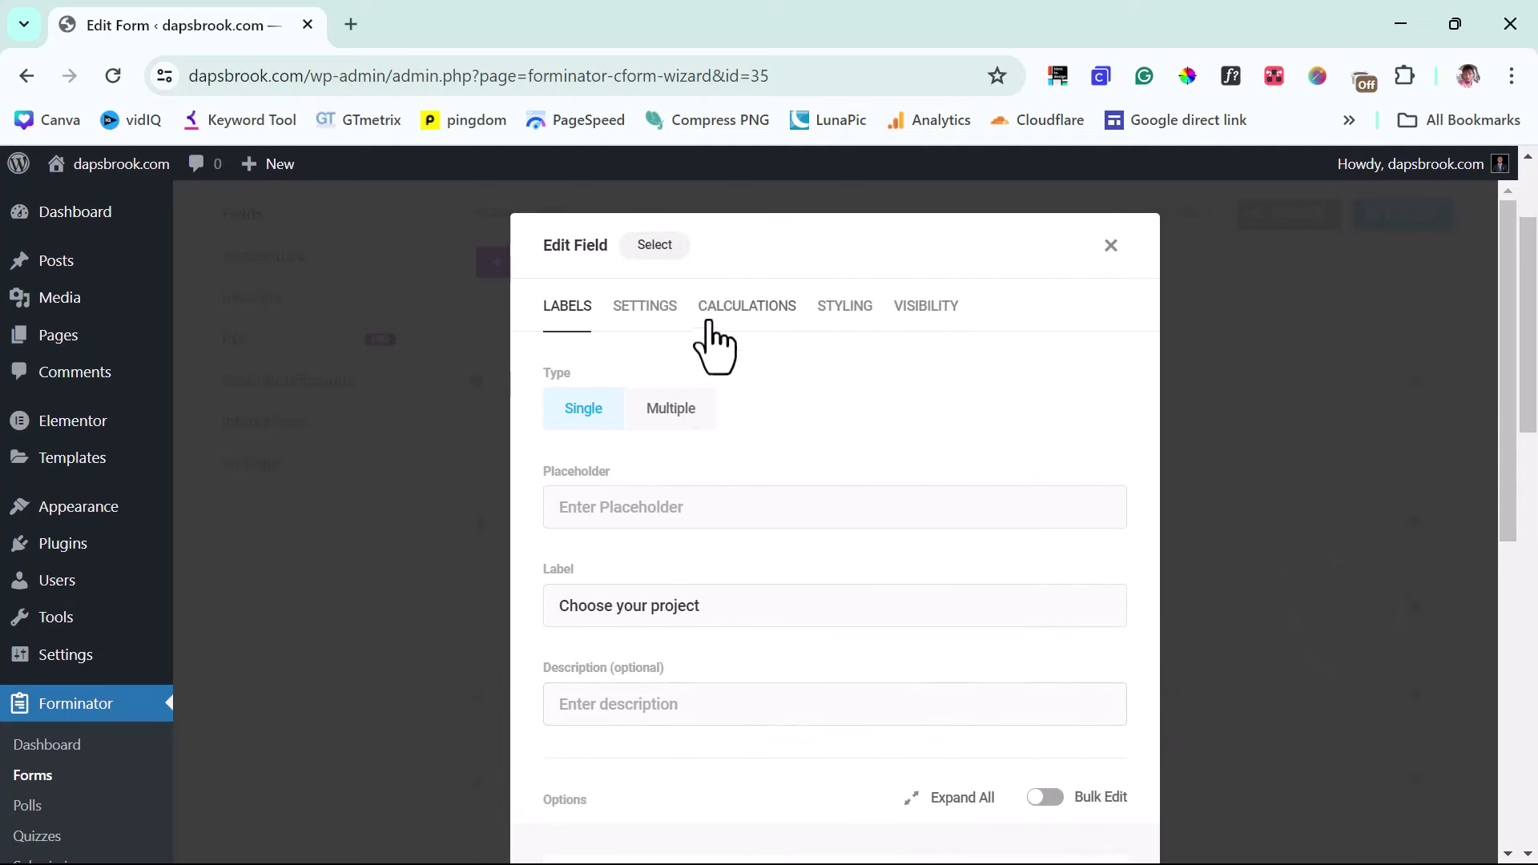
click(741, 311)
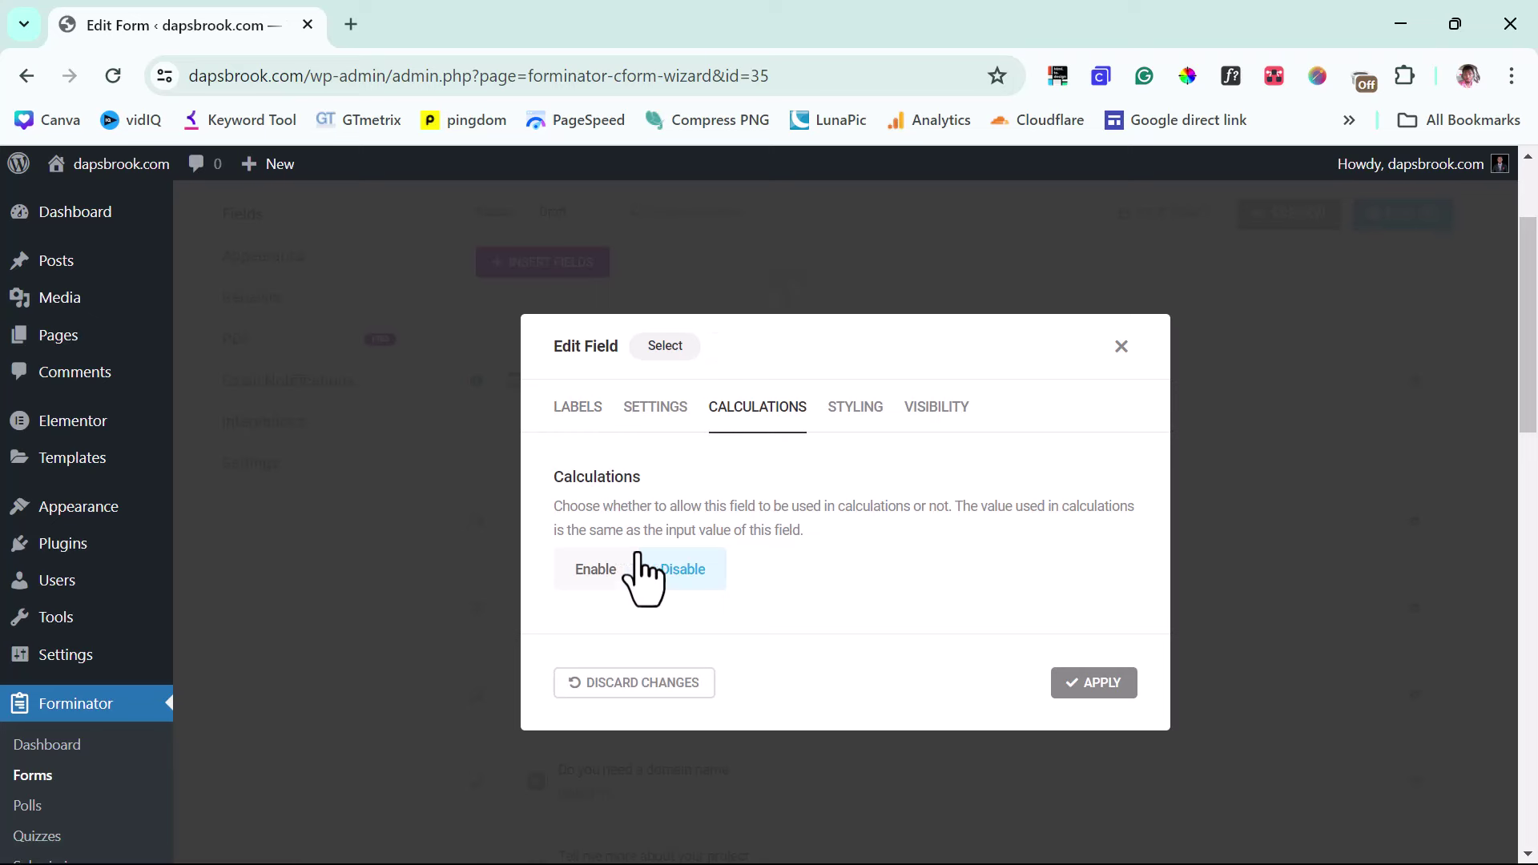
click(609, 575)
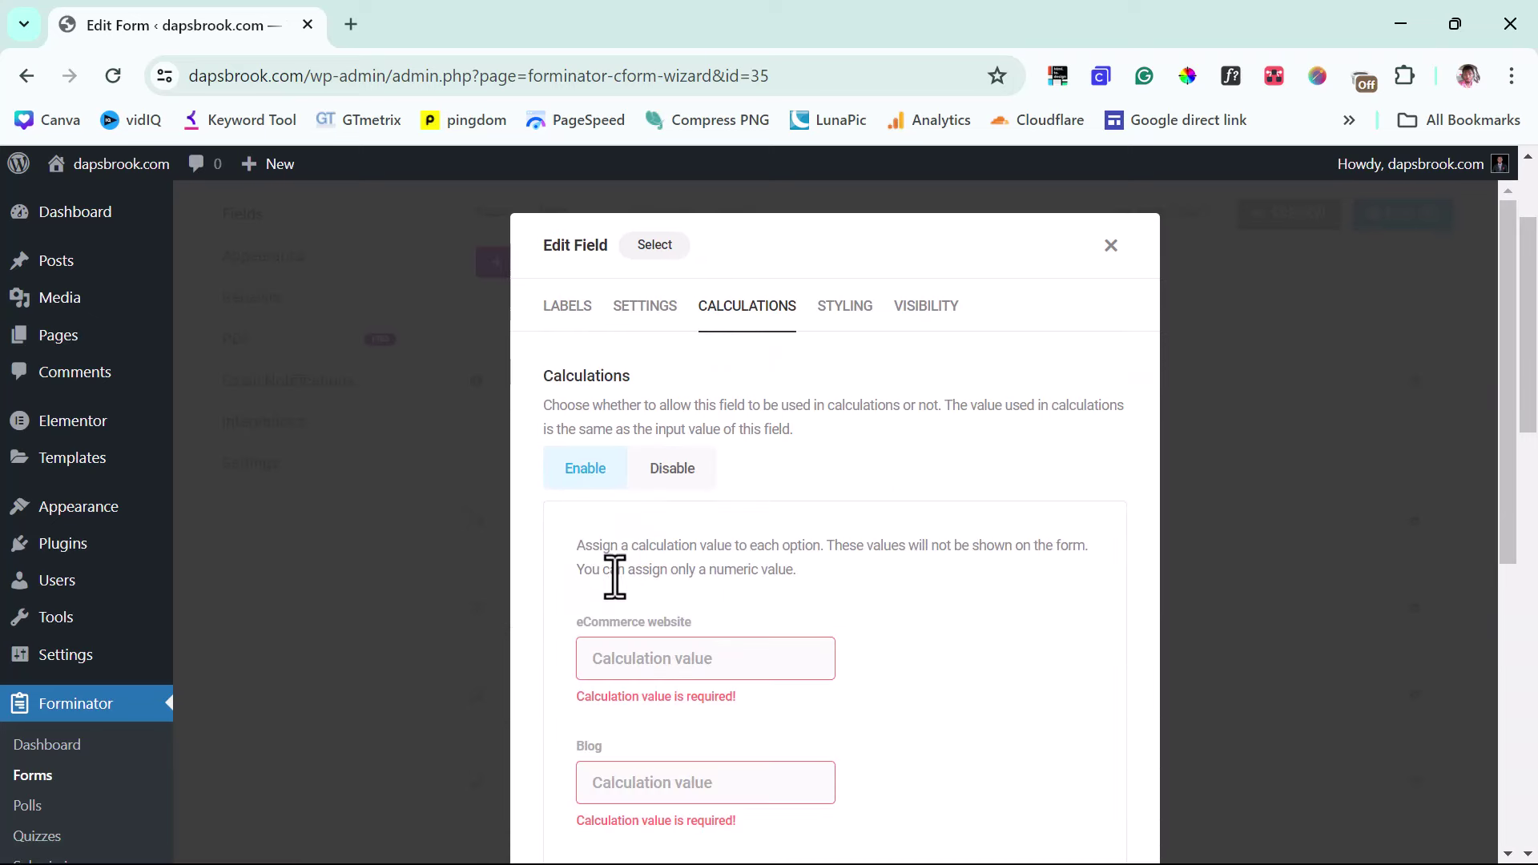
scroll(865, 549, down, 2)
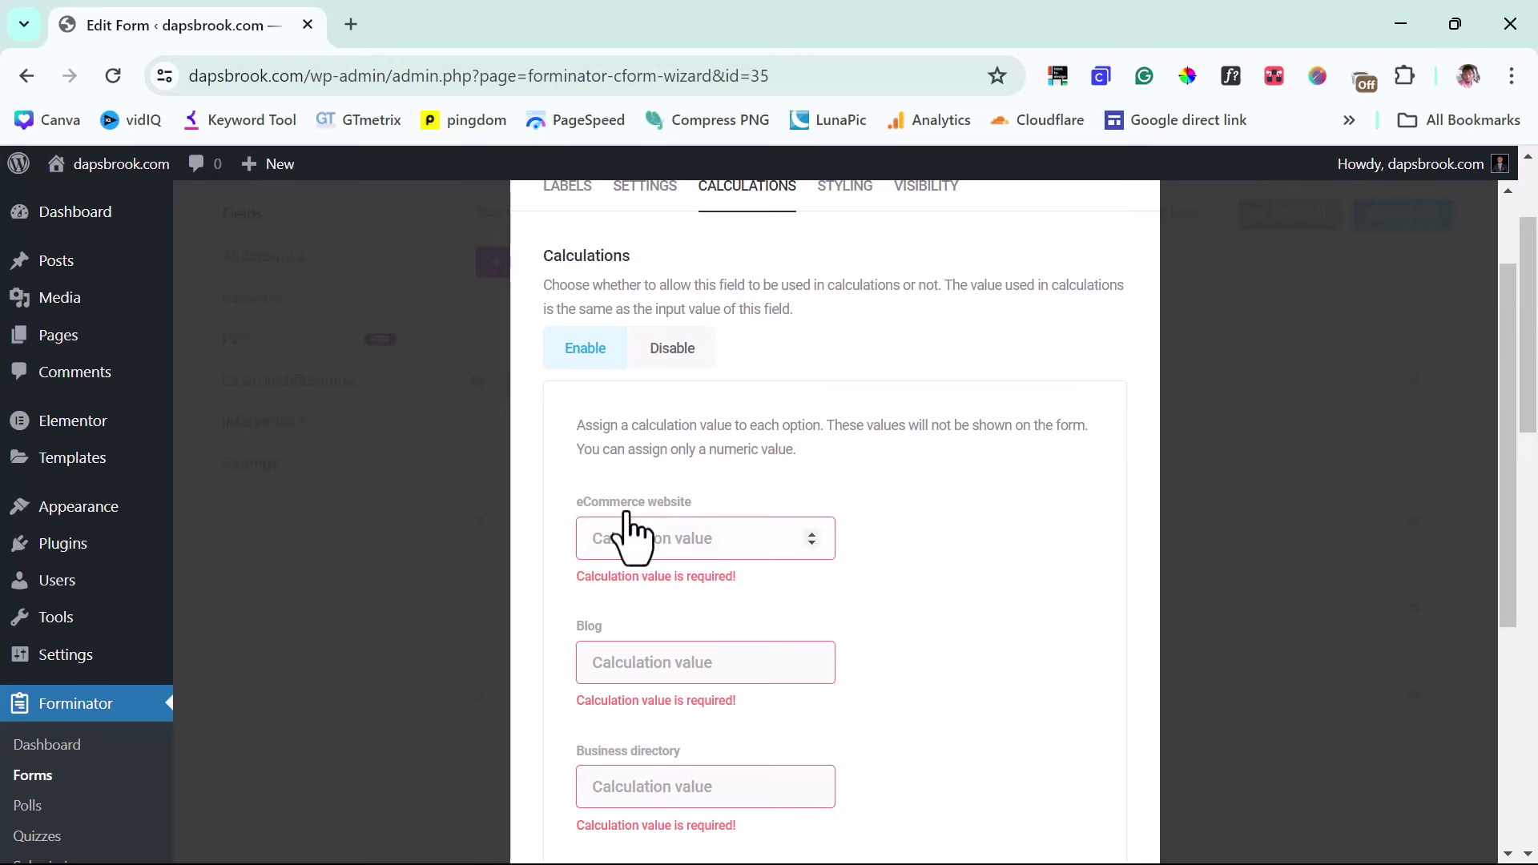
Step: Set the calculation values to 100 for eCommerce website and 80 for Blog
click(679, 539)
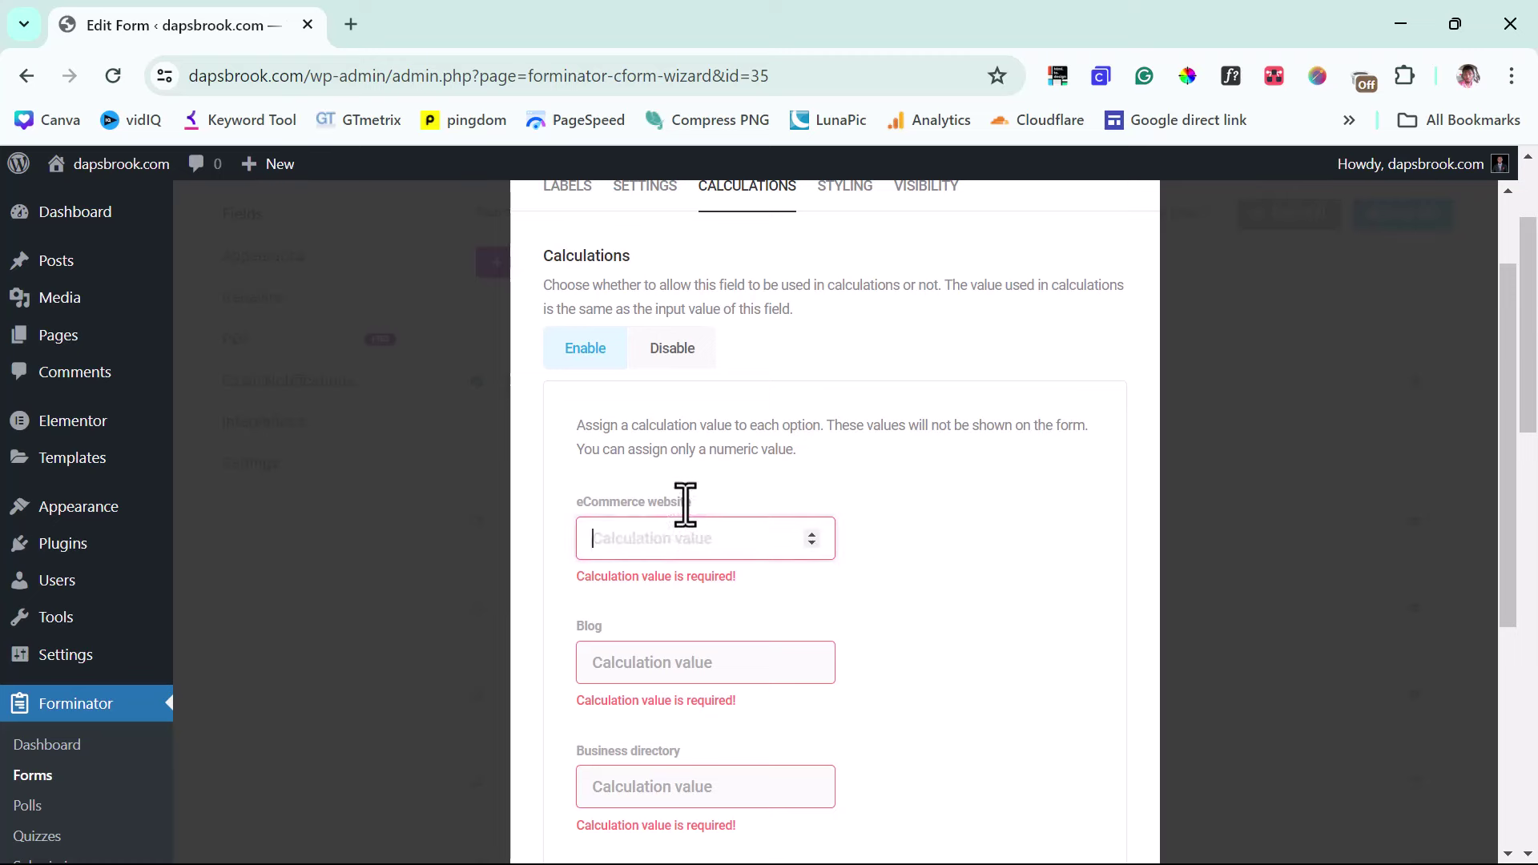
text(100)
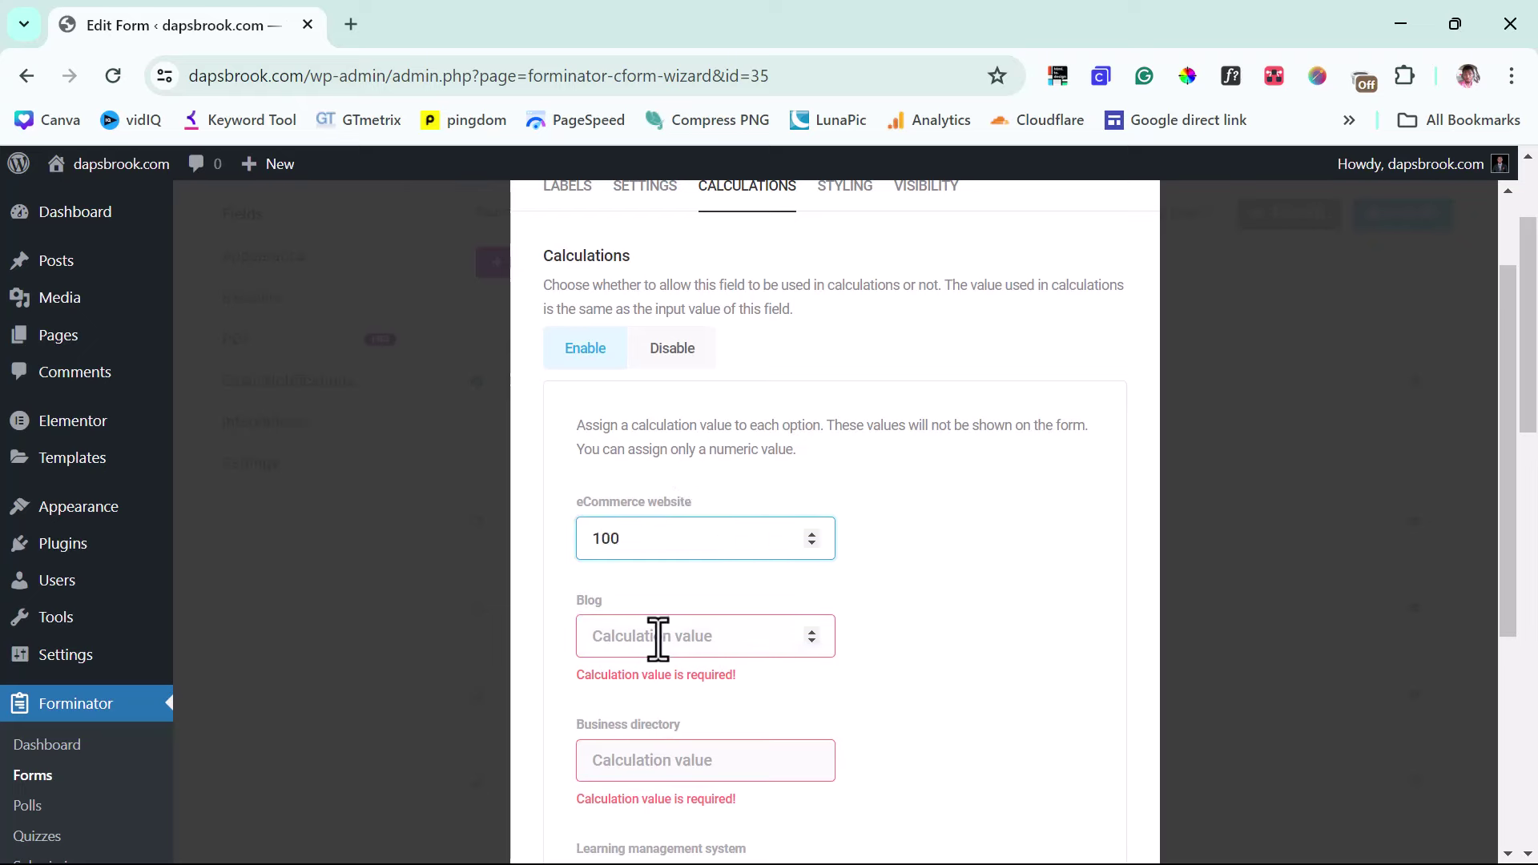
click(653, 636)
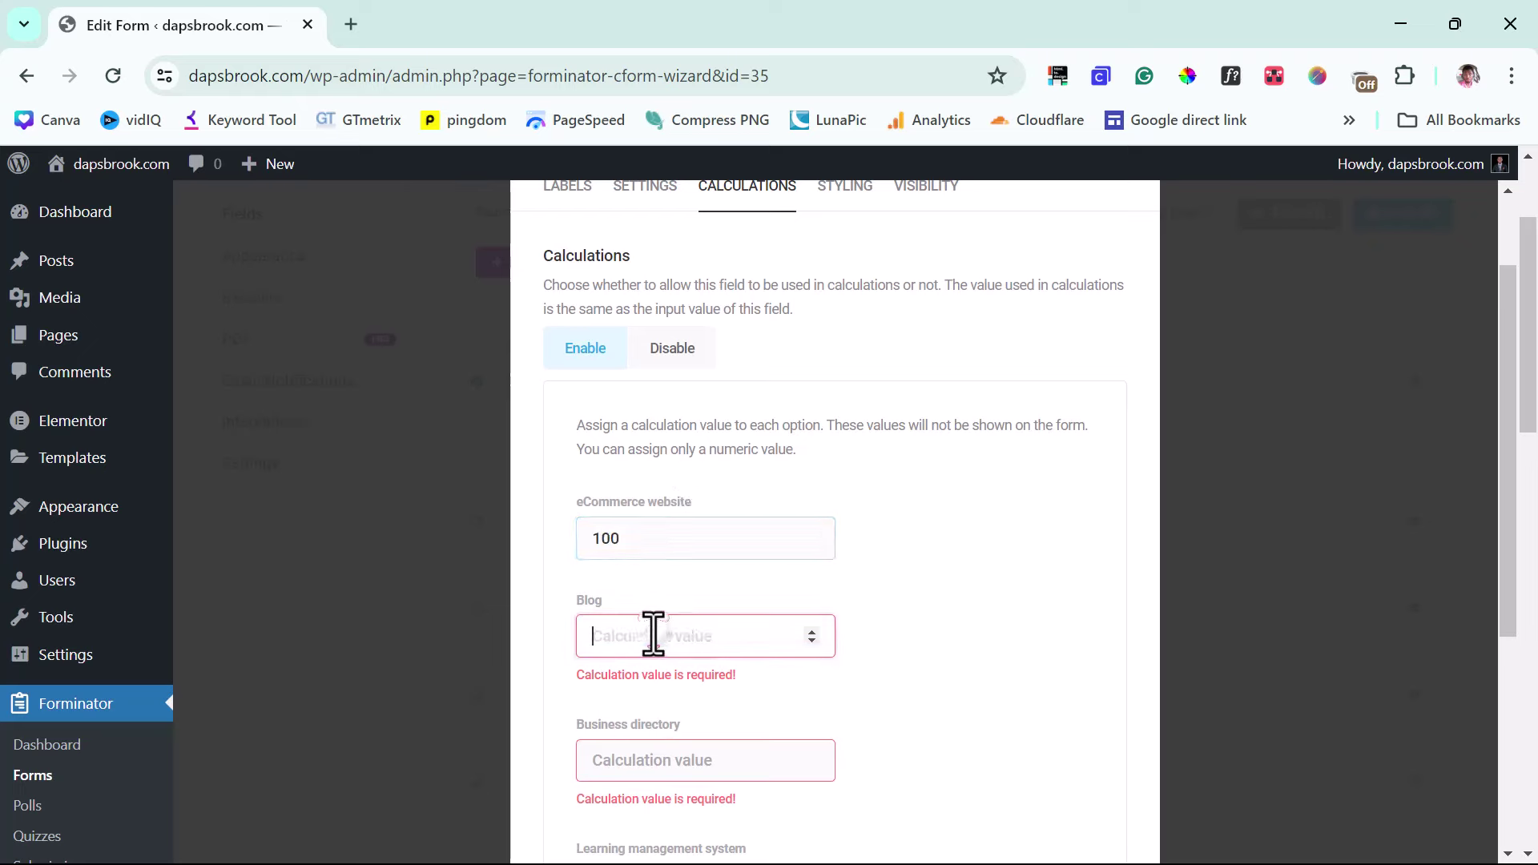
text(80)
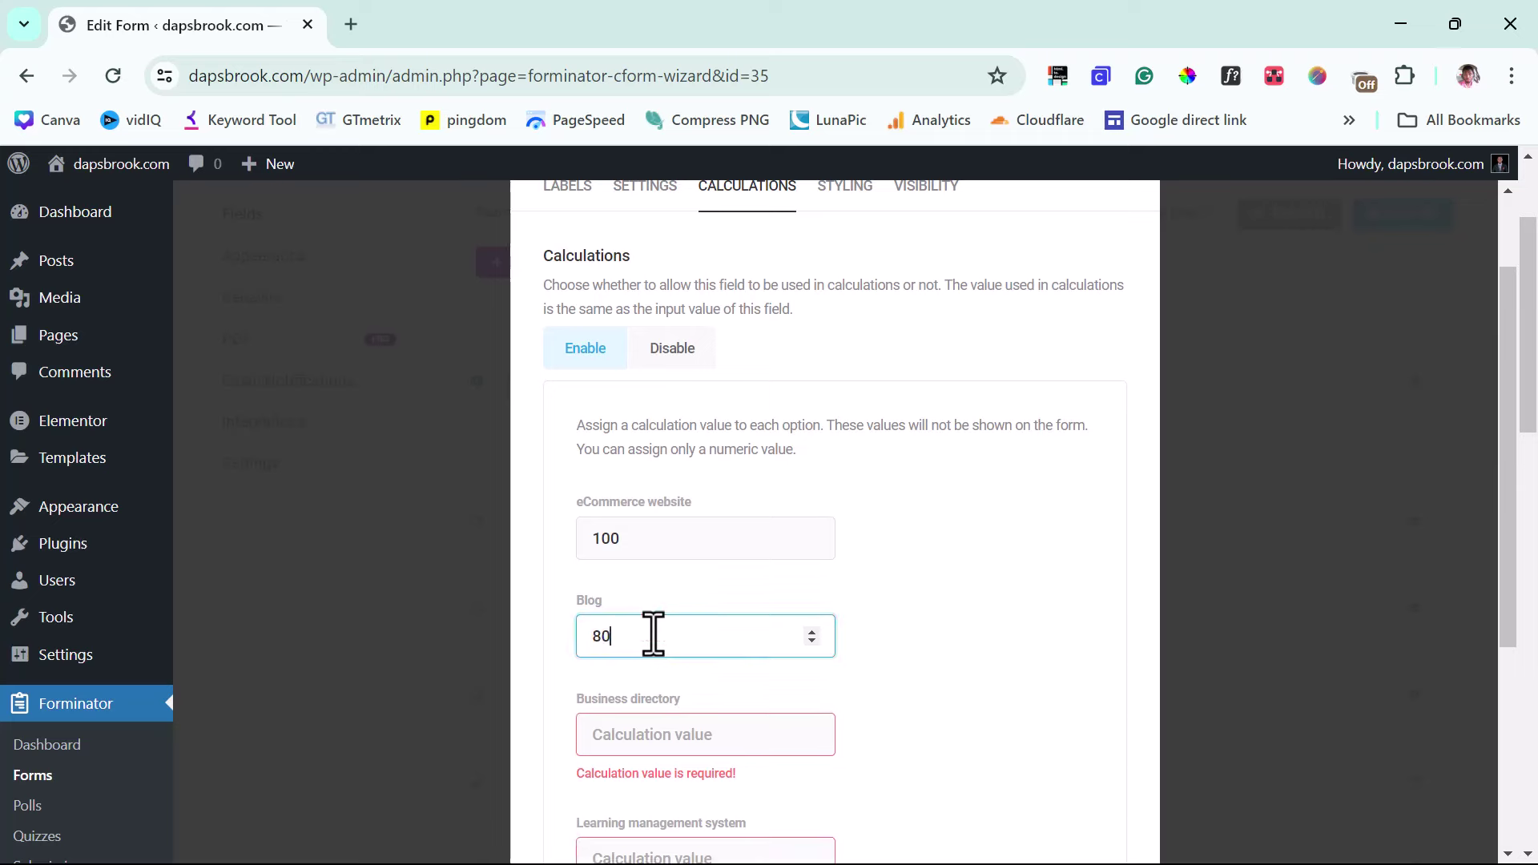
Step: Set the calculation values to 120 for Business directory and 150 for Learning management system, and apply the field changes
scroll(652, 635, down, 2)
click(637, 617)
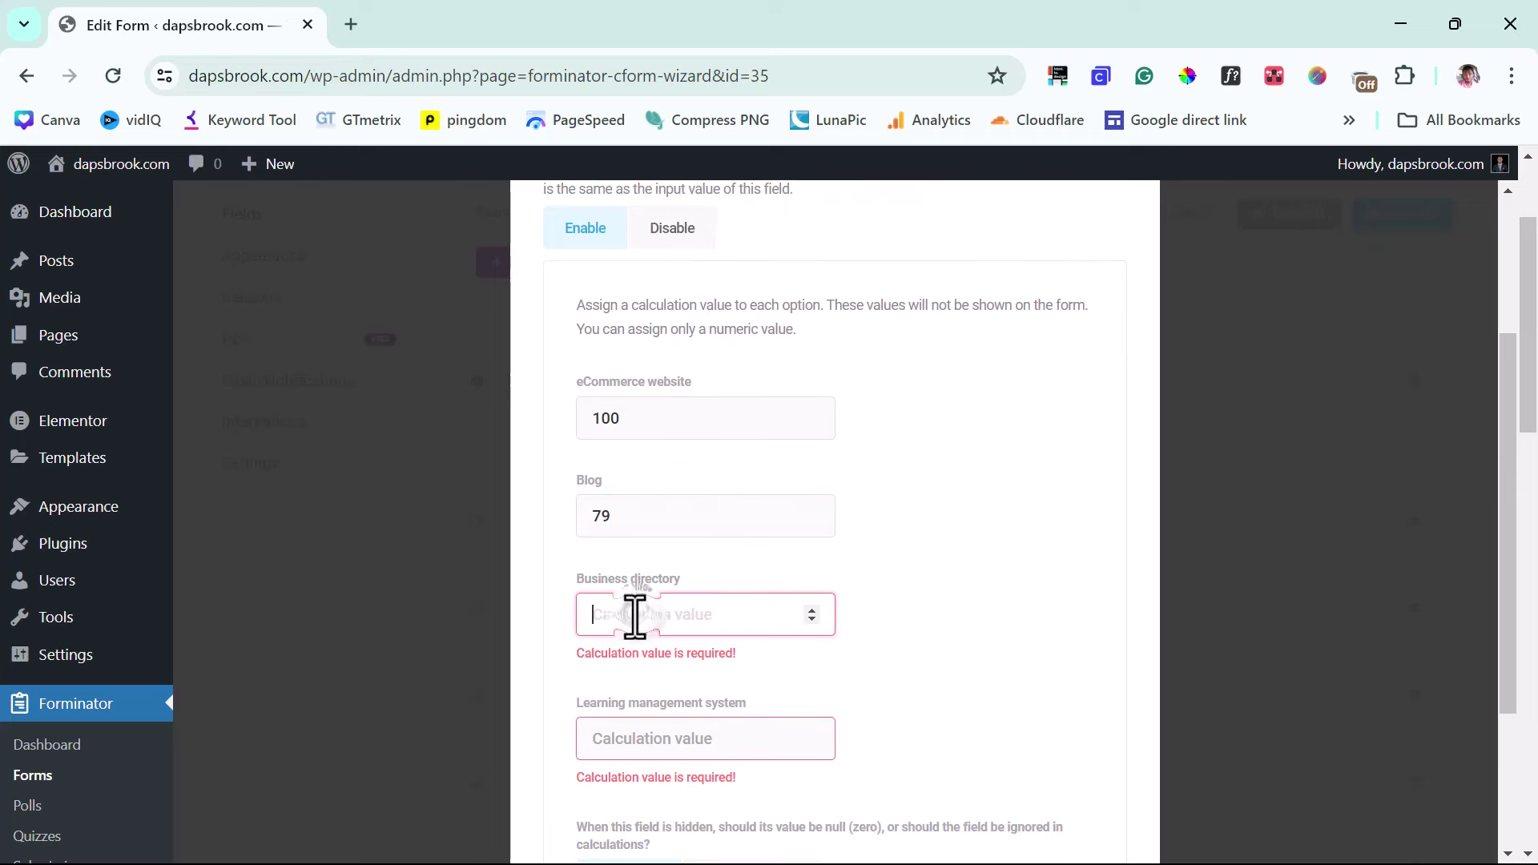
text(120)
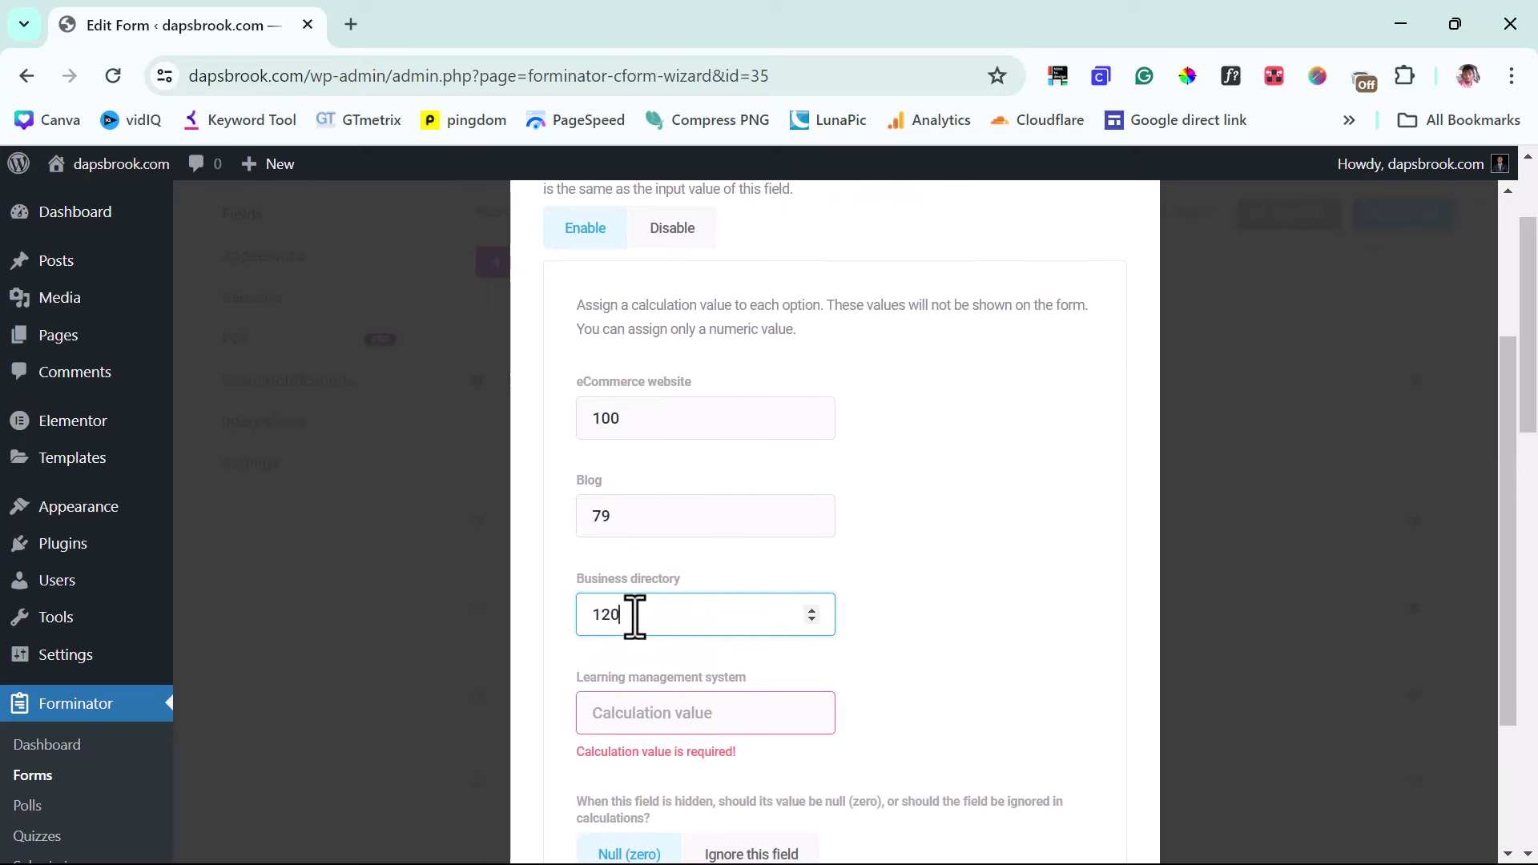
click(646, 720)
text(1)
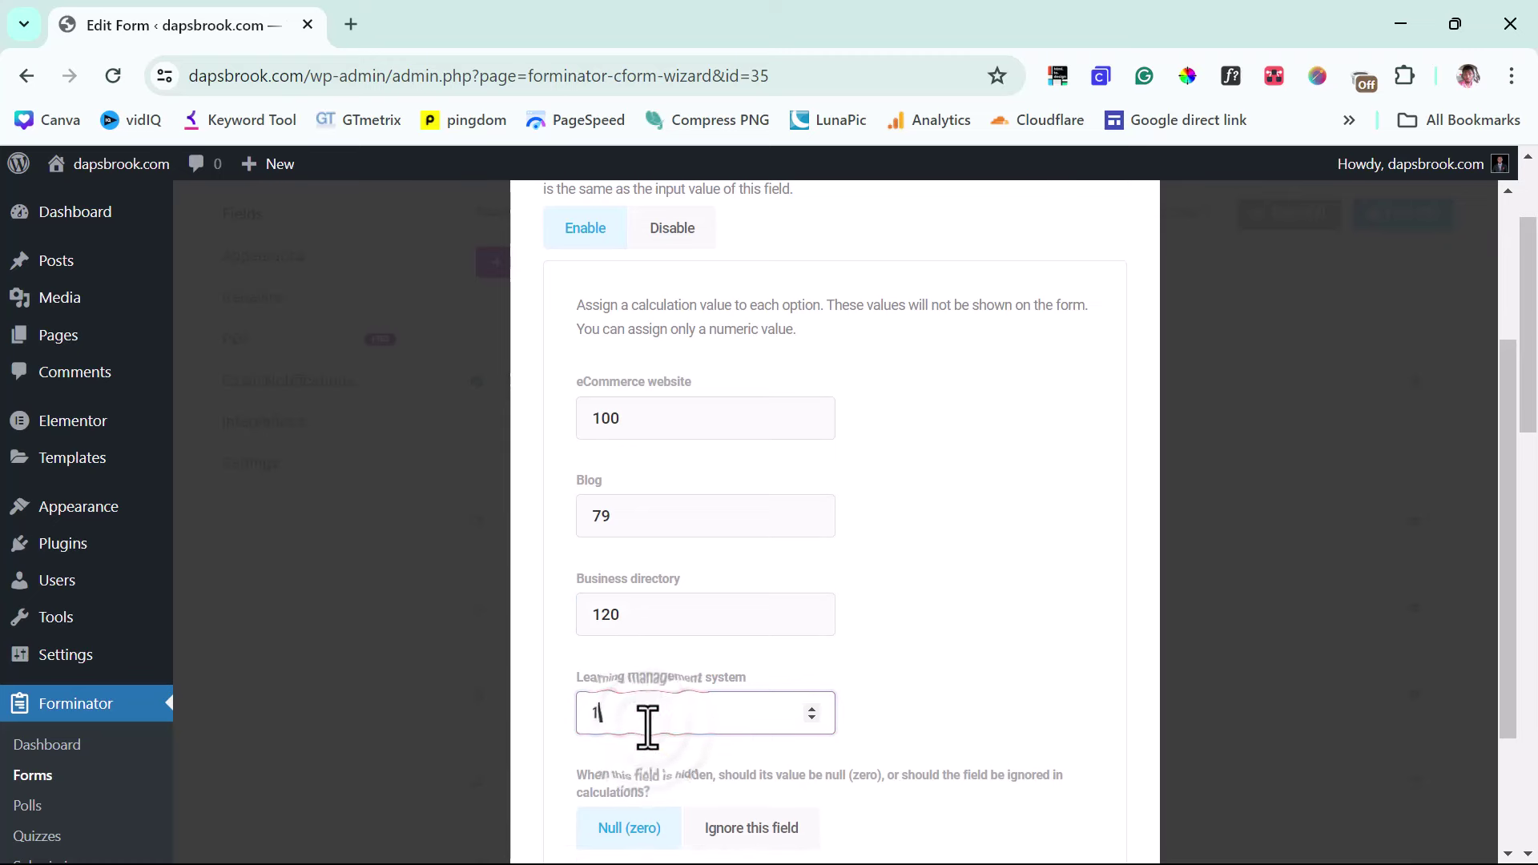
text(50)
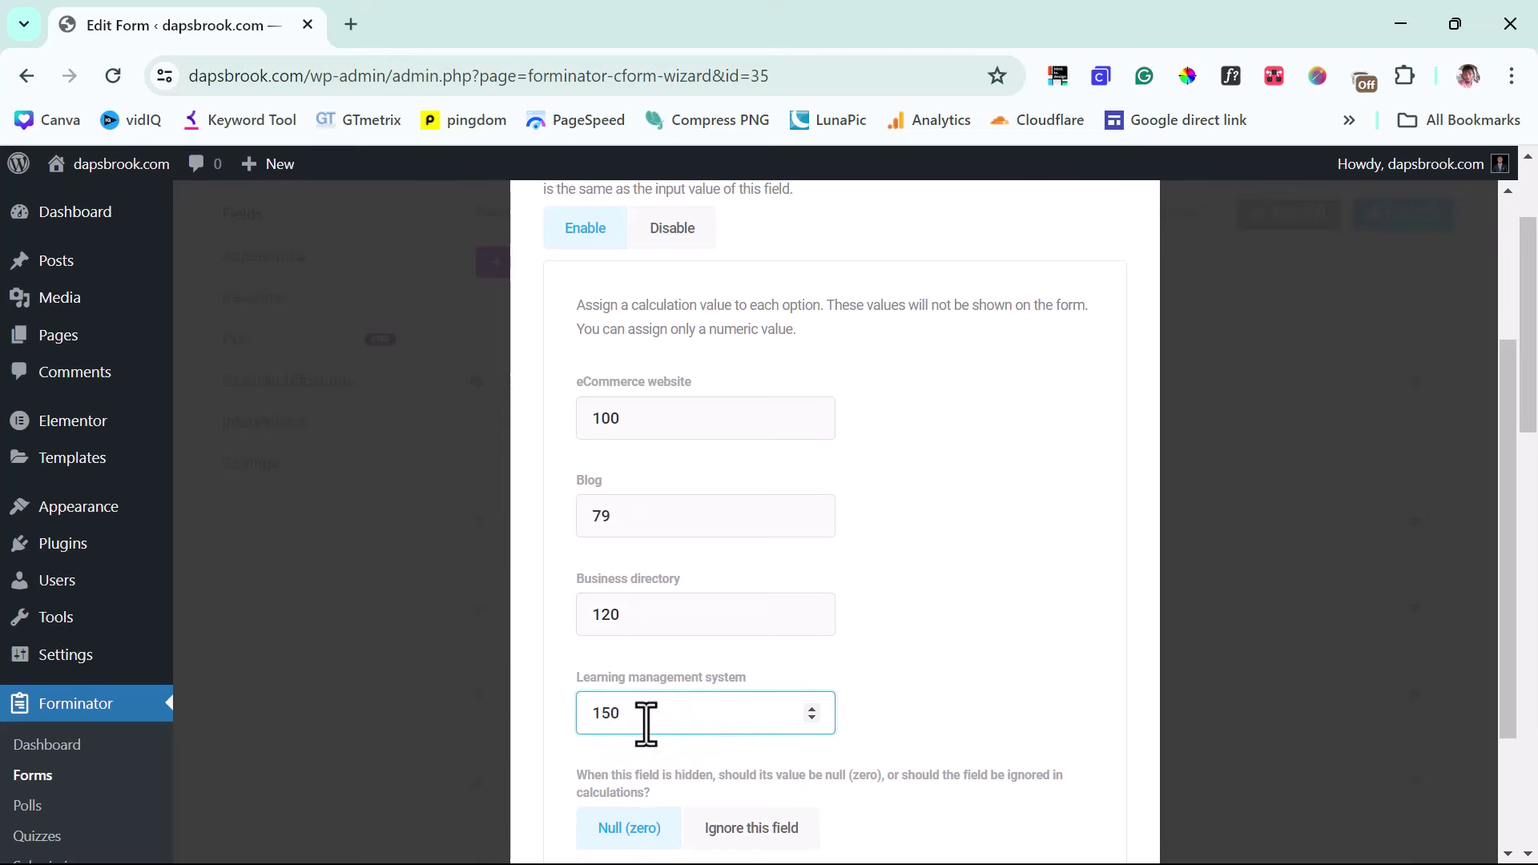
scroll(941, 646, down, 2)
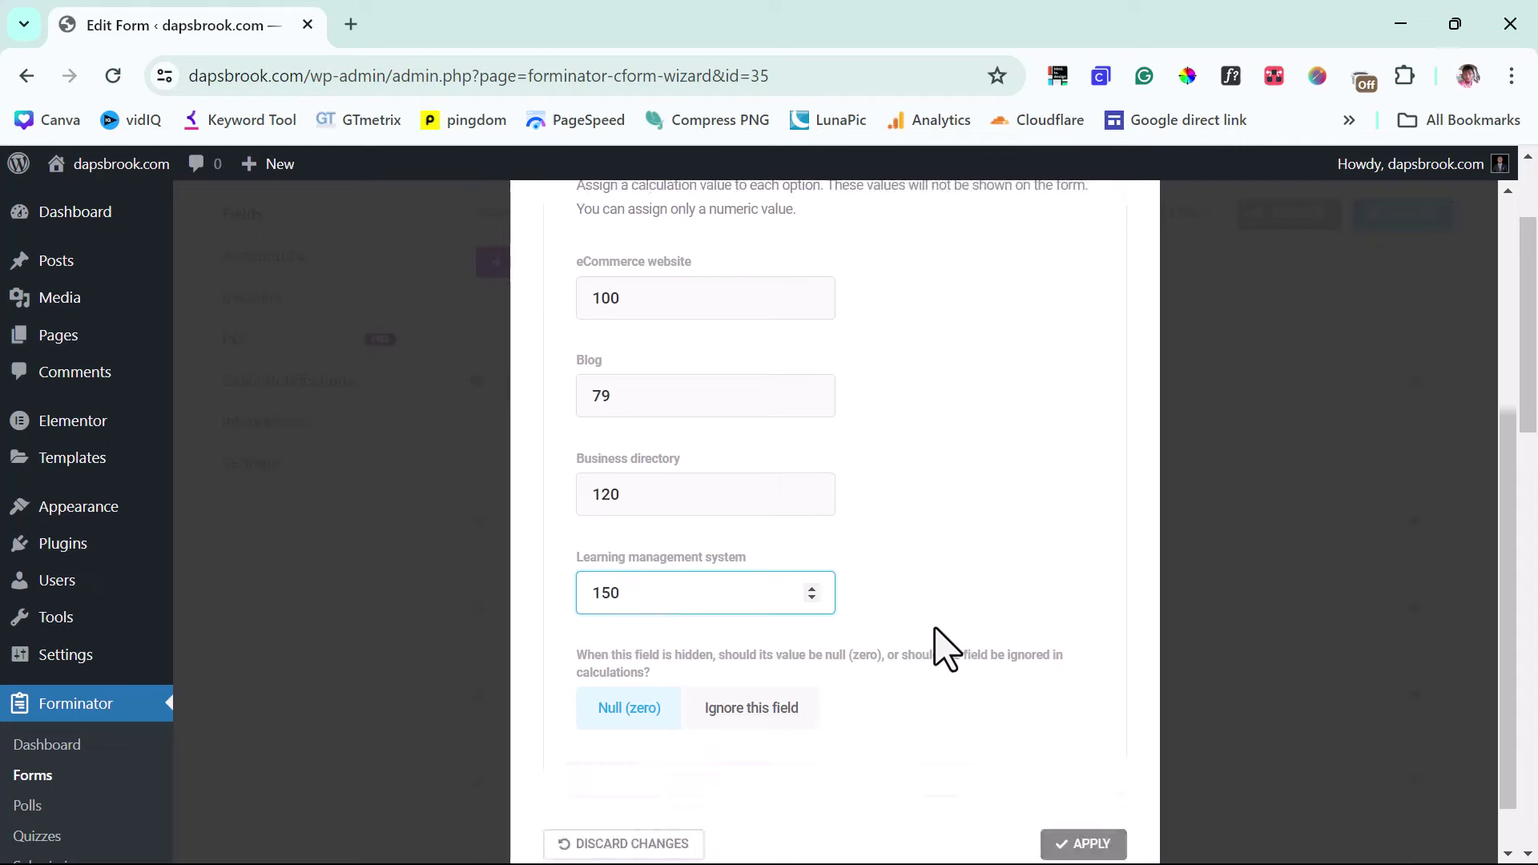
scroll(945, 633, down, 1)
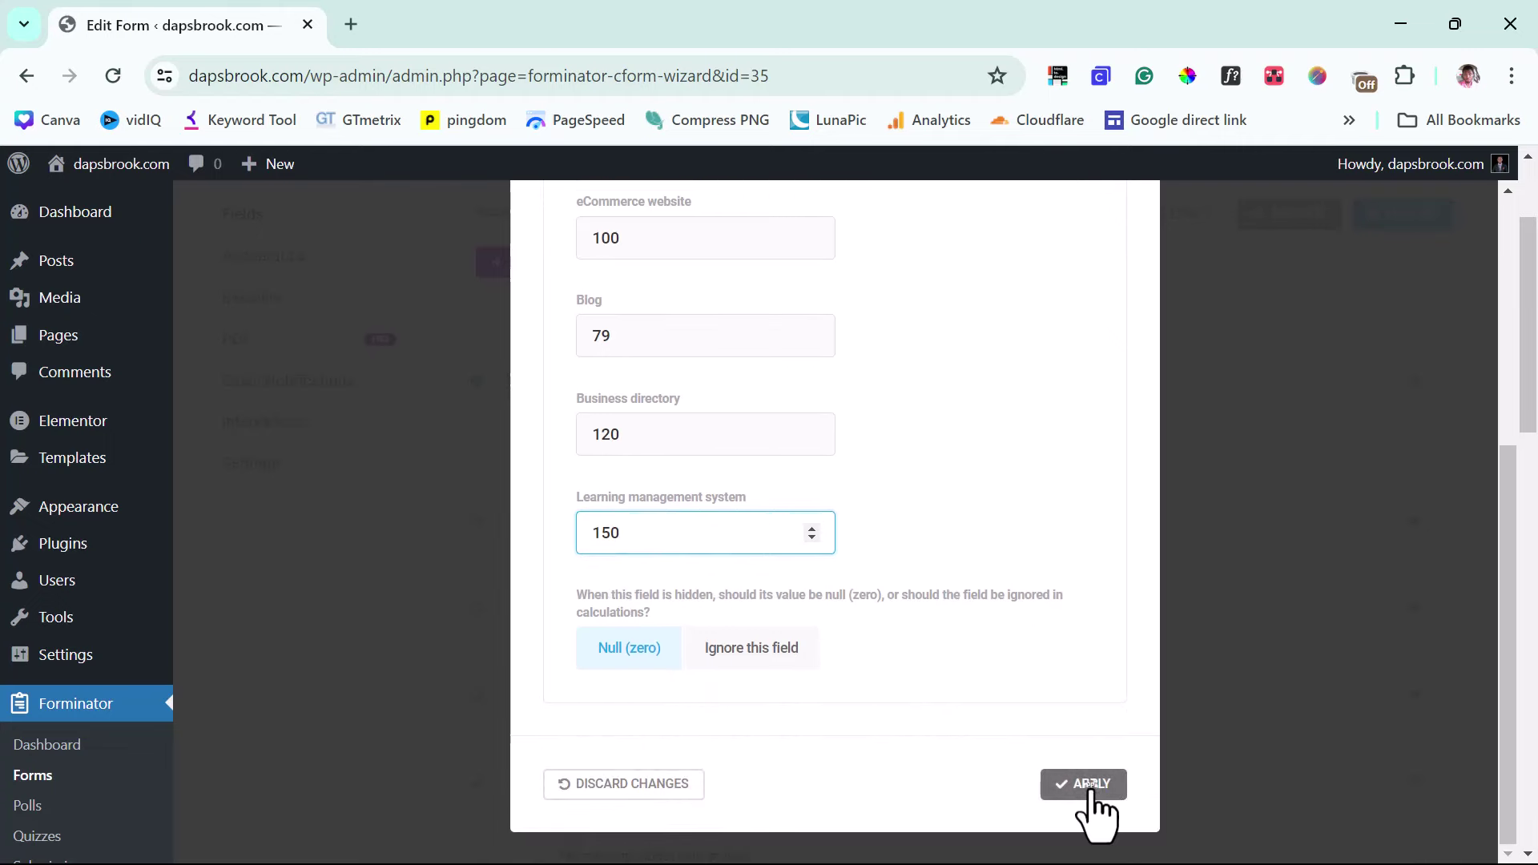
click(1083, 786)
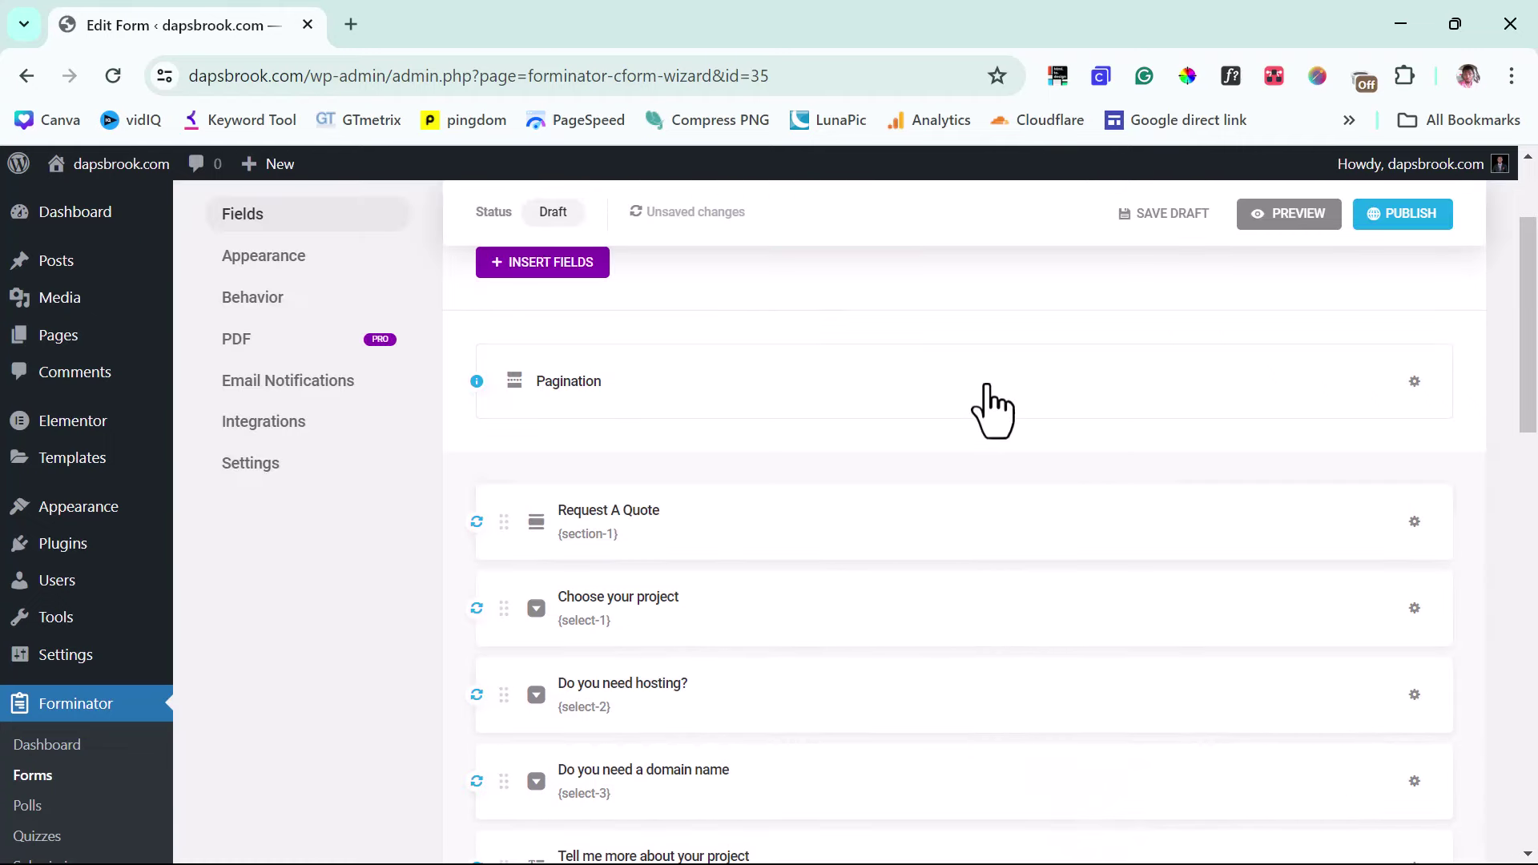
Step: Enable calculations for the "Do you need hosting?" select field
scroll(1013, 496, down, 1)
scroll(1011, 504, down, 1)
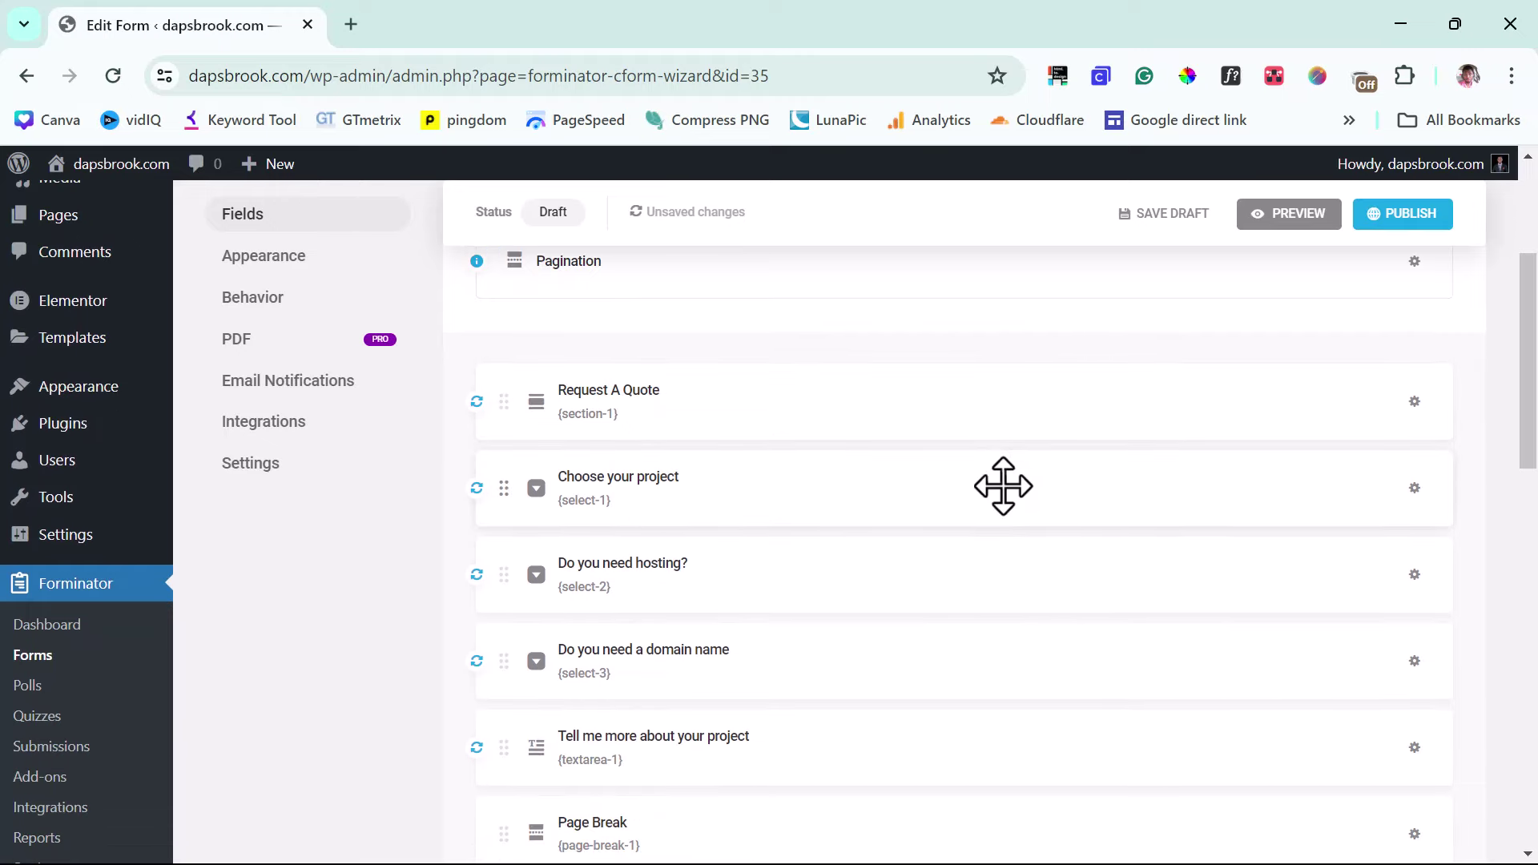
scroll(1003, 486, down, 2)
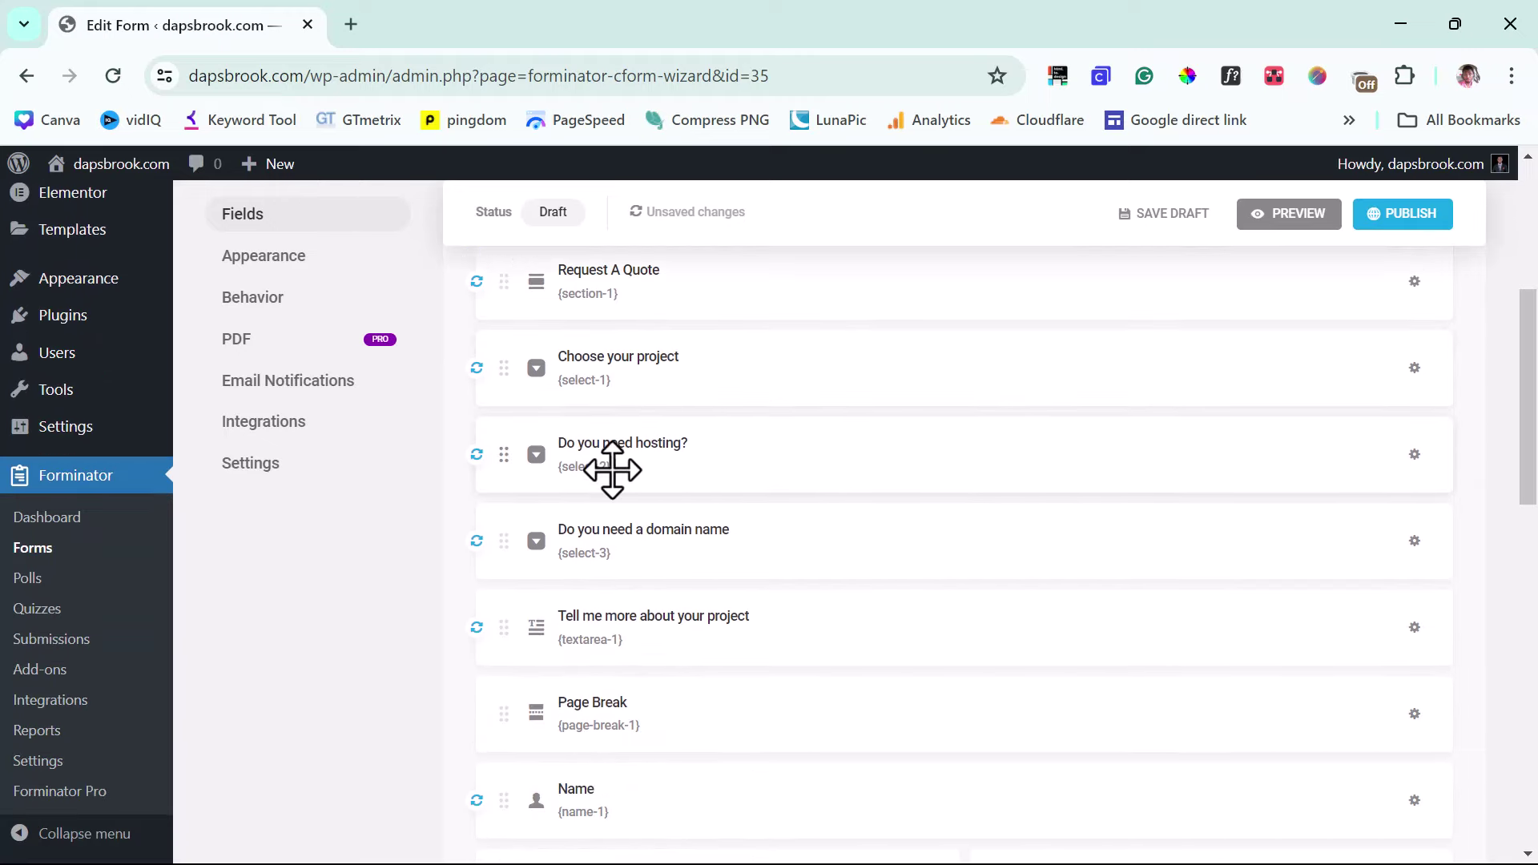
click(884, 454)
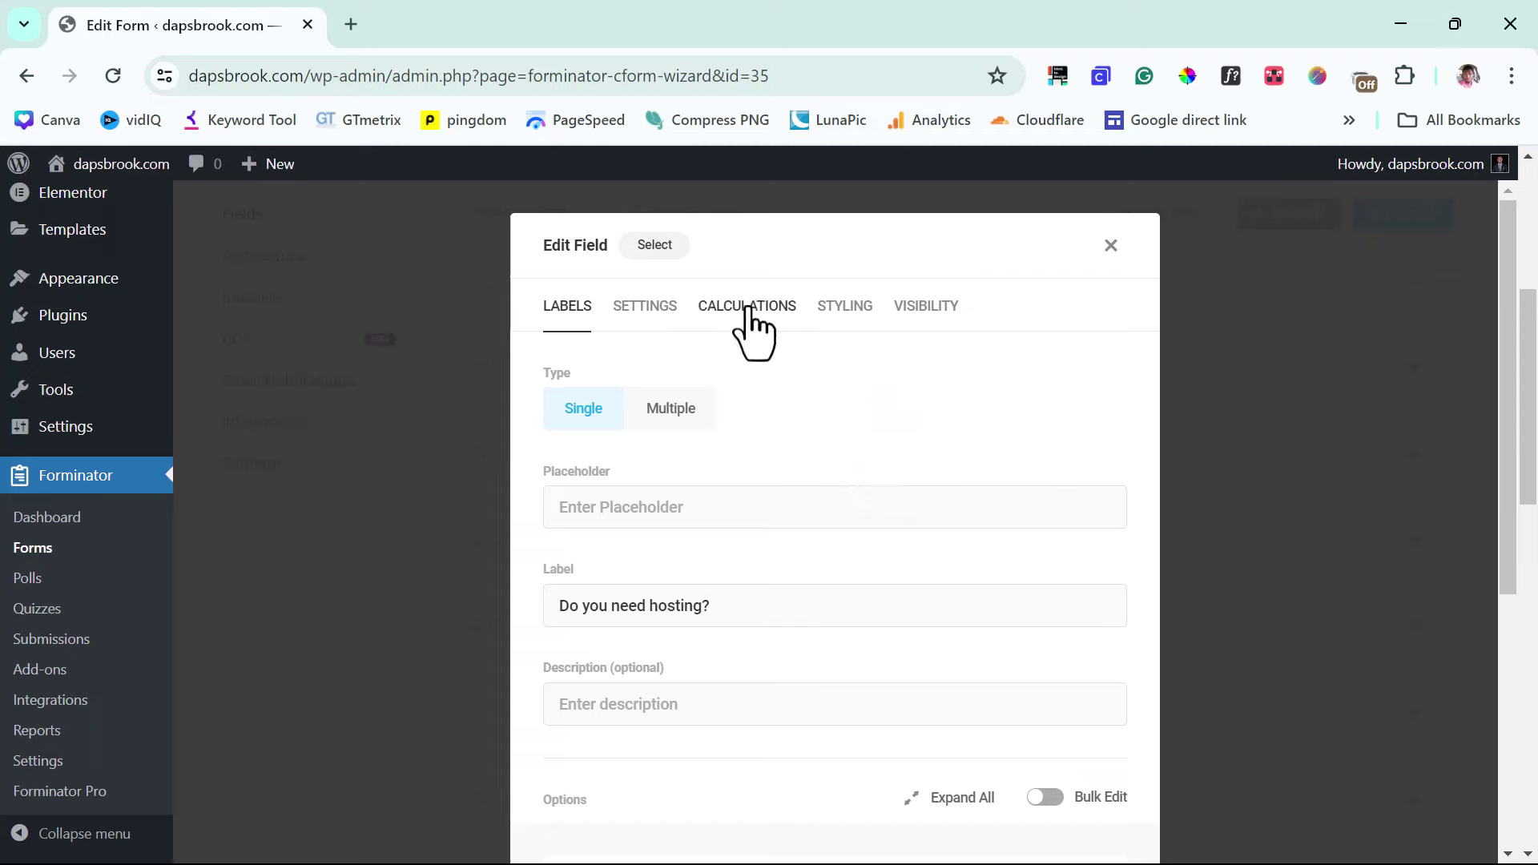
click(744, 307)
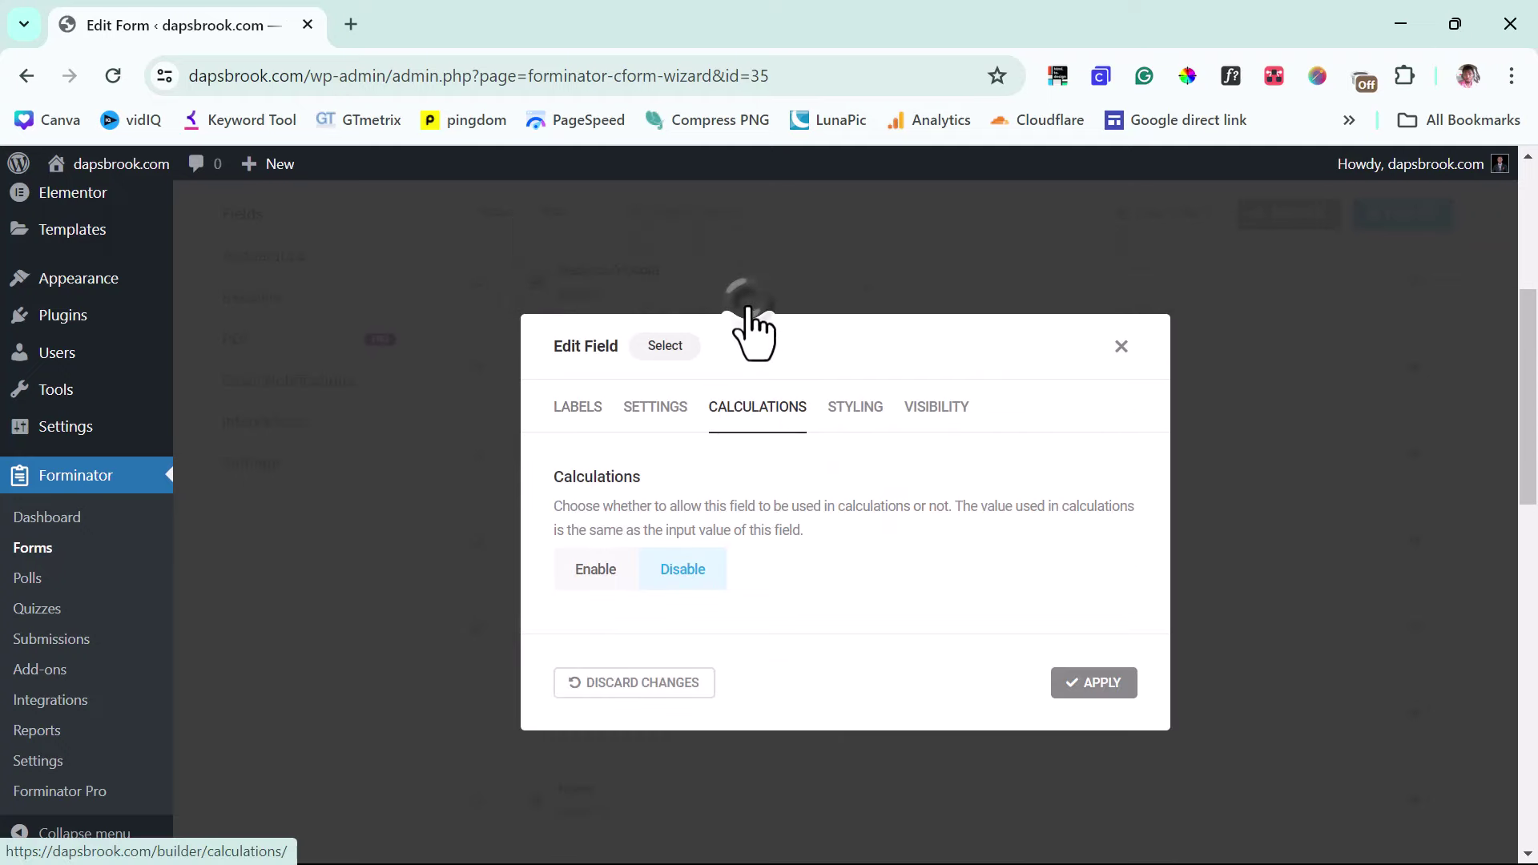
click(598, 572)
scroll(973, 532, down, 2)
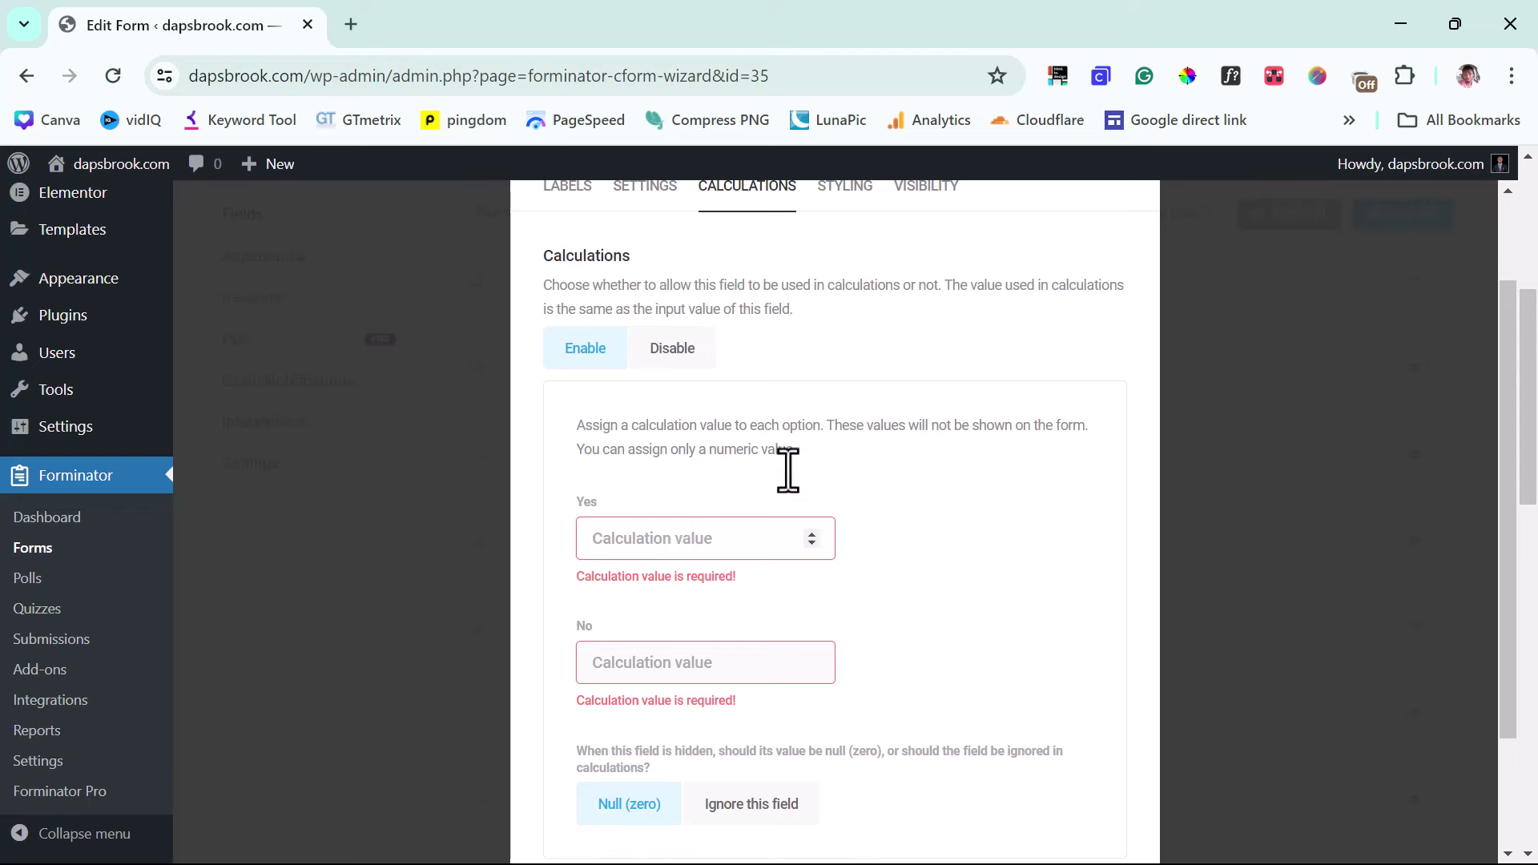
Step: Set the hosting field's calculation values to 100 for Yes and 0 for No, and apply the changes
click(788, 535)
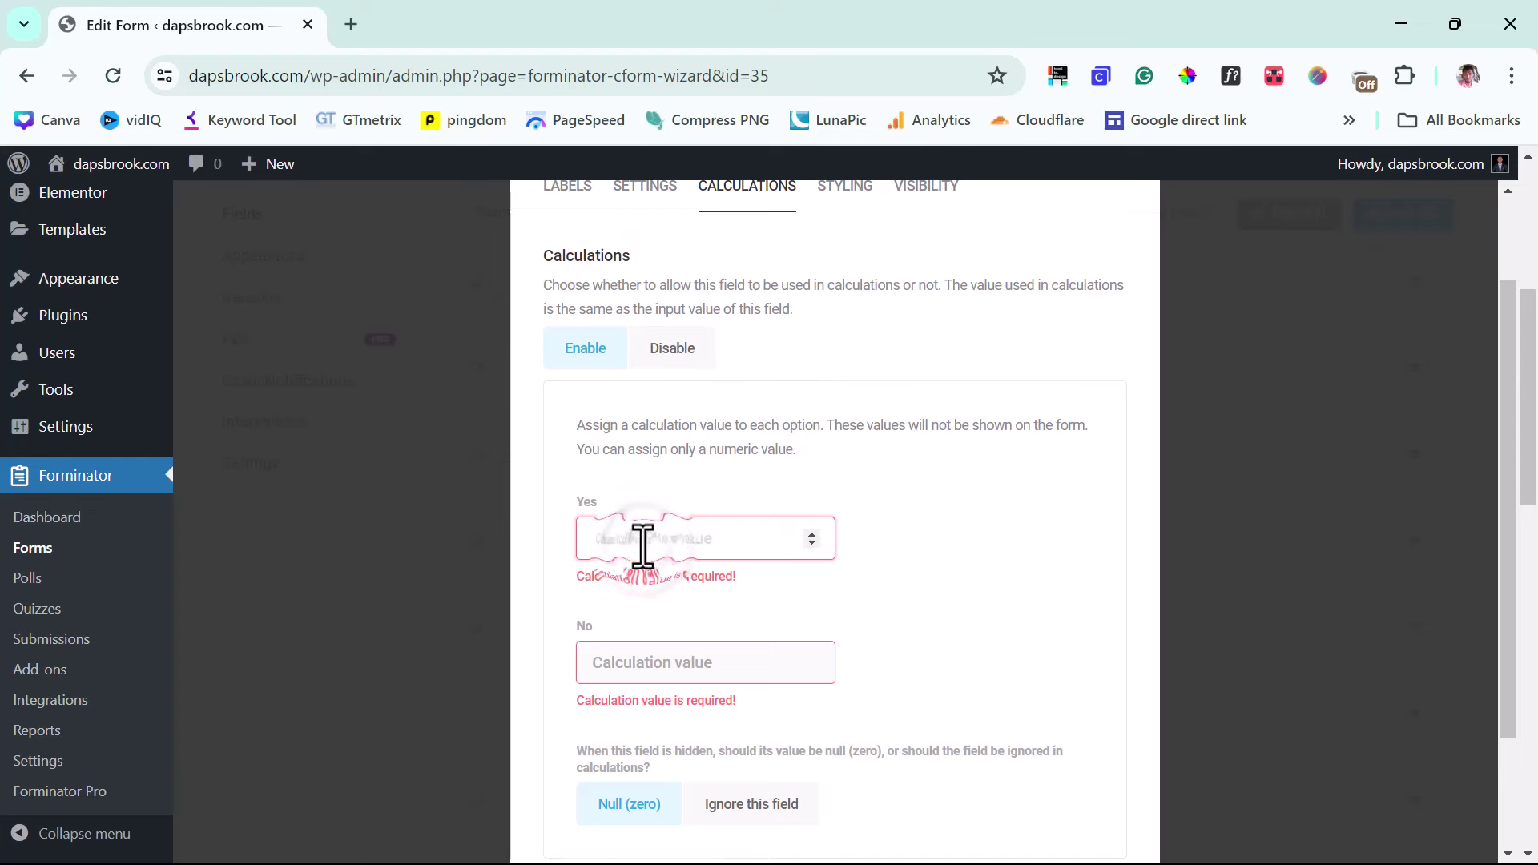
text(100)
scroll(609, 533, down, 2)
click(629, 513)
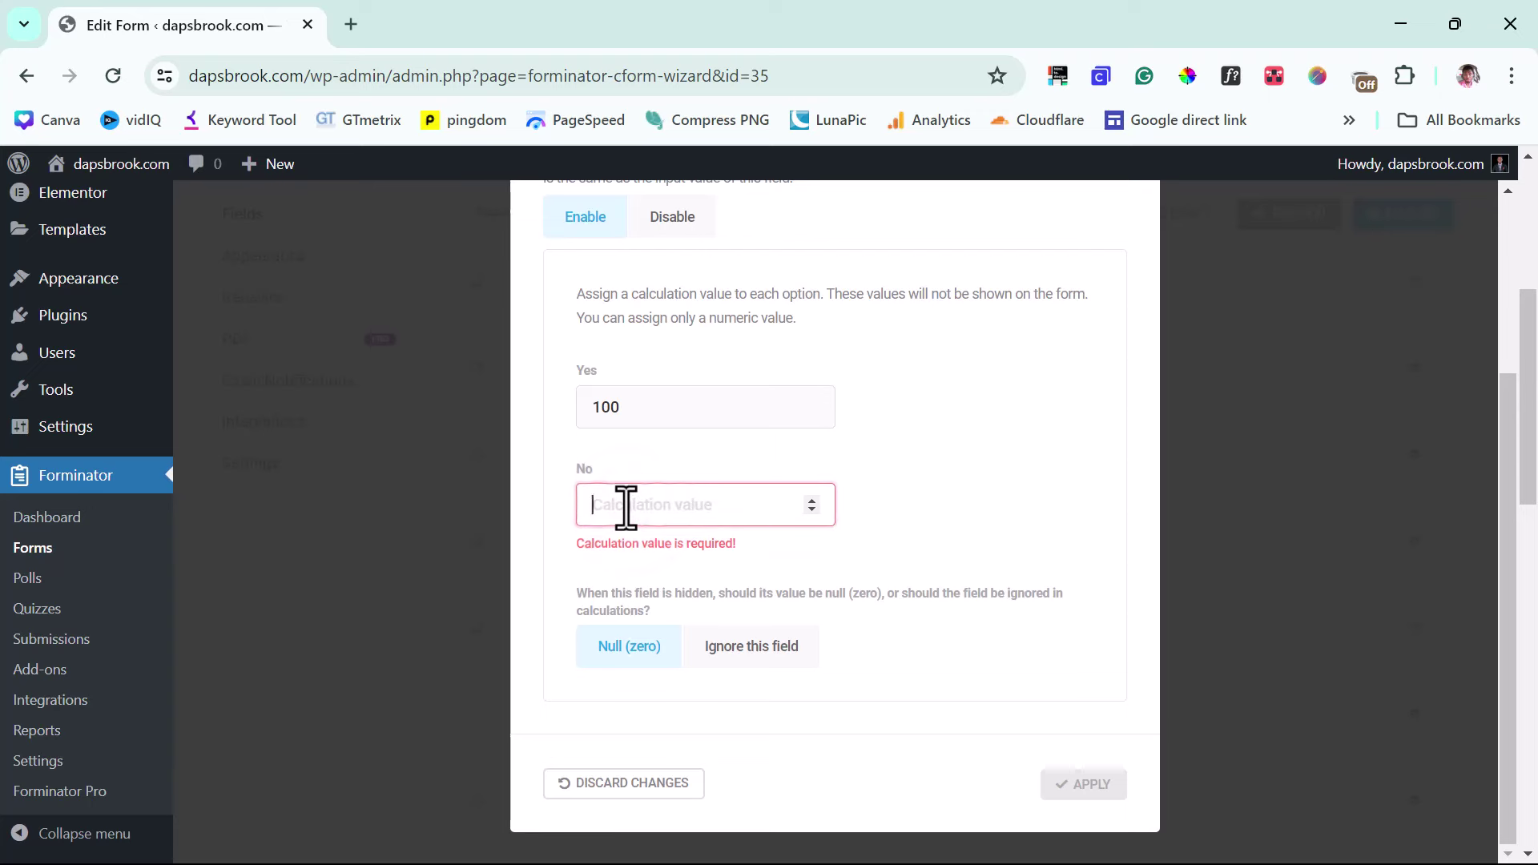
text(0)
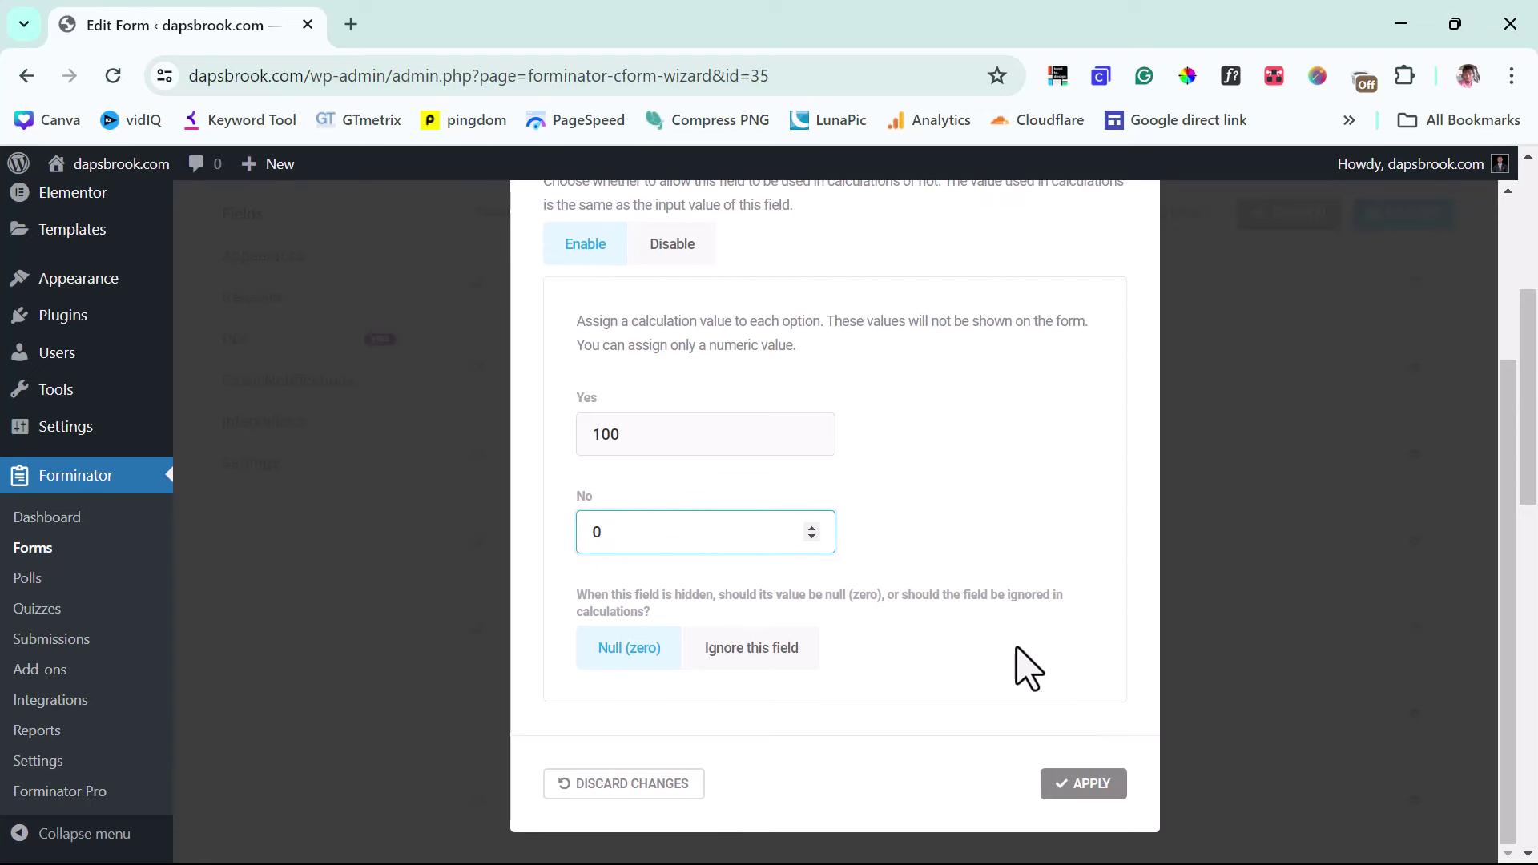
click(1081, 788)
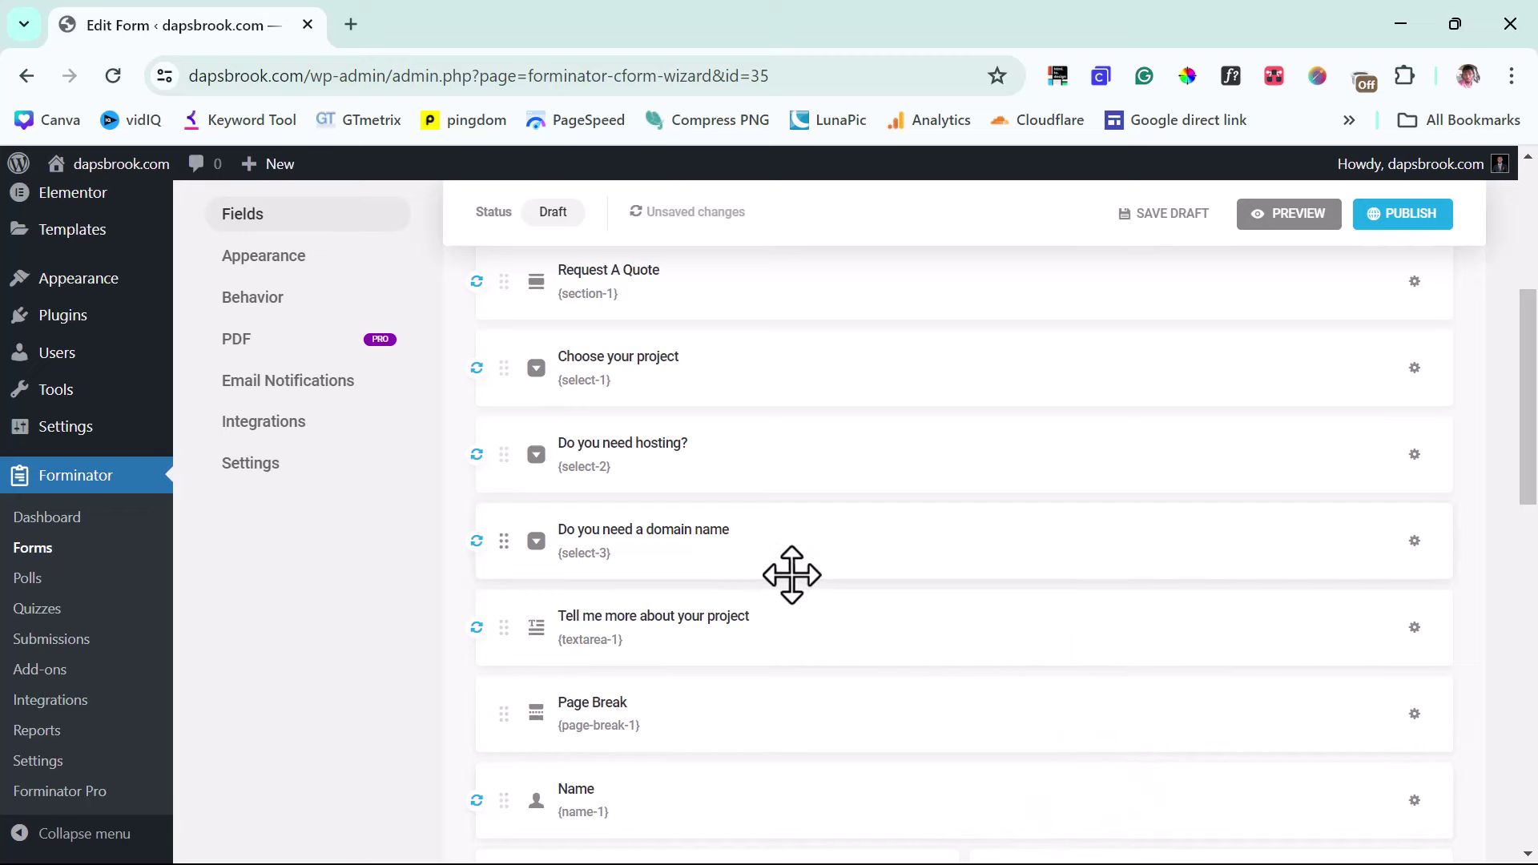
Step: Enable calculations for the "Do you need a domain name" select field
click(818, 544)
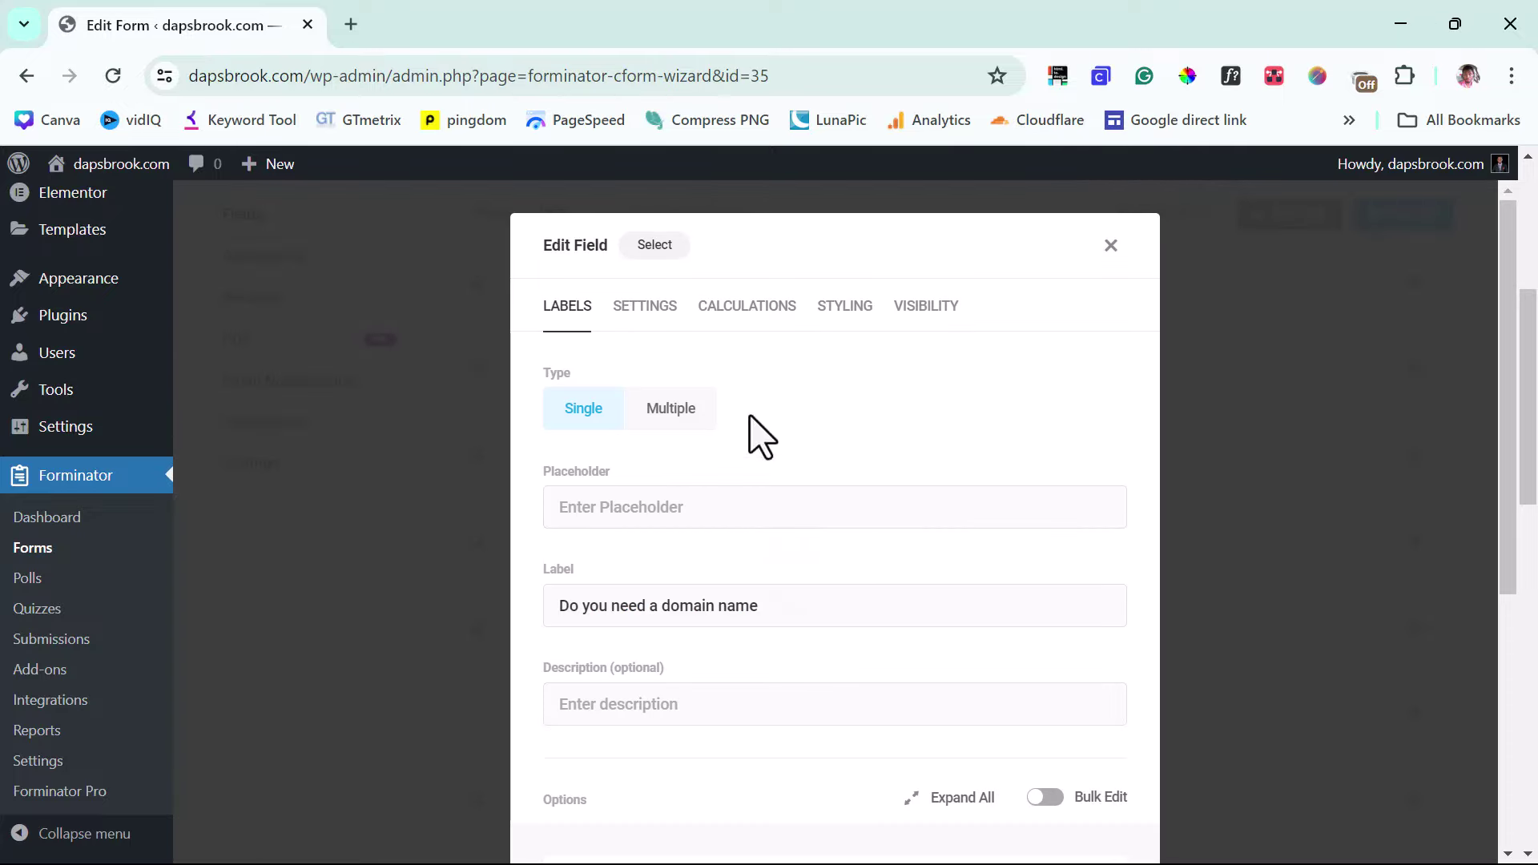
click(743, 321)
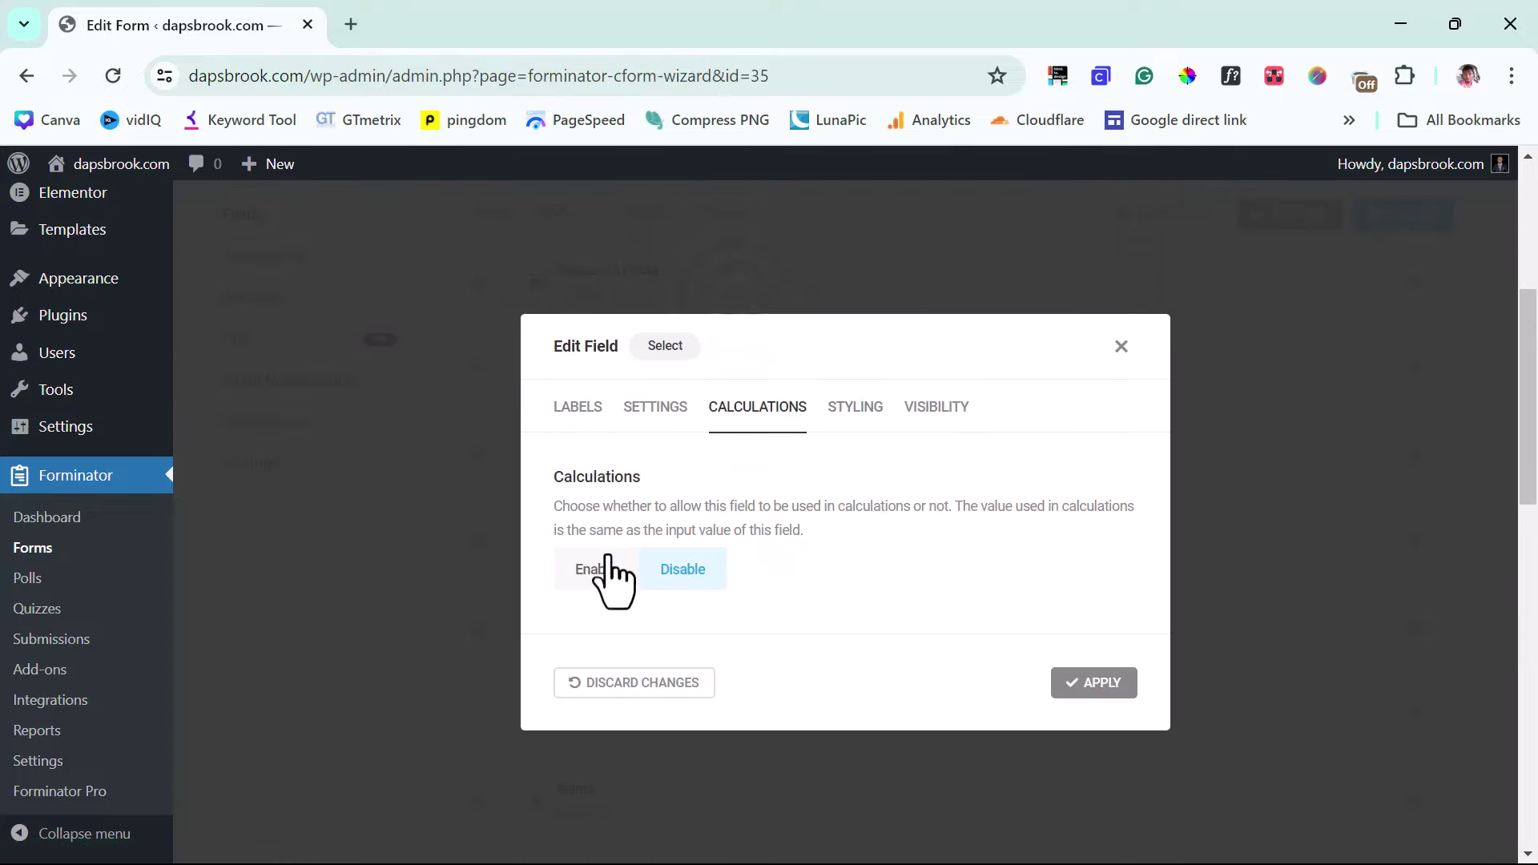
click(586, 576)
scroll(998, 539, down, 1)
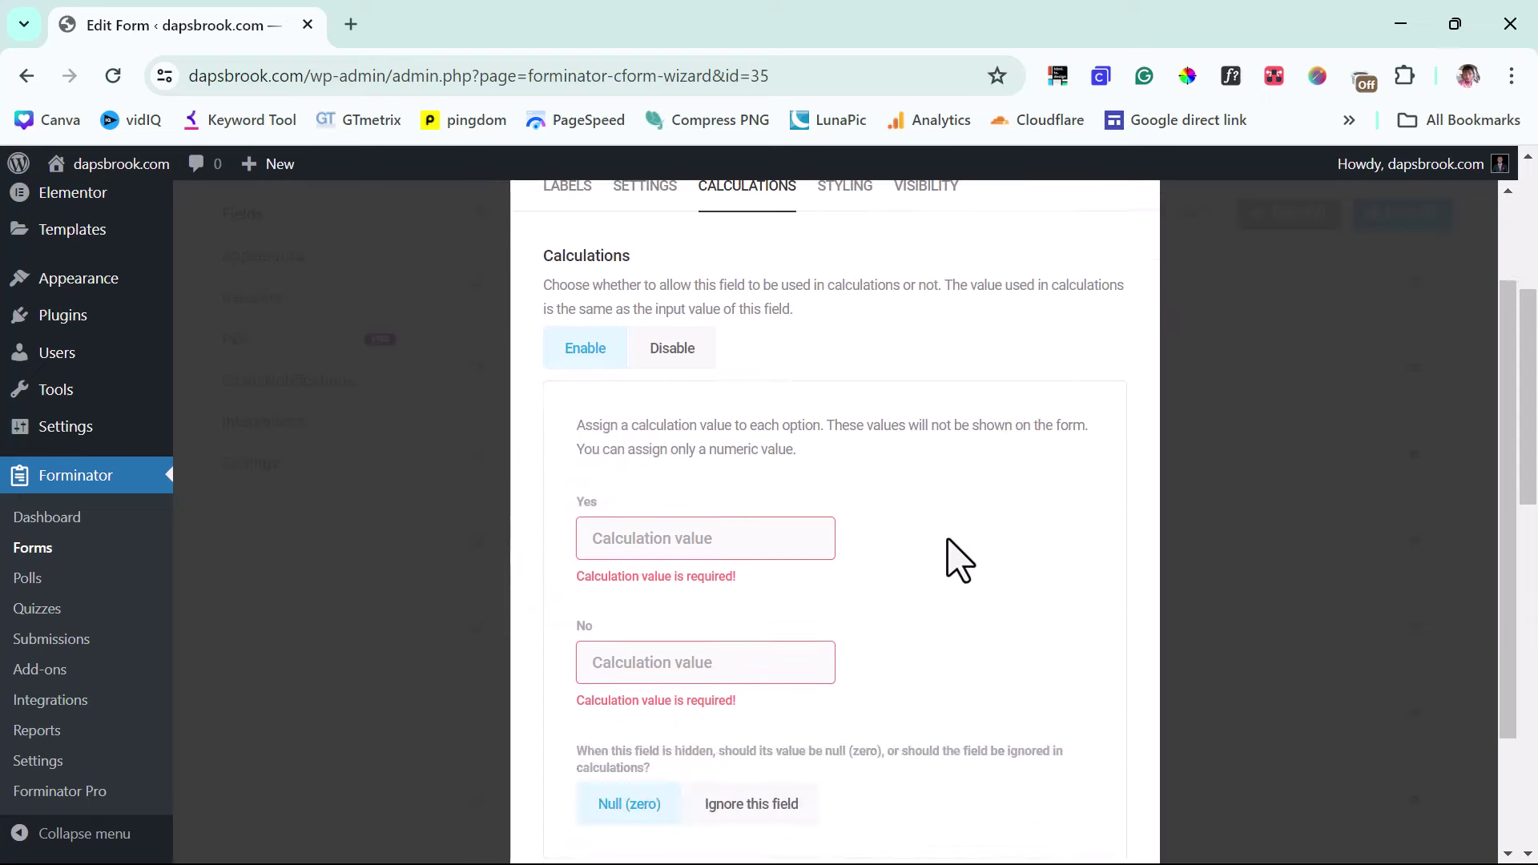
Step: Set the domain name field's calculation values to 20 for Yes and 0 for No, and apply the changes
click(643, 547)
text(2)
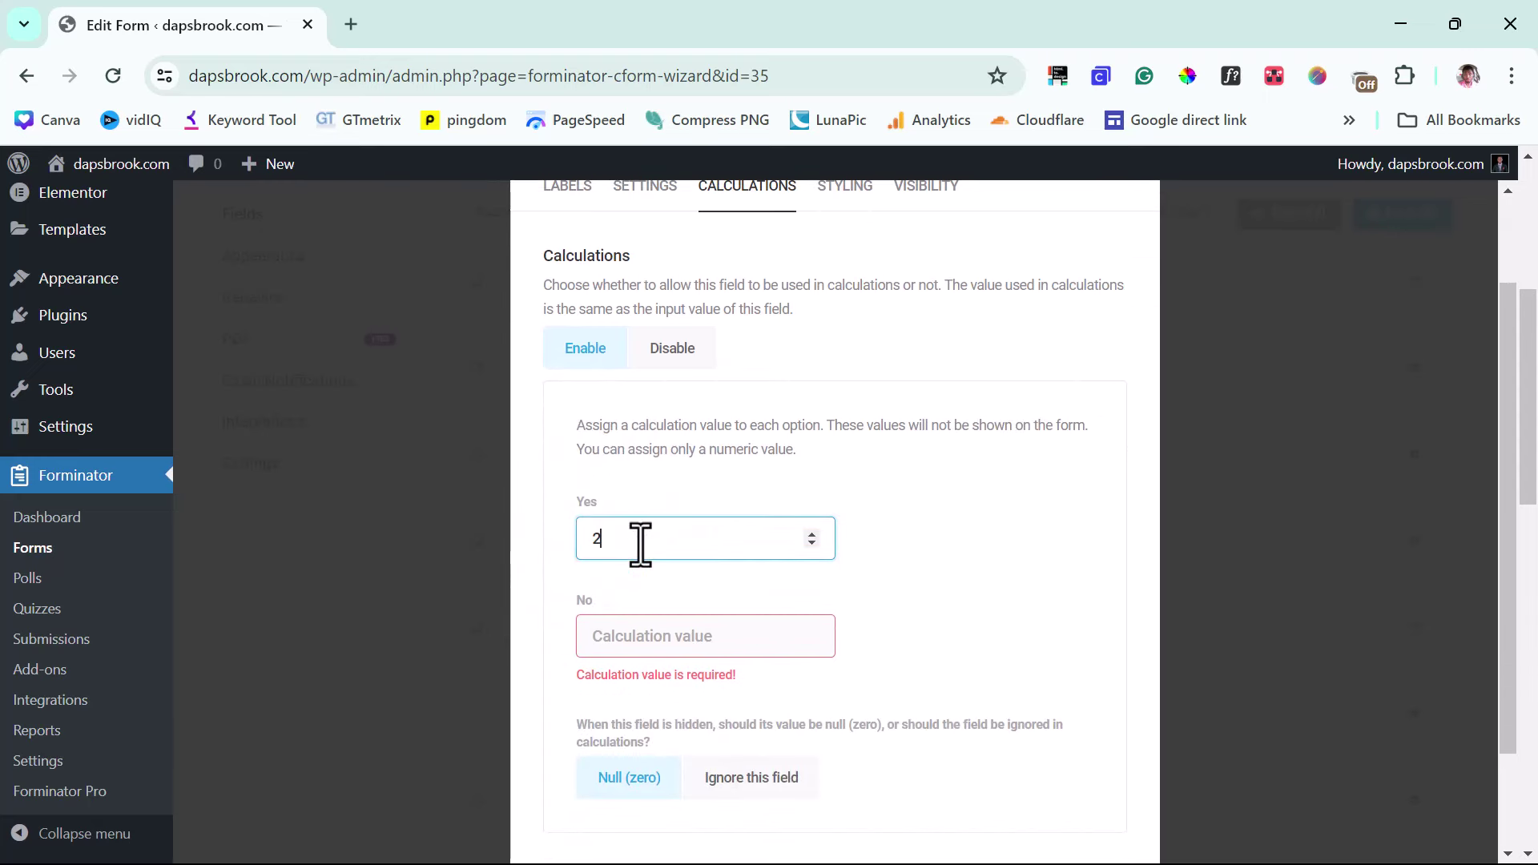
text(0)
click(644, 638)
text(0)
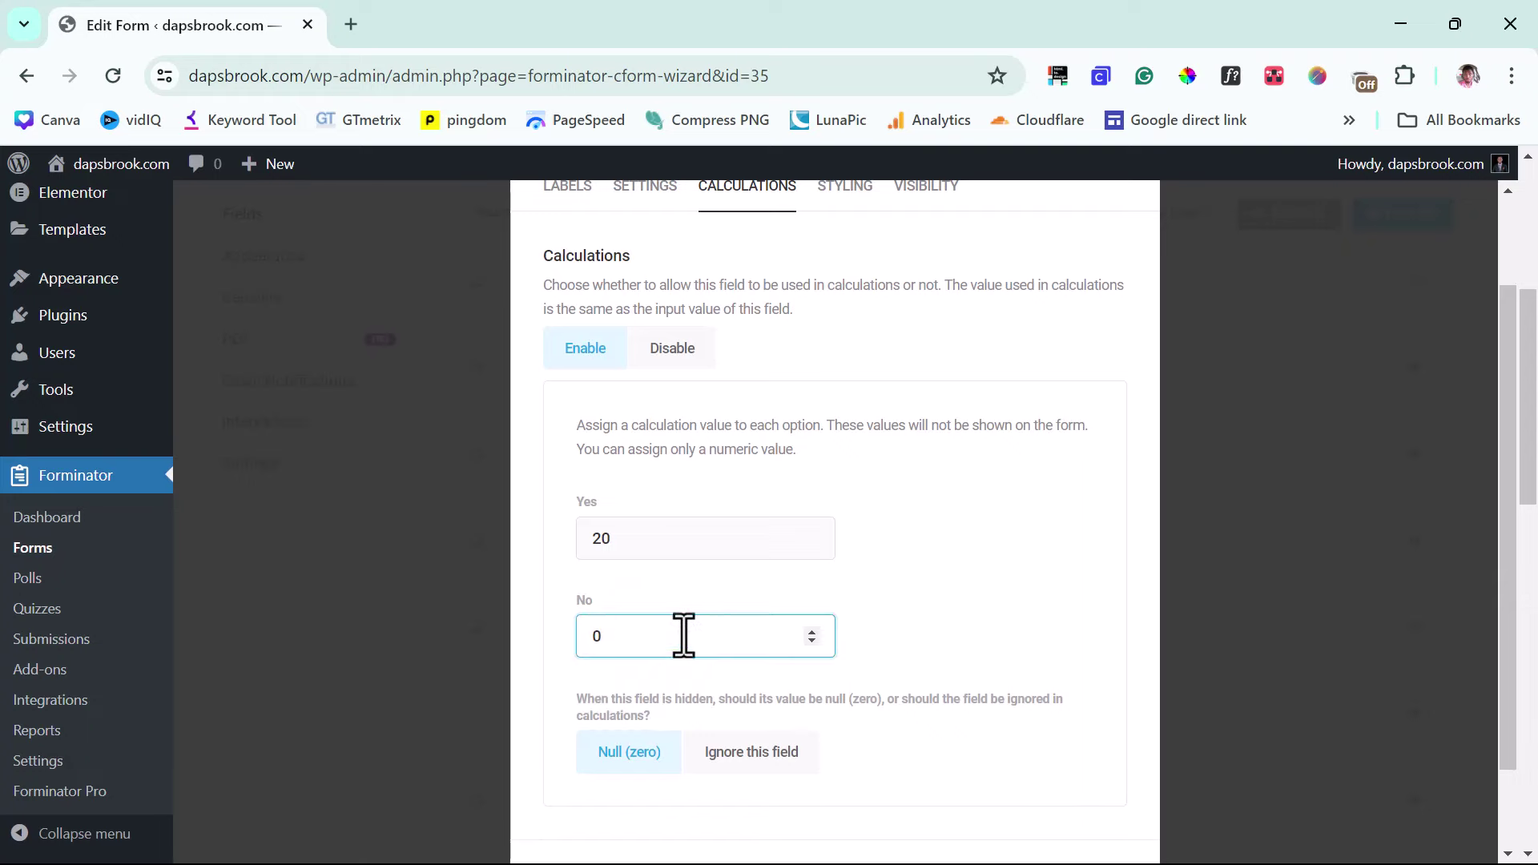
scroll(1057, 639, down, 2)
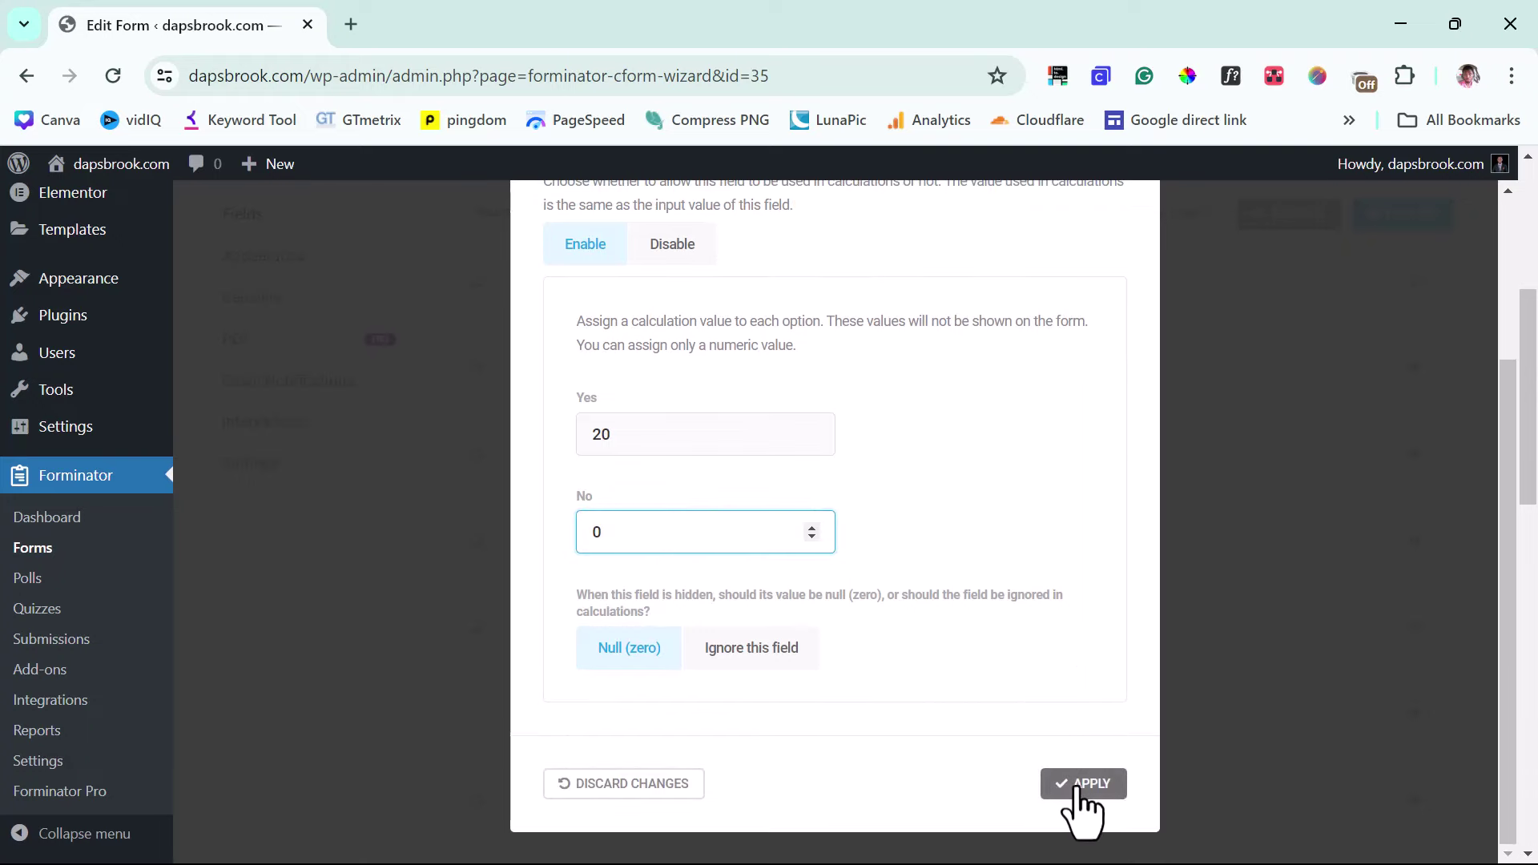
click(1083, 785)
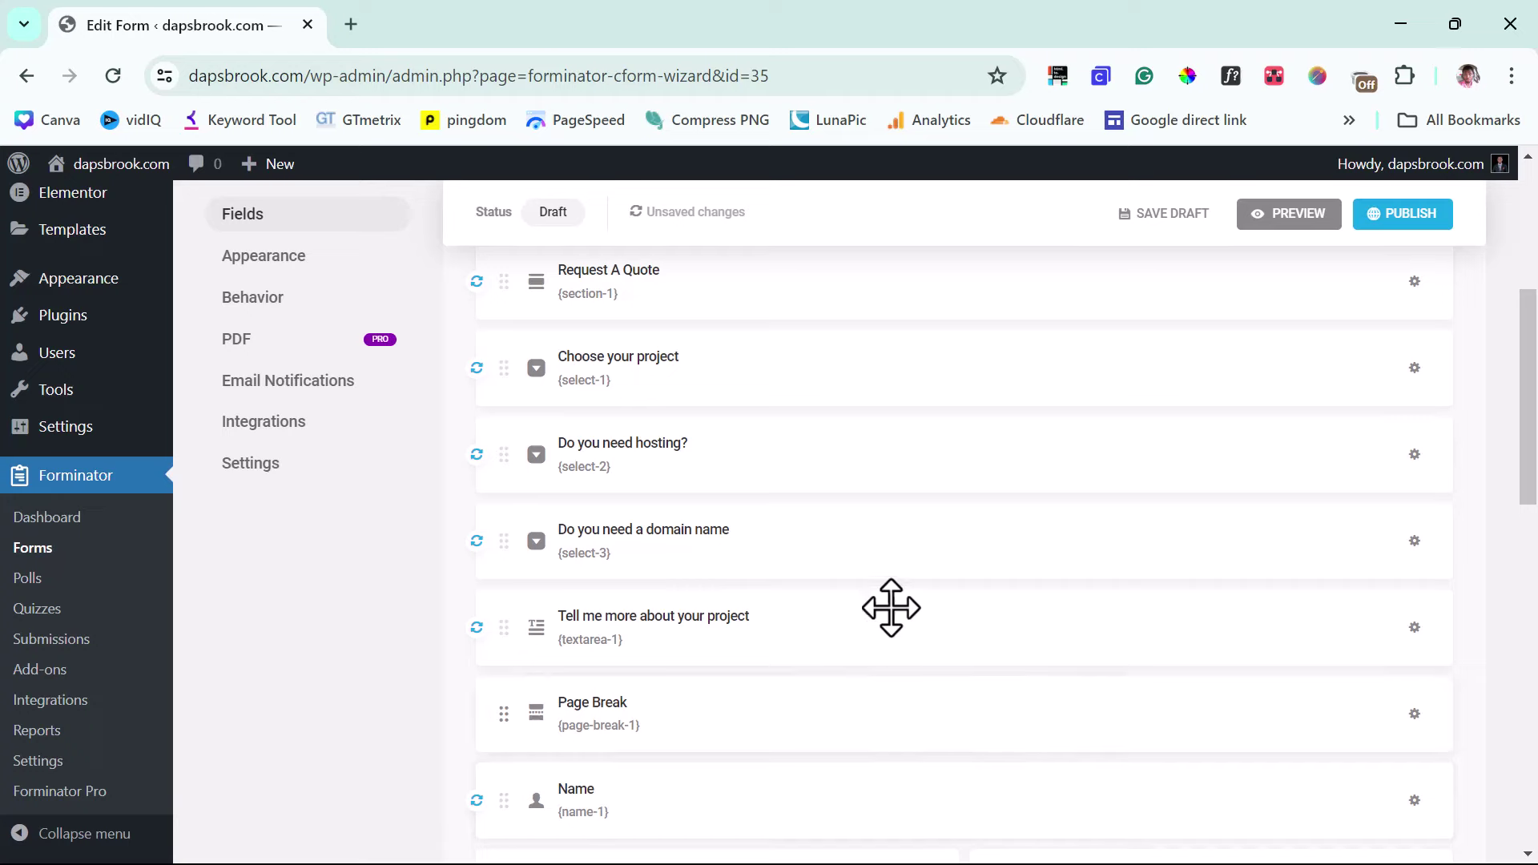
scroll(893, 584, down, 10)
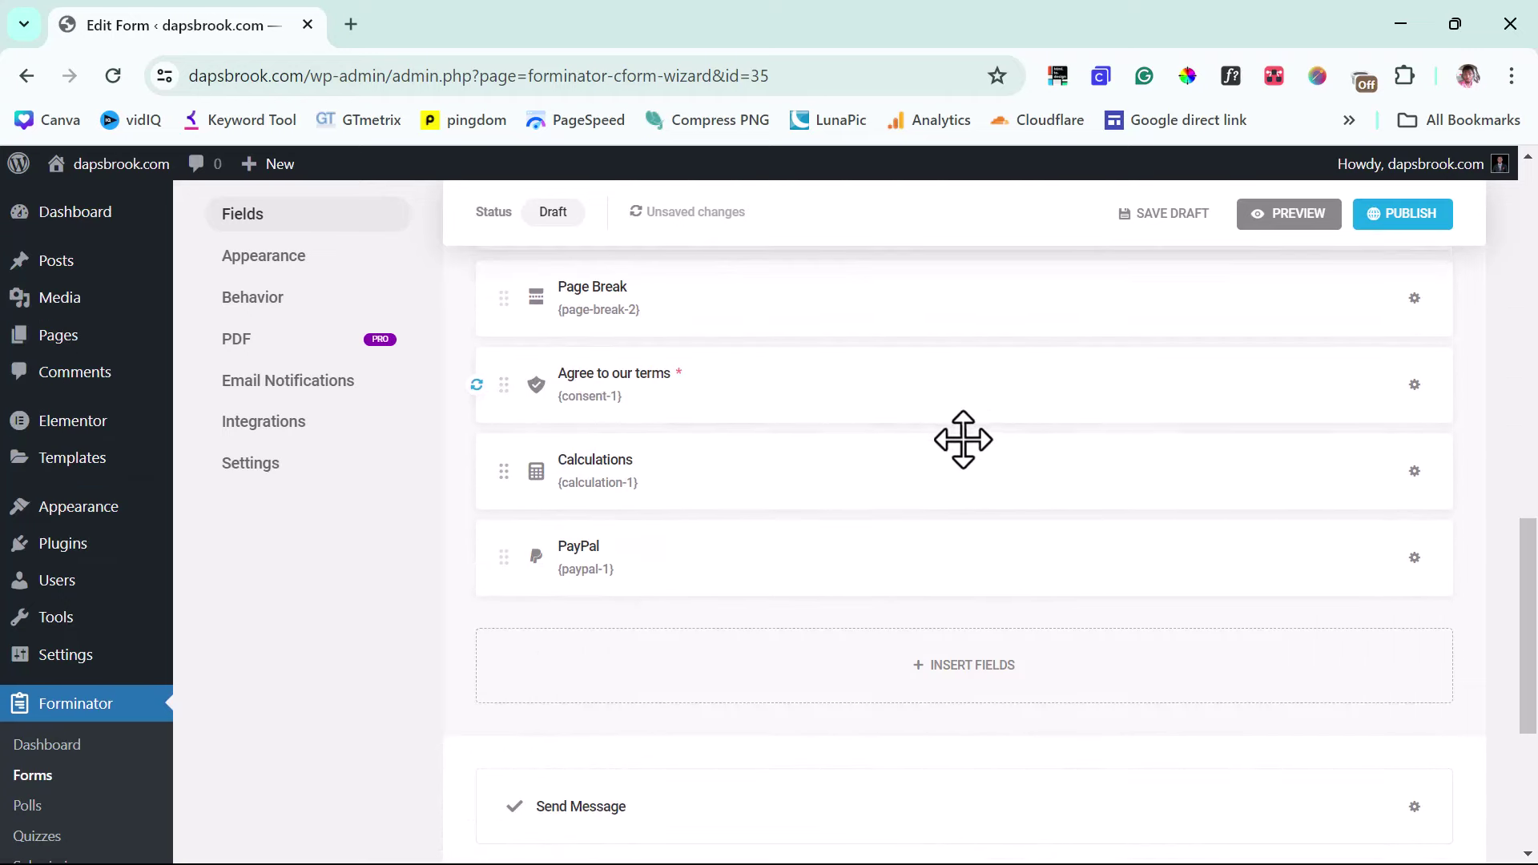
Step: Change the label of the Calculations field to Payable
scroll(861, 468, up, 2)
scroll(833, 470, down, 3)
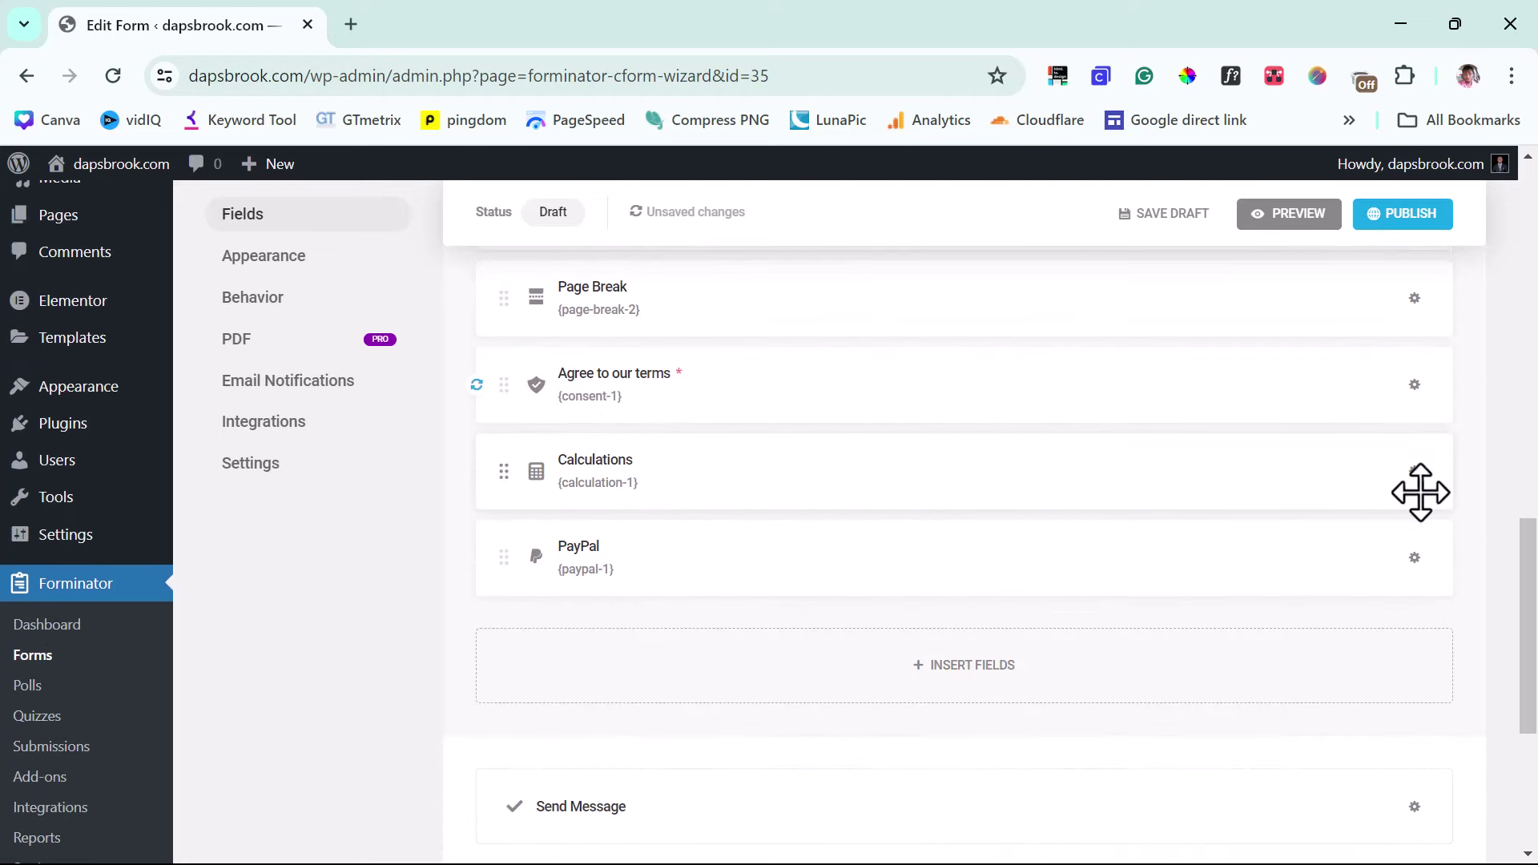
click(831, 480)
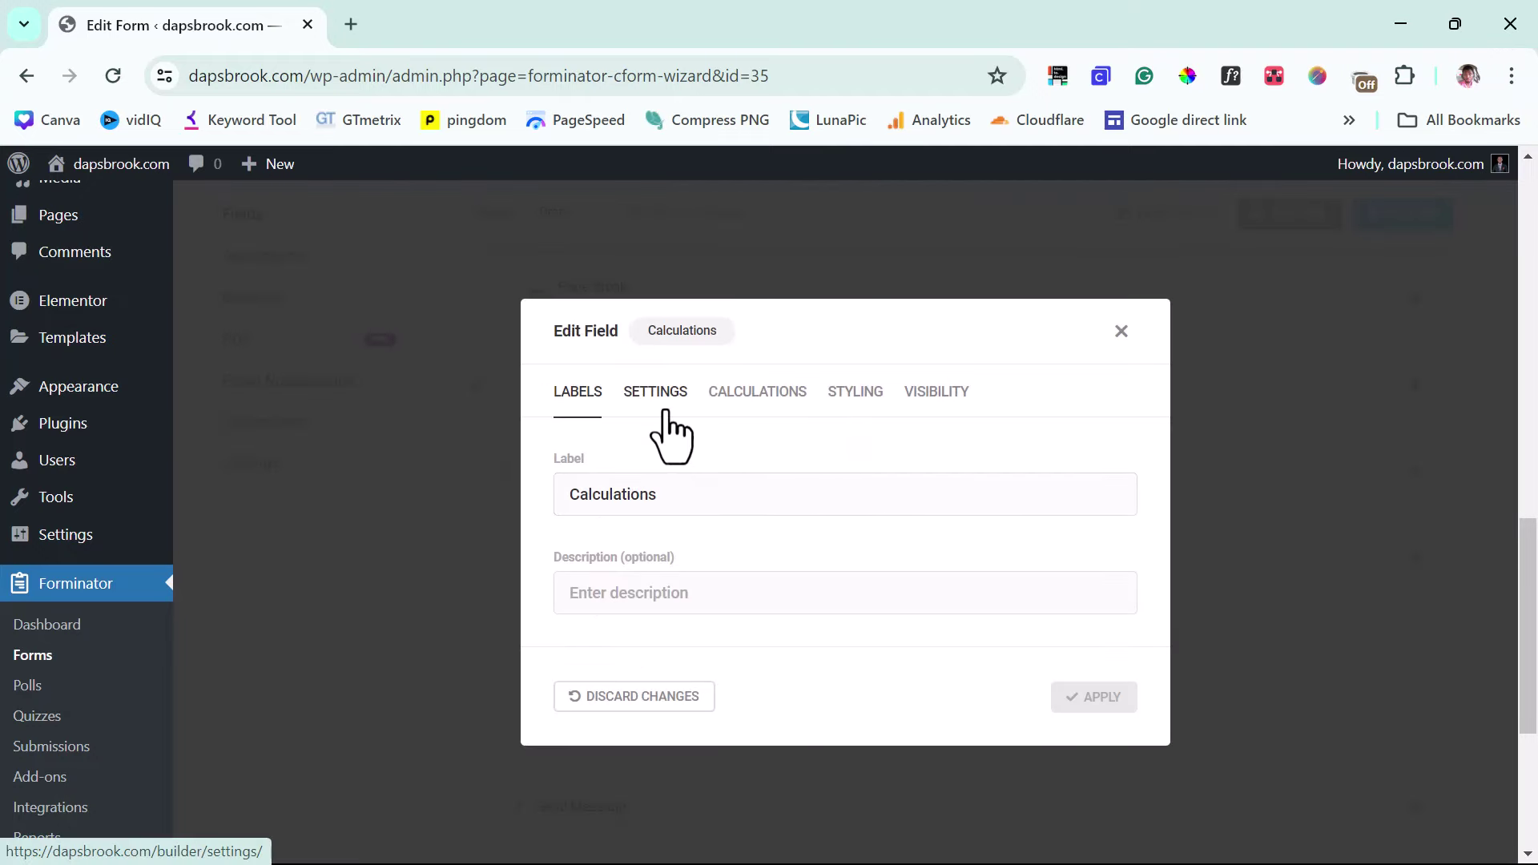
click(604, 499)
double_click(604, 500)
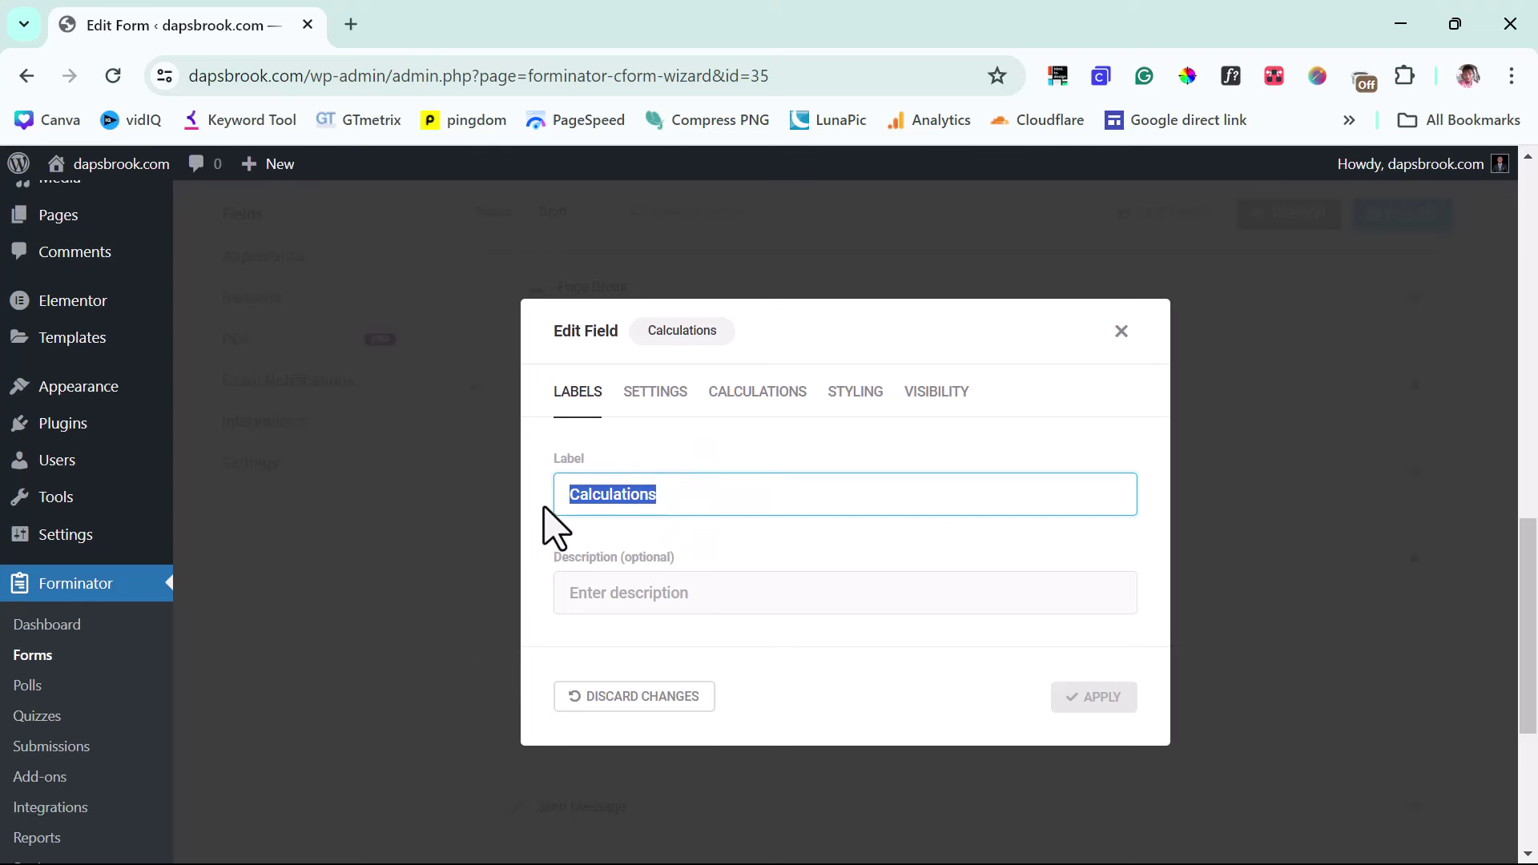
text(Payable)
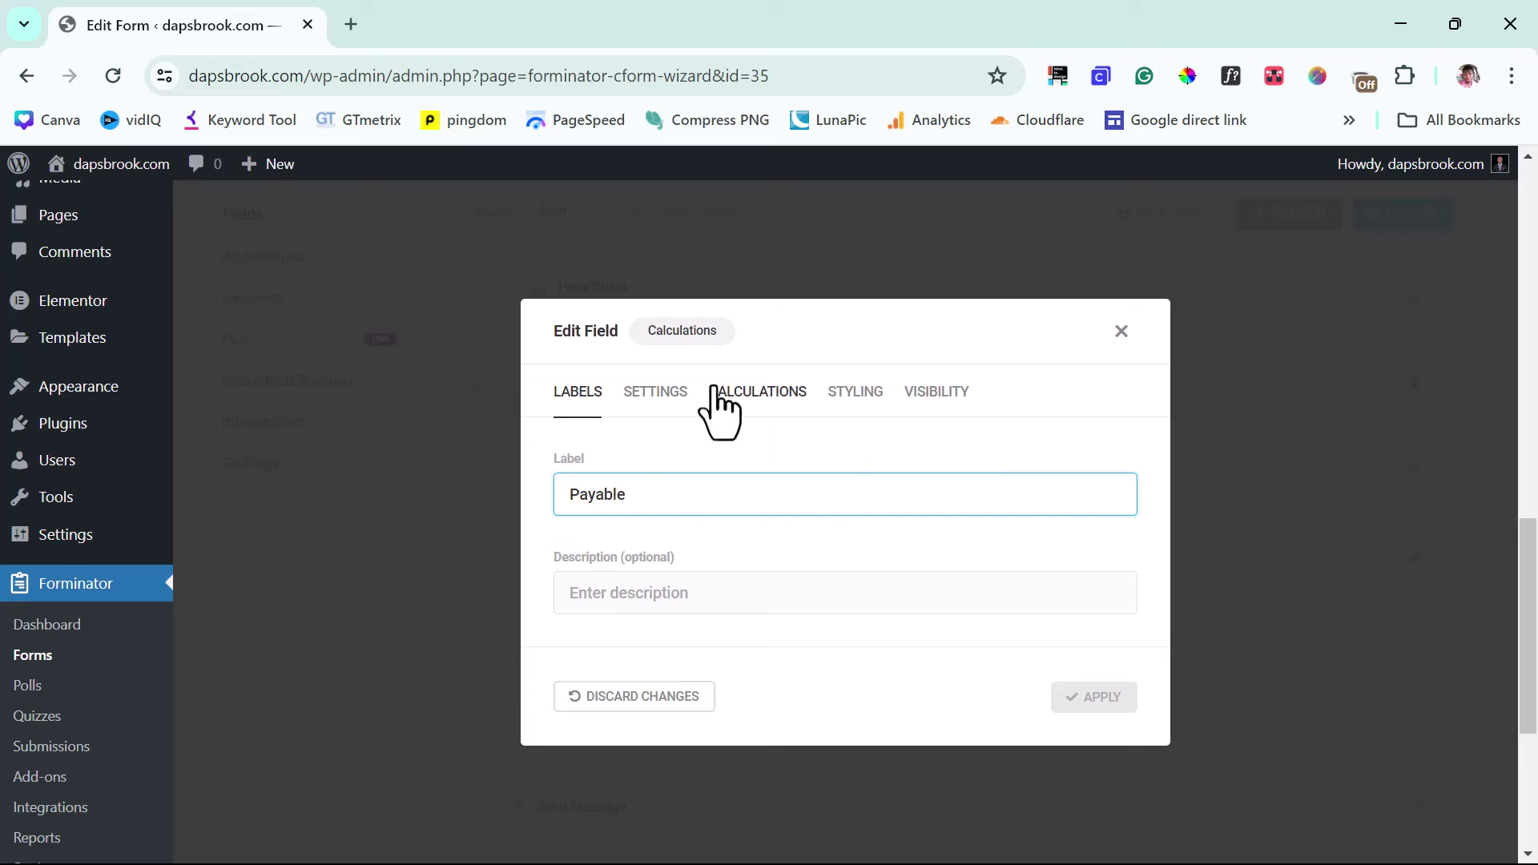
Step: Build the field's calculation formula as {select-1}+{select-2}+{select-3}, adding the project, hosting and domain name selections
click(739, 392)
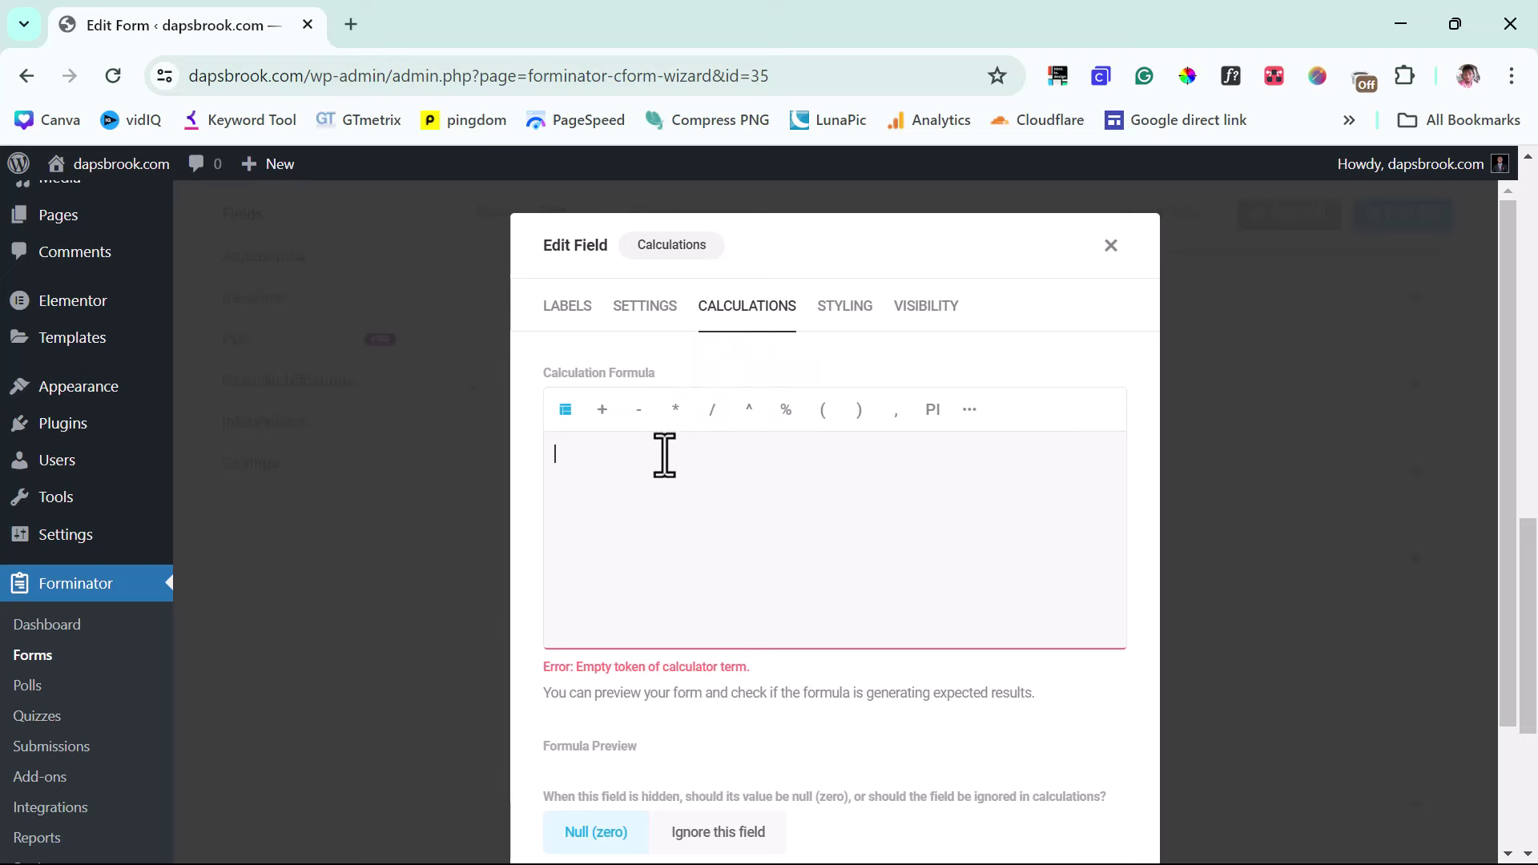
click(565, 410)
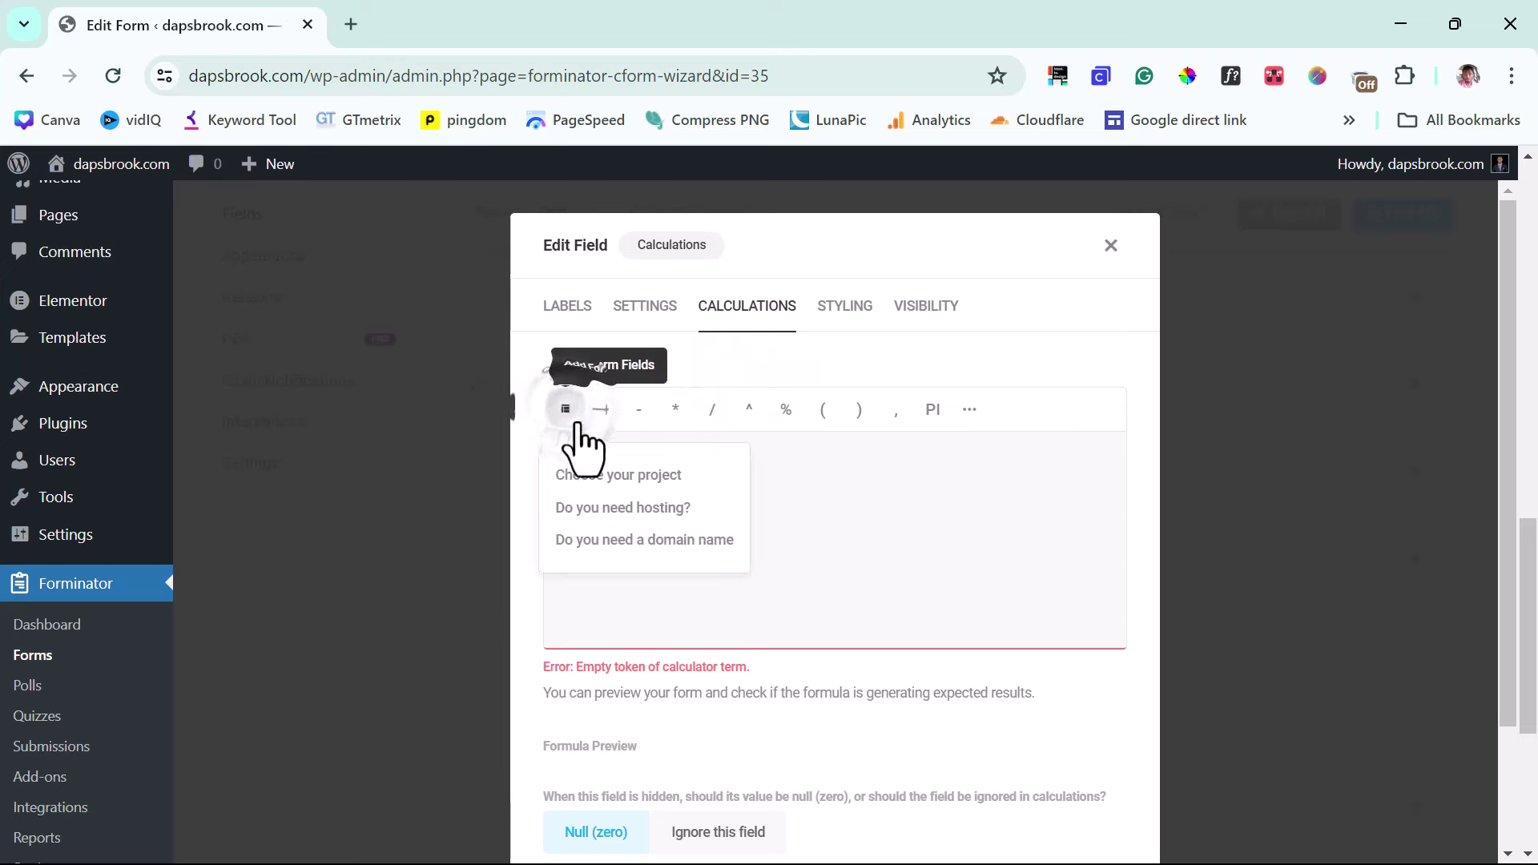
click(596, 476)
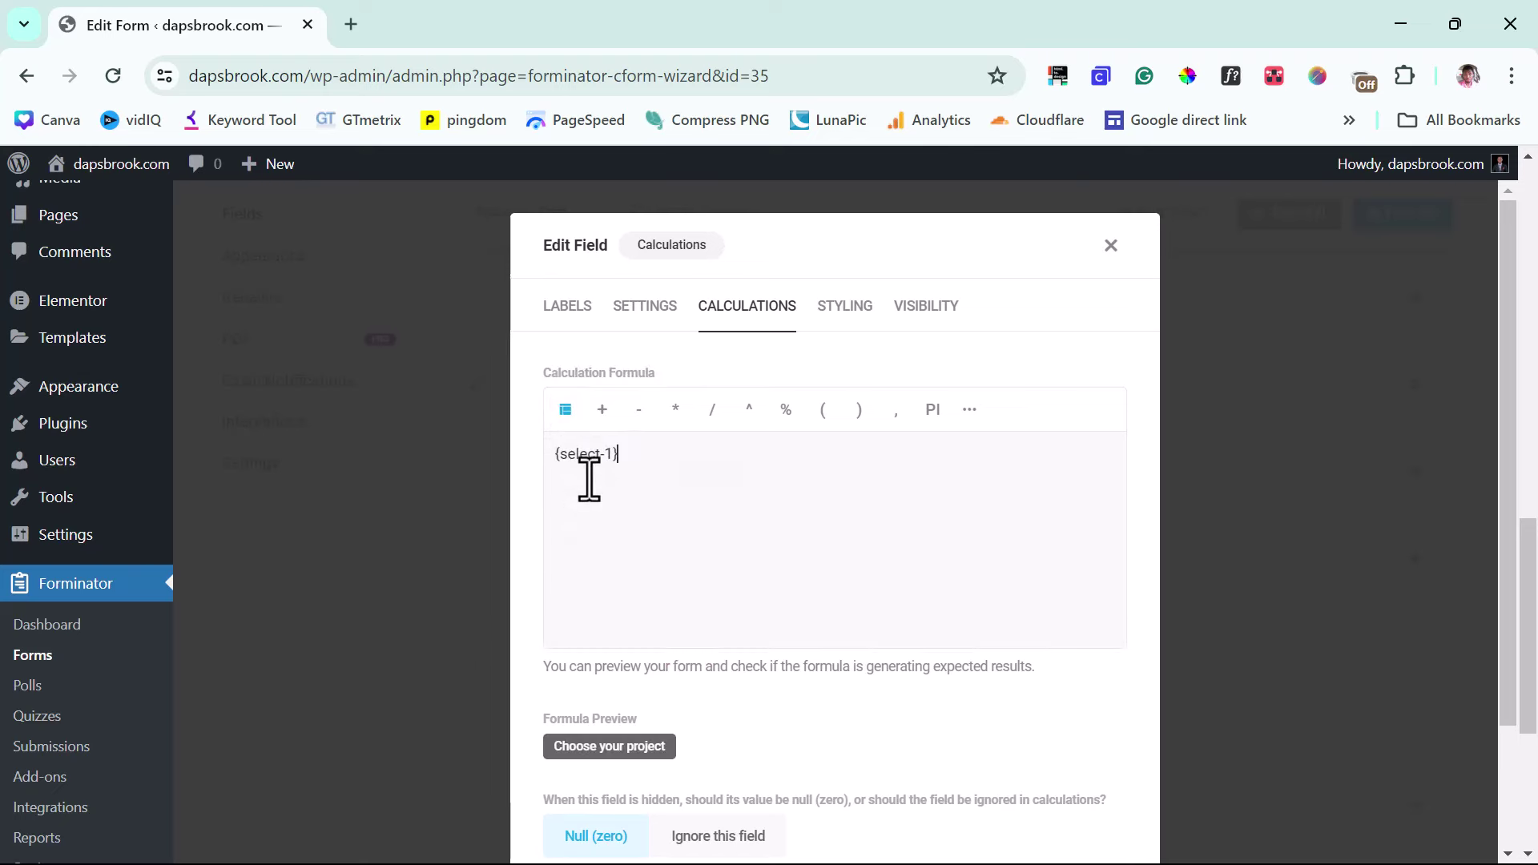
click(604, 410)
click(565, 411)
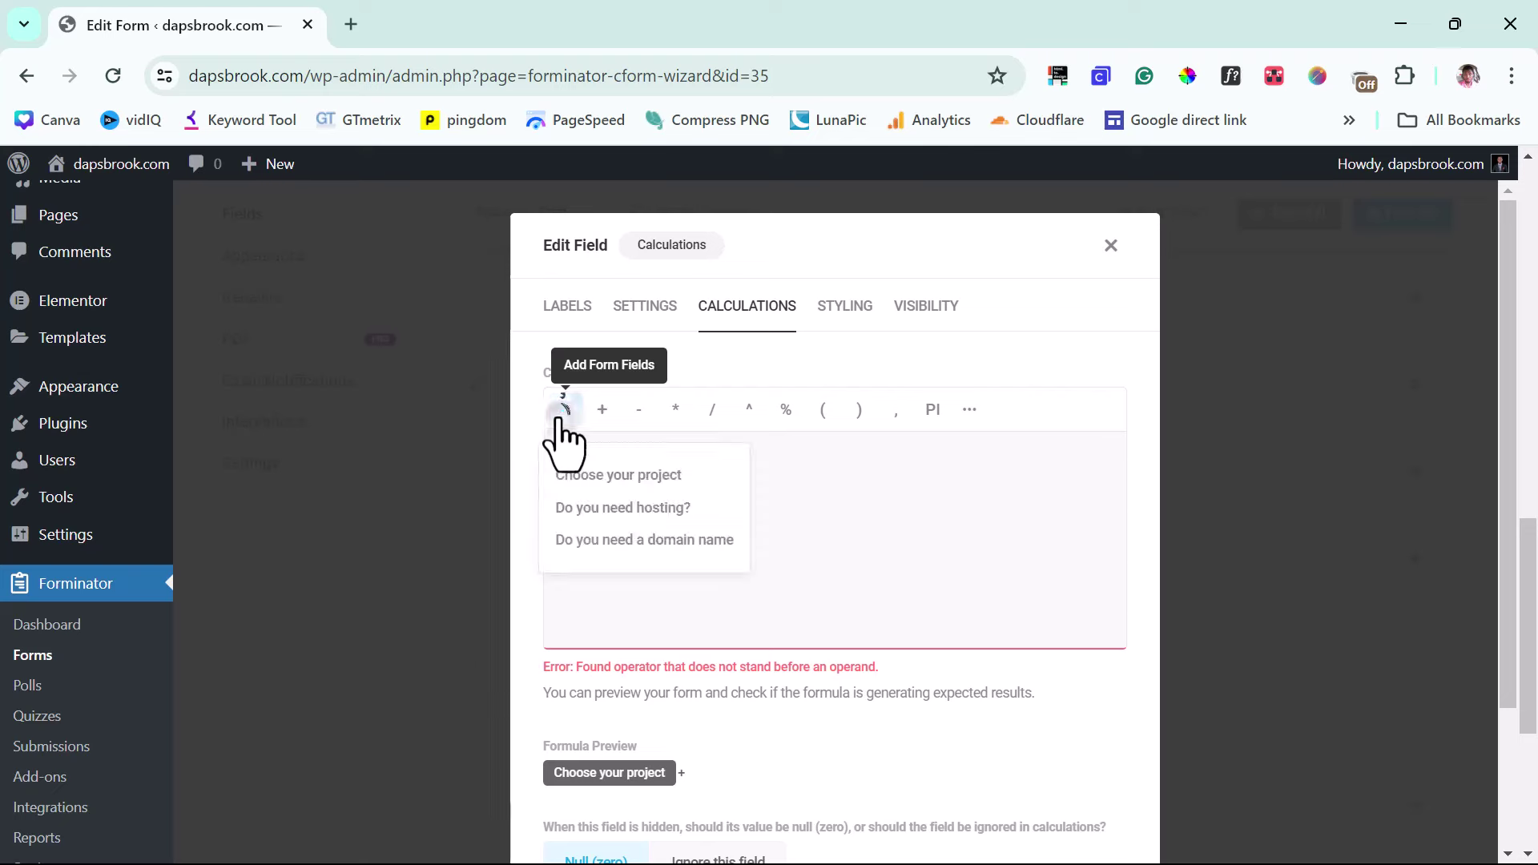
click(617, 508)
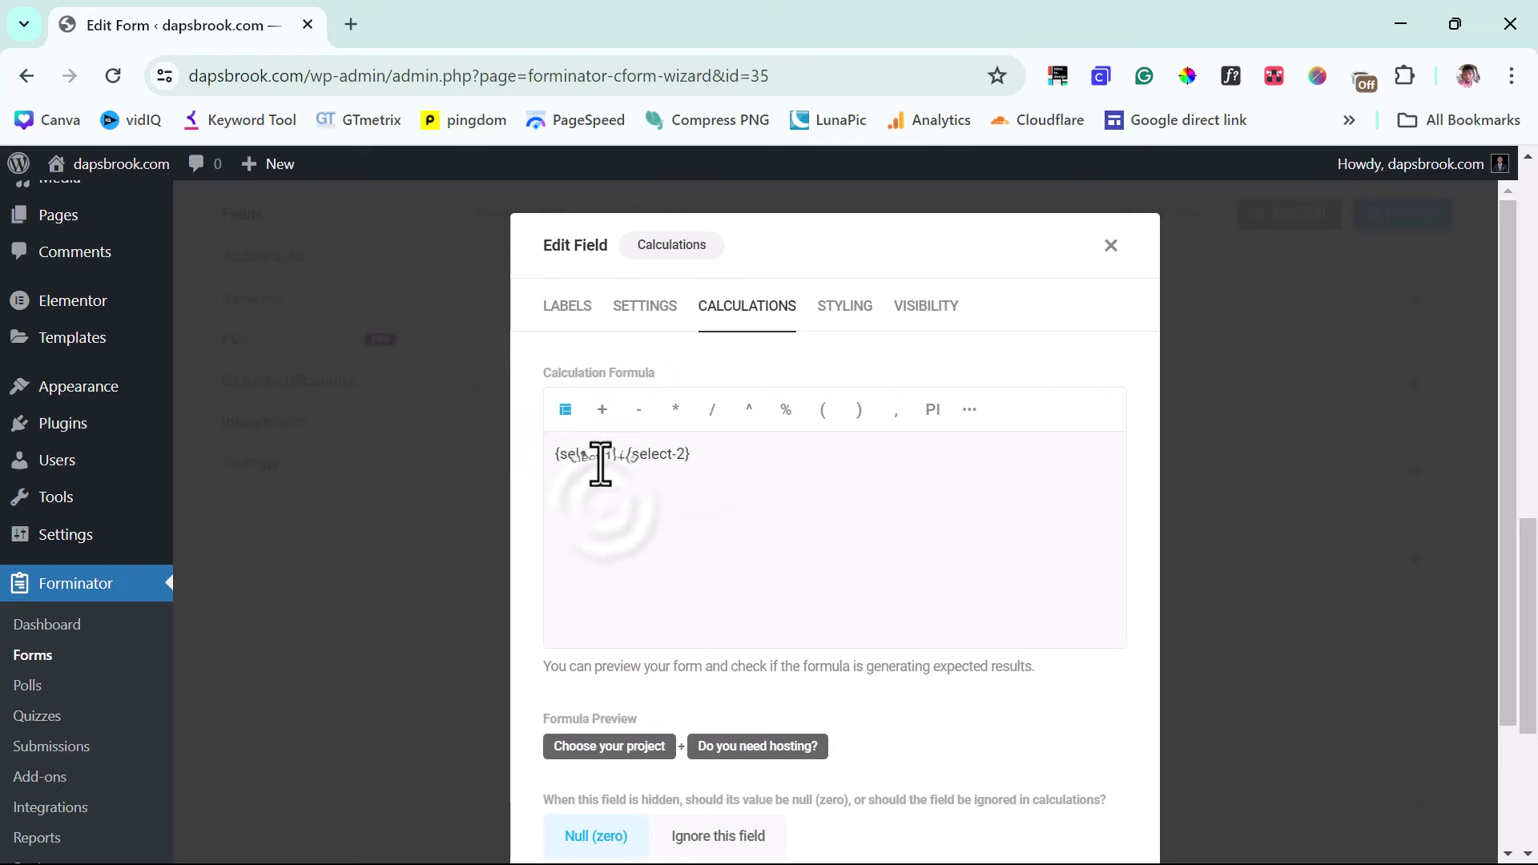
click(603, 410)
click(566, 410)
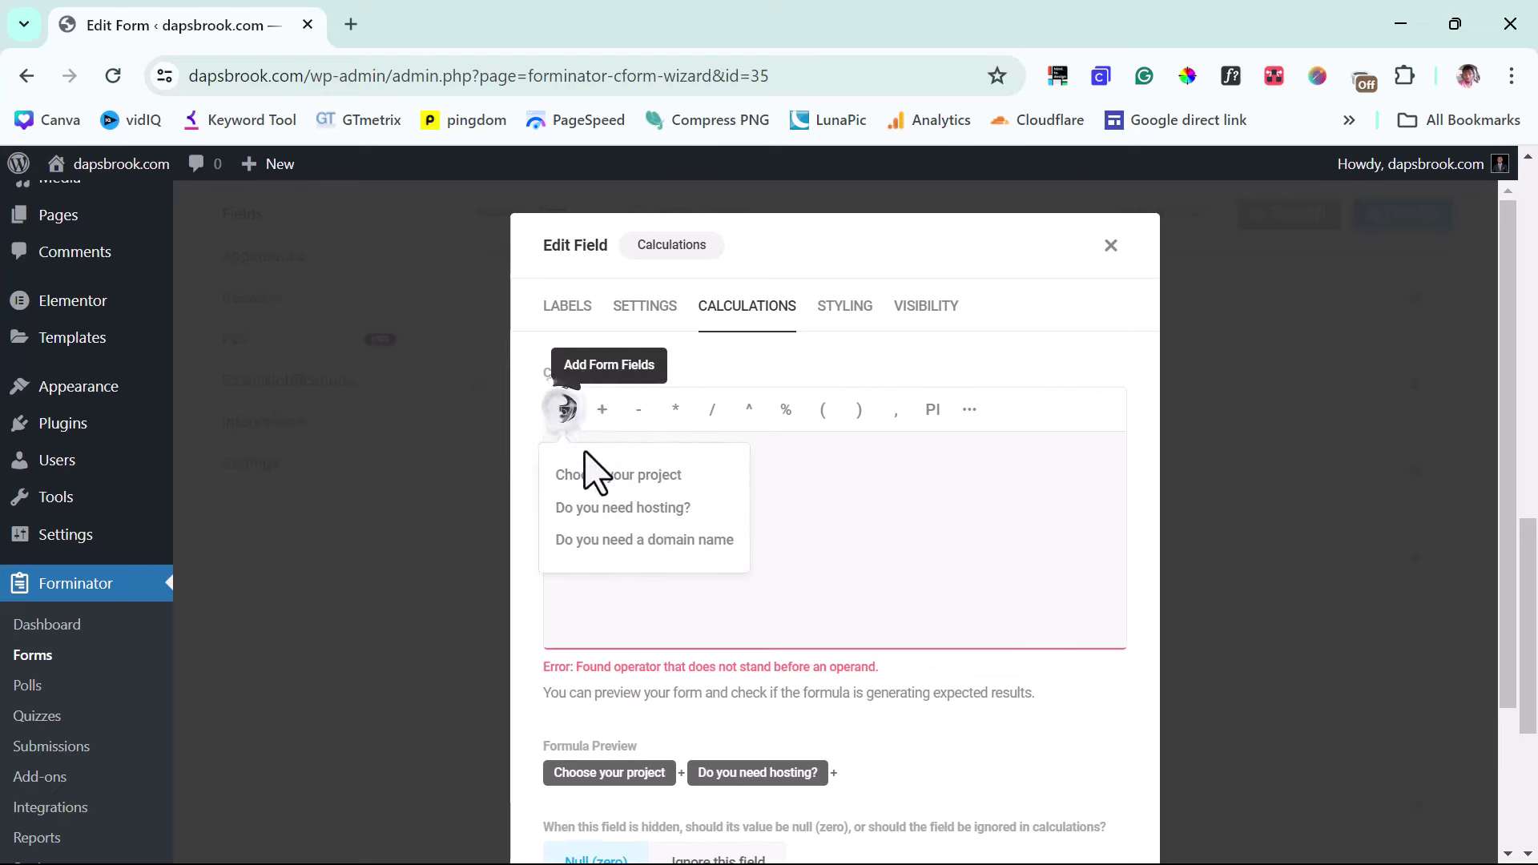
click(606, 541)
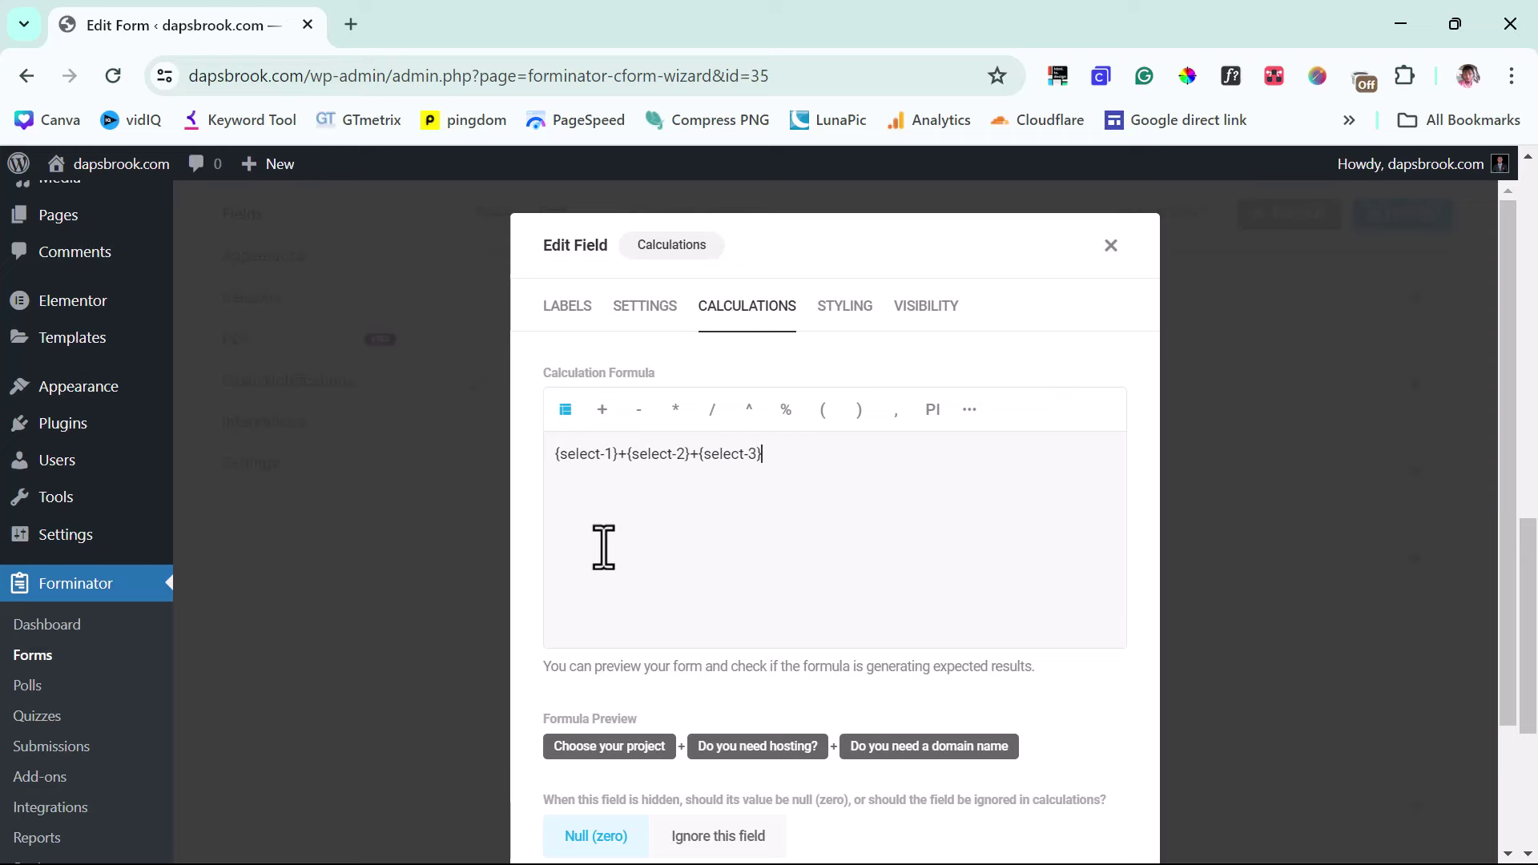
scroll(874, 493, down, 2)
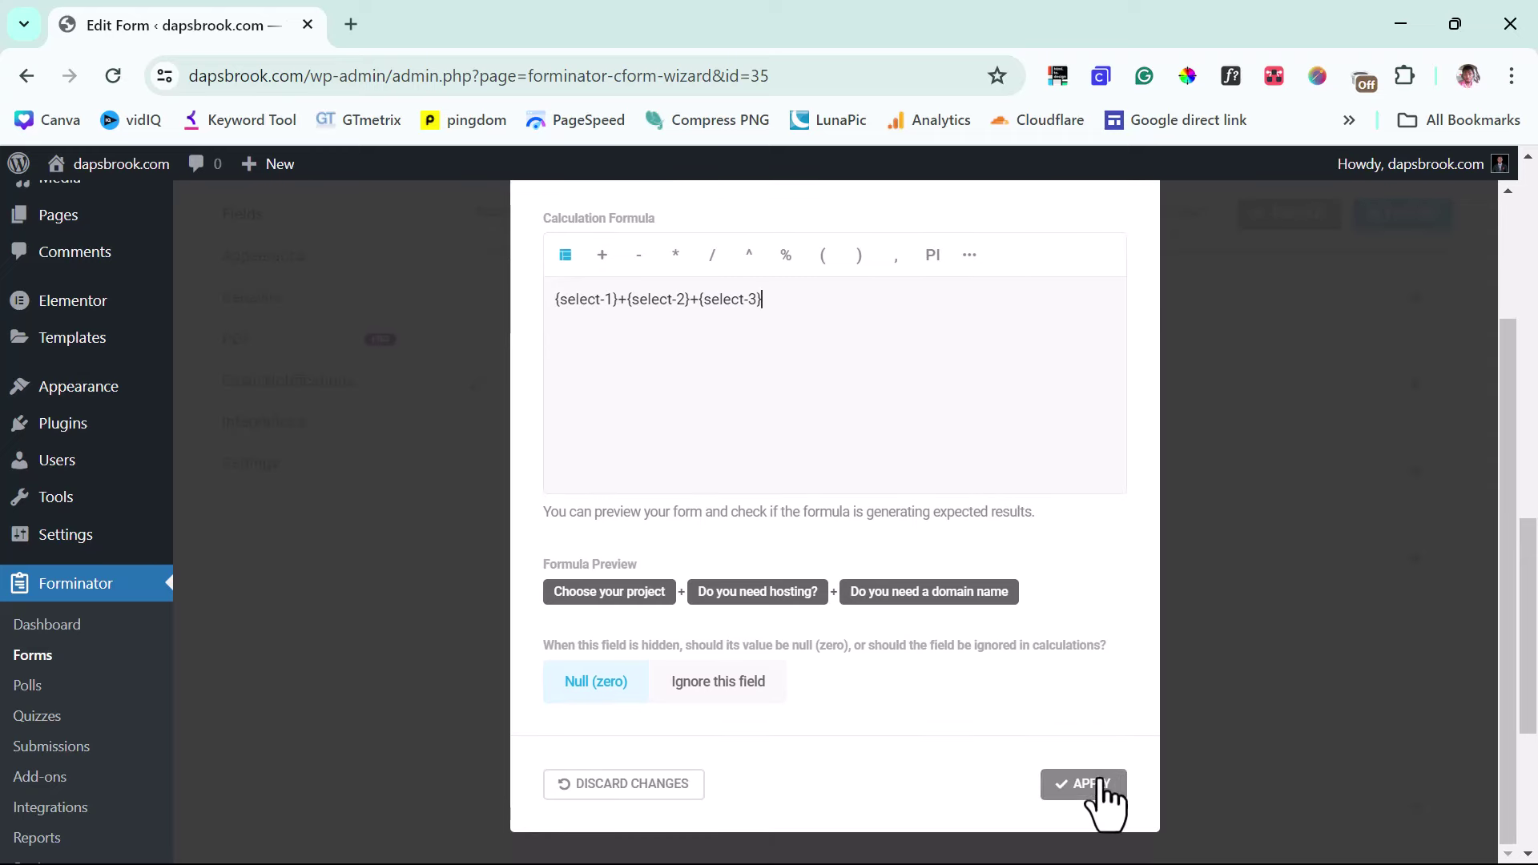
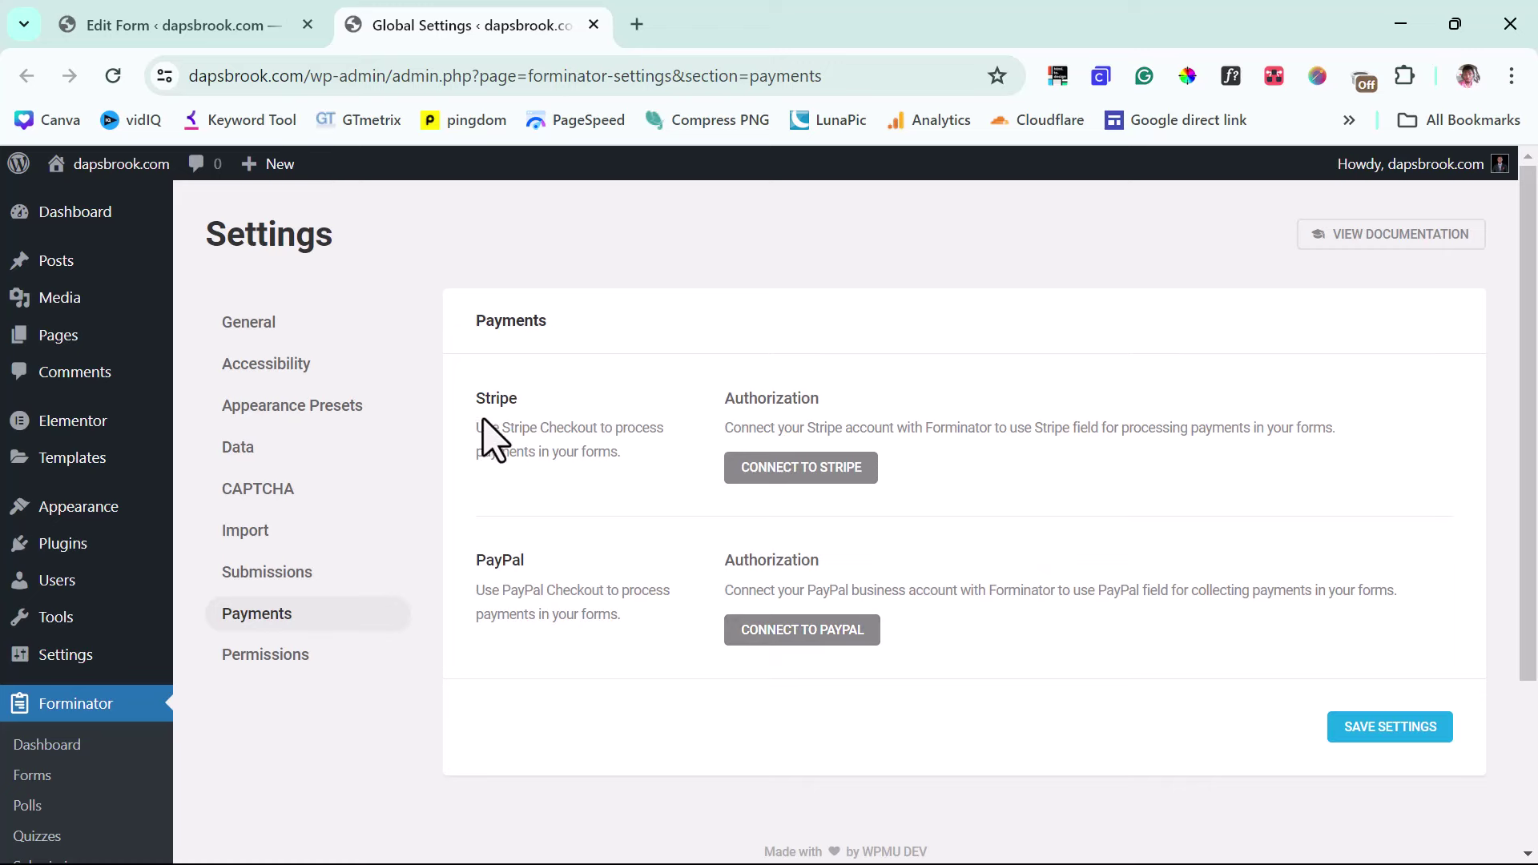
Step: Open the REST API credentials link from the PayPal connection form in a new tab and log in with the account e-mail and password
click(776, 639)
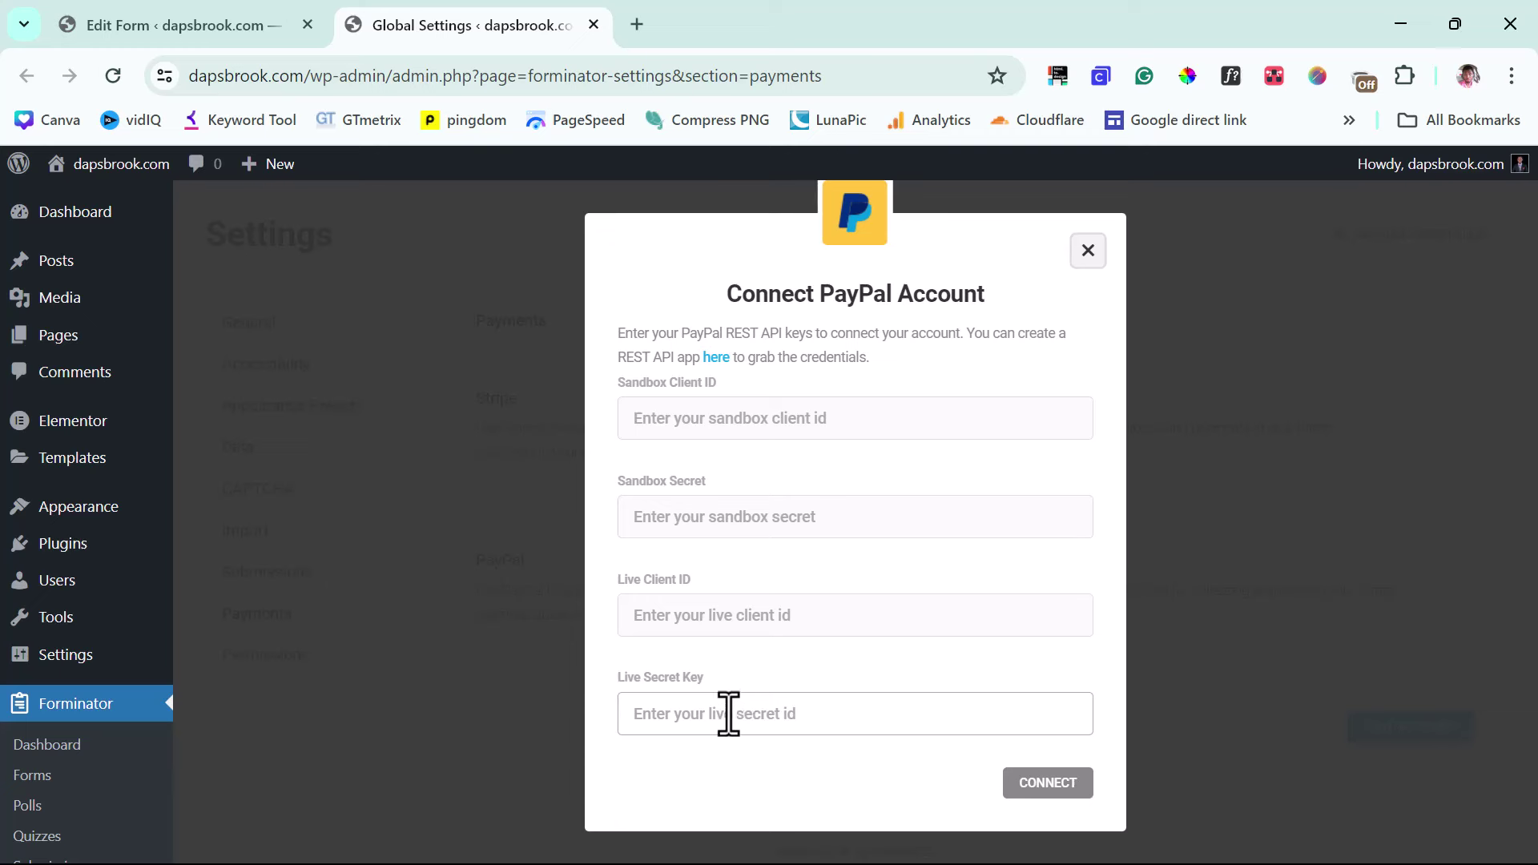
right_click(718, 362)
click(742, 383)
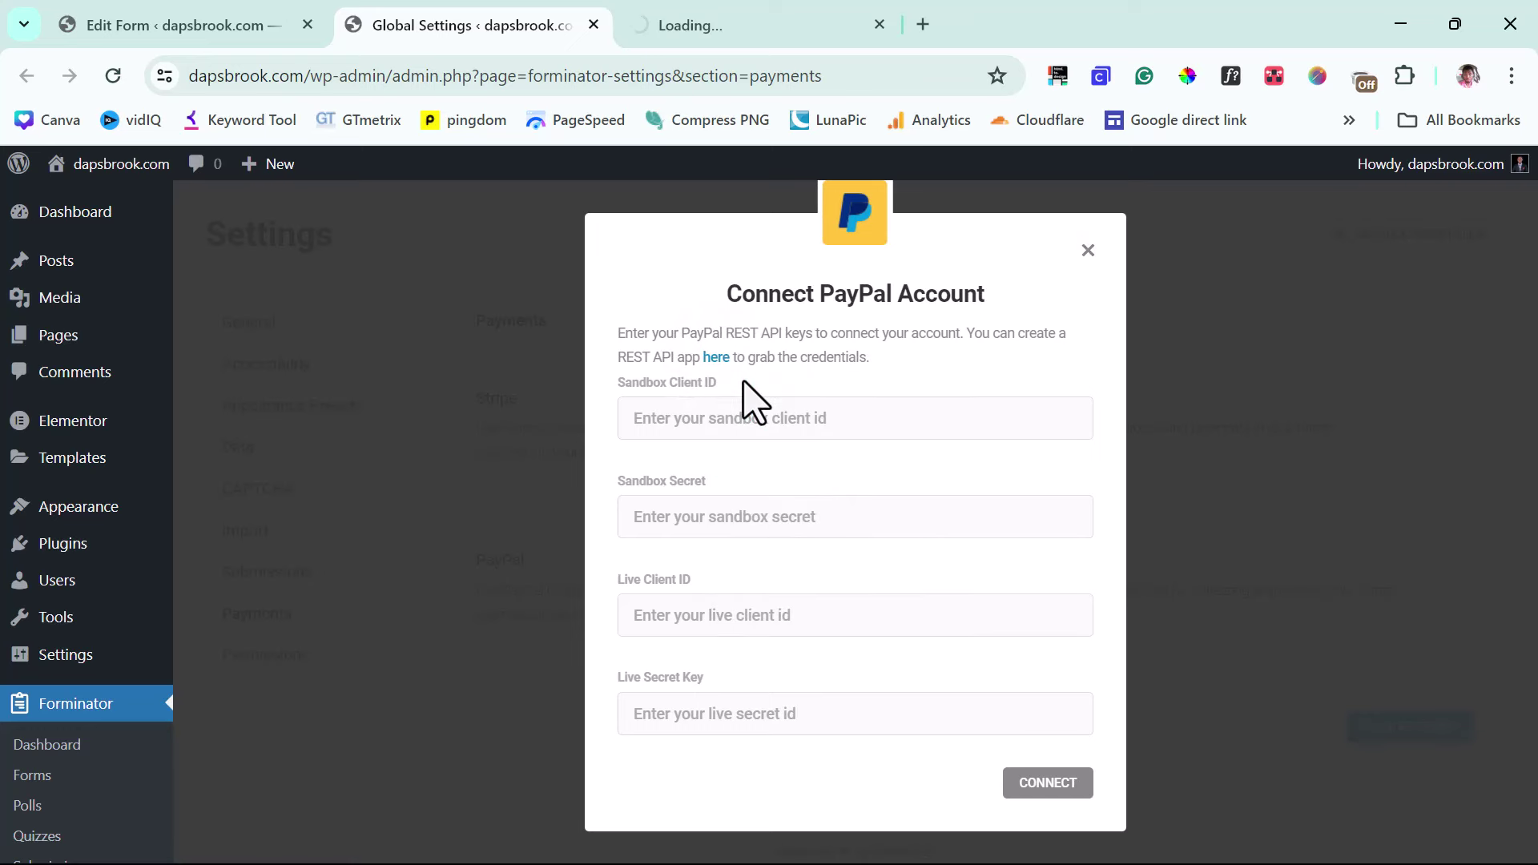
click(683, 26)
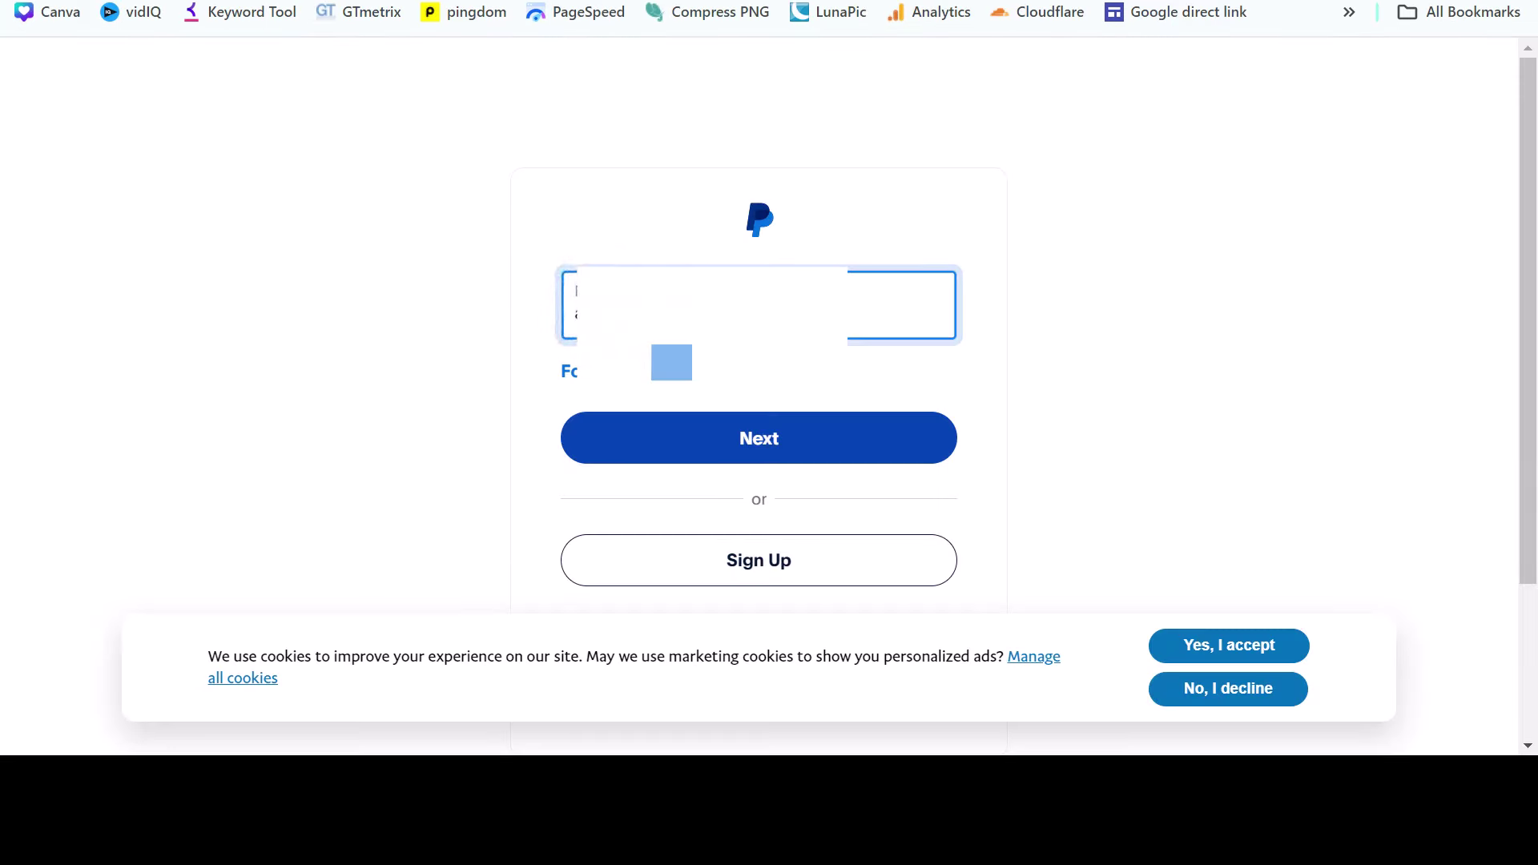
click(628, 561)
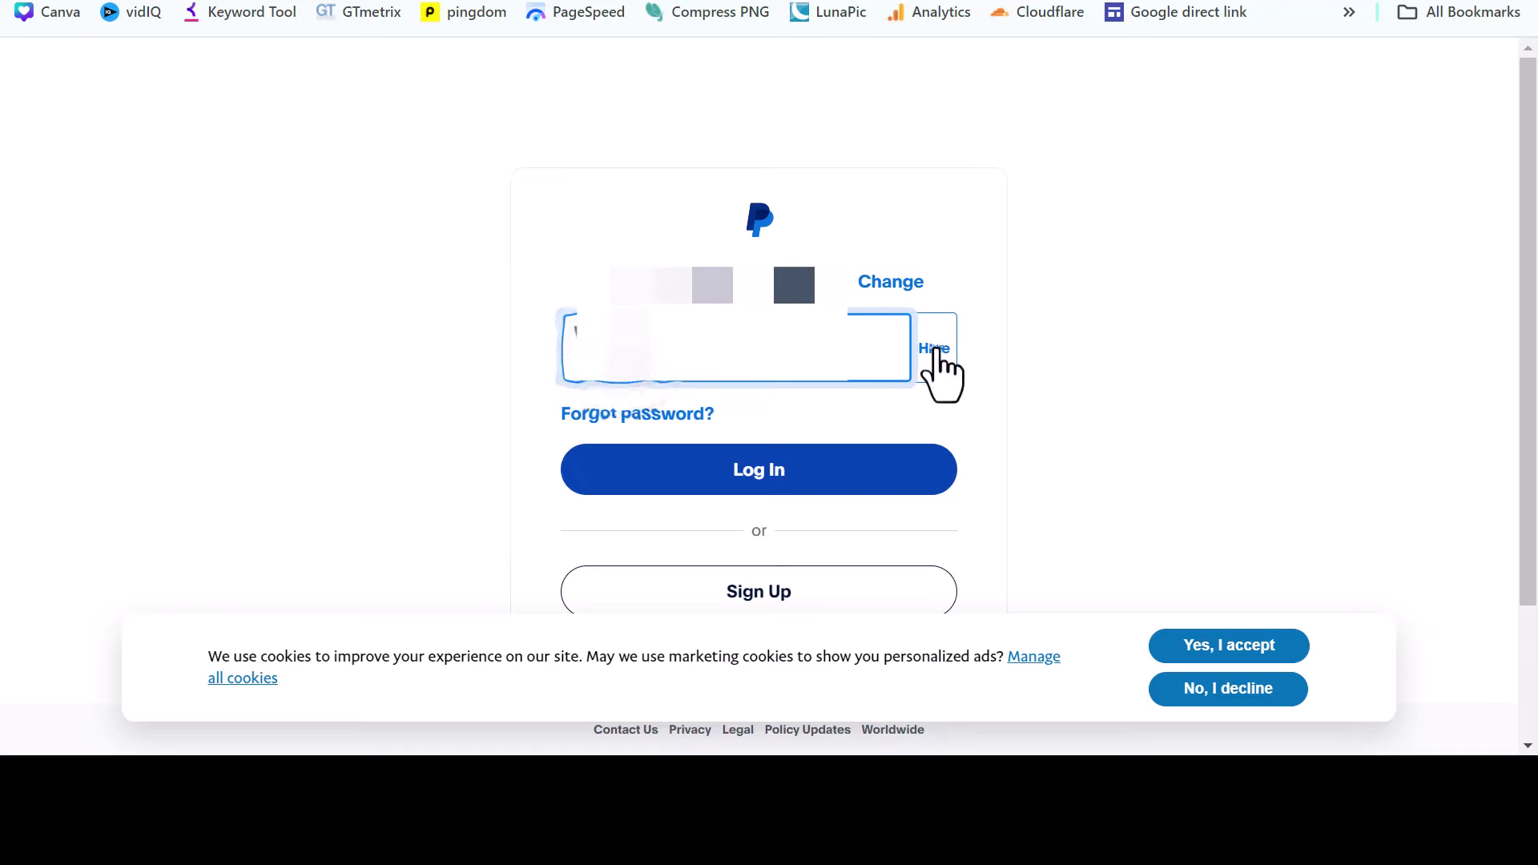
key(Return)
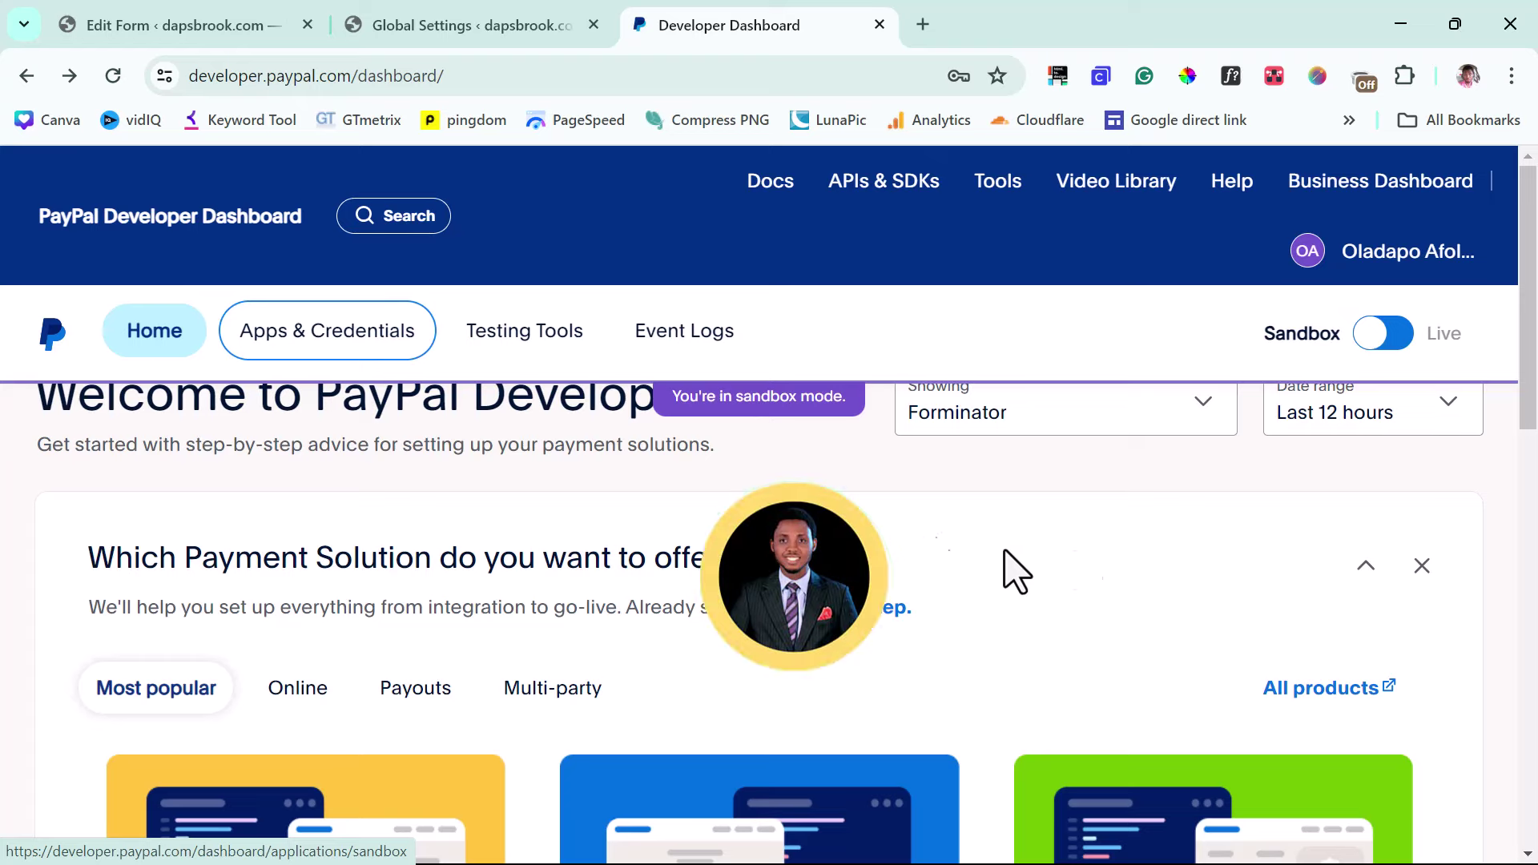
click(1406, 331)
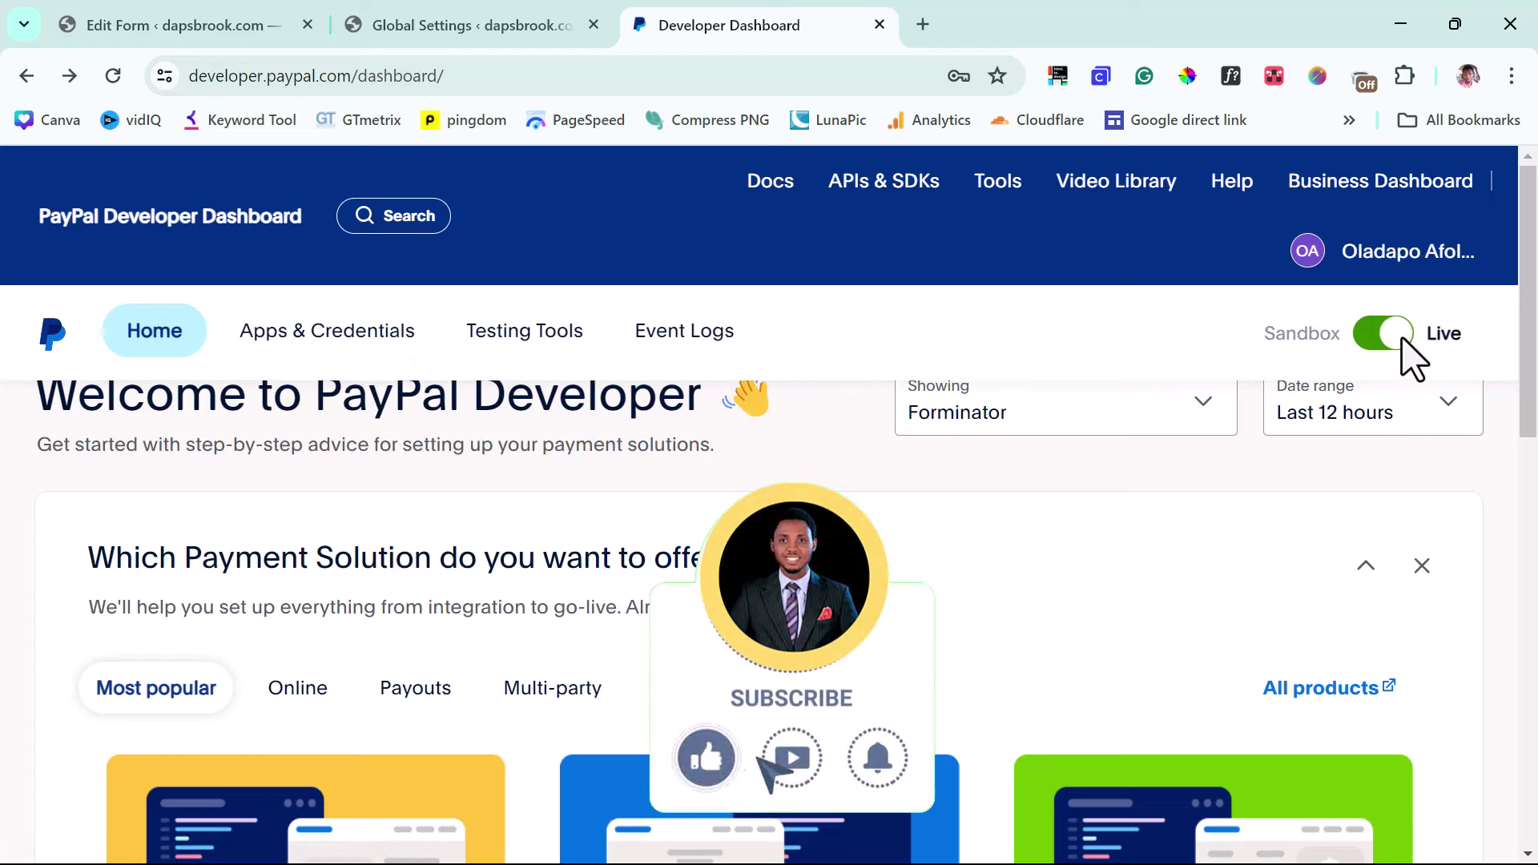
click(1371, 345)
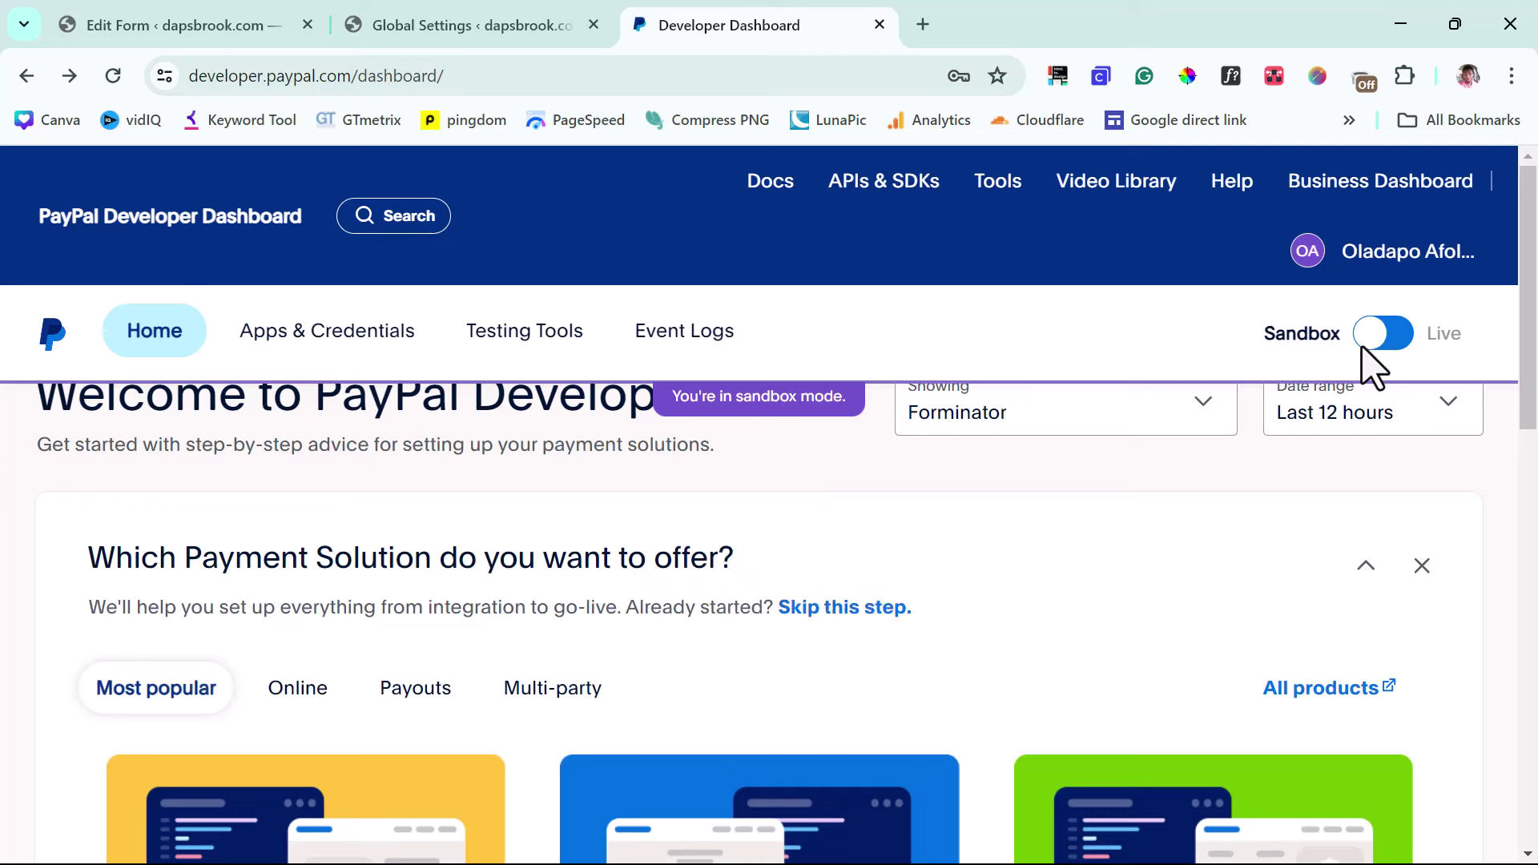
click(675, 352)
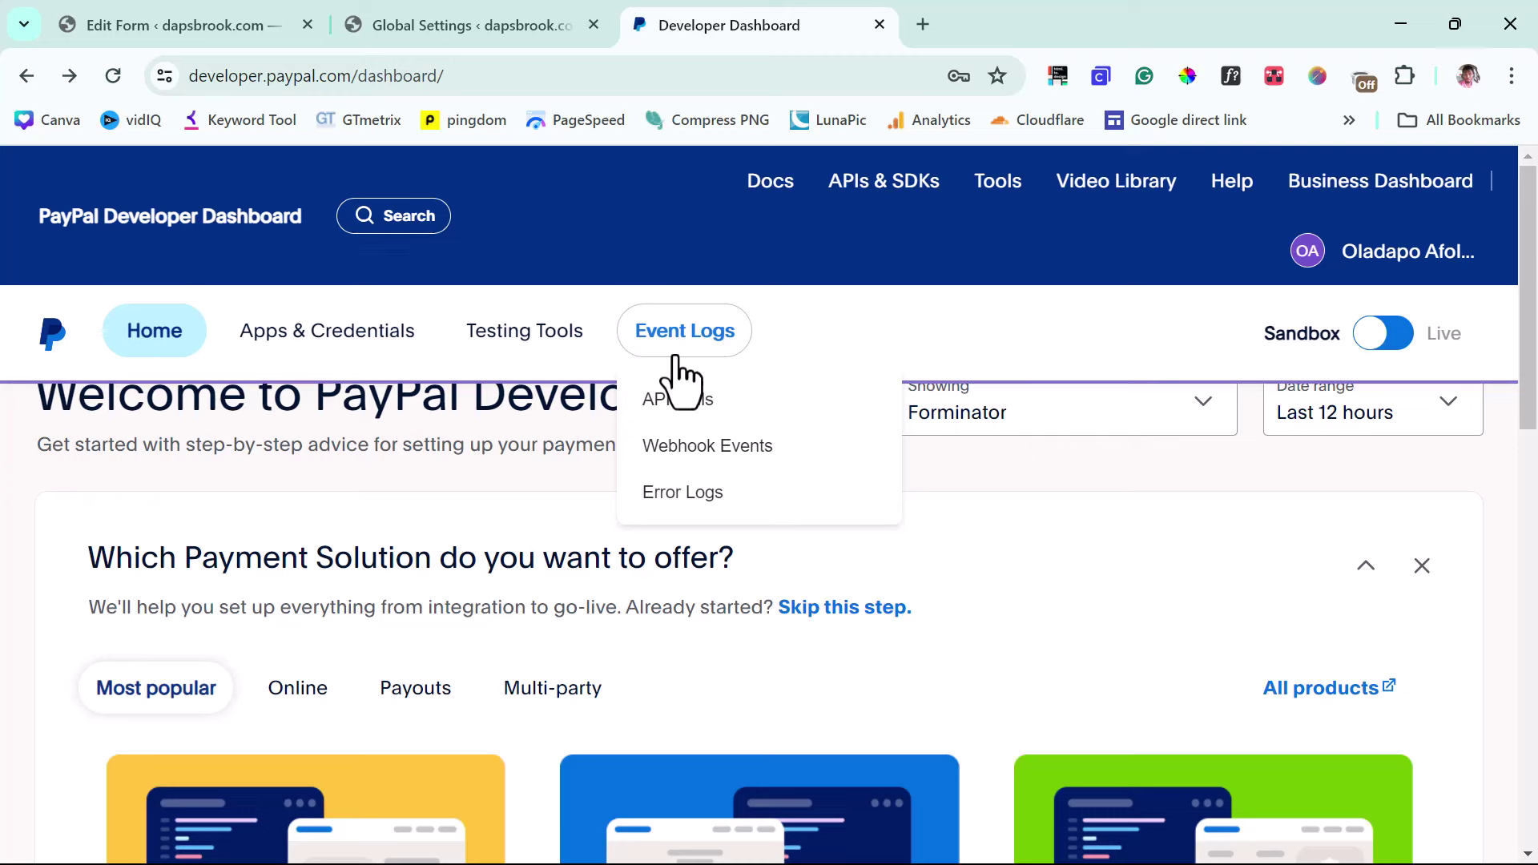
Step: Open the sandbox API credentials page and look over its REST API apps
click(302, 337)
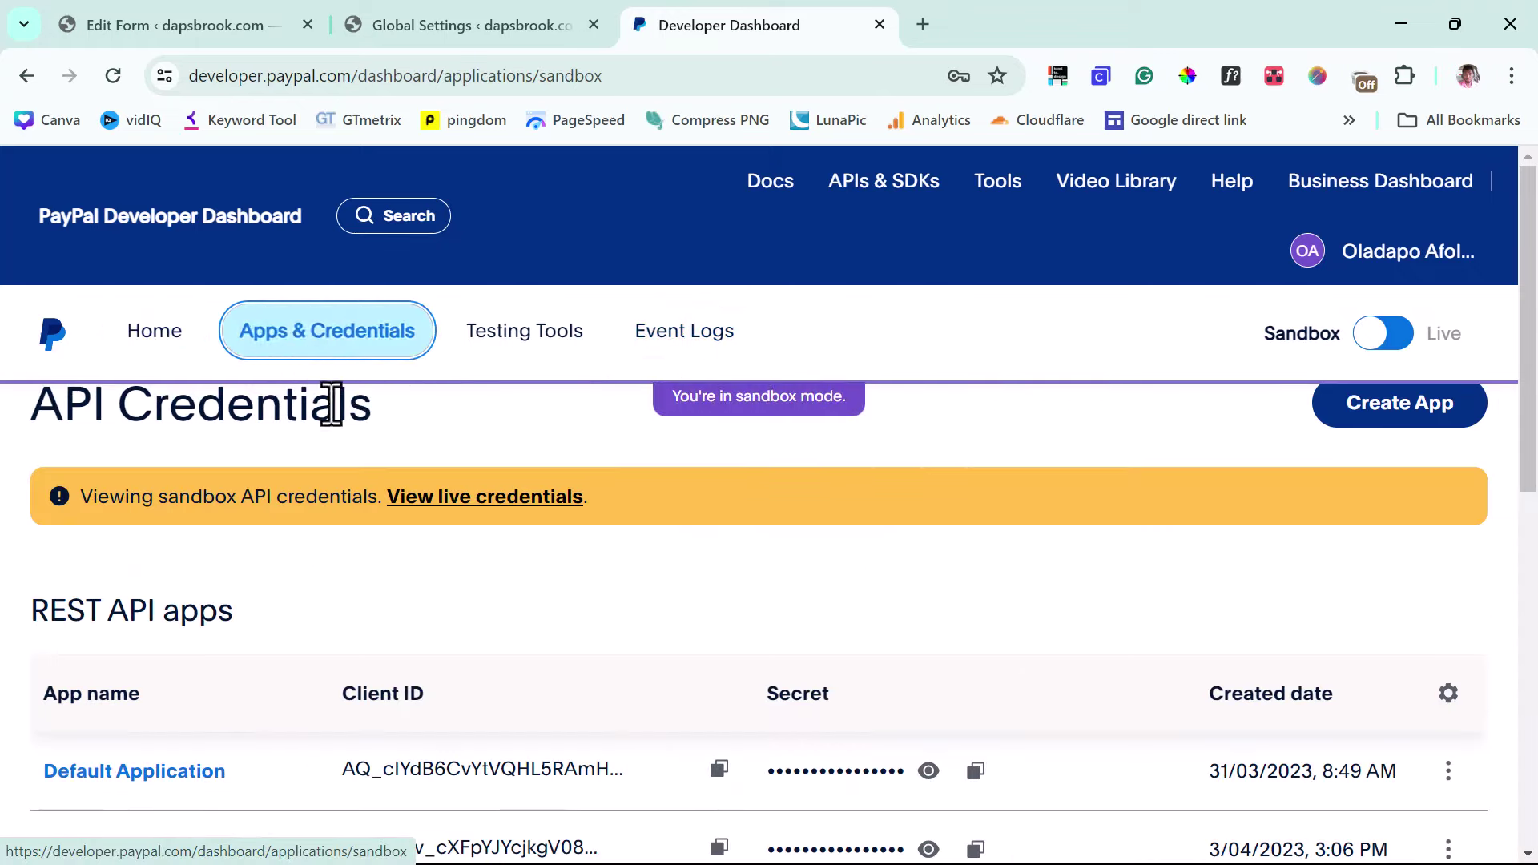
scroll(609, 516, down, 4)
scroll(594, 484, up, 2)
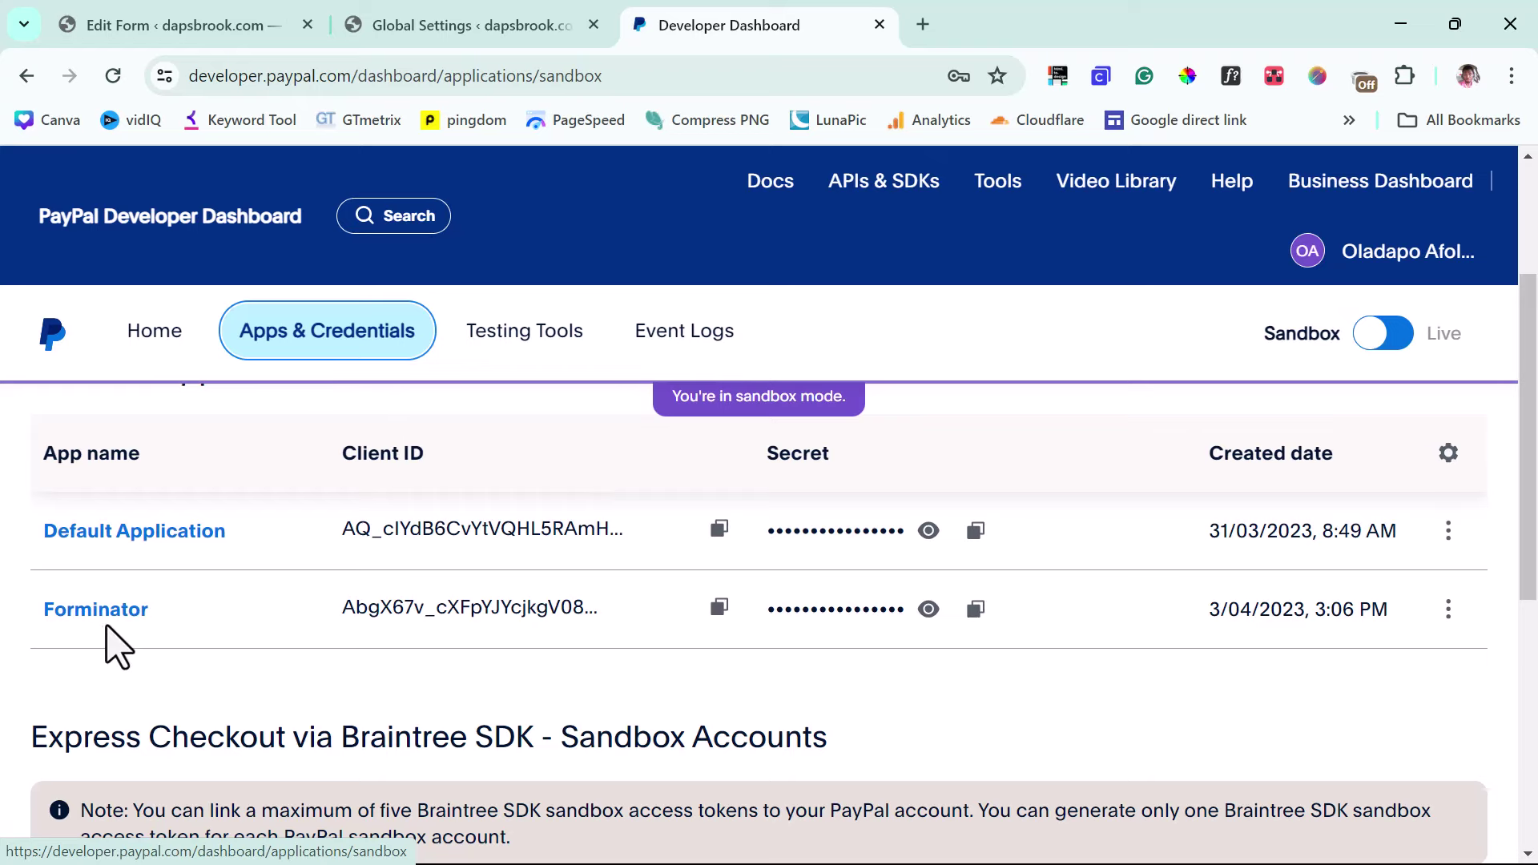
scroll(490, 601, up, 3)
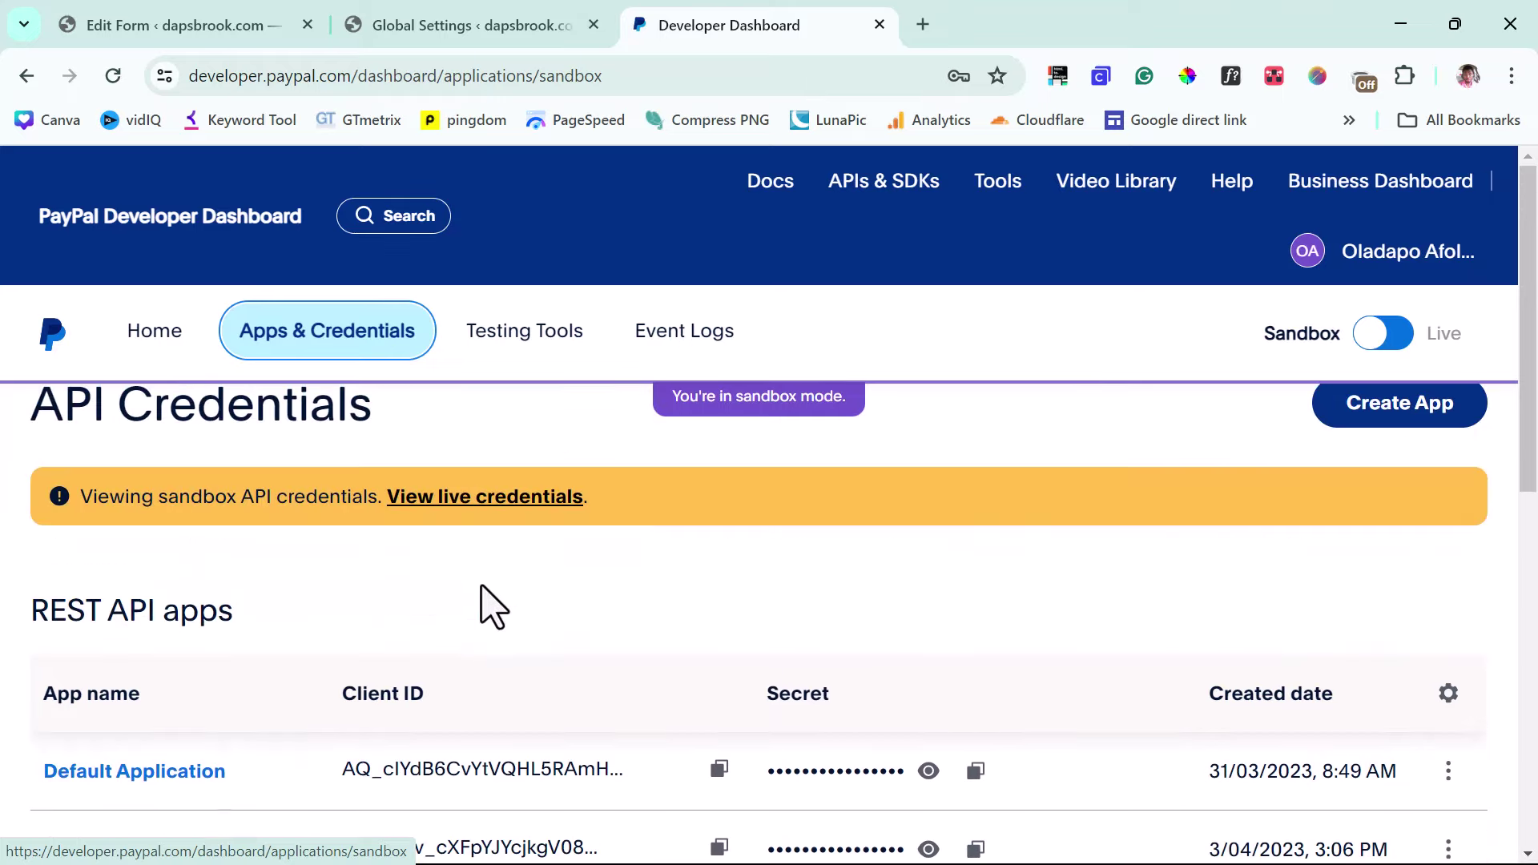
scroll(488, 617, down, 3)
scroll(497, 621, up, 3)
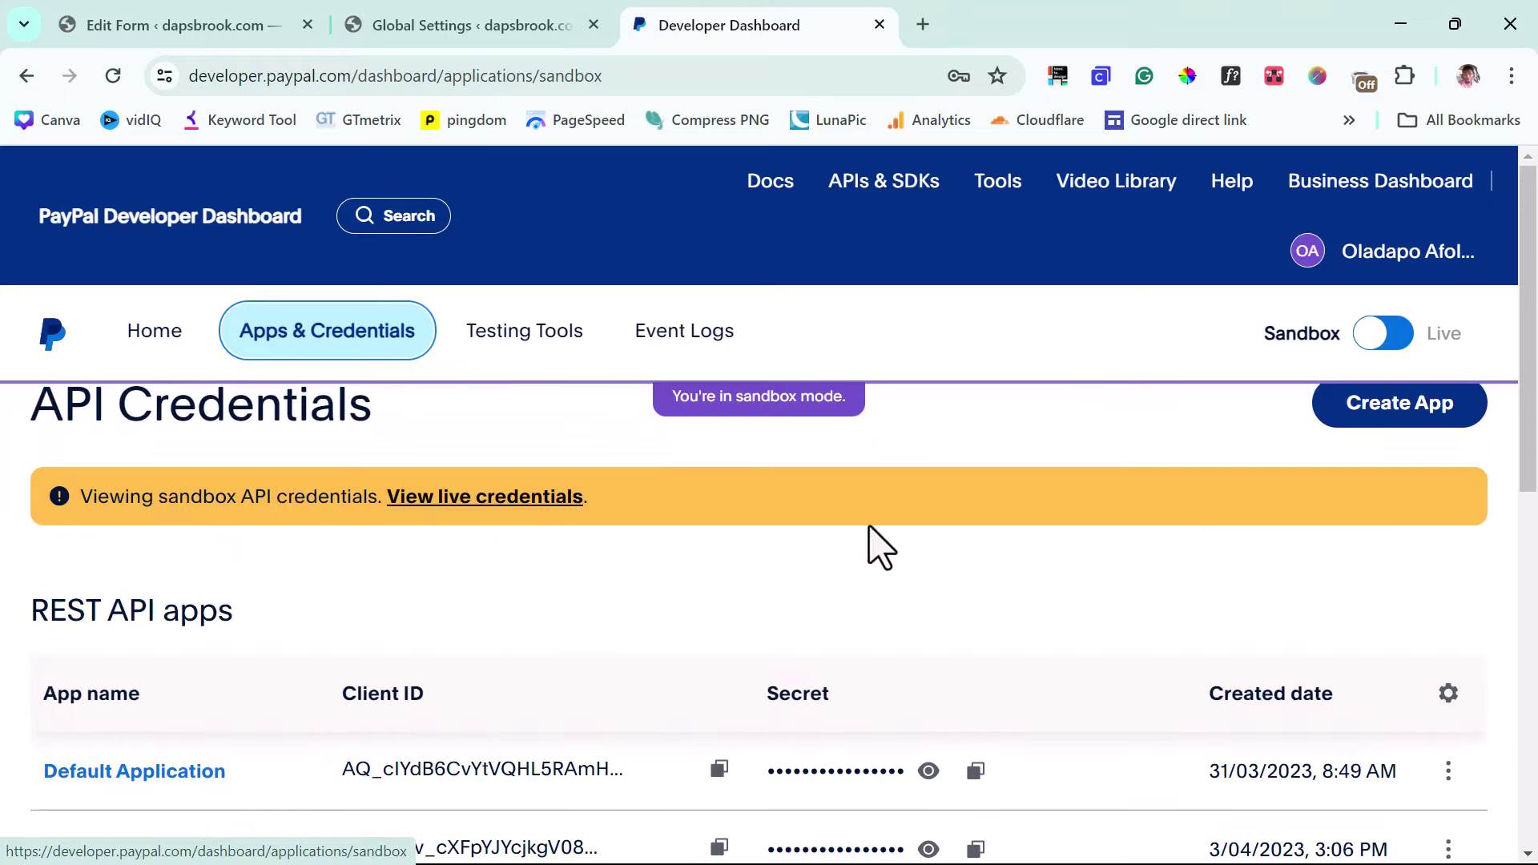
Step: Open the Create App form, examine its name, type and sandbox account options, and close it without creating an app
click(1419, 406)
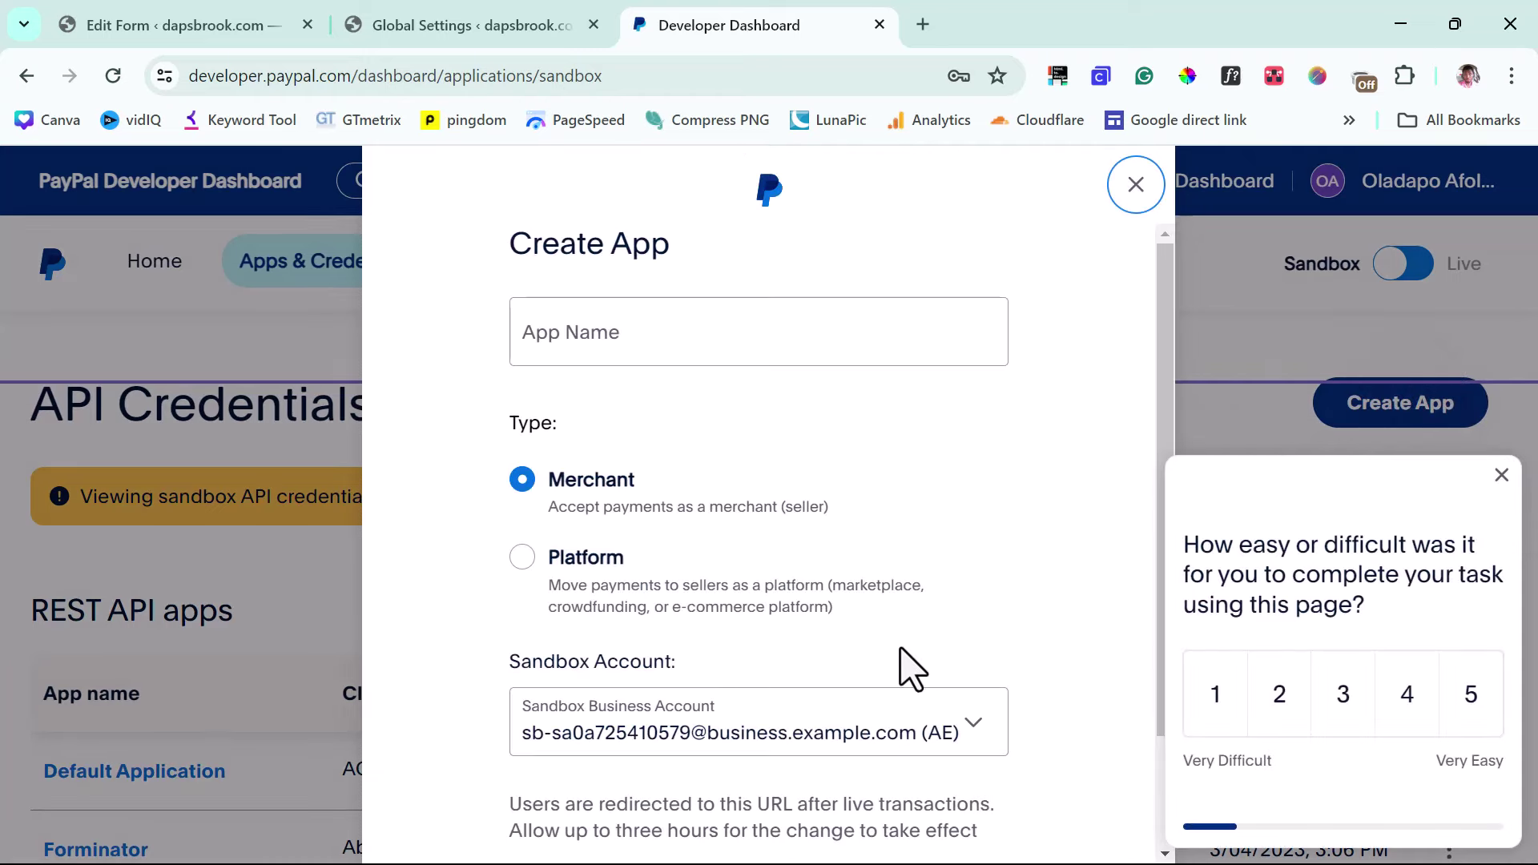
scroll(945, 724, down, 1)
scroll(945, 721, down, 1)
scroll(951, 724, up, 2)
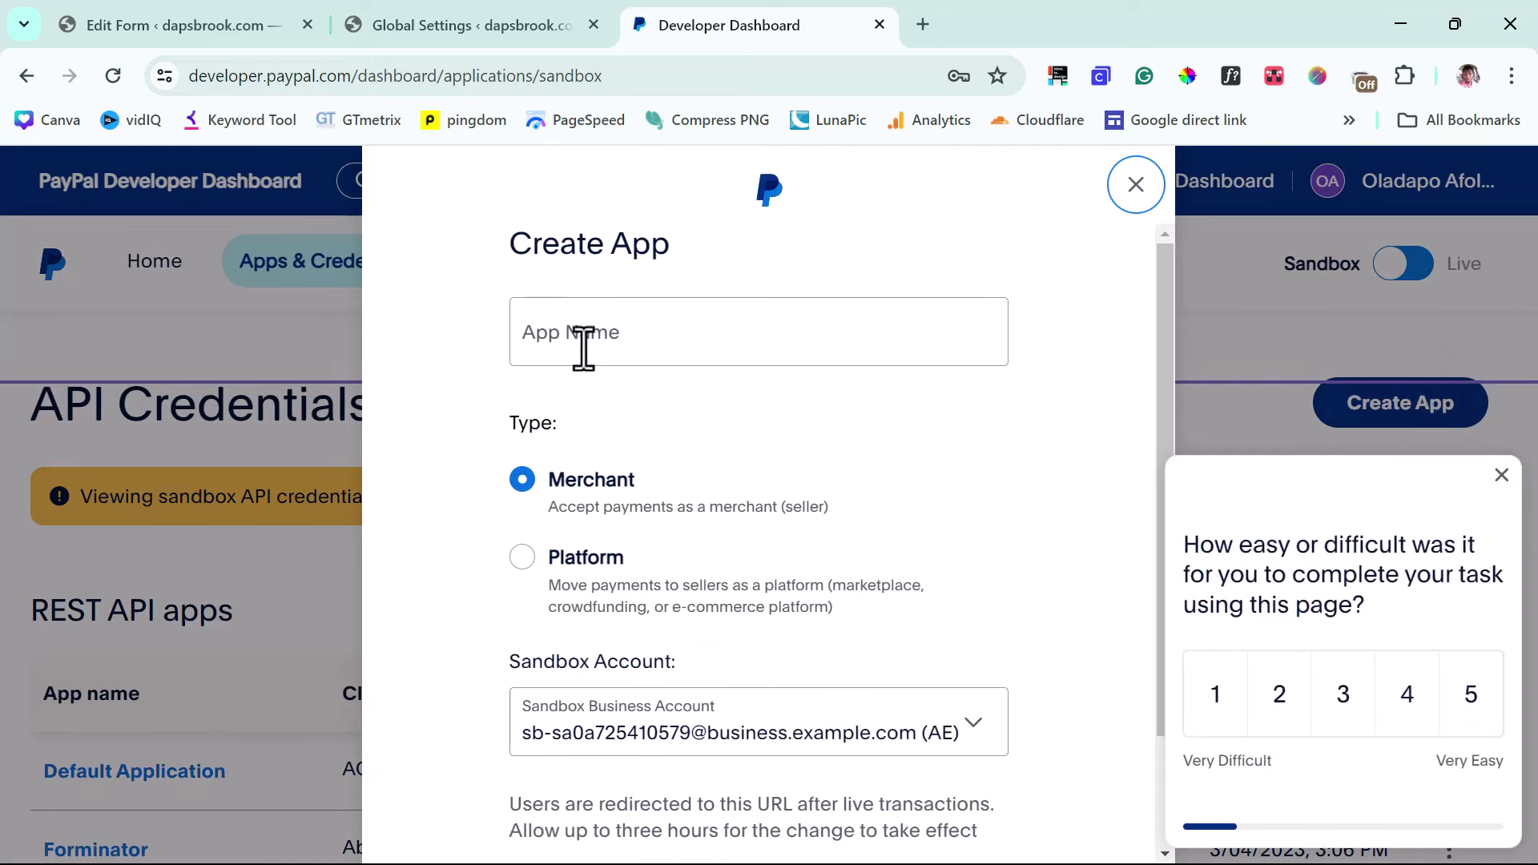
scroll(745, 533, down, 1)
scroll(745, 533, down, 1)
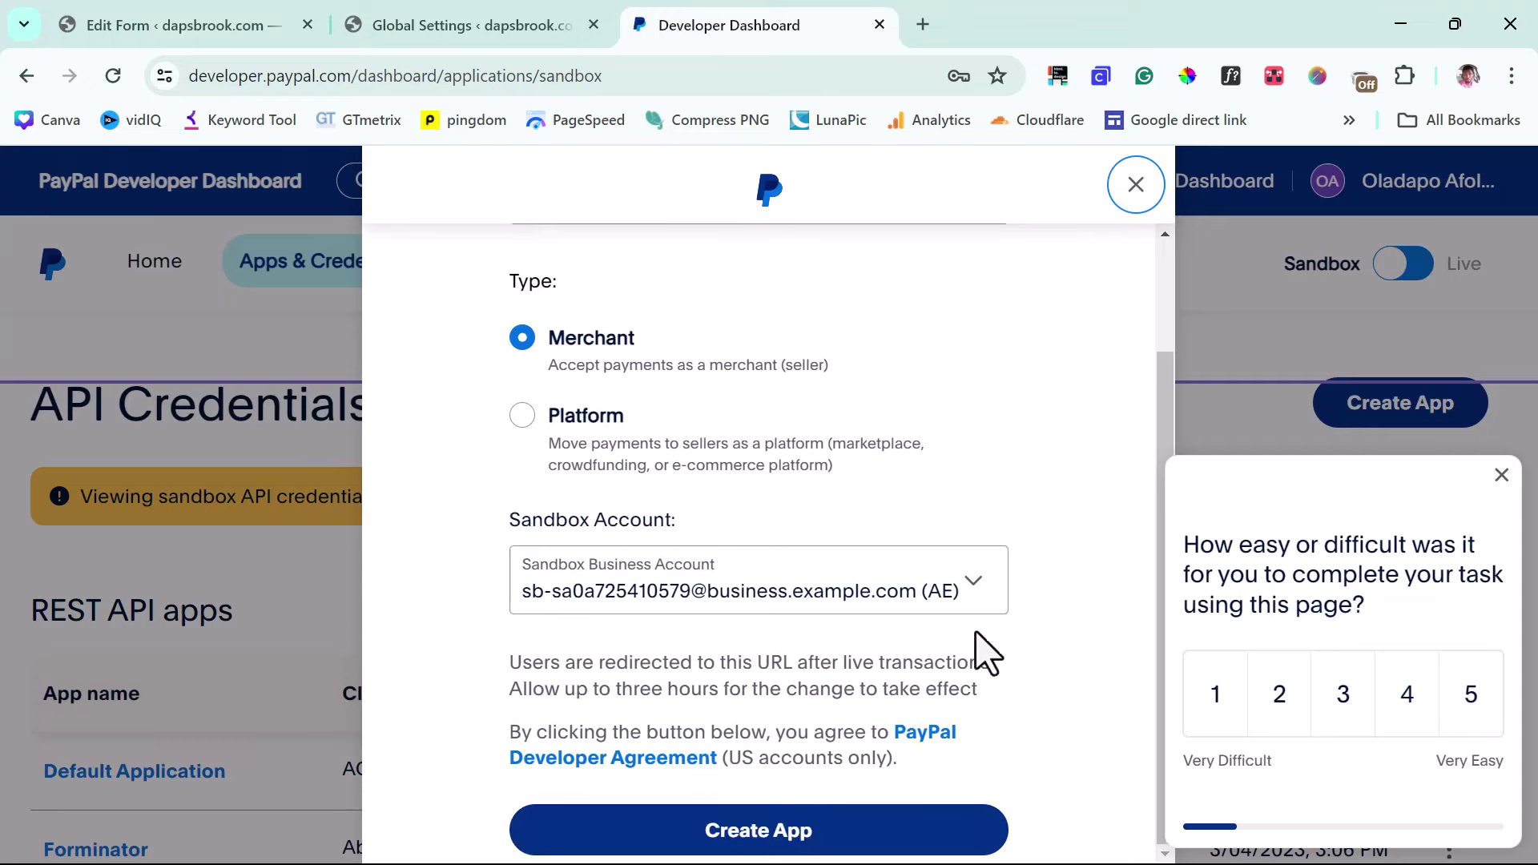
click(1141, 197)
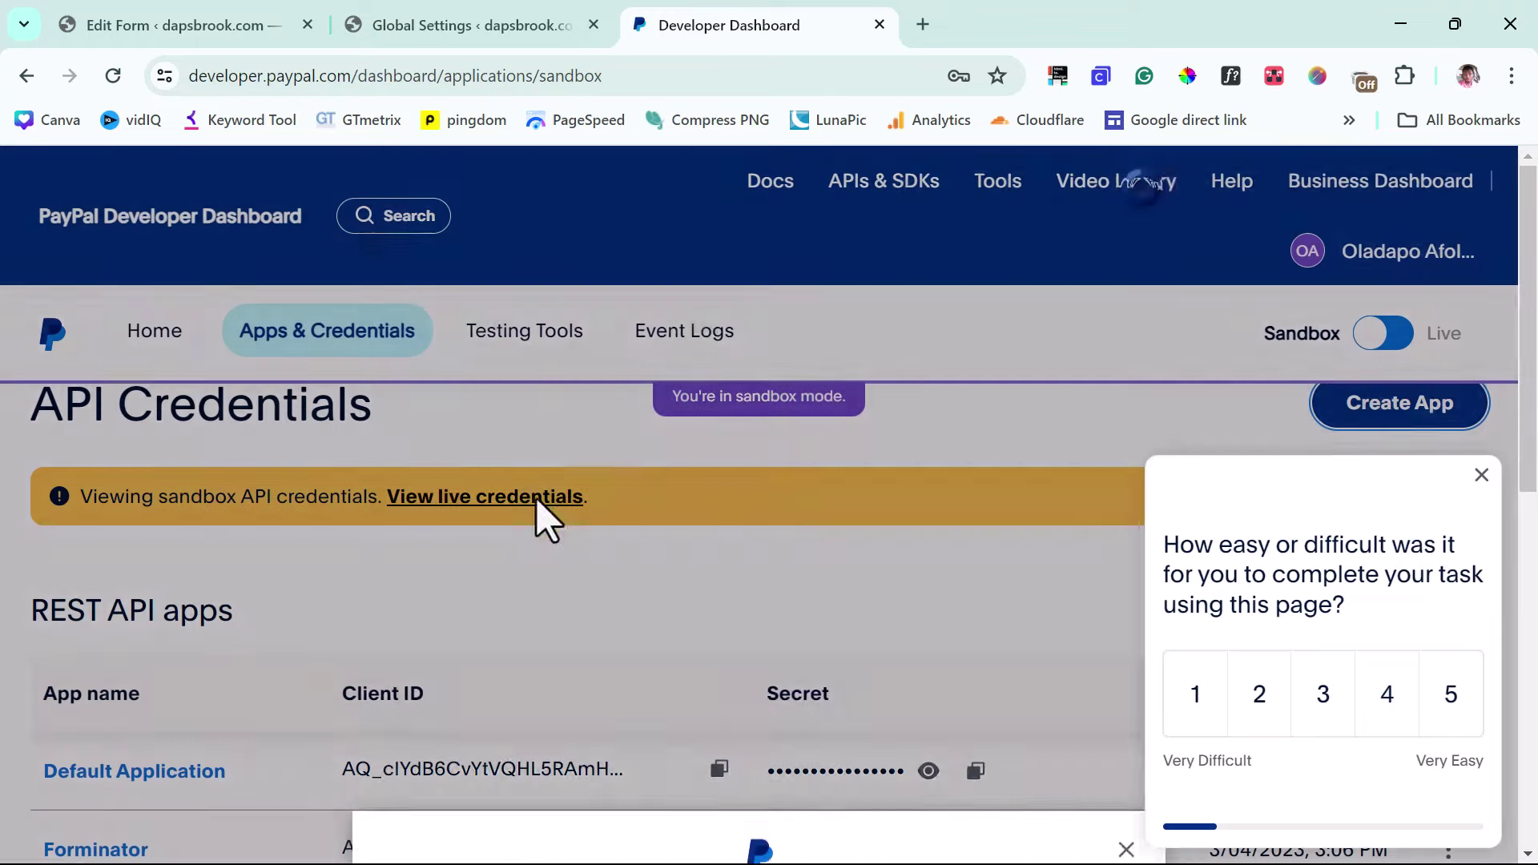
Step: Copy the Forminator app's sandbox client ID and paste it as the Sandbox Client ID in the PayPal connection form
scroll(160, 673, down, 3)
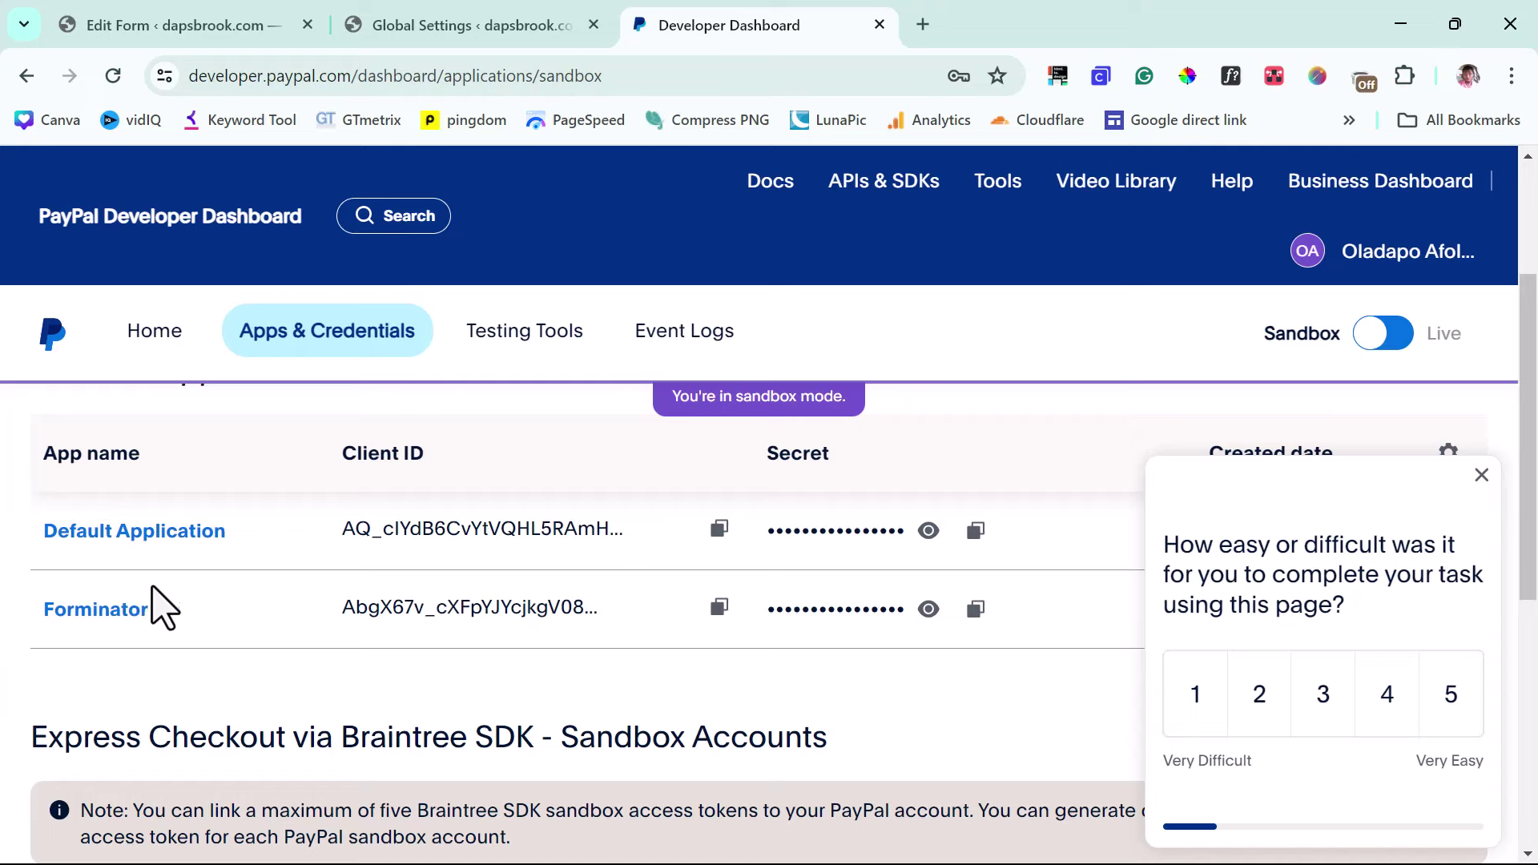
click(719, 615)
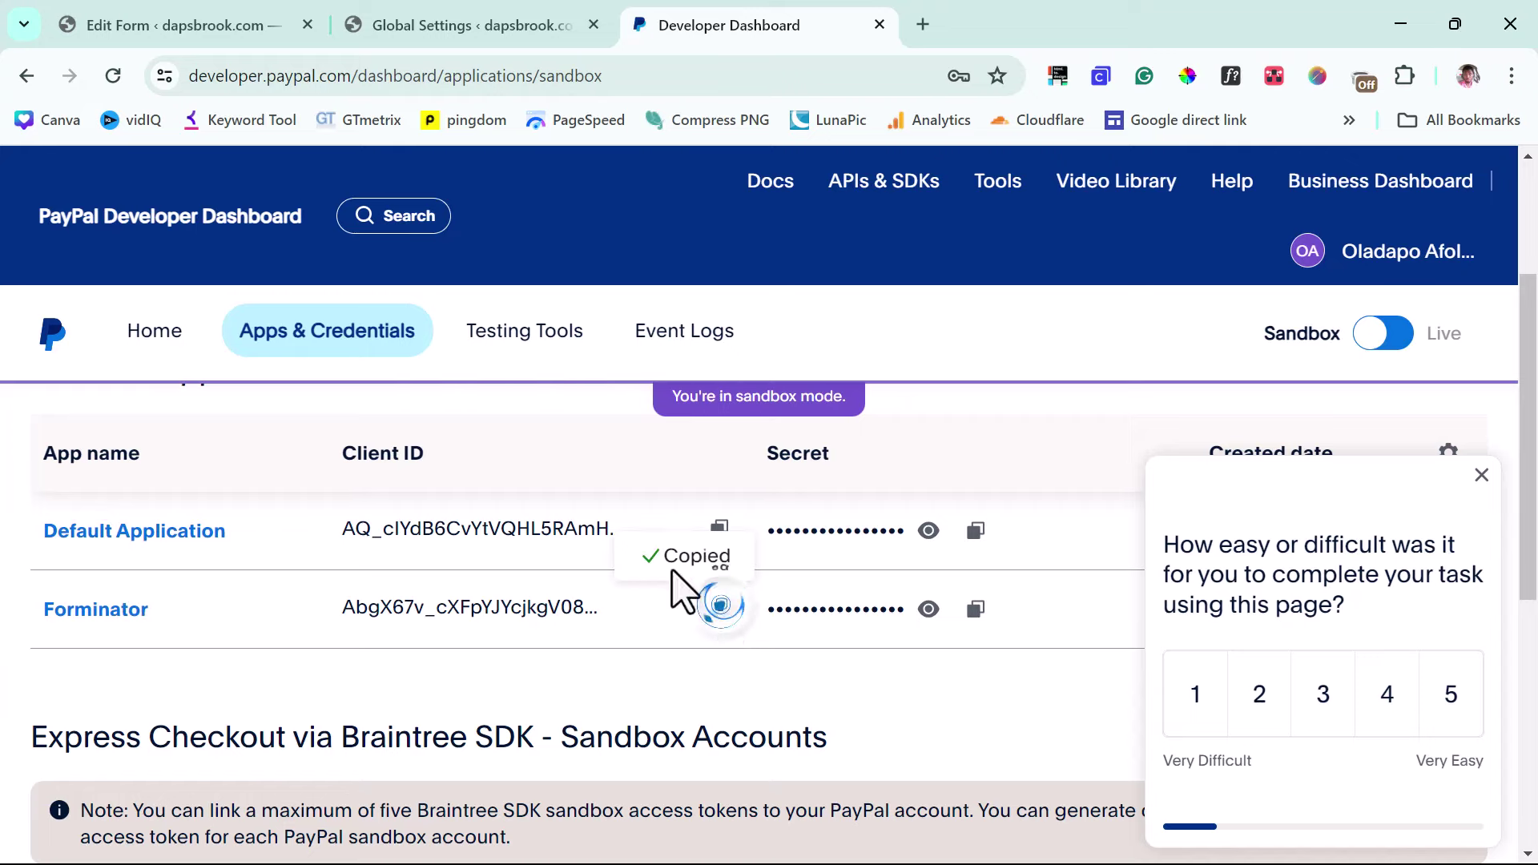
click(464, 25)
click(686, 430)
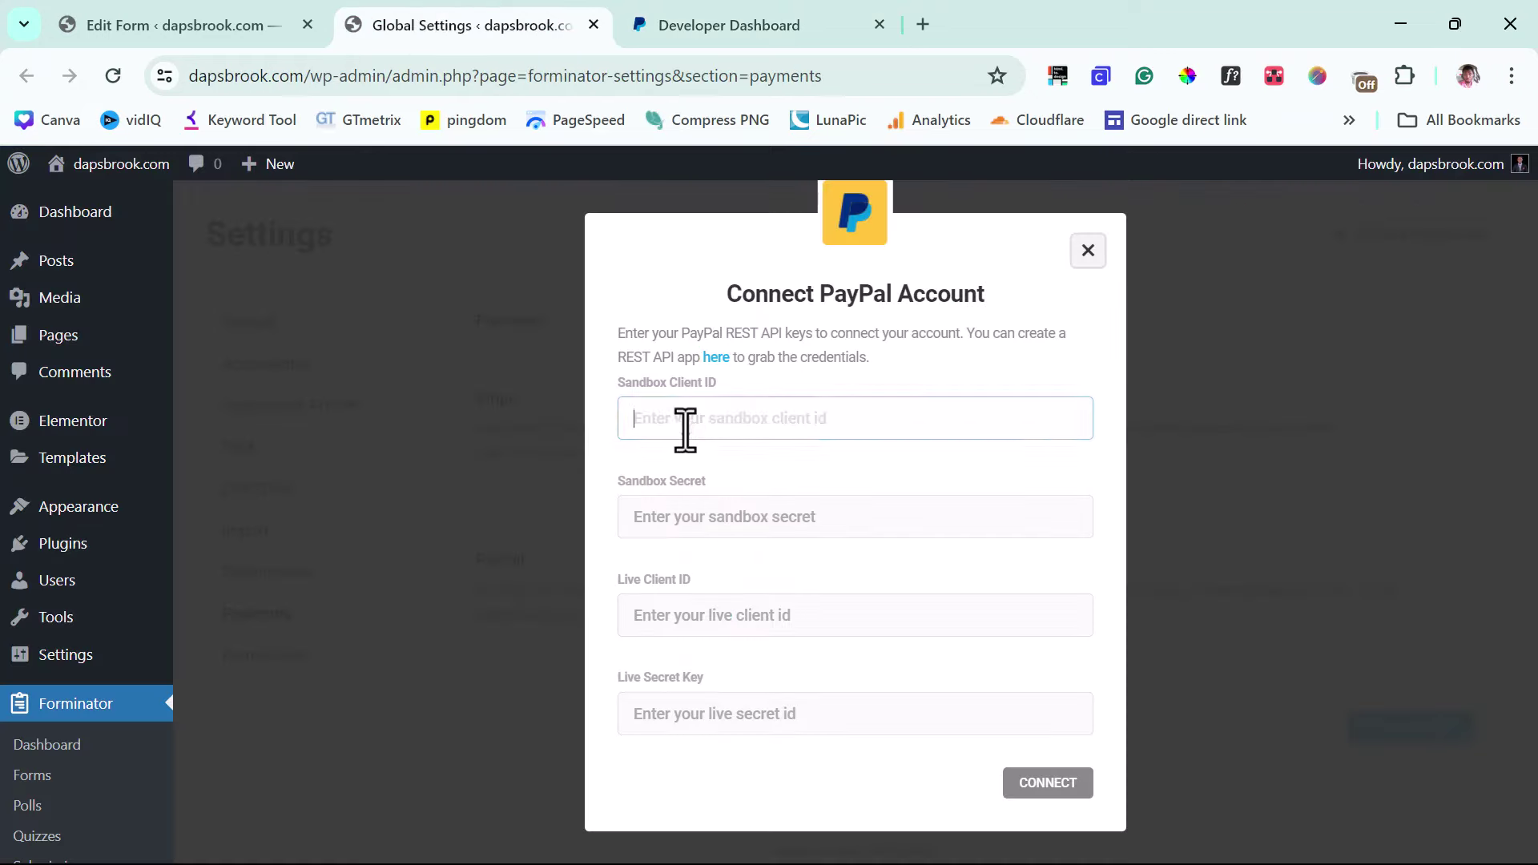
key(ctrl+v)
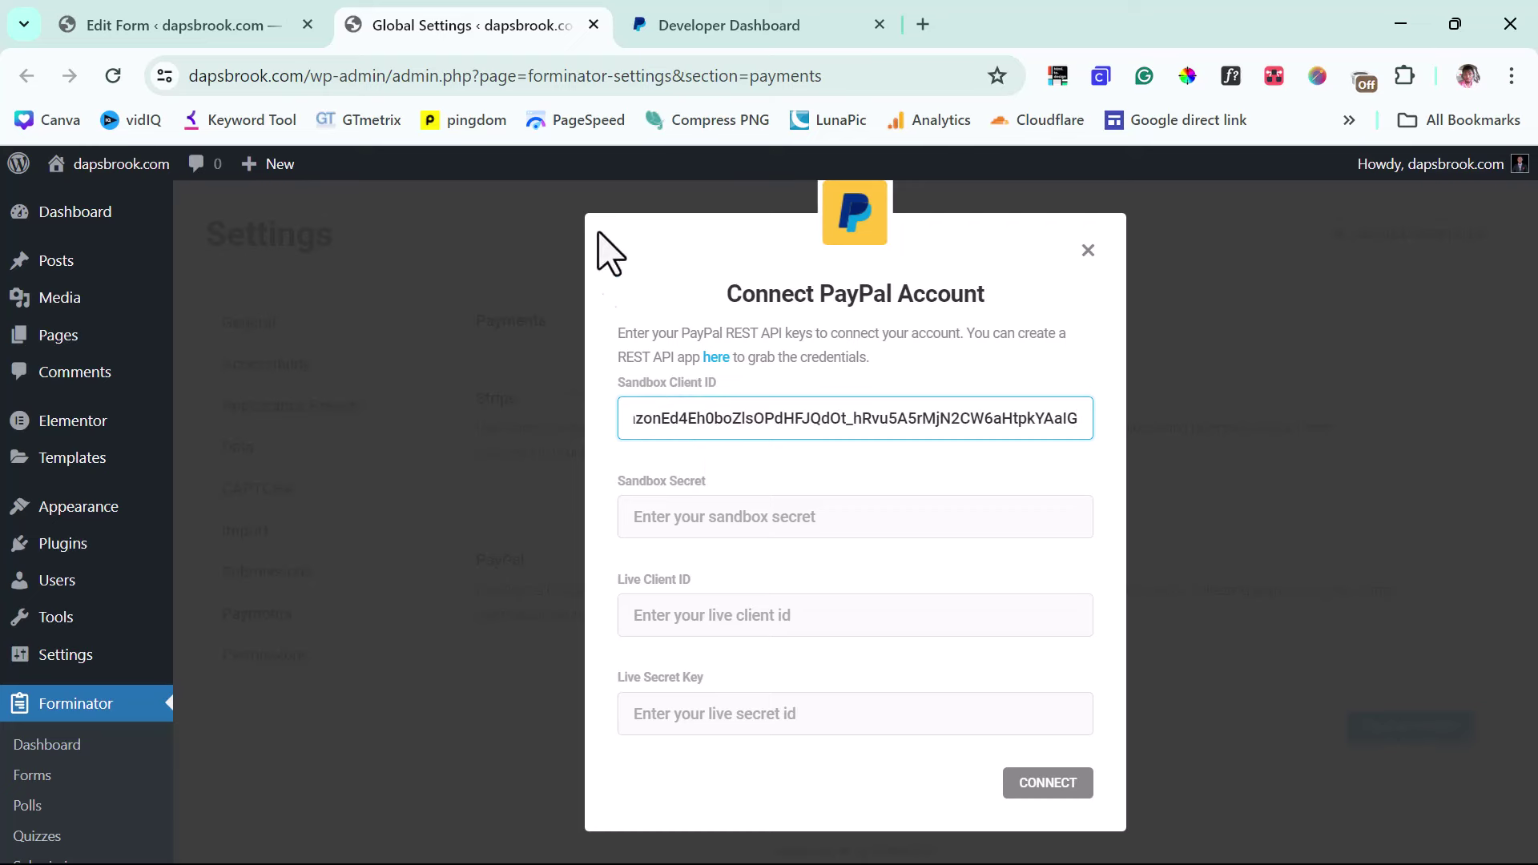
Step: Copy the Forminator app's sandbox secret from the PayPal Developer Dashboard and paste it as the Sandbox Secret in the PayPal connection form
click(725, 25)
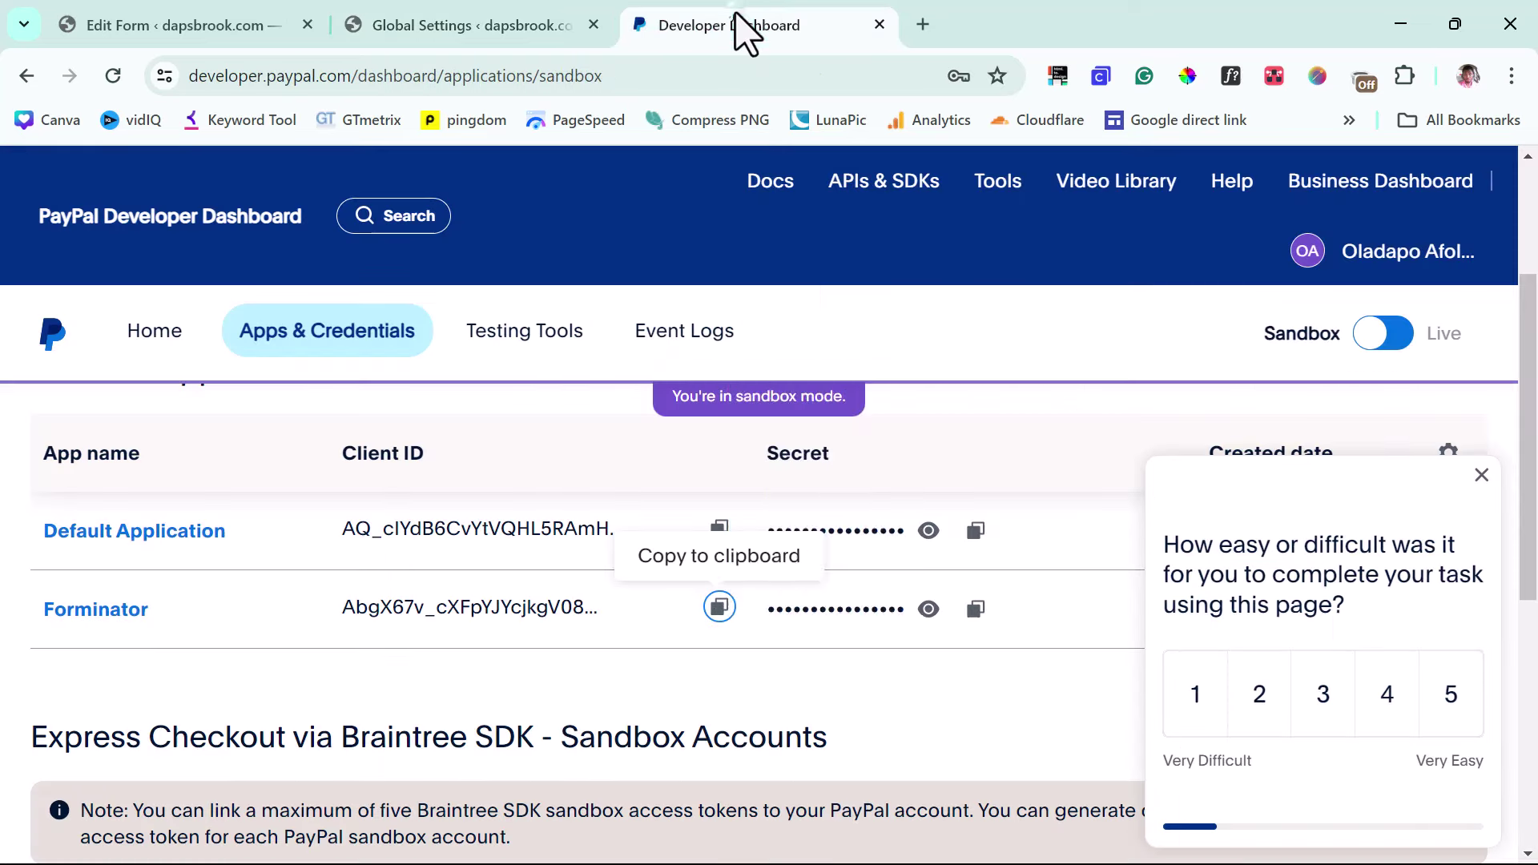
click(975, 609)
mouse_move(639, 346)
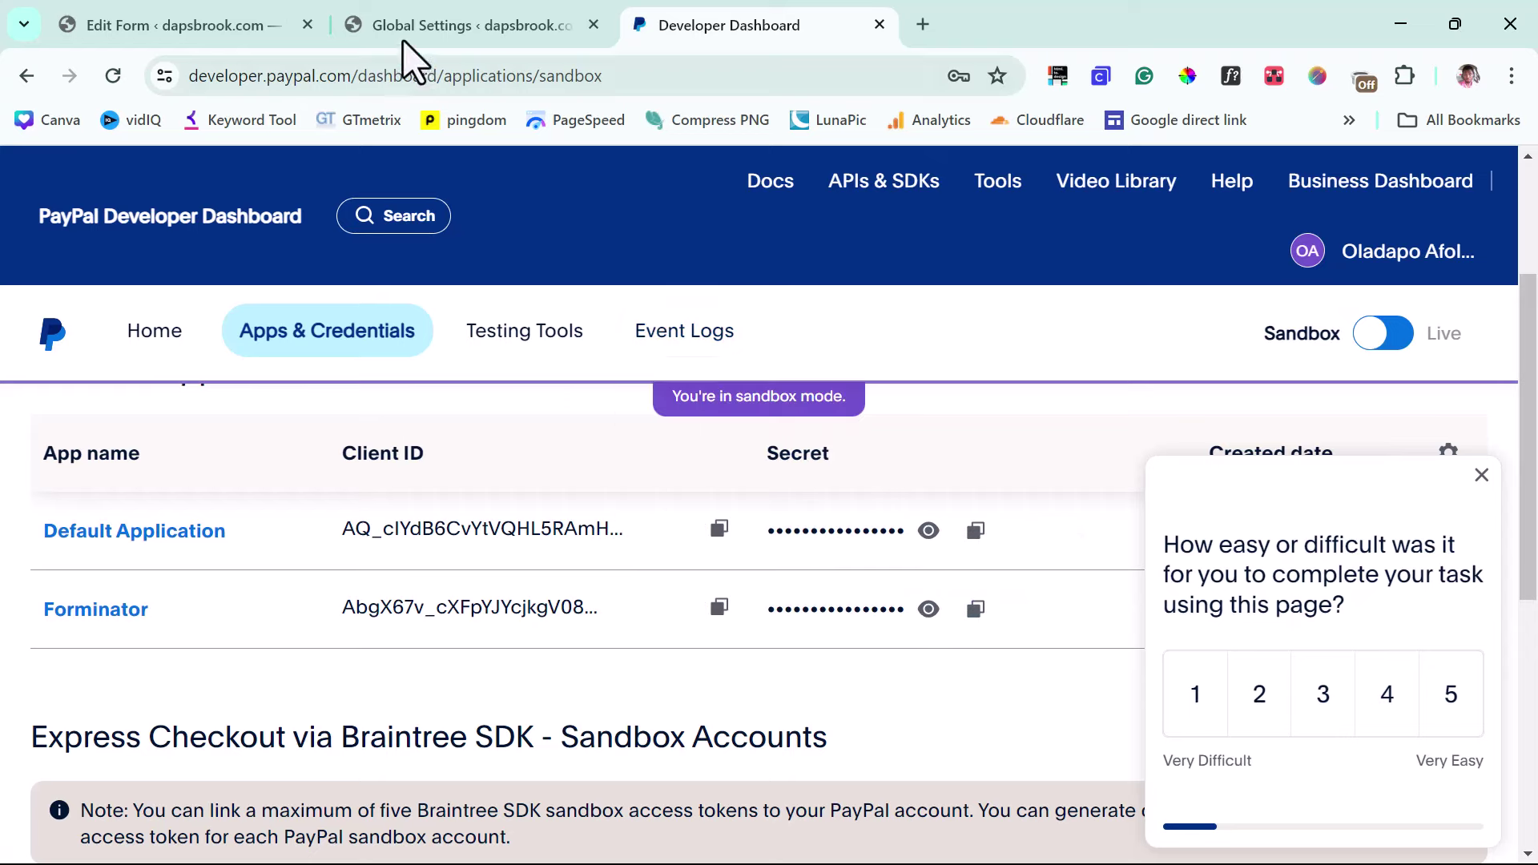
click(403, 40)
click(677, 521)
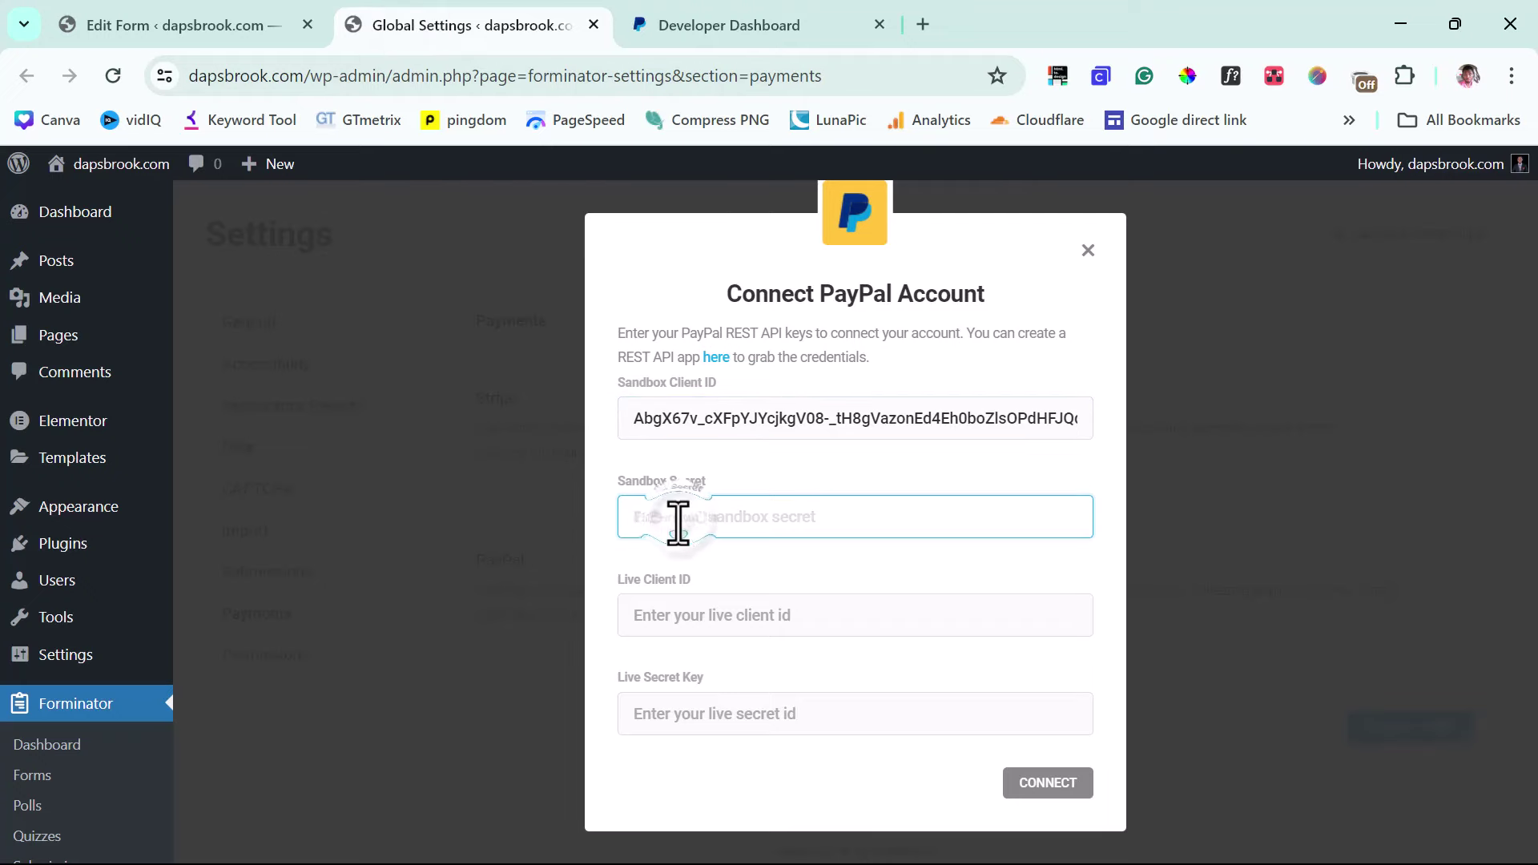
key(ctrl+v)
Step: Switch the PayPal Developer Dashboard to Live mode, copy the Forminator app's client ID and paste it as the Live Client ID in the connection form
click(685, 31)
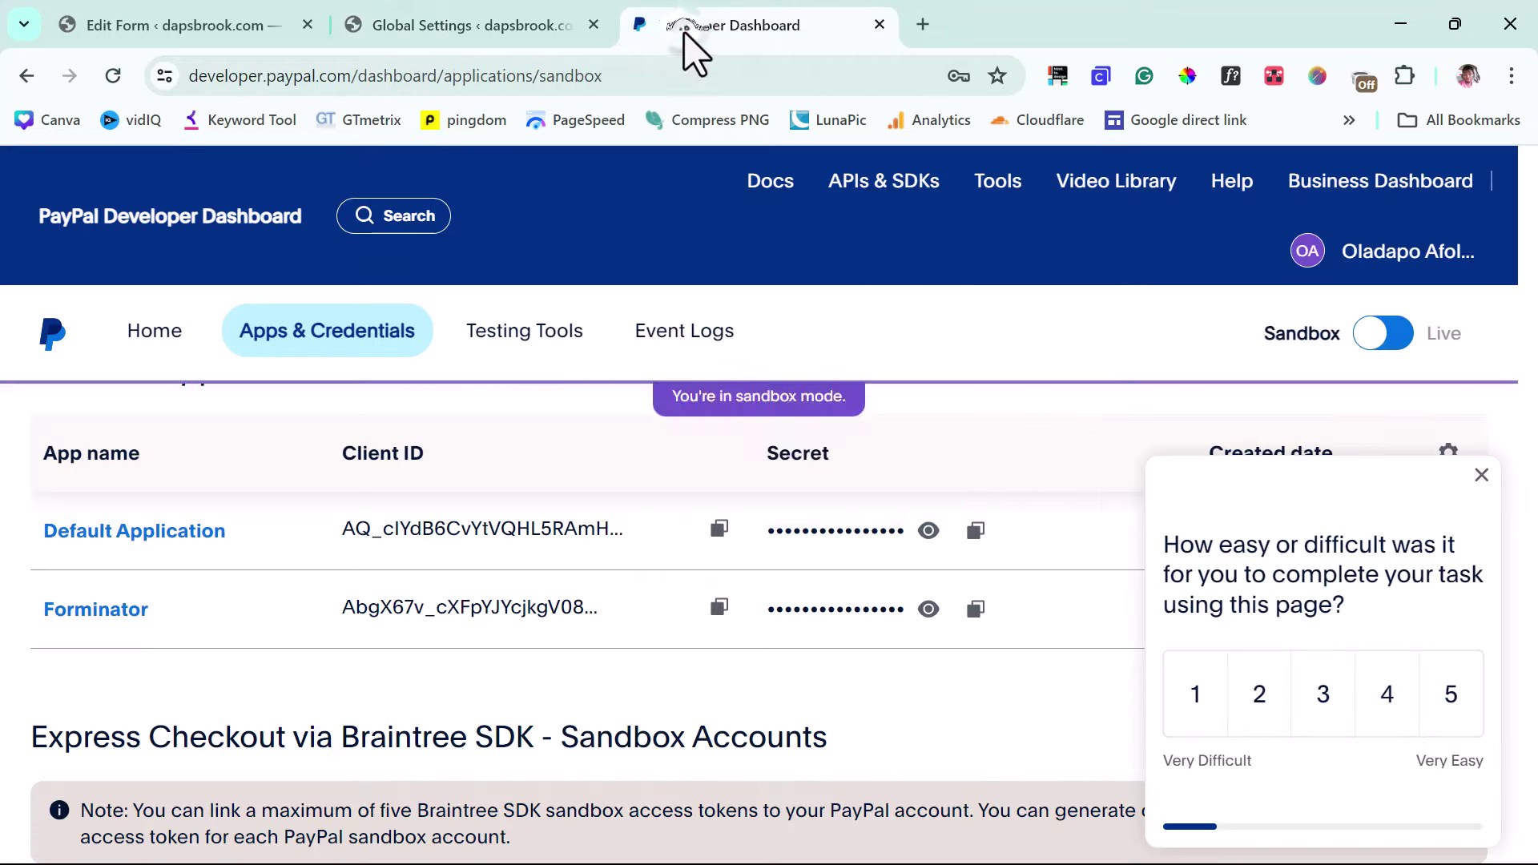
click(1389, 336)
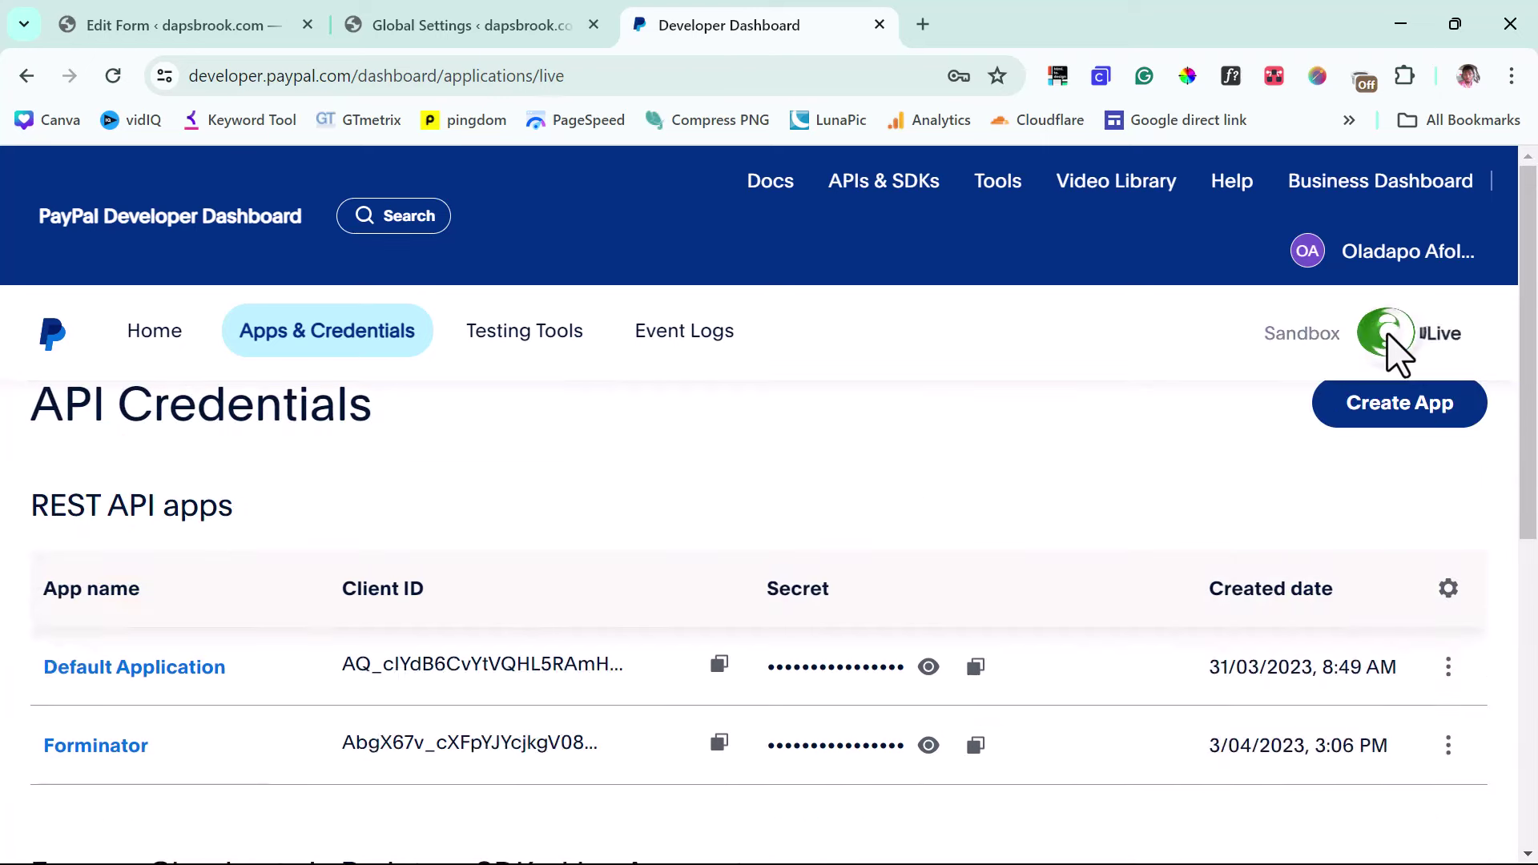
scroll(481, 512, down, 3)
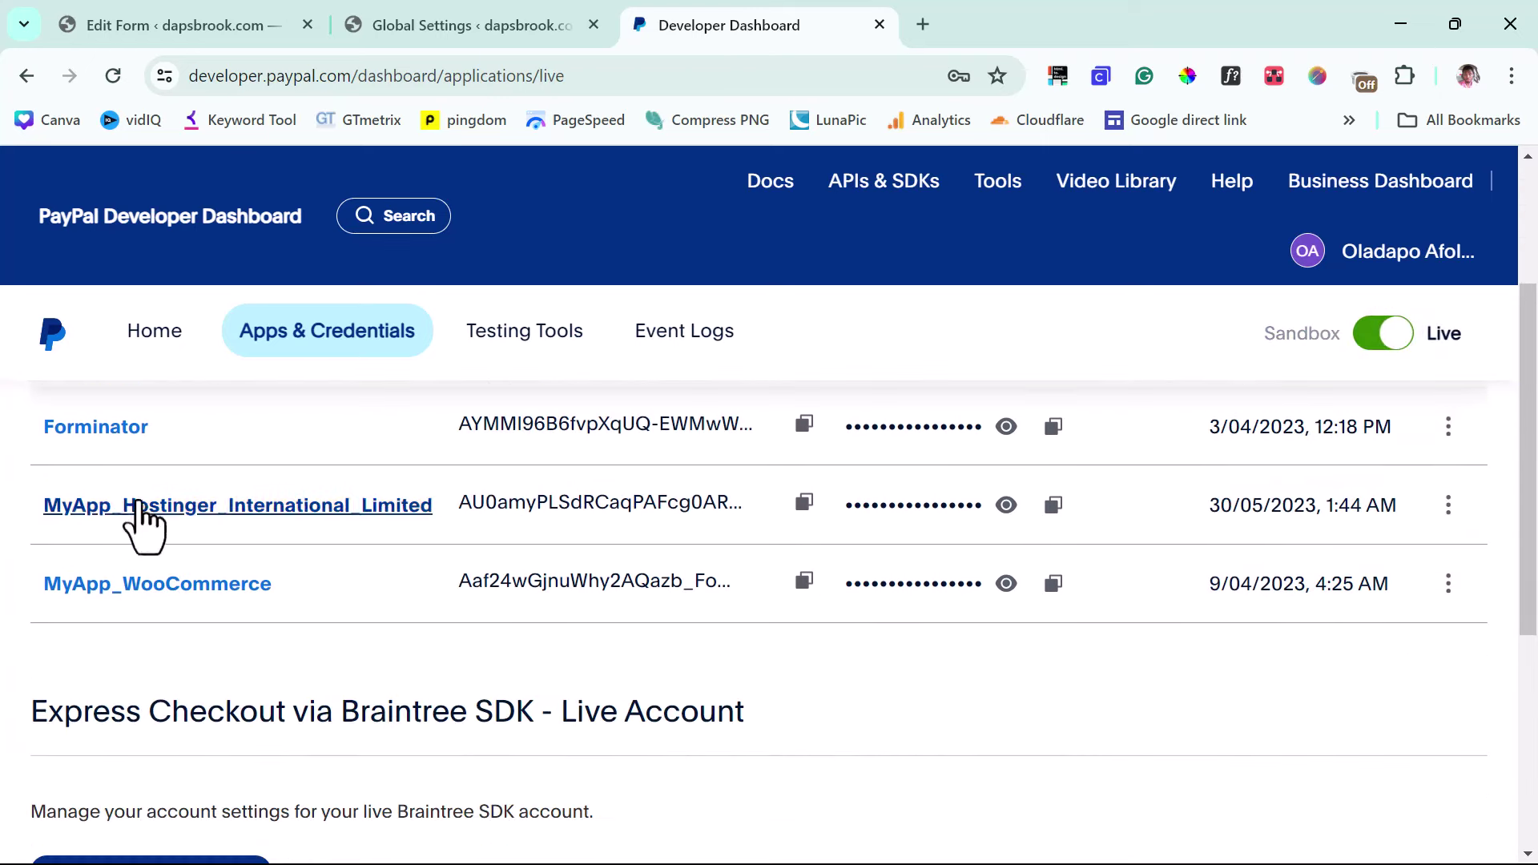
scroll(316, 497, up, 2)
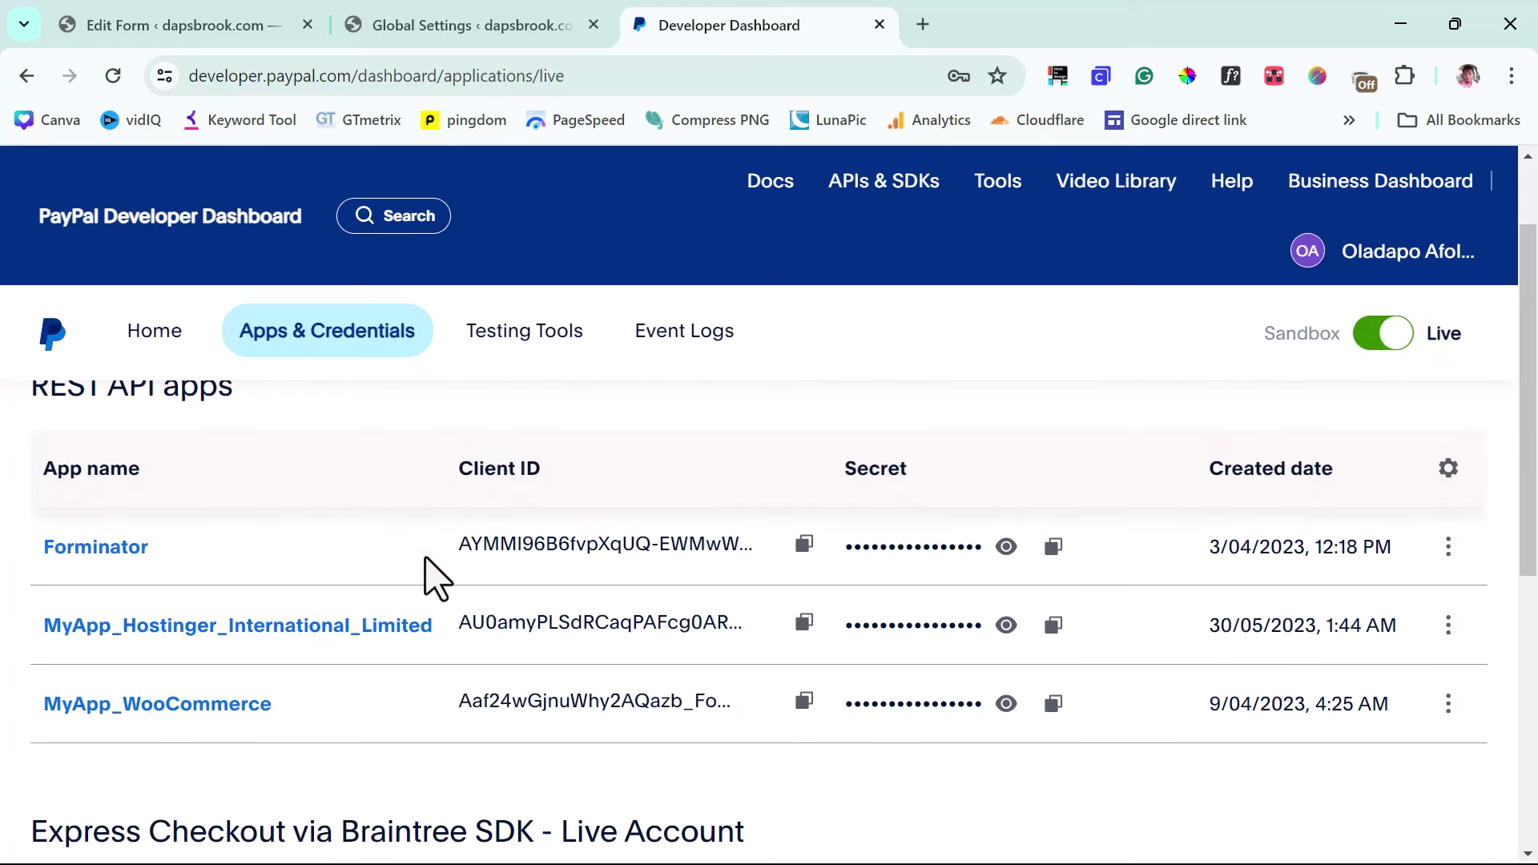
click(804, 544)
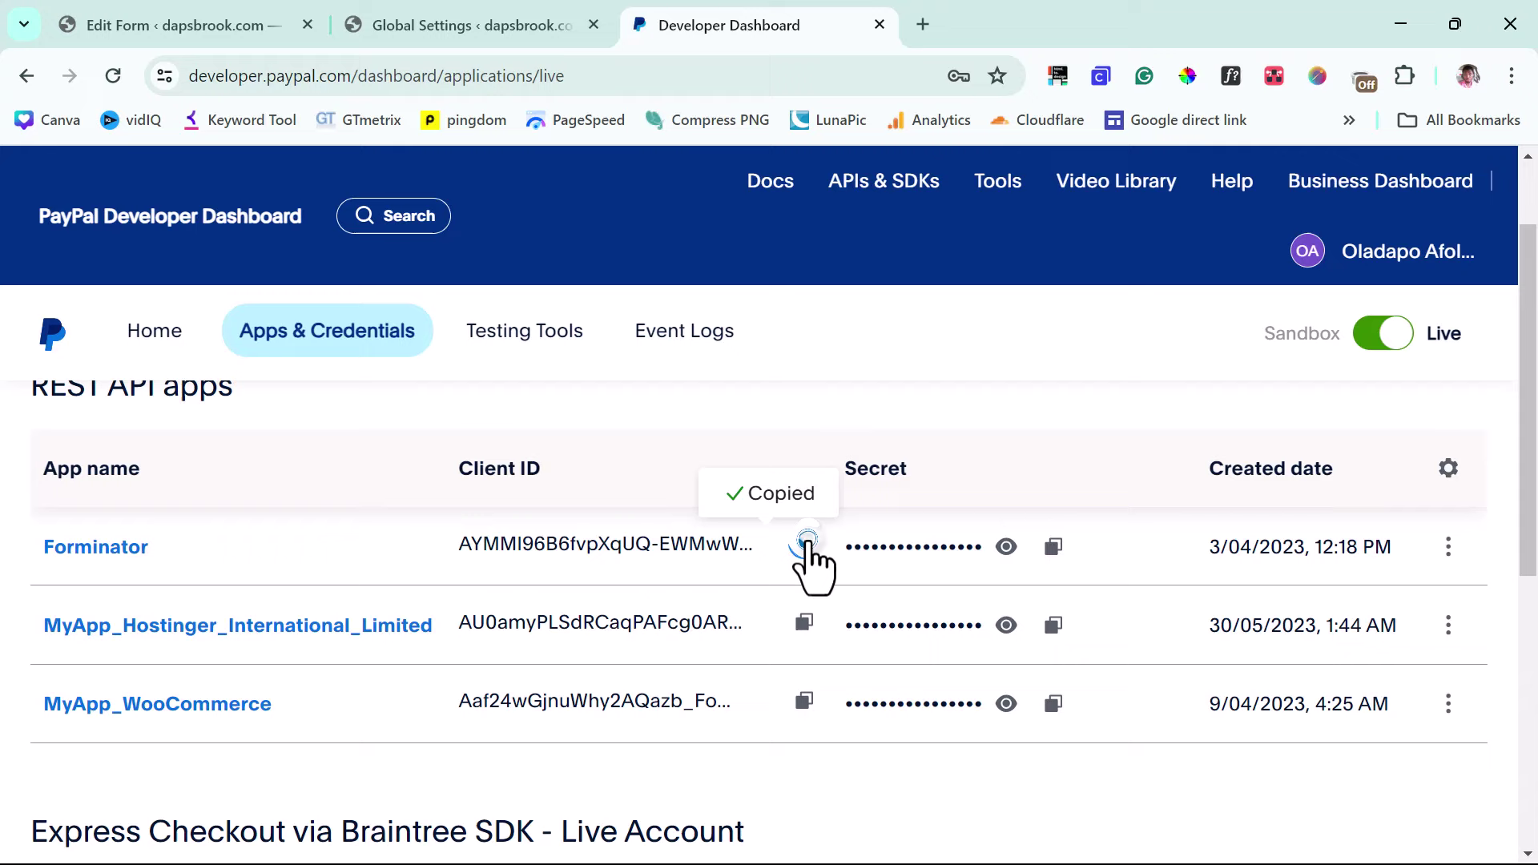
click(449, 31)
click(687, 616)
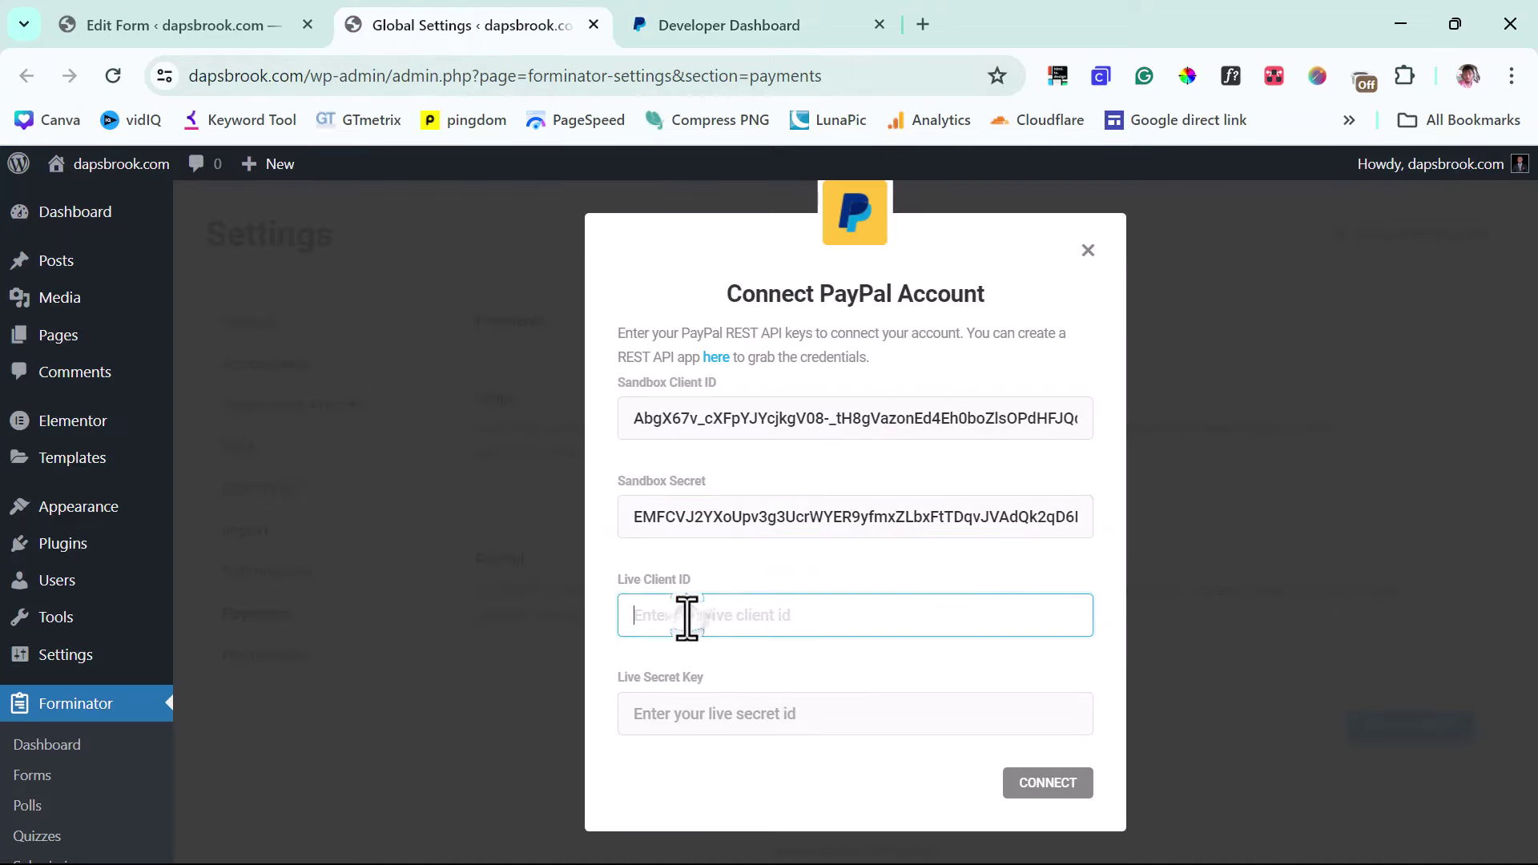
key(ctrl+v)
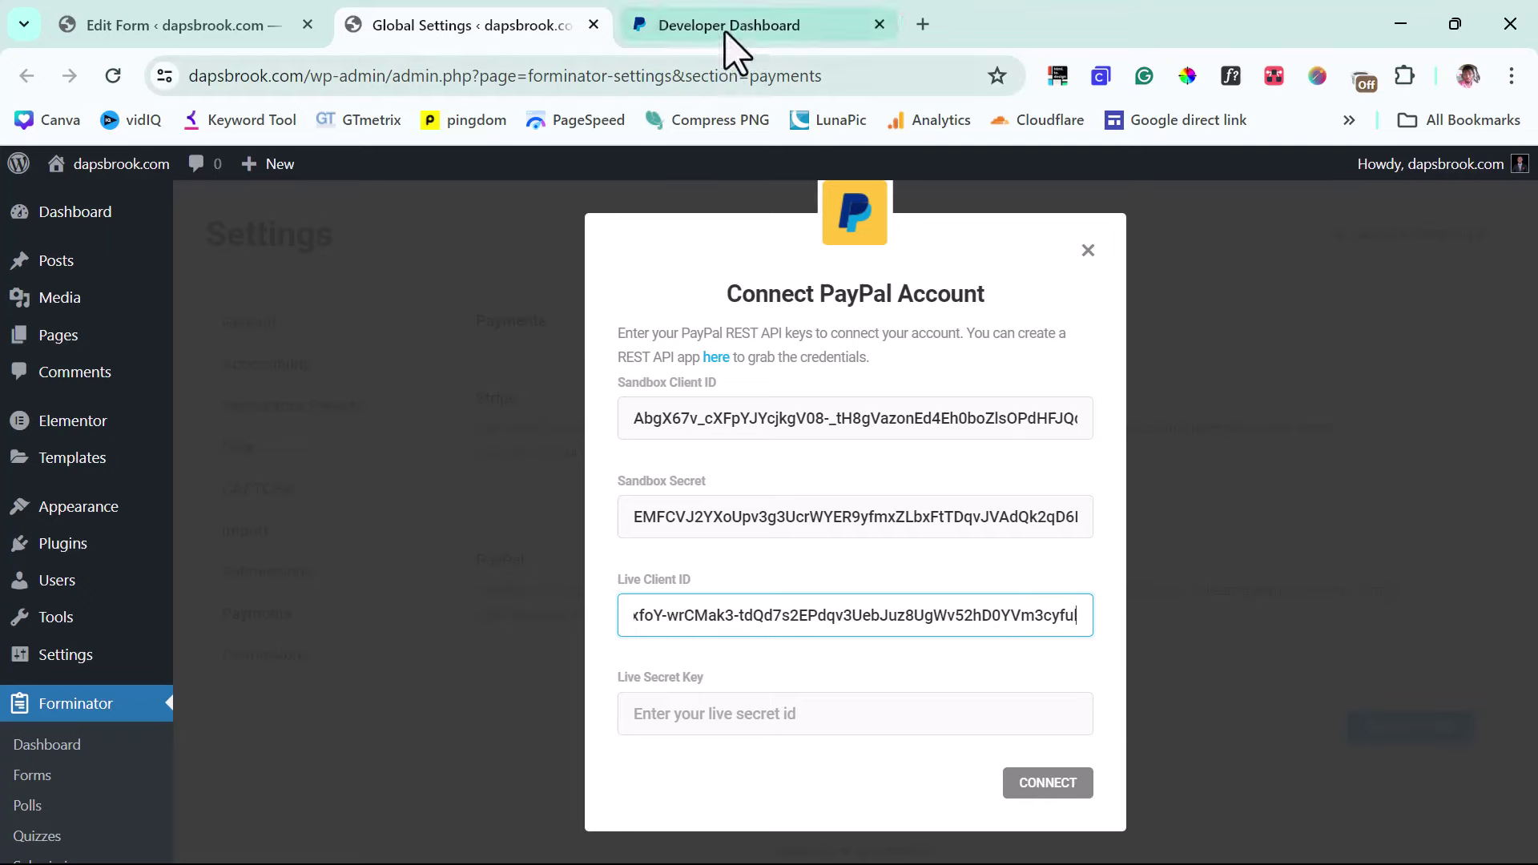
Step: Copy the Forminator app's live secret, paste it as the Live Secret Key, and connect the PayPal account
click(801, 28)
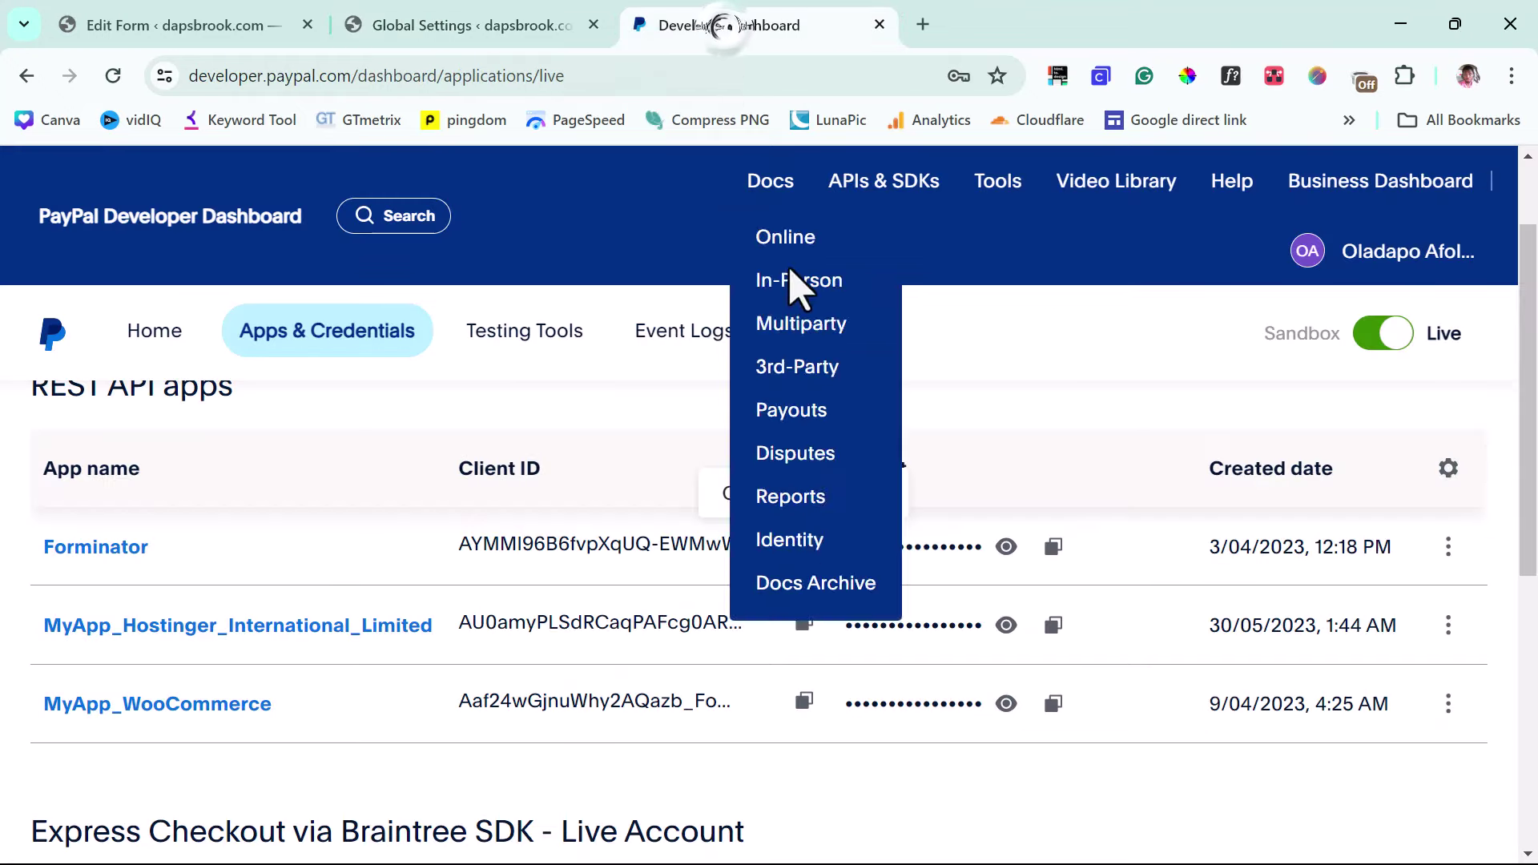
click(1053, 548)
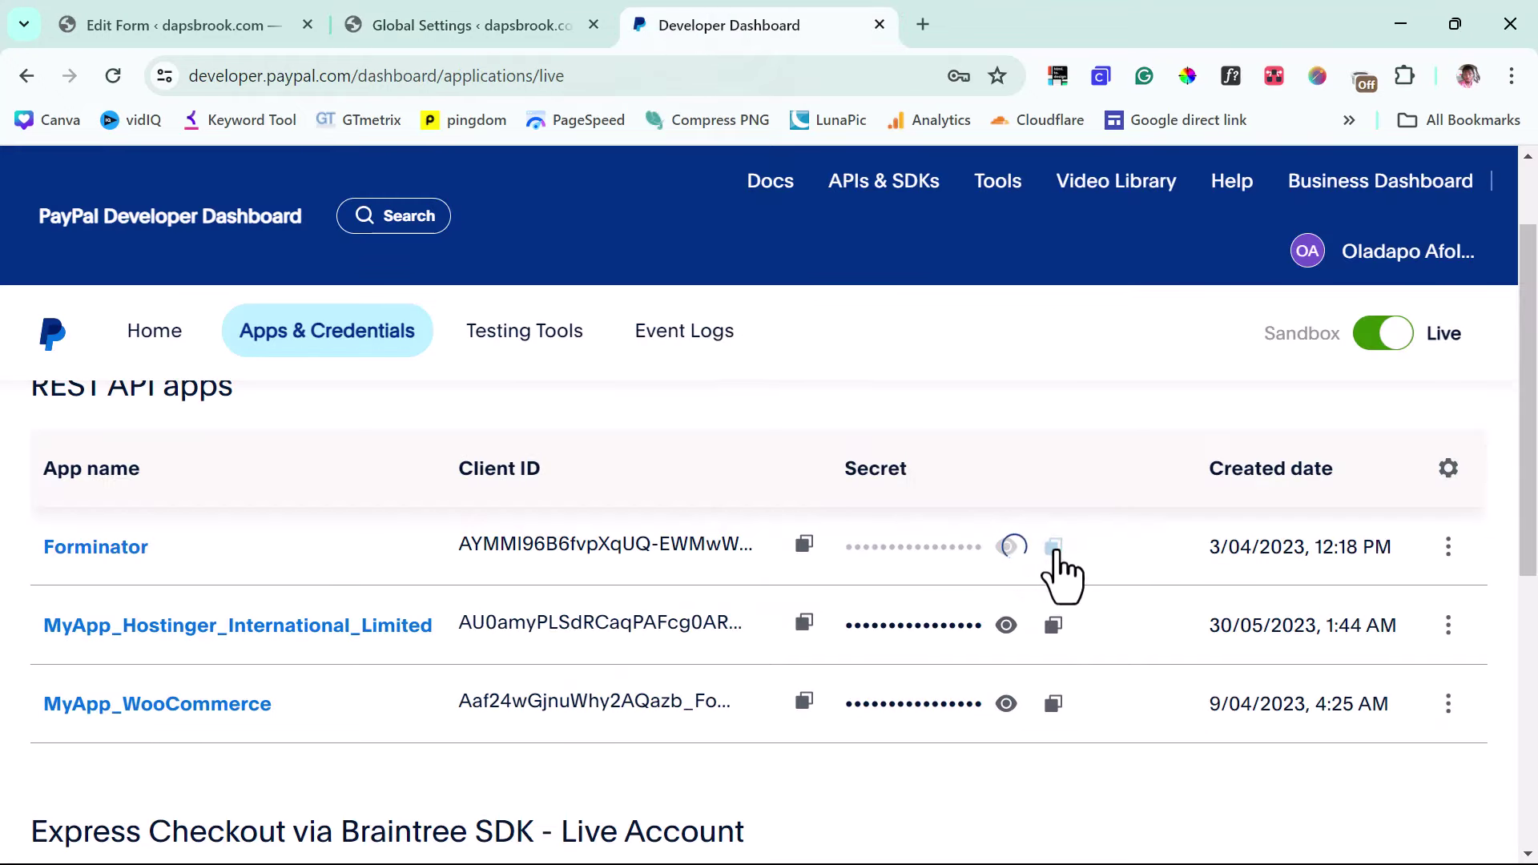
scroll(1054, 572, up, 2)
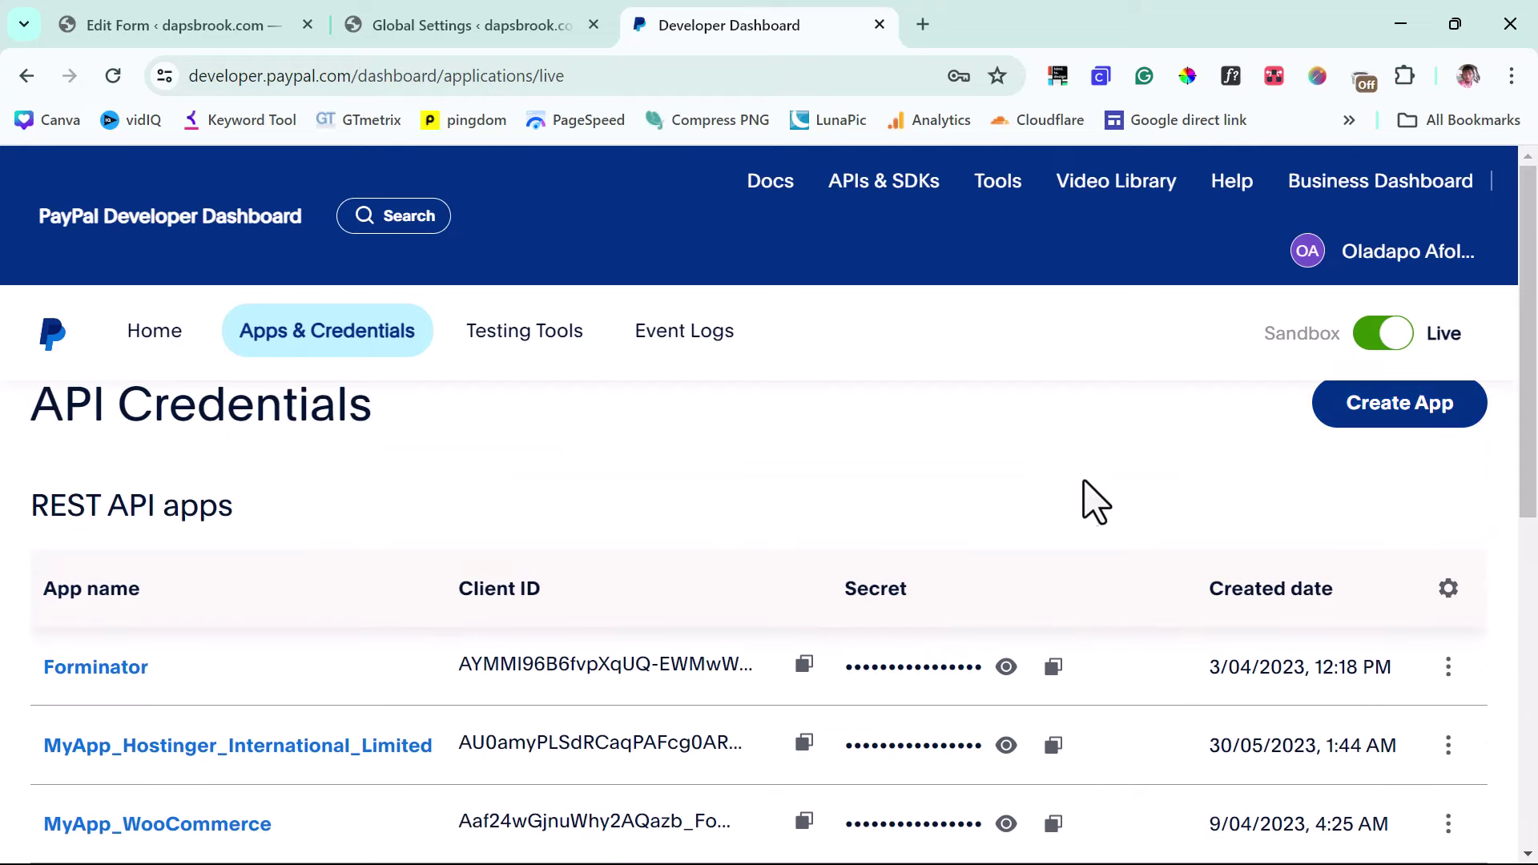
click(415, 14)
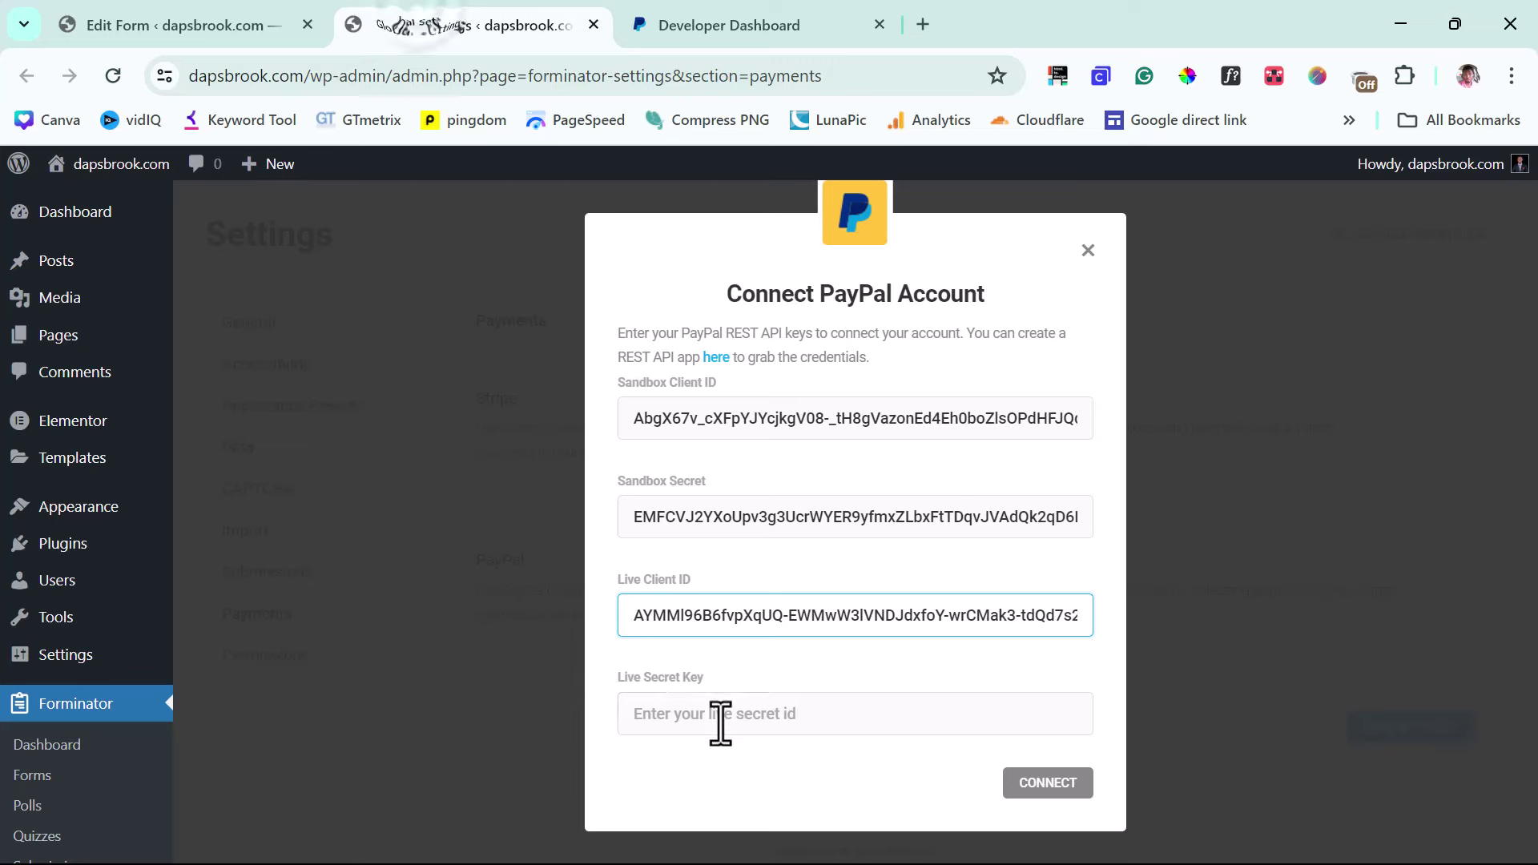
click(683, 719)
key(ctrl+v)
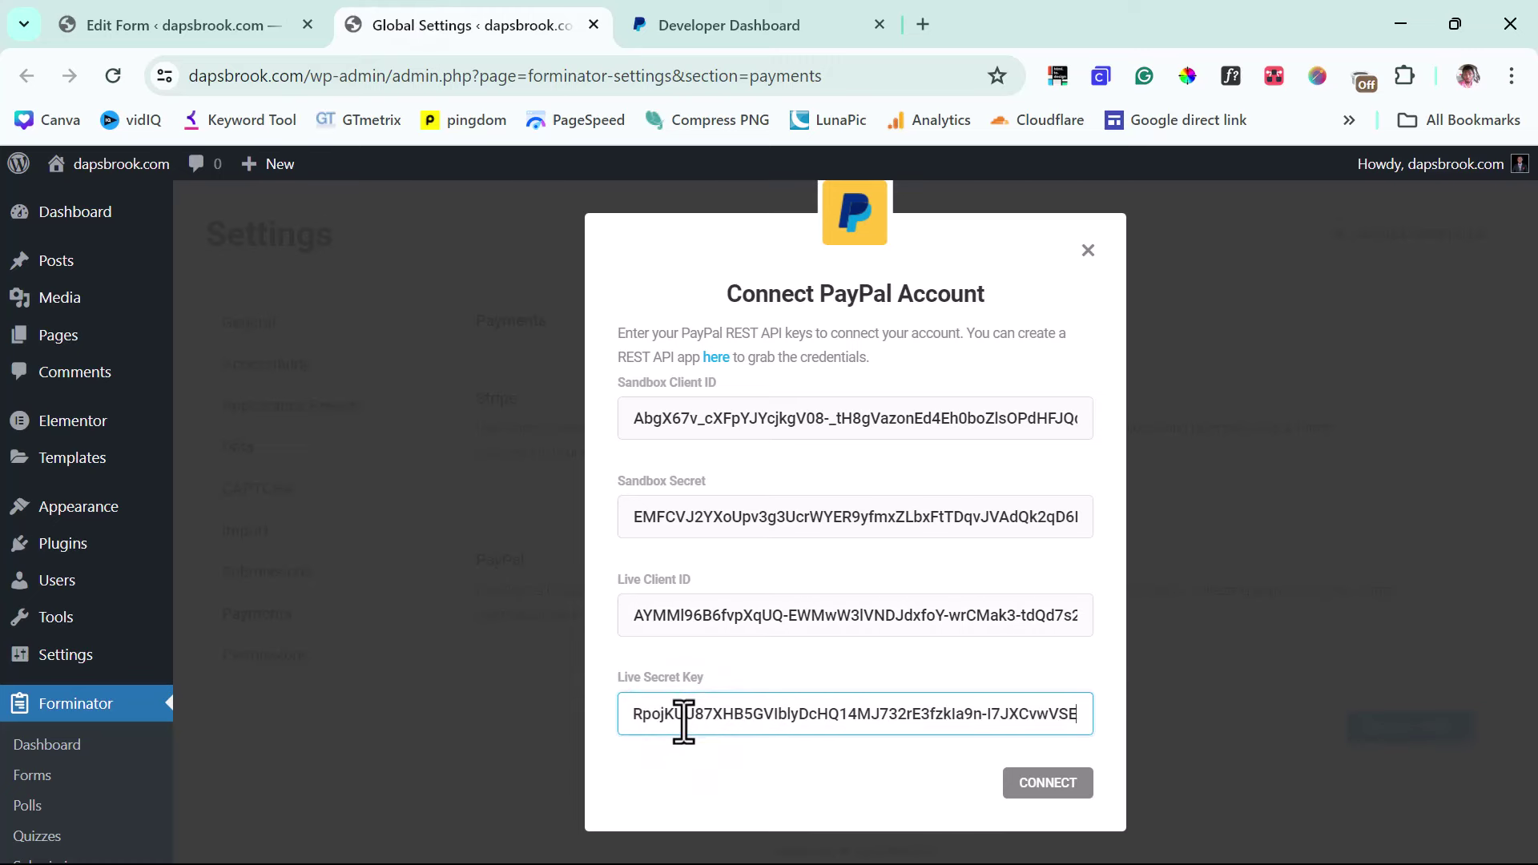
click(1053, 787)
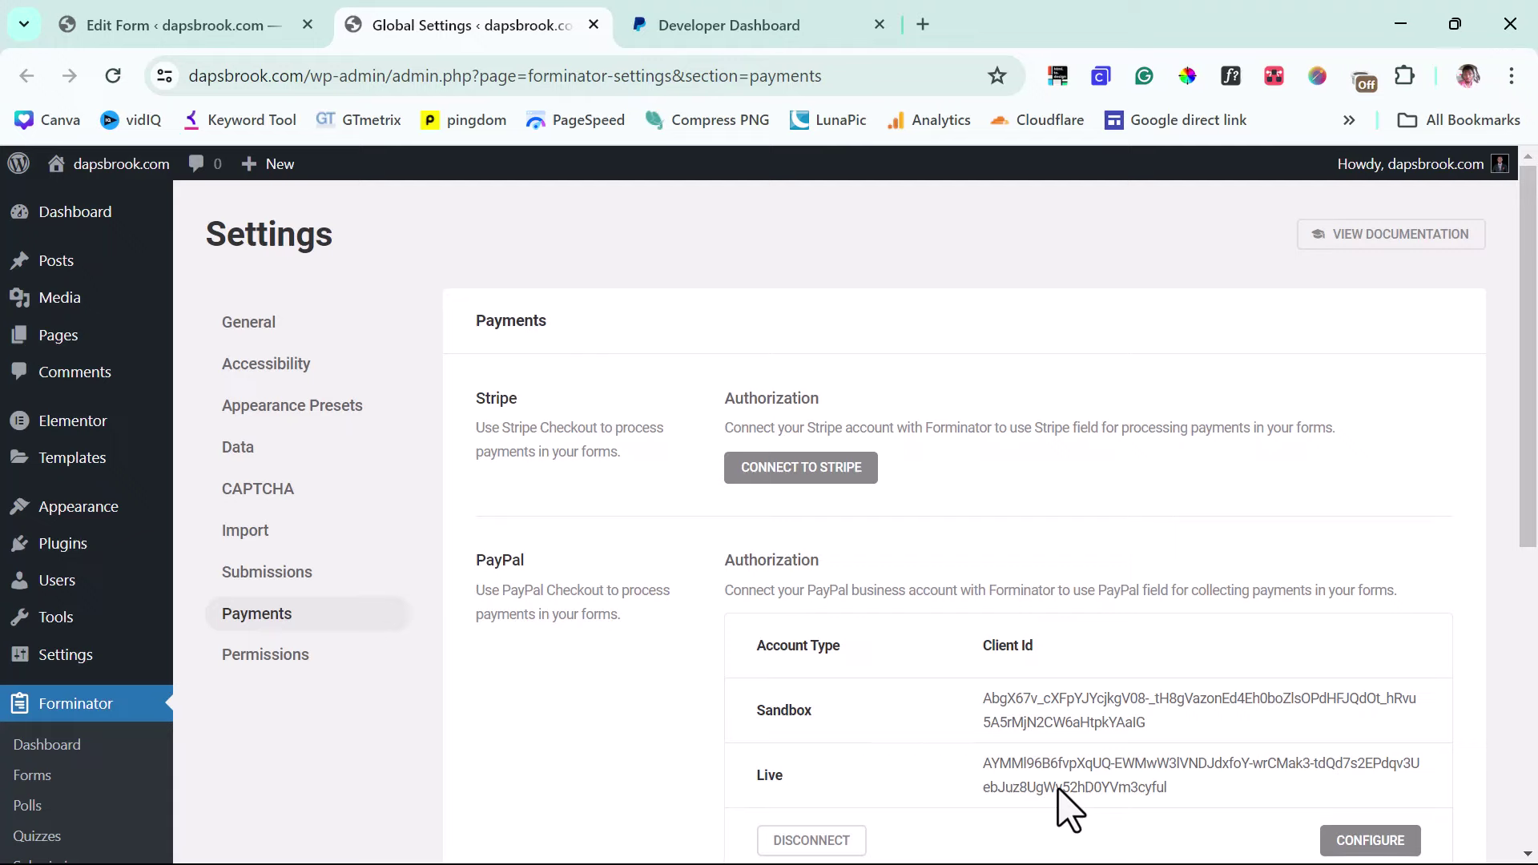
Step: Return to the form editor, review the PayPal field's connection notice and payment settings, and close the field without applying changes
click(175, 32)
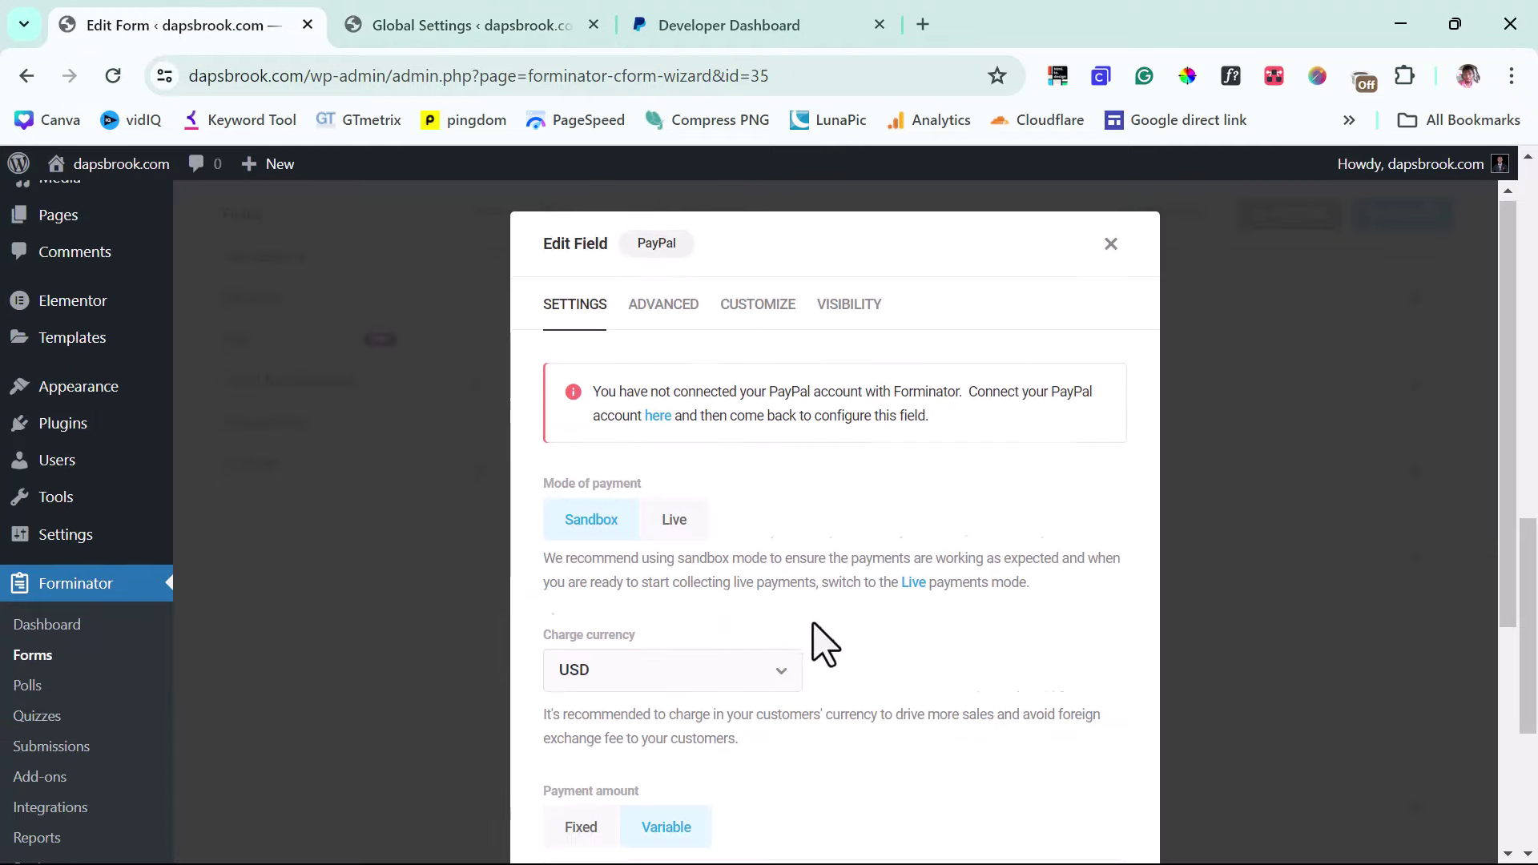
scroll(821, 649, down, 3)
scroll(825, 645, up, 3)
scroll(821, 651, down, 3)
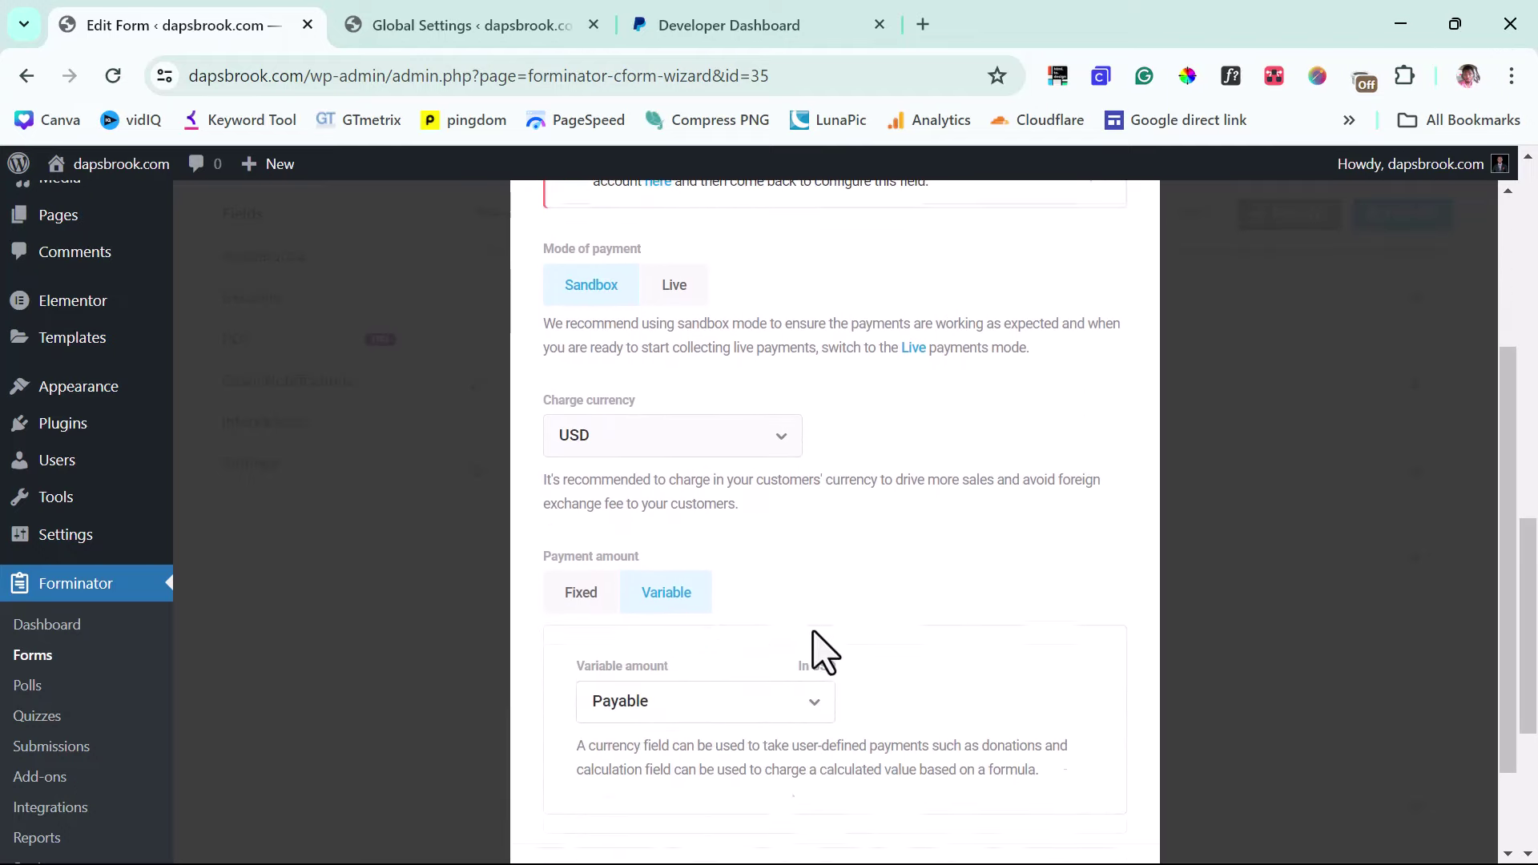
scroll(814, 652, up, 3)
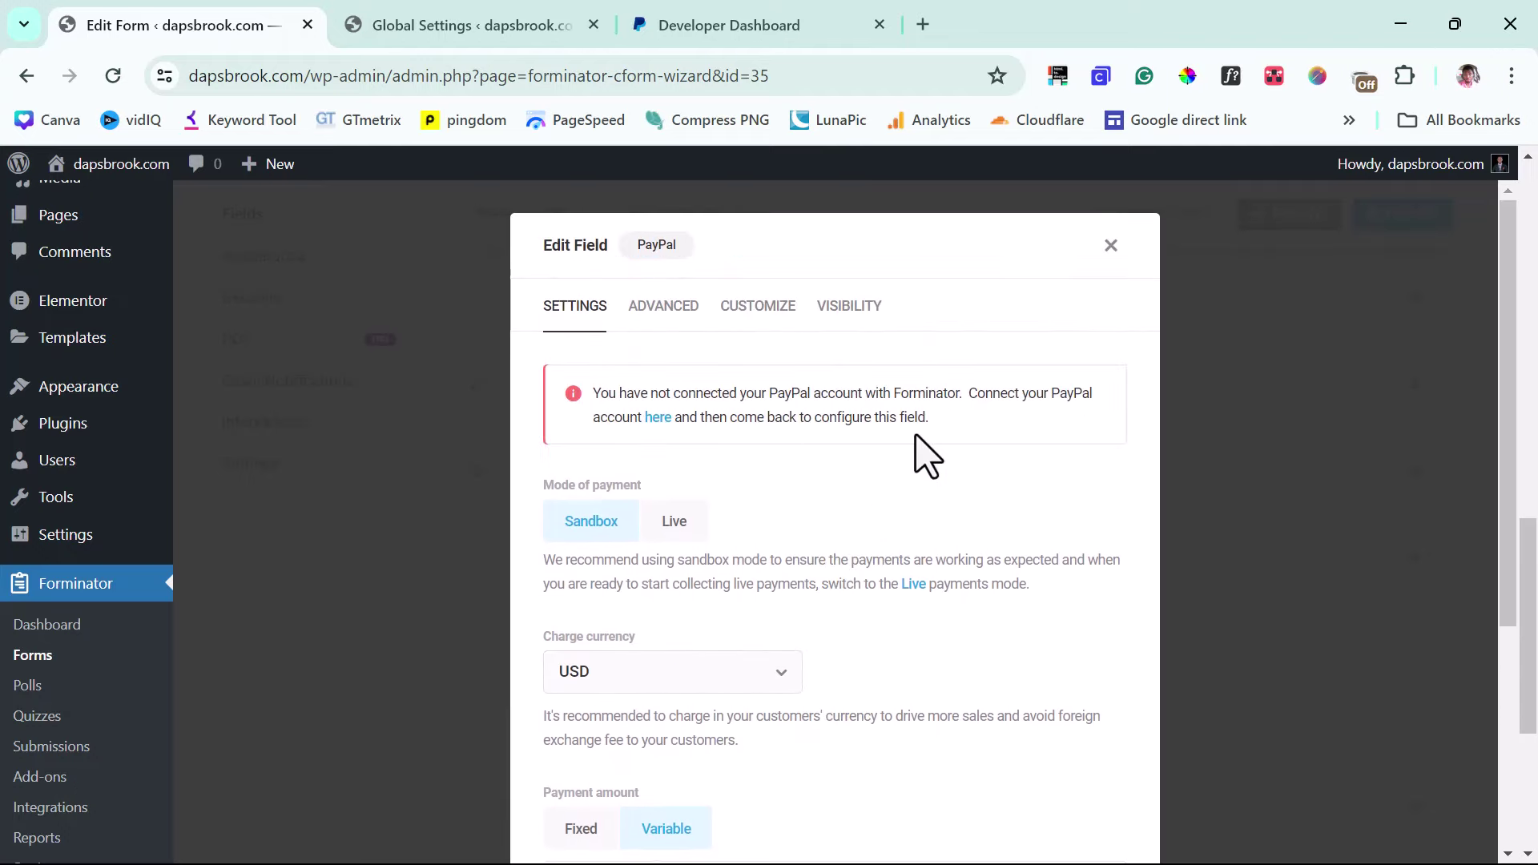
click(1110, 246)
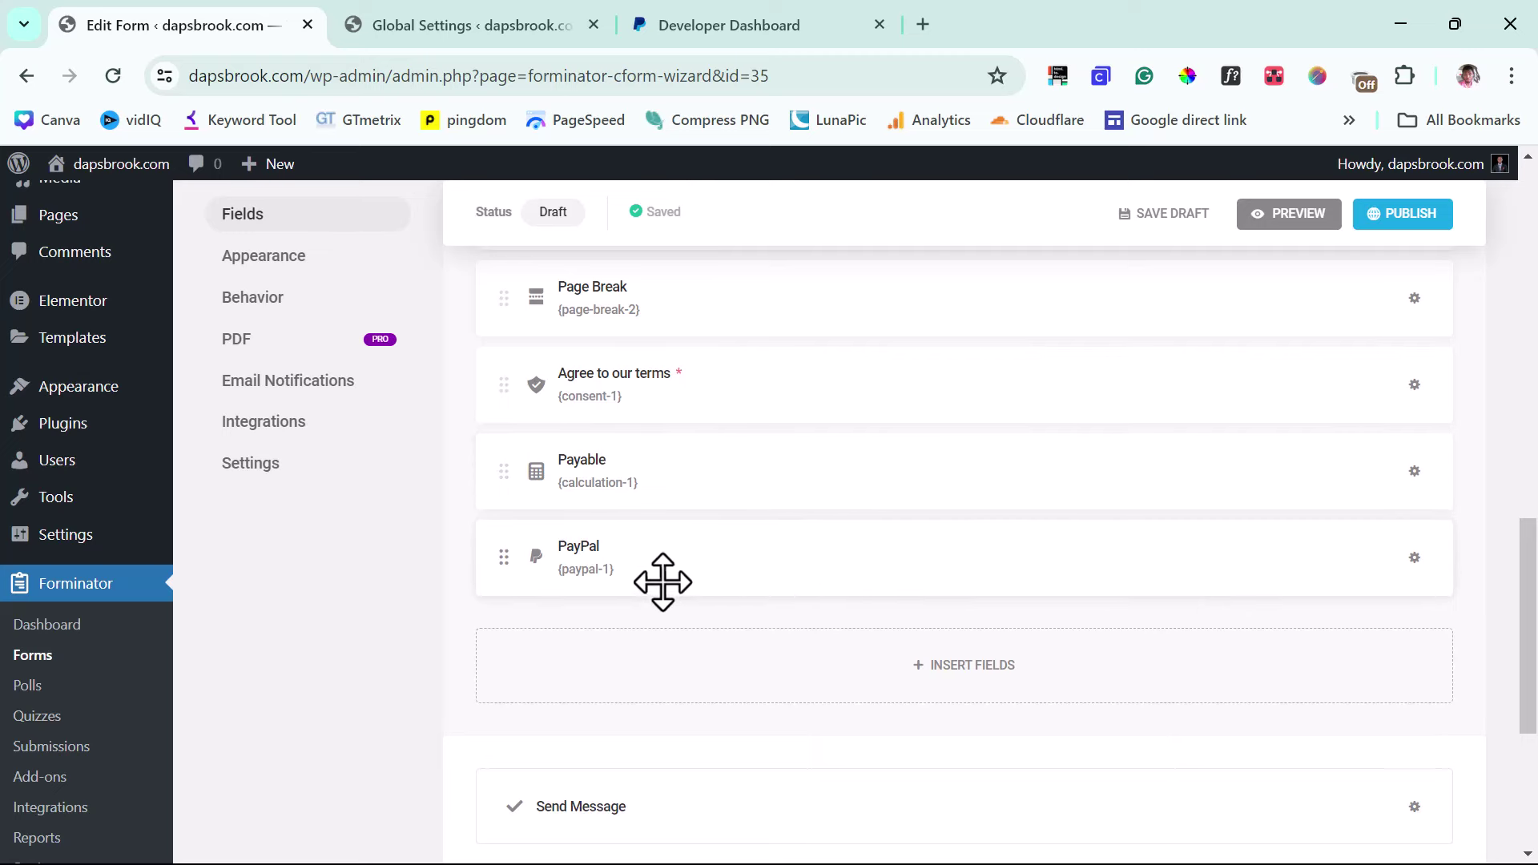
Step: Publish the form, dismiss the shortcode dialog and reload the form editor page
click(1432, 215)
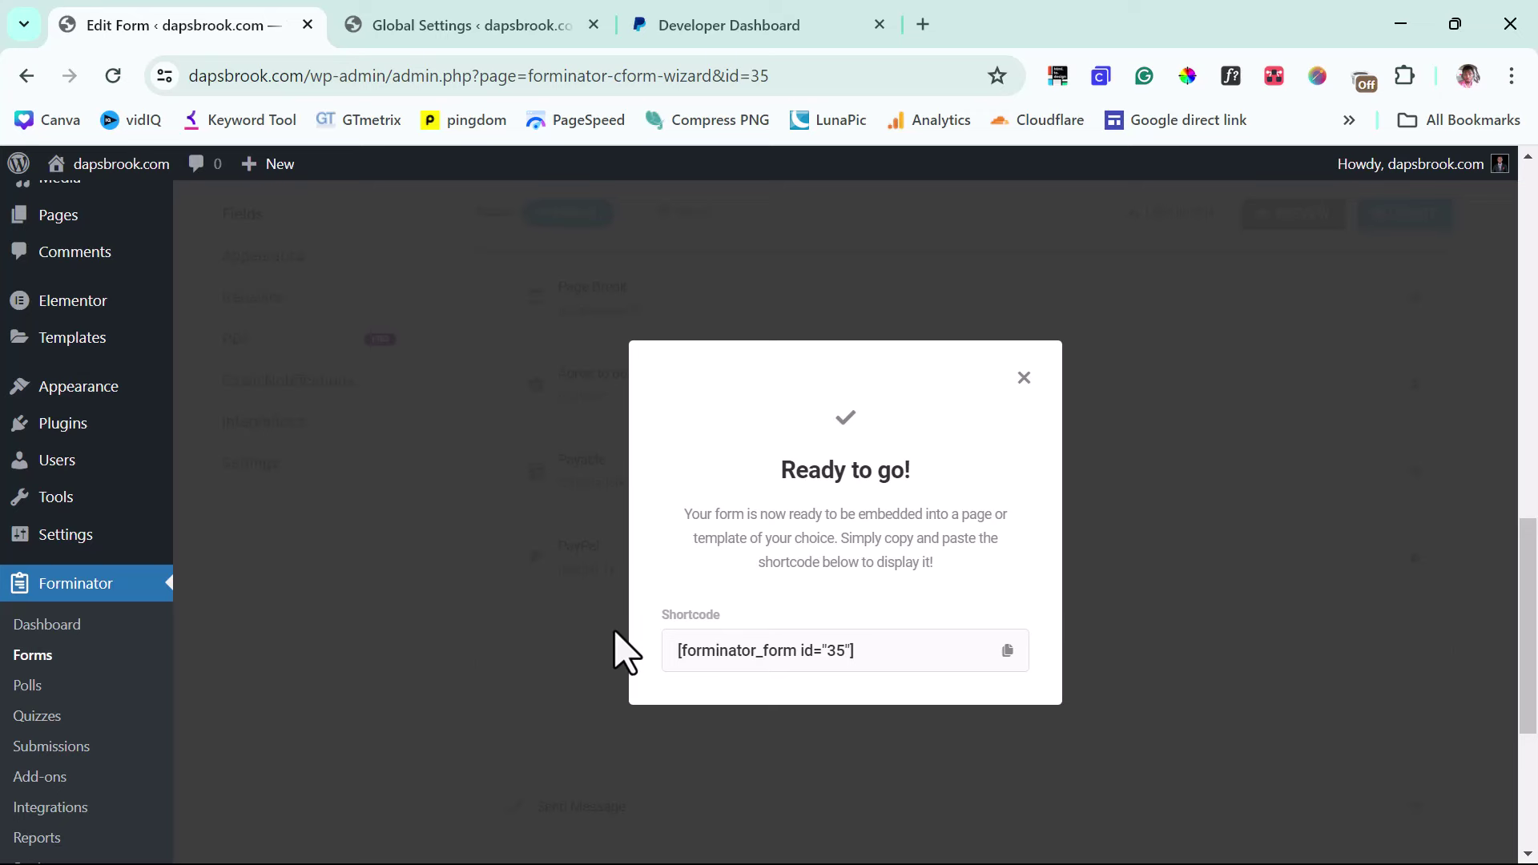
click(1024, 377)
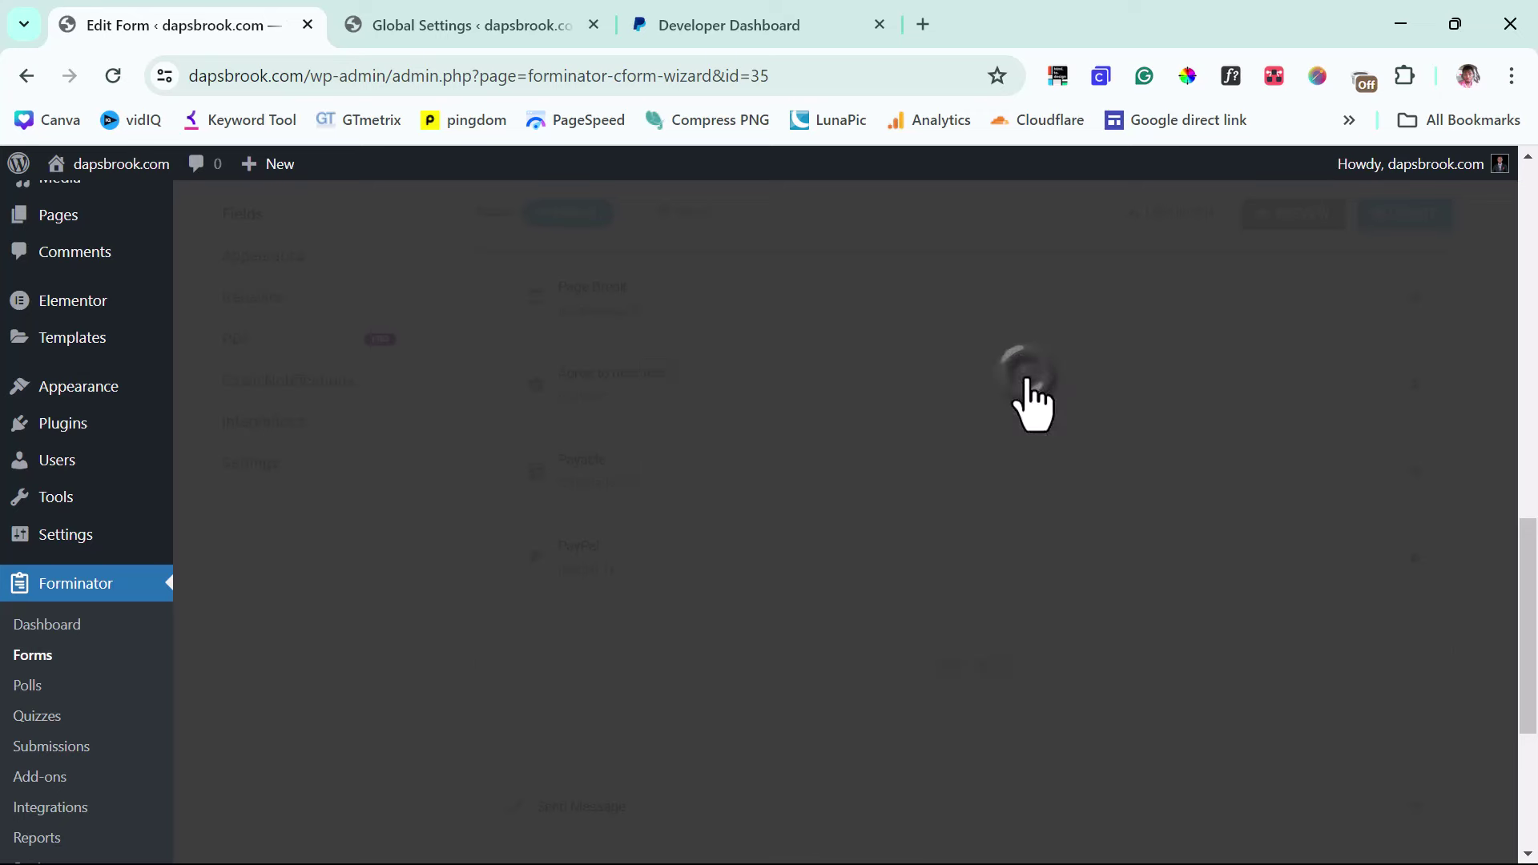
click(112, 76)
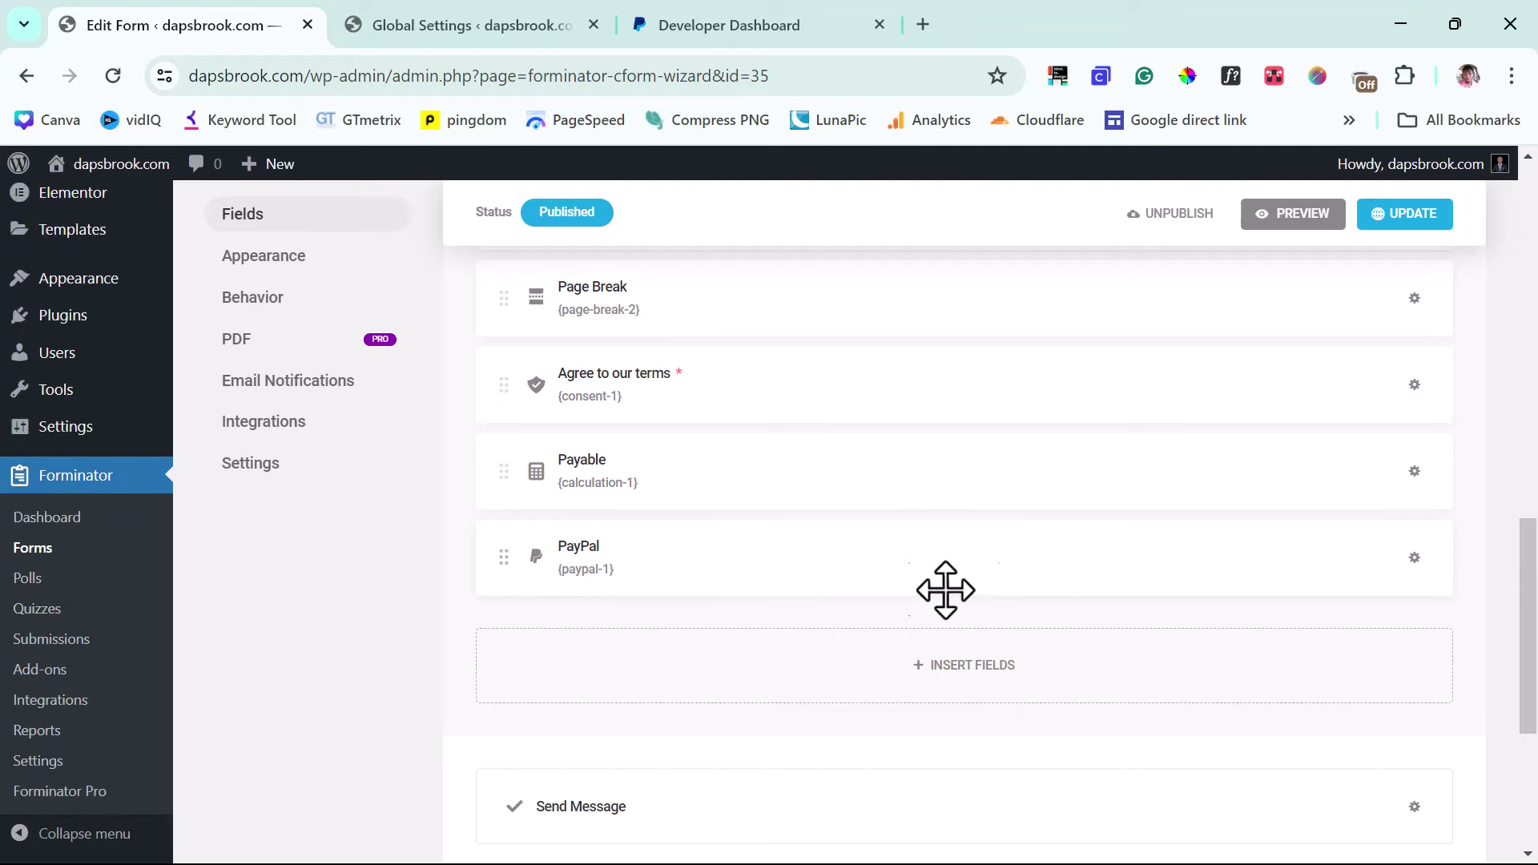
Step: Set the PayPal field to Sandbox mode with a variable payment amount taken from the Payable field, and apply the settings
click(742, 552)
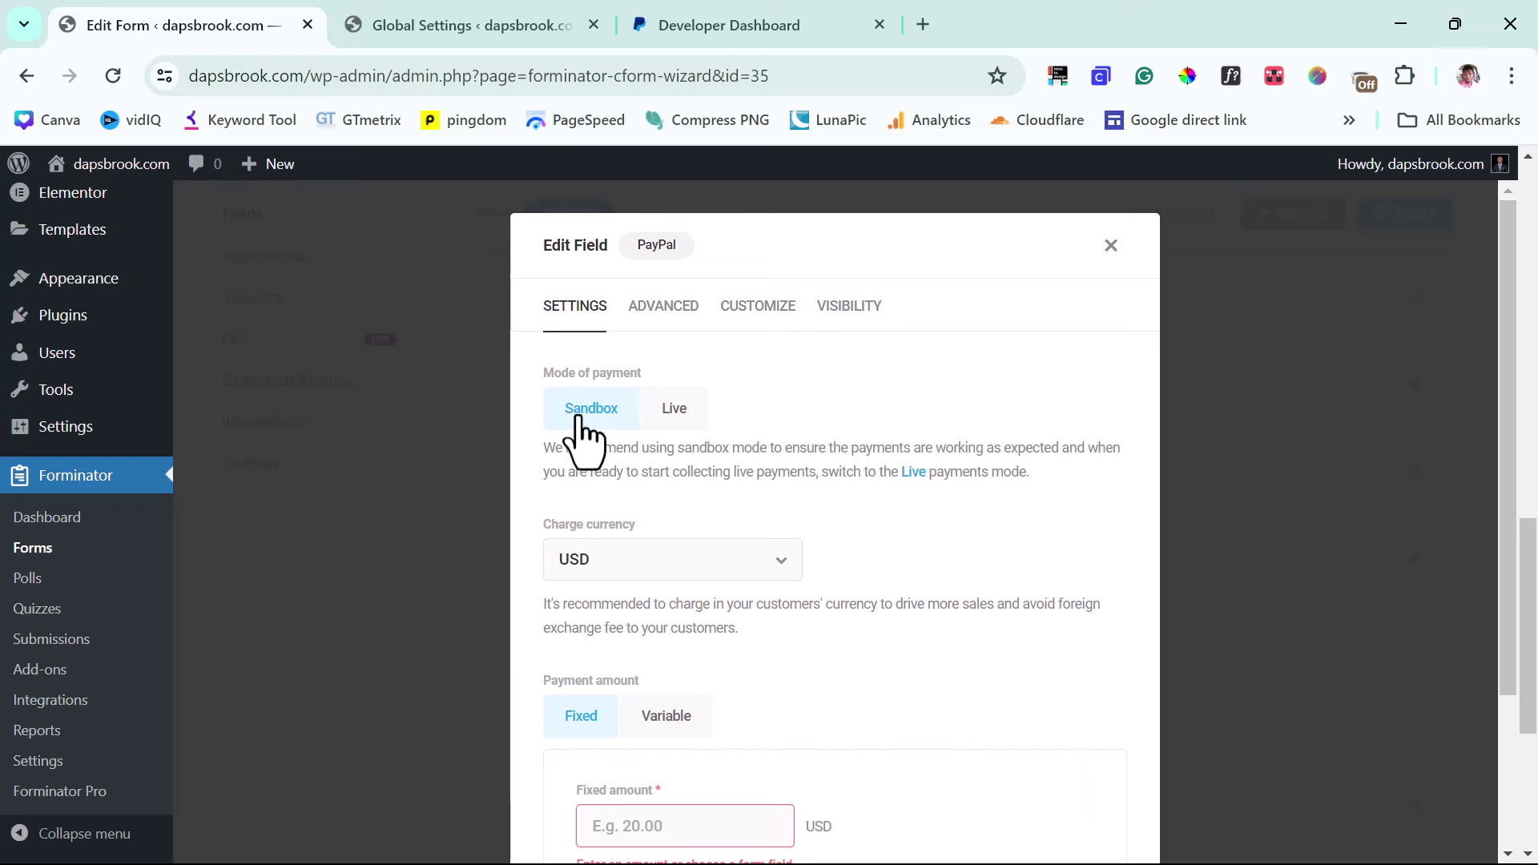
click(669, 406)
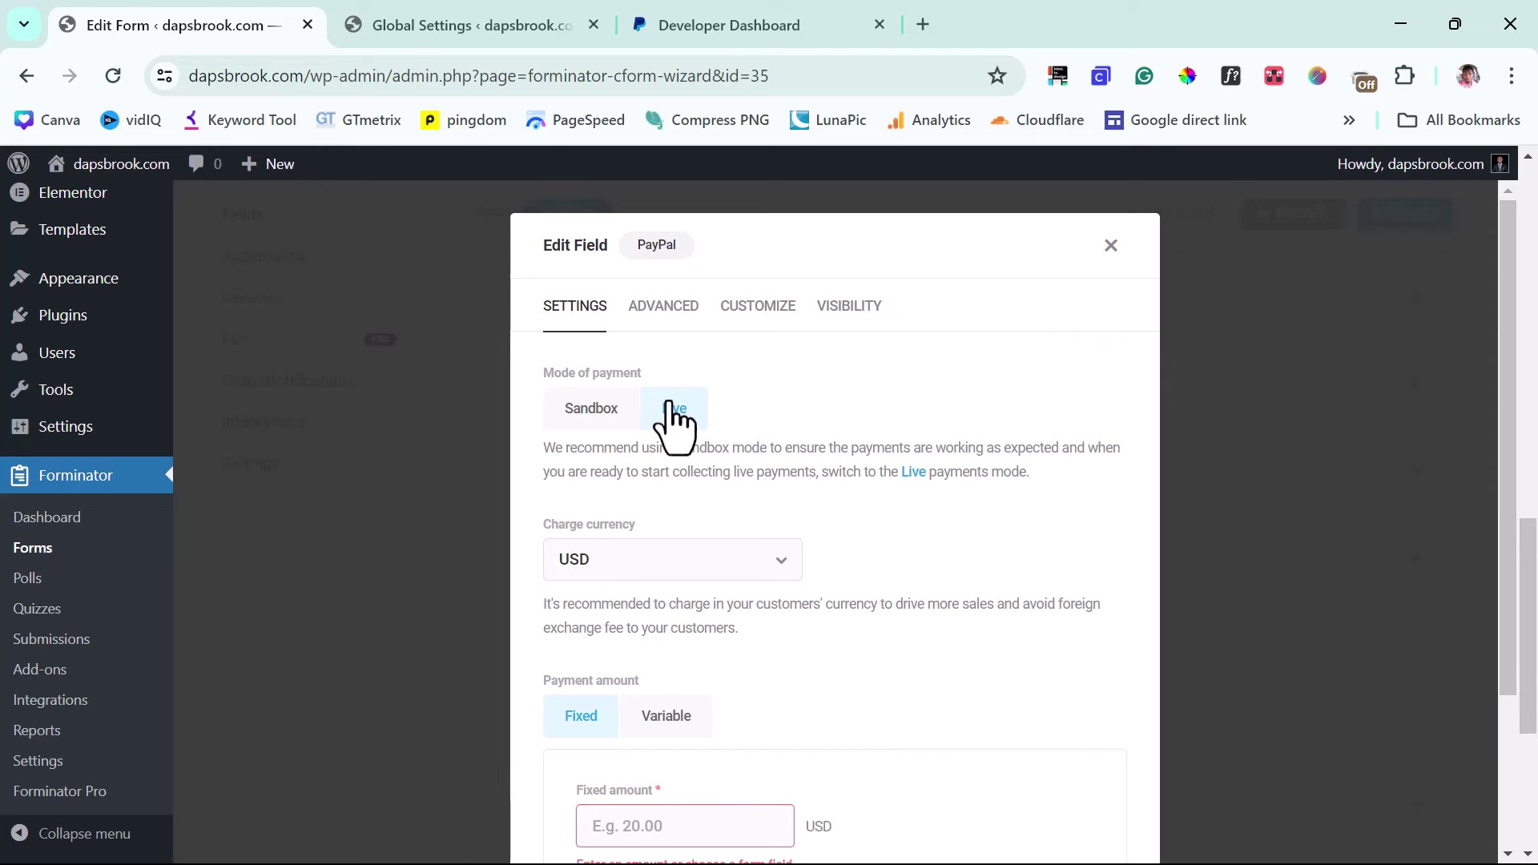
scroll(813, 439, down, 2)
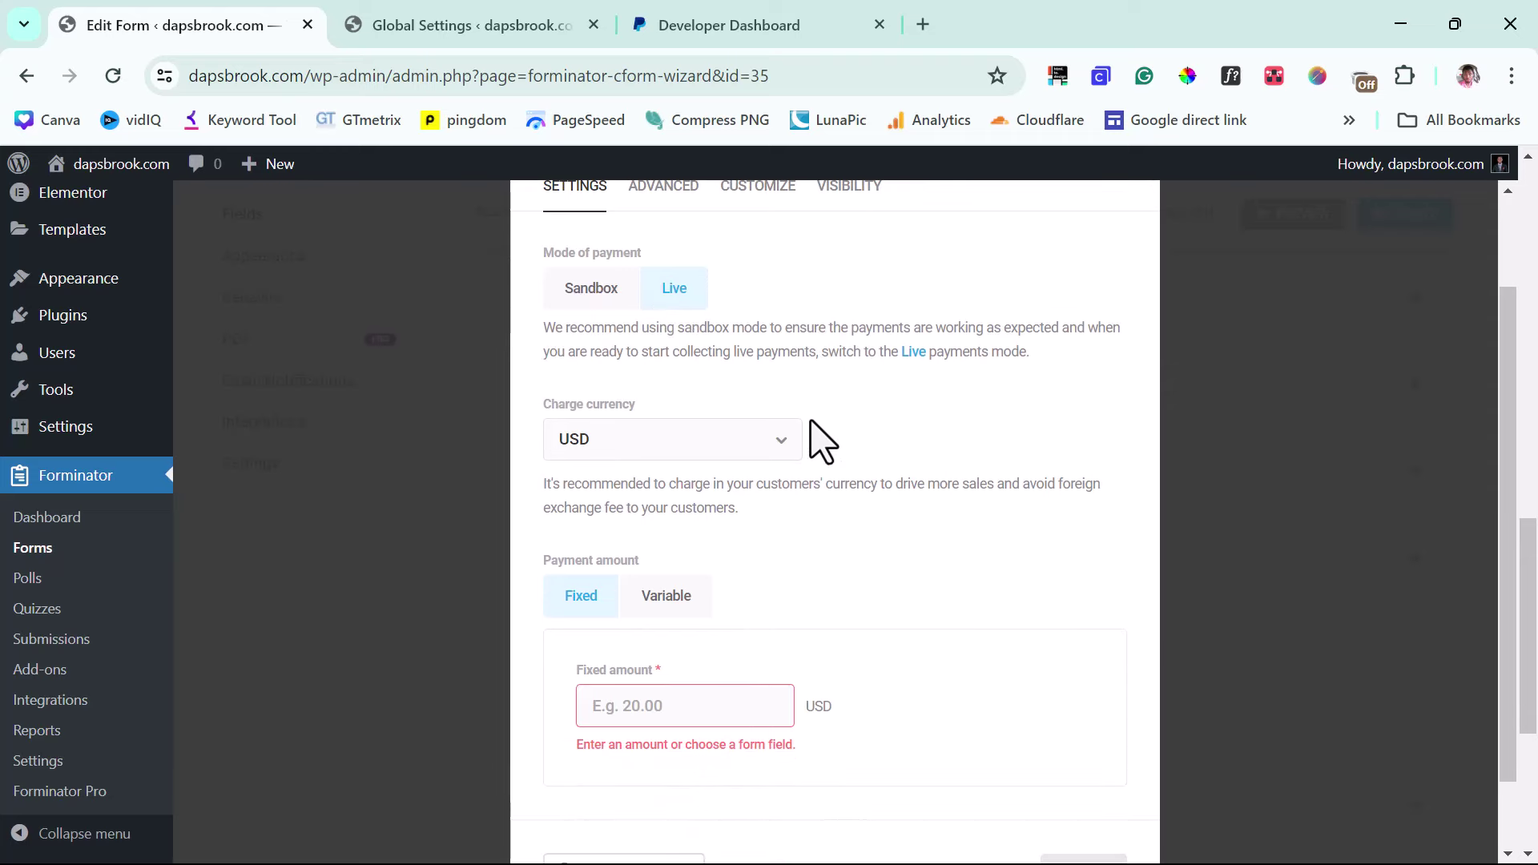
click(587, 293)
scroll(919, 461, down, 1)
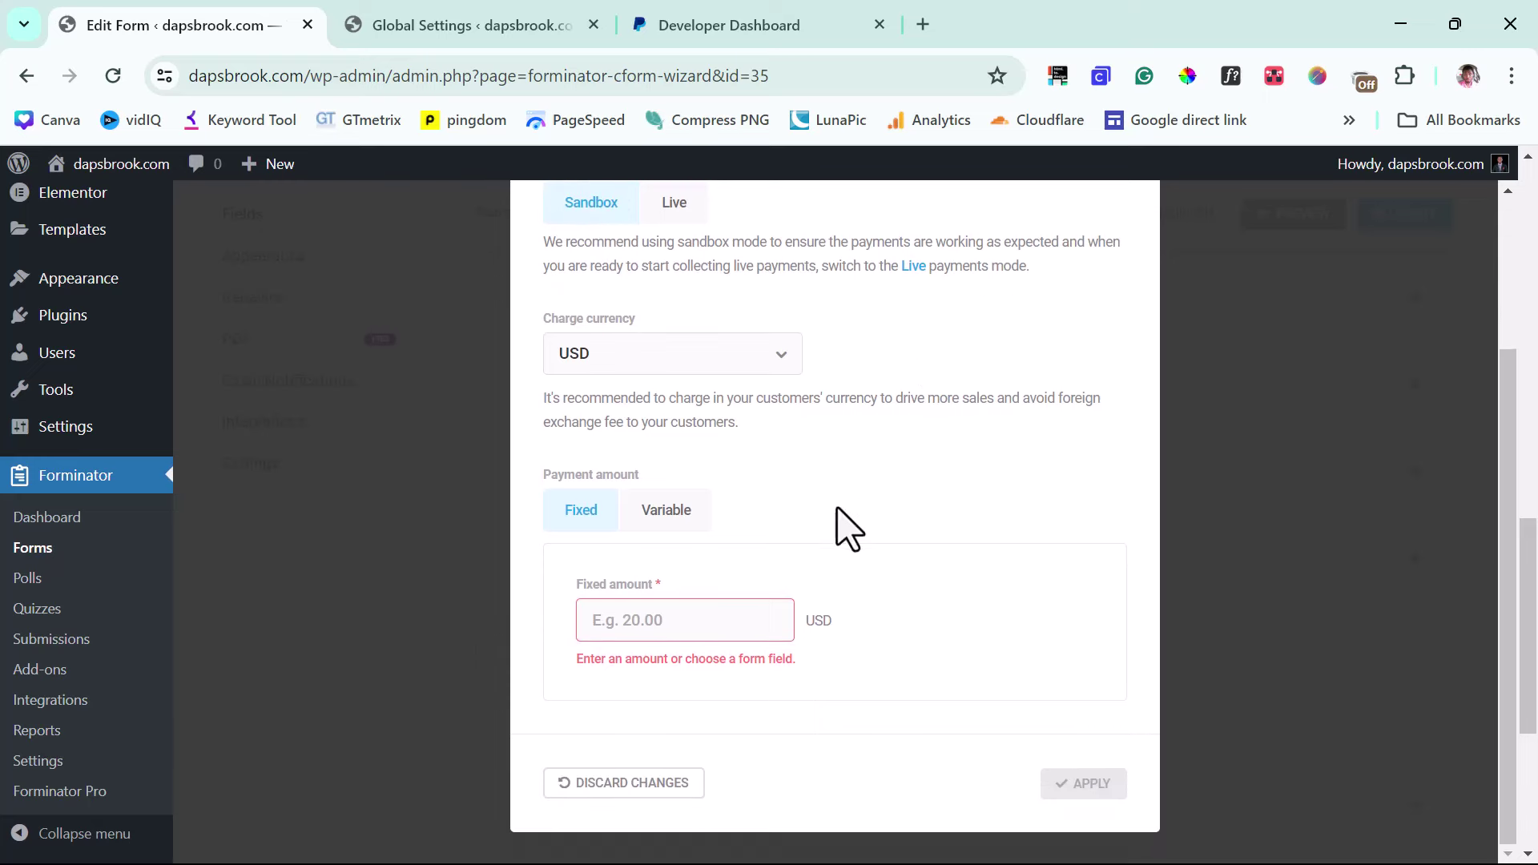
click(683, 519)
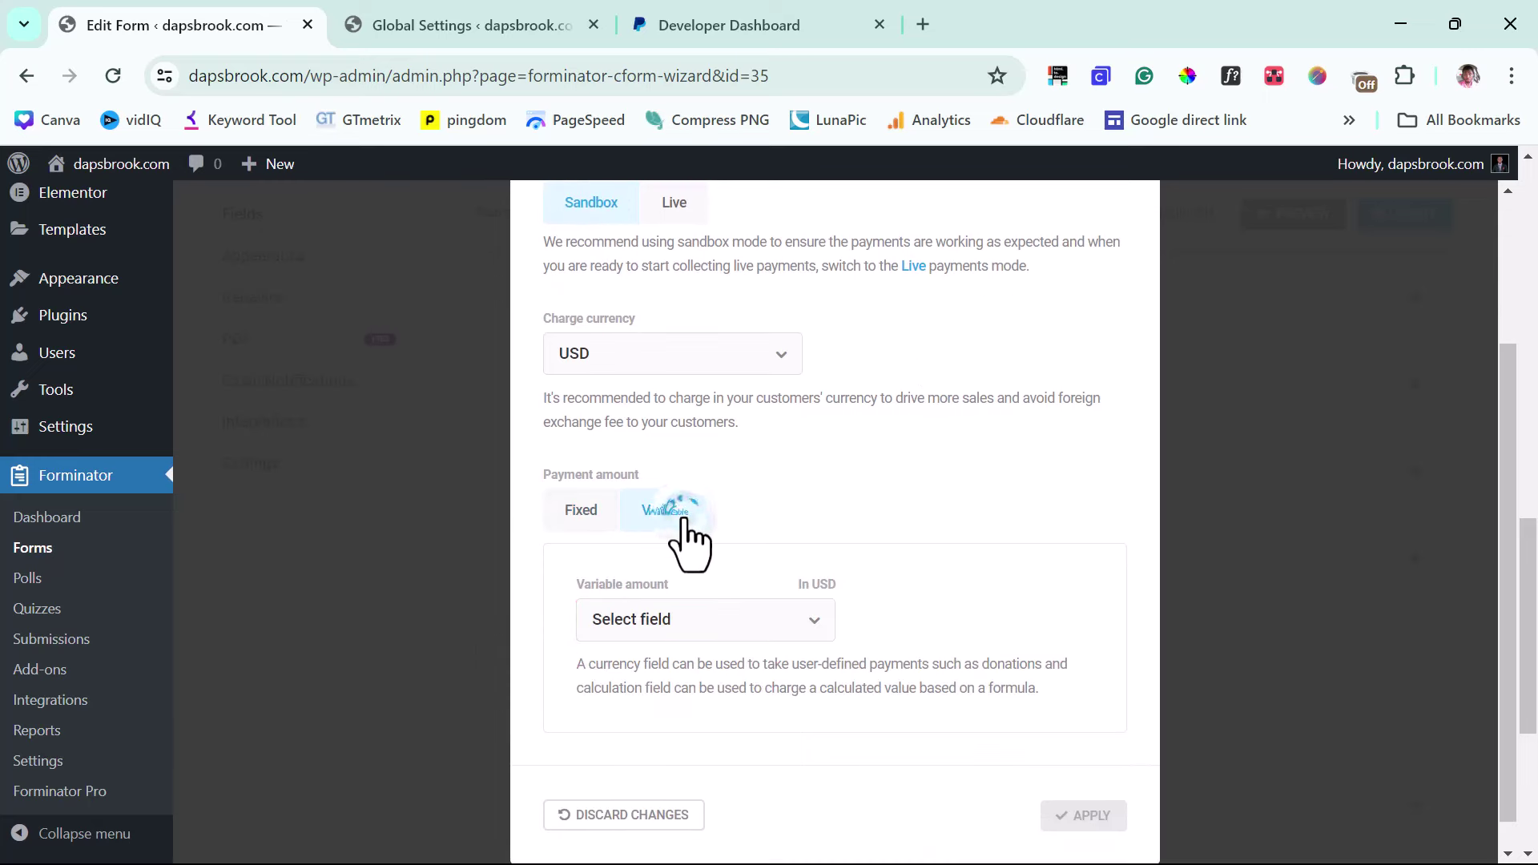
click(709, 637)
click(645, 708)
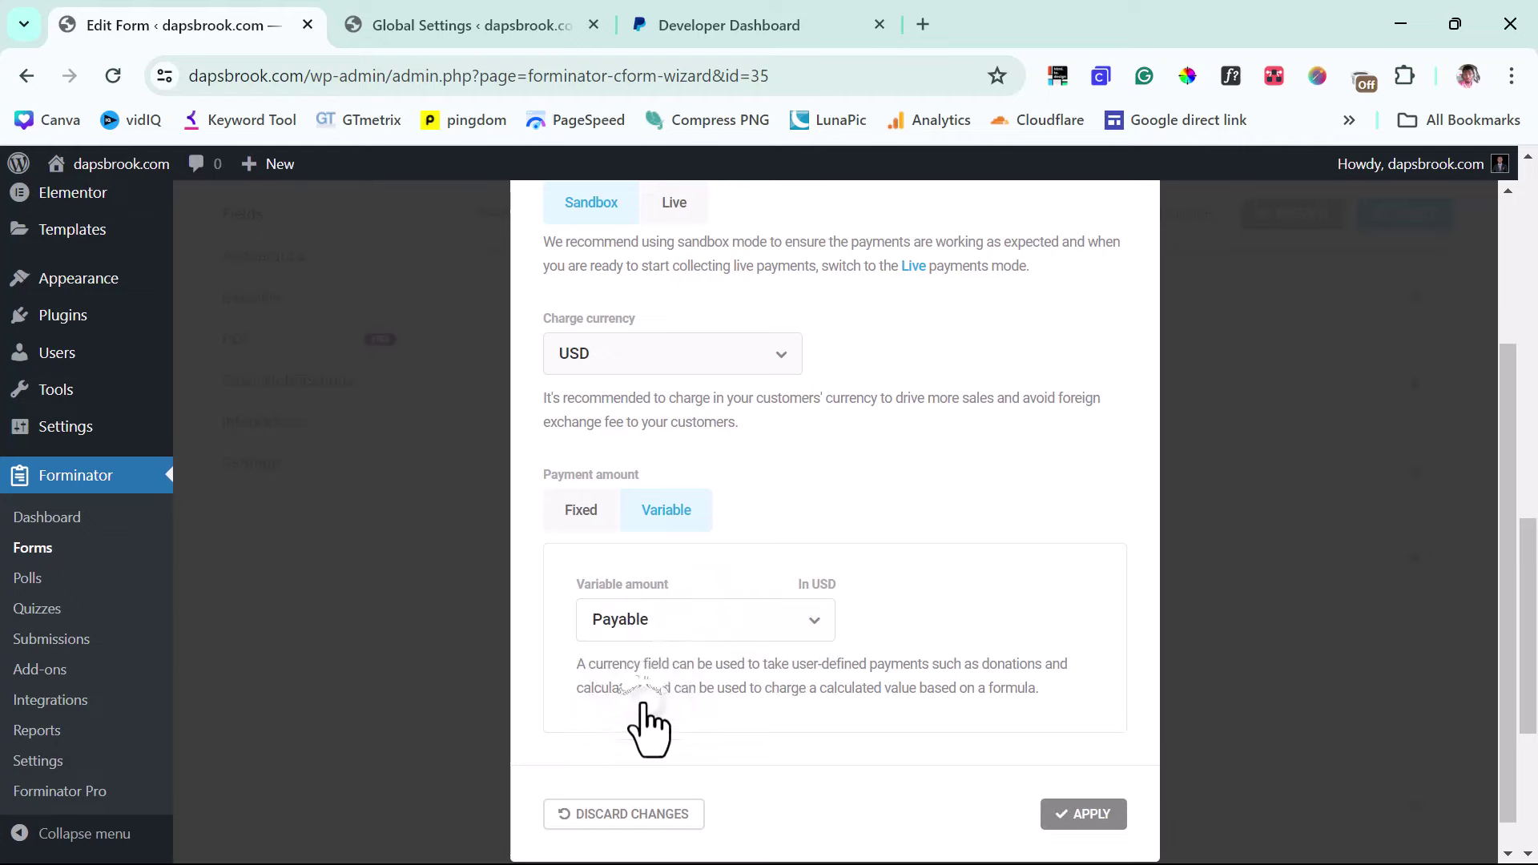
click(1082, 814)
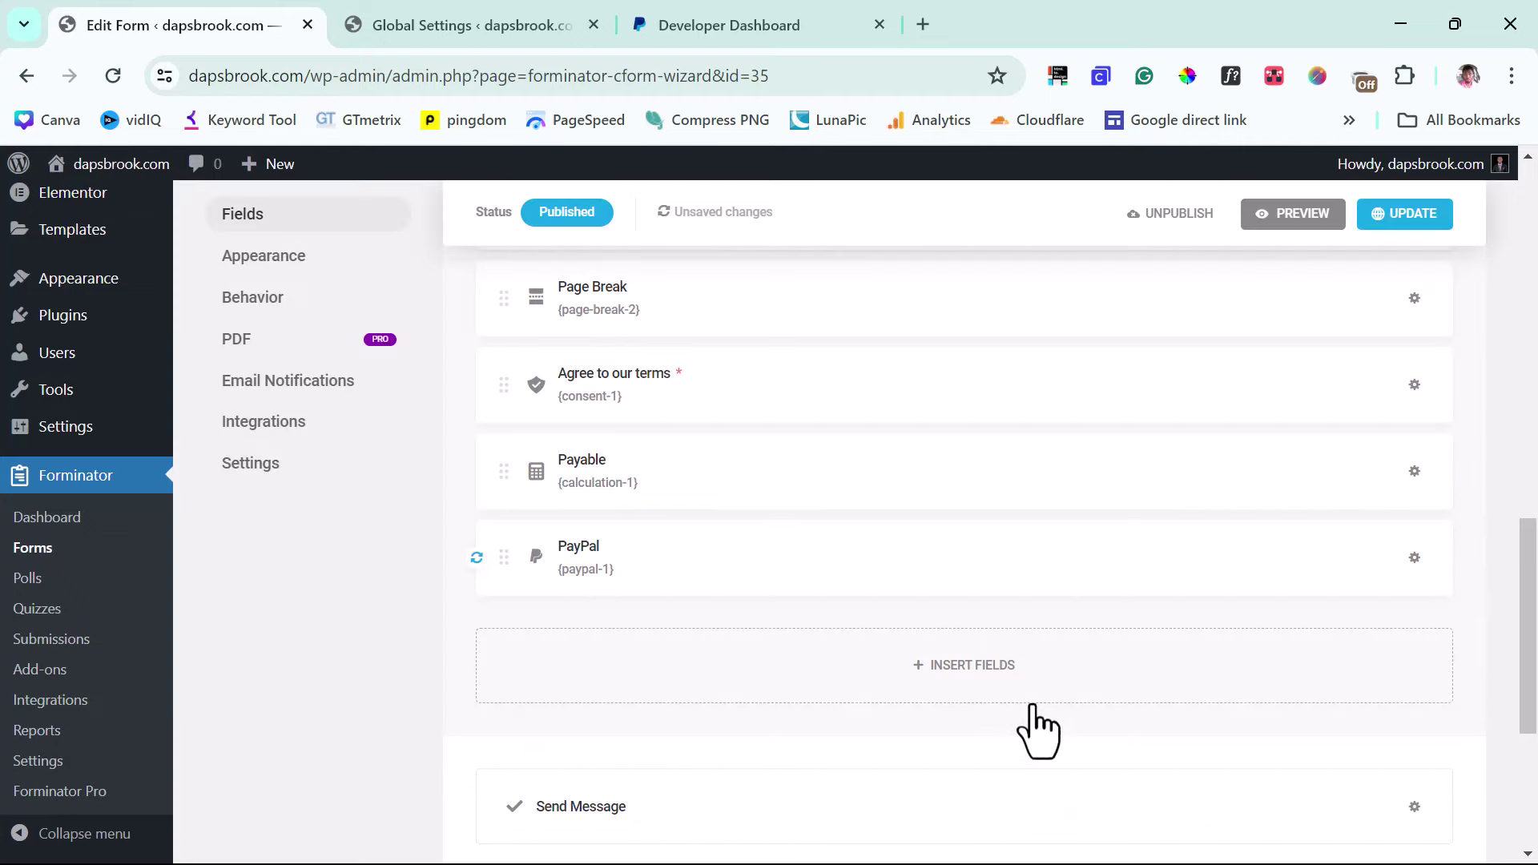
Step: Preview the form and choose Business directory as the project, Yes for hosting and No for the domain name
scroll(1038, 730, up, 8)
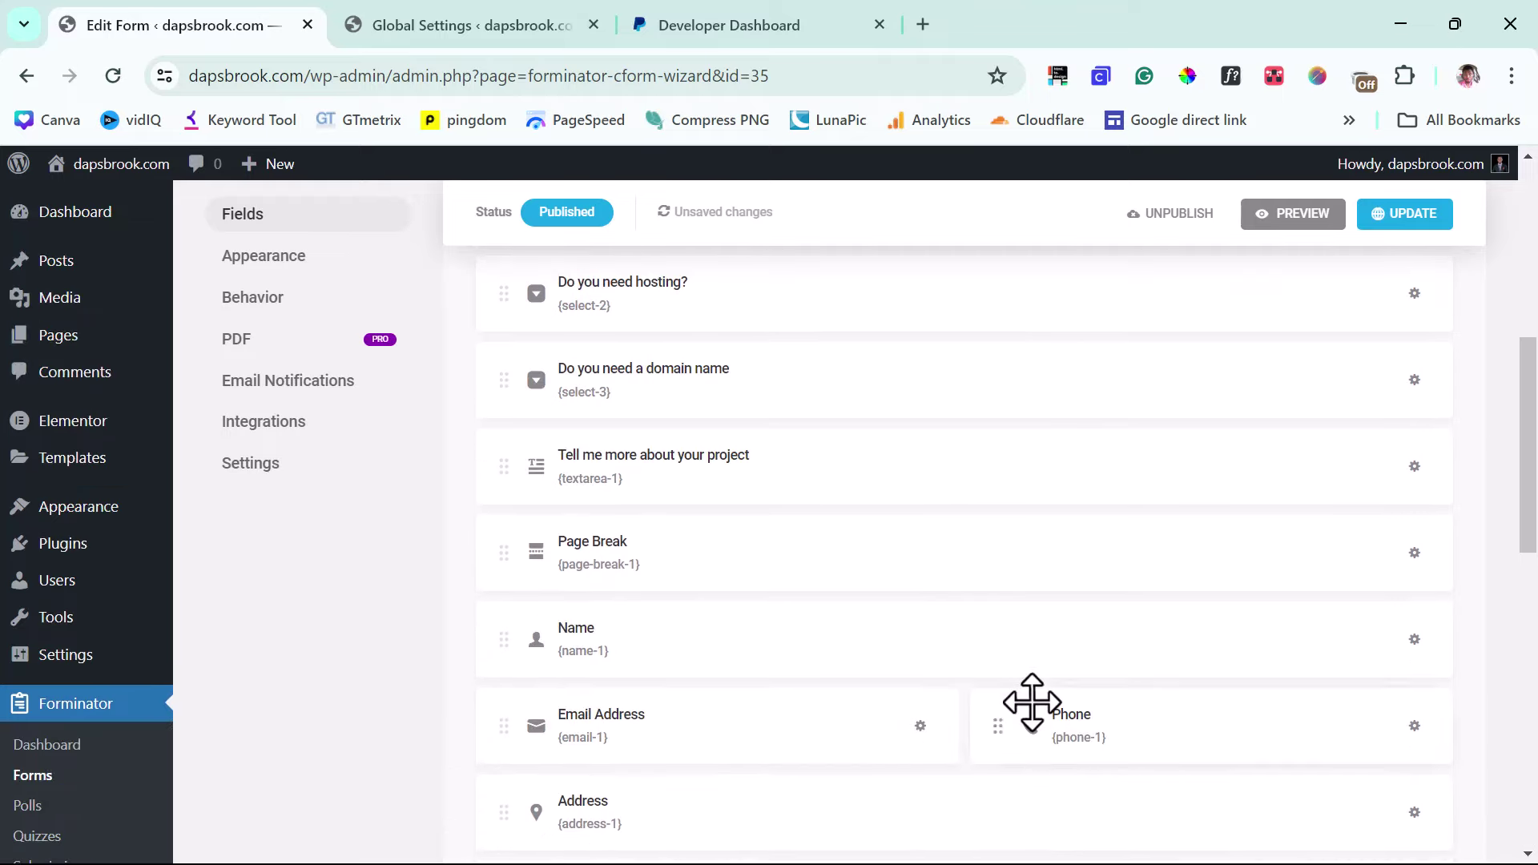
click(1290, 232)
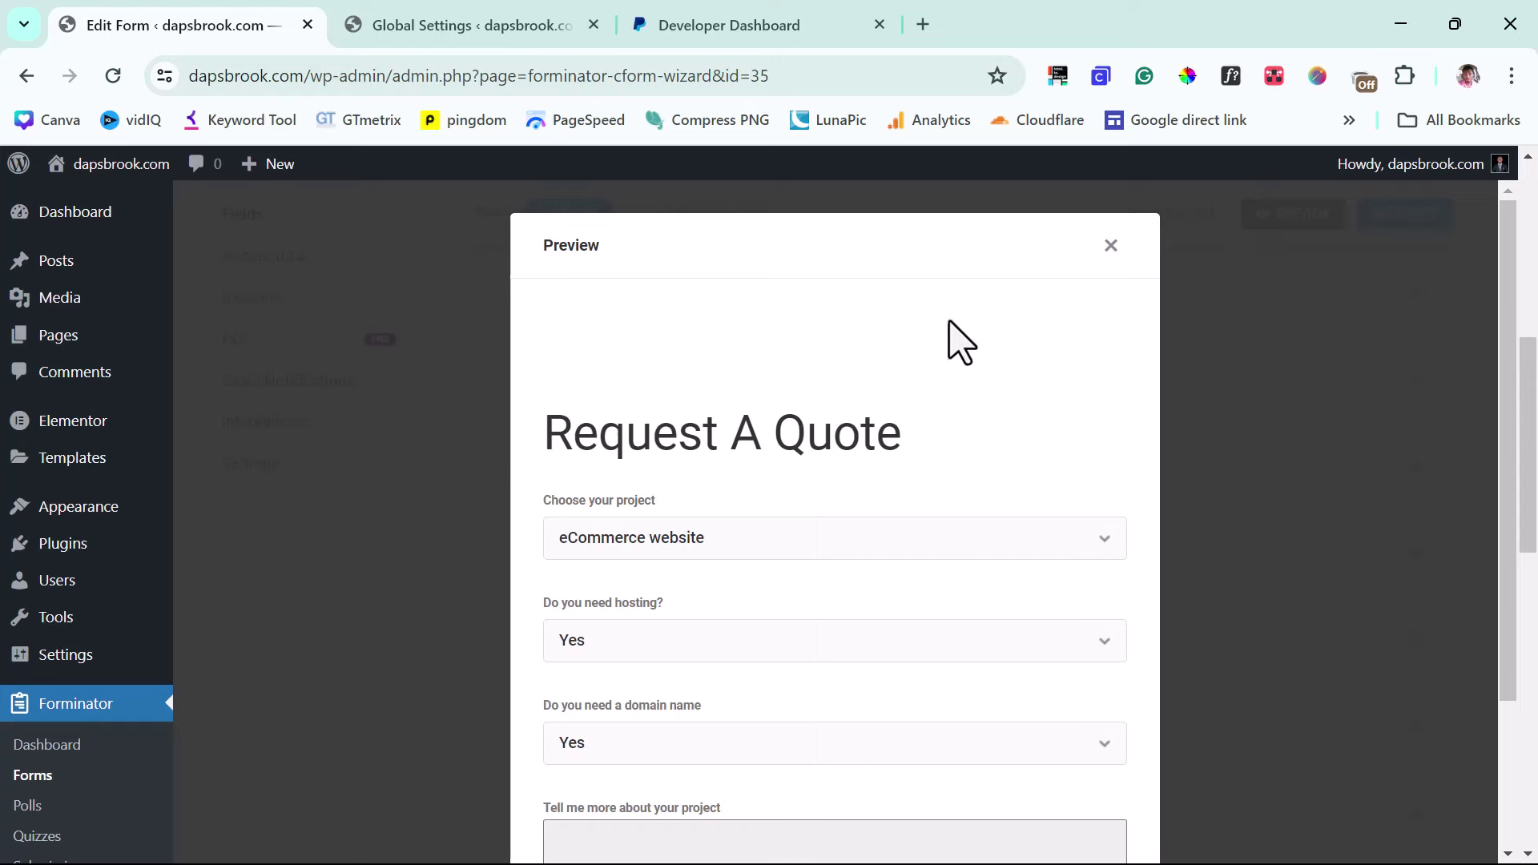
scroll(961, 349, down, 2)
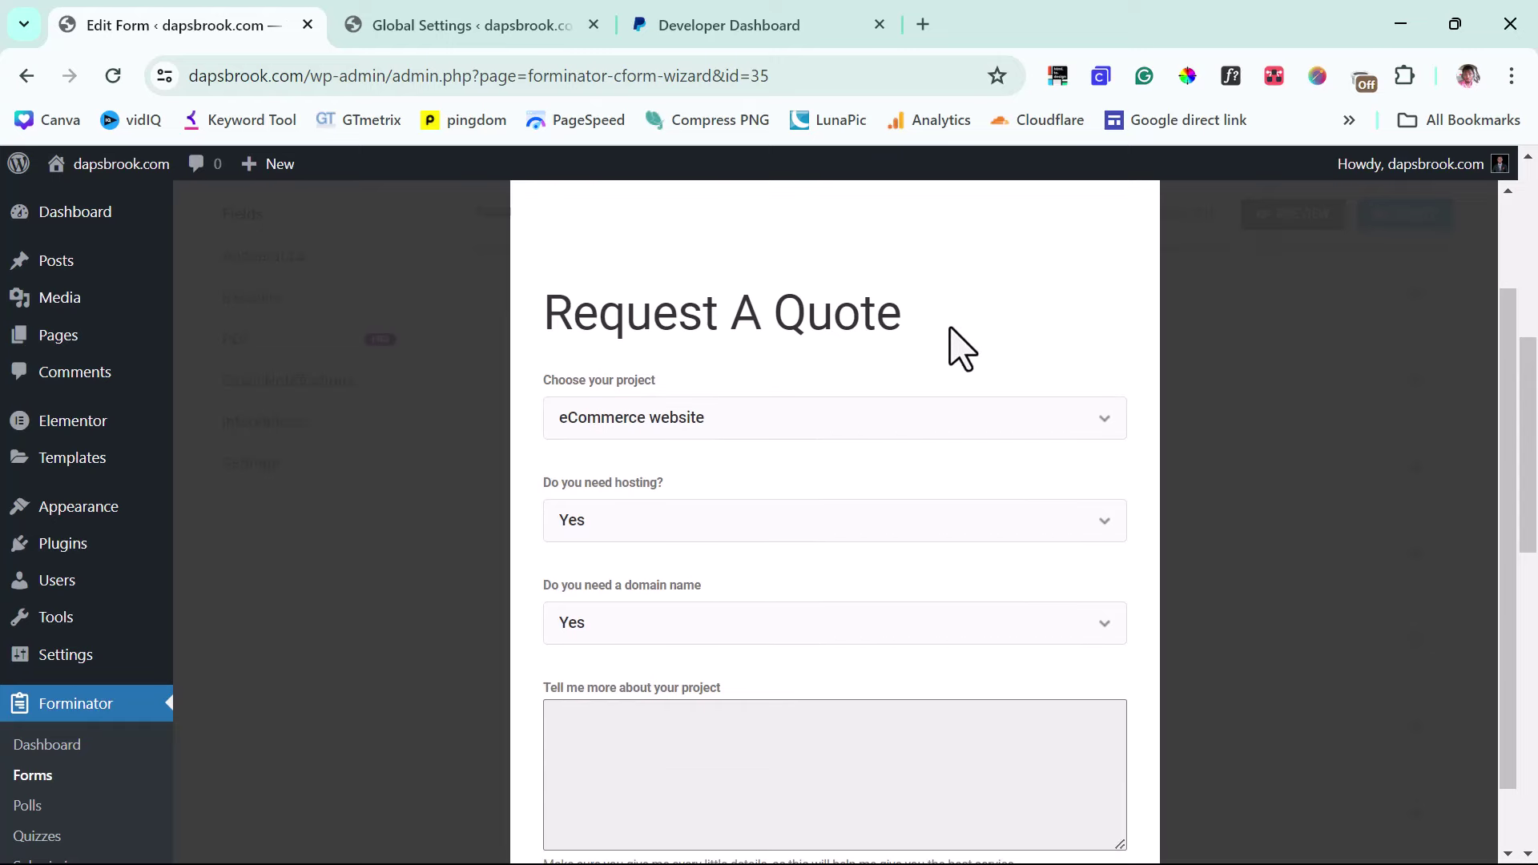
click(793, 418)
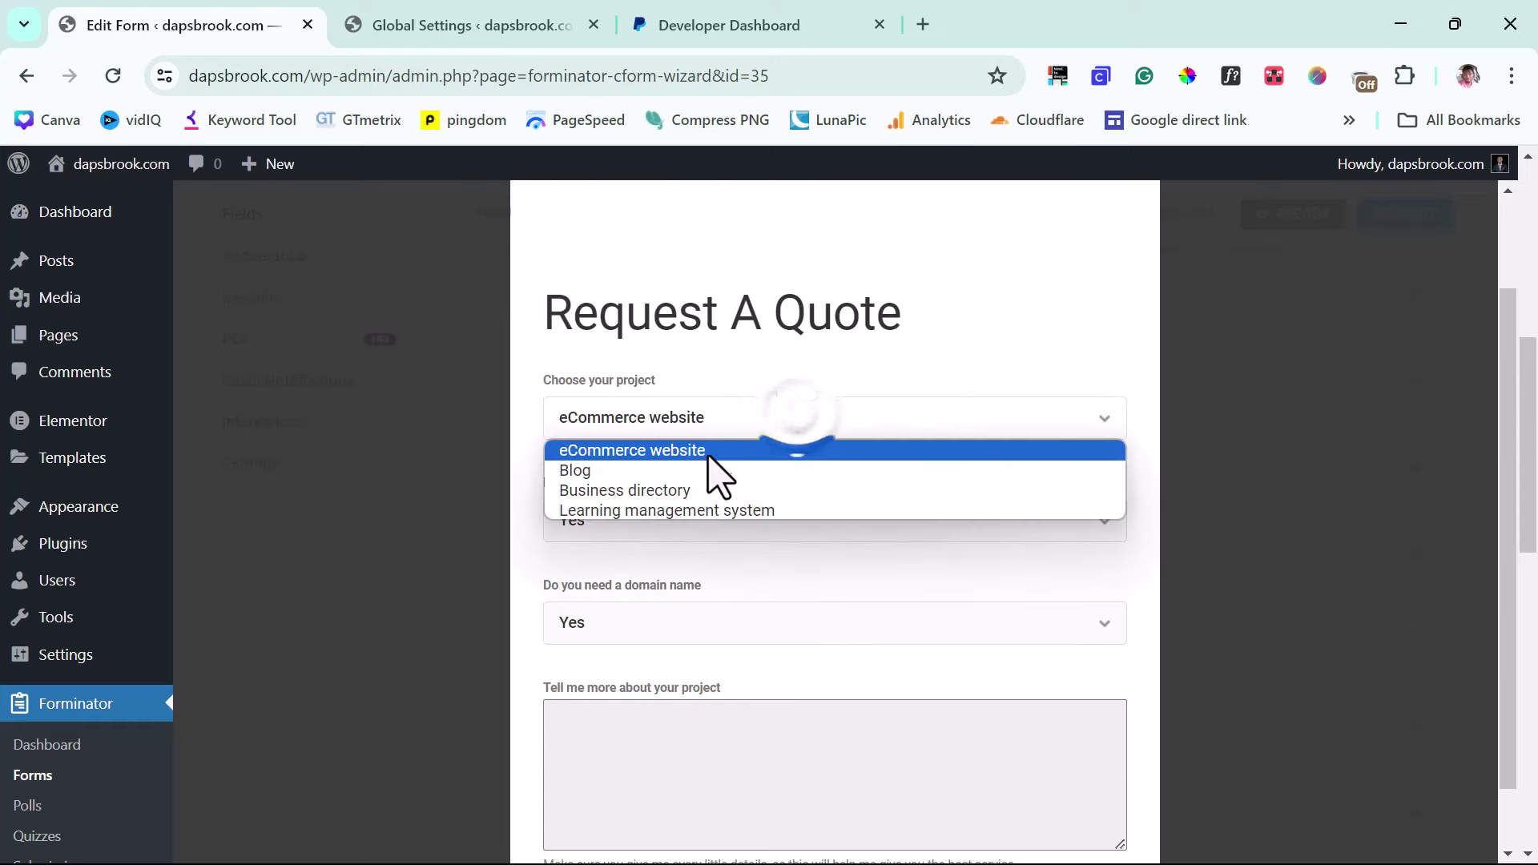
click(662, 490)
click(765, 522)
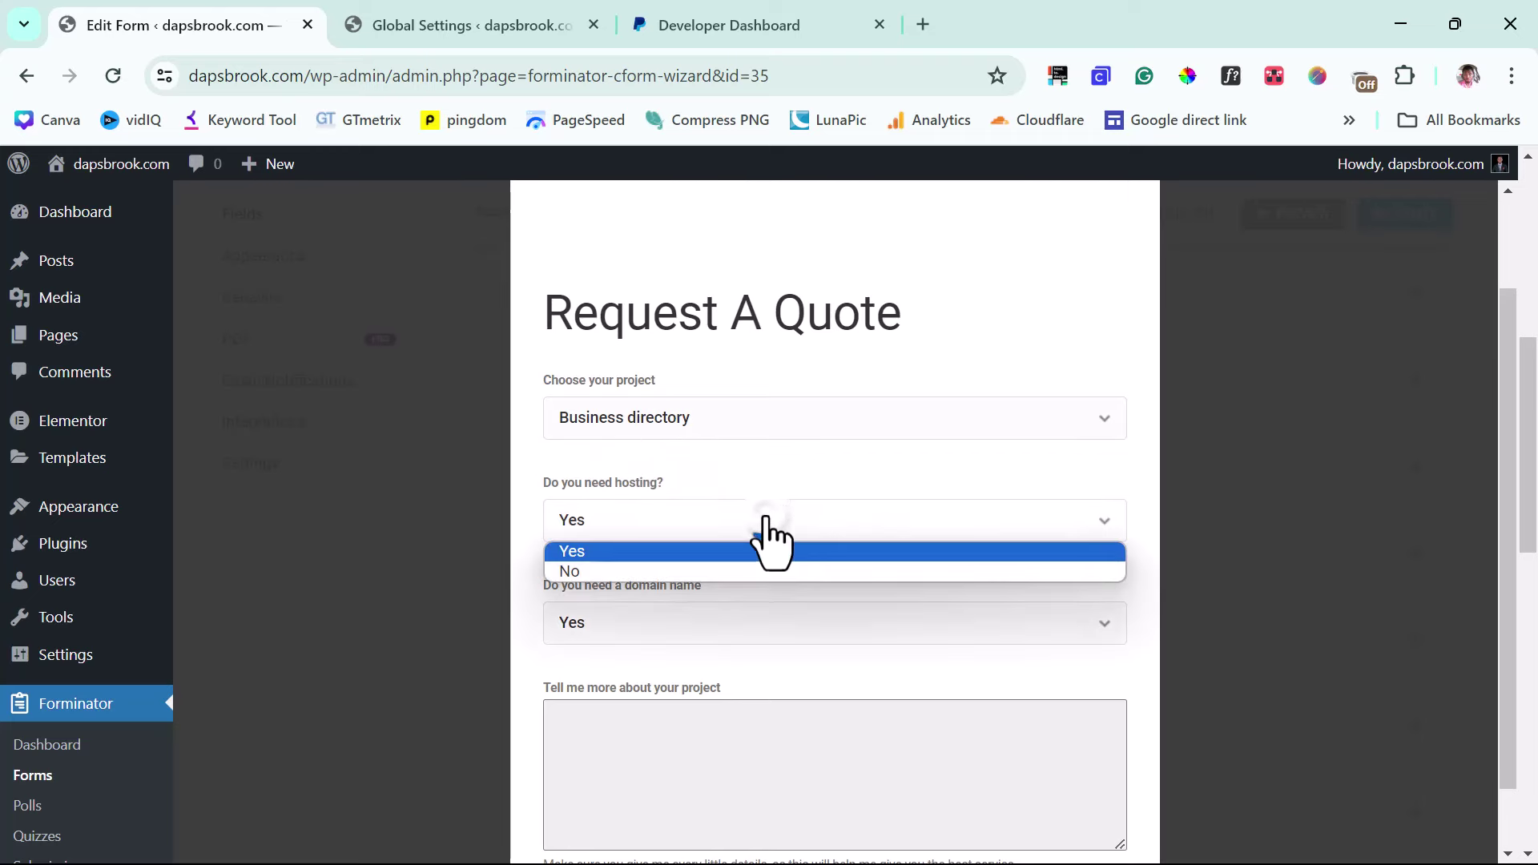
click(584, 517)
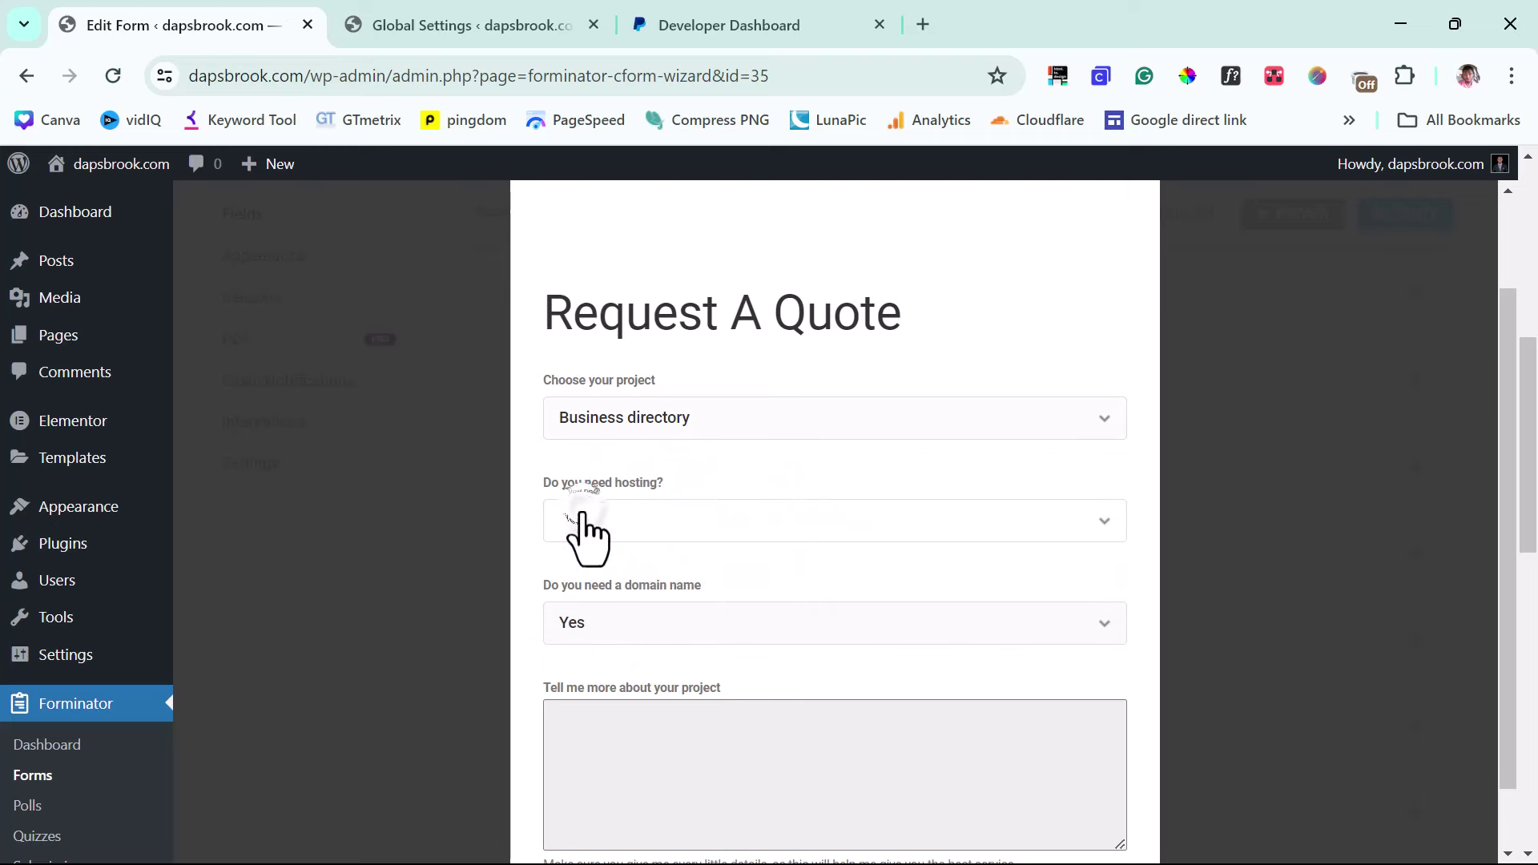
scroll(705, 528, down, 1)
click(656, 553)
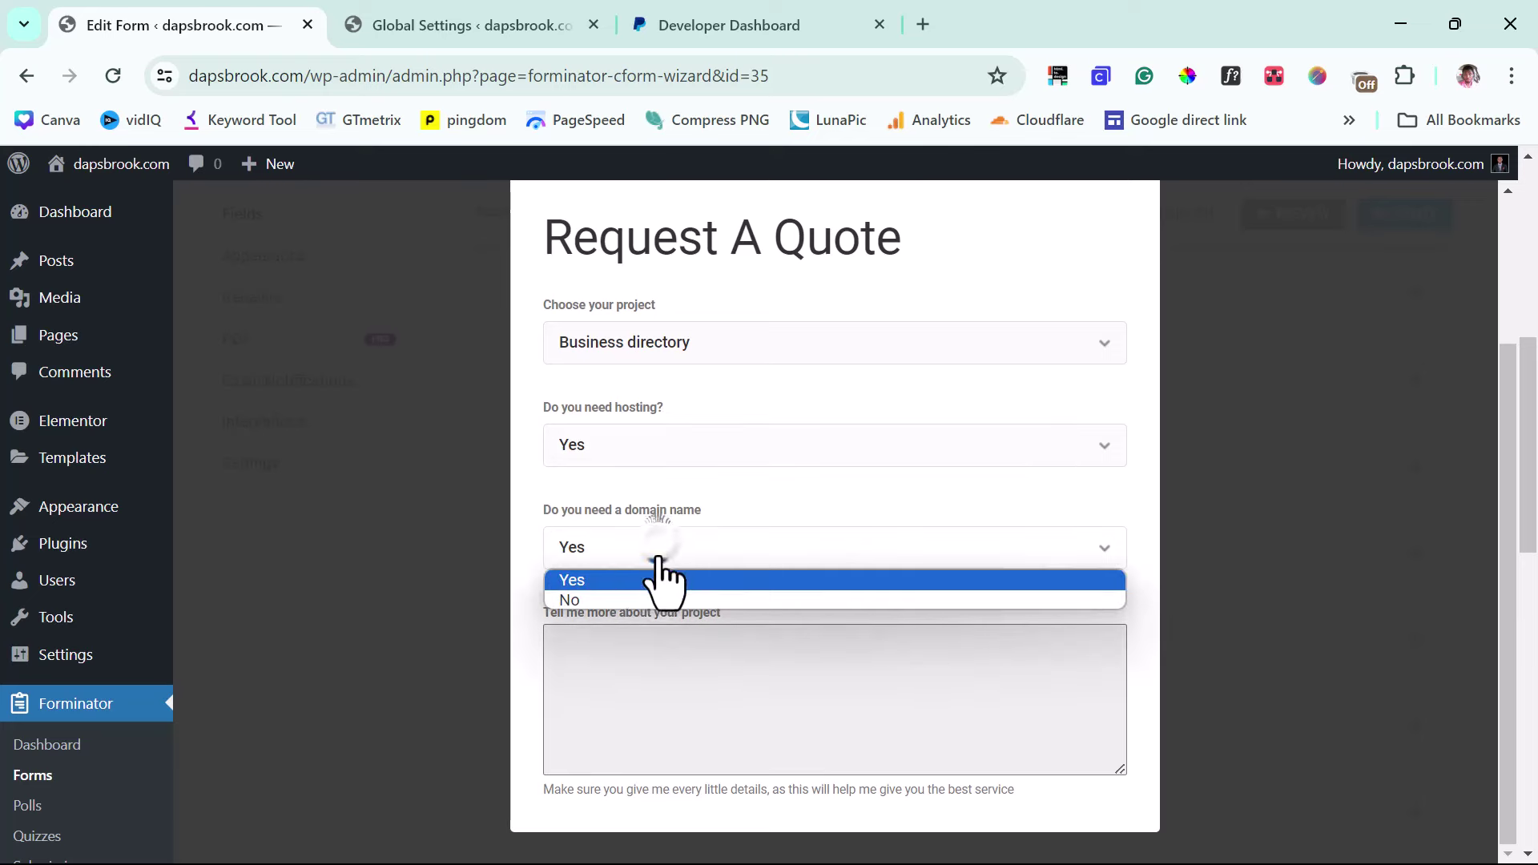
click(633, 601)
Step: Review the preview's first page and its page indicator, and advance through page 2 to the Finish page
scroll(697, 573, down, 3)
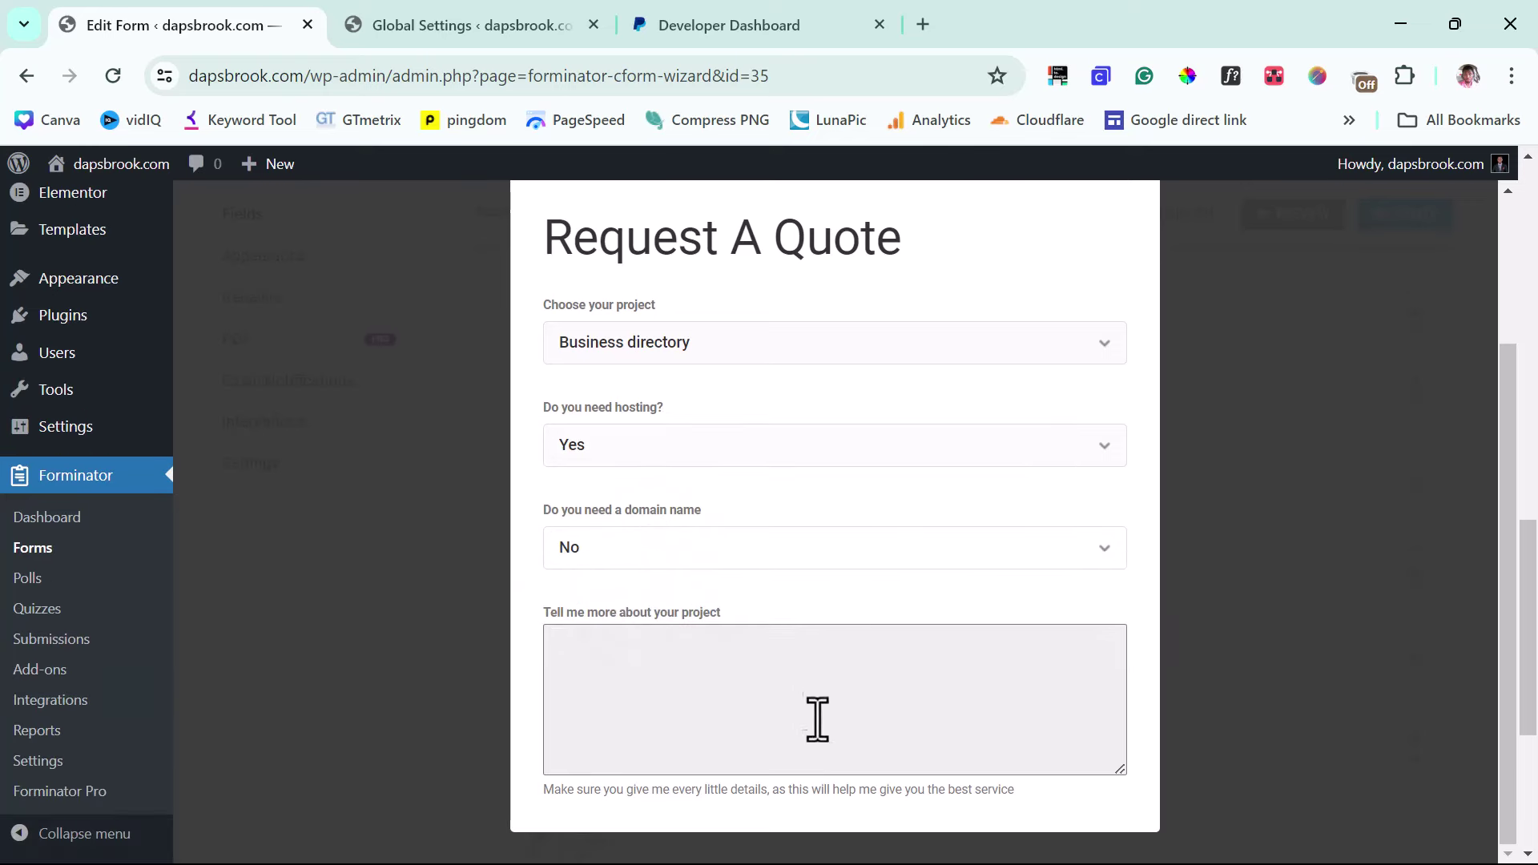
scroll(833, 721, up, 3)
scroll(841, 673, down, 4)
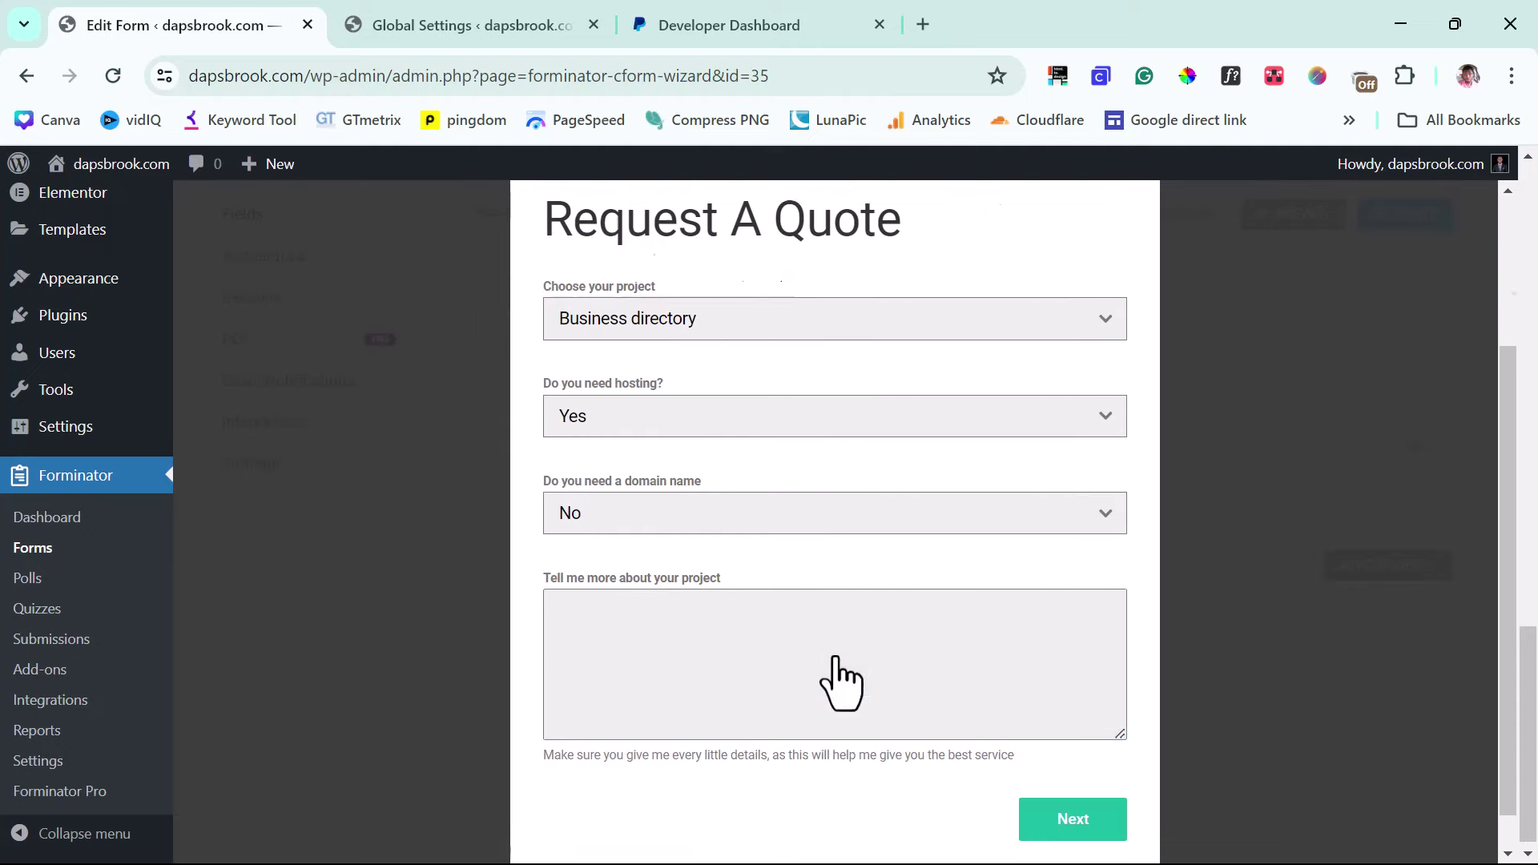
click(834, 658)
scroll(834, 658, up, 4)
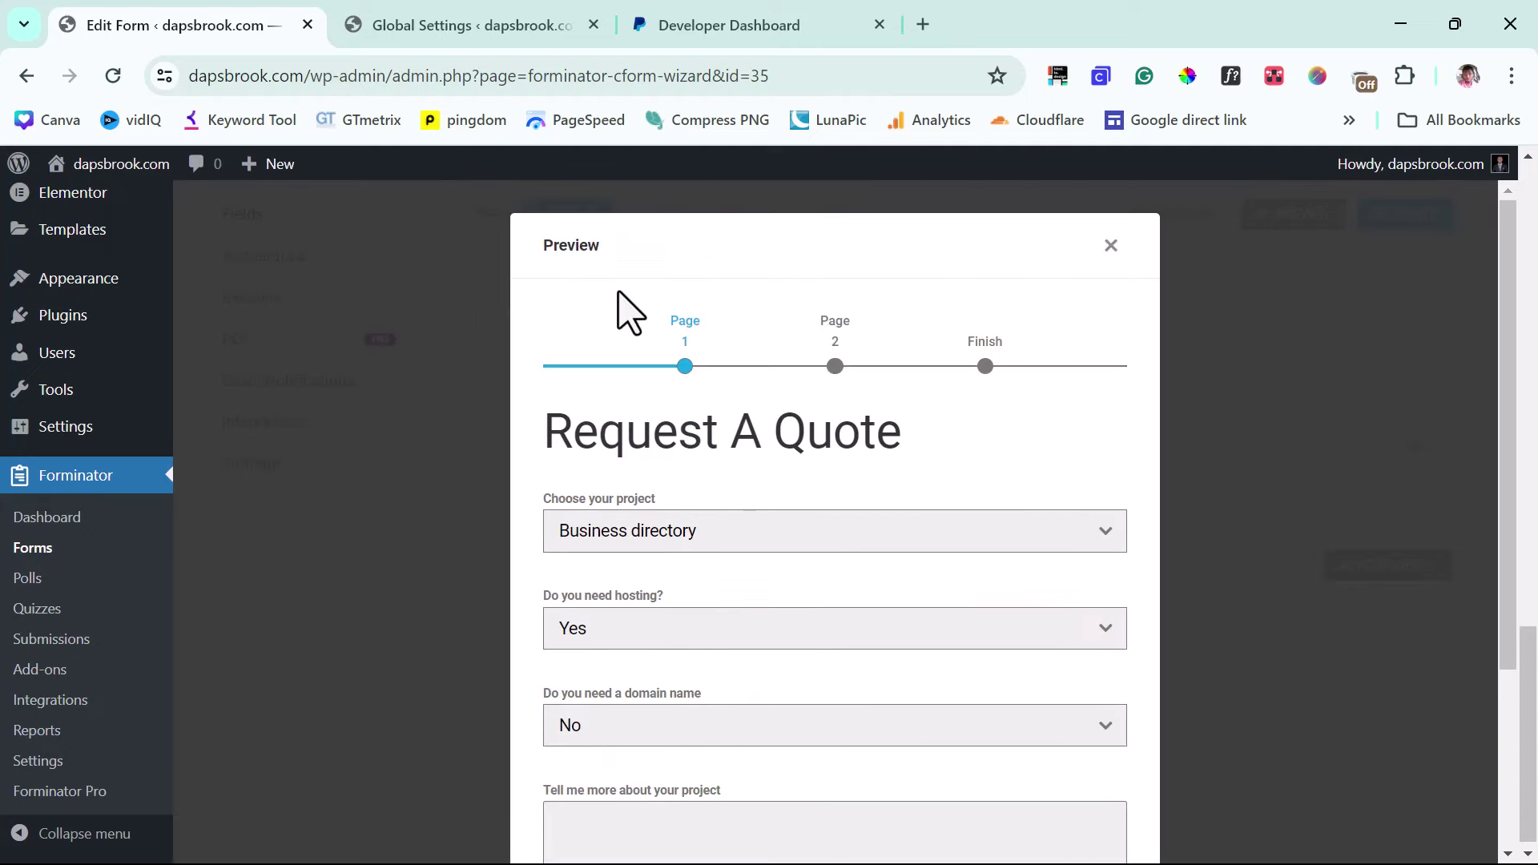
scroll(1007, 404, down, 1)
scroll(1008, 416, down, 3)
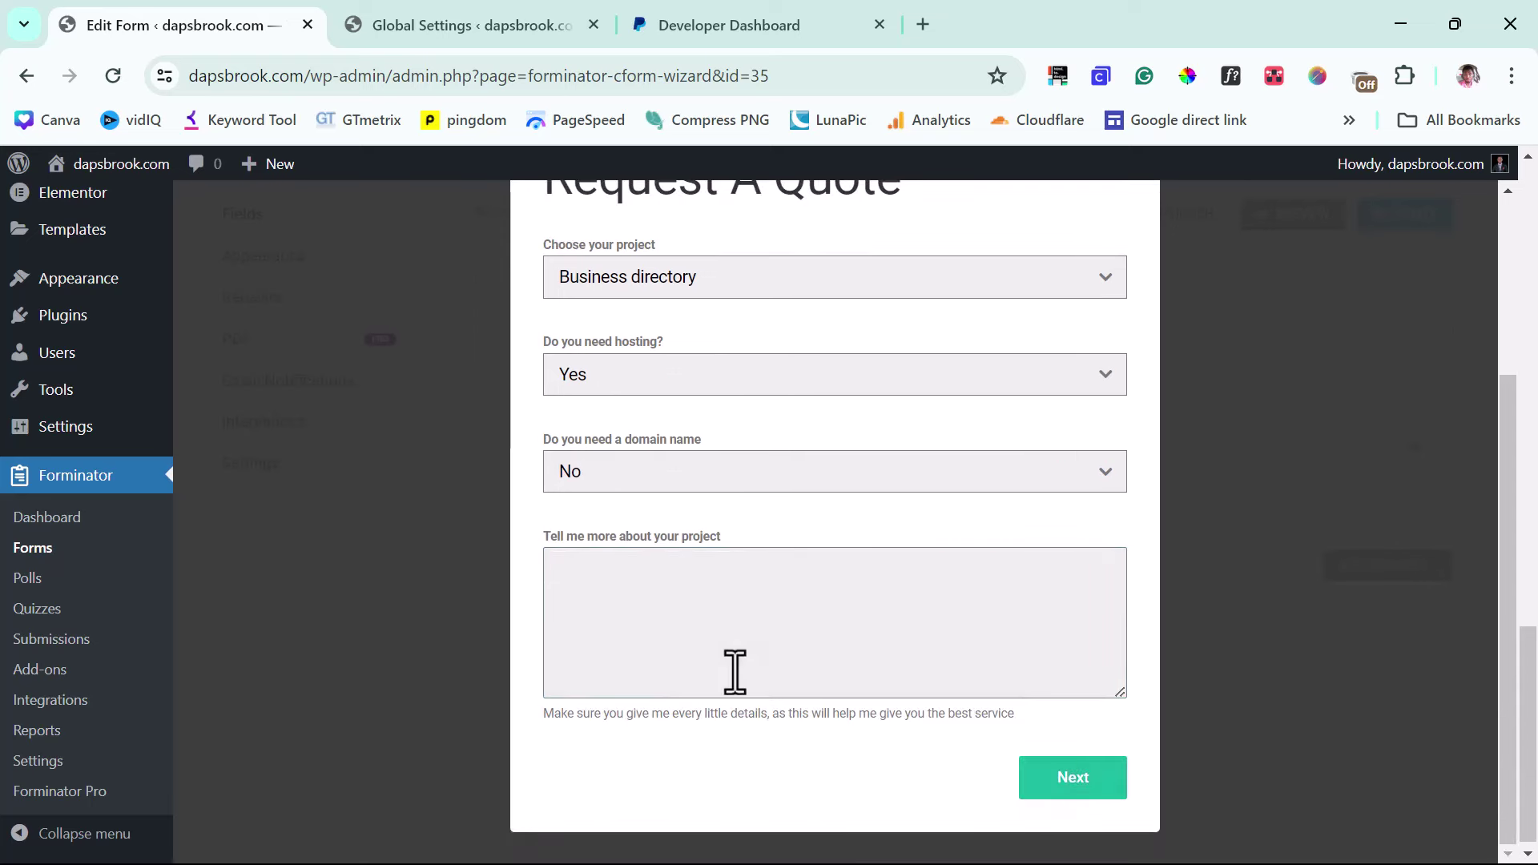
click(1073, 781)
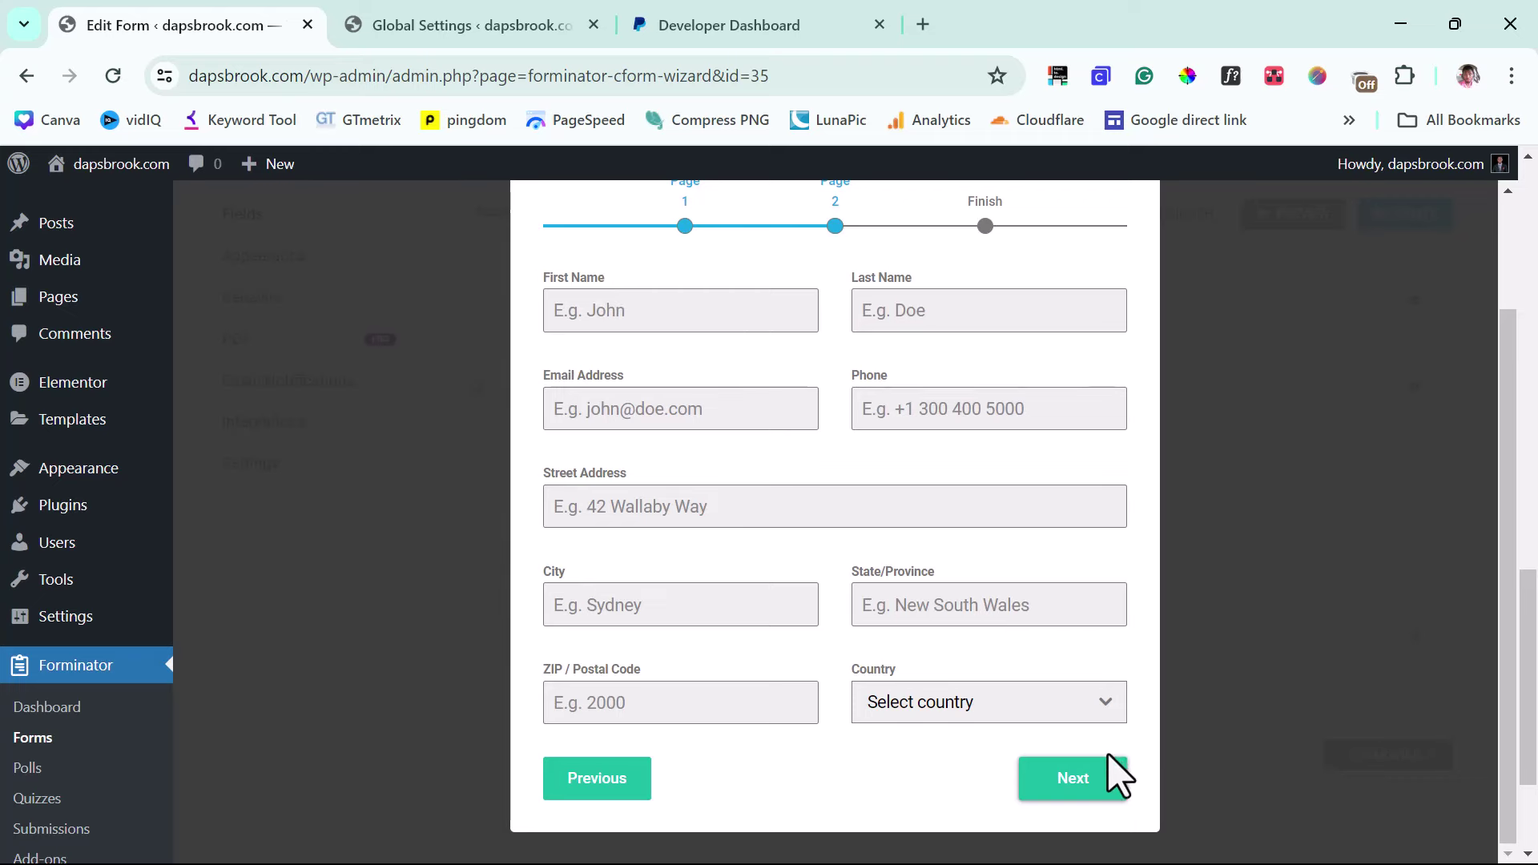
click(1086, 788)
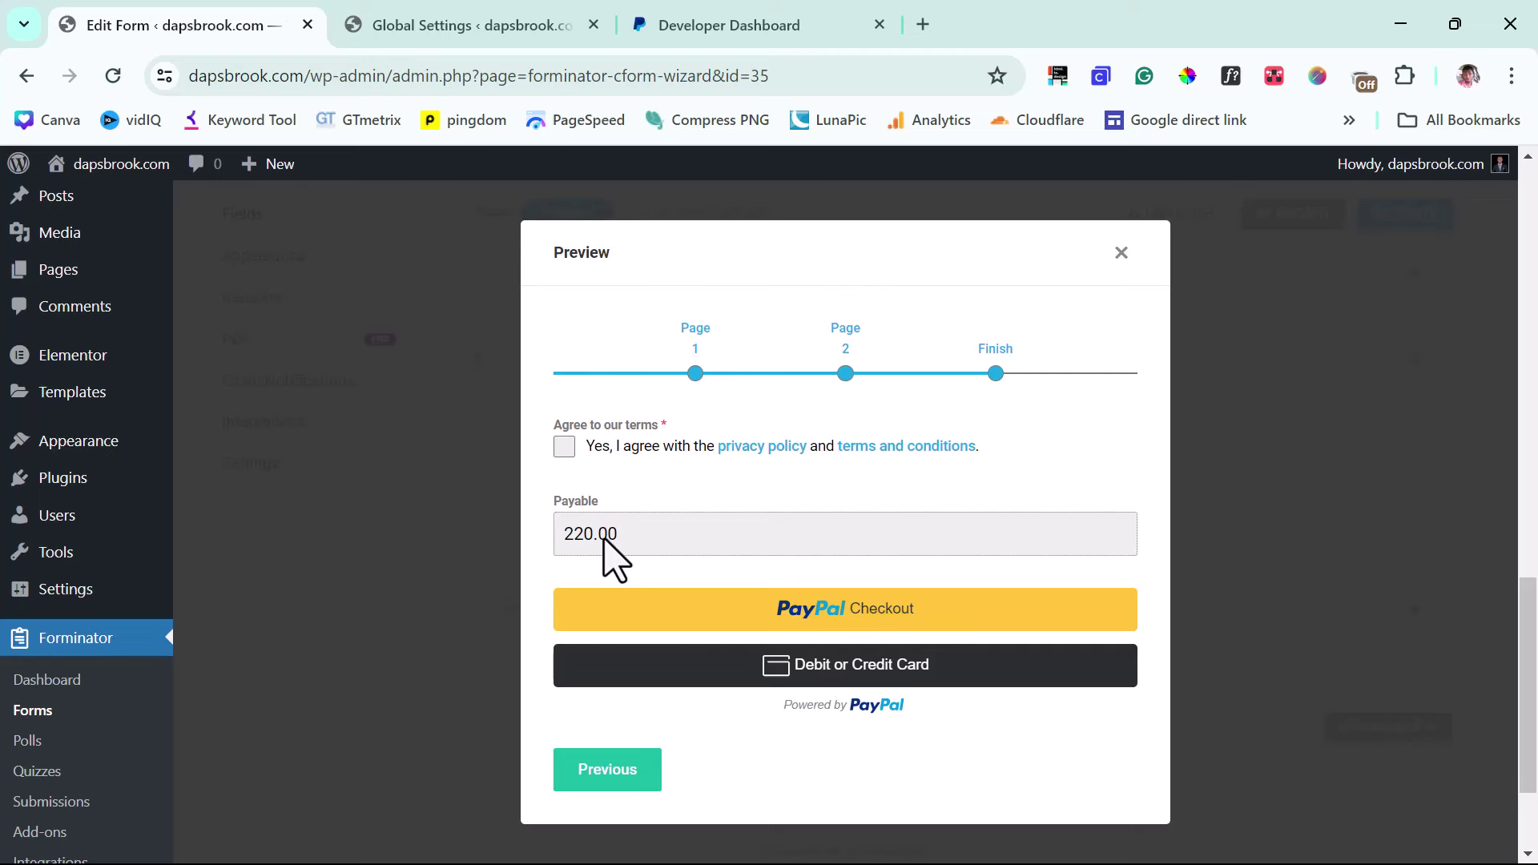
Step: Tick the terms agreement on the preview's Finish page, go back to page 2 and close the preview
click(561, 445)
click(623, 770)
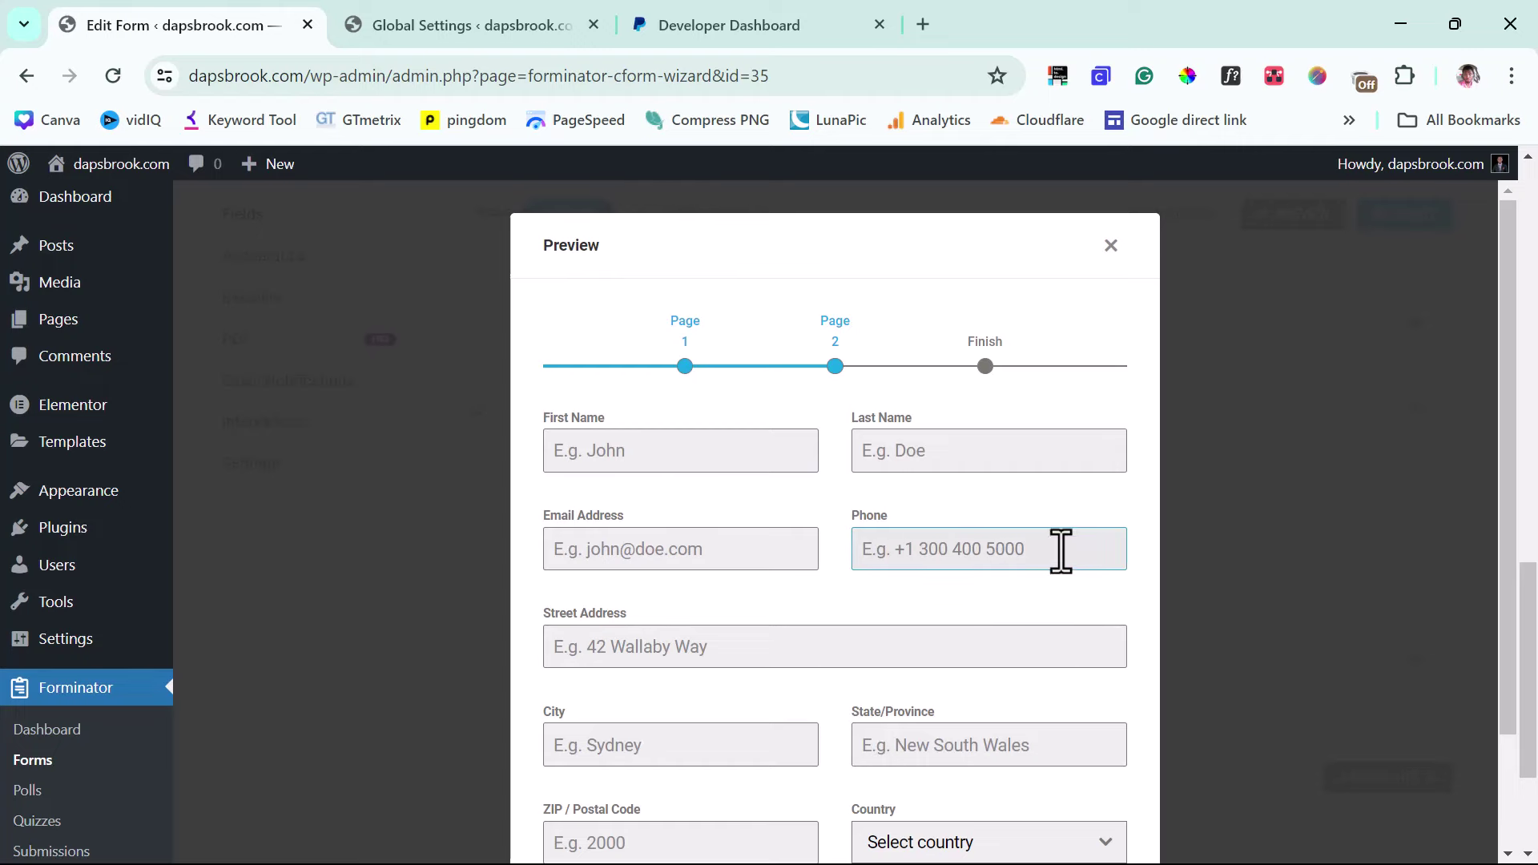
click(1110, 246)
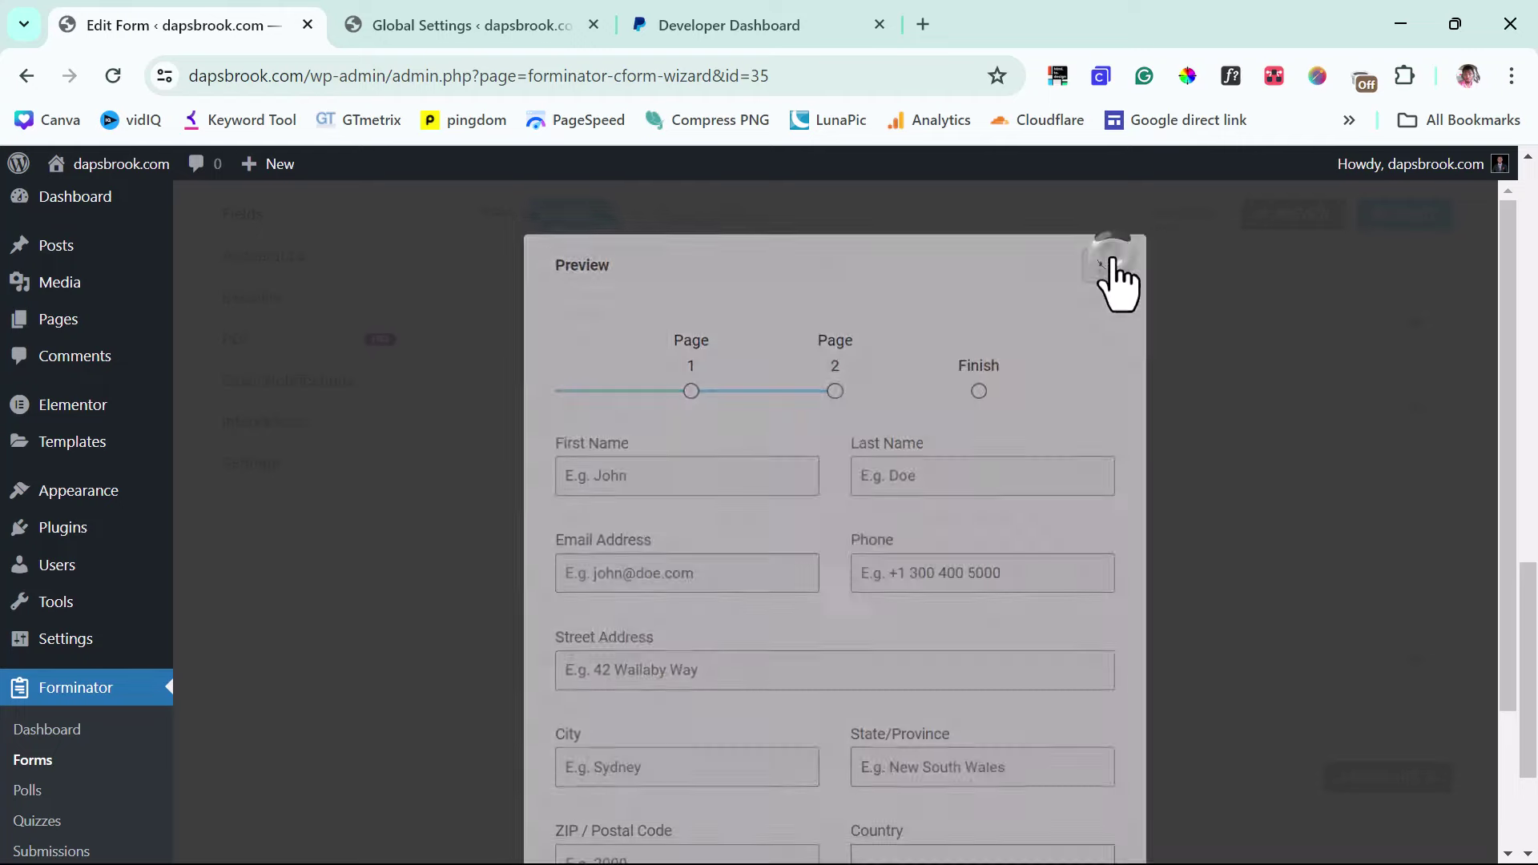
Step: Change the Pagination field's progress indicator to Progress Bar and apply the settings
scroll(910, 436, up, 15)
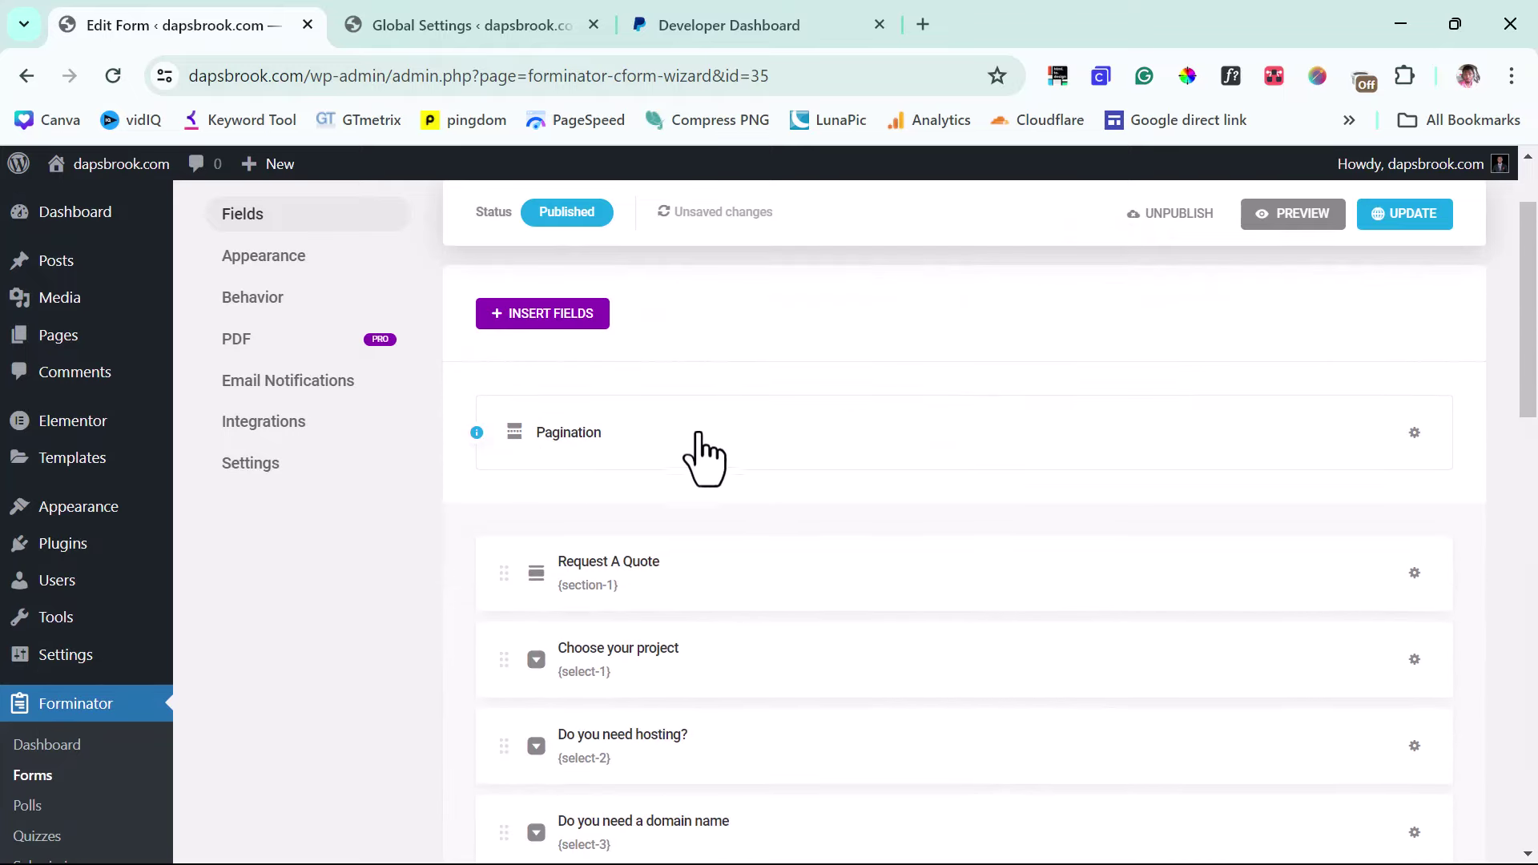
click(670, 467)
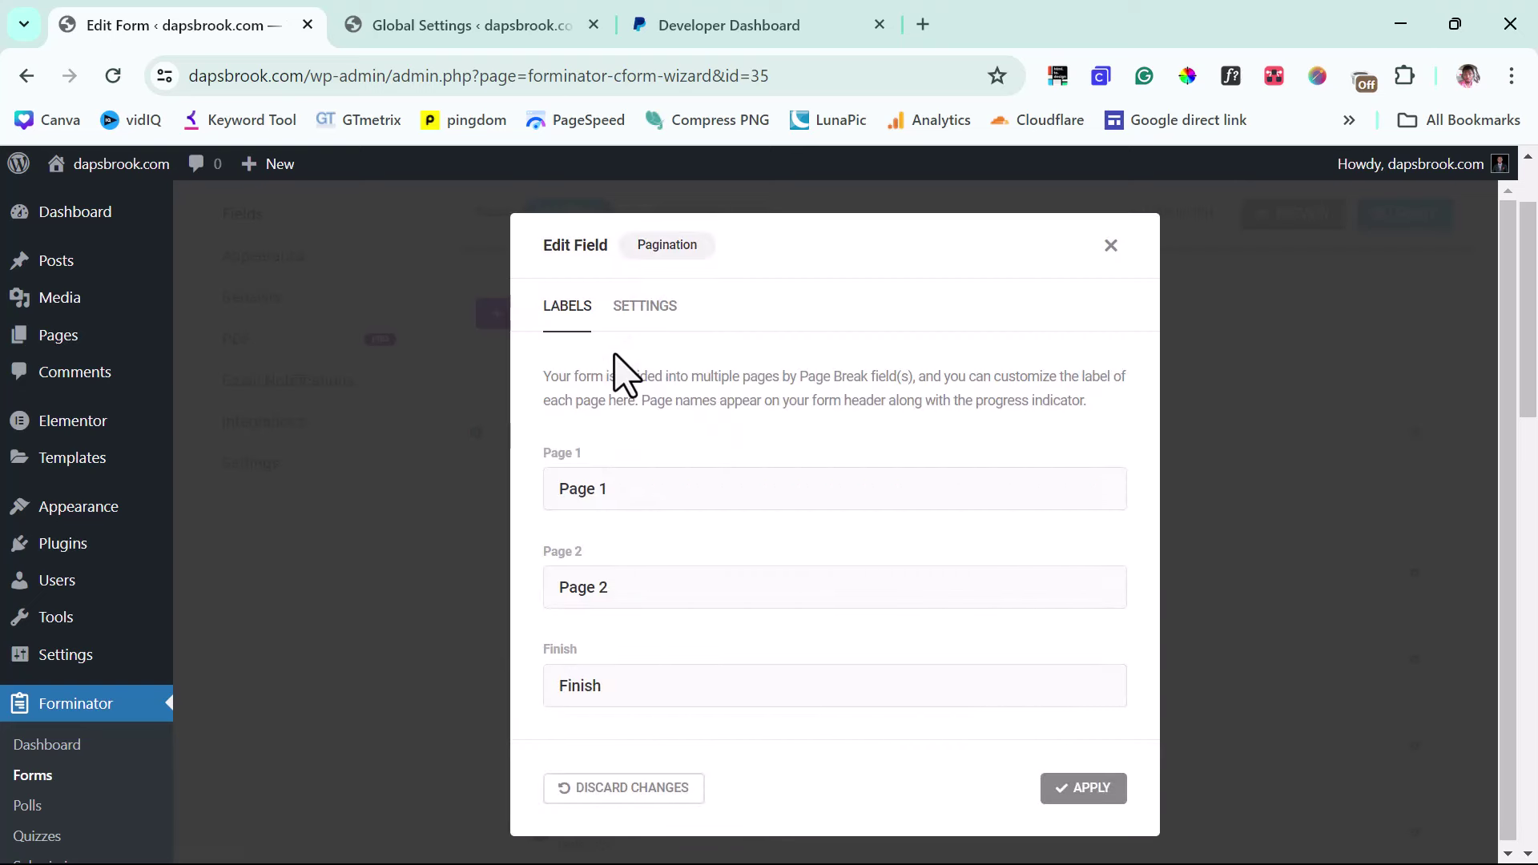
click(634, 304)
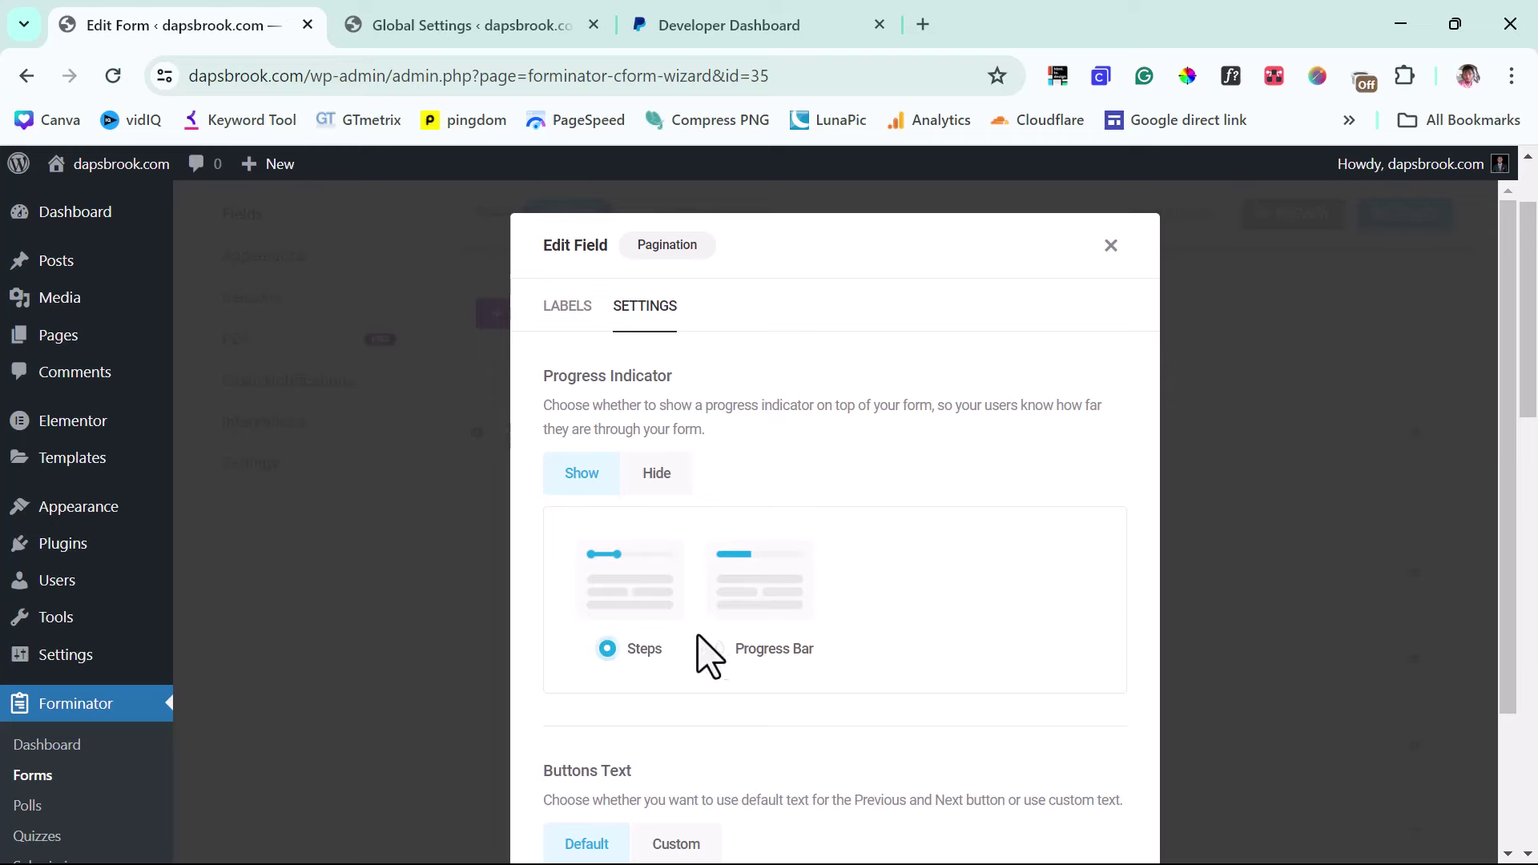
click(778, 605)
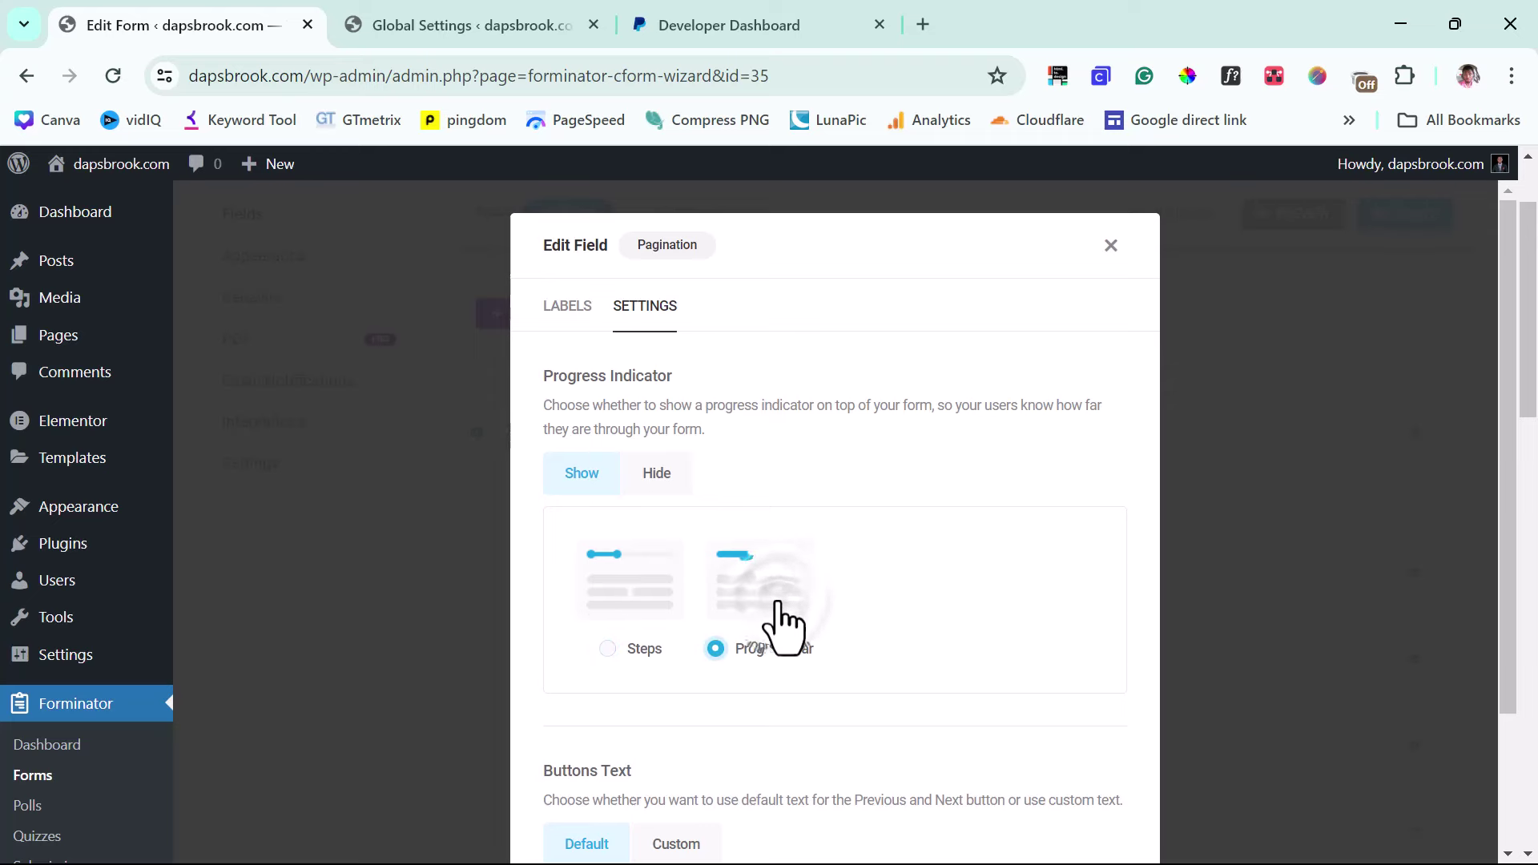
scroll(961, 573, down, 3)
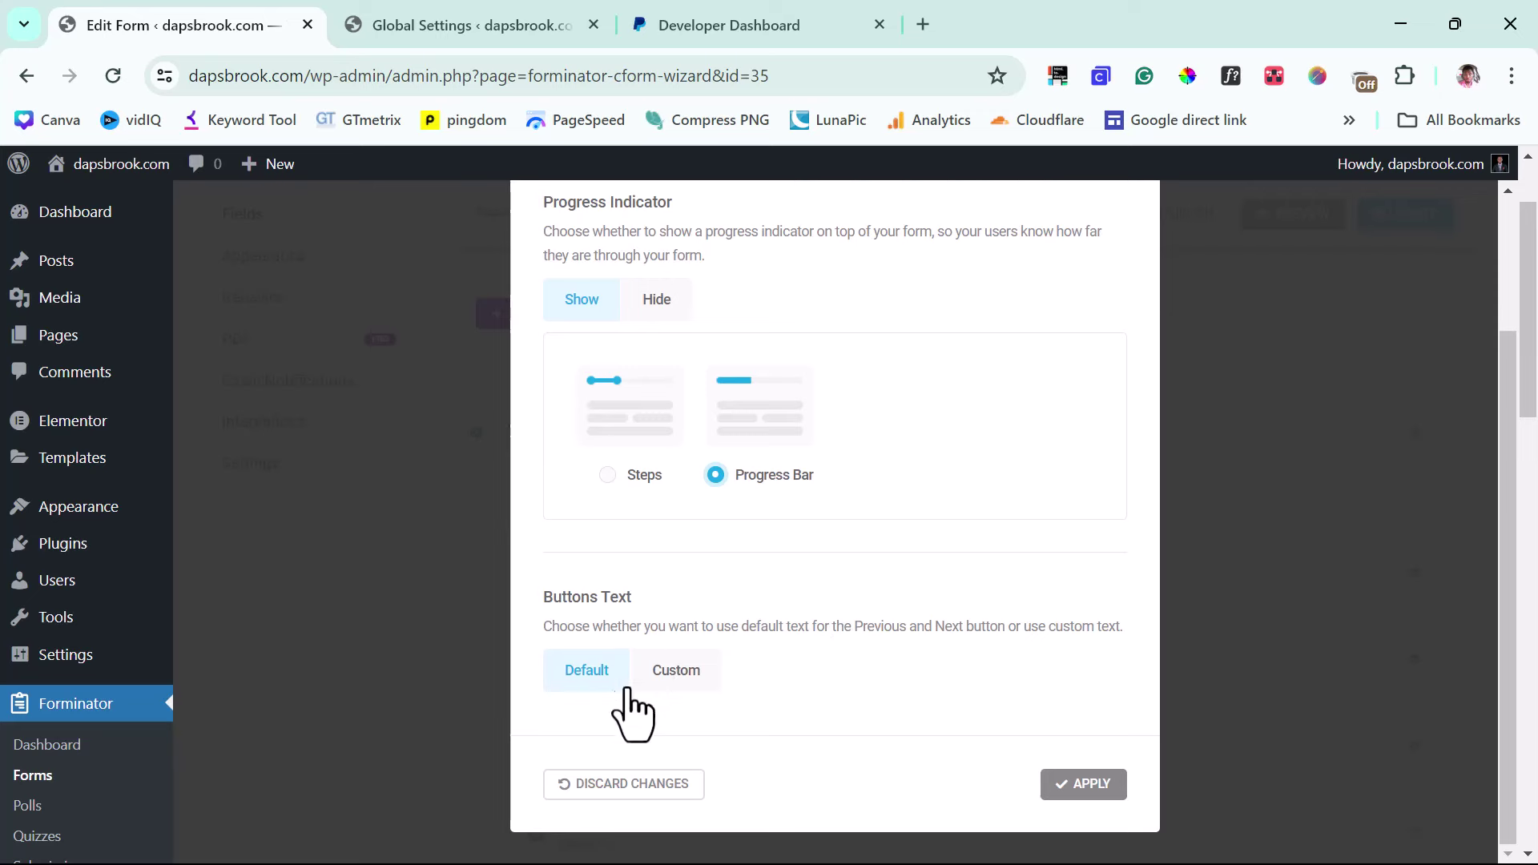
click(1081, 785)
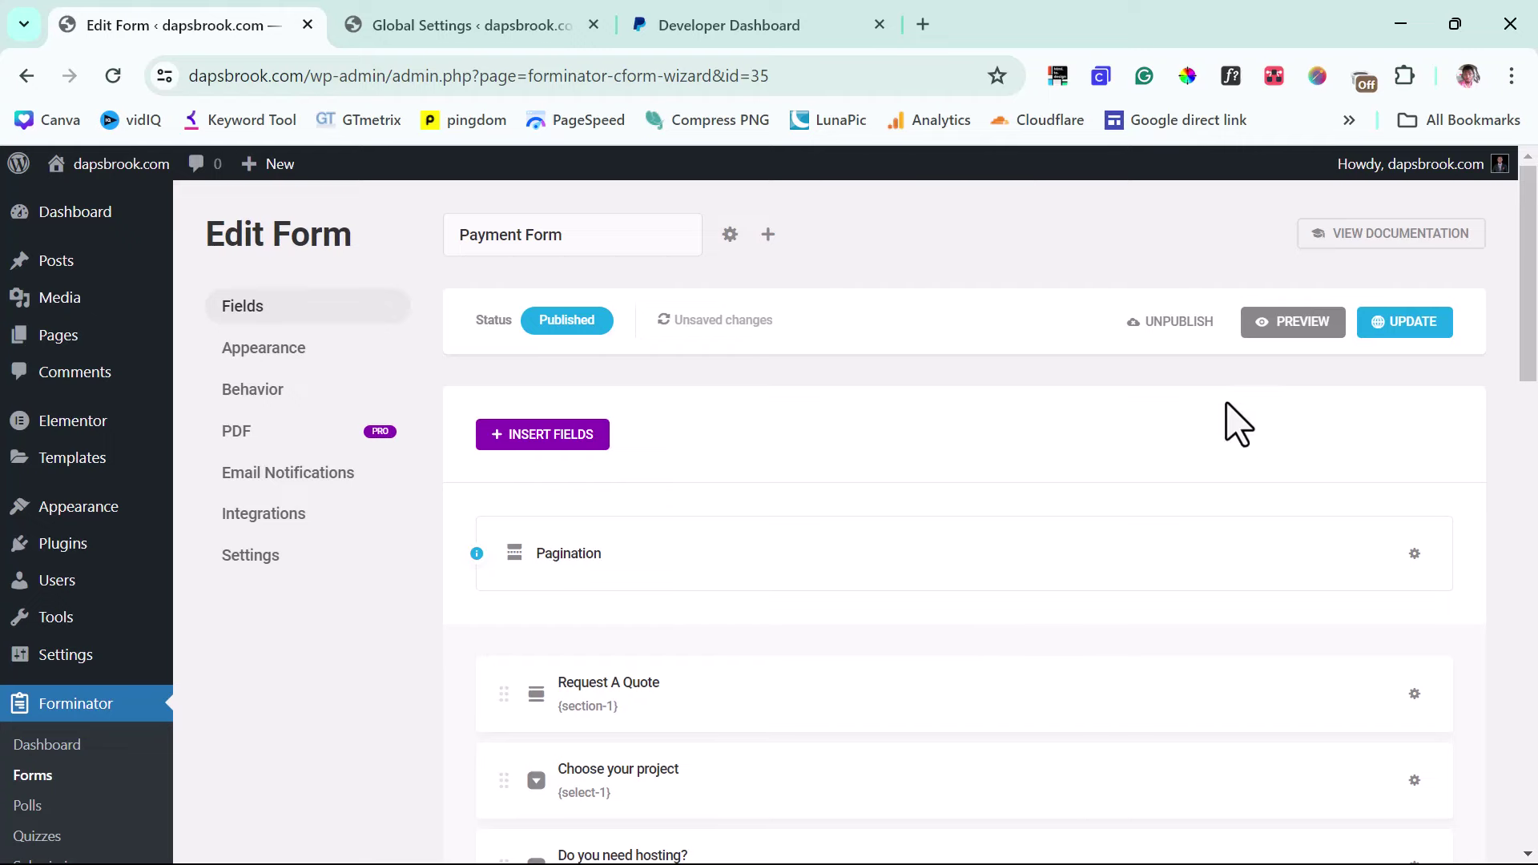
Step: Preview the form to check the progress bar on its first page, and close the preview
click(1305, 322)
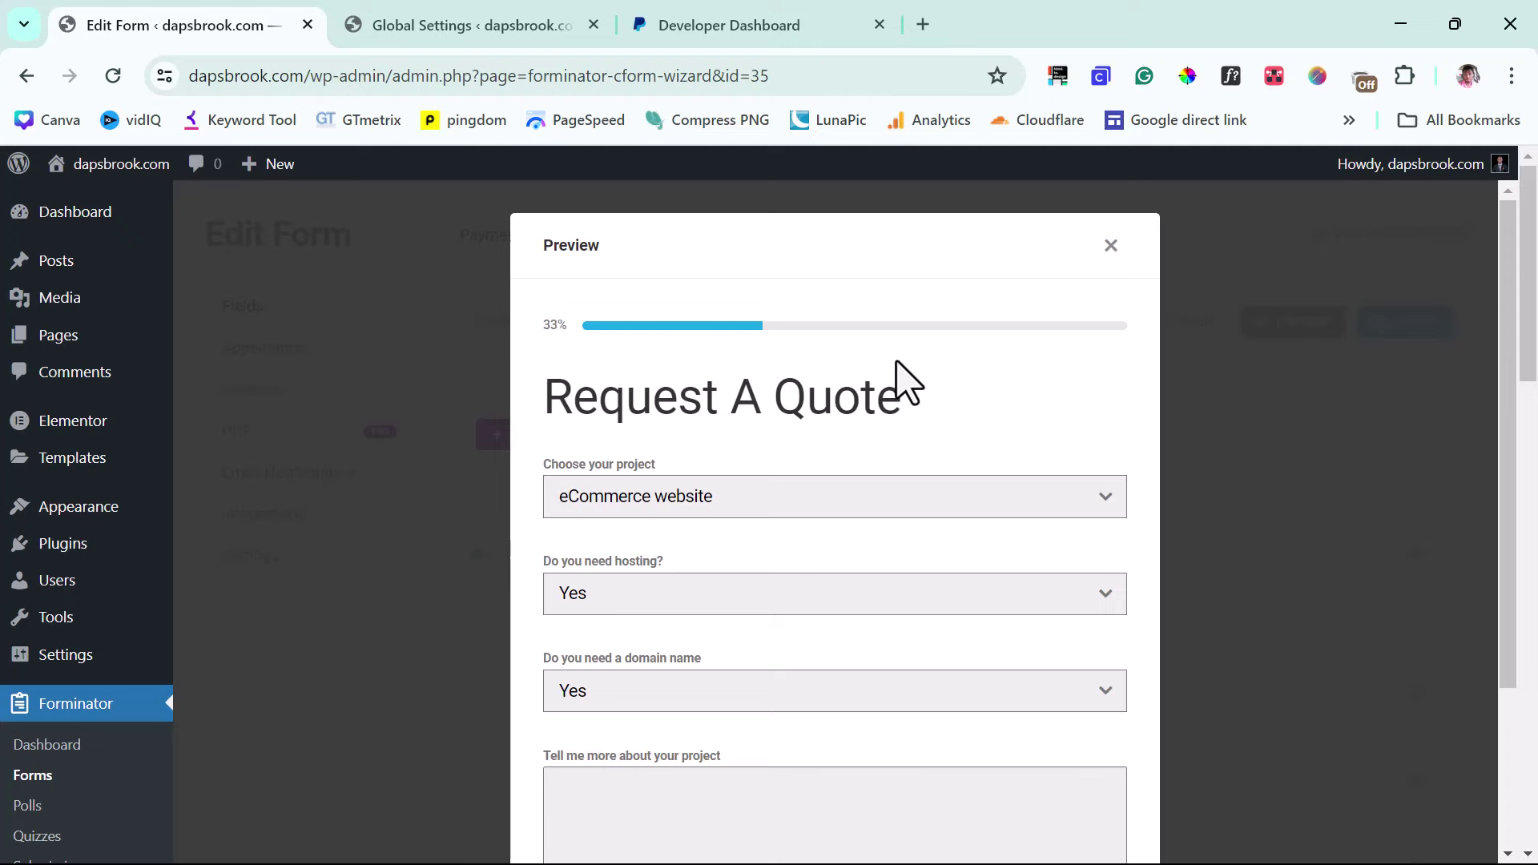
scroll(917, 416, down, 3)
scroll(916, 415, down, 3)
scroll(905, 435, up, 3)
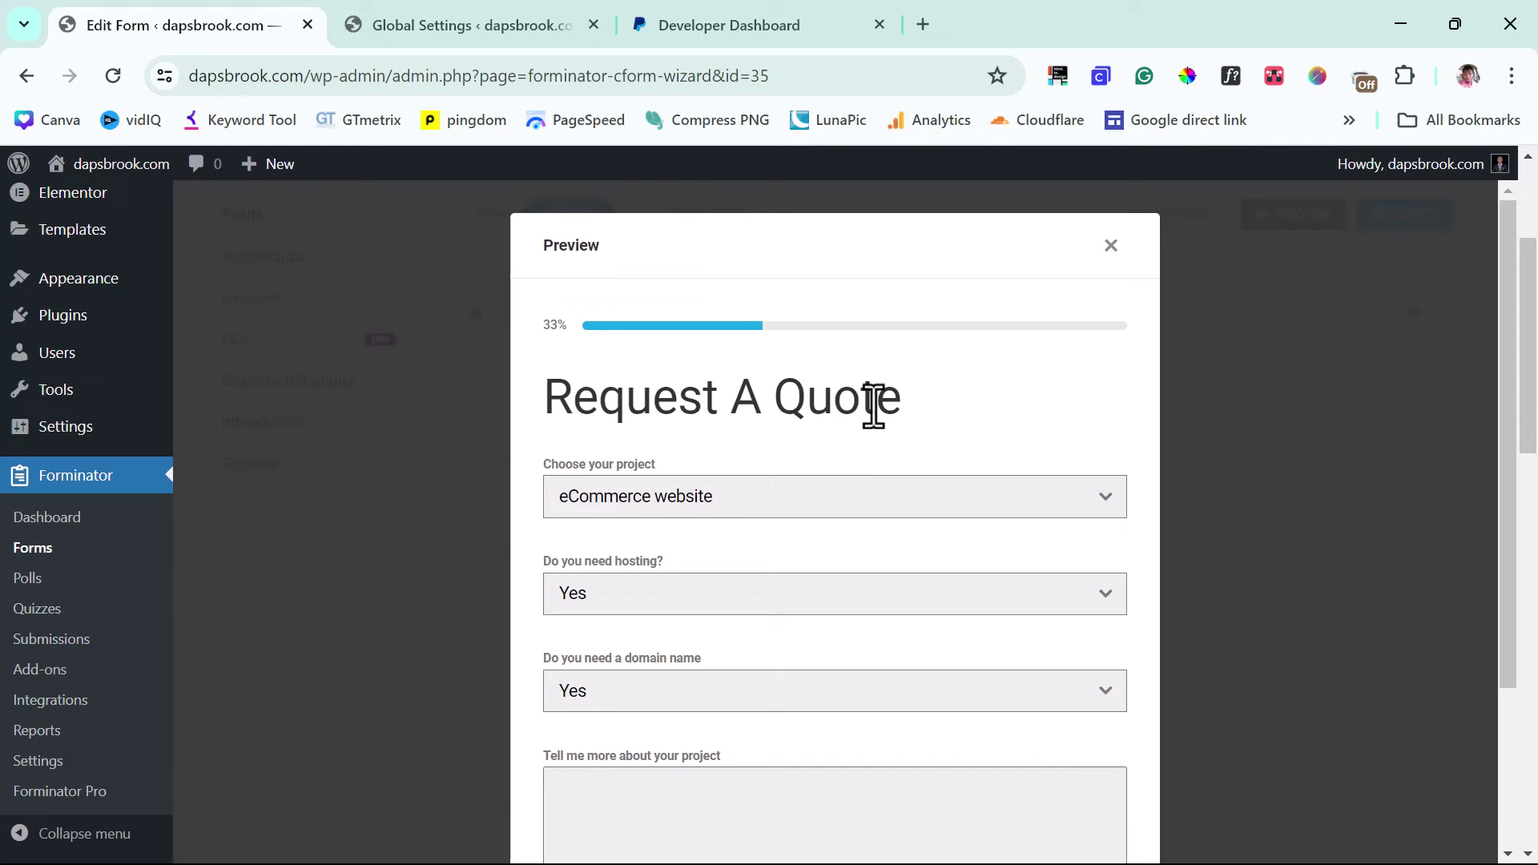
click(1109, 246)
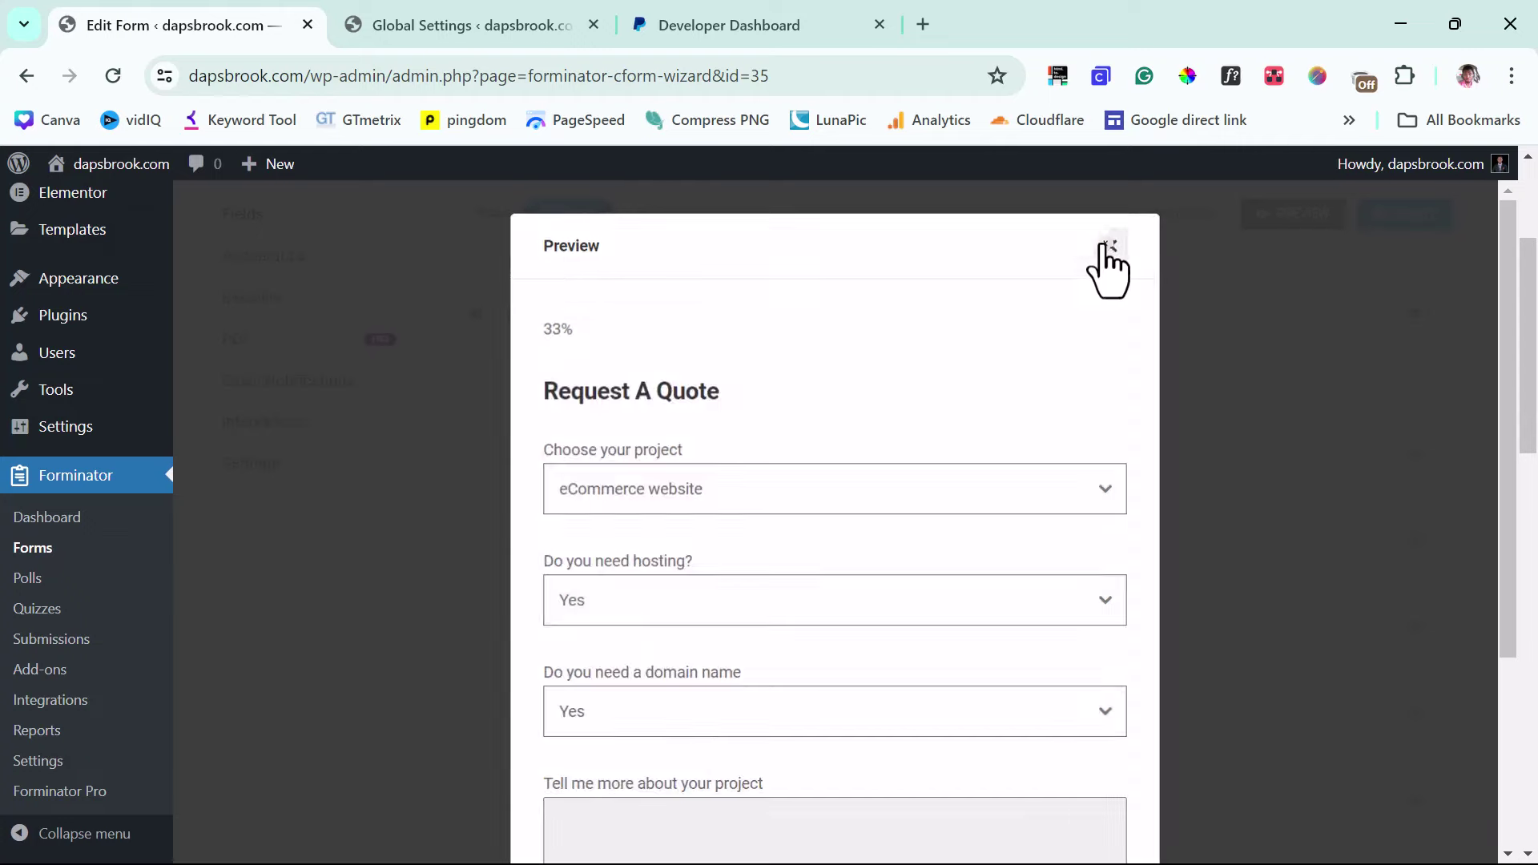
scroll(853, 417, up, 3)
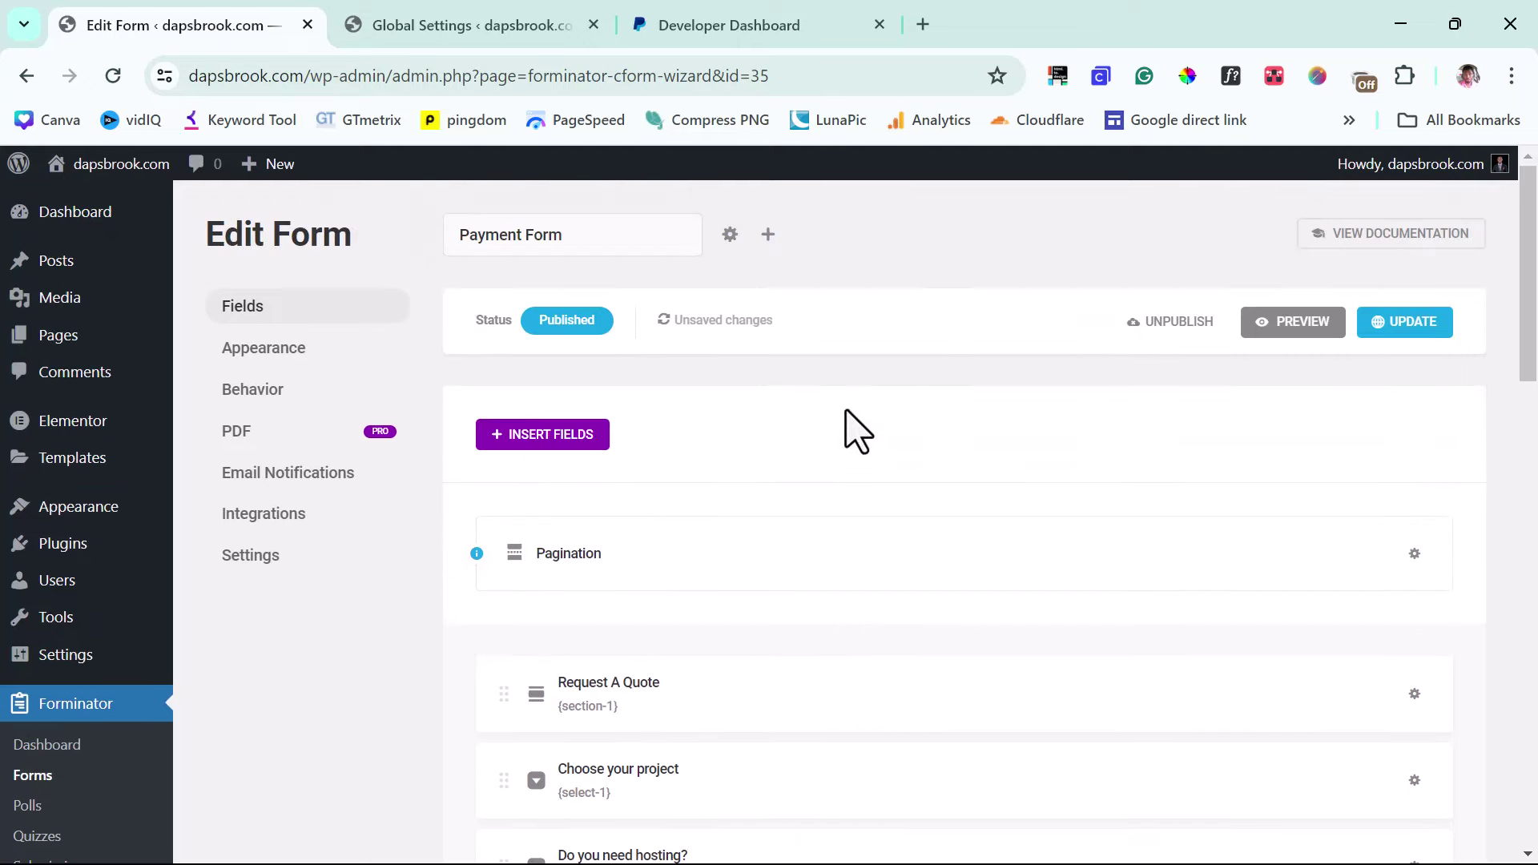
Step: Compare the Flat, Bold, Material and None design styles in the form's appearance settings and select Material
click(257, 349)
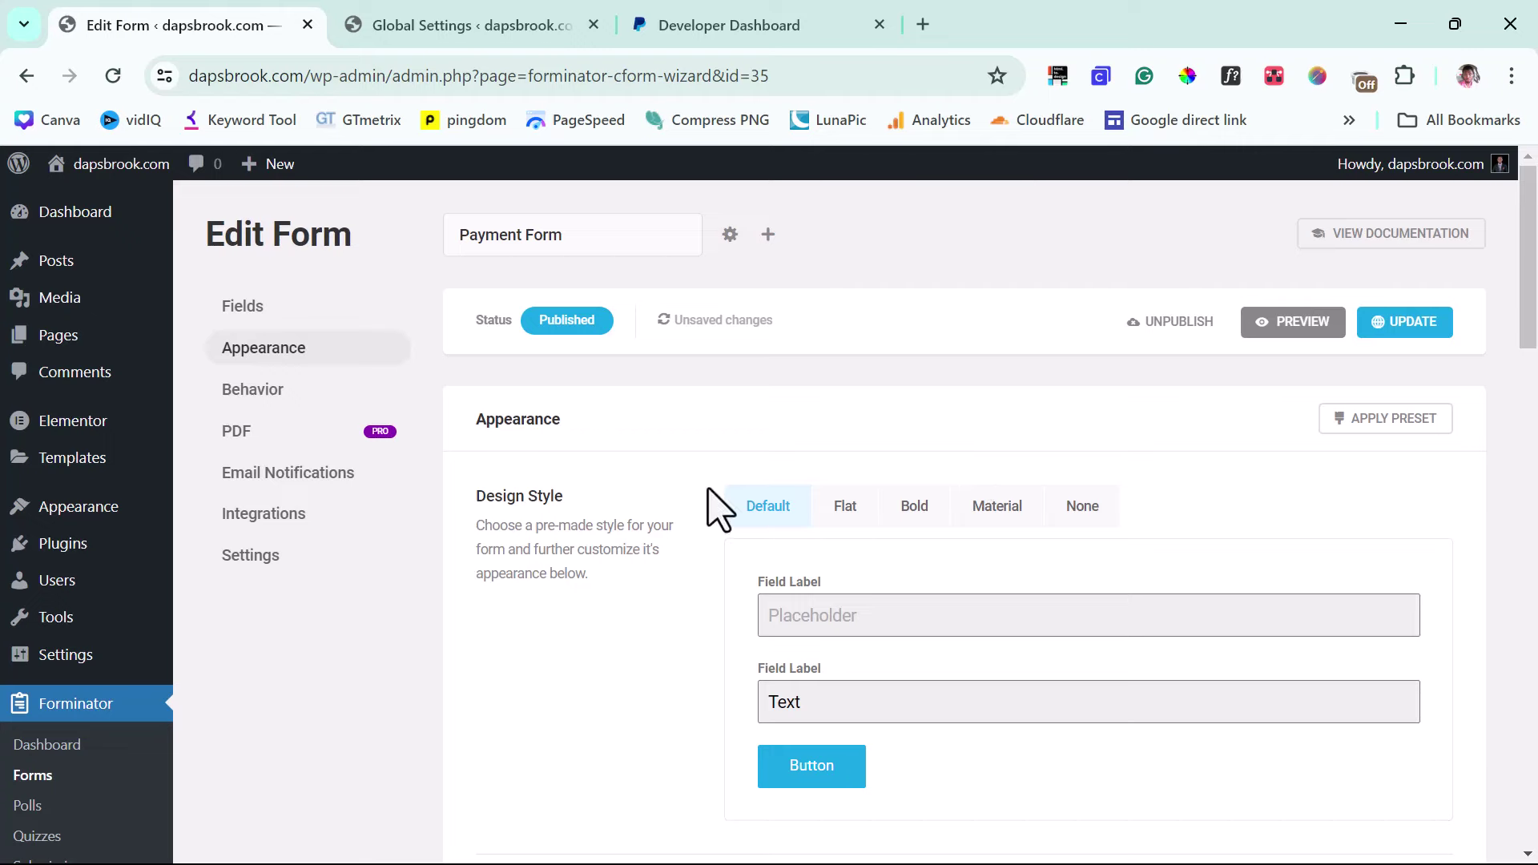
scroll(652, 521, down, 2)
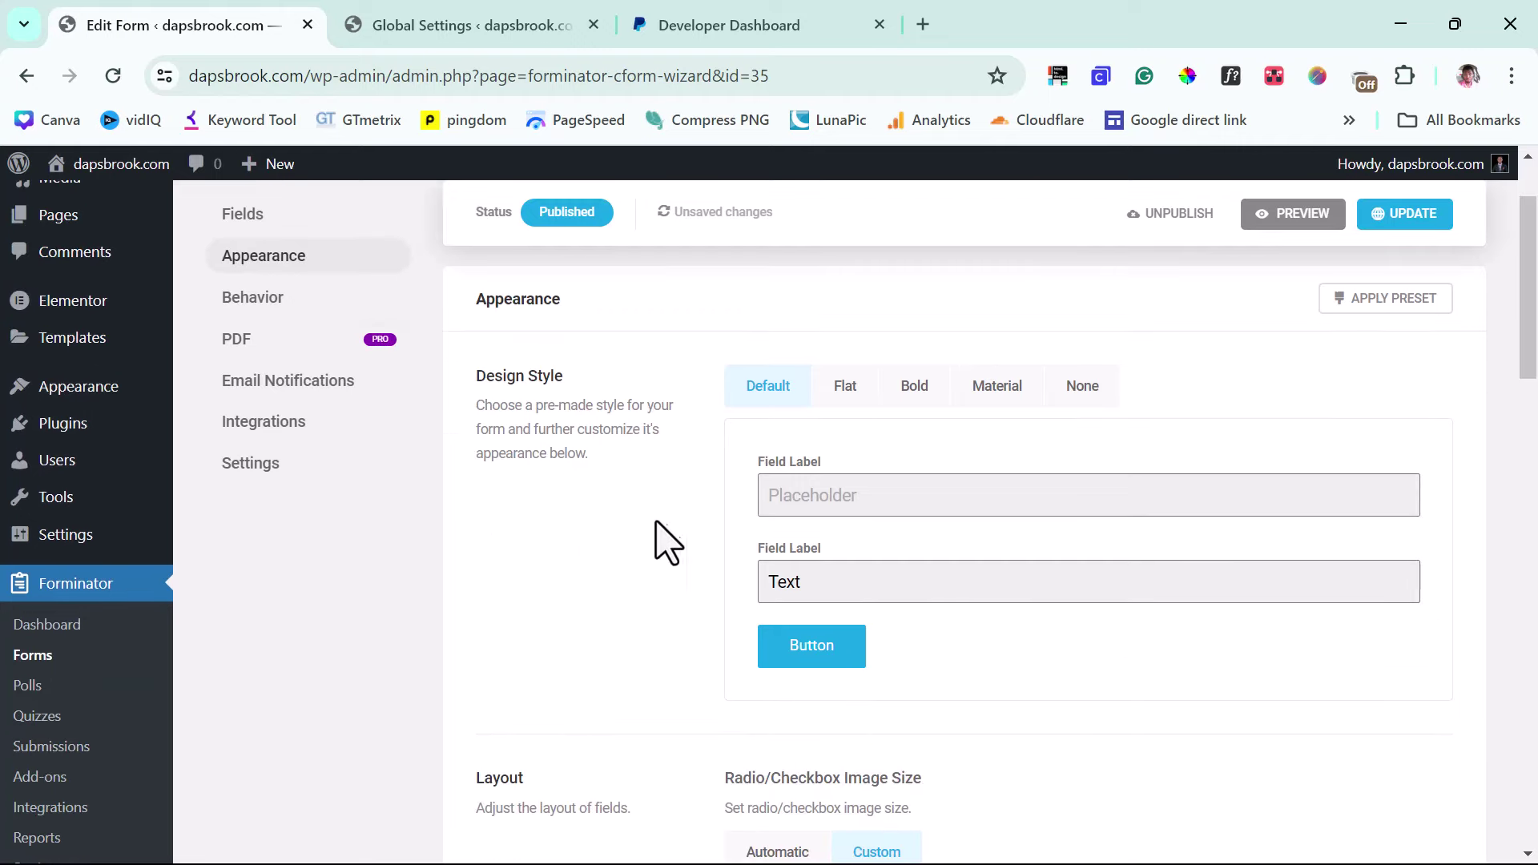
click(843, 387)
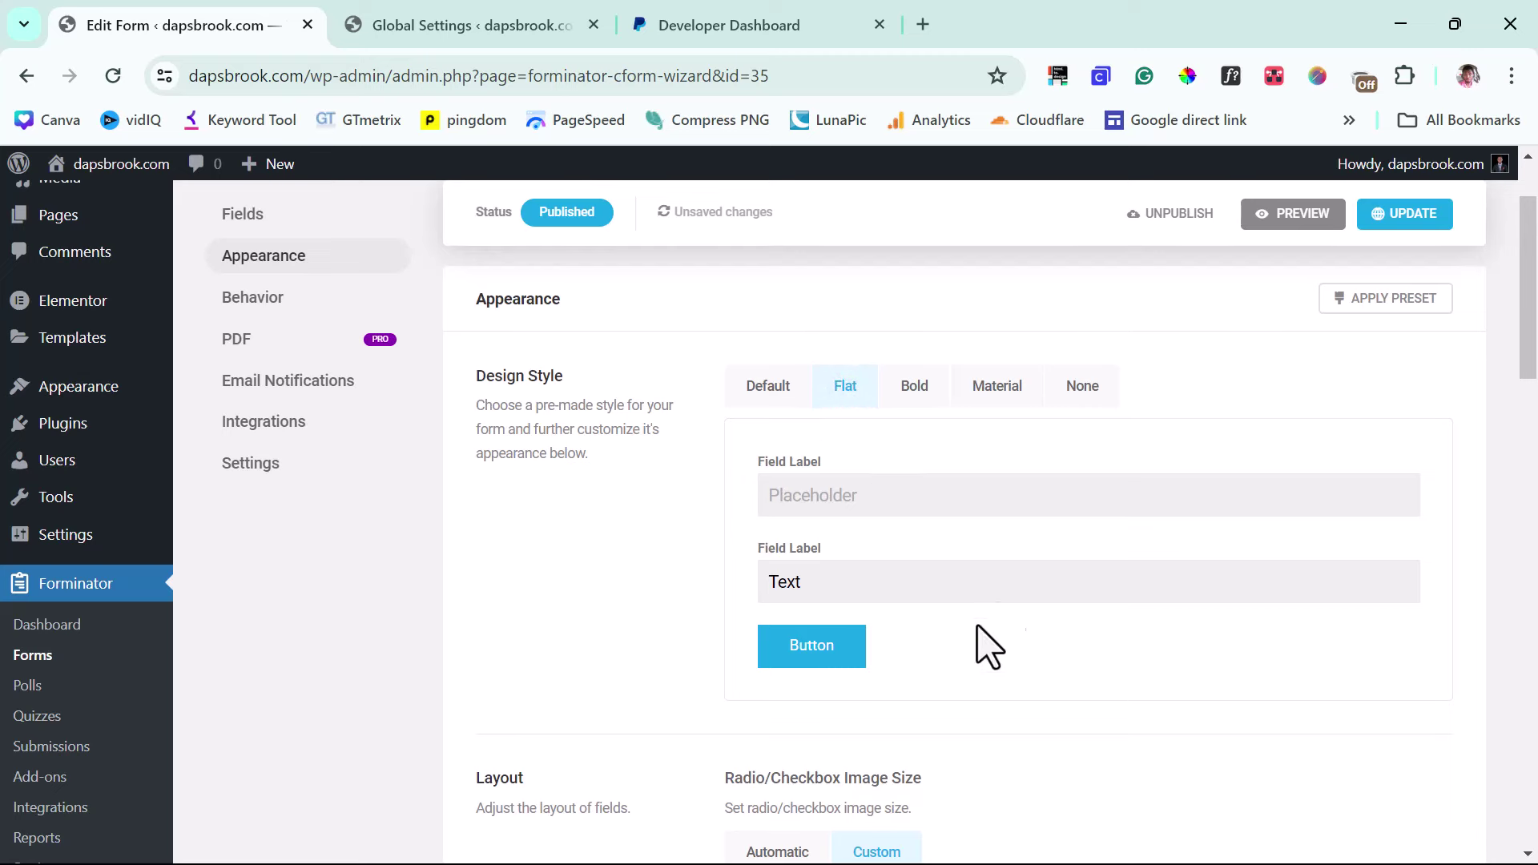
click(914, 393)
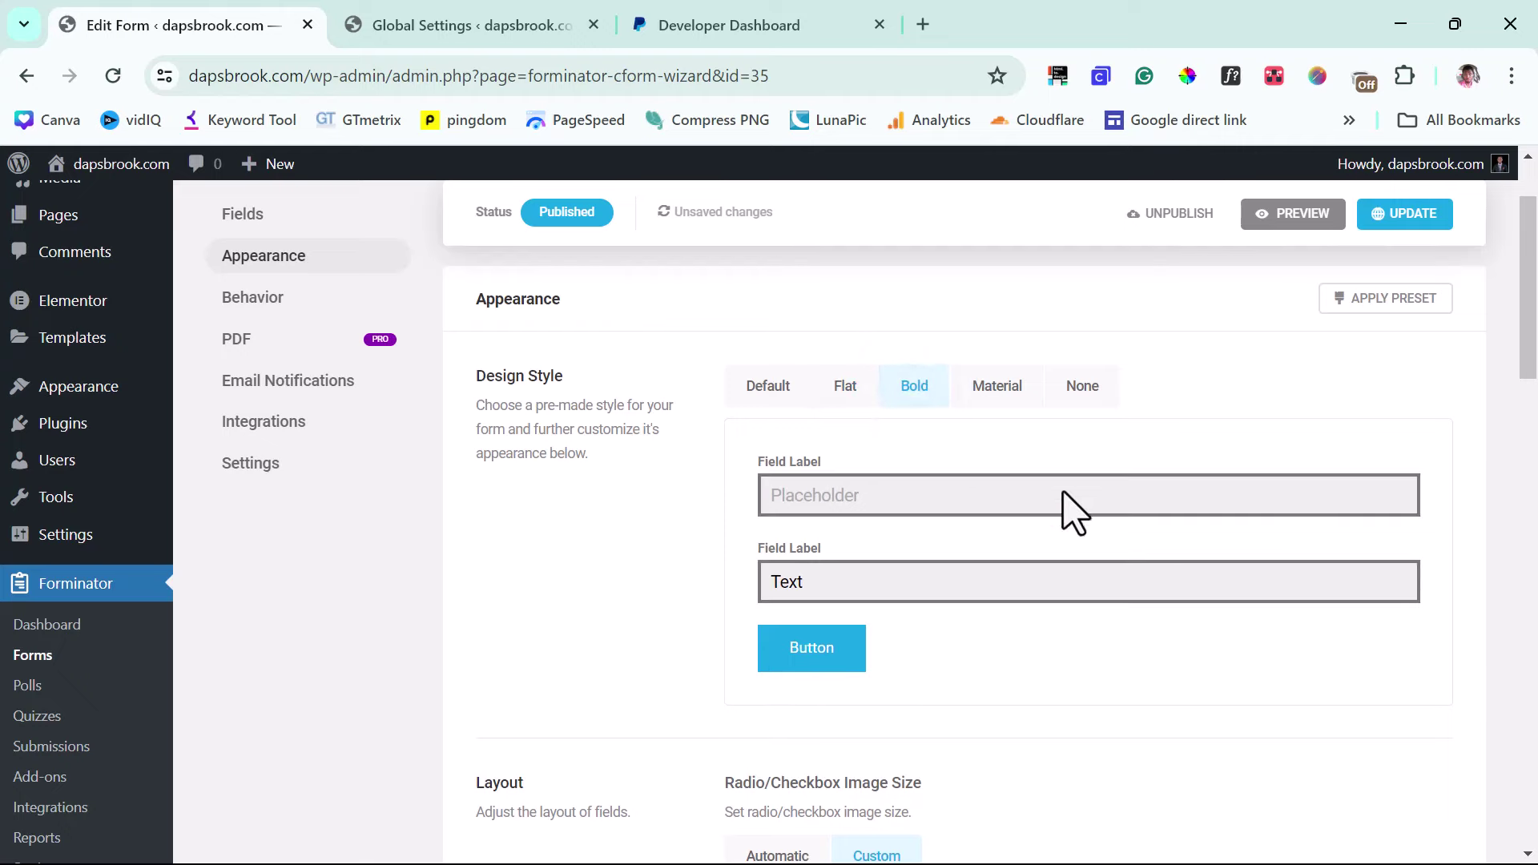
click(995, 389)
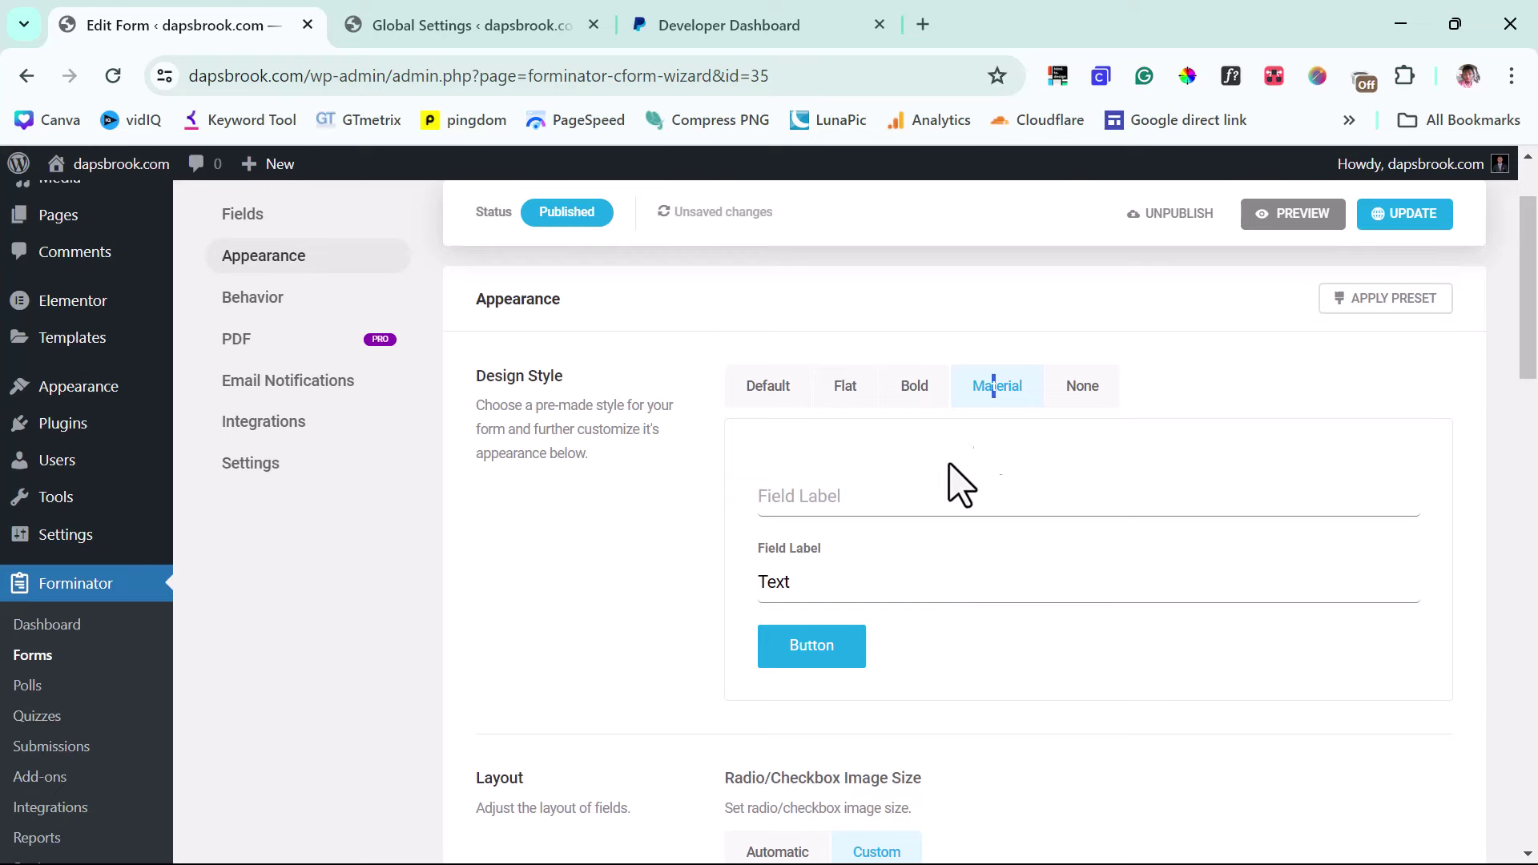
click(1083, 386)
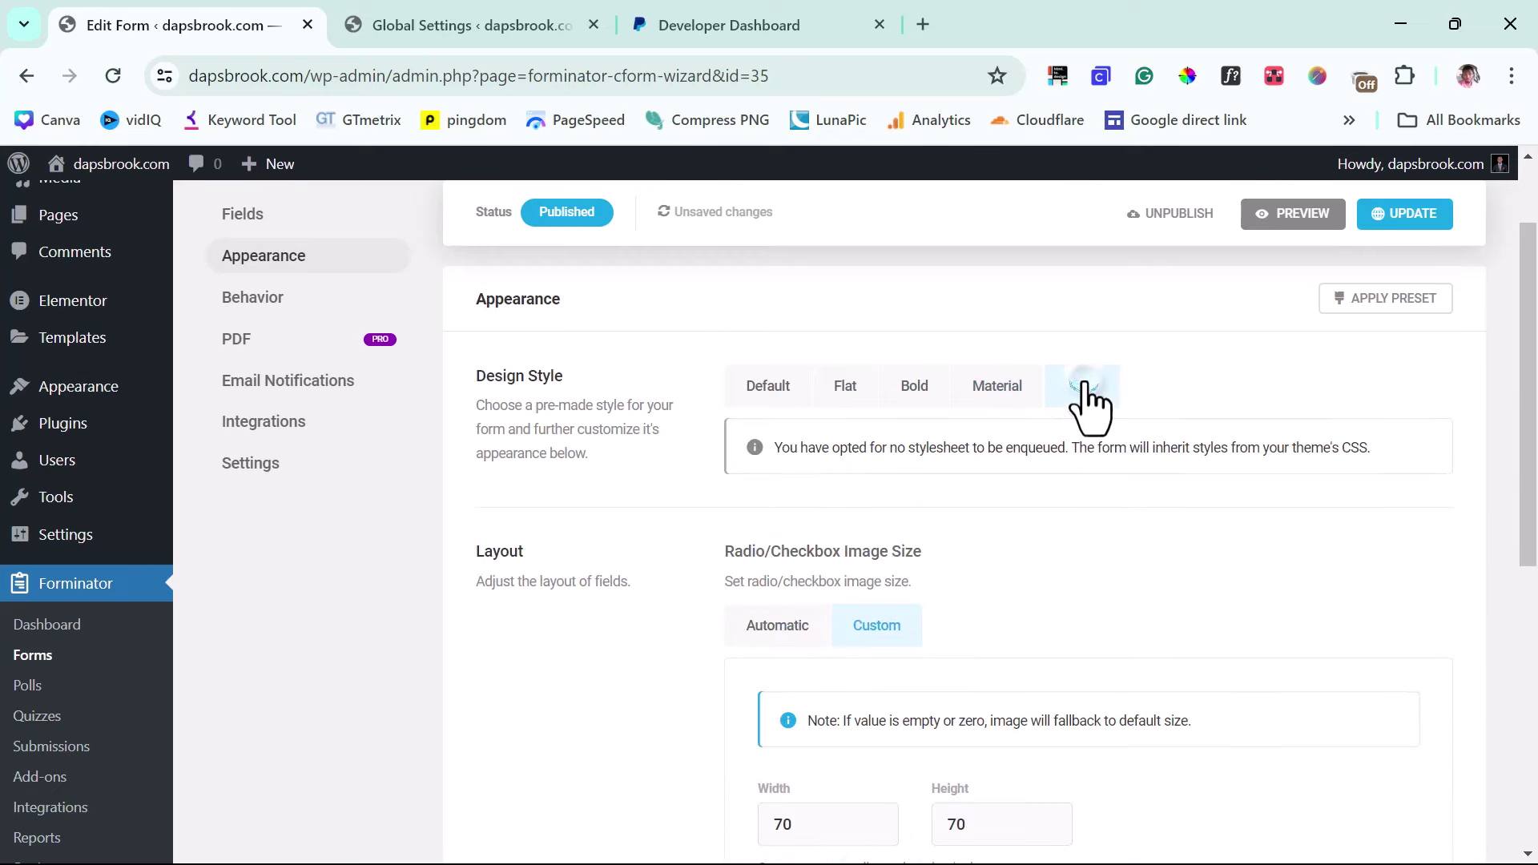
click(991, 389)
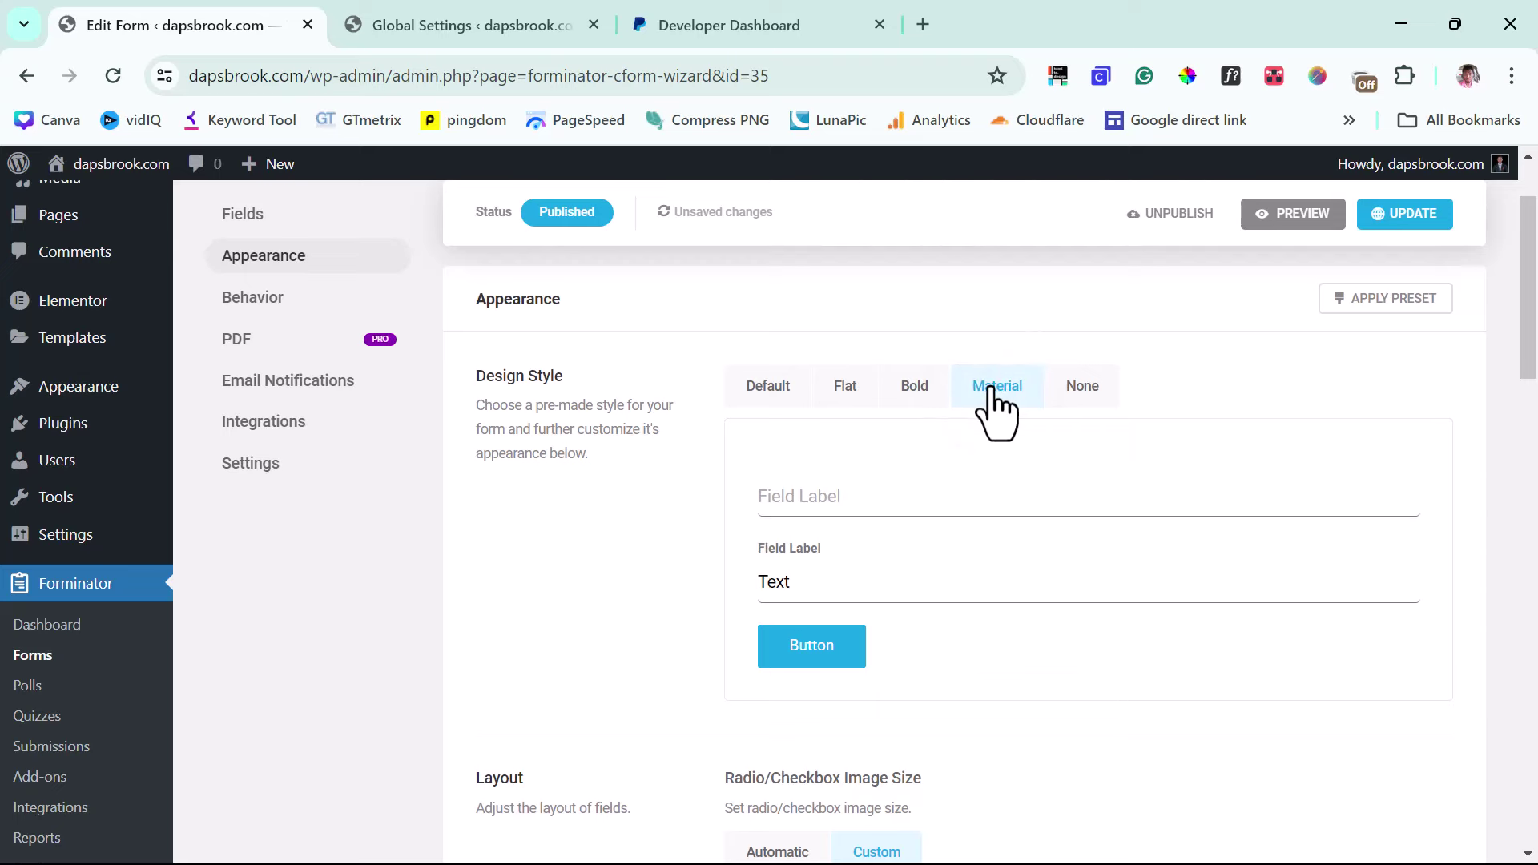
Step: Examine the form's layout, color, font, form container, field container and custom CSS appearance settings
scroll(1013, 473, down, 5)
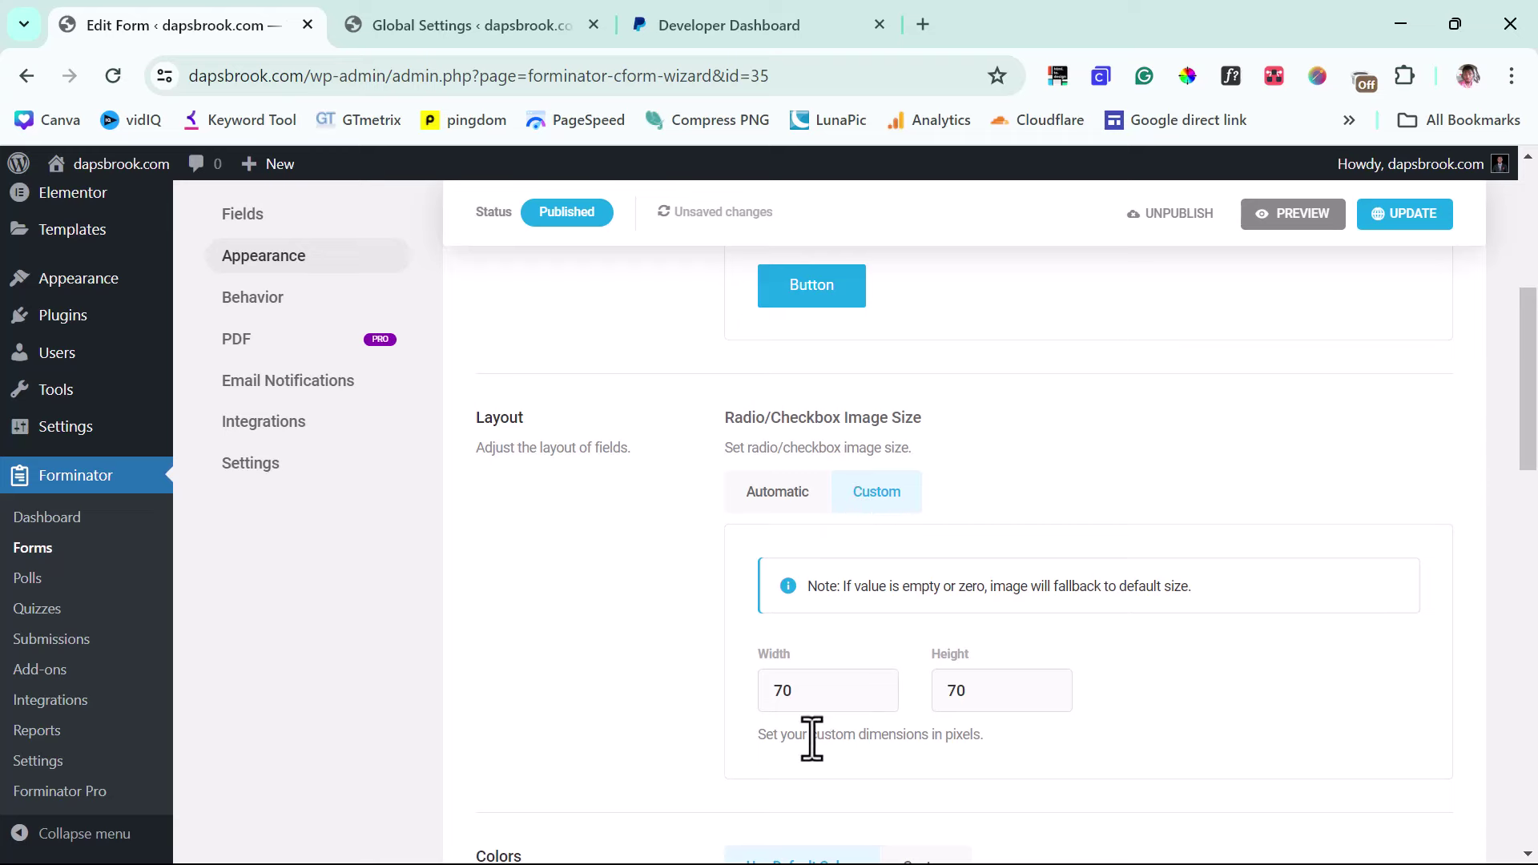
scroll(773, 529, down, 3)
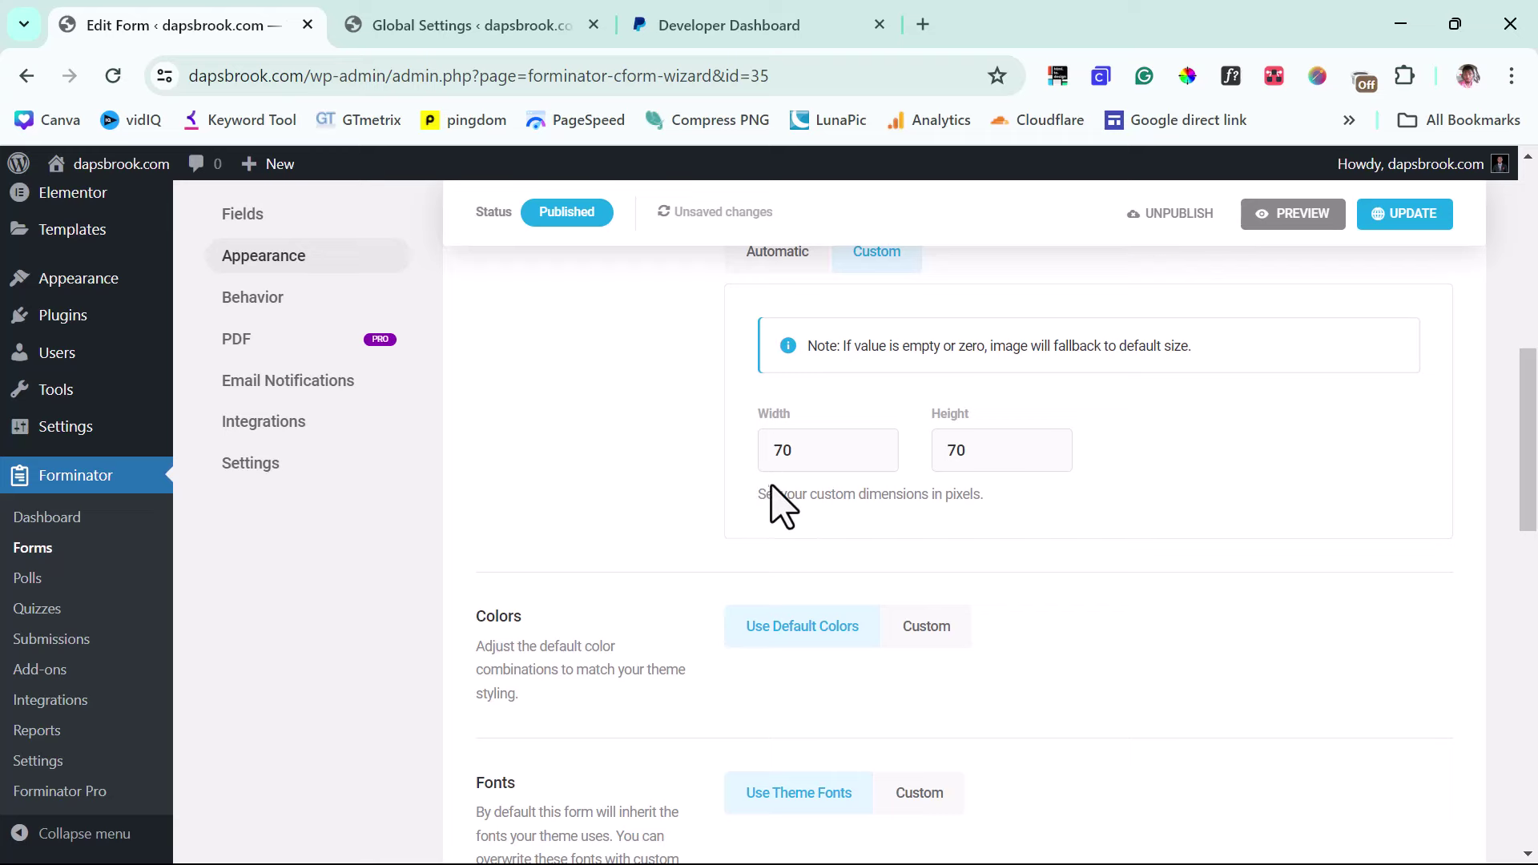
scroll(781, 507, down, 2)
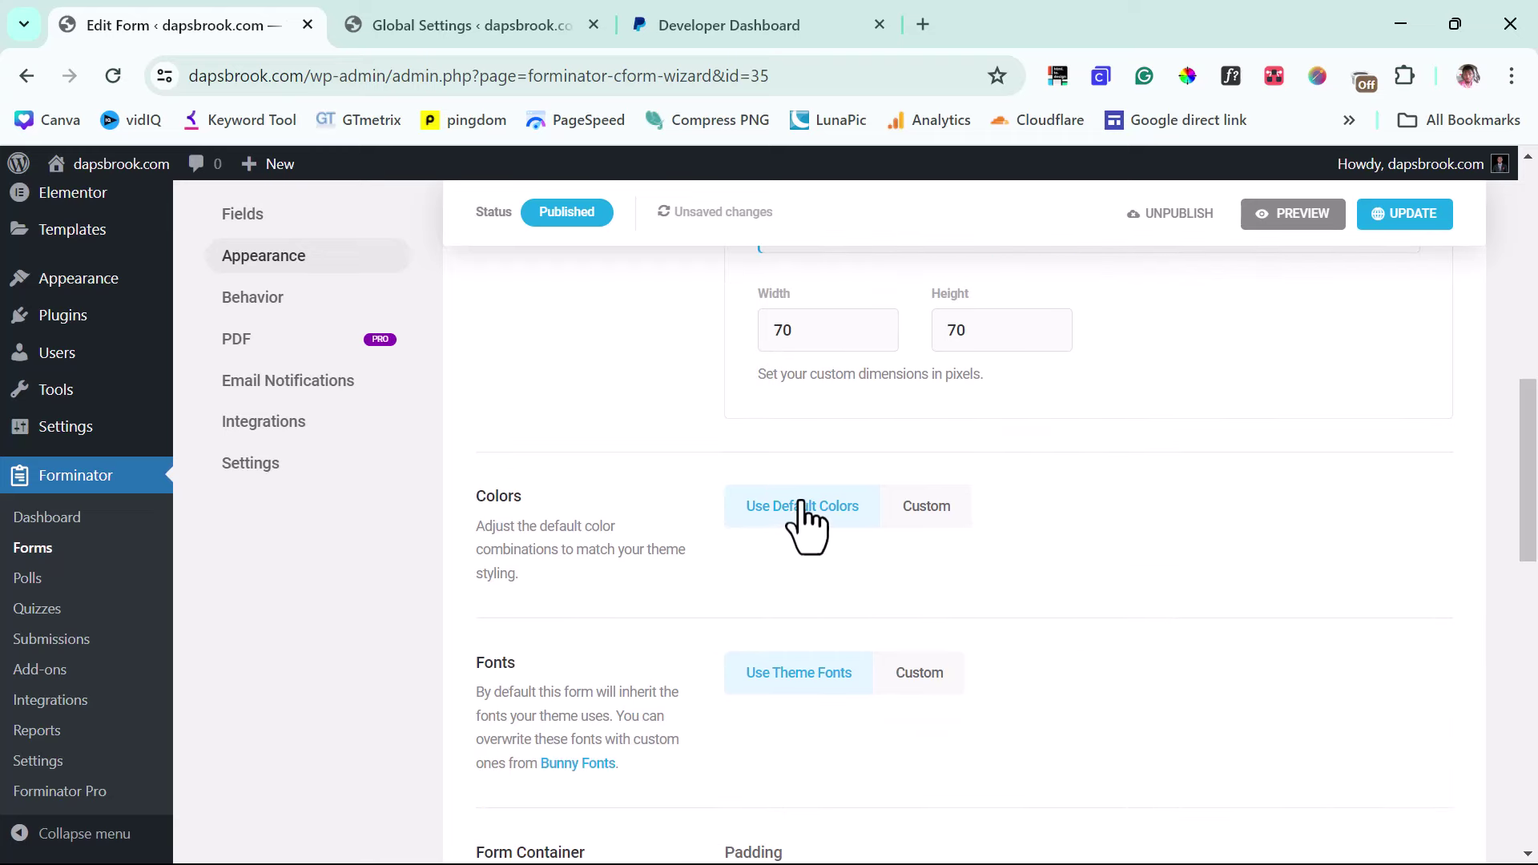
scroll(773, 677, down, 2)
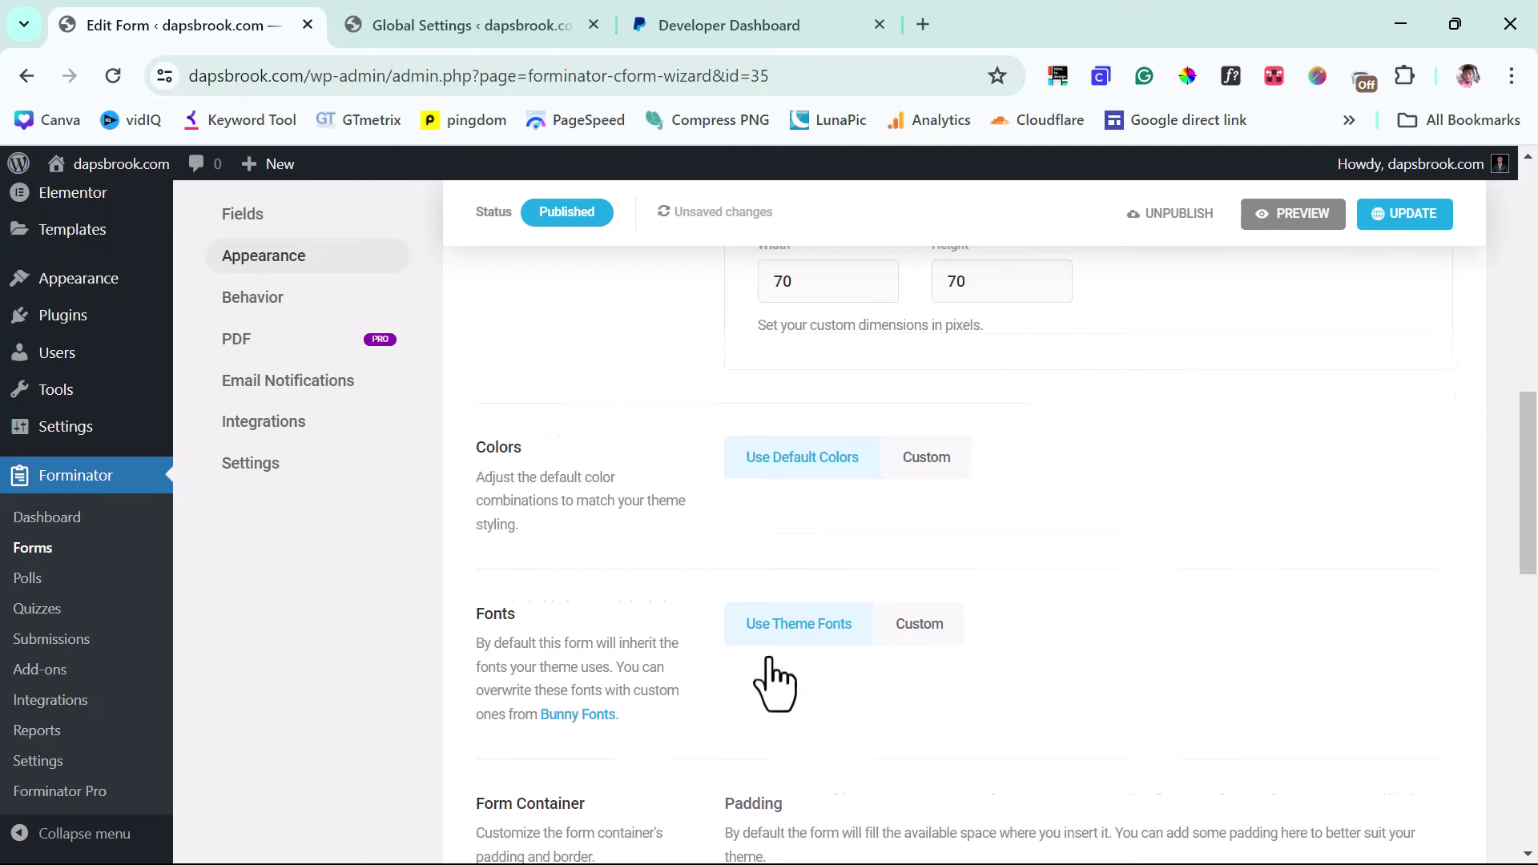
scroll(769, 665, down, 6)
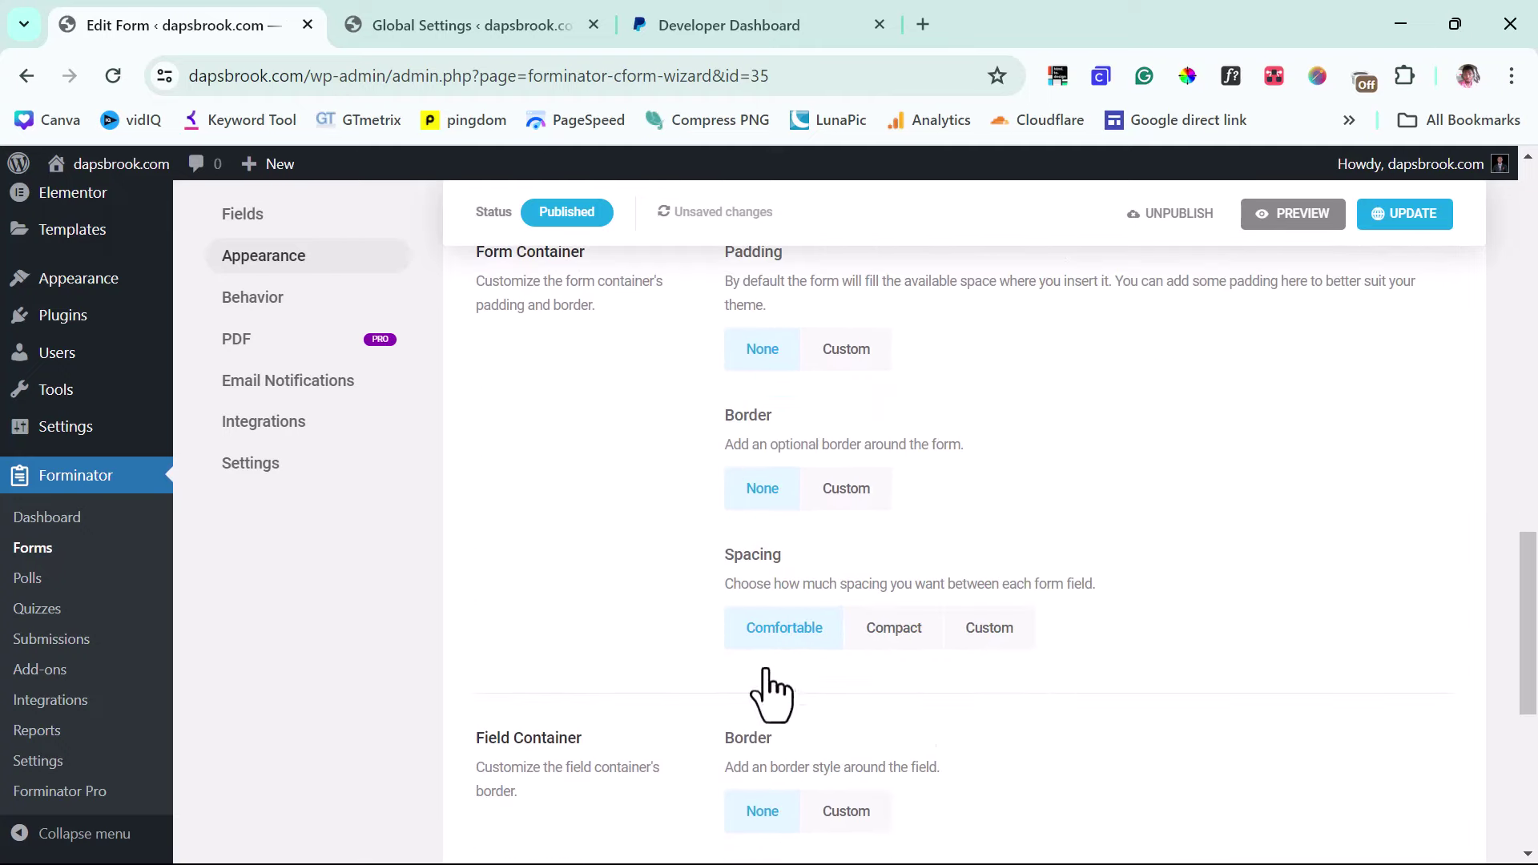
scroll(781, 705, down, 4)
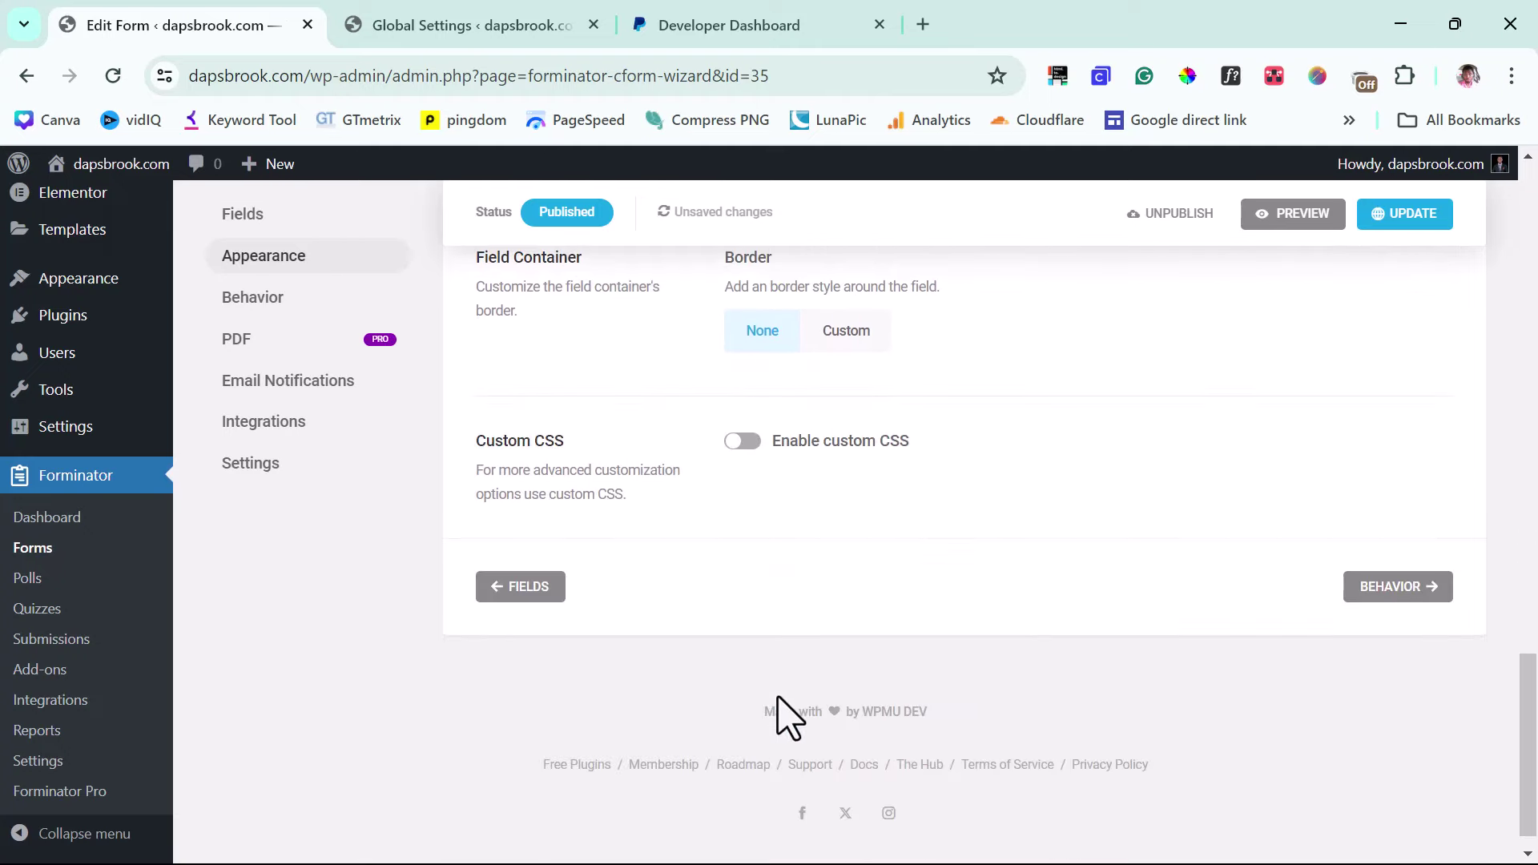
scroll(780, 713, up, 7)
scroll(783, 712, up, 10)
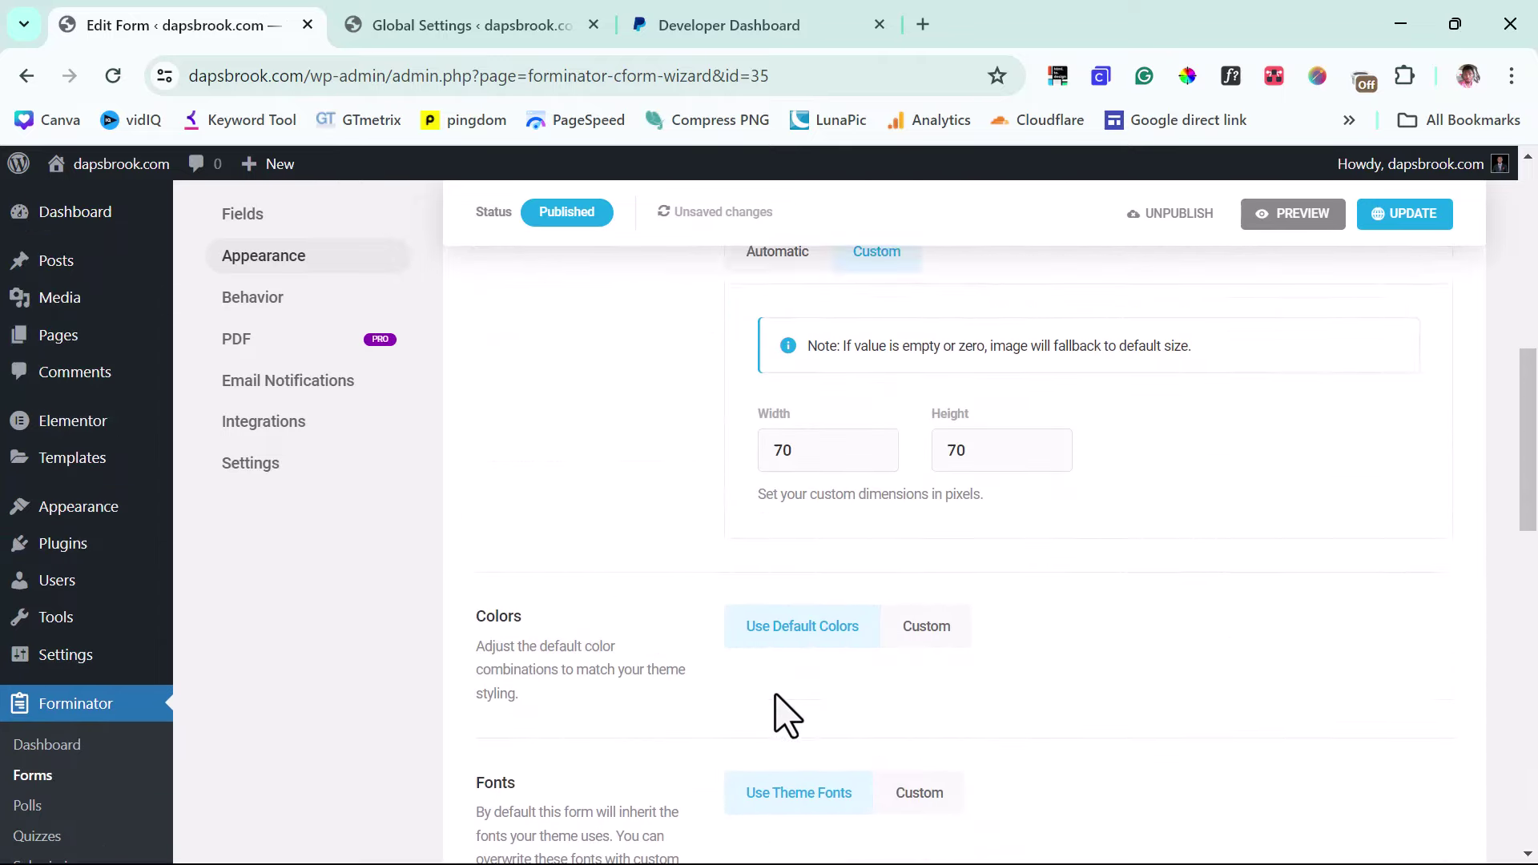
scroll(769, 689, up, 5)
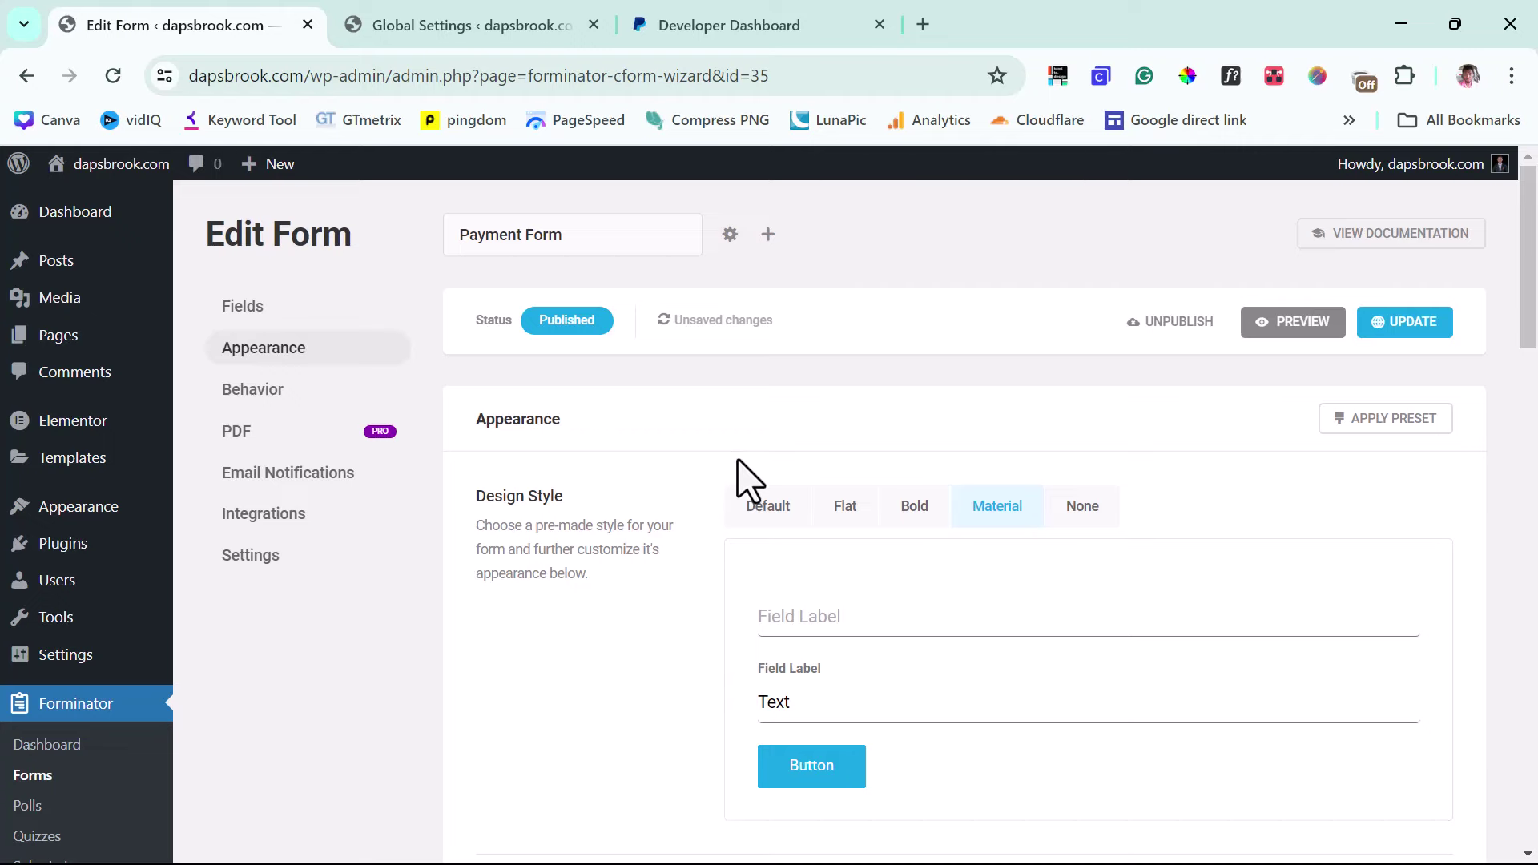
Step: Preview the form's first page in the Material design style, down to its end, and close the preview
click(1287, 333)
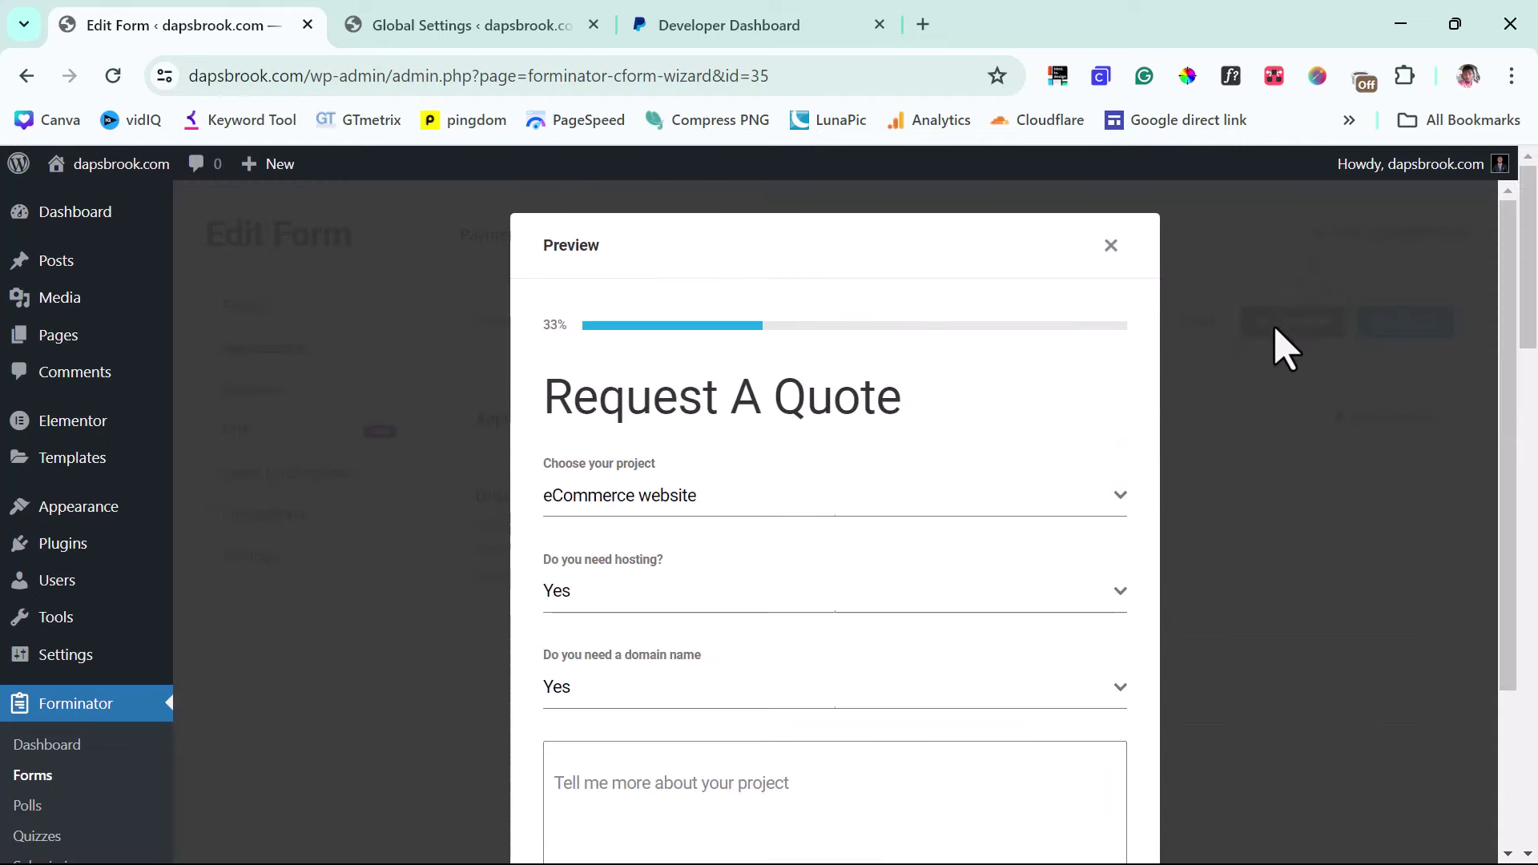
scroll(817, 489, down, 3)
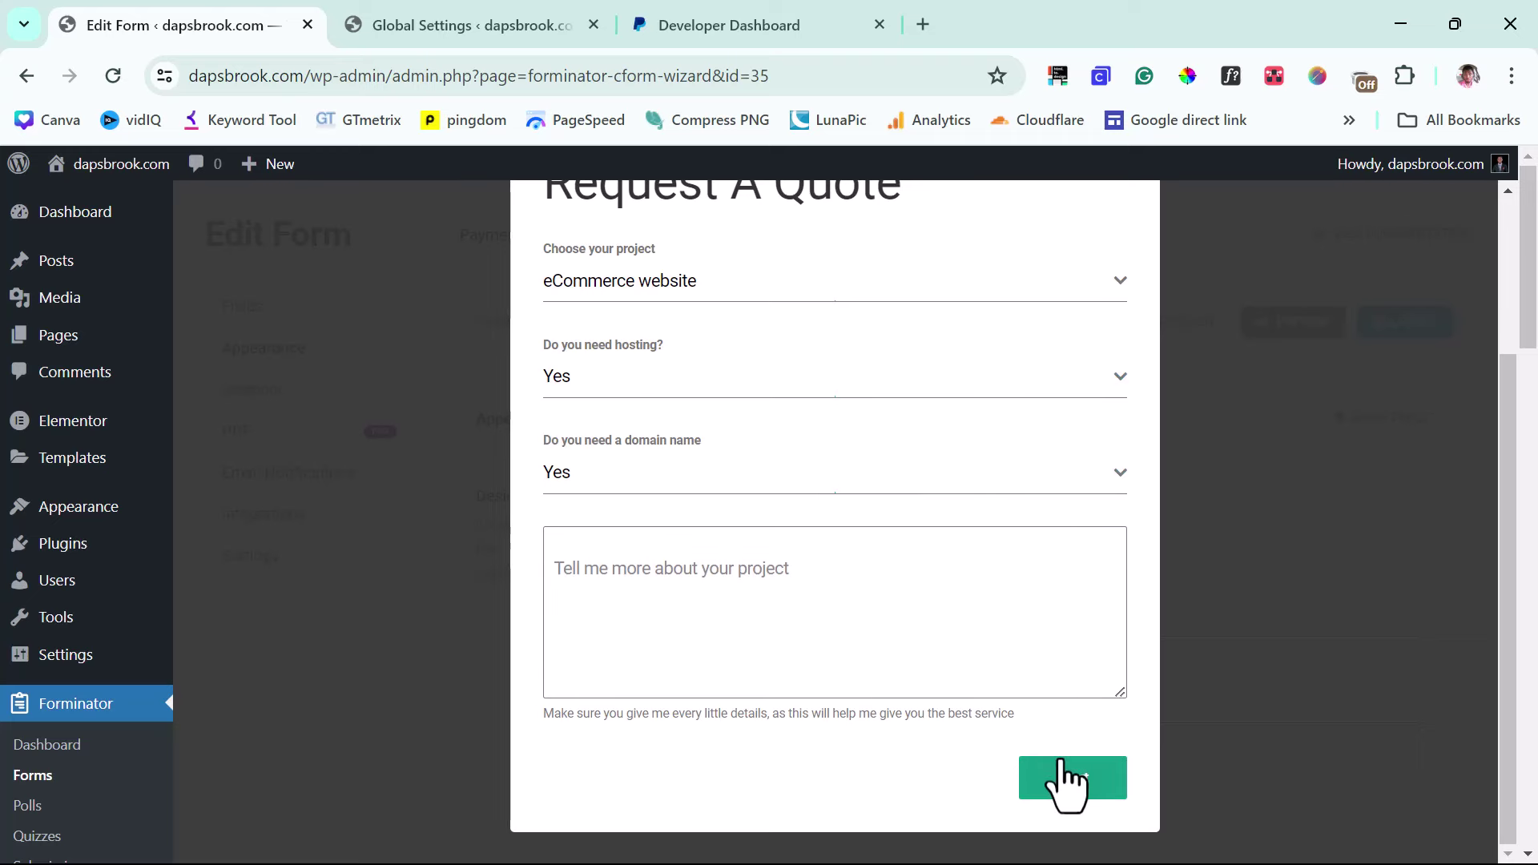
scroll(853, 620, up, 3)
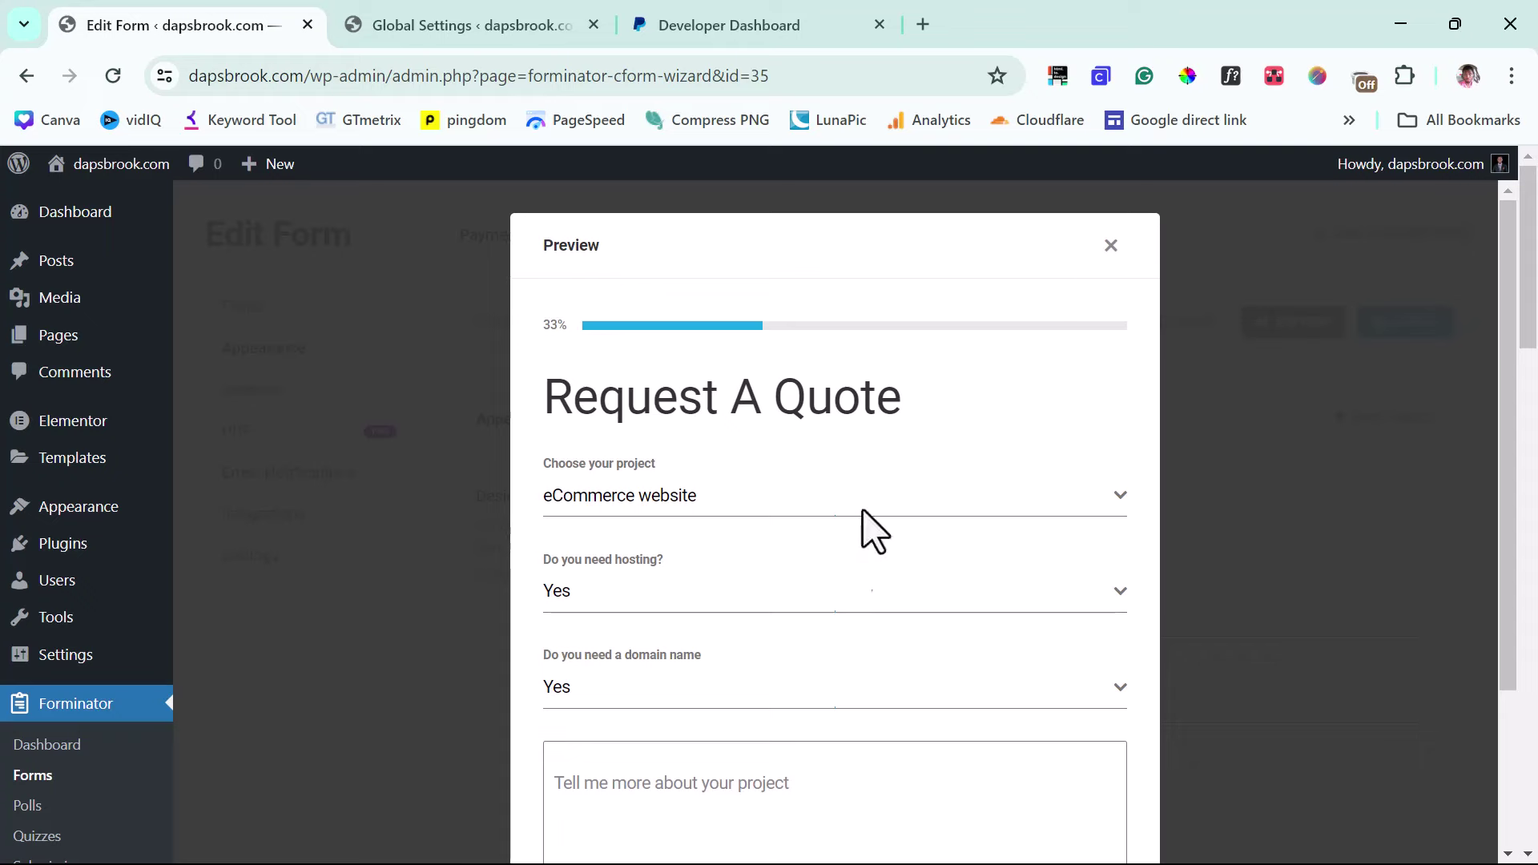
click(1109, 246)
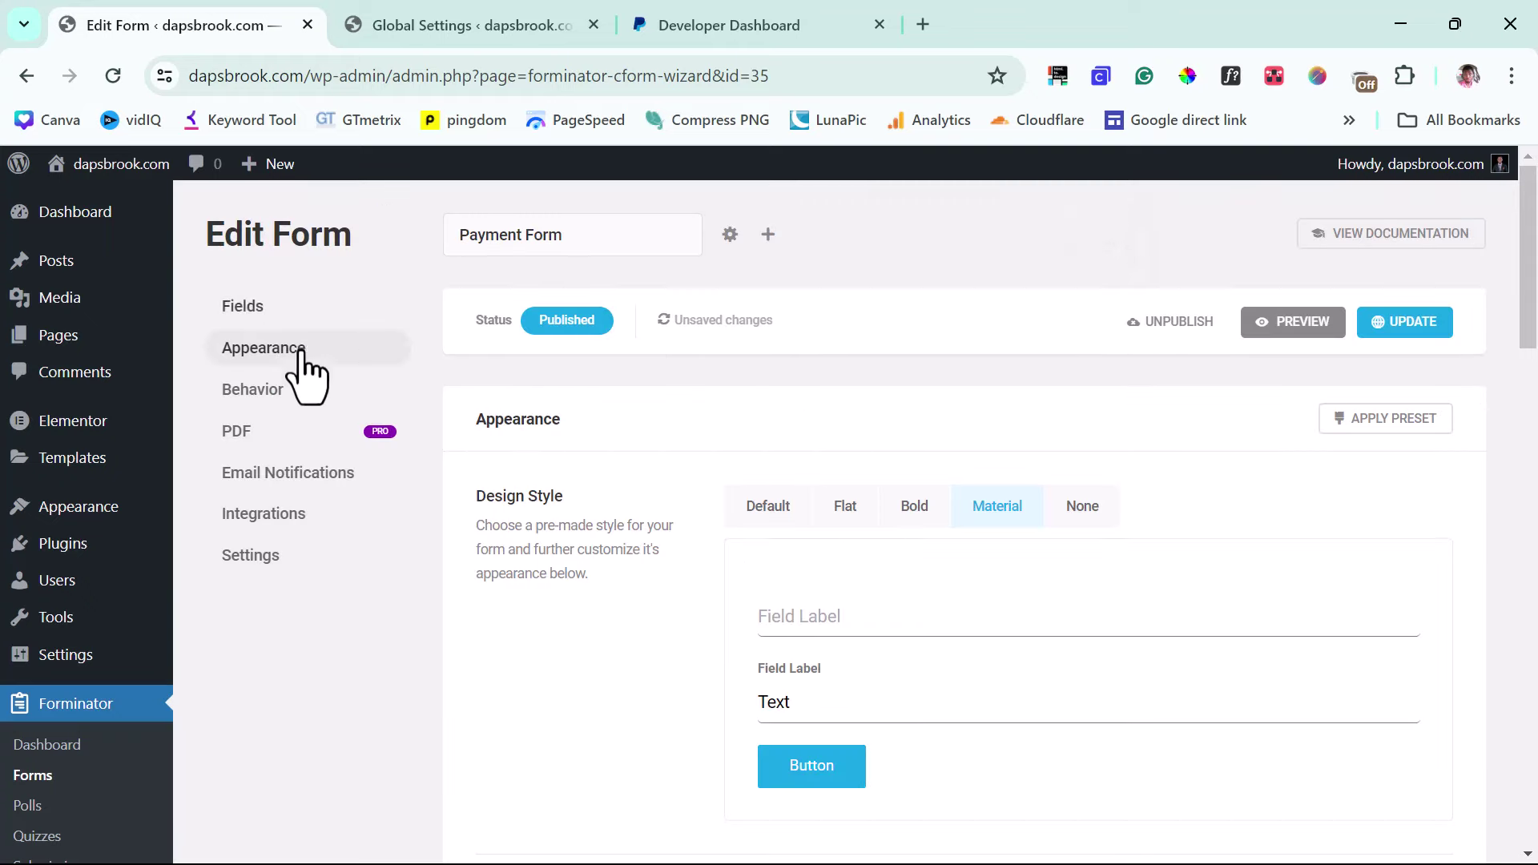
Step: Open the form's after-submission Inline Message behavior for editing and review its thank-you text
click(256, 391)
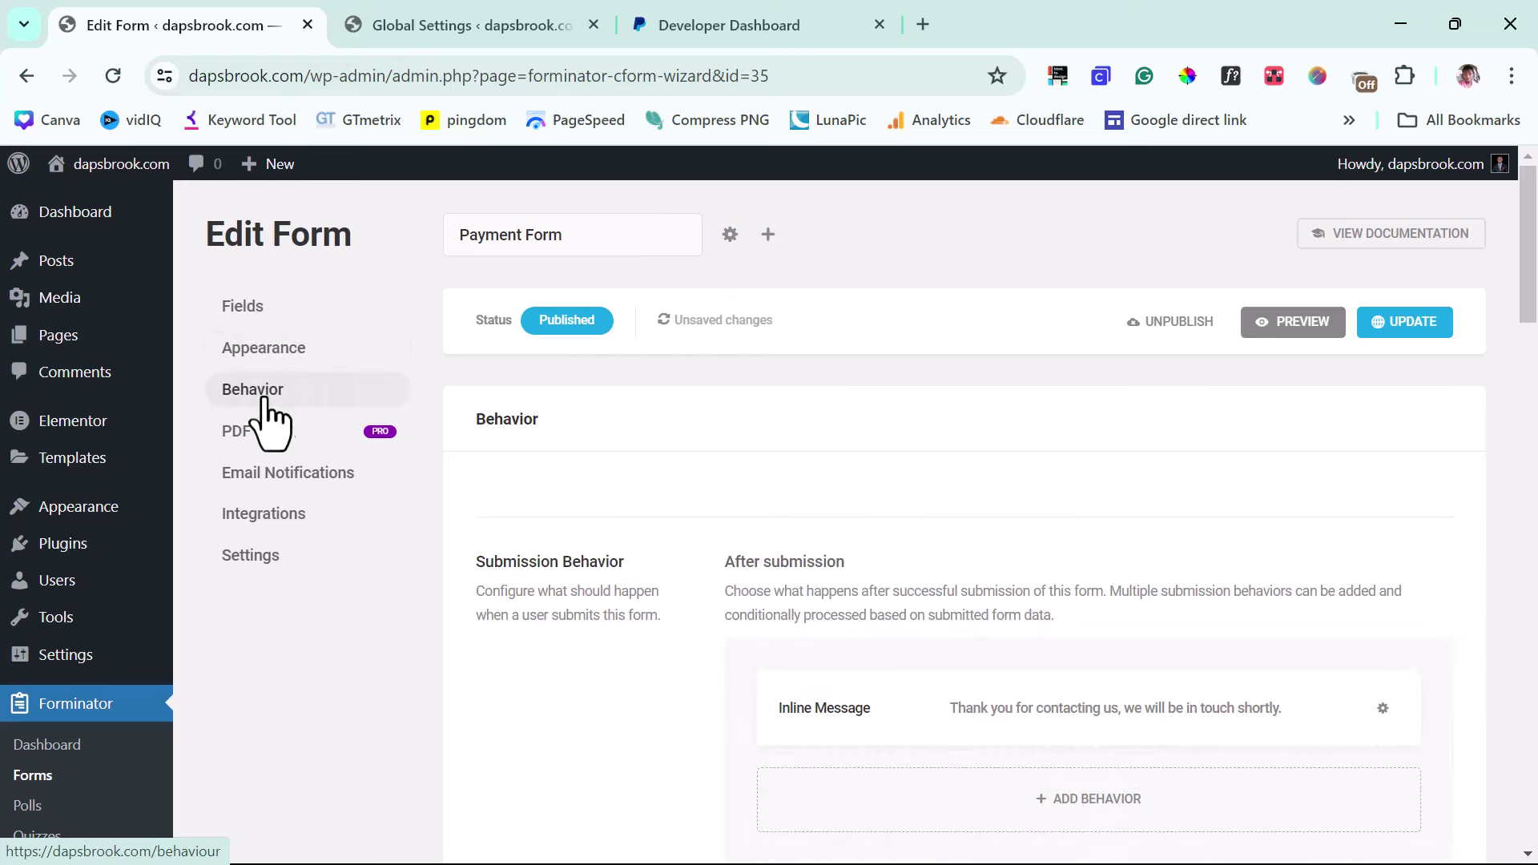
scroll(881, 405, down, 3)
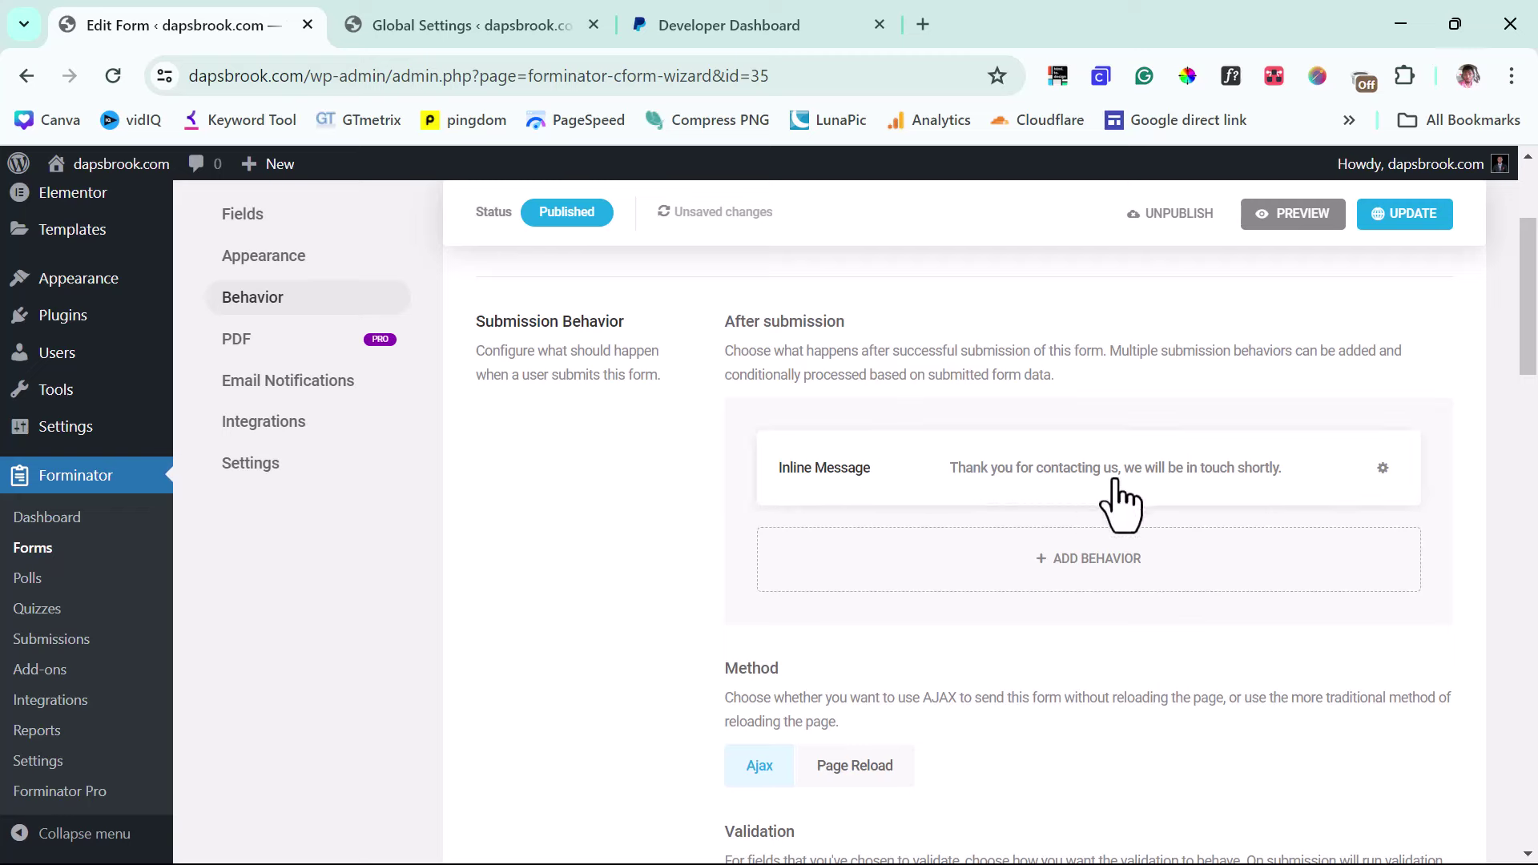
click(1137, 486)
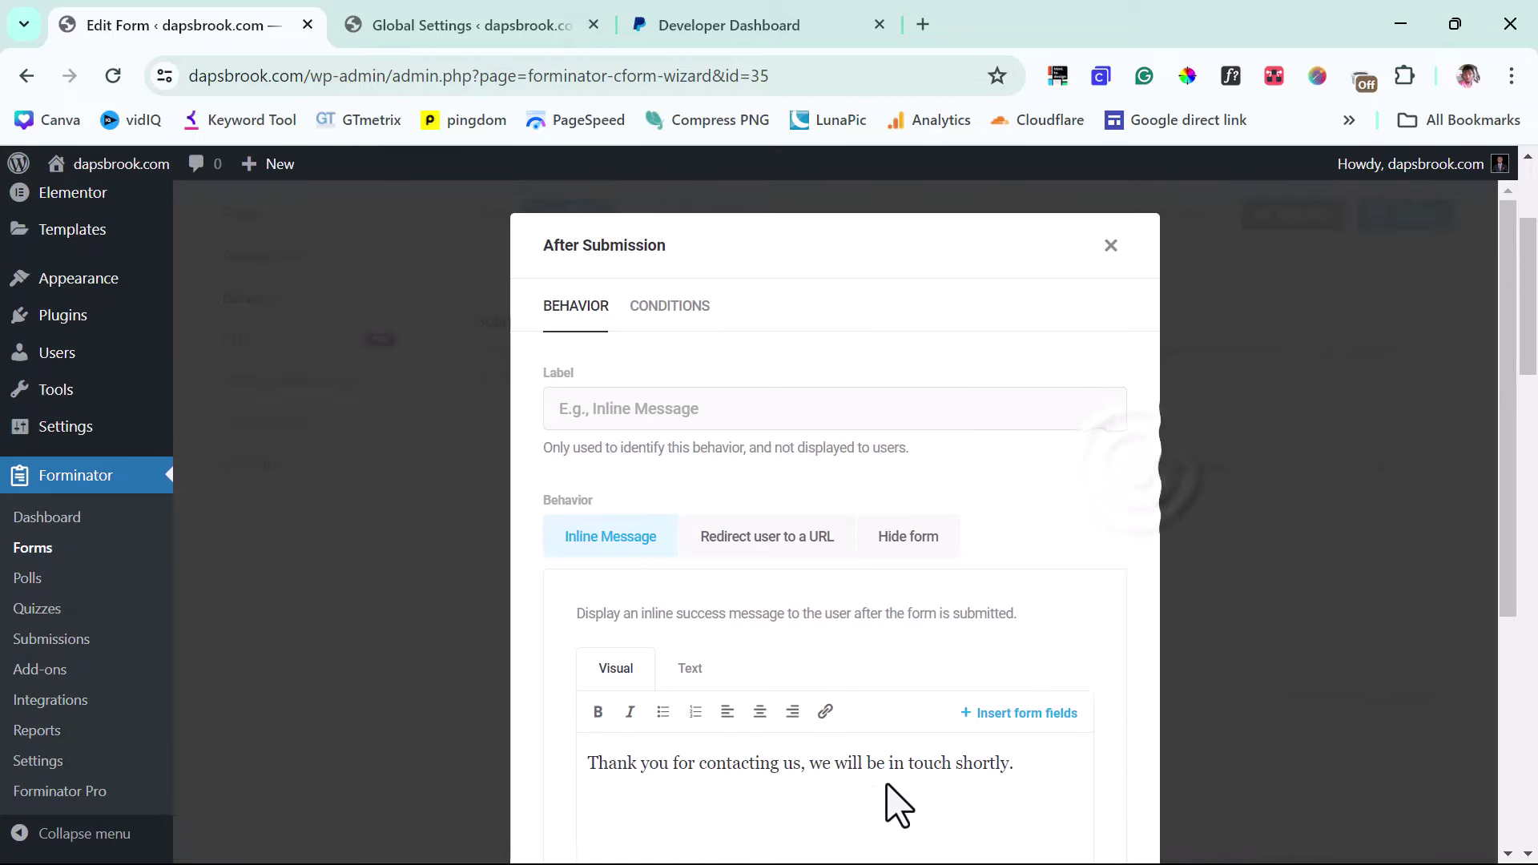
scroll(848, 793, down, 2)
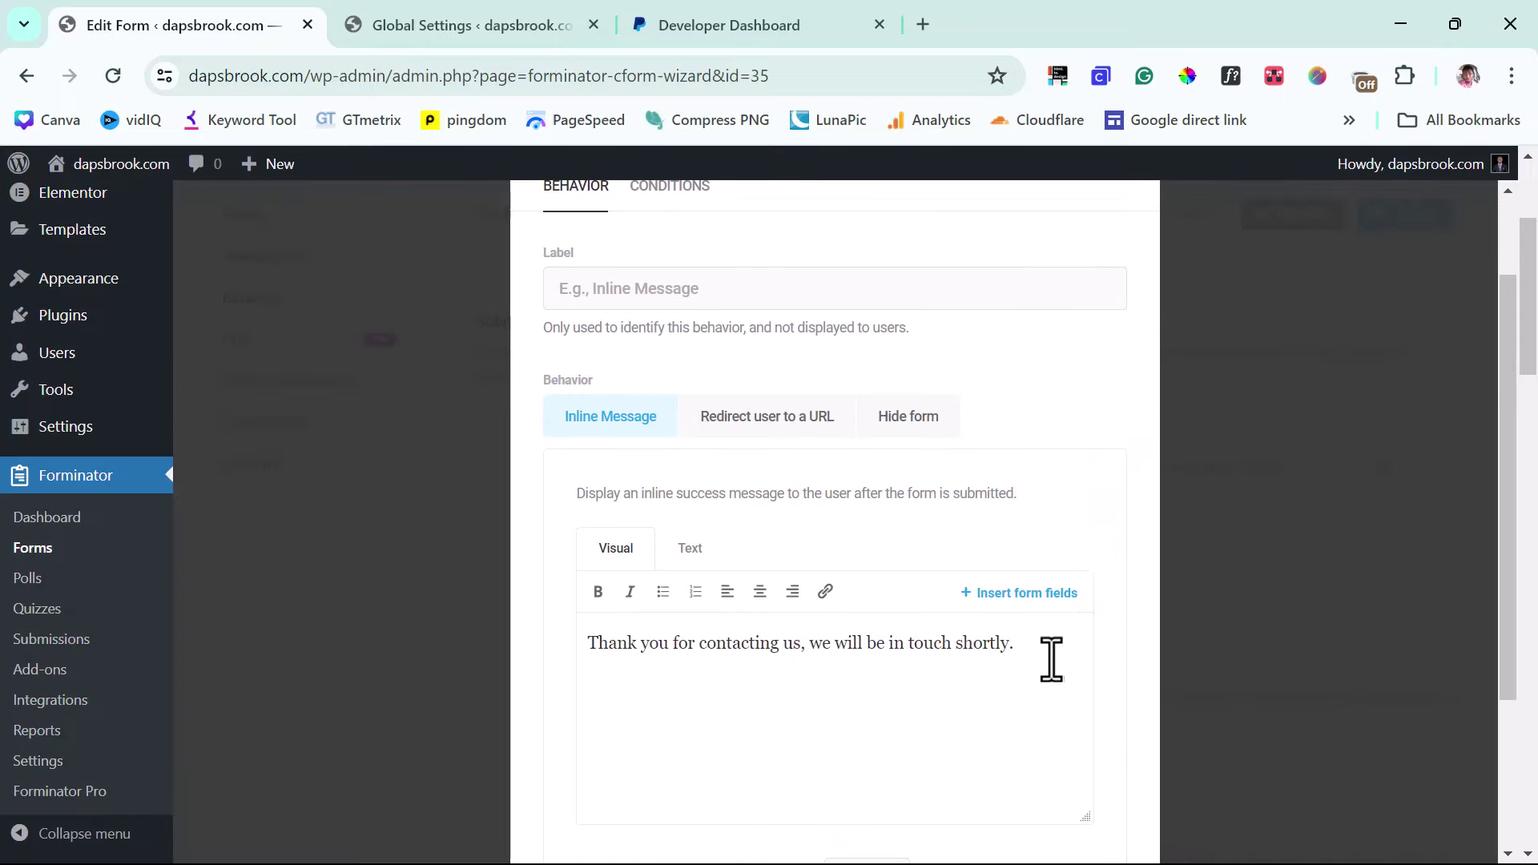
click(1050, 659)
shift+click(604, 640)
click(776, 700)
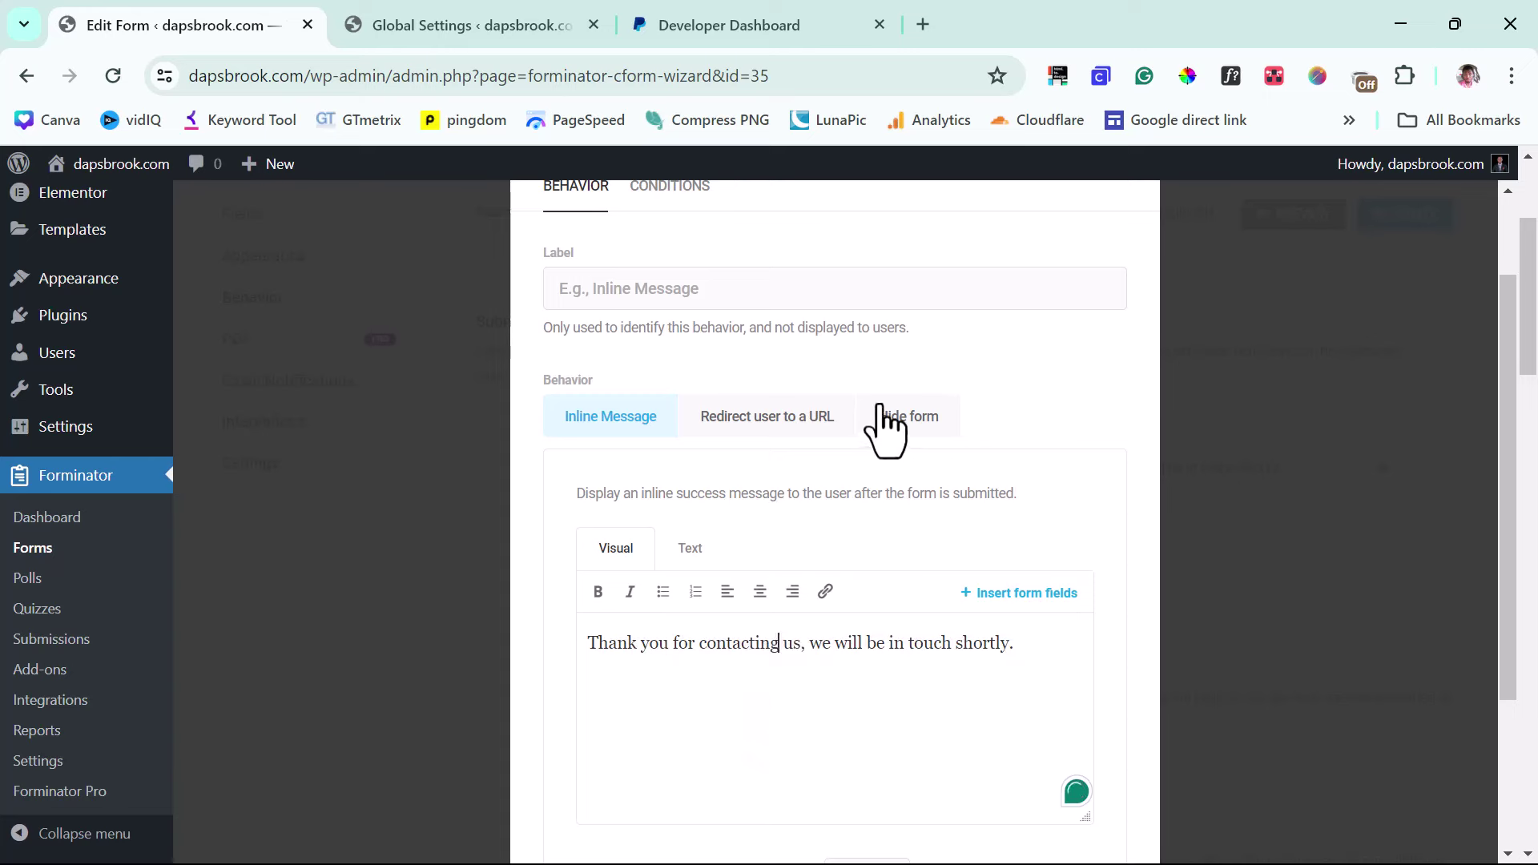
Step: Look at the Redirect user to a URL behavior and its redirection options, and switch back to Inline Message
click(762, 422)
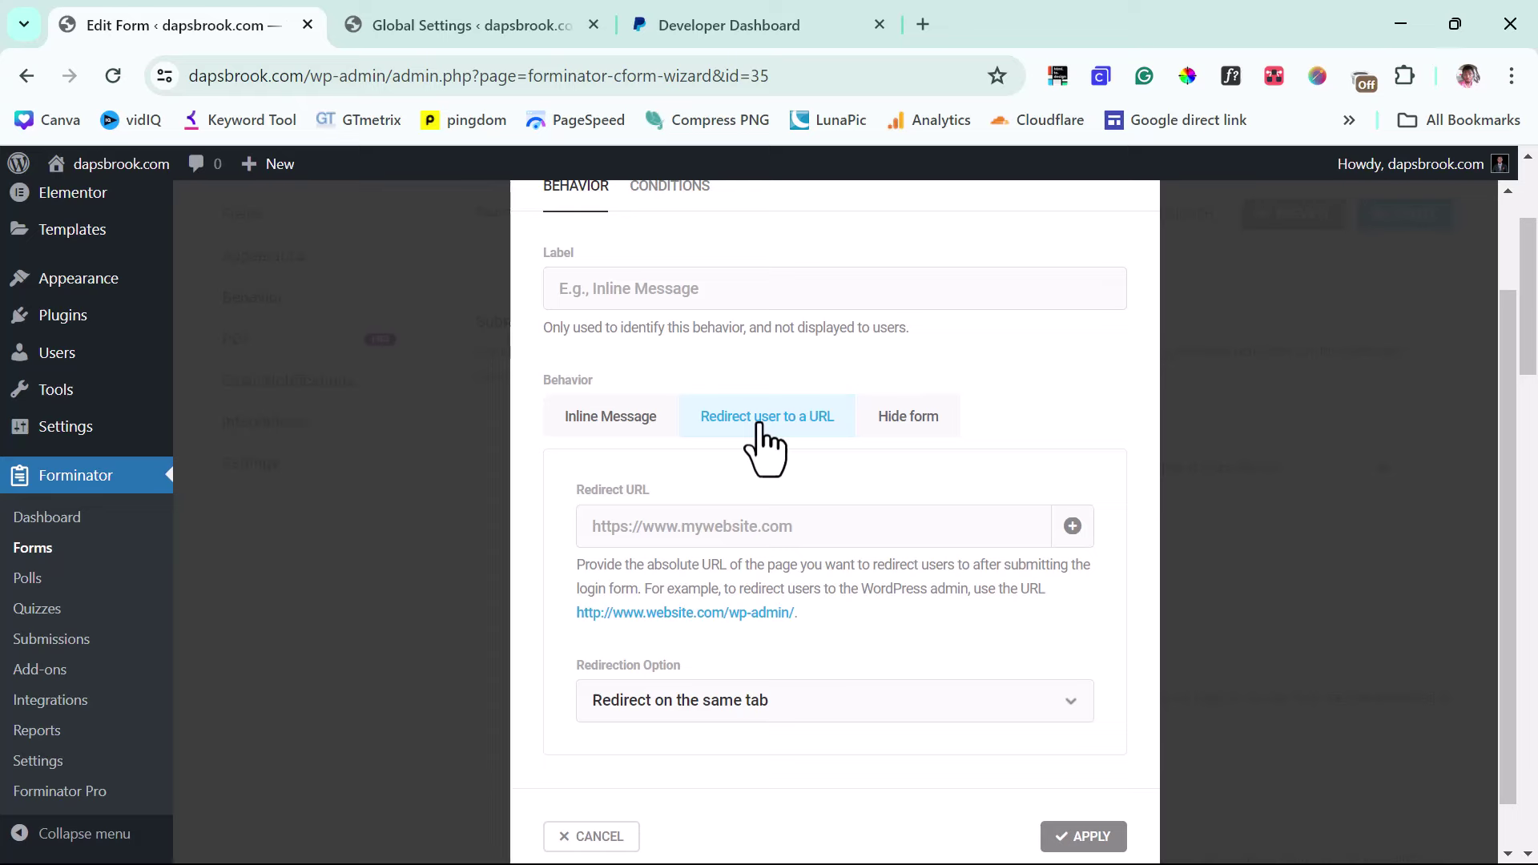
click(745, 526)
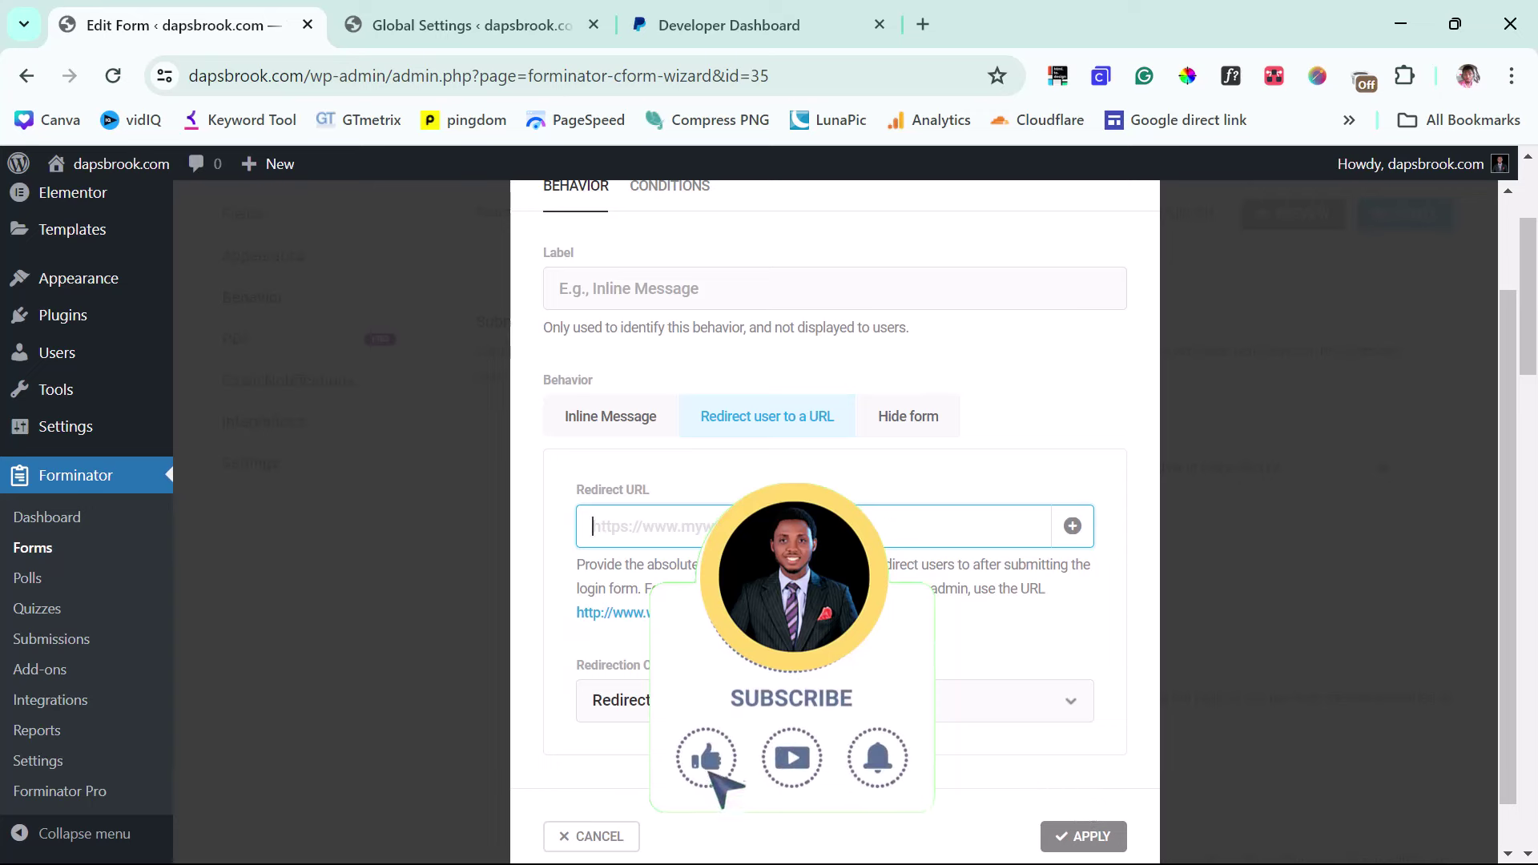
click(835, 701)
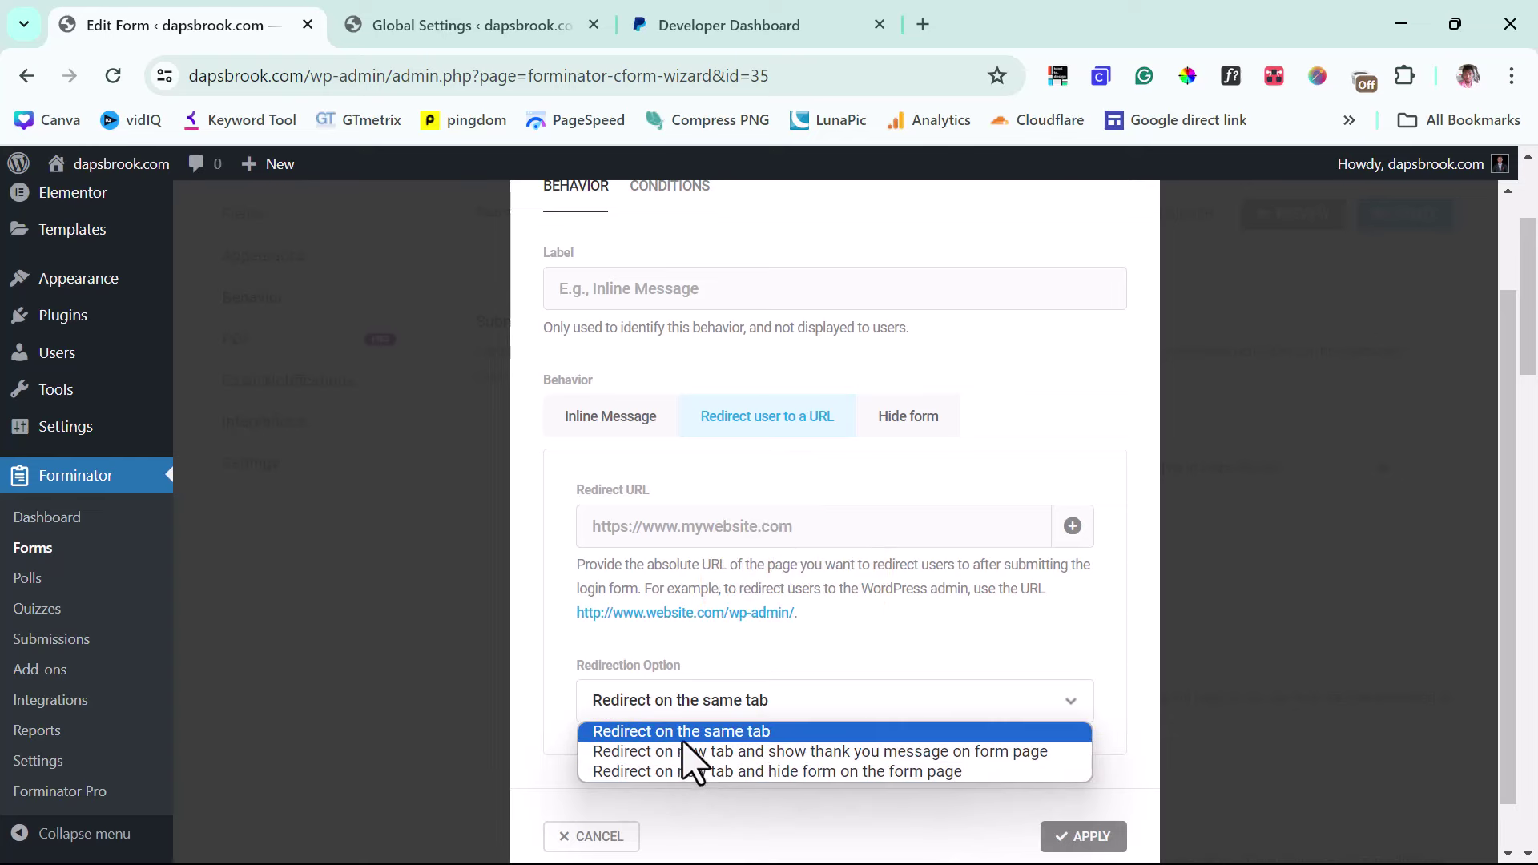
click(625, 416)
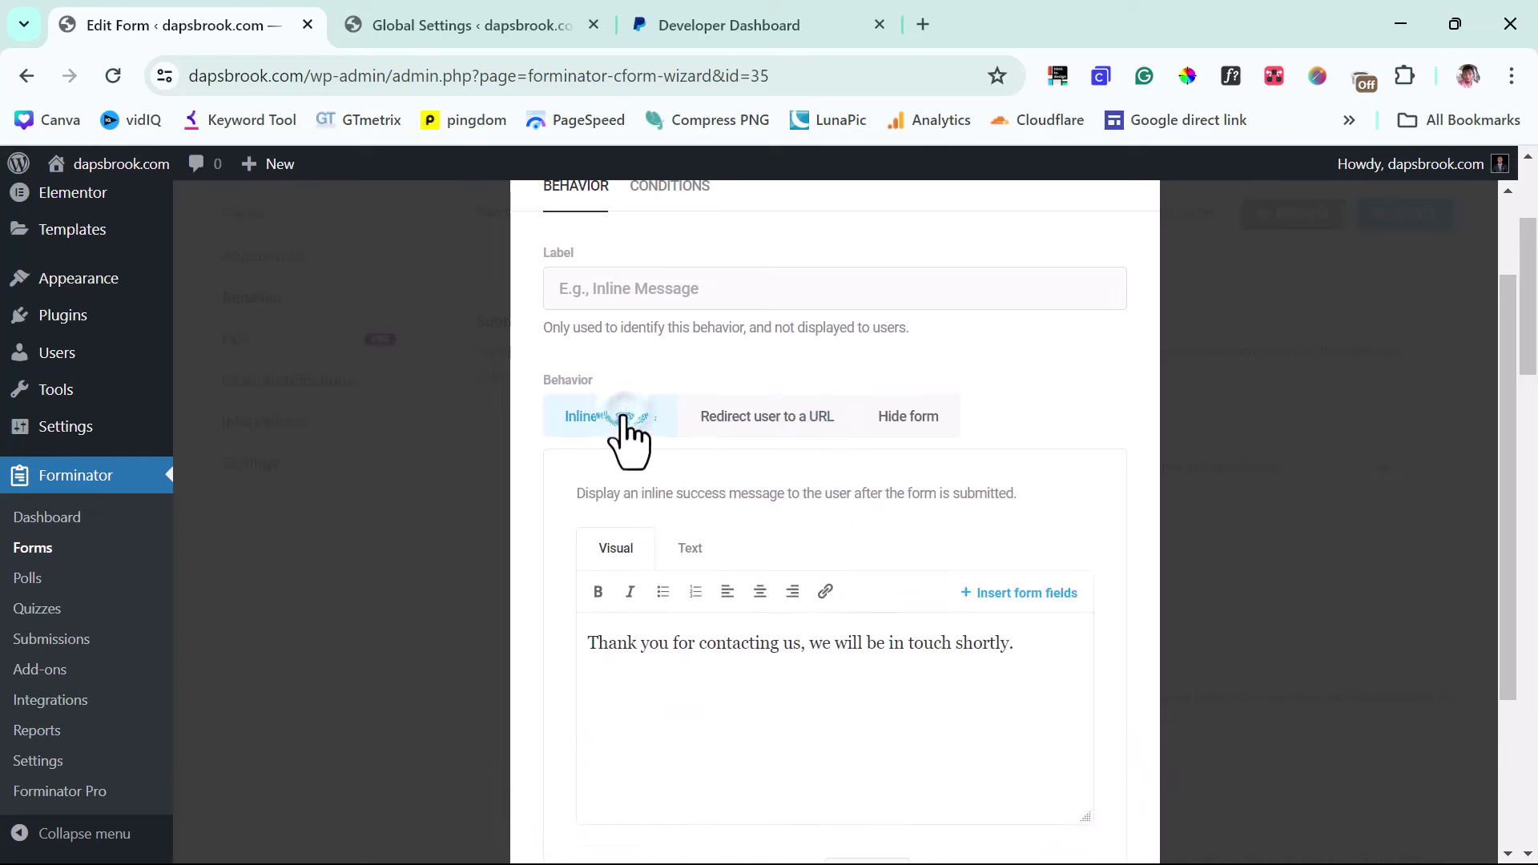
Step: Set the inline success message to auto-close after 5 seconds and apply the after-submission behavior
scroll(845, 629, down, 3)
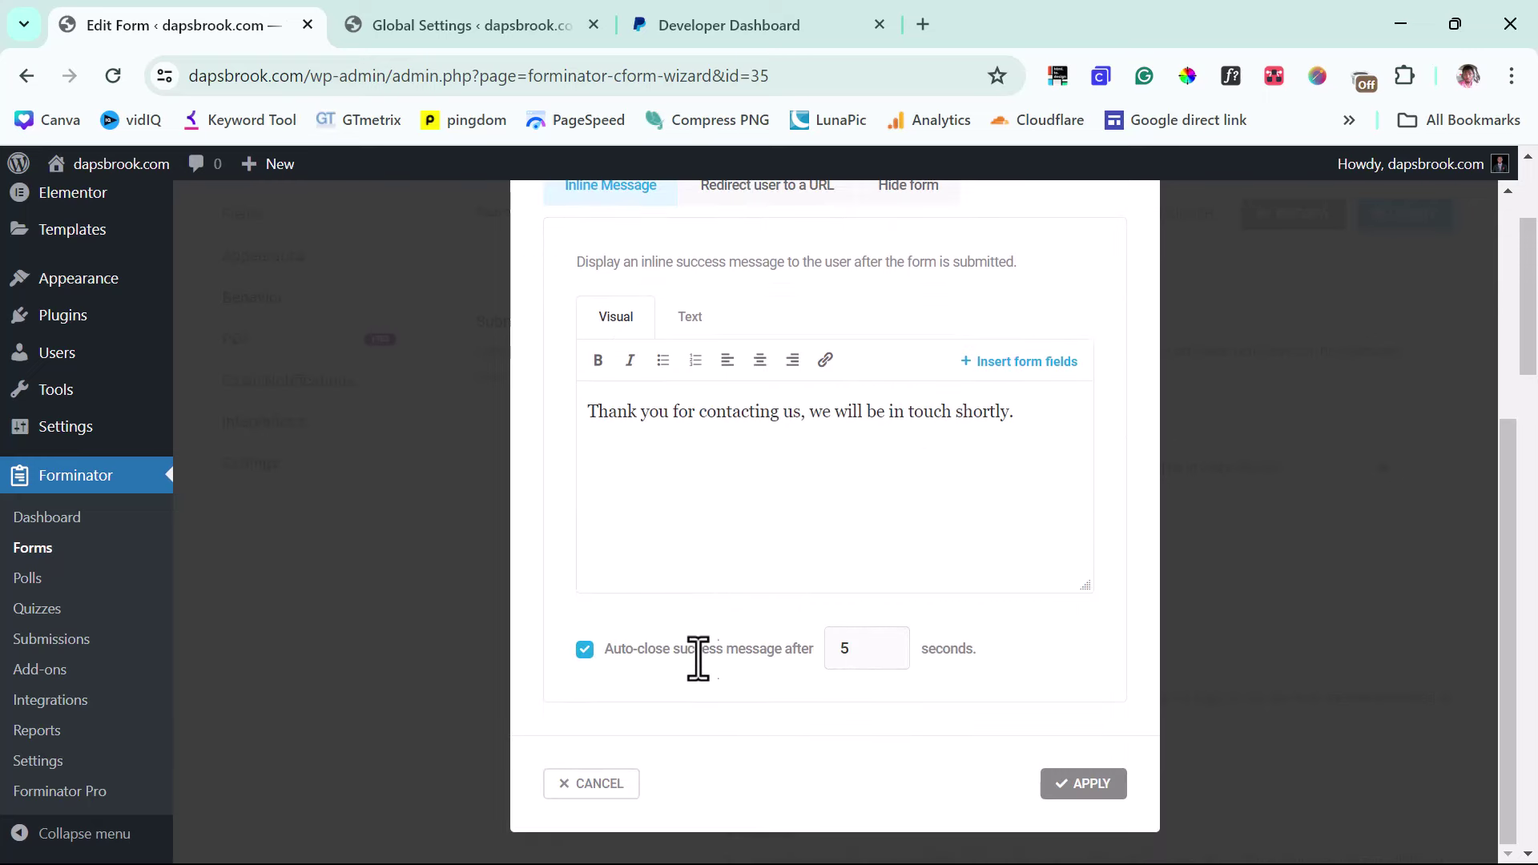
click(843, 663)
key(BackSpace)
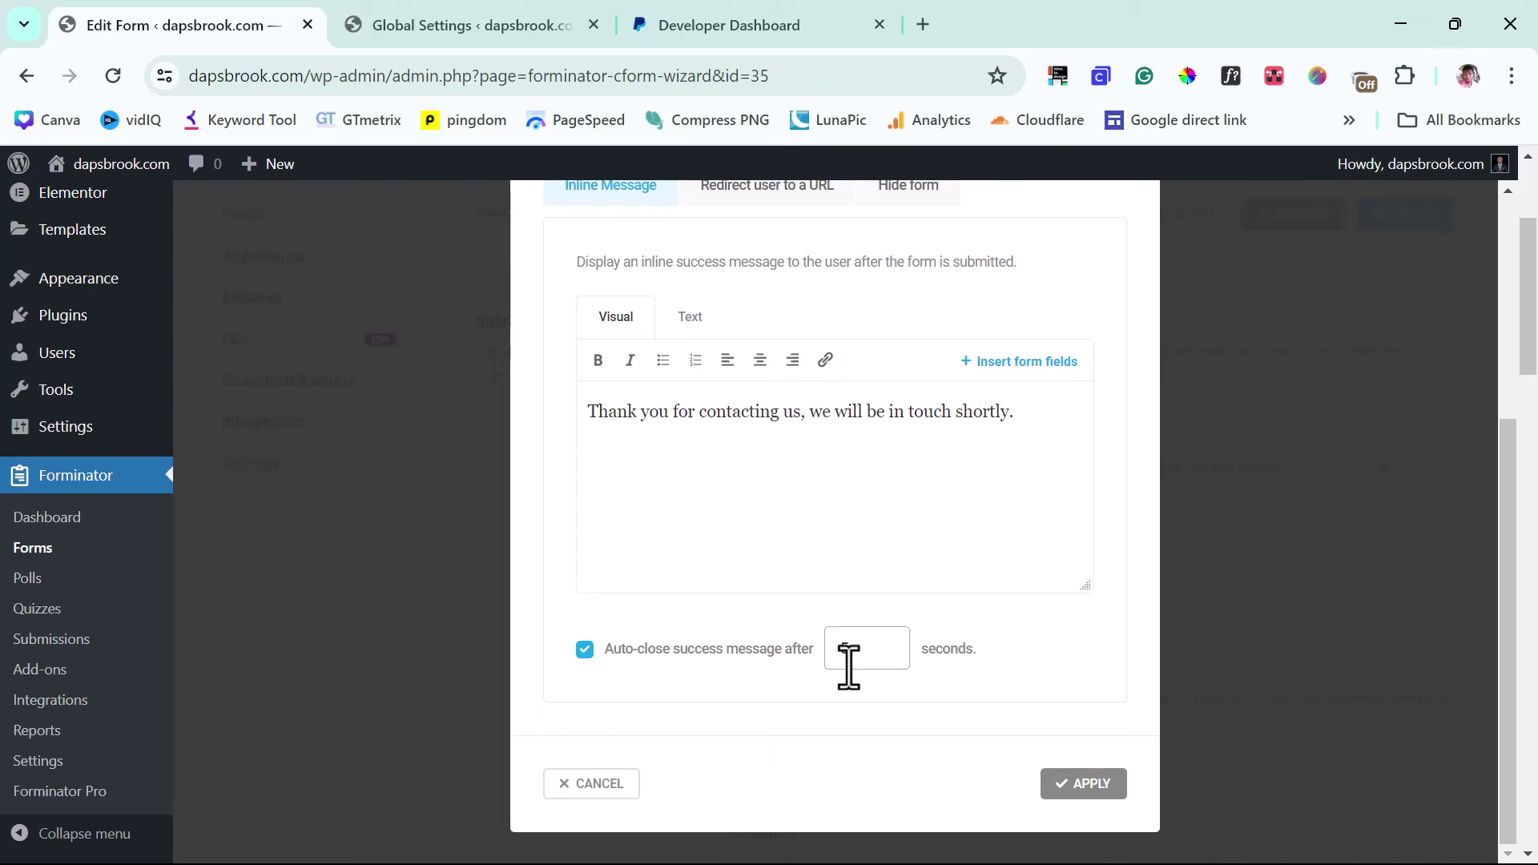
text(5)
click(584, 651)
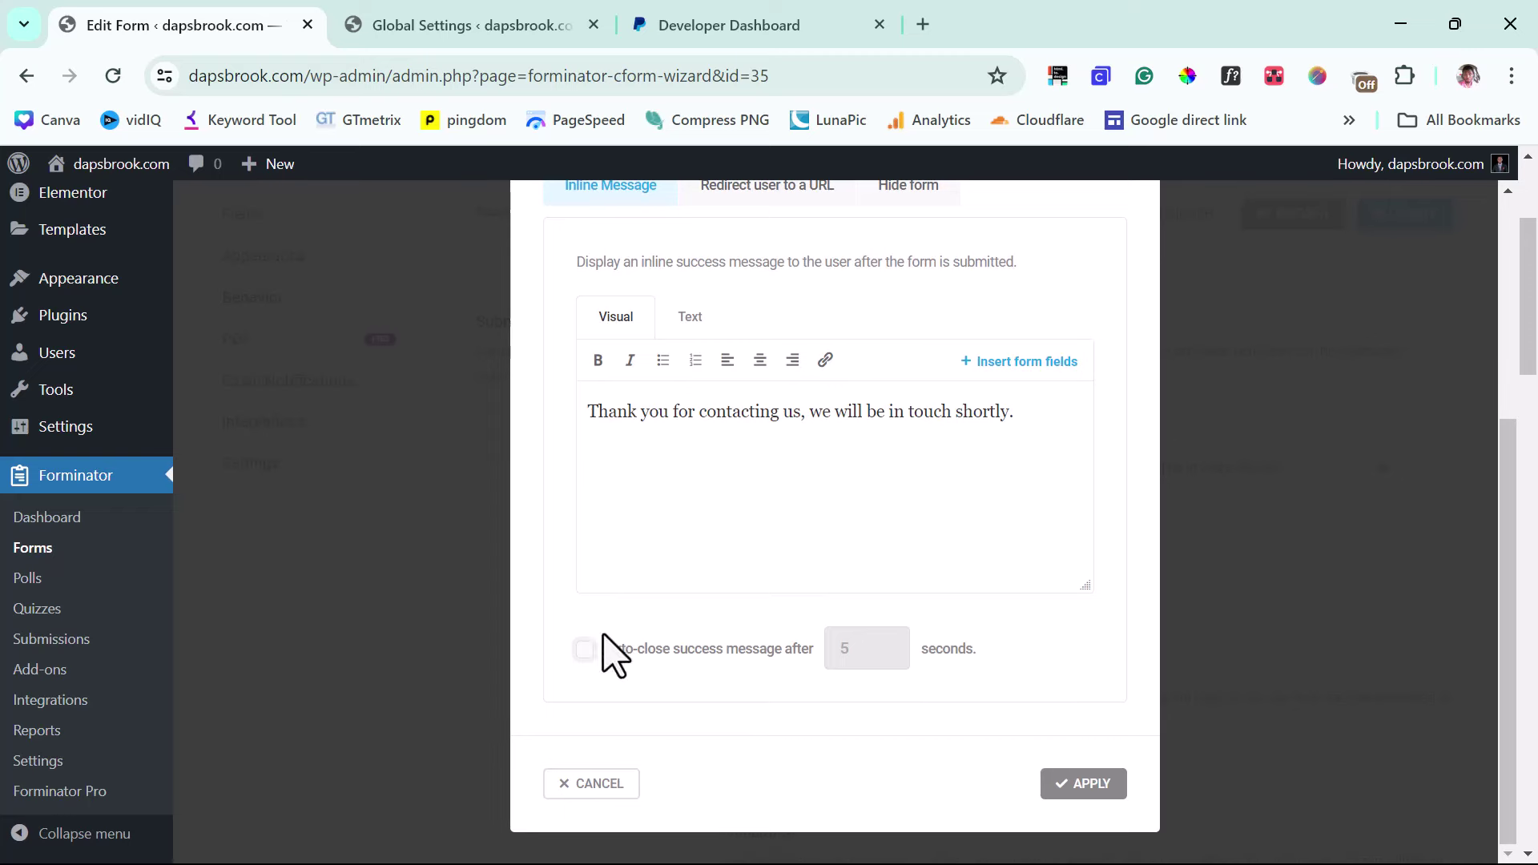
click(585, 650)
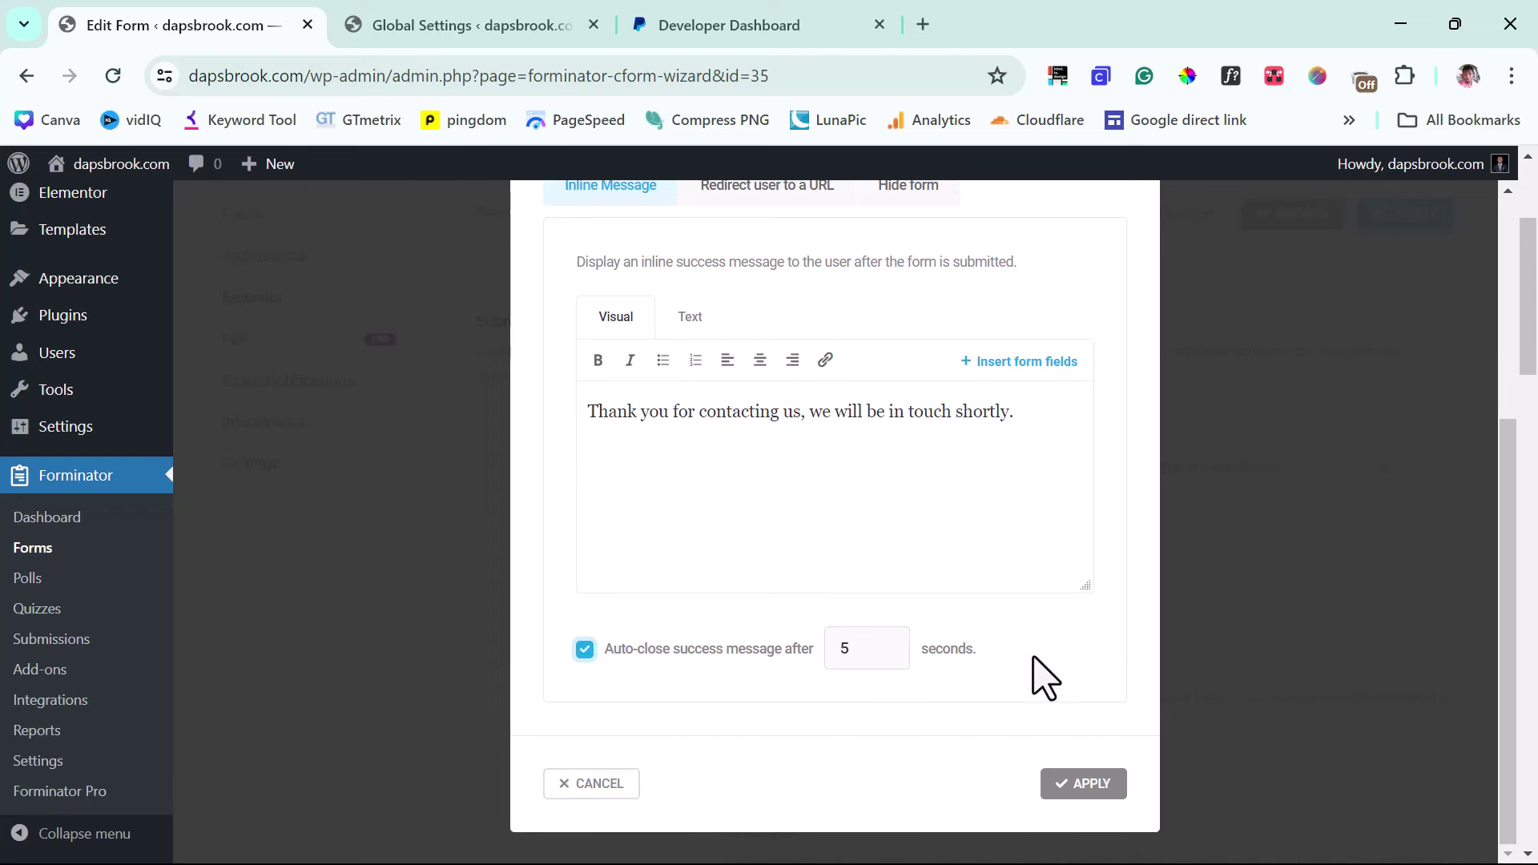
click(1088, 785)
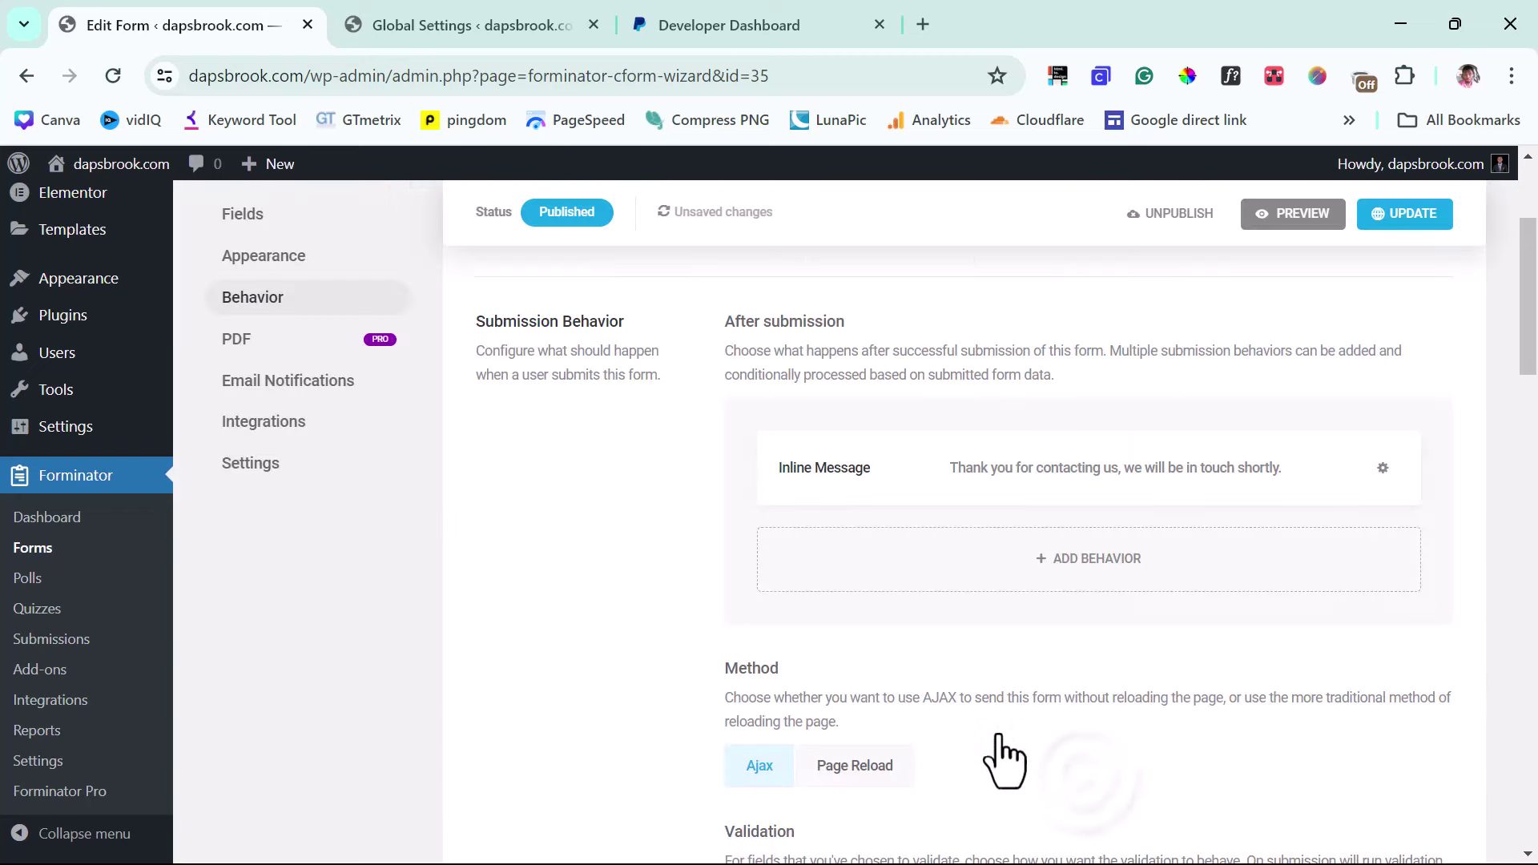
Step: Make the "Tell me more about your project" textarea field required in the form's fields
click(232, 311)
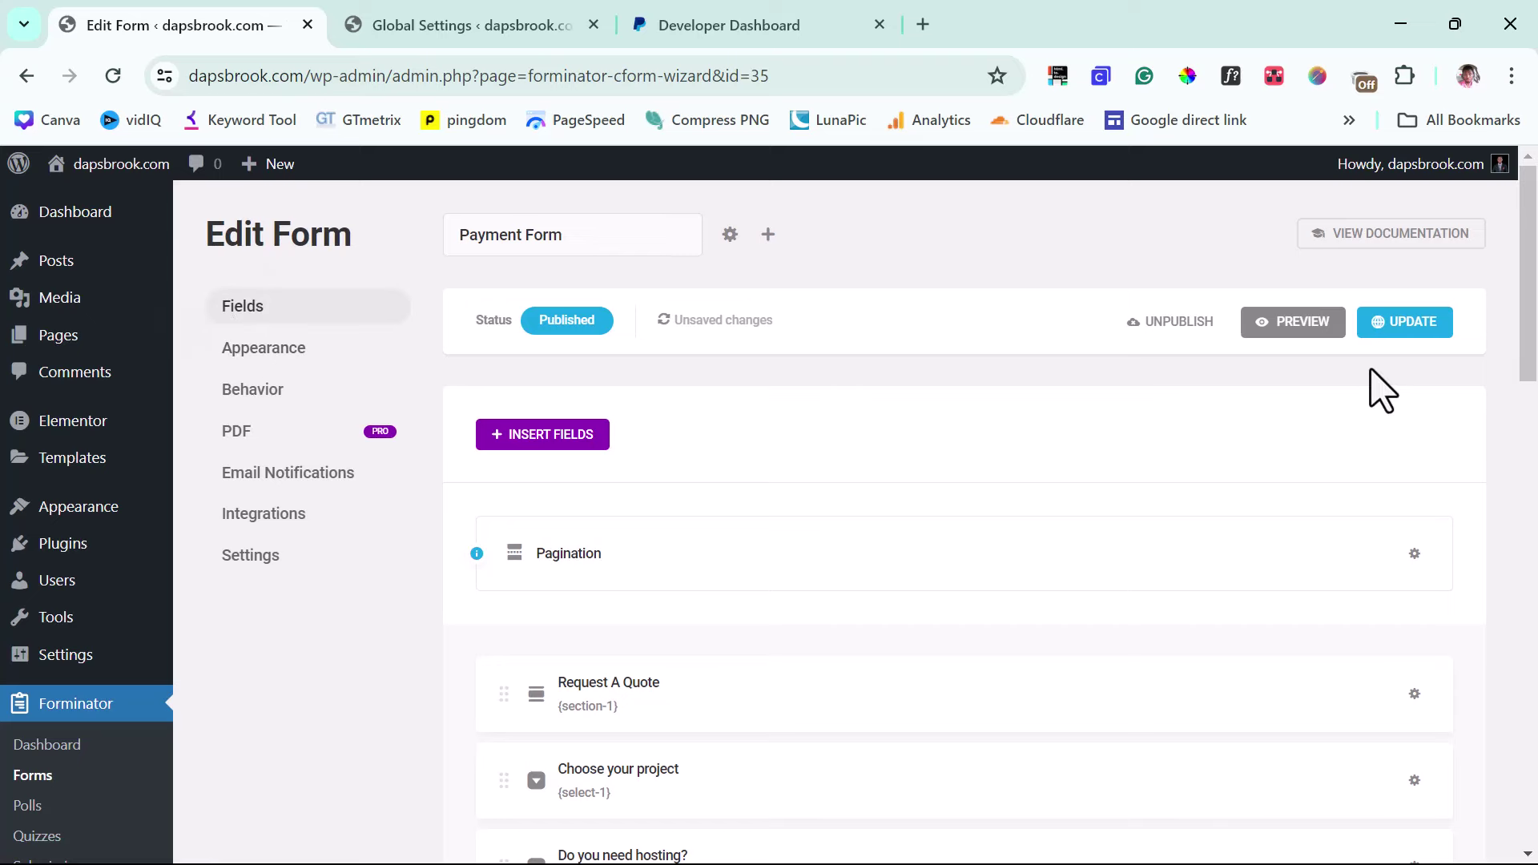
scroll(1379, 388, down, 5)
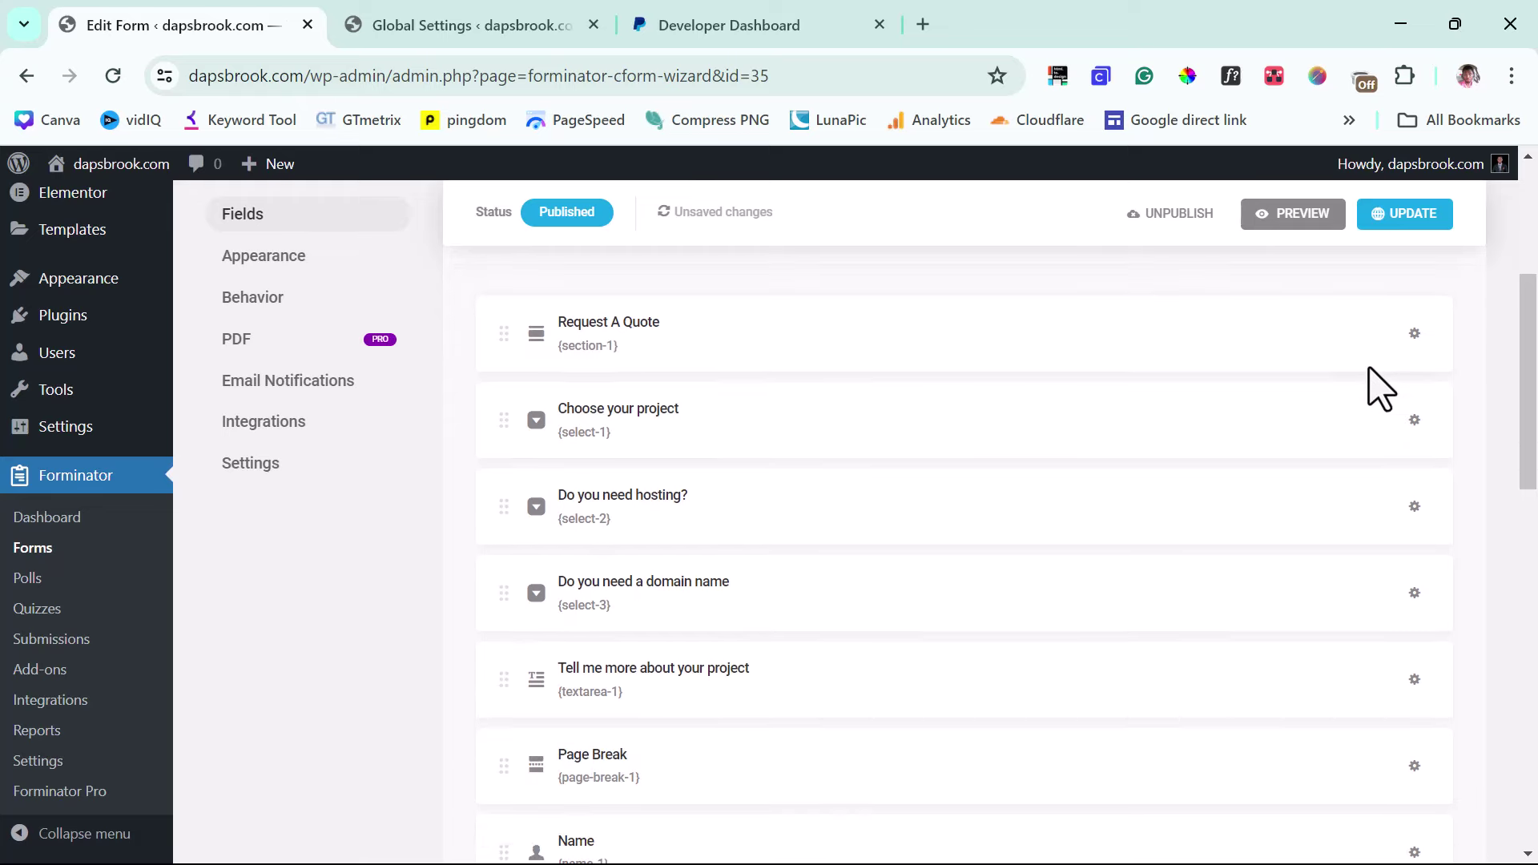
scroll(1366, 366, down, 2)
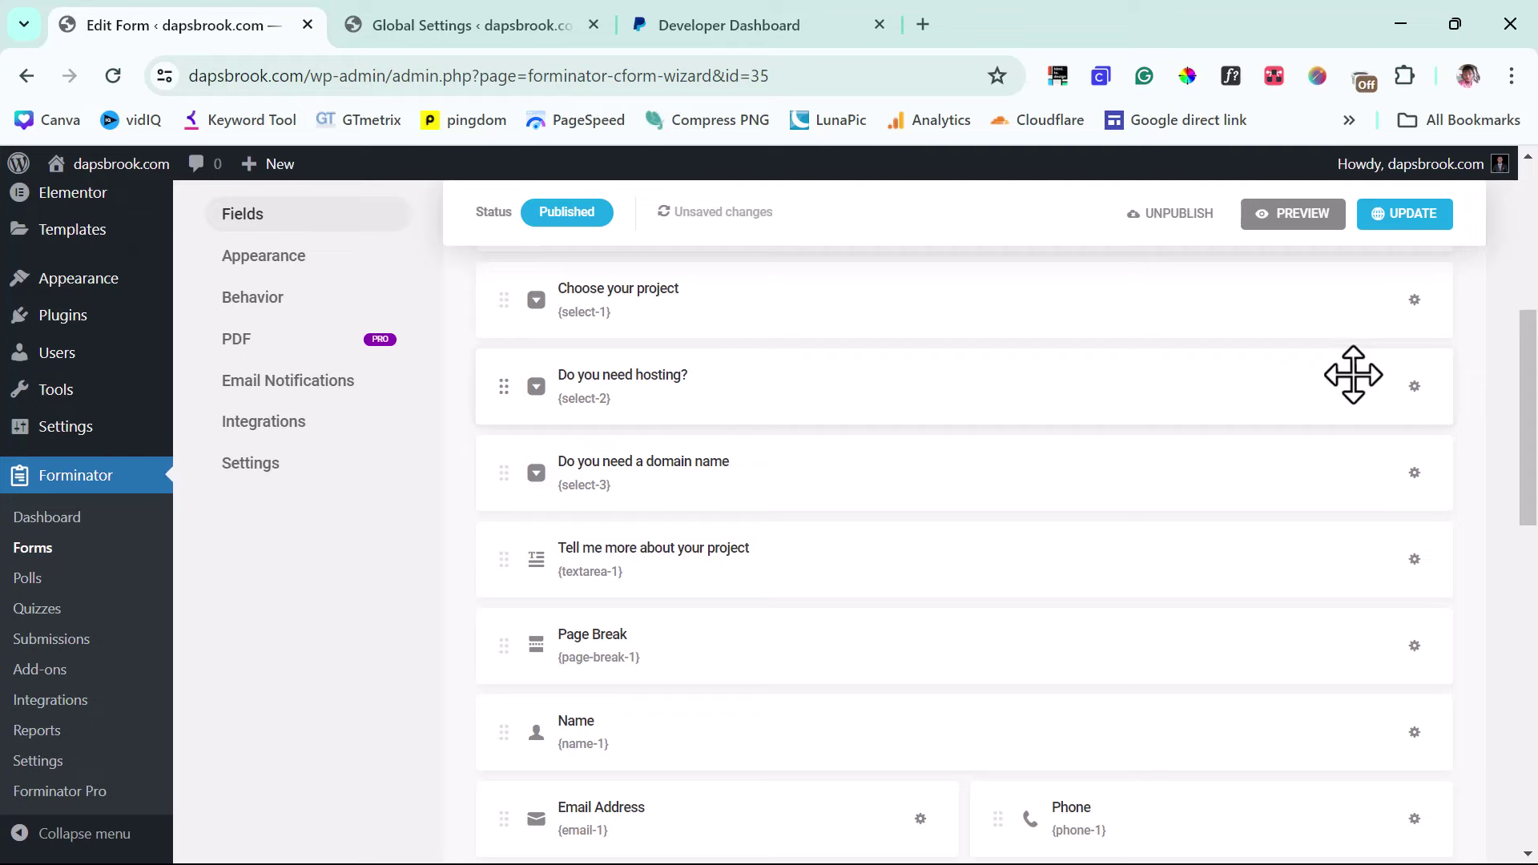
click(770, 581)
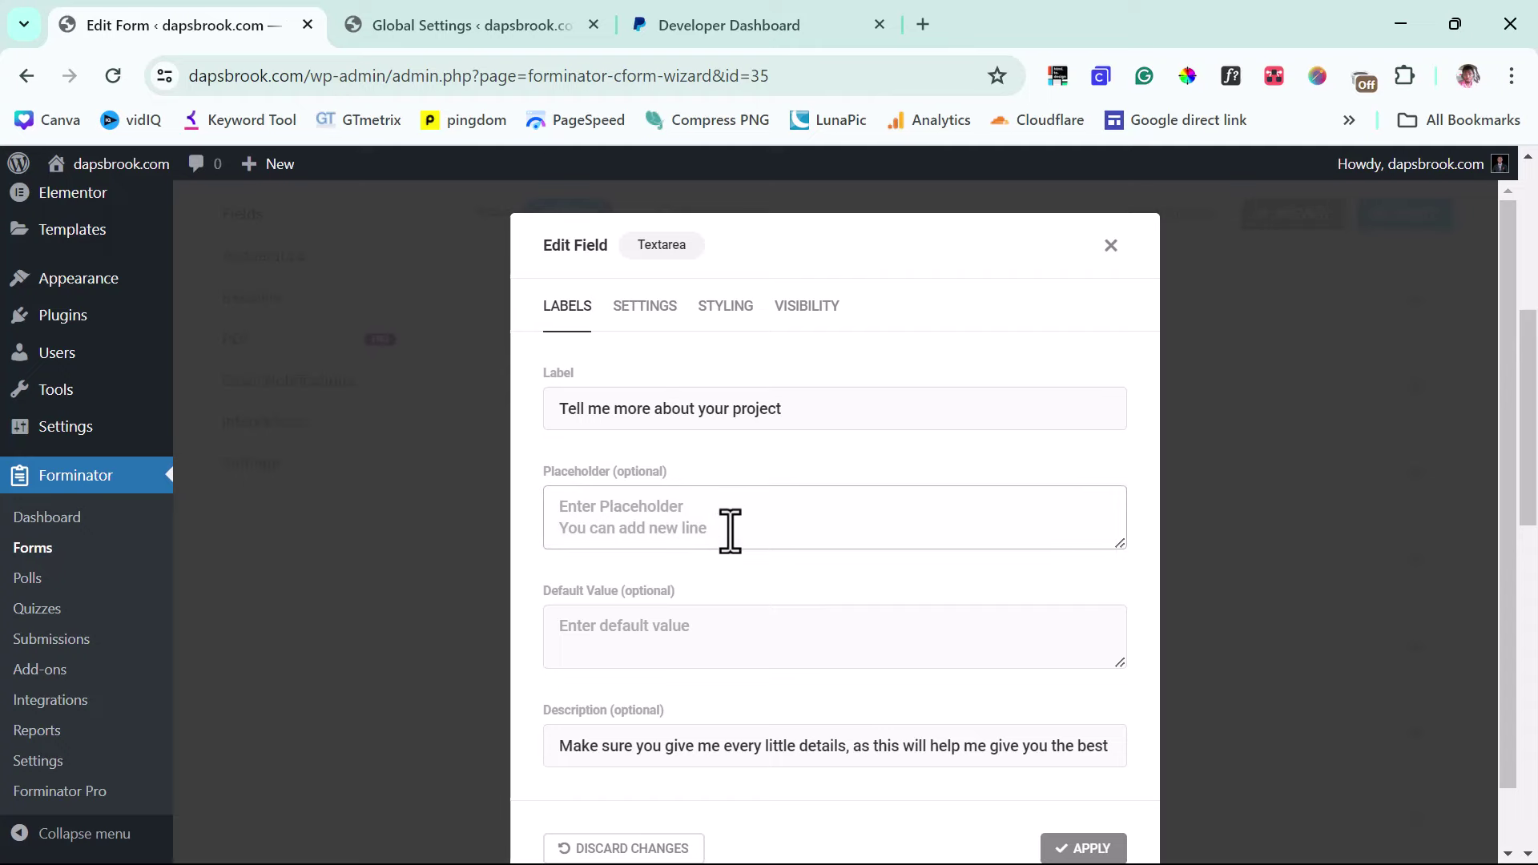
scroll(731, 528, down, 1)
scroll(731, 538, up, 1)
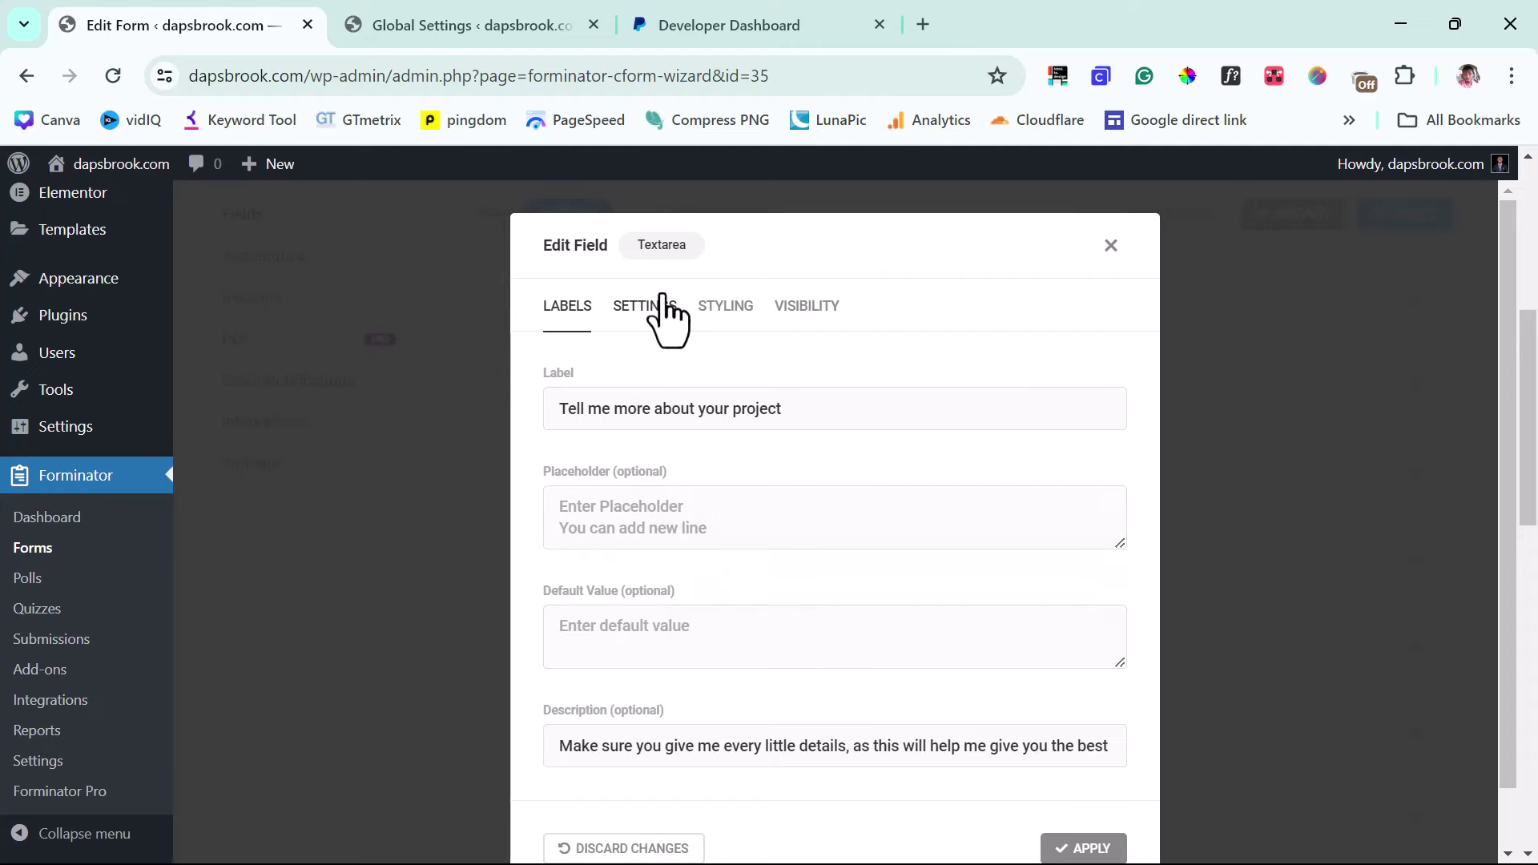
click(643, 308)
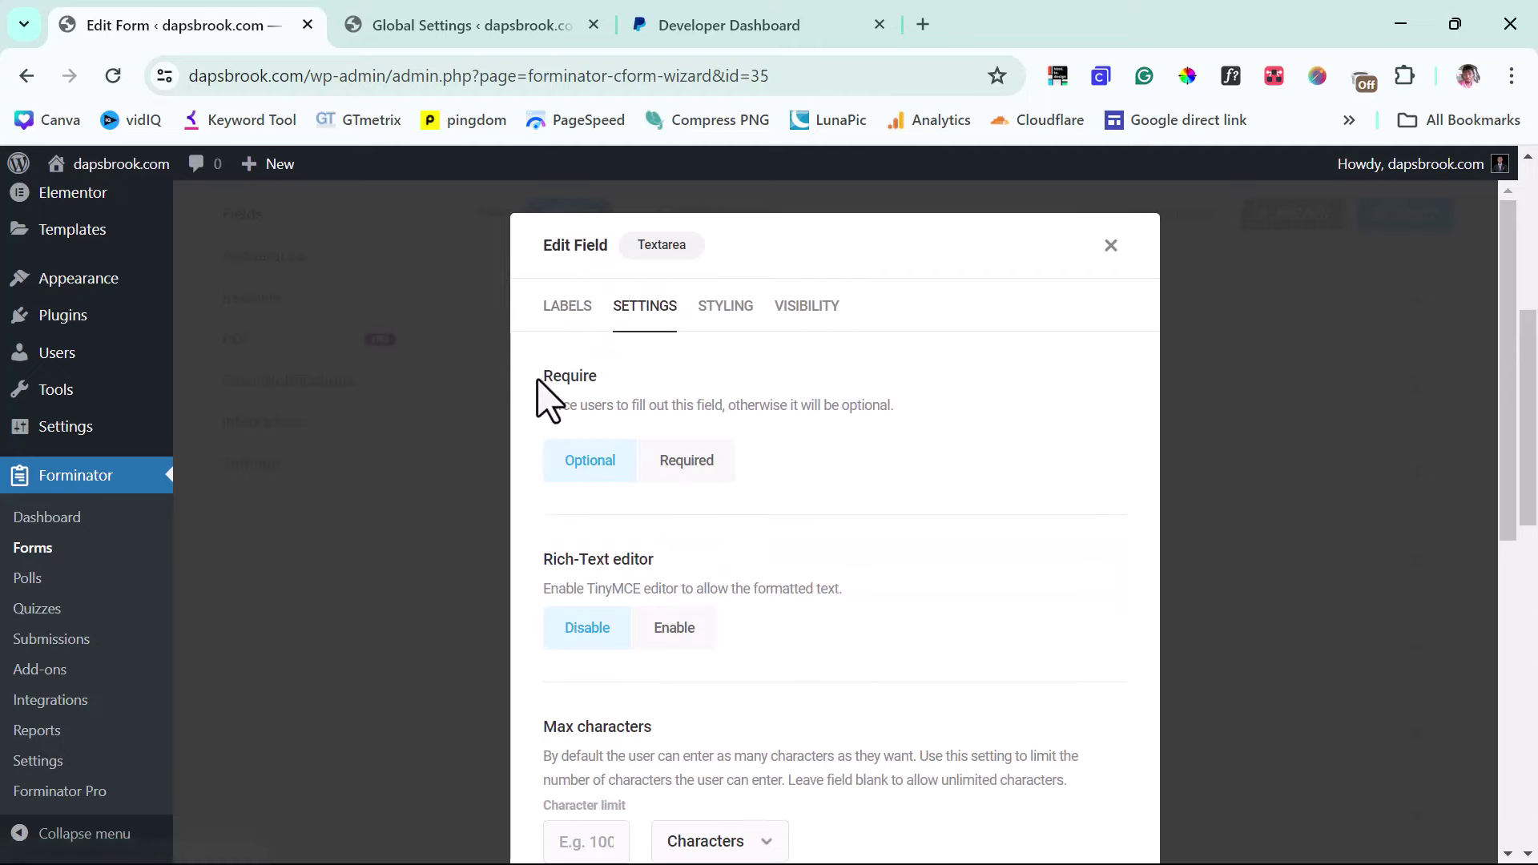
click(683, 463)
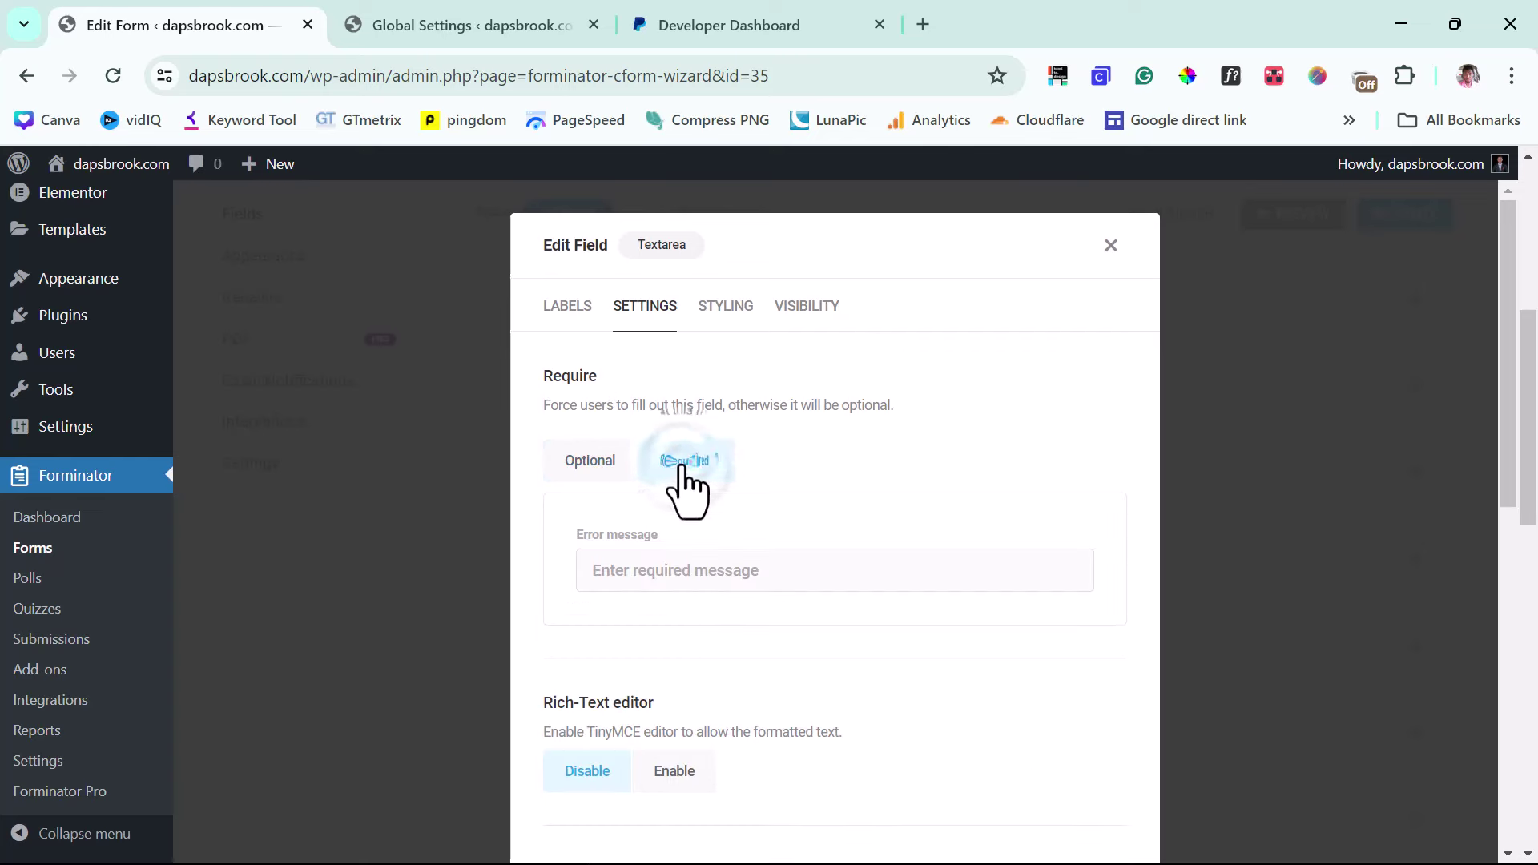
Step: Set the textarea's required error message to "Kindly tell us more about your project", apply it and update the form
click(662, 570)
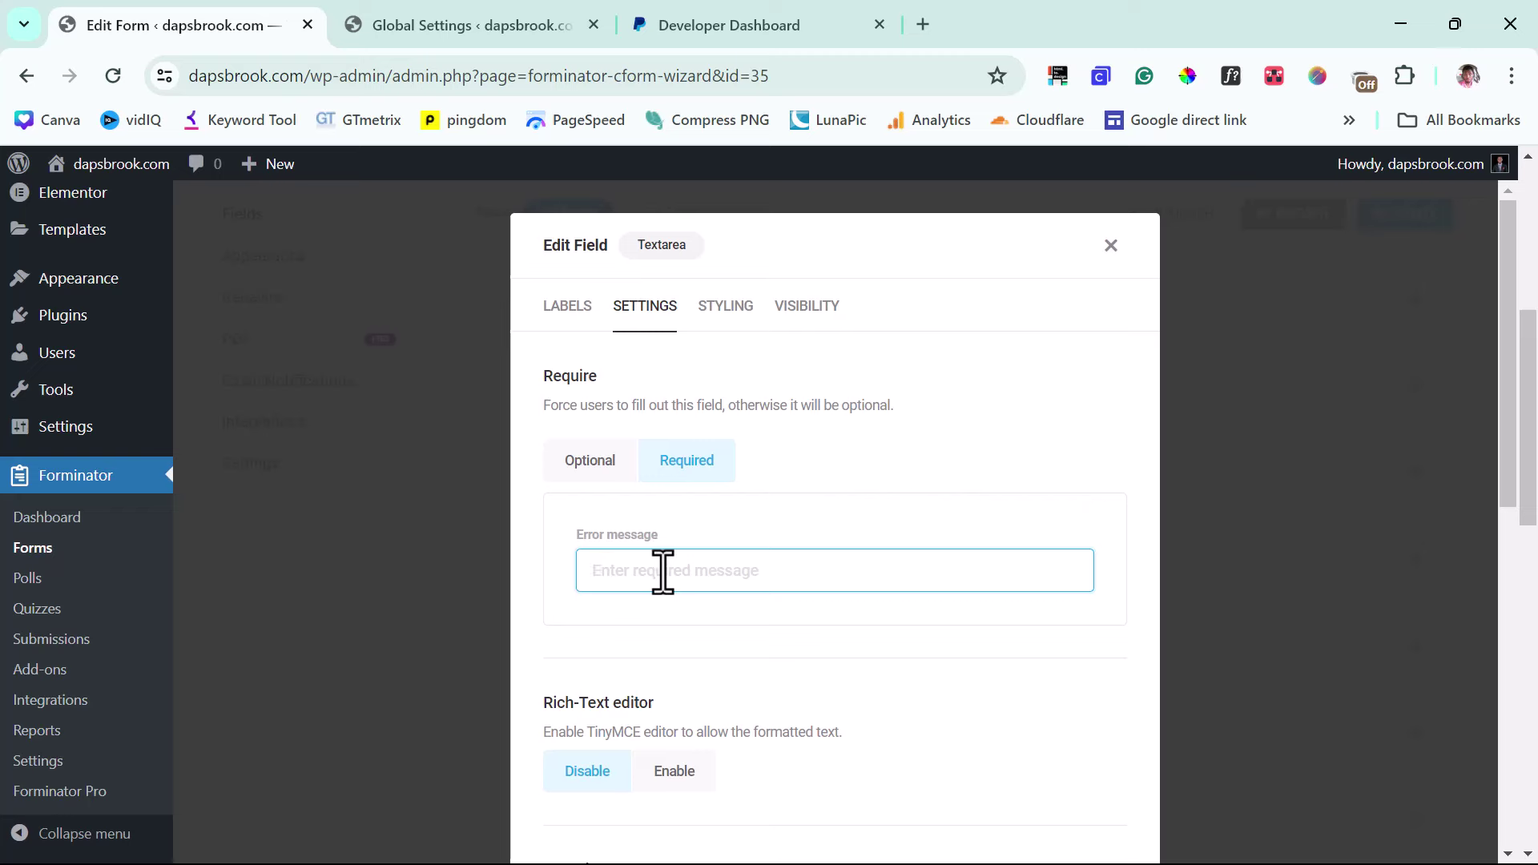
text(Kindly tell us more about your project)
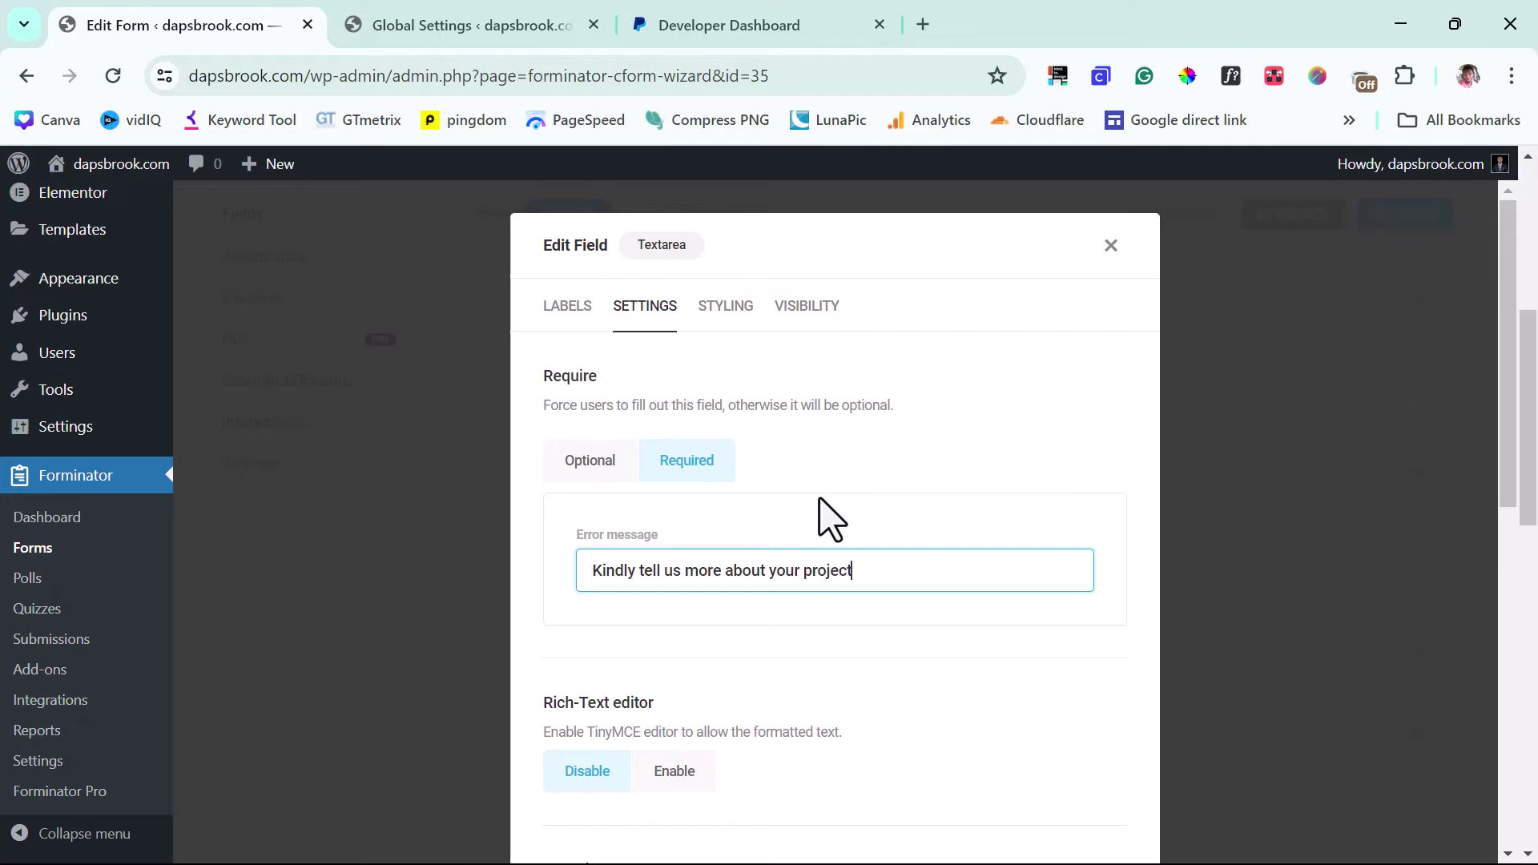
scroll(1007, 618, down, 8)
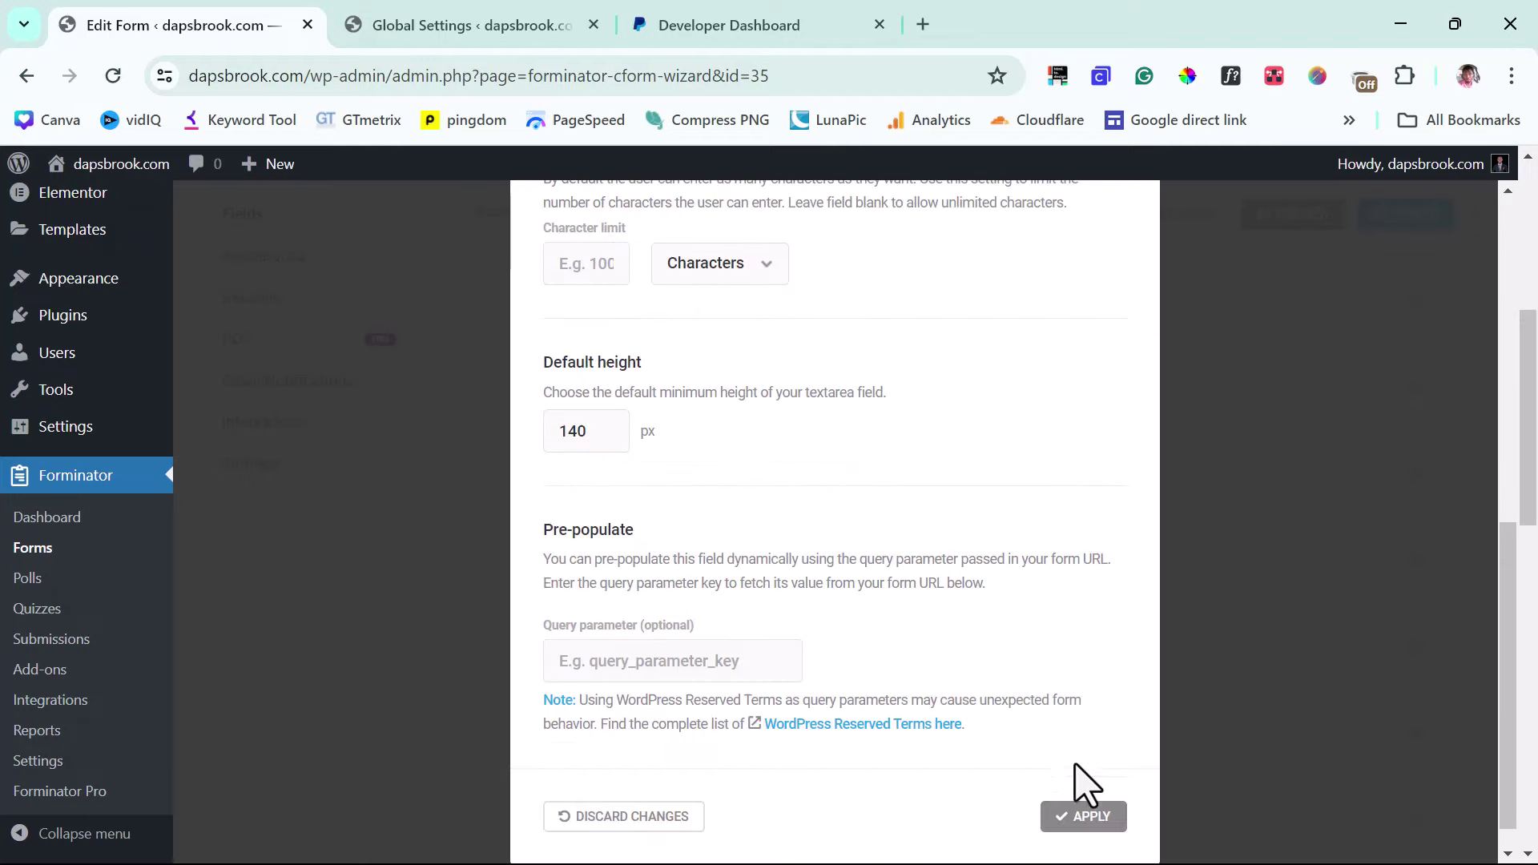
click(1089, 815)
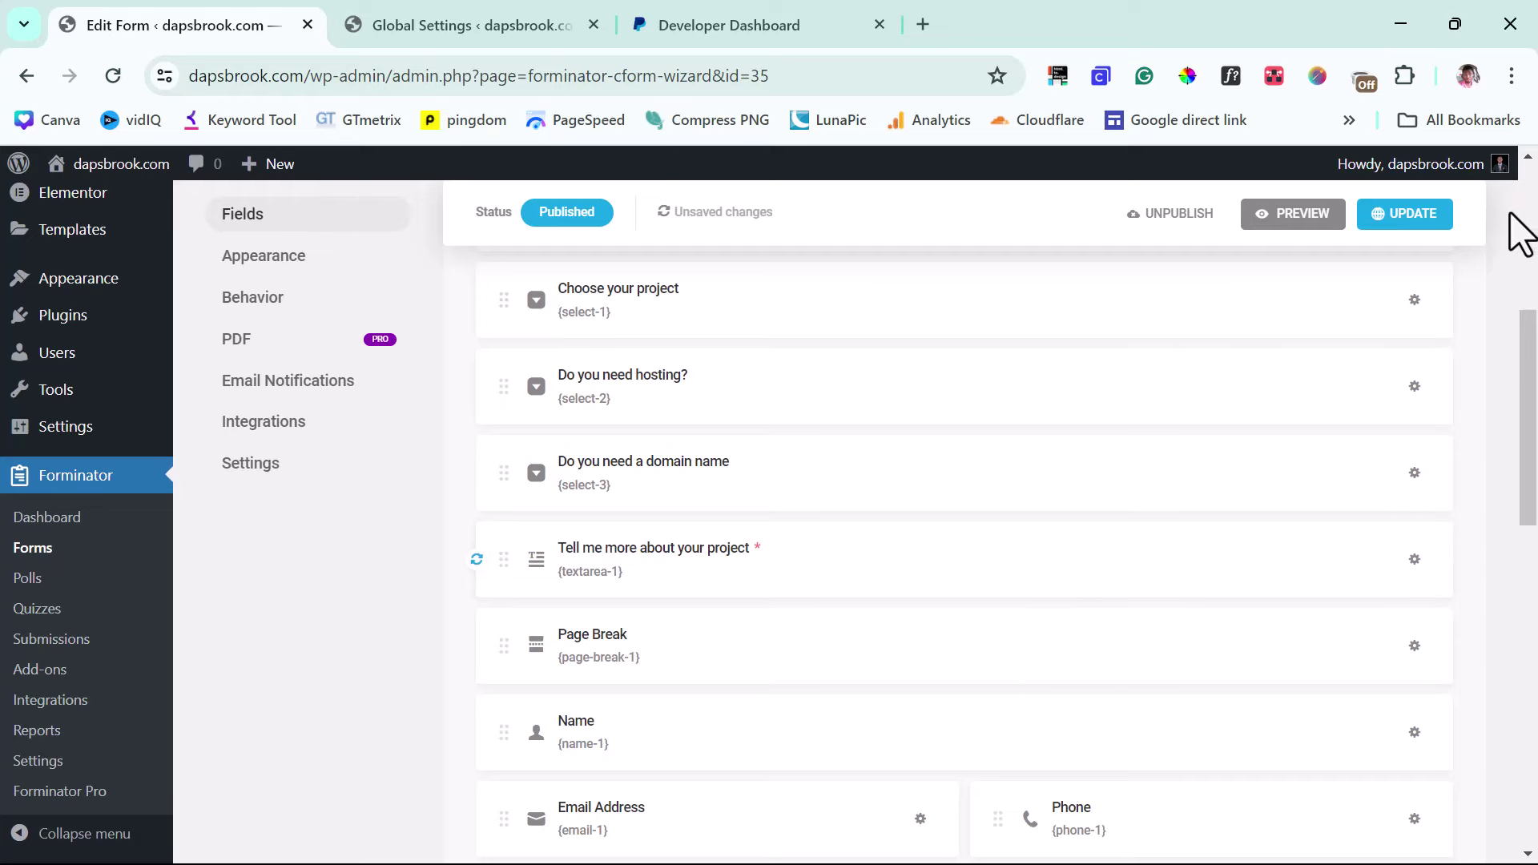
click(1413, 224)
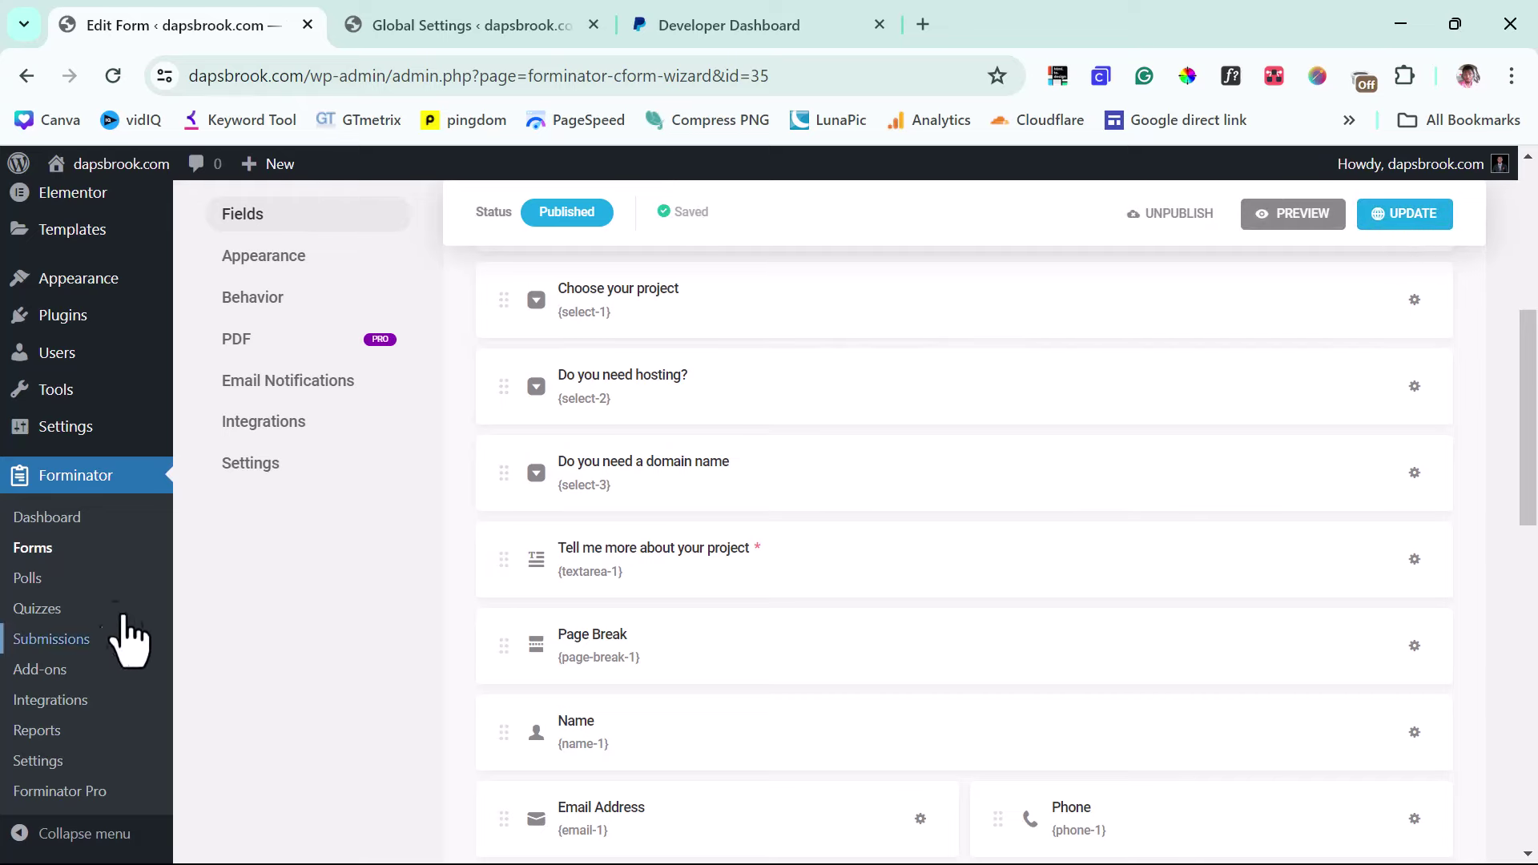
Step: Copy the Payment Form's shortcode from the list of forms and expand the form's submission statistics
click(45, 552)
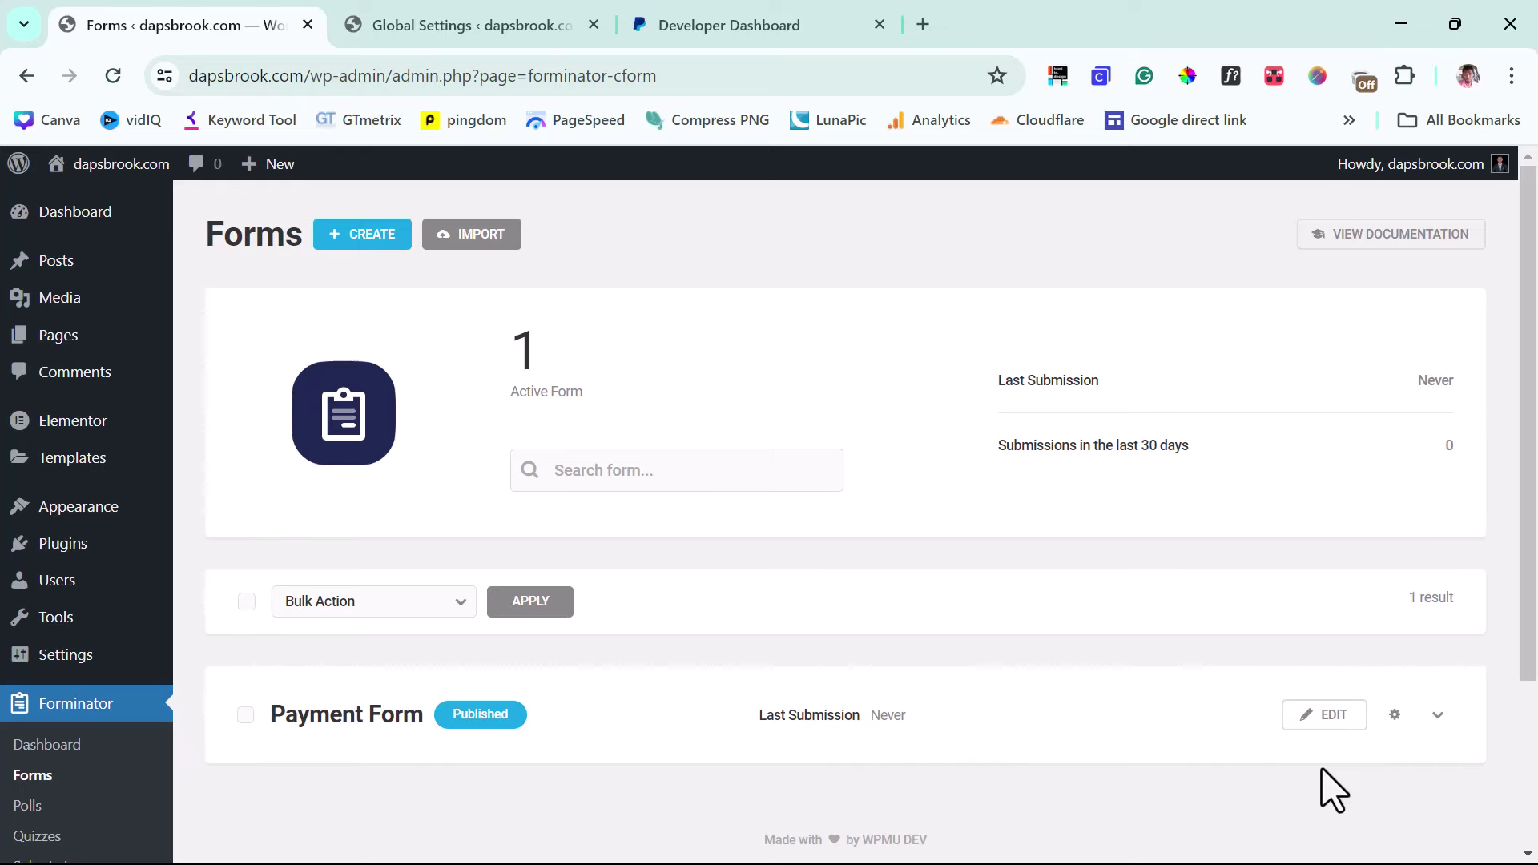
click(1394, 714)
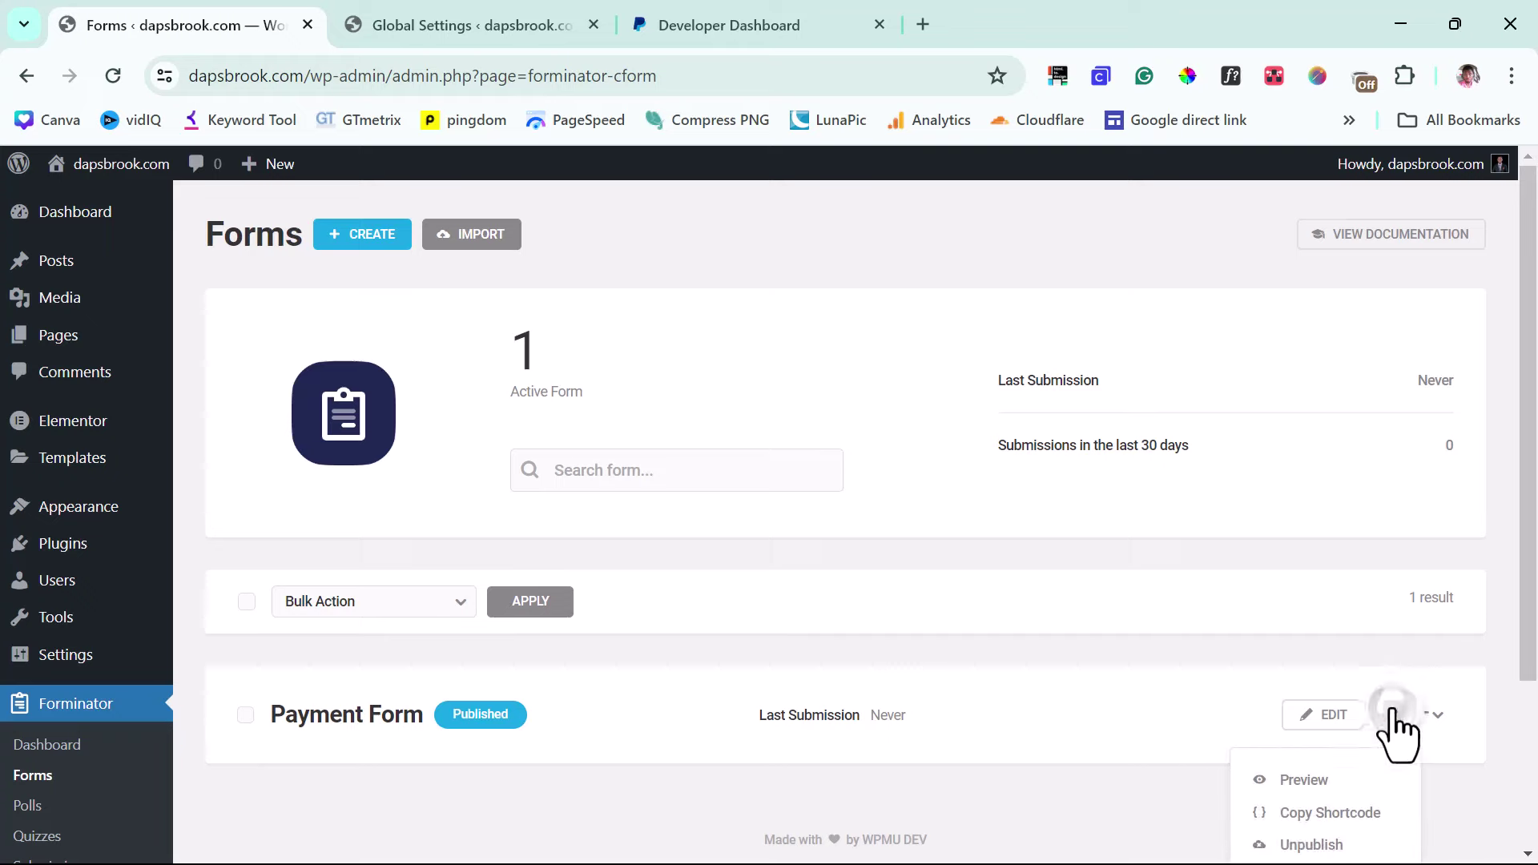
scroll(1391, 721, down, 1)
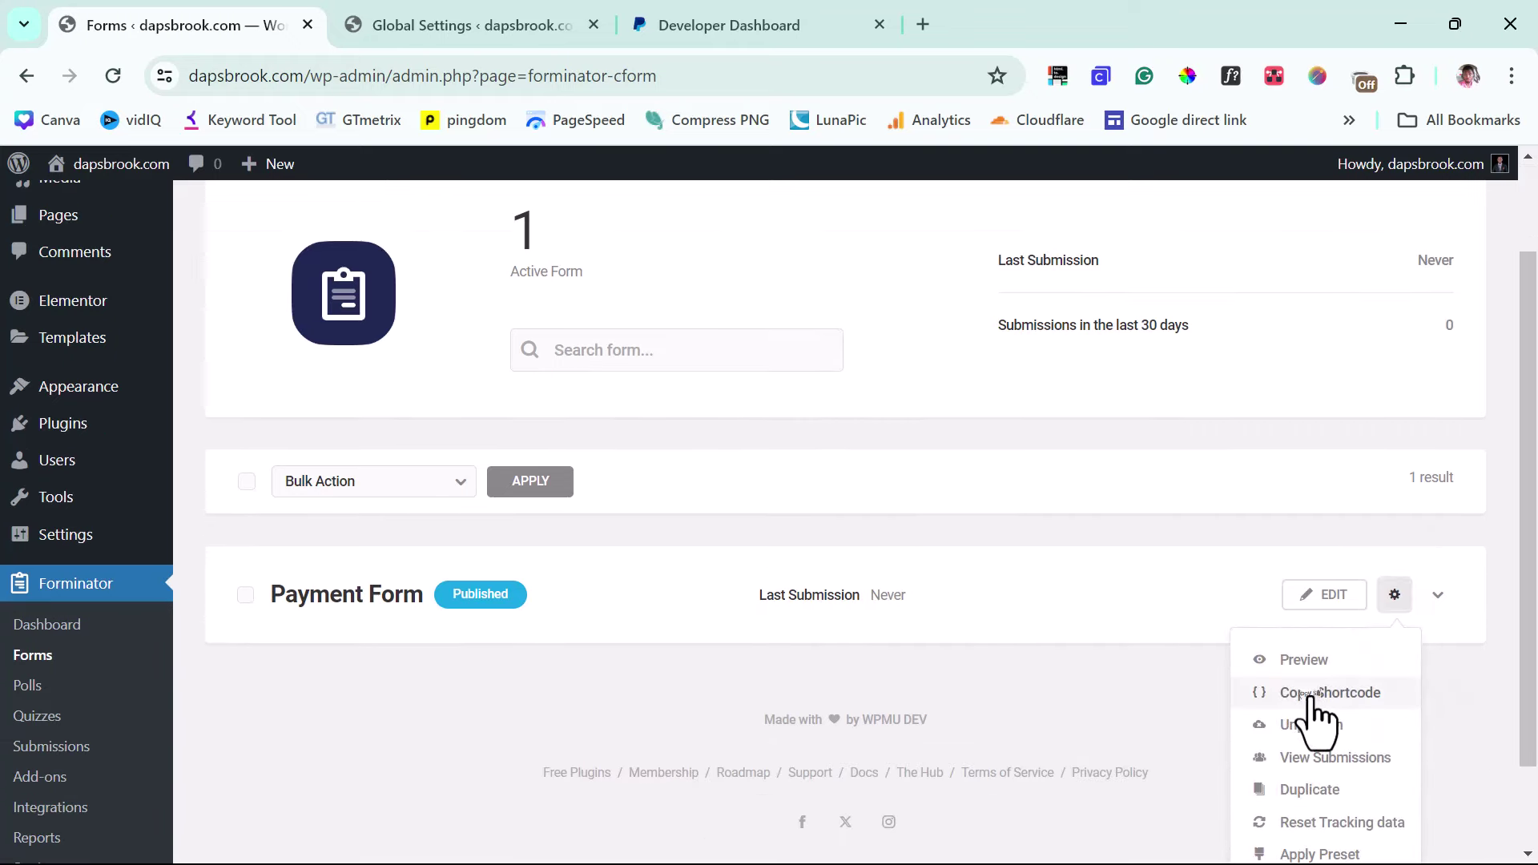
click(1314, 694)
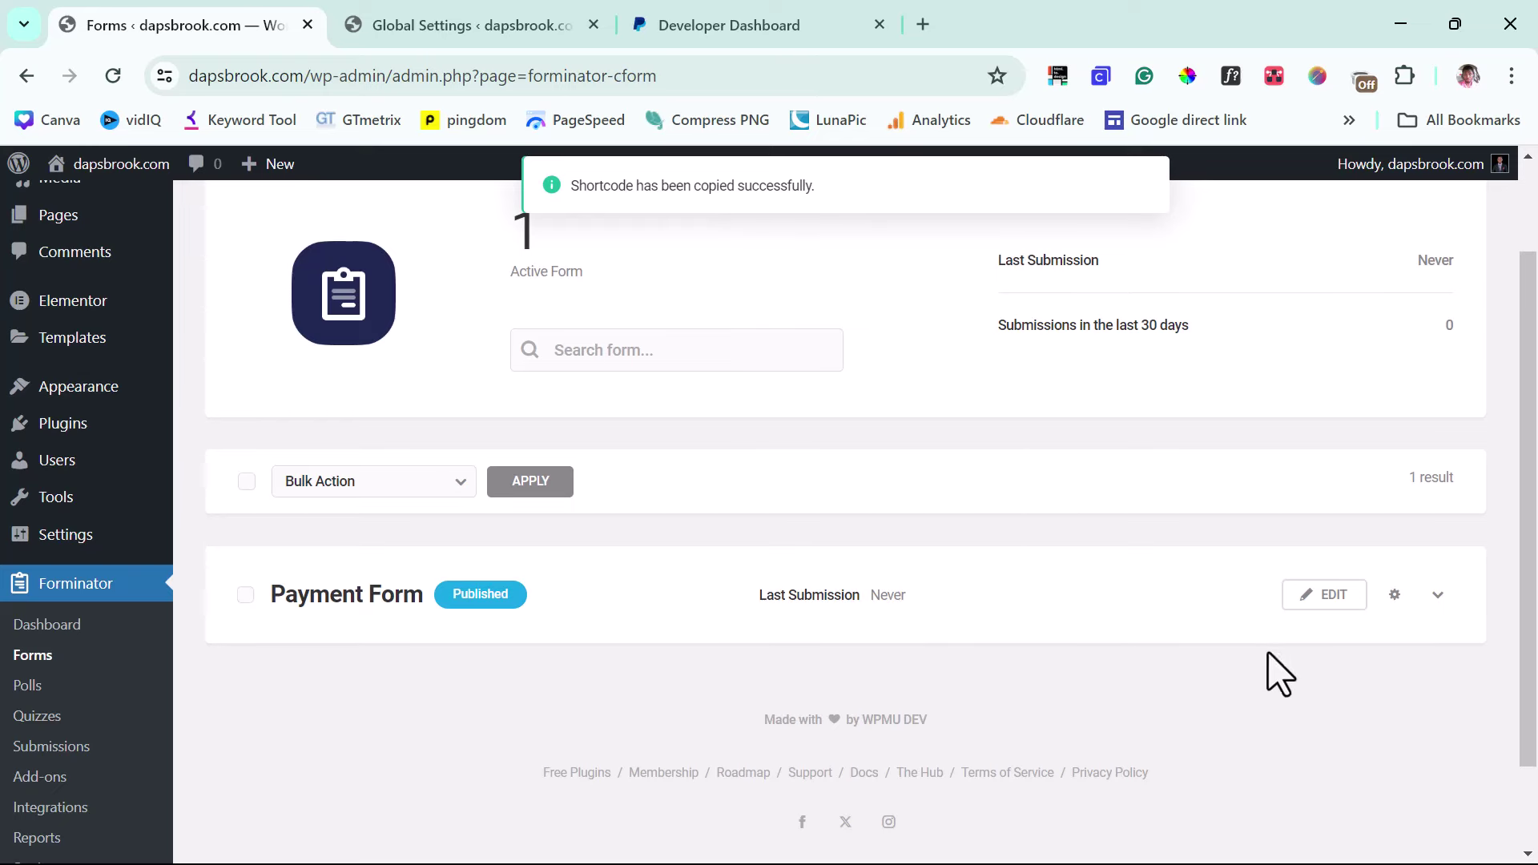
click(1438, 609)
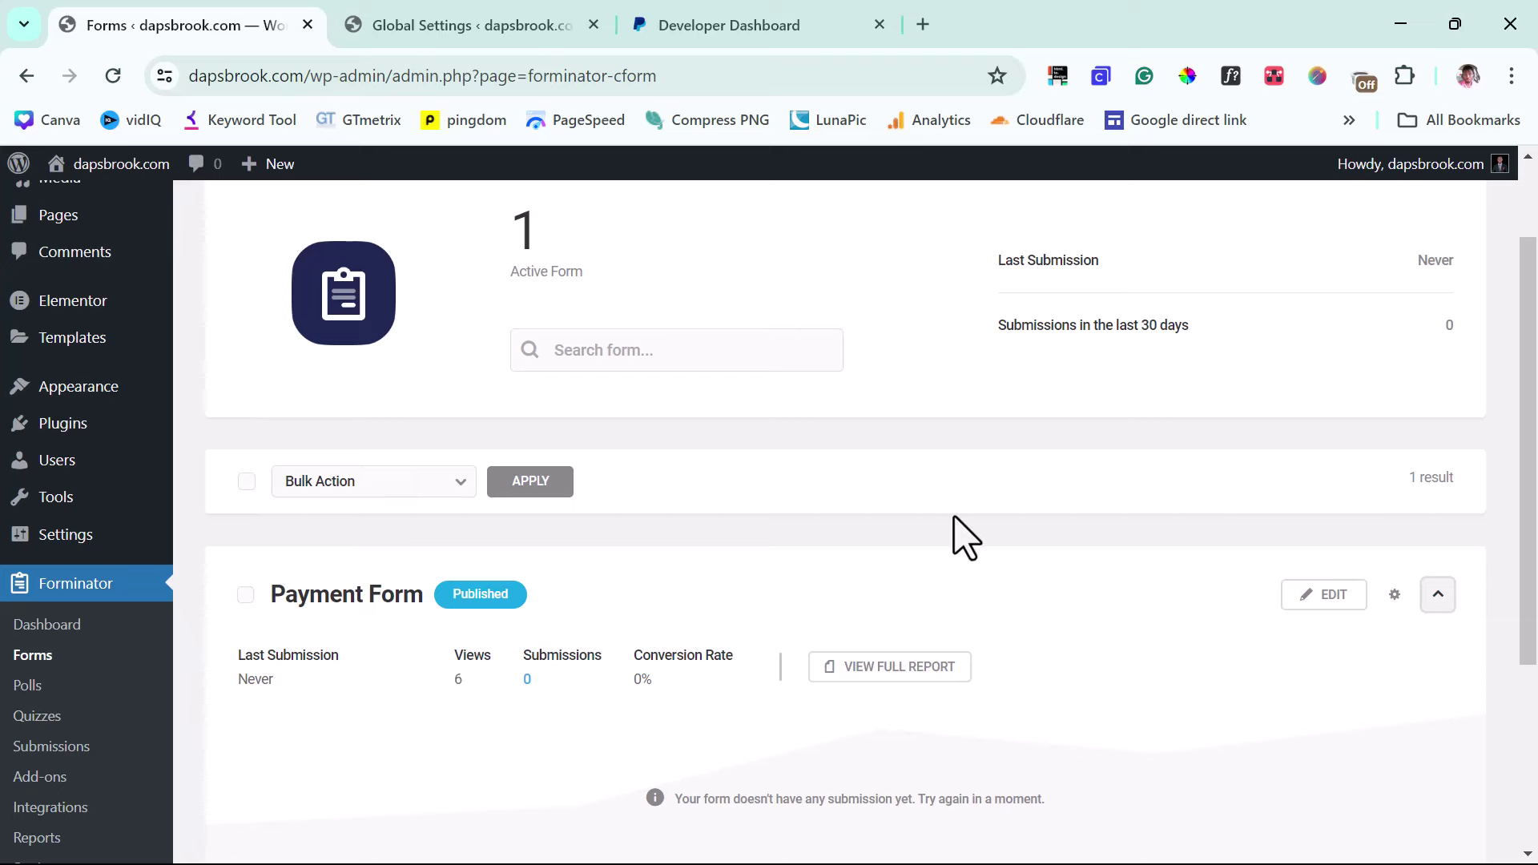
scroll(899, 617, up, 2)
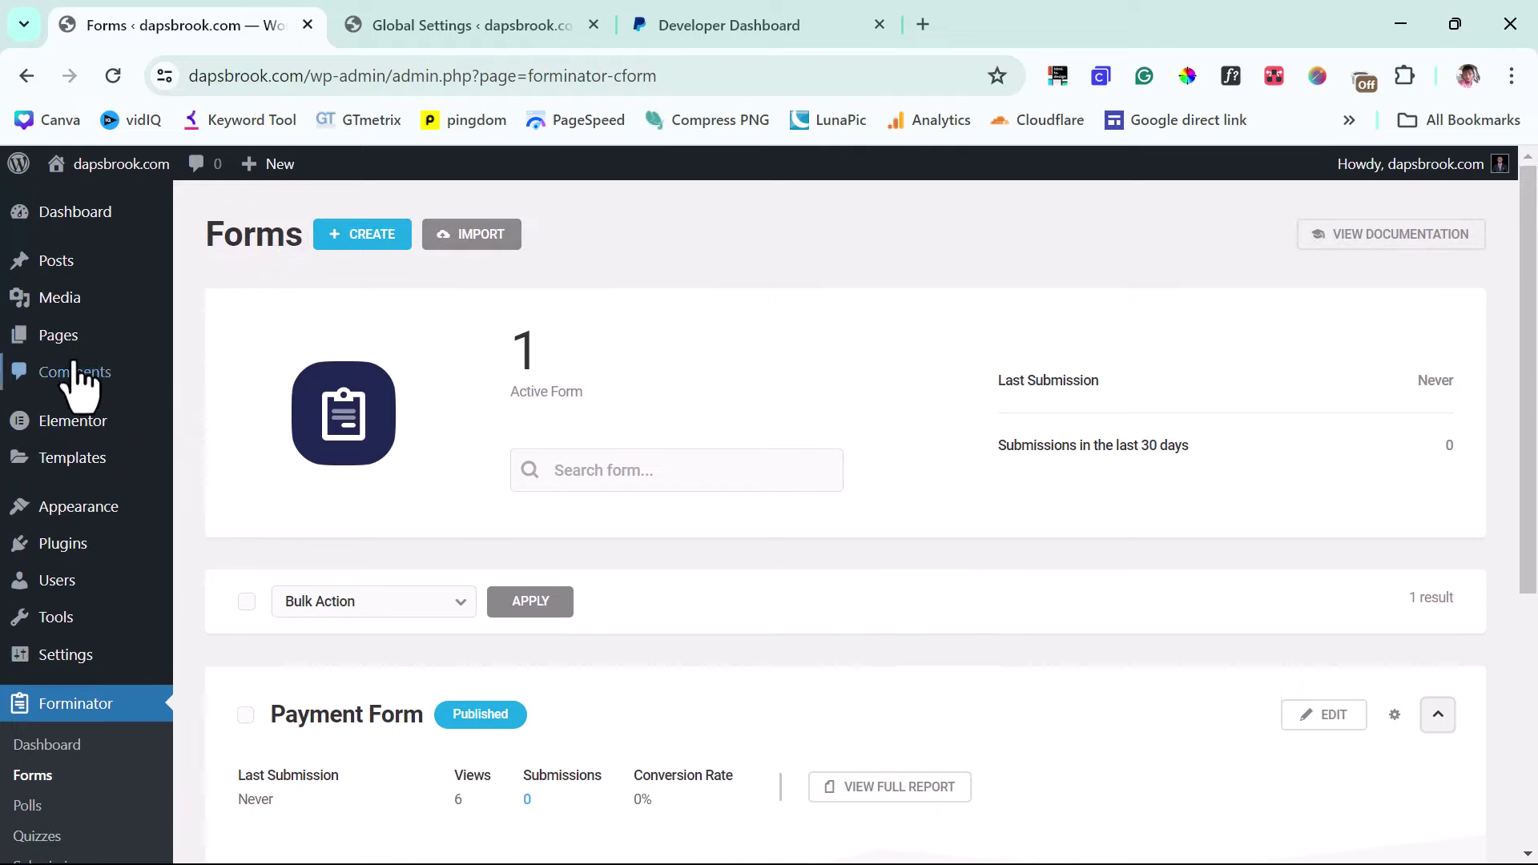
Step: Open the existing Sample Page for editing from the site's list of pages
mouse_move(54, 336)
click(212, 340)
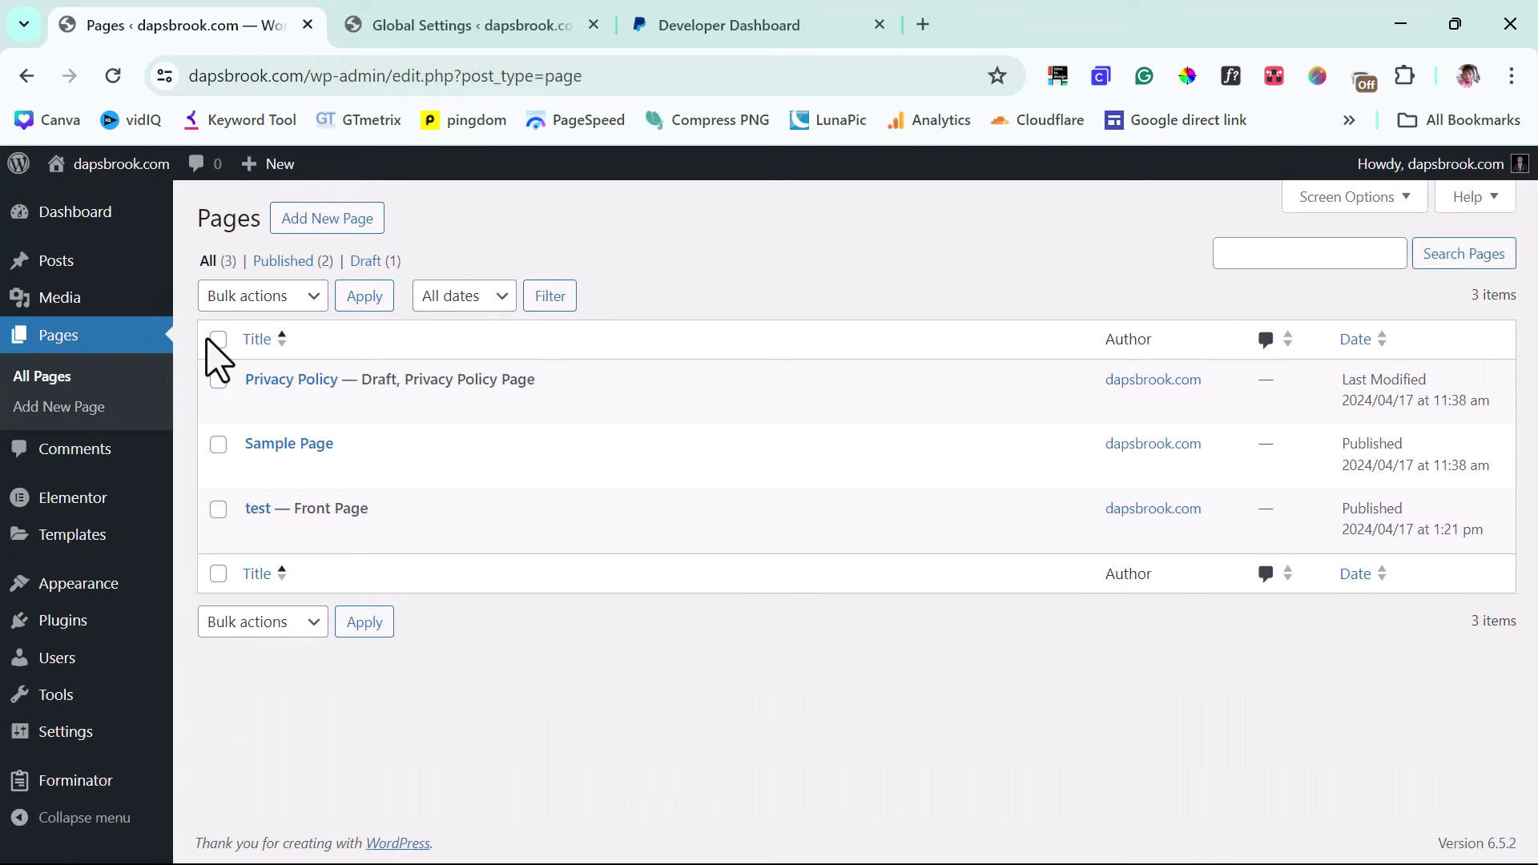
mouse_move(314, 480)
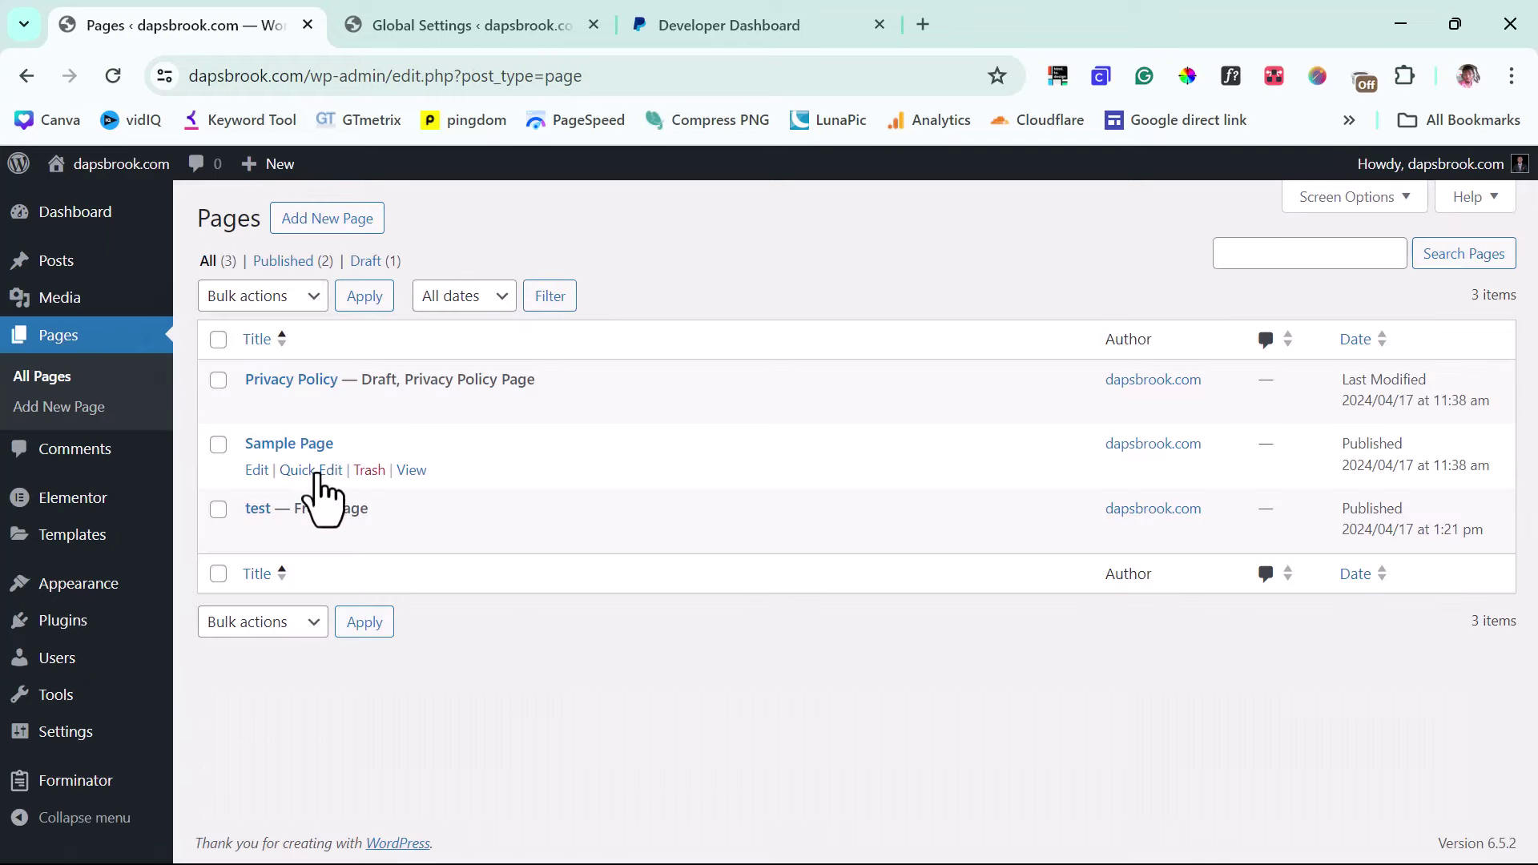
click(250, 471)
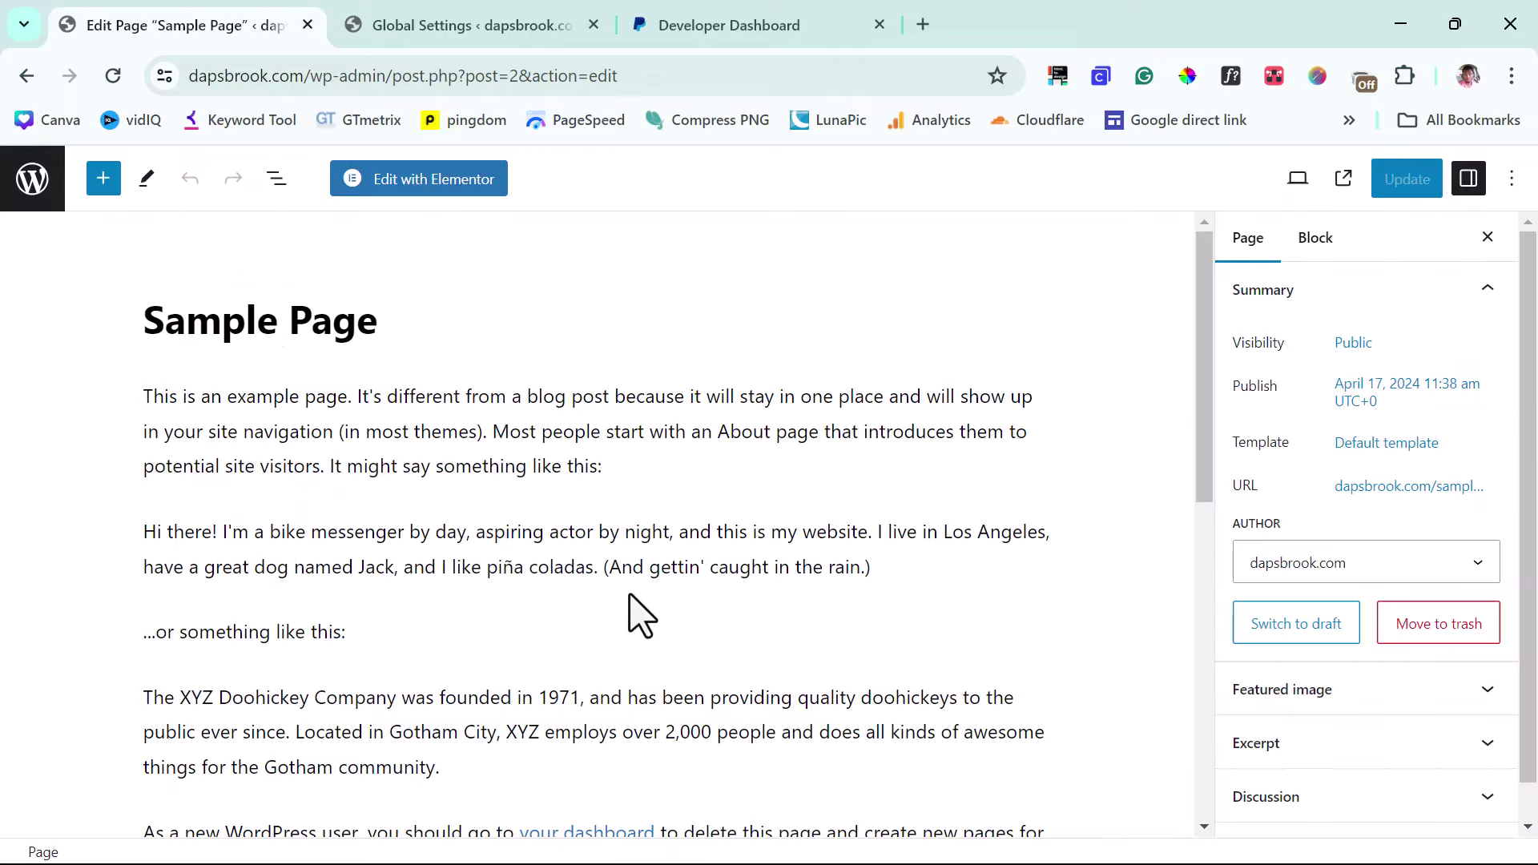
Step: Add a Shortcode block below the last paragraph of the Sample Page
scroll(677, 606, down, 5)
scroll(677, 607, up, 4)
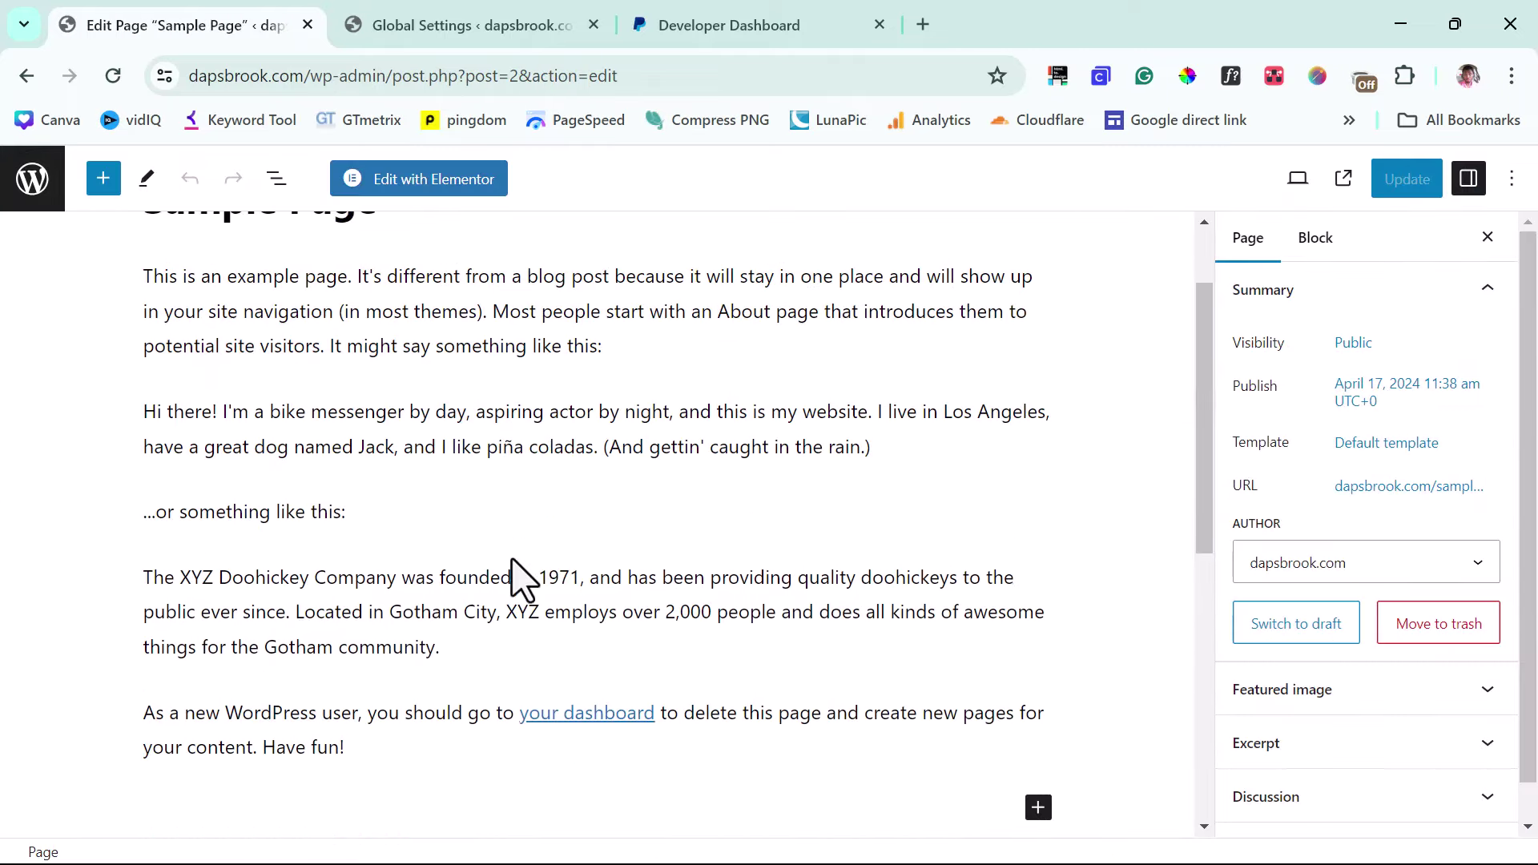
scroll(846, 447, down, 3)
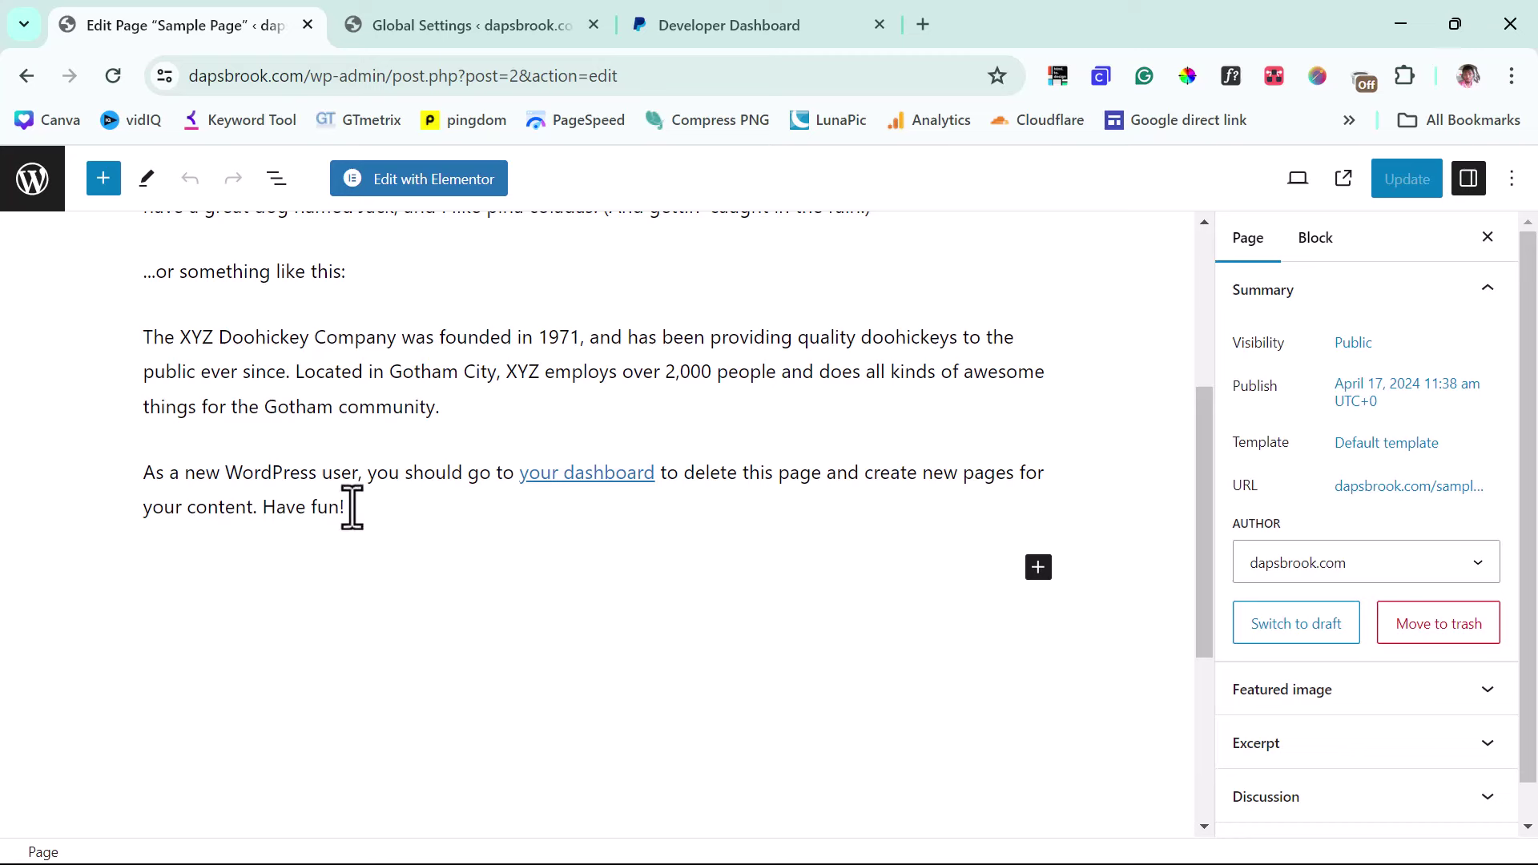
click(1038, 570)
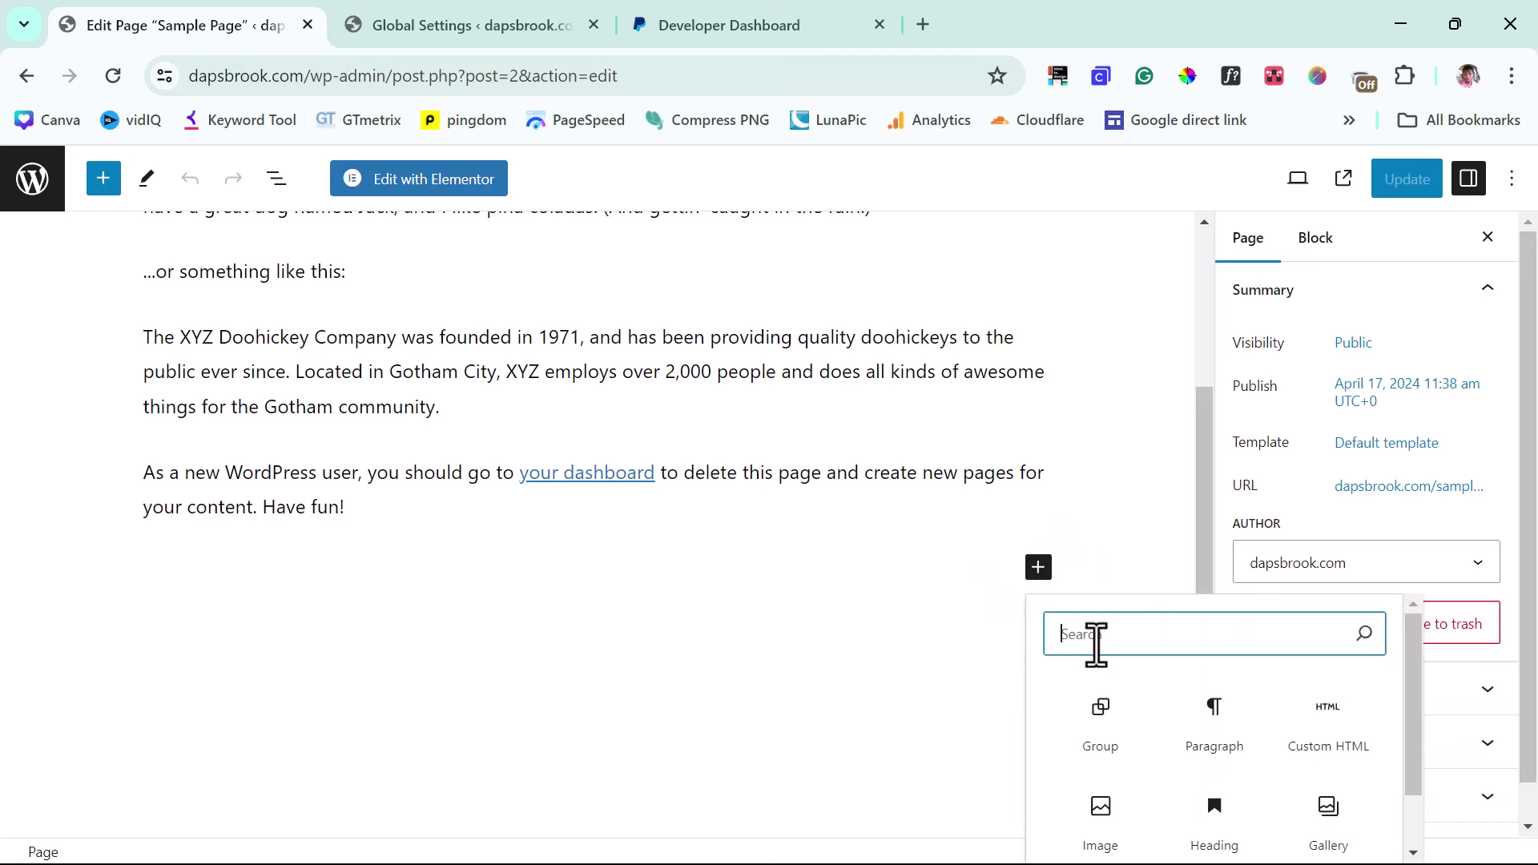
text(short)
click(1120, 741)
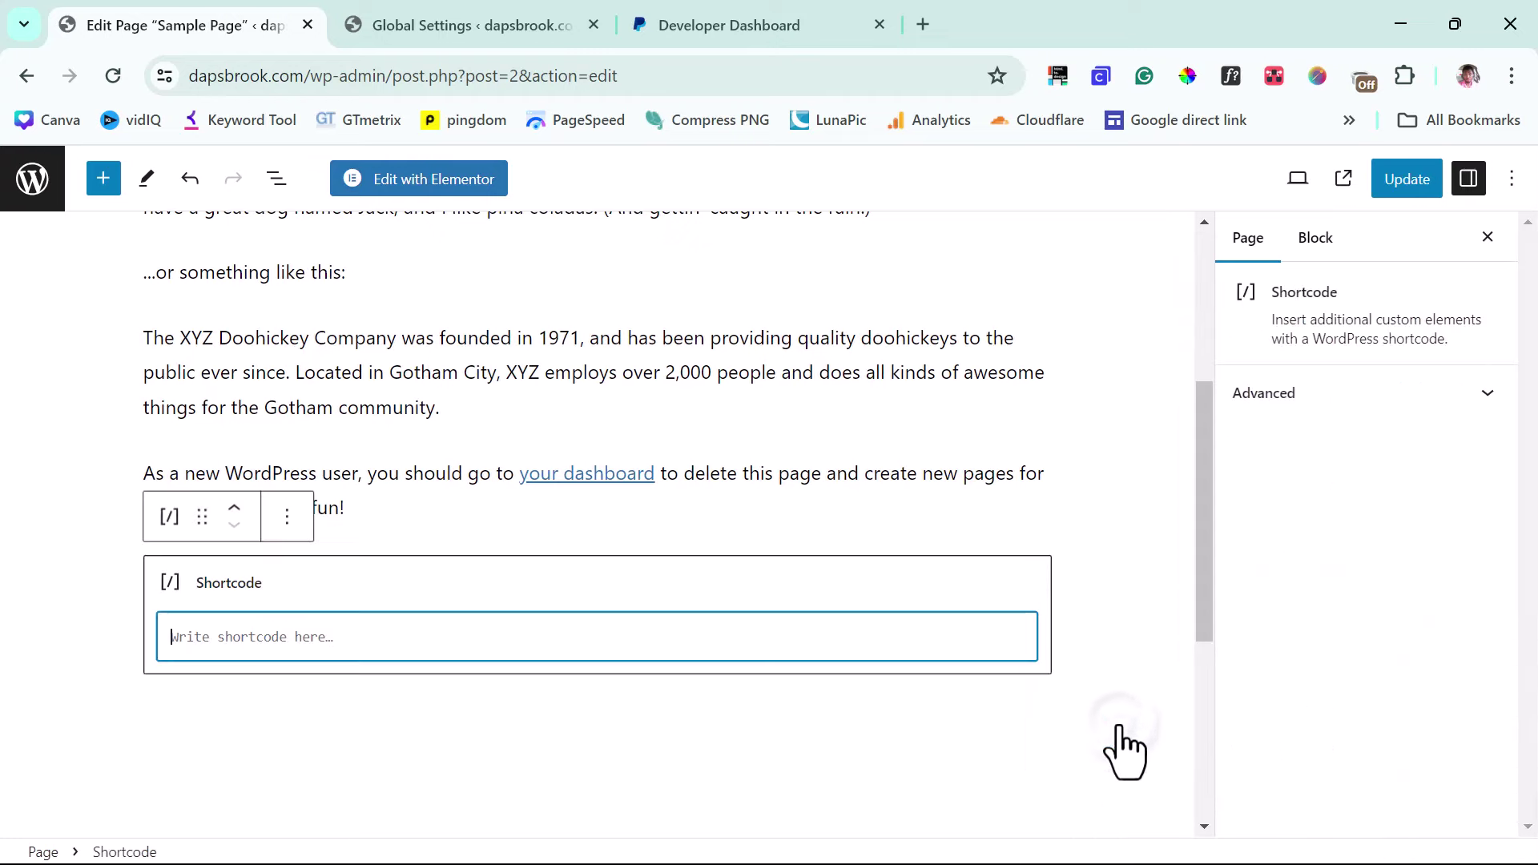
Step: Paste the form shortcode [forminator_form id="35"] into the Shortcode block and update the page
click(271, 638)
key(ctrl+v)
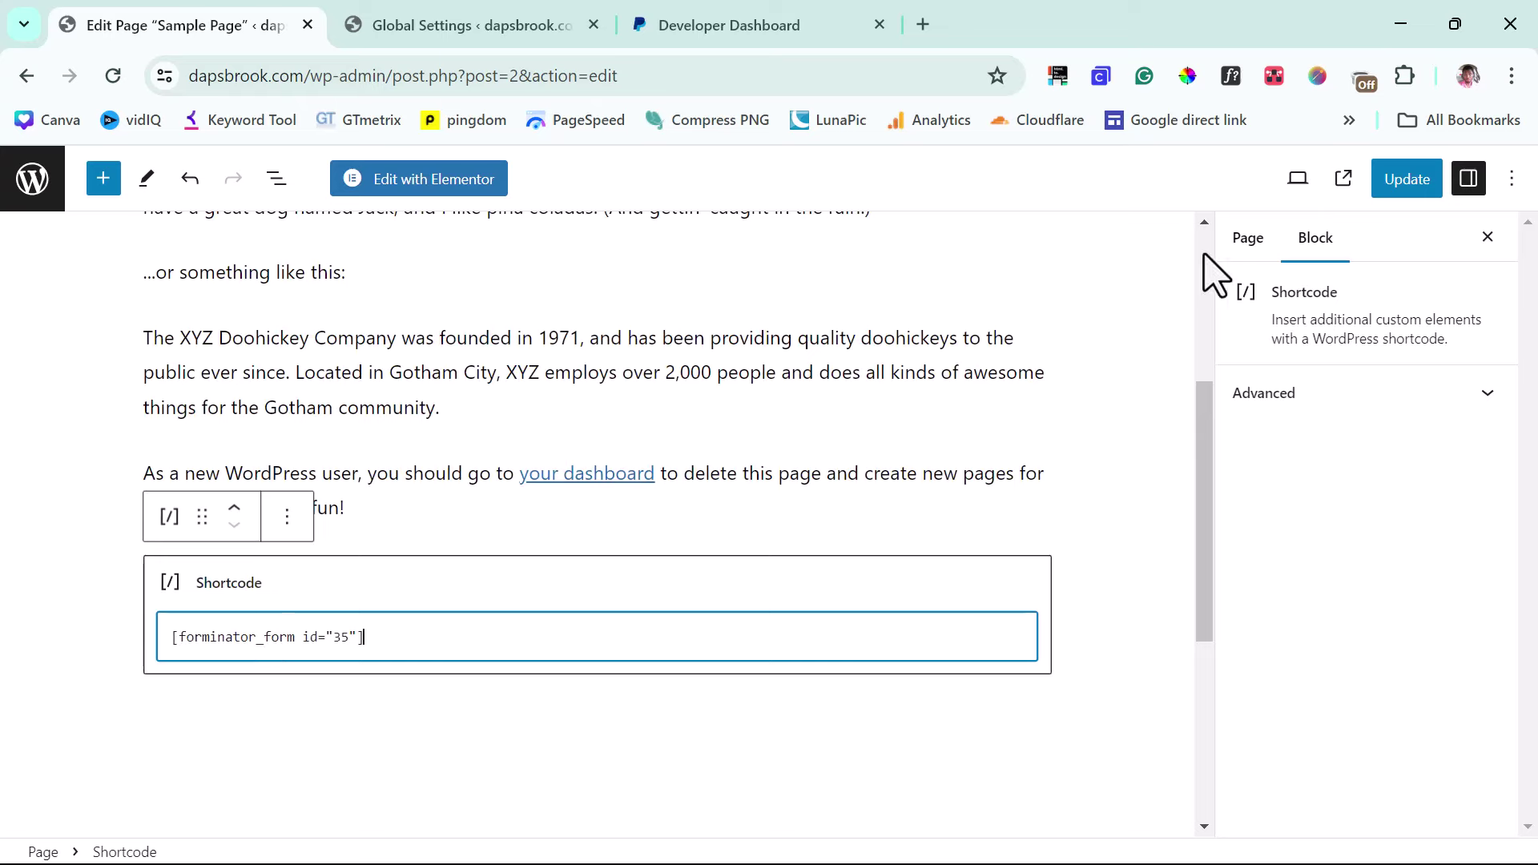
click(1391, 196)
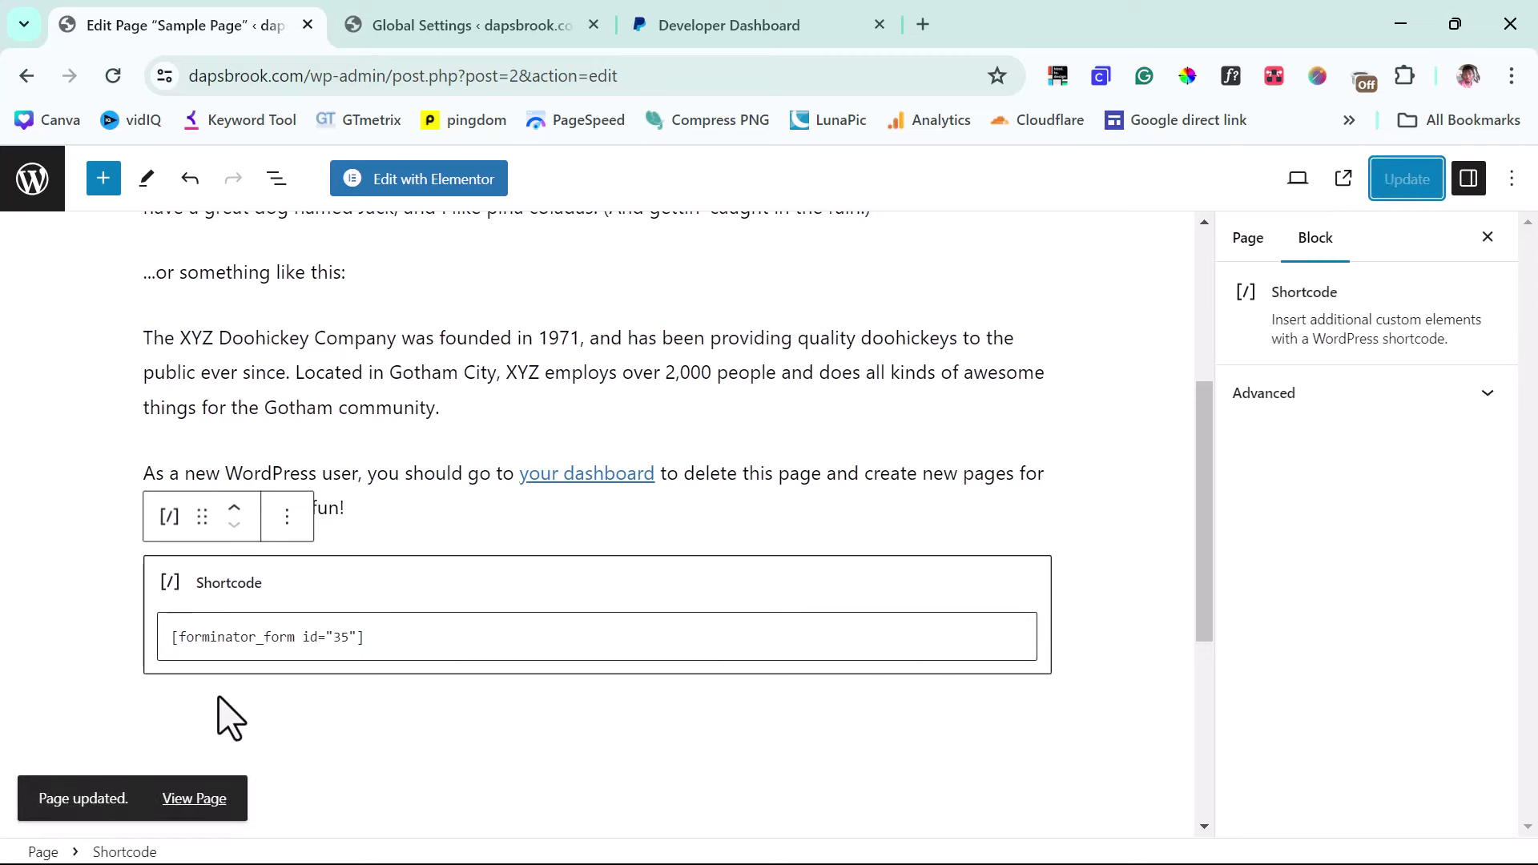
Step: View the live Sample Page and look over the first page of the embedded Request A Quote form
click(194, 798)
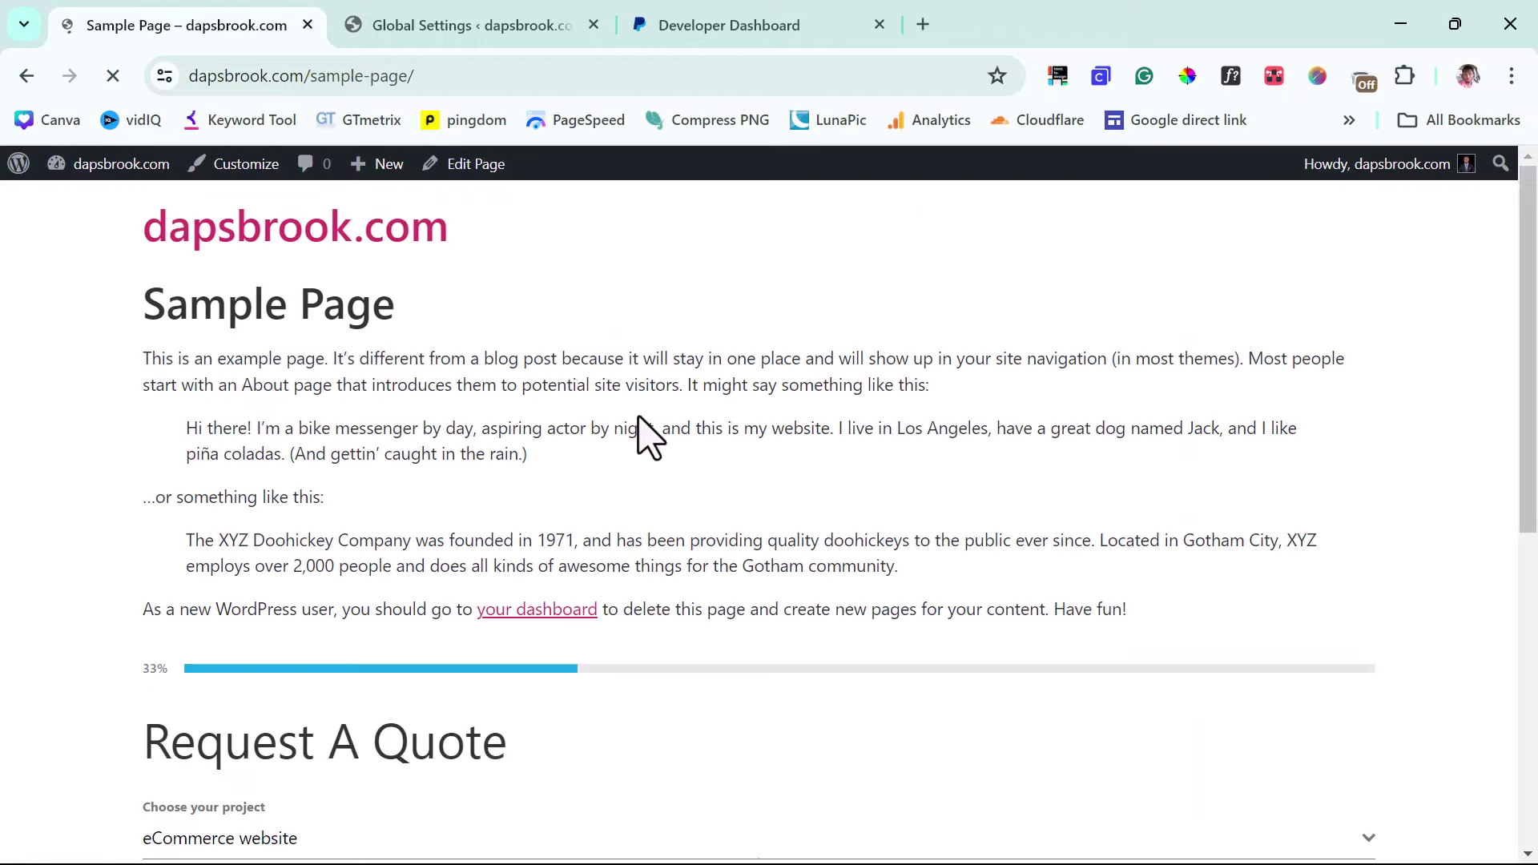
scroll(1313, 416, down, 4)
scroll(972, 480, down, 2)
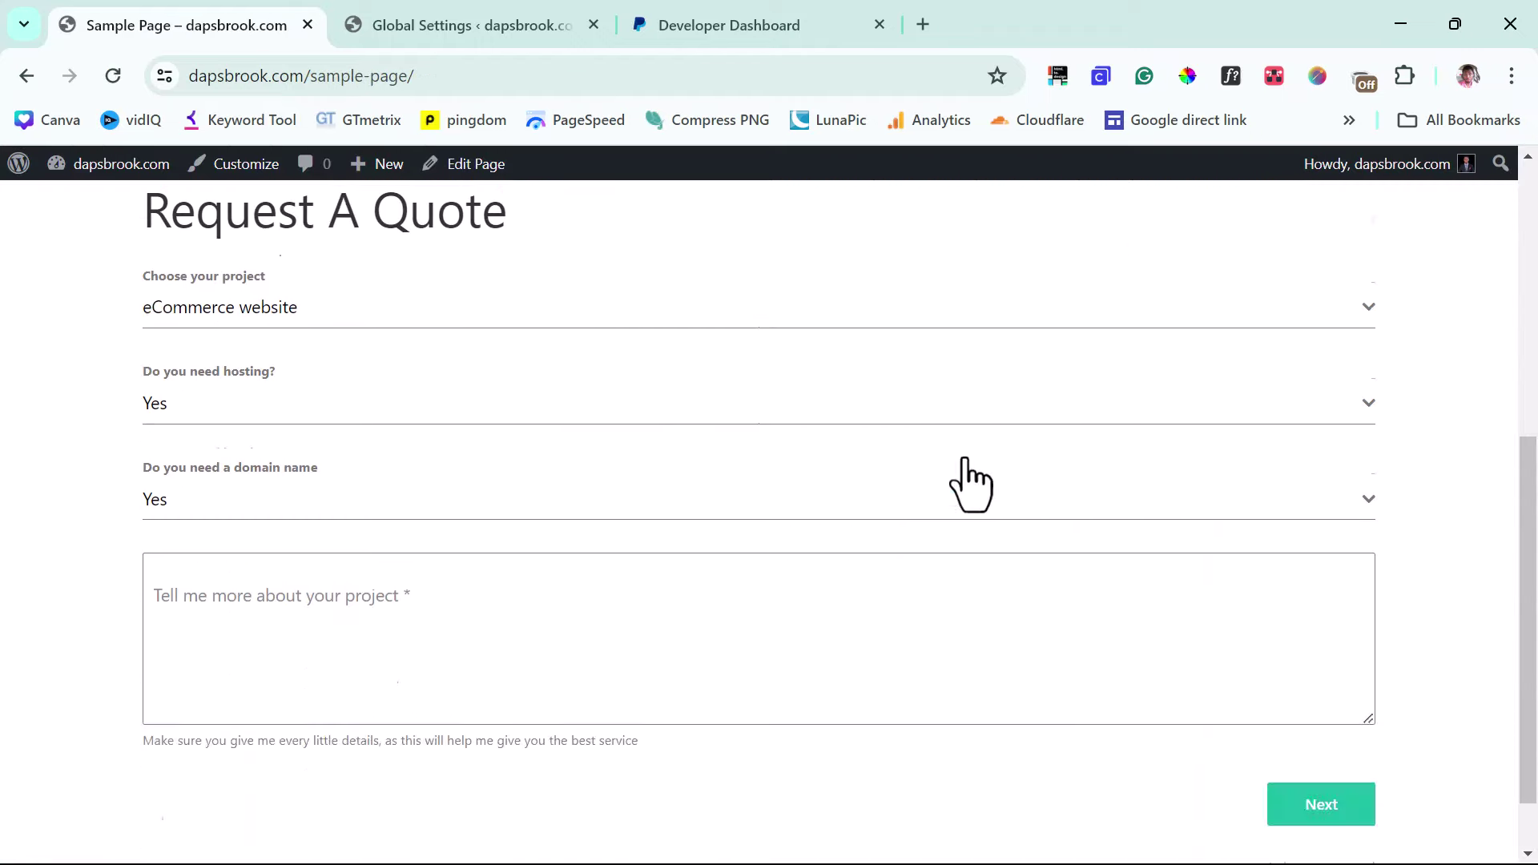
scroll(1081, 484, up, 2)
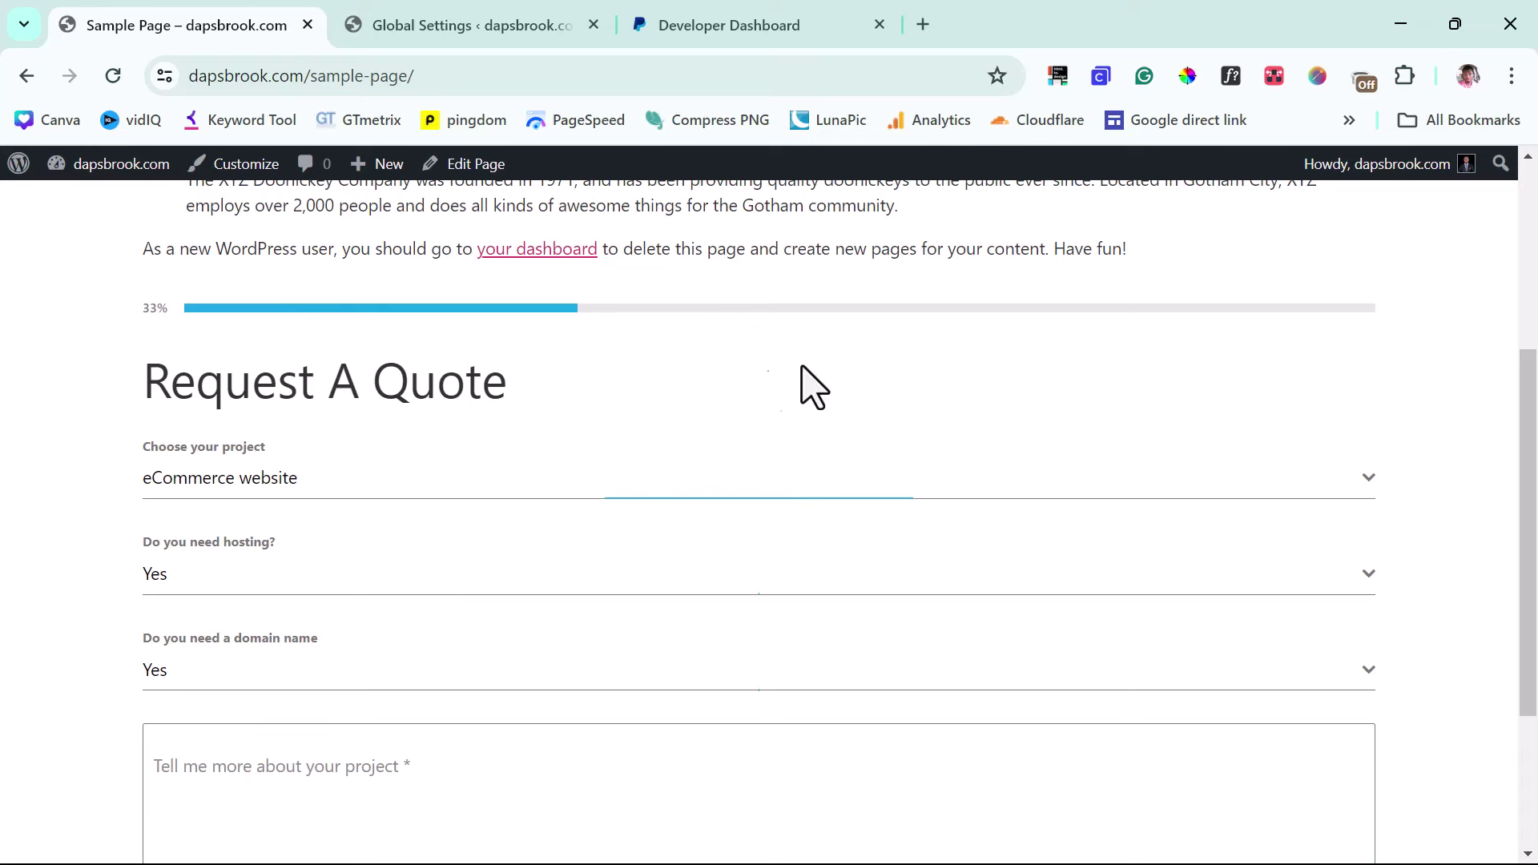
scroll(824, 377, down, 1)
scroll(833, 384, down, 1)
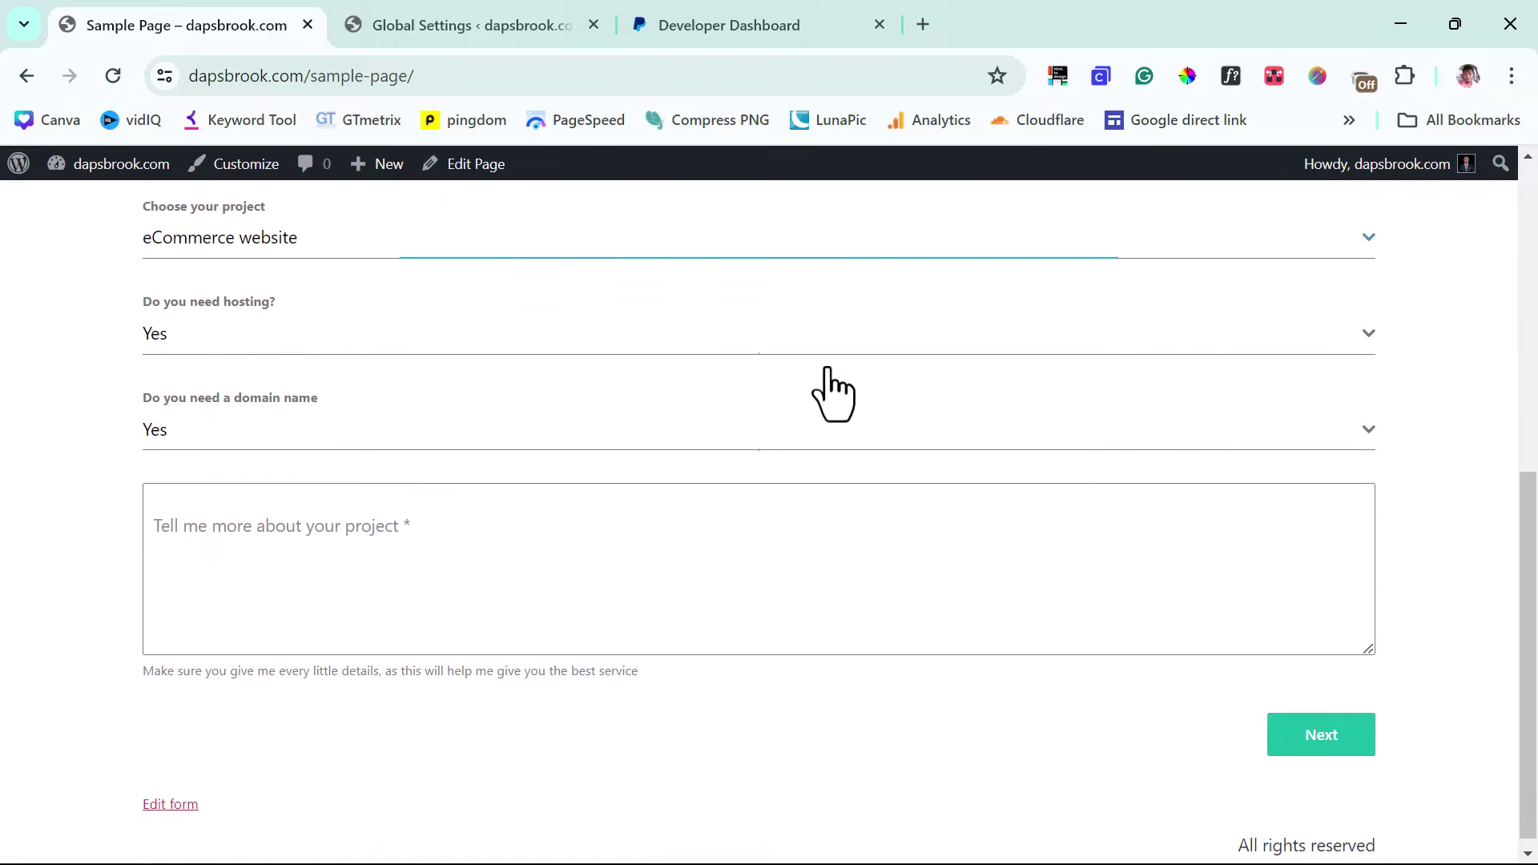
scroll(833, 384, up, 1)
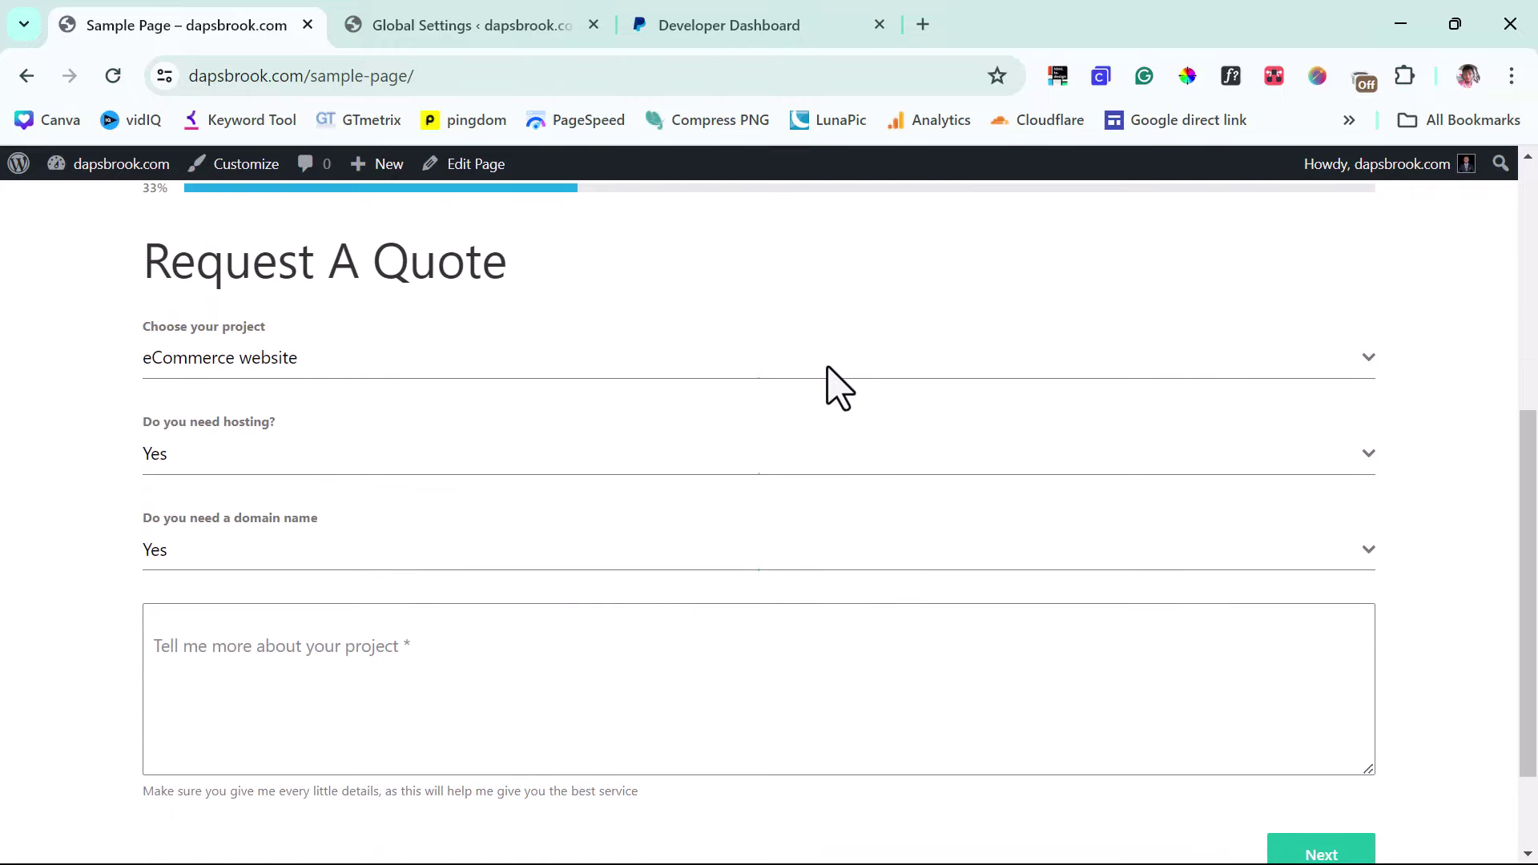
Step: Choose eCommerce website as the project and No for hosting in the live quote form
click(254, 367)
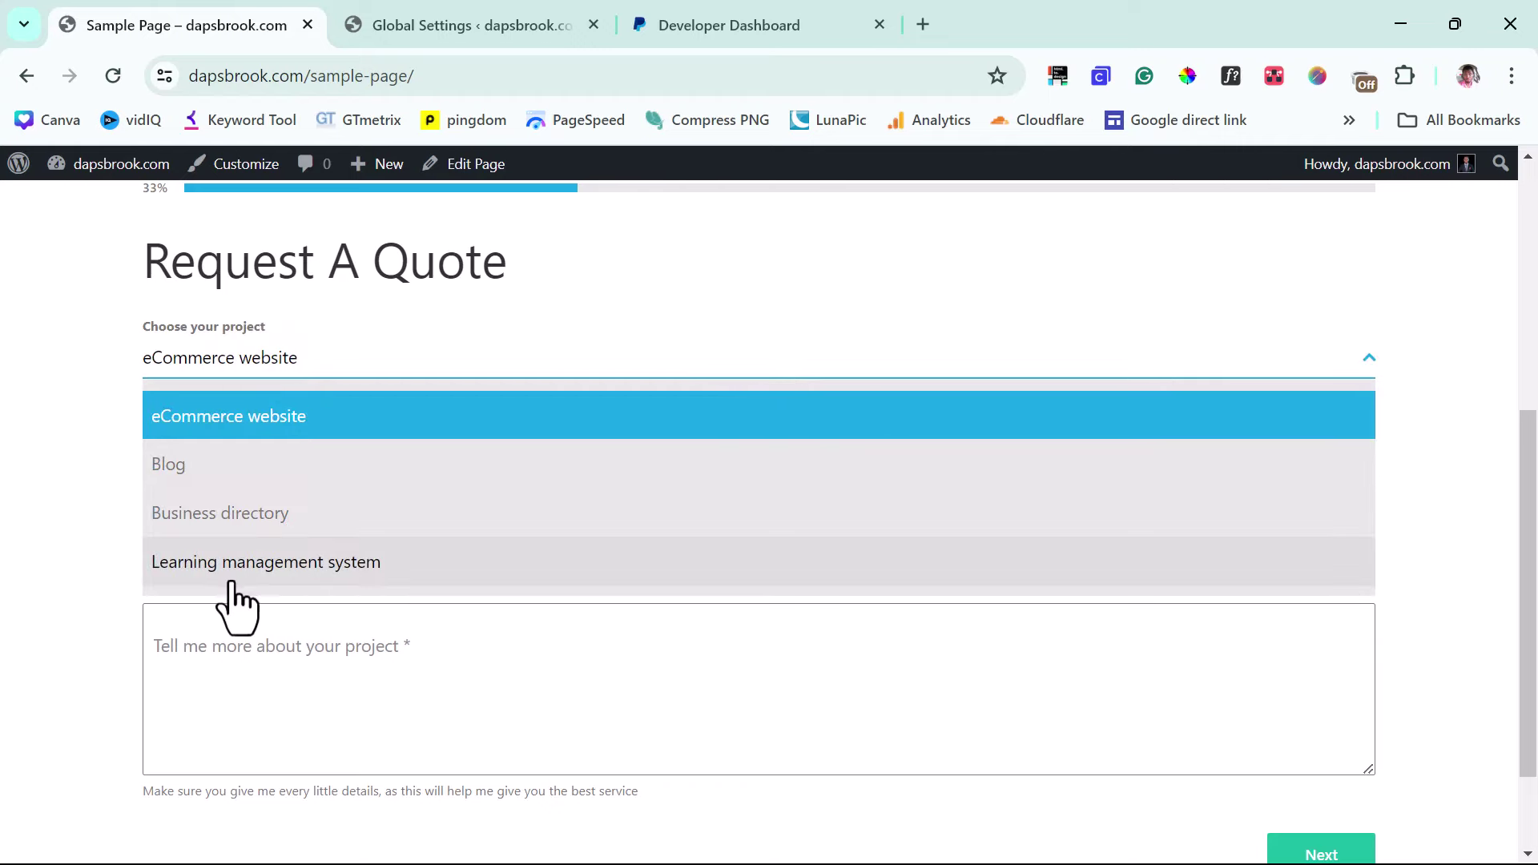
click(233, 422)
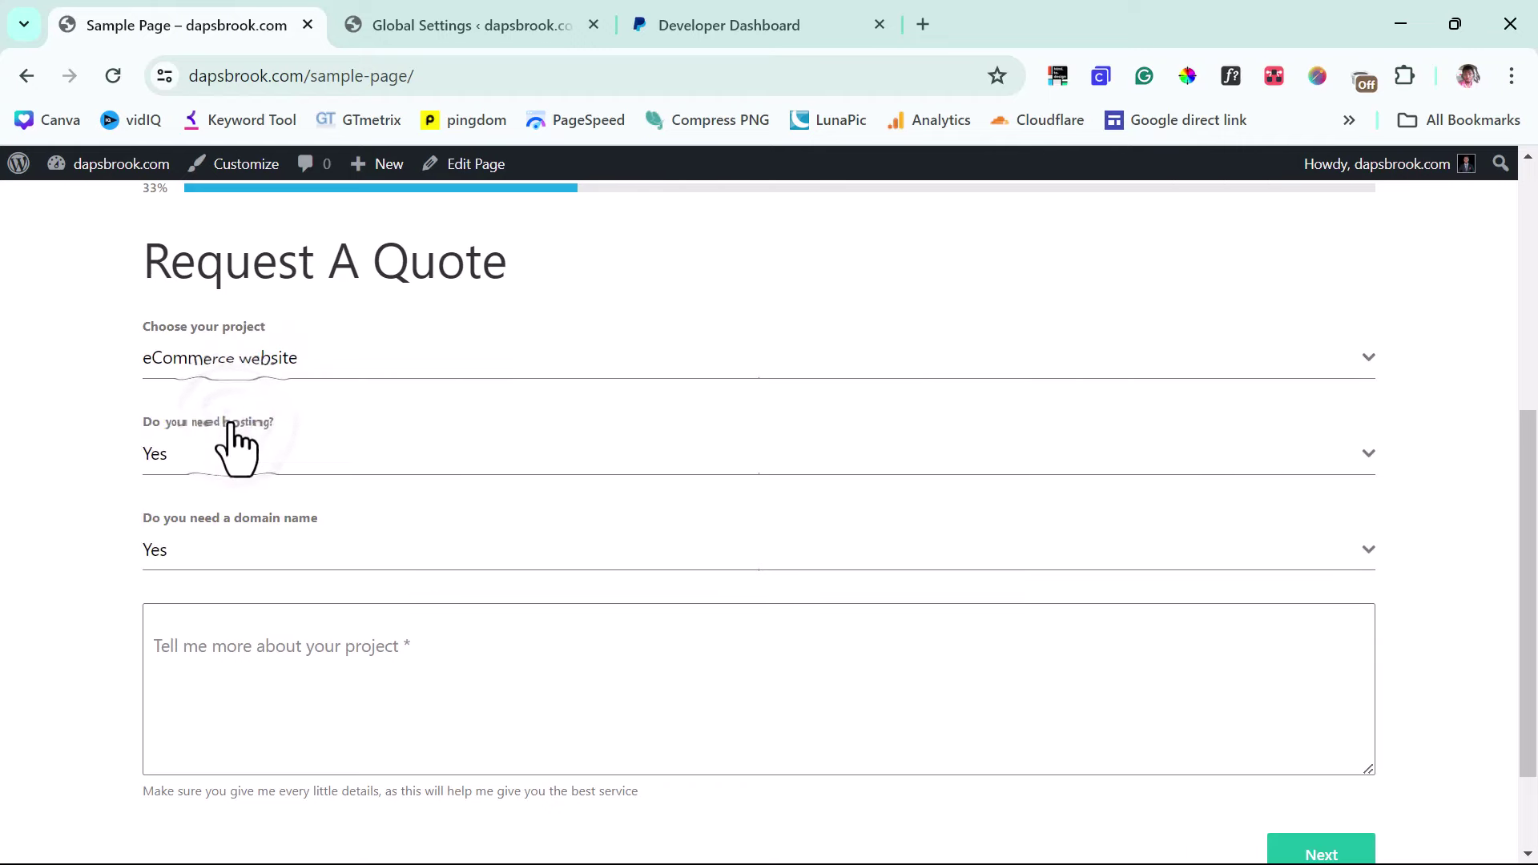
click(249, 456)
click(200, 568)
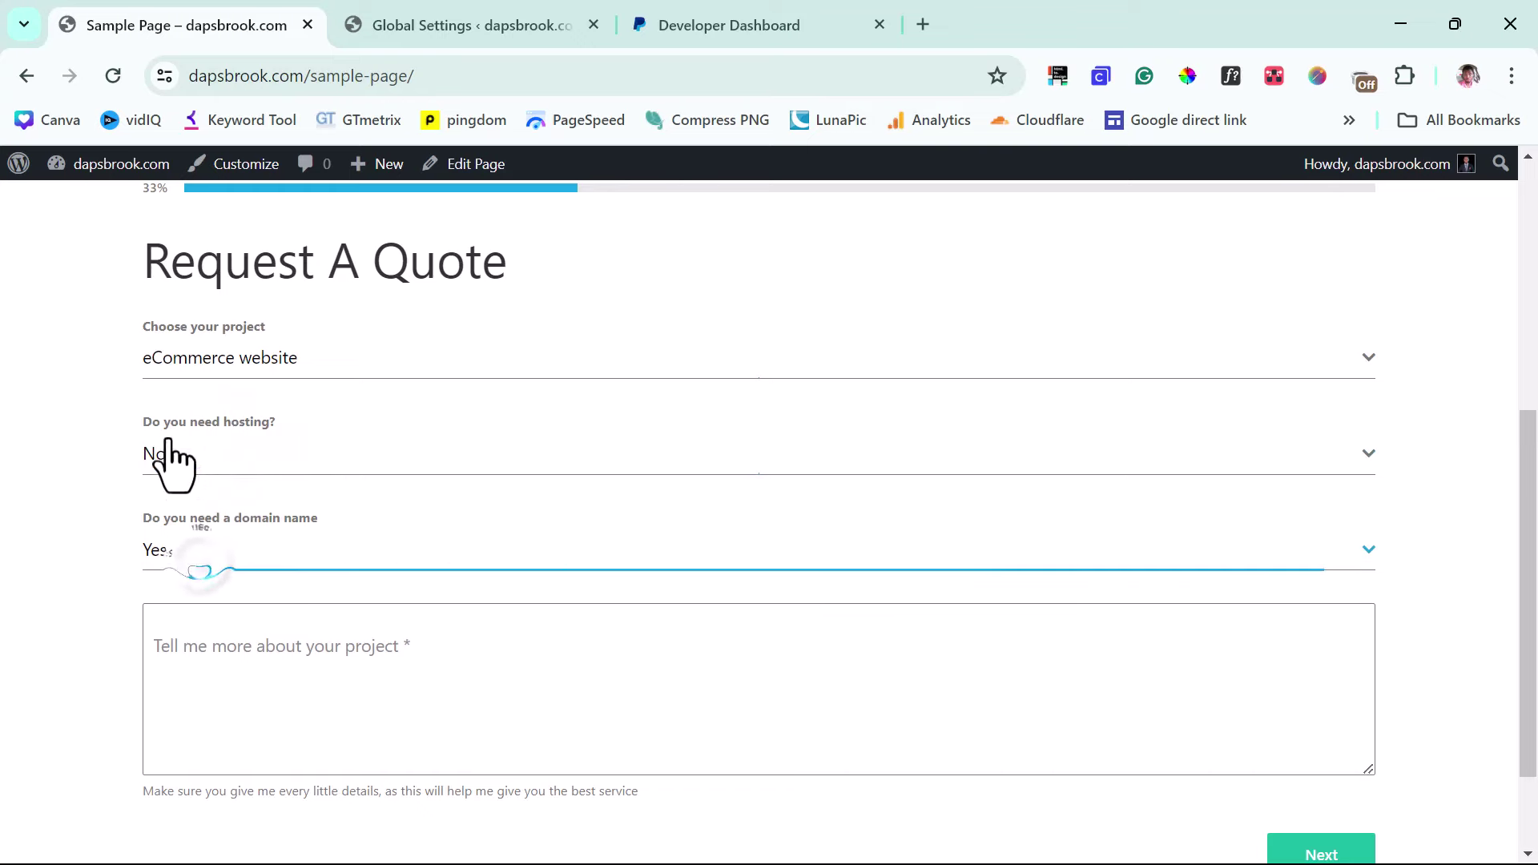
Step: Choose No for the domain name and try to advance the quote form with the project description left empty
click(240, 565)
click(186, 655)
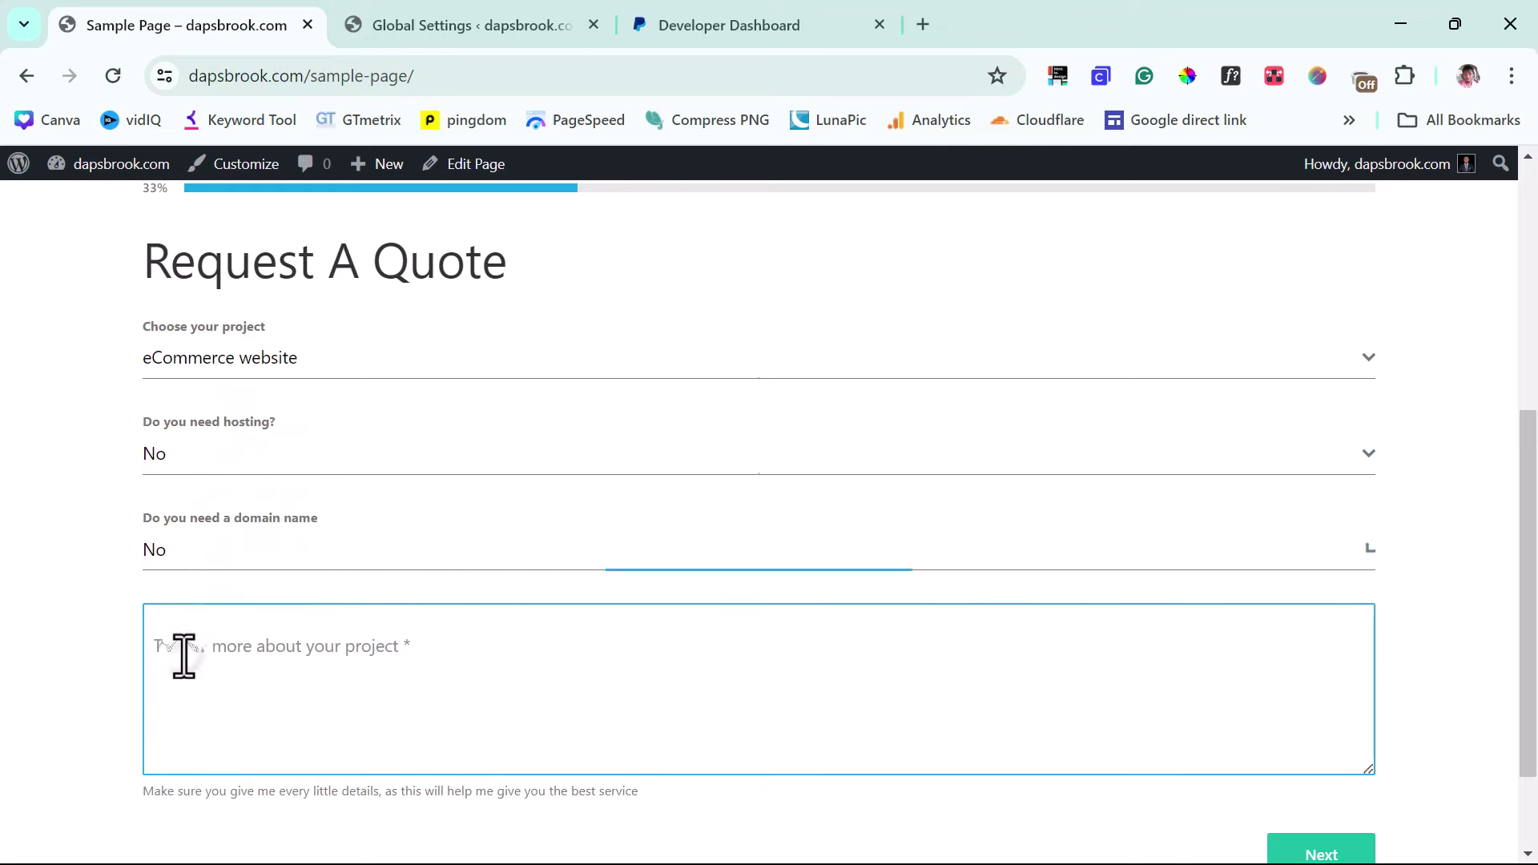
scroll(509, 537, down, 1)
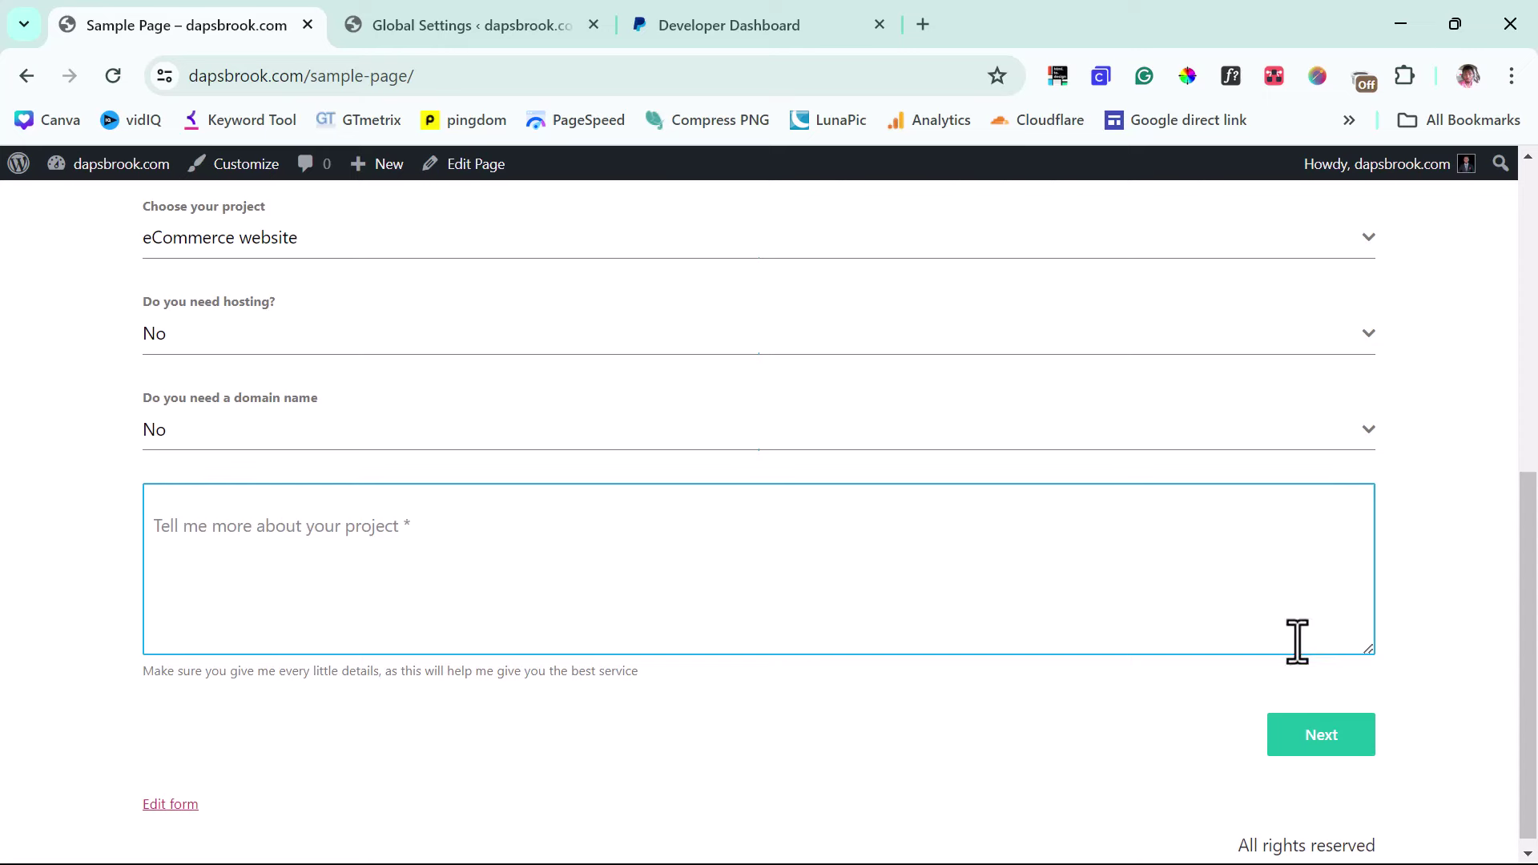
click(1323, 741)
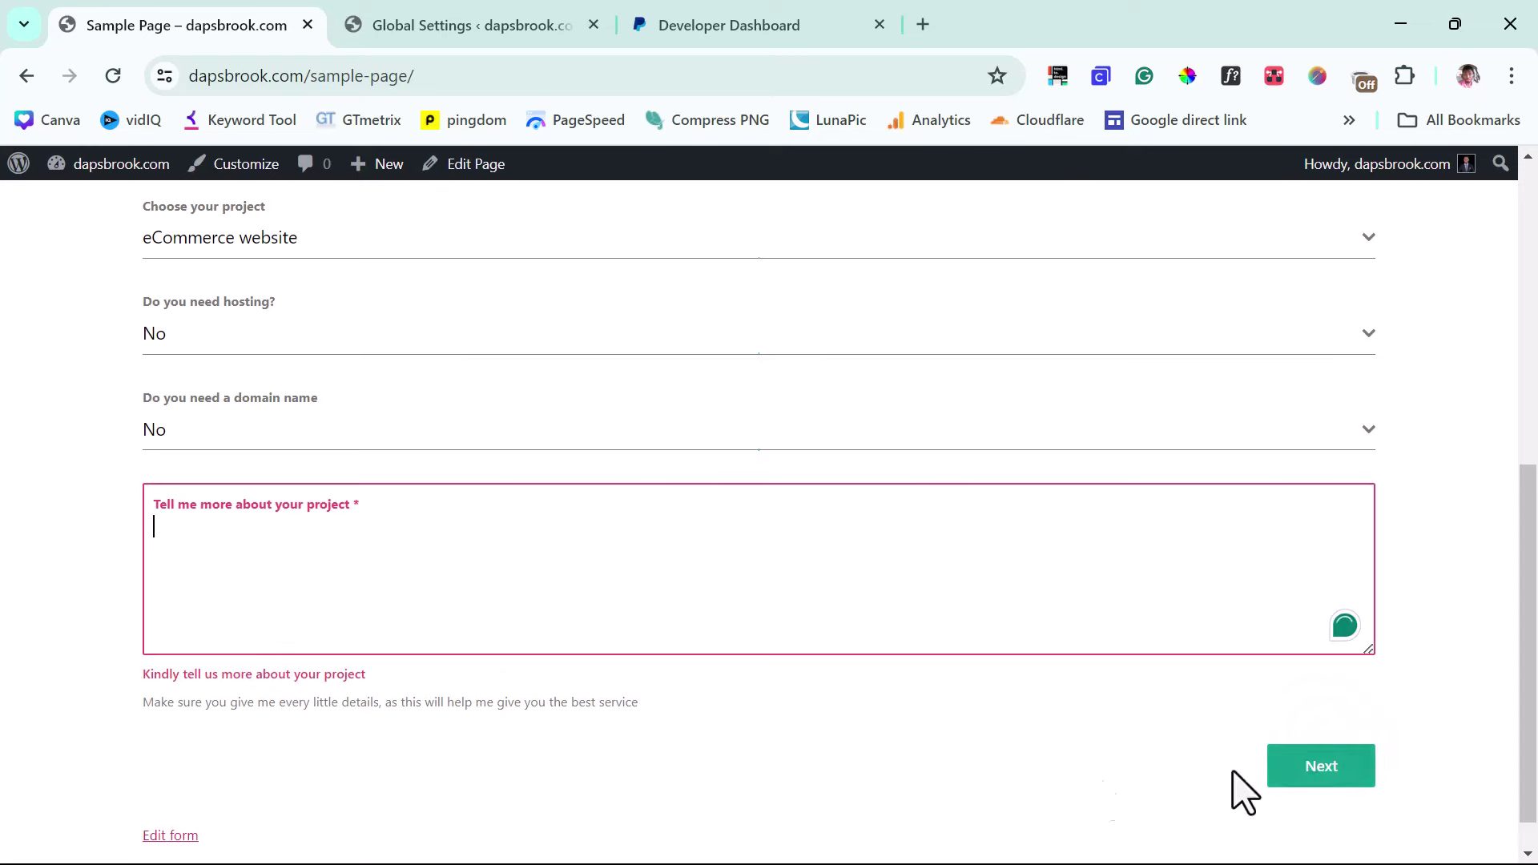
Step: Enter "I nedd bla bla bla" as the project description and advance to the contact details page of the form
click(193, 534)
text(I need bla)
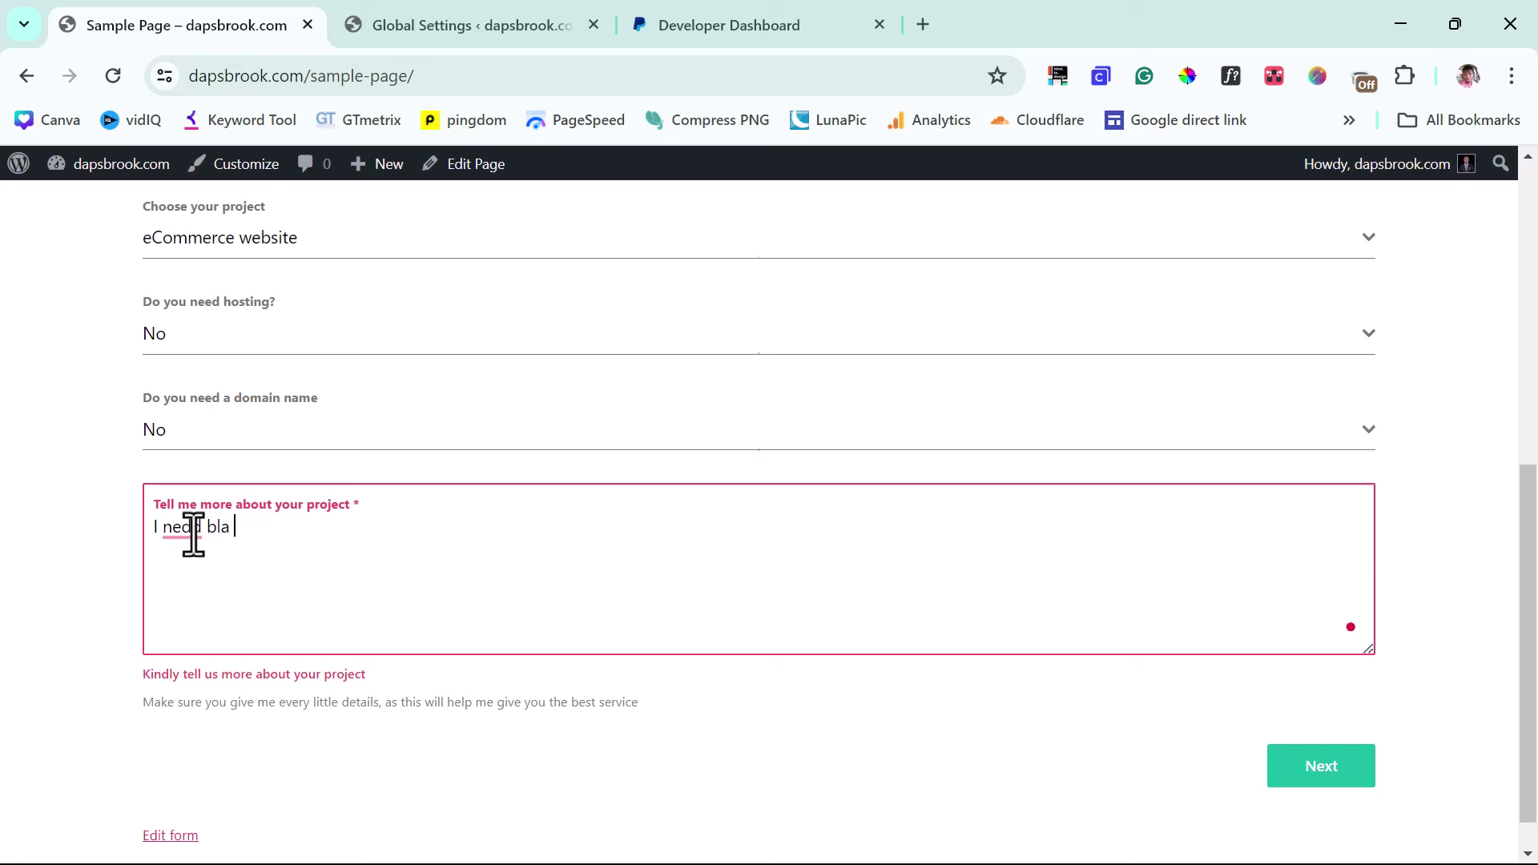
text( bla bla)
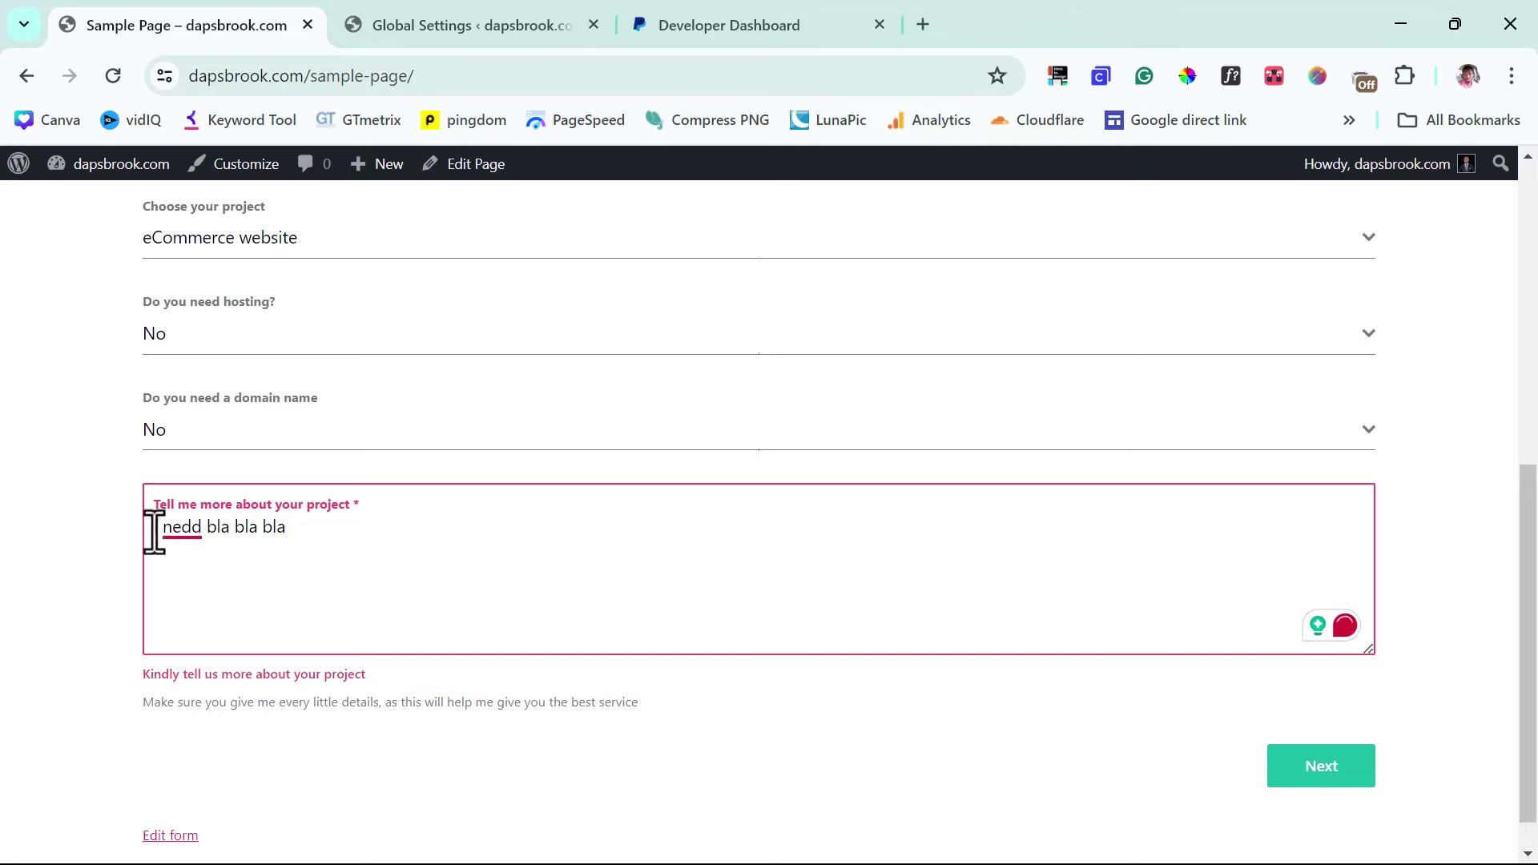
click(1299, 767)
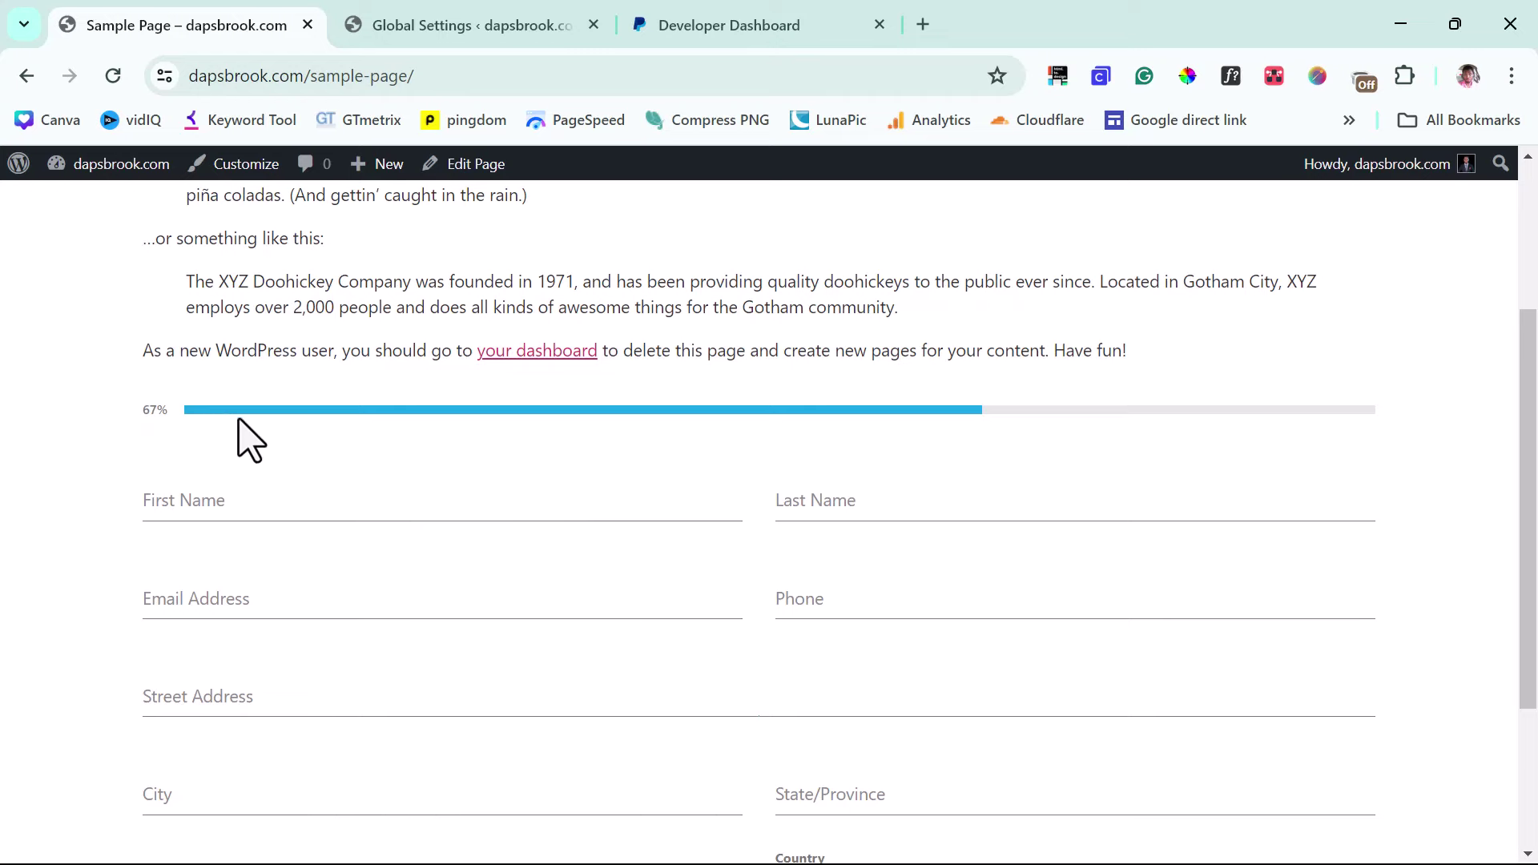
Step: Leave the contact details blank, advance to the payment page and agree to the privacy policy and terms and conditions
scroll(433, 460, down, 1)
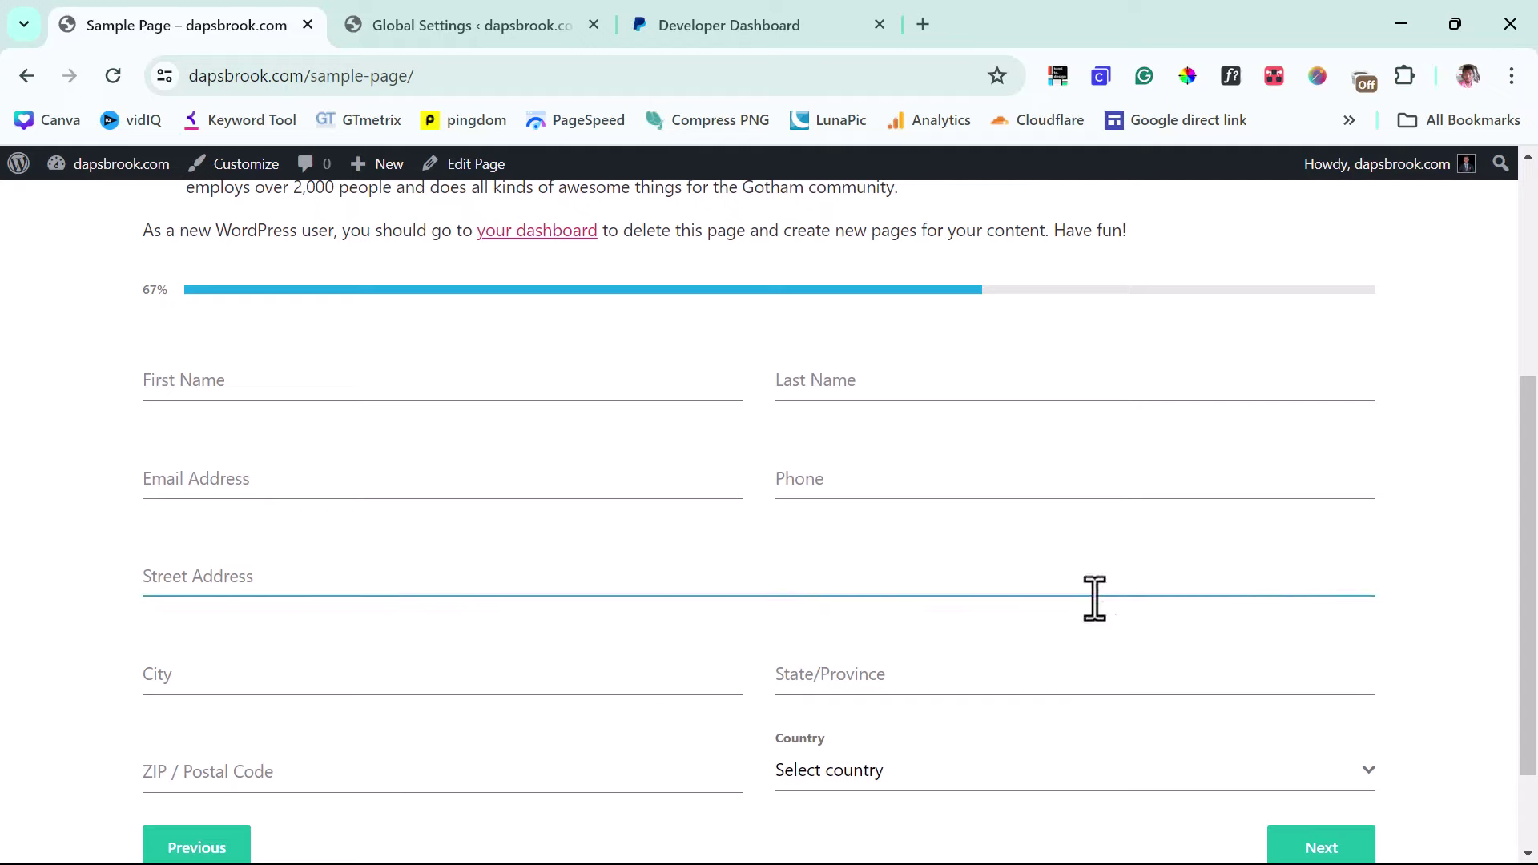
scroll(1094, 596, down, 1)
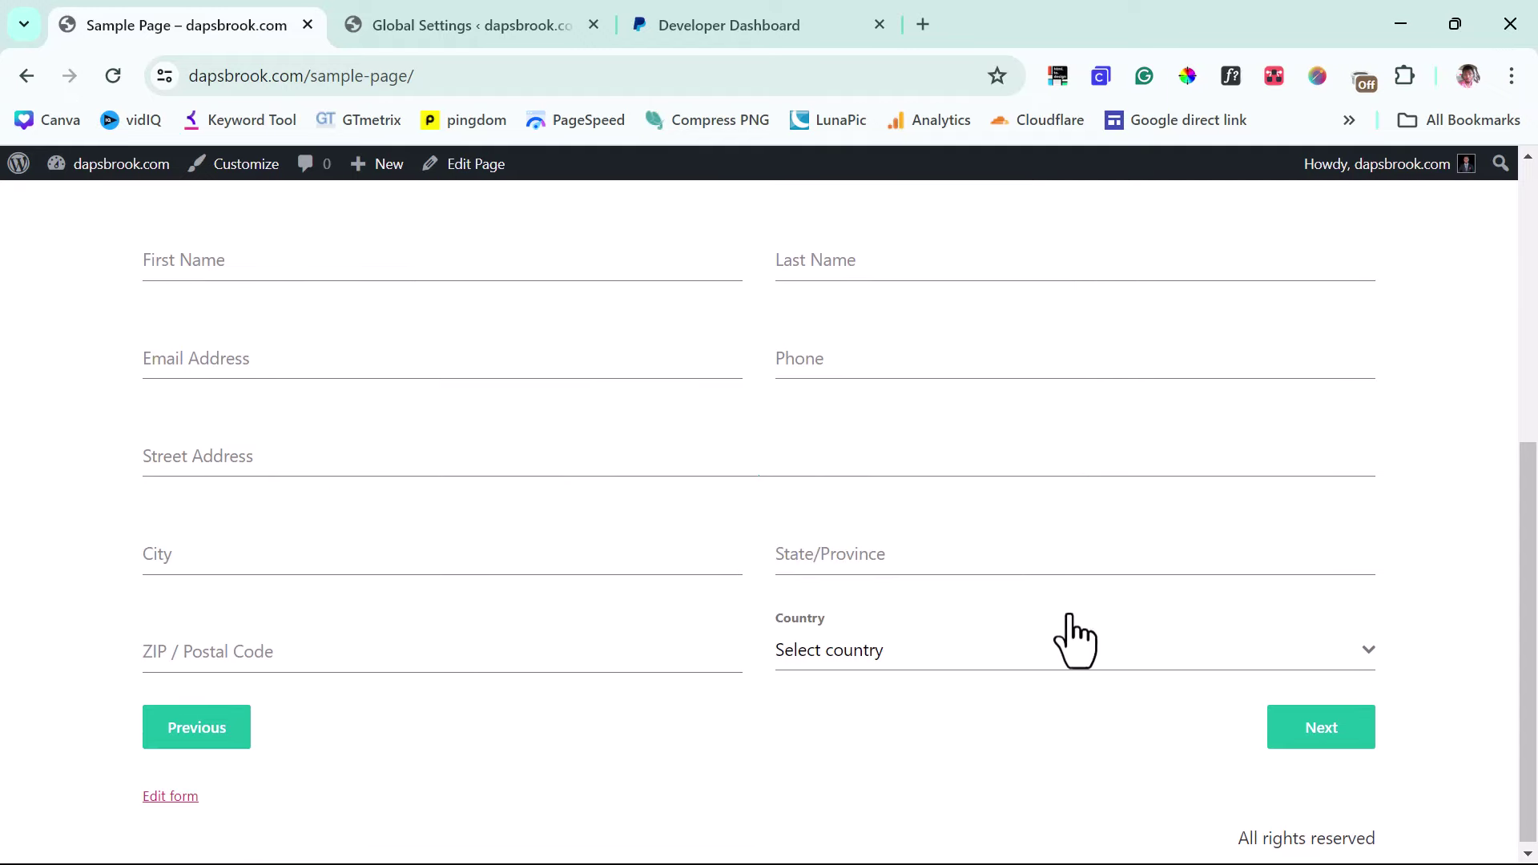
click(1313, 725)
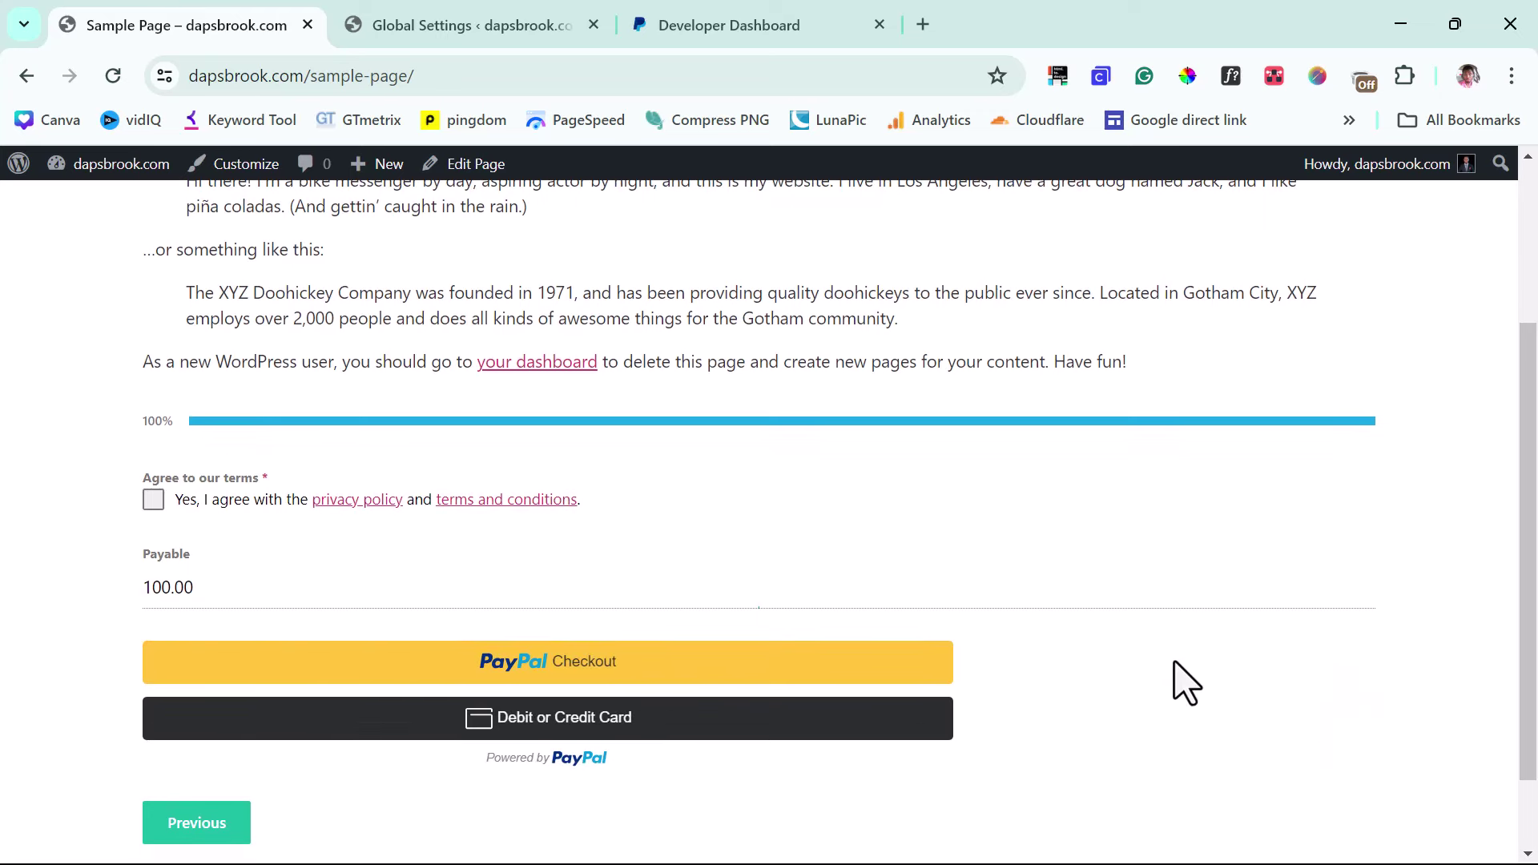
click(154, 501)
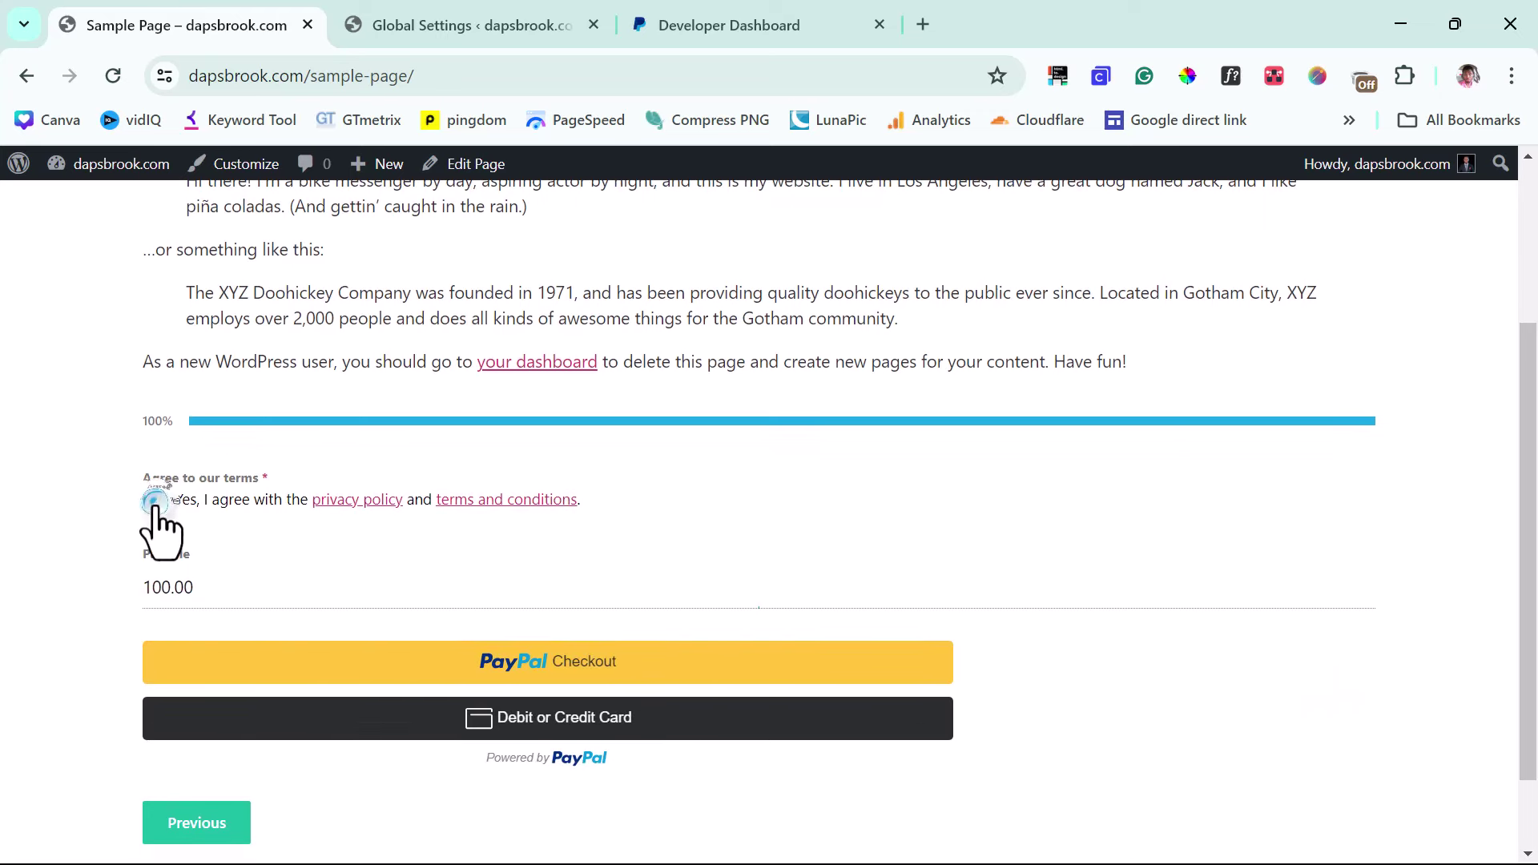
scroll(561, 541, down, 1)
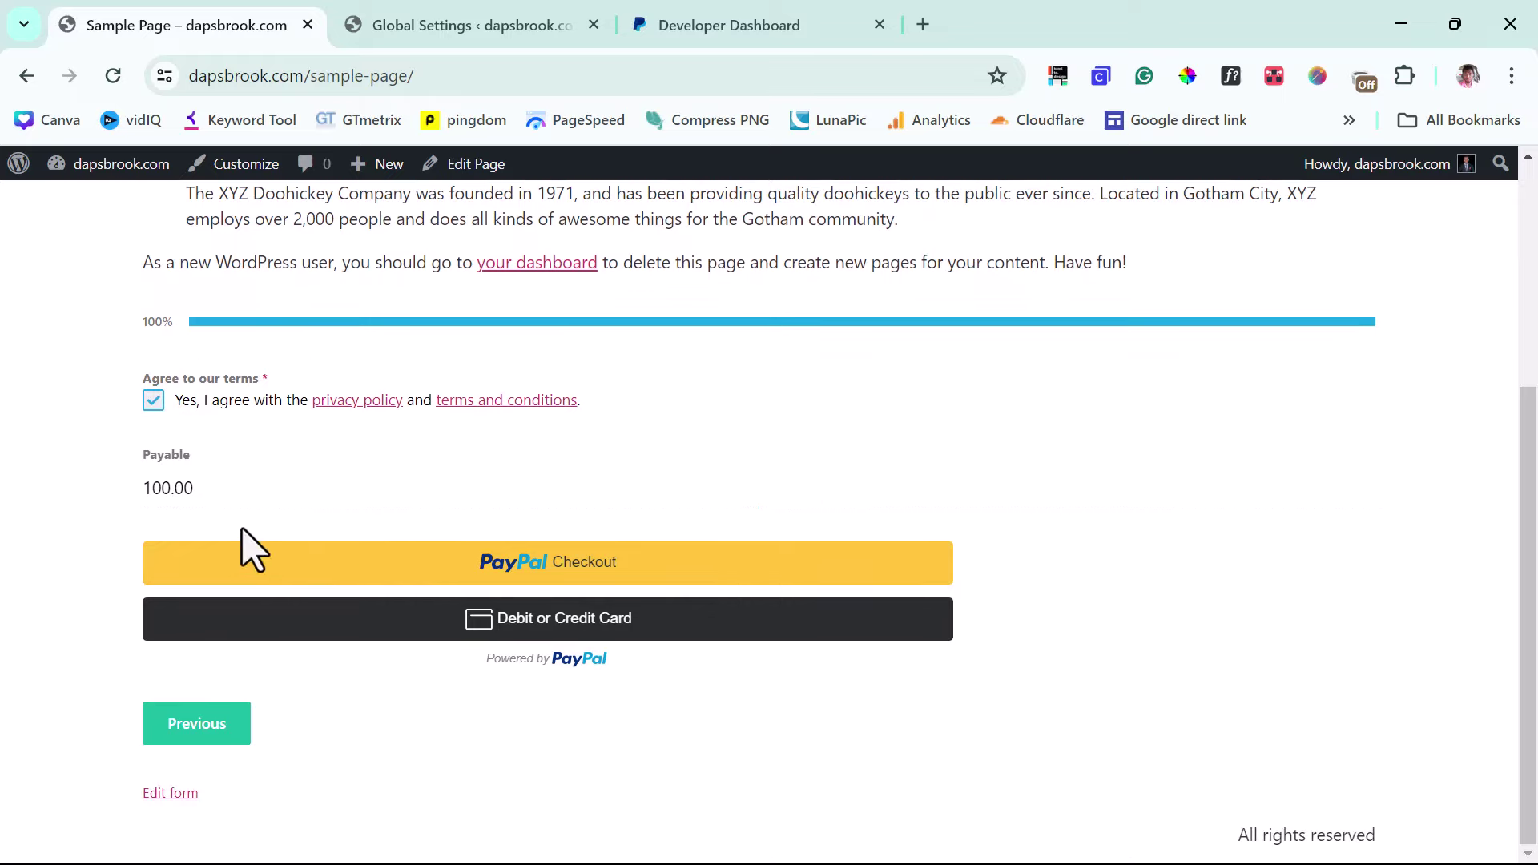